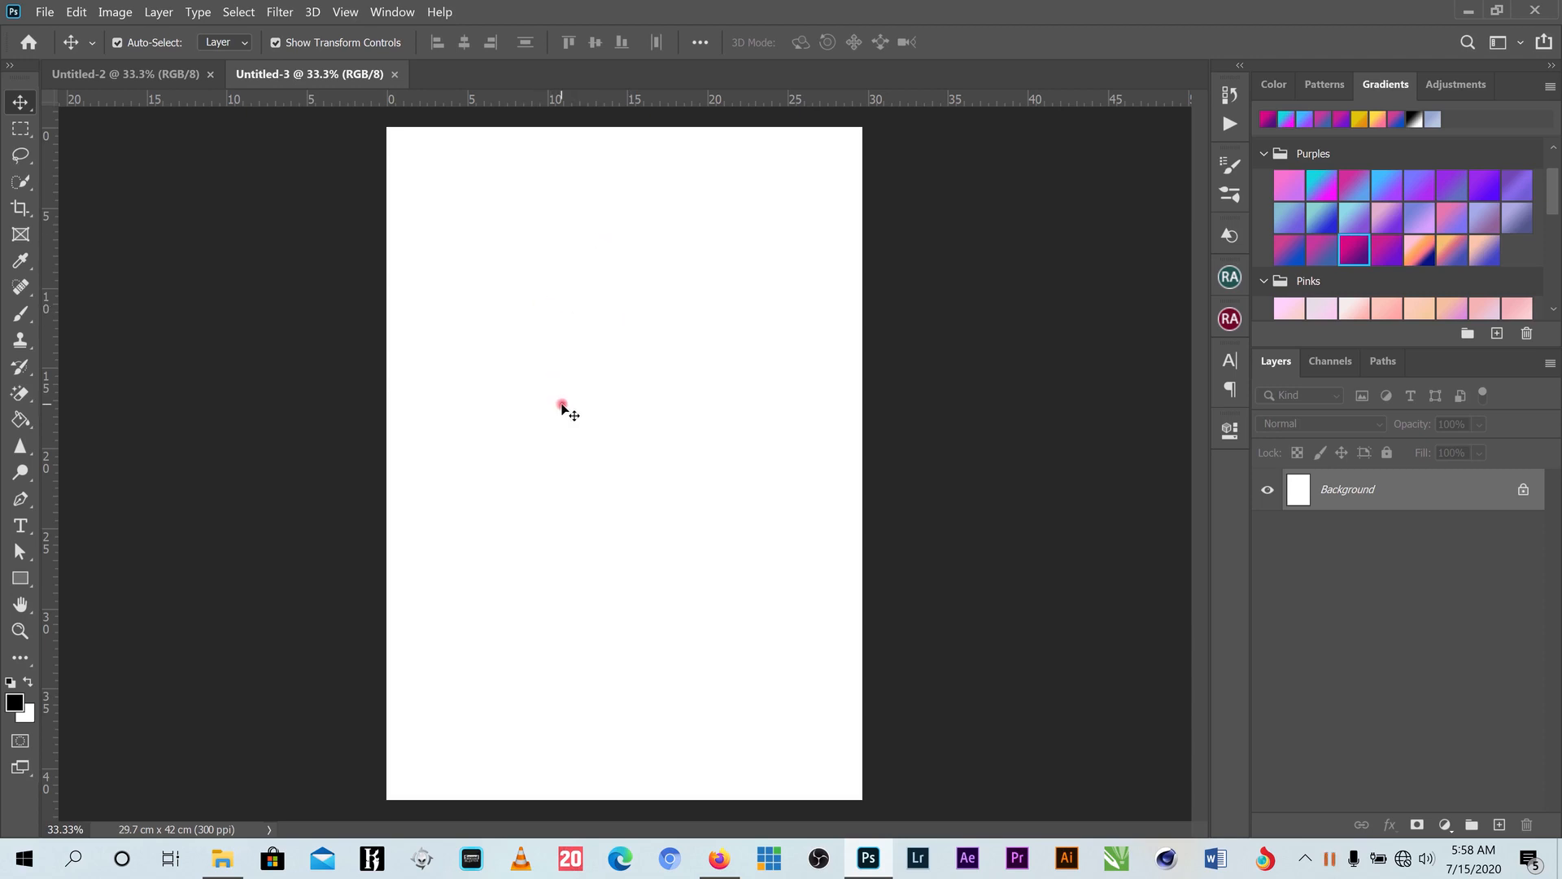
- Hide File Explorer and Photoshop's blank poster to show the Windows desktop
click(226, 860)
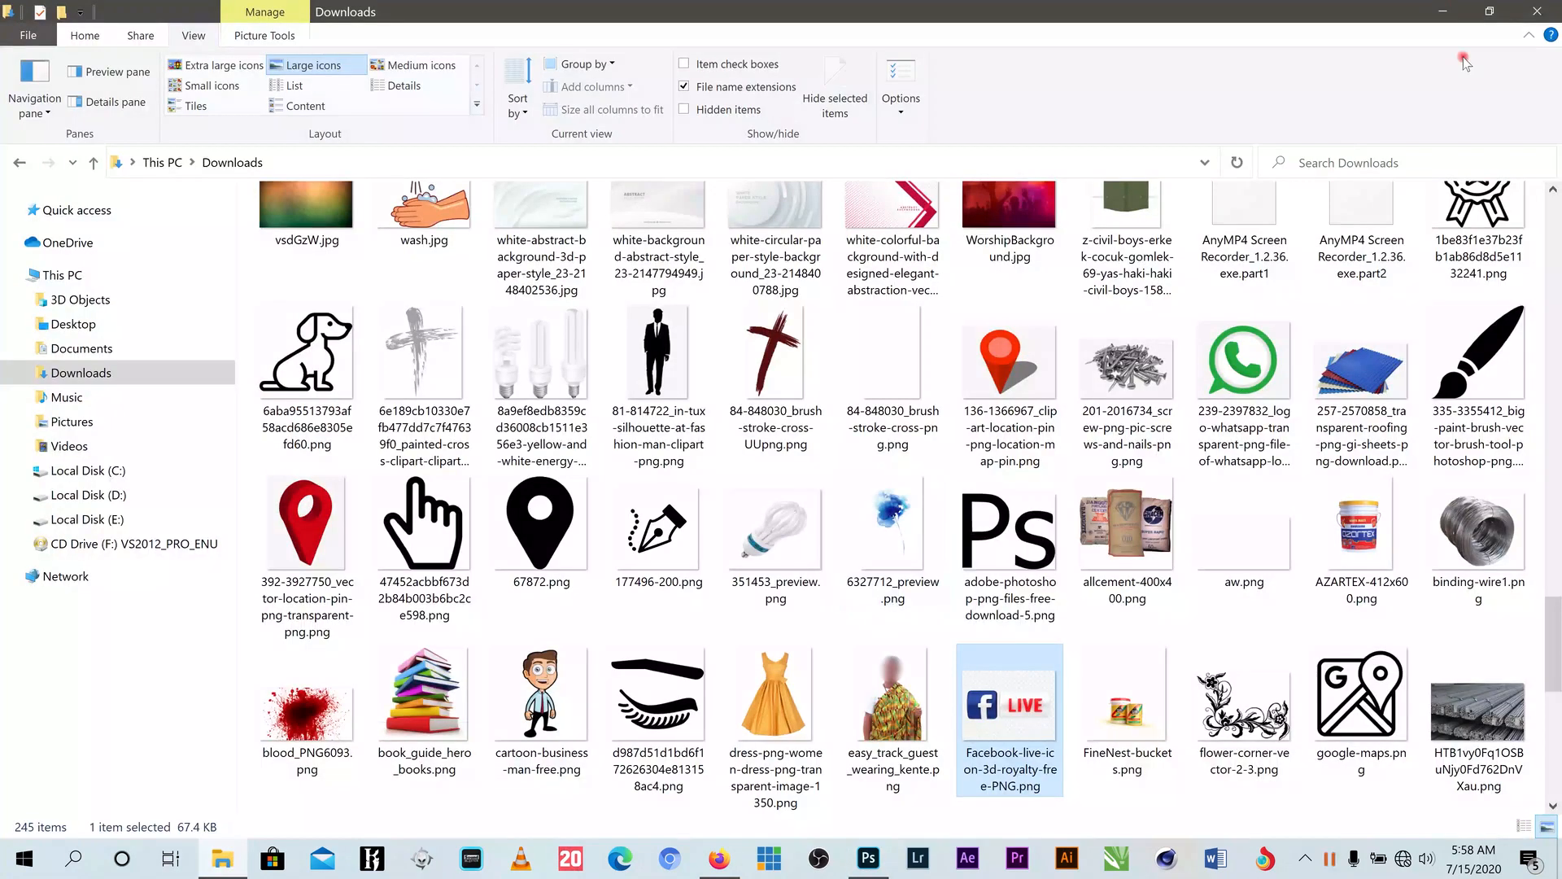
click(1443, 12)
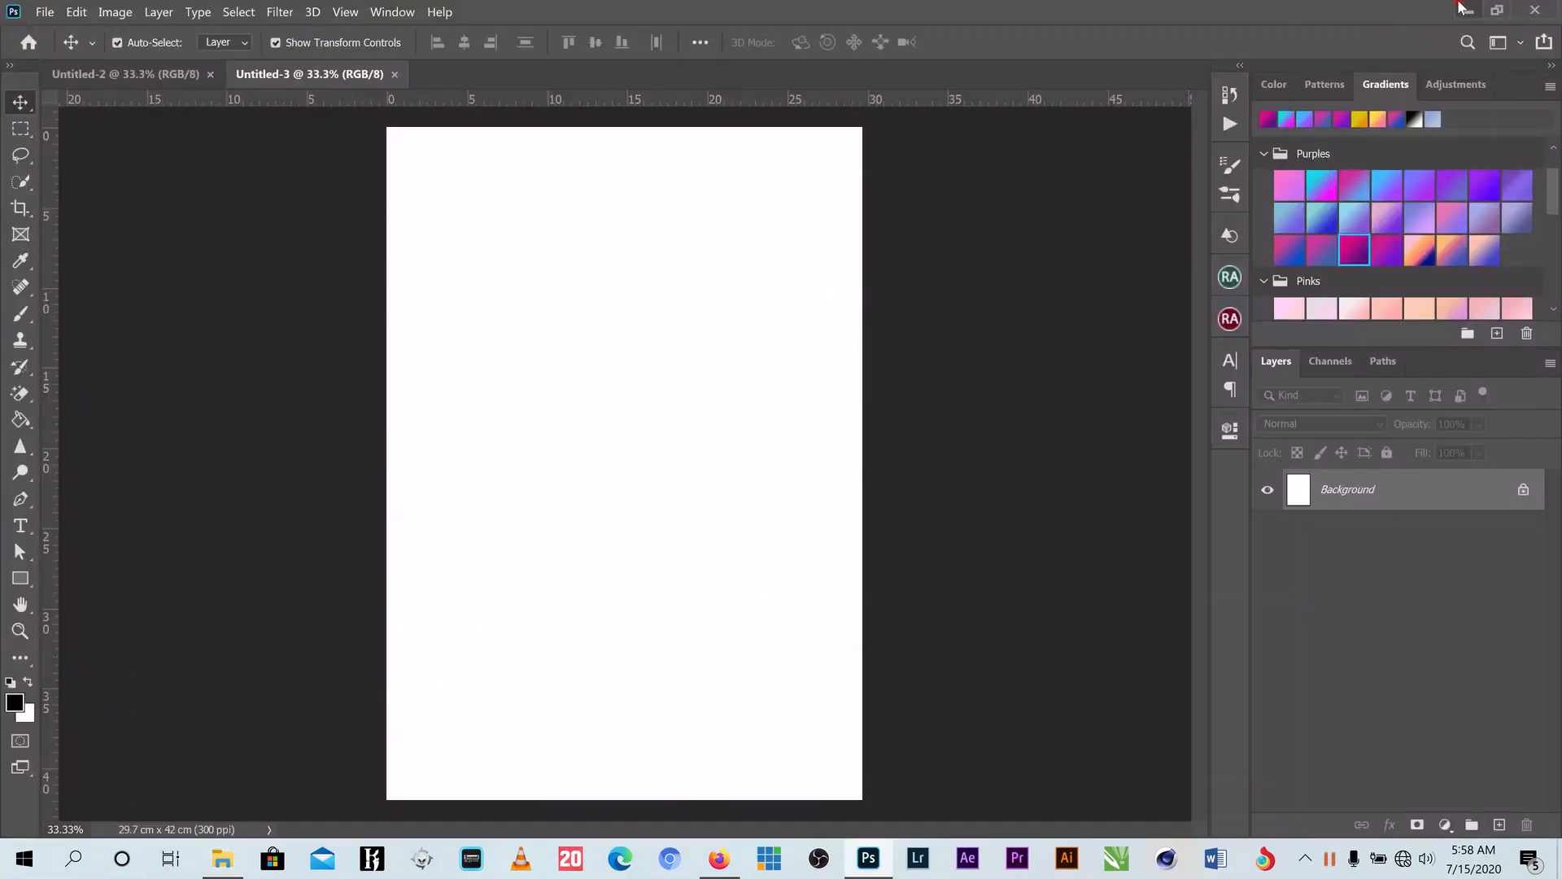
key(super+d)
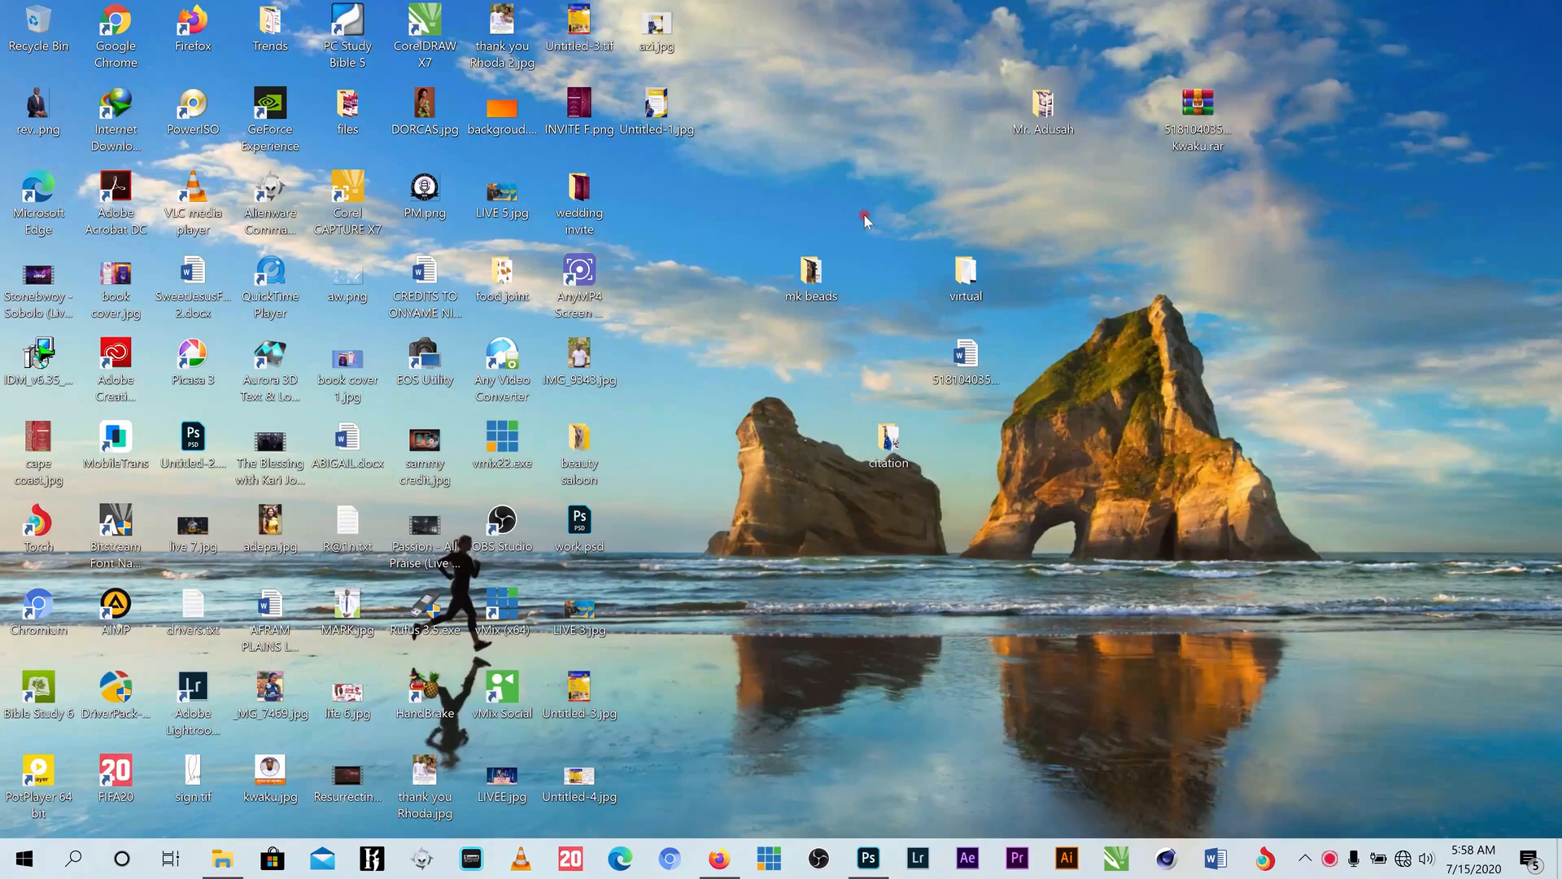
- Open the virtual folder and drag its two white background images into Untitled-3
double_click(979, 290)
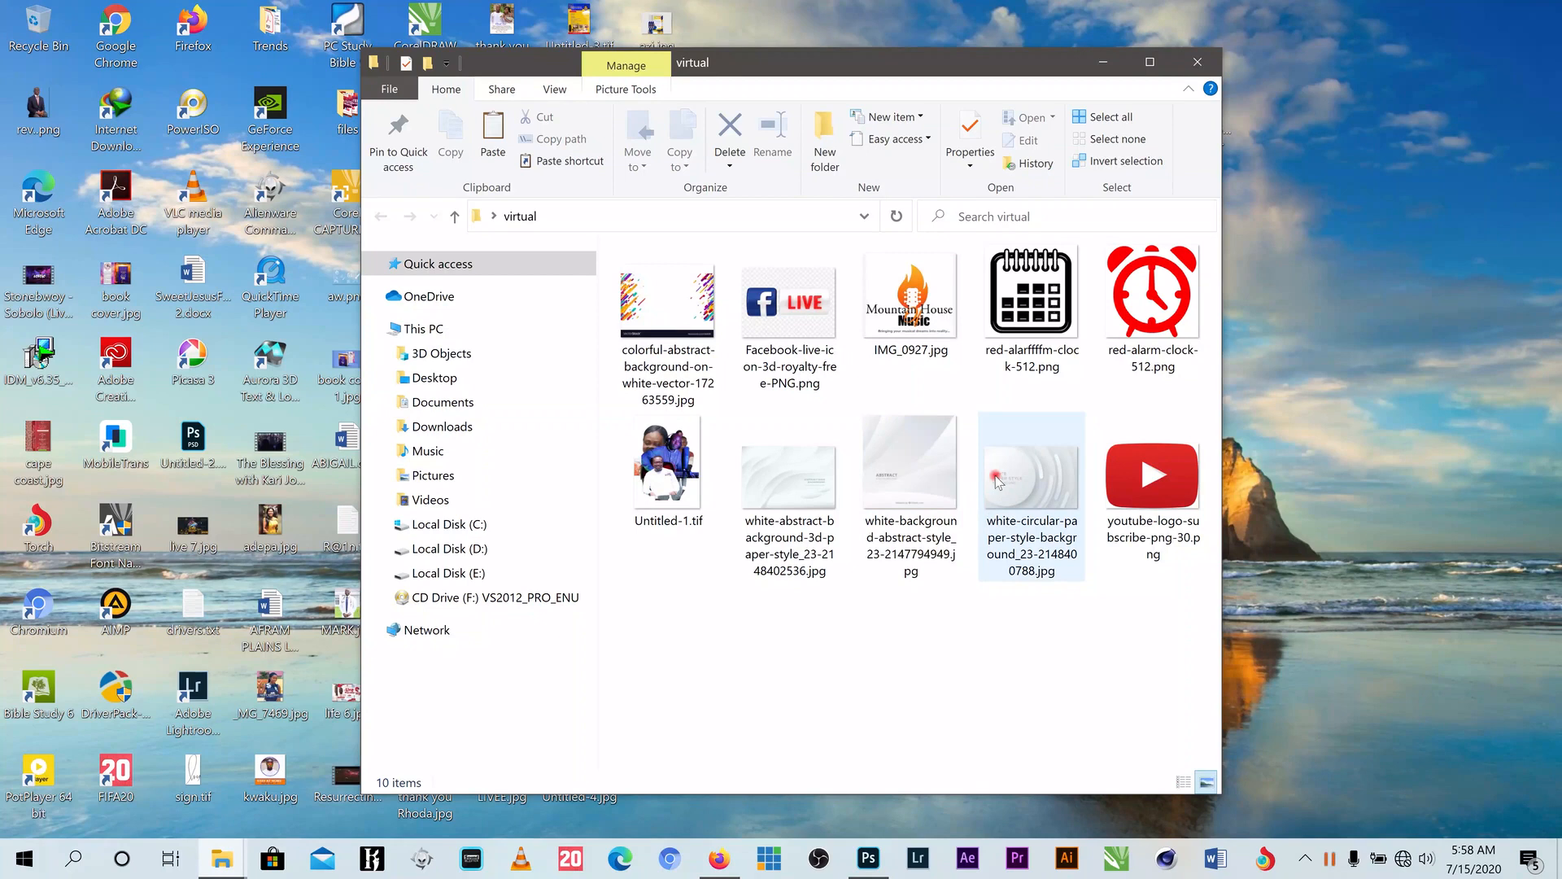
drag(1027, 605, 781, 462)
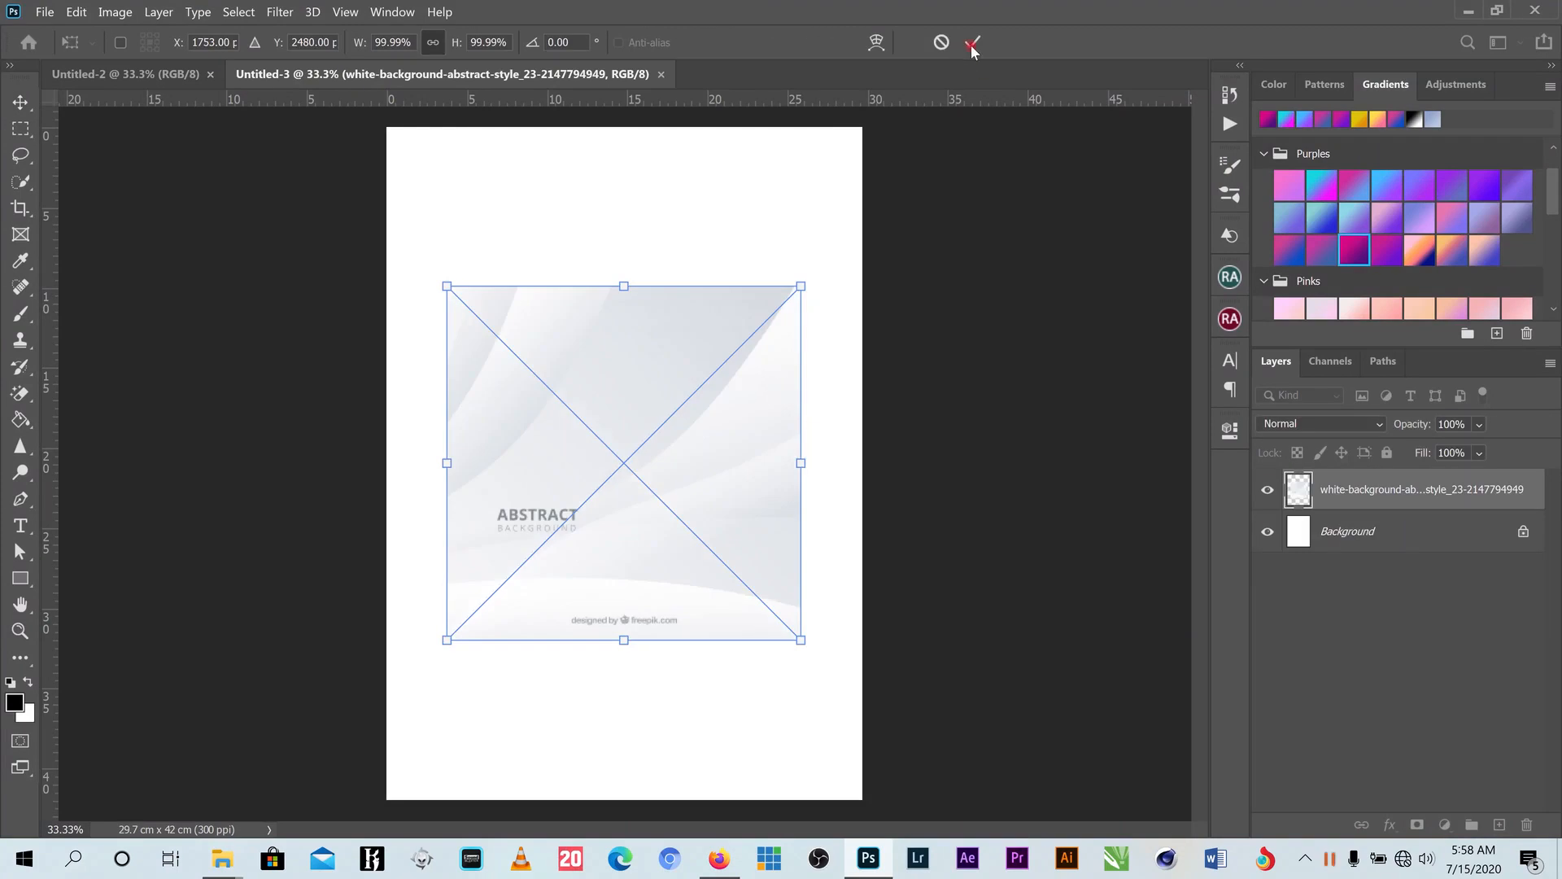
- Commit both images, place the circular paper image at top enlarged to 146.7%, abstract below
click(974, 45)
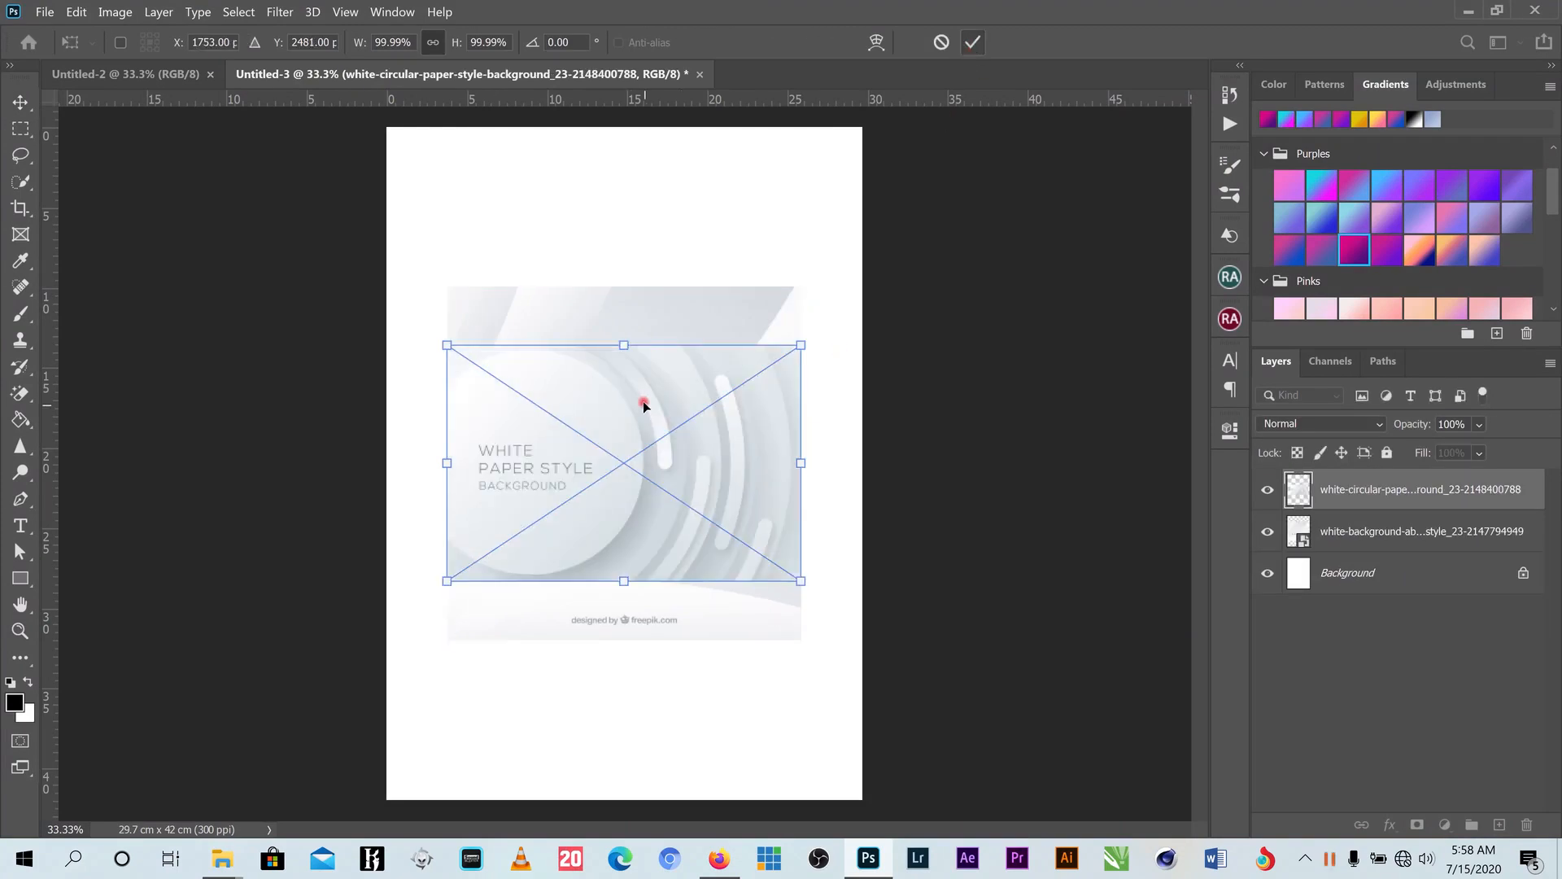
click(974, 44)
drag(661, 399, 603, 178)
drag(683, 507, 666, 645)
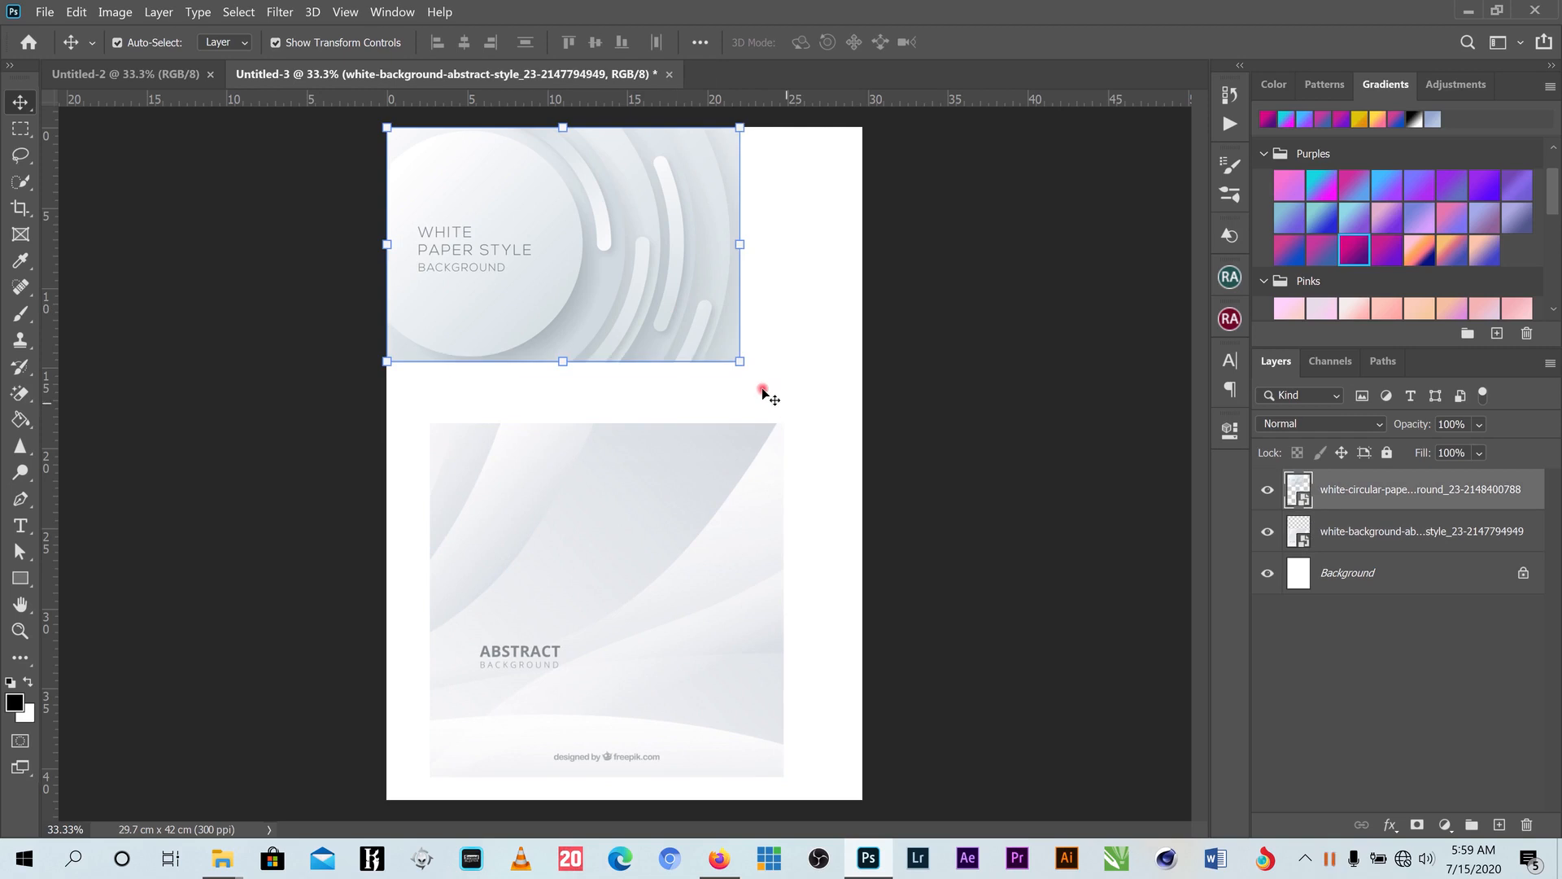
drag(740, 361, 904, 457)
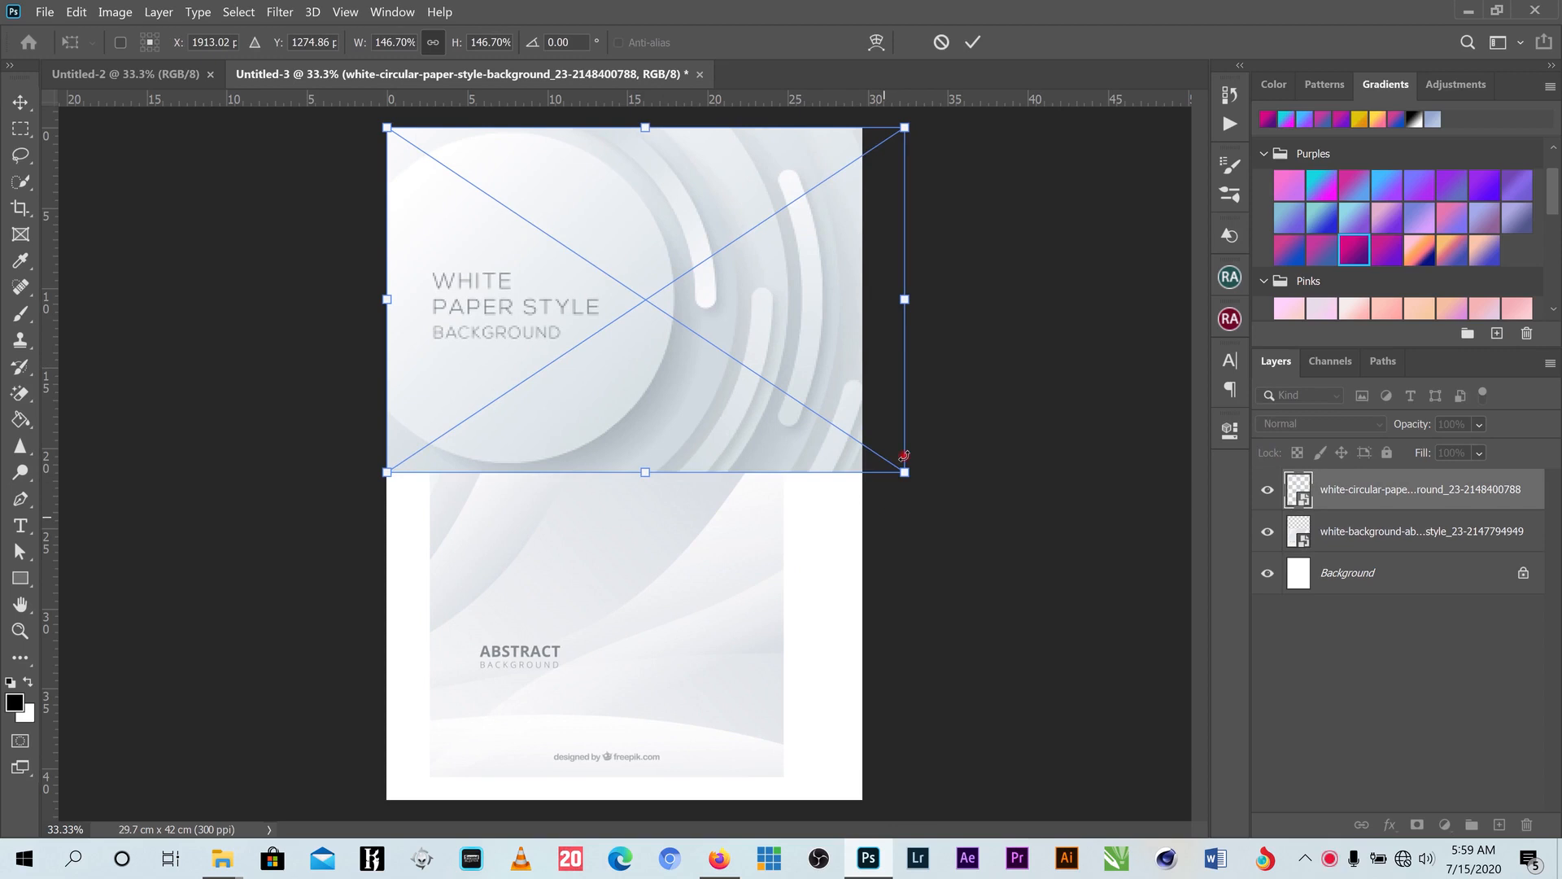
click(973, 42)
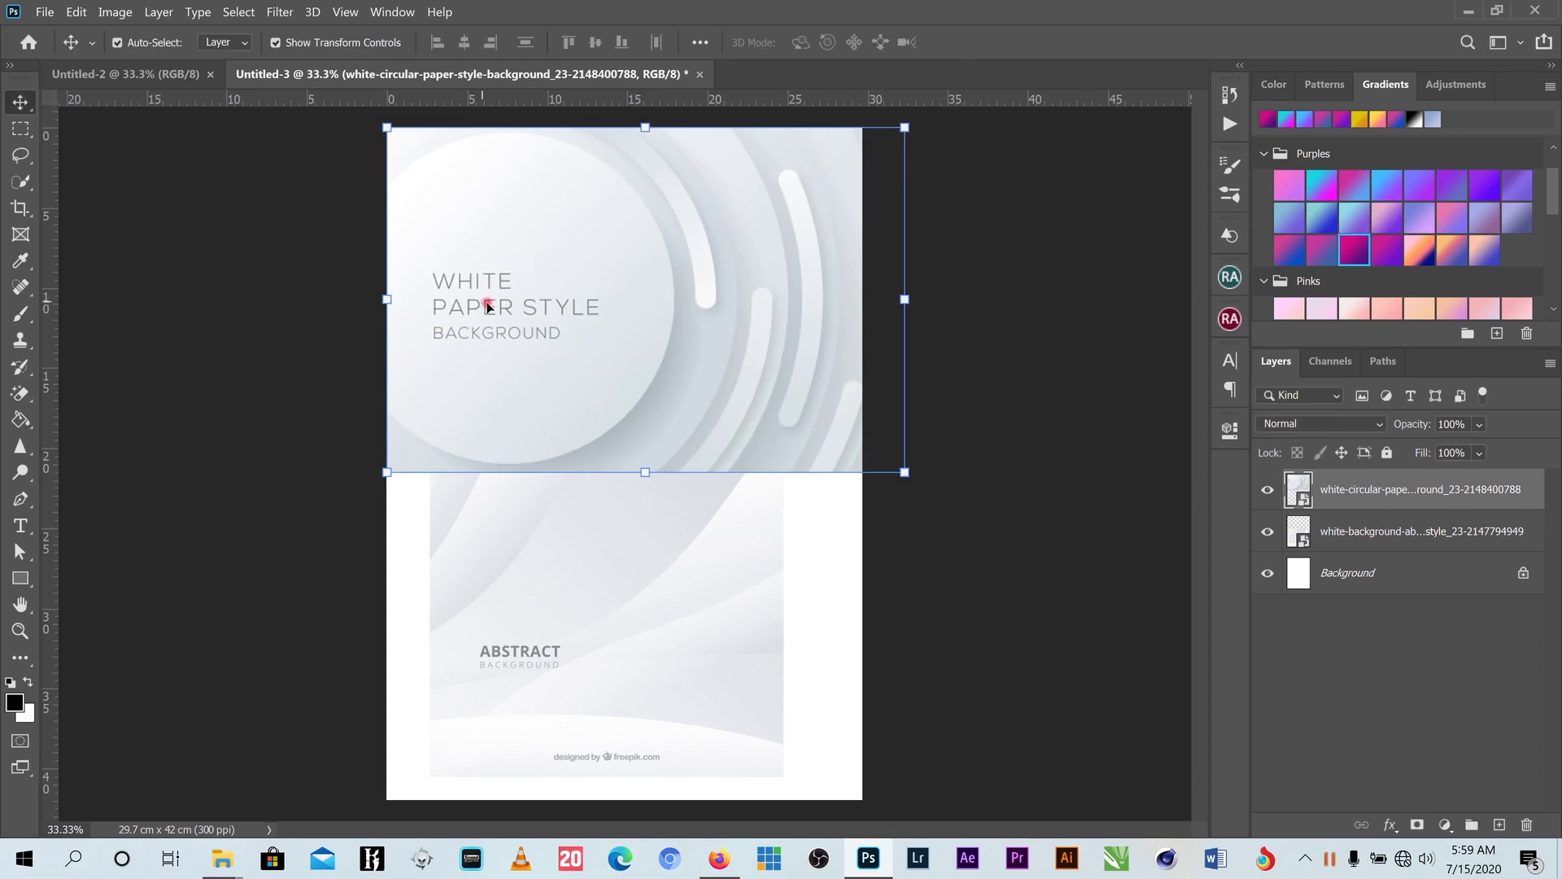
- Lasso the WHITE PAPER STYLE BACKGROUND text and rasterize the circular paper layer
click(21, 155)
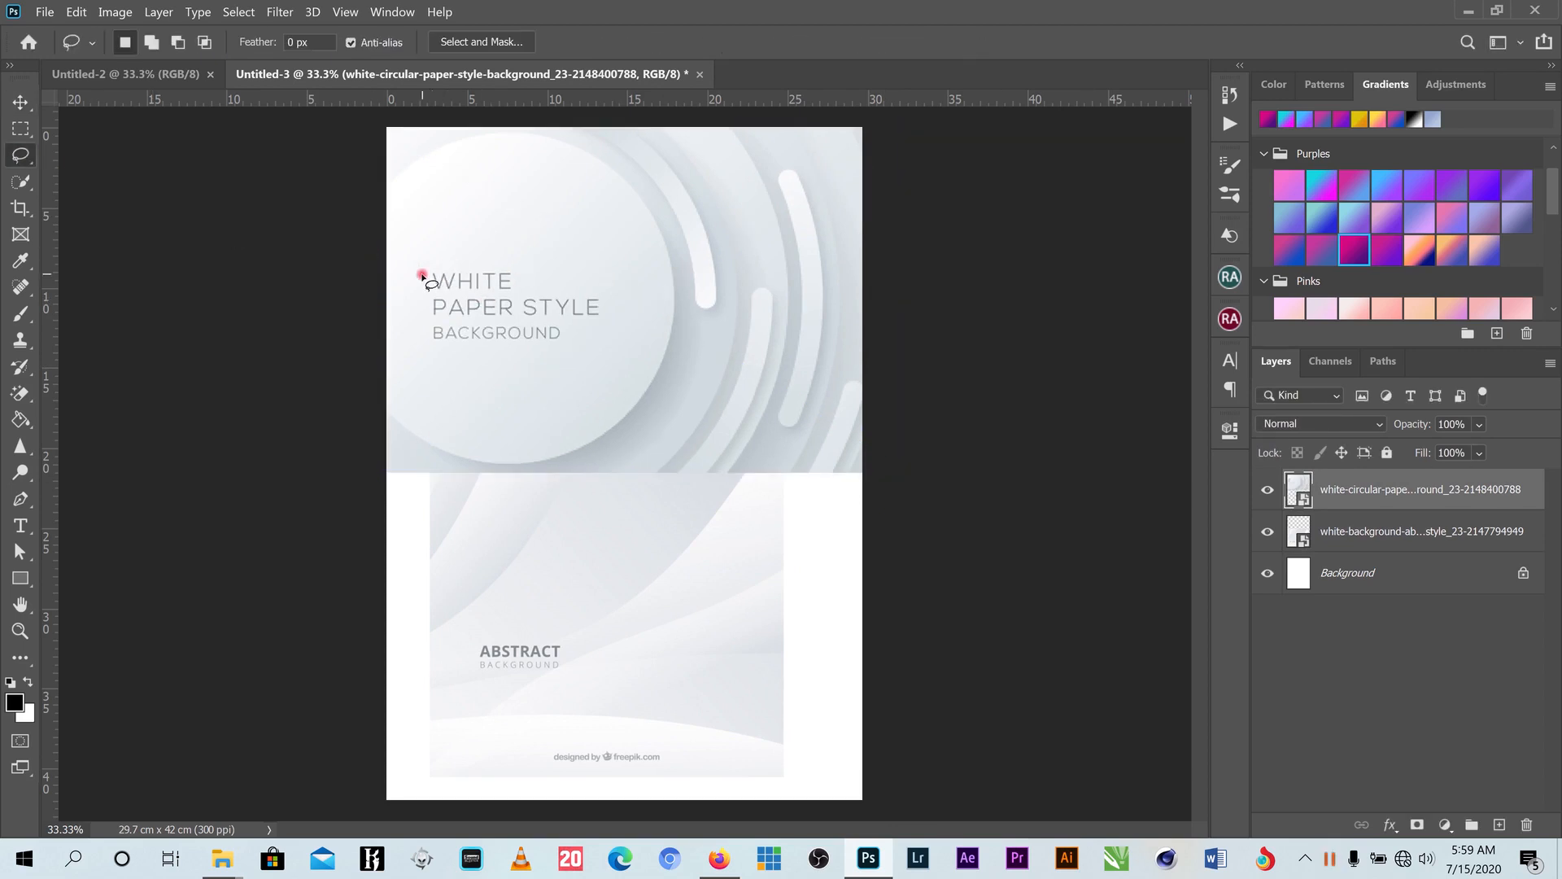
mouse_move(473, 246)
mouse_down()
mouse_move(596, 272)
mouse_move(626, 294)
mouse_move(629, 322)
mouse_move(591, 359)
mouse_move(495, 379)
mouse_move(416, 345)
mouse_move(414, 289)
mouse_up()
click(45, 11)
mouse_move(76, 12)
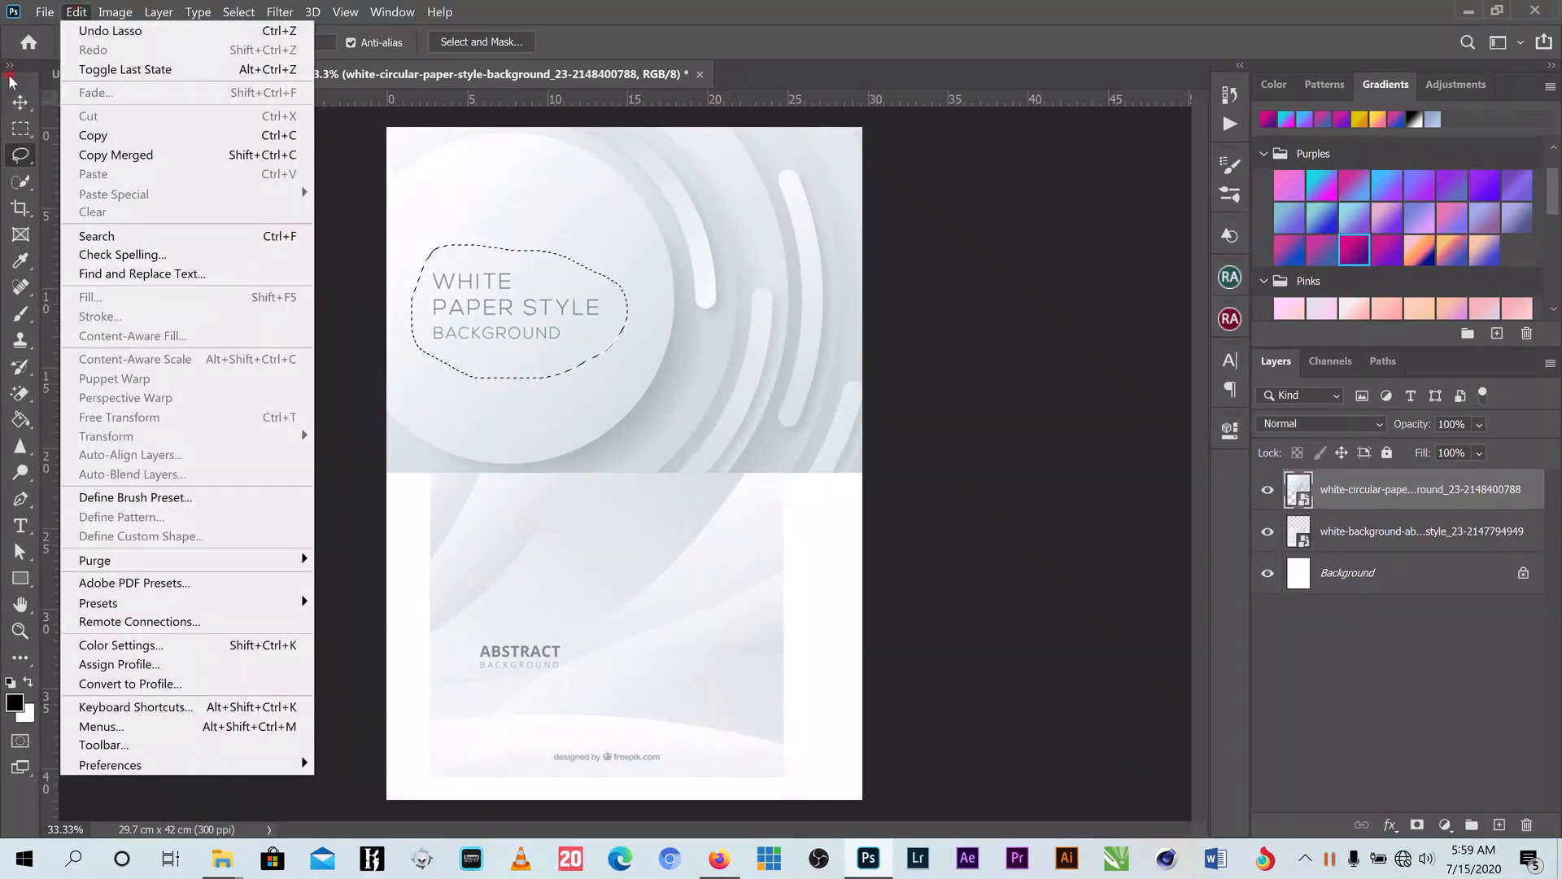
click(21, 101)
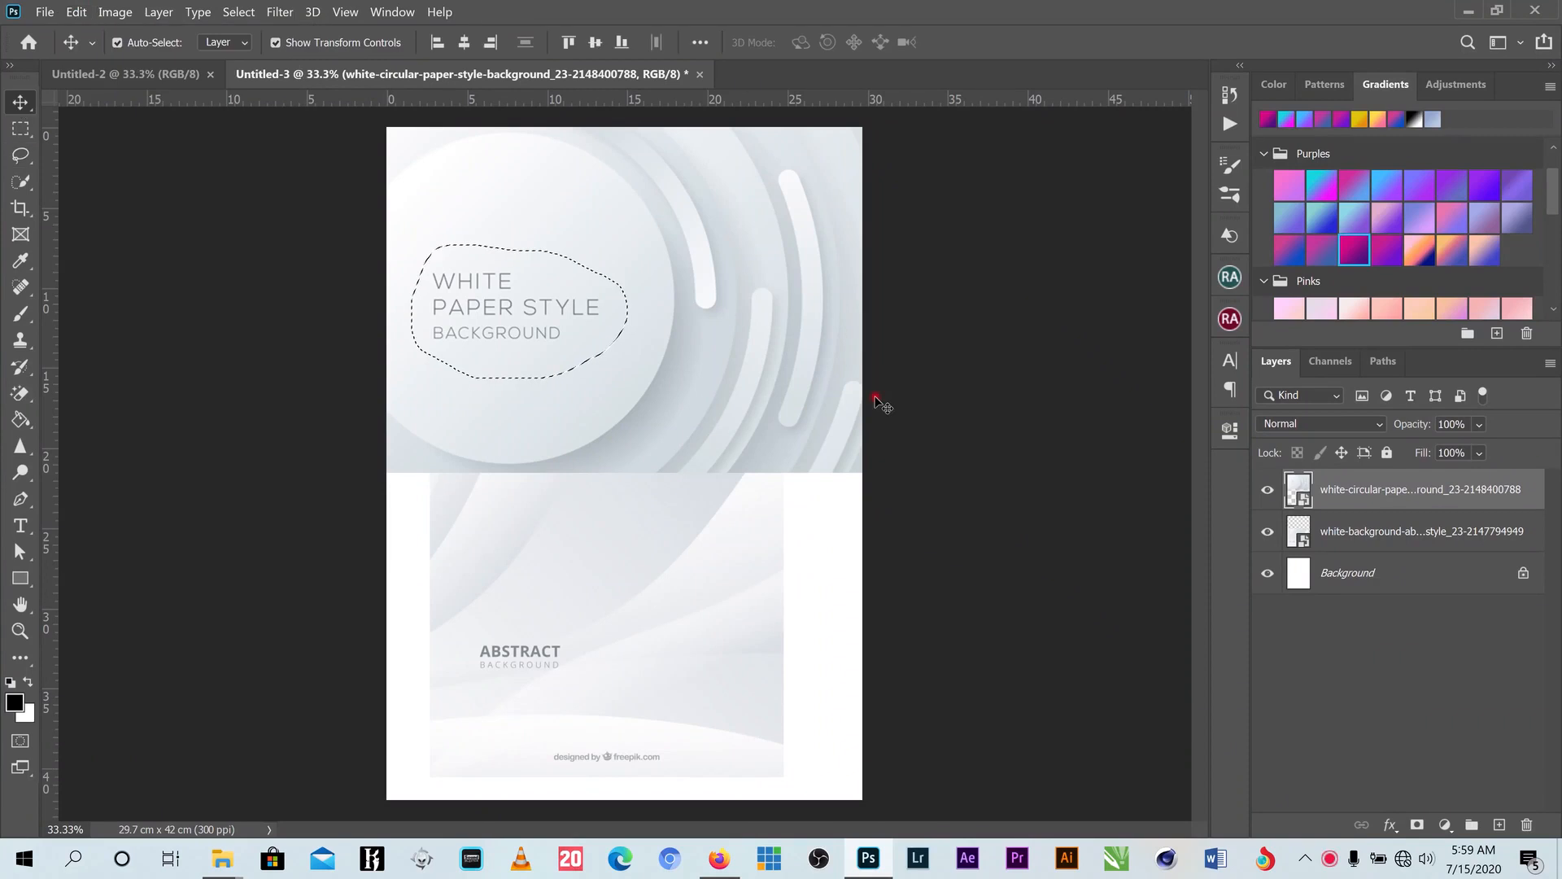
right_click(1363, 492)
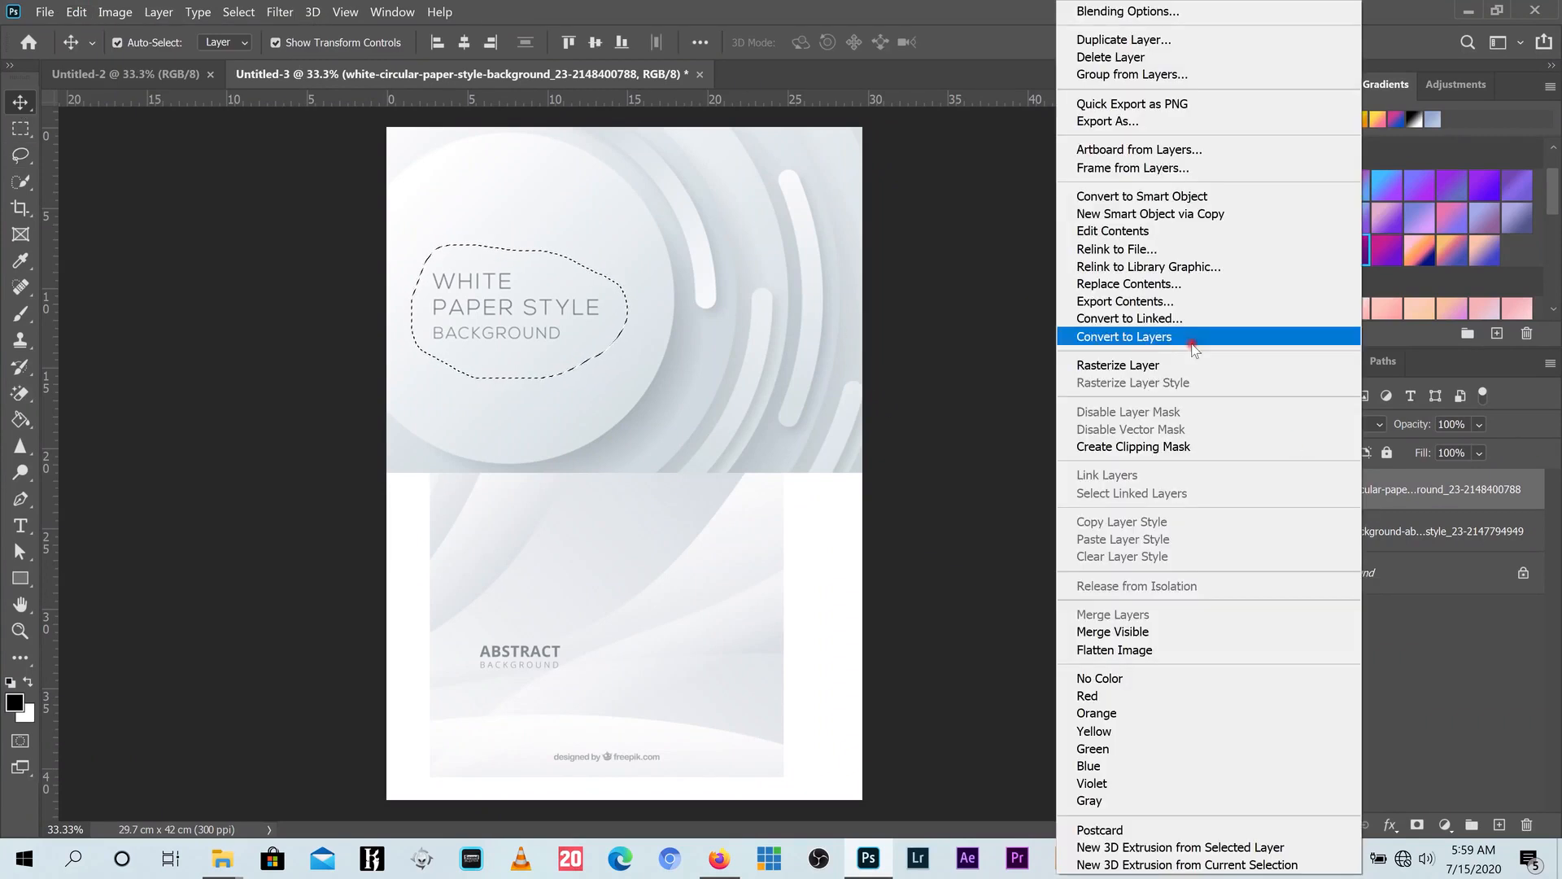
click(1120, 367)
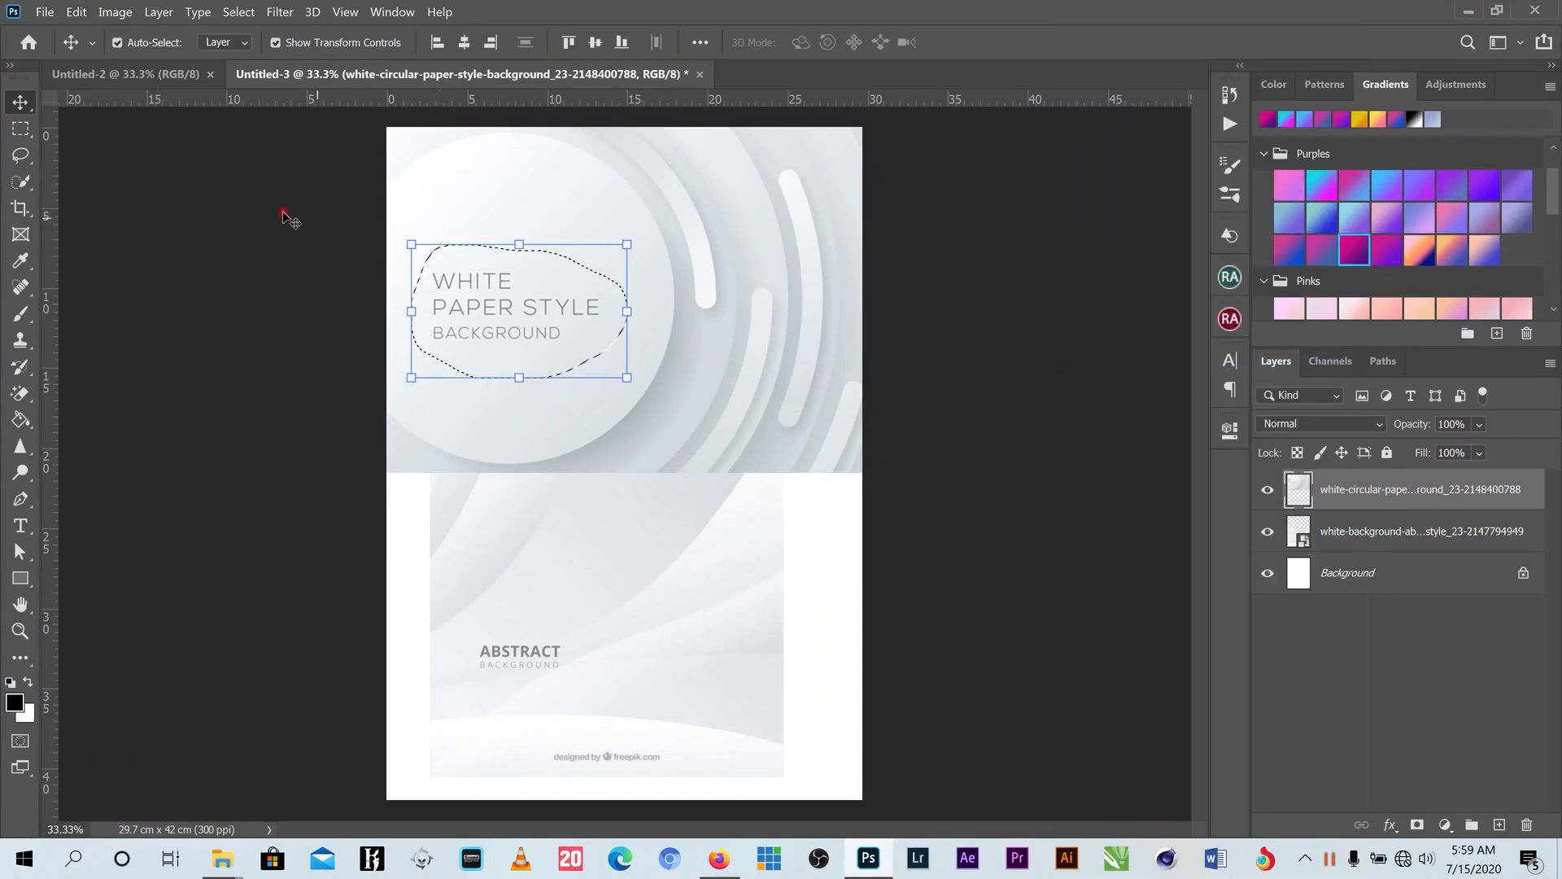
- Content-Aware fill the selection to erase the text, then deselect
click(20, 129)
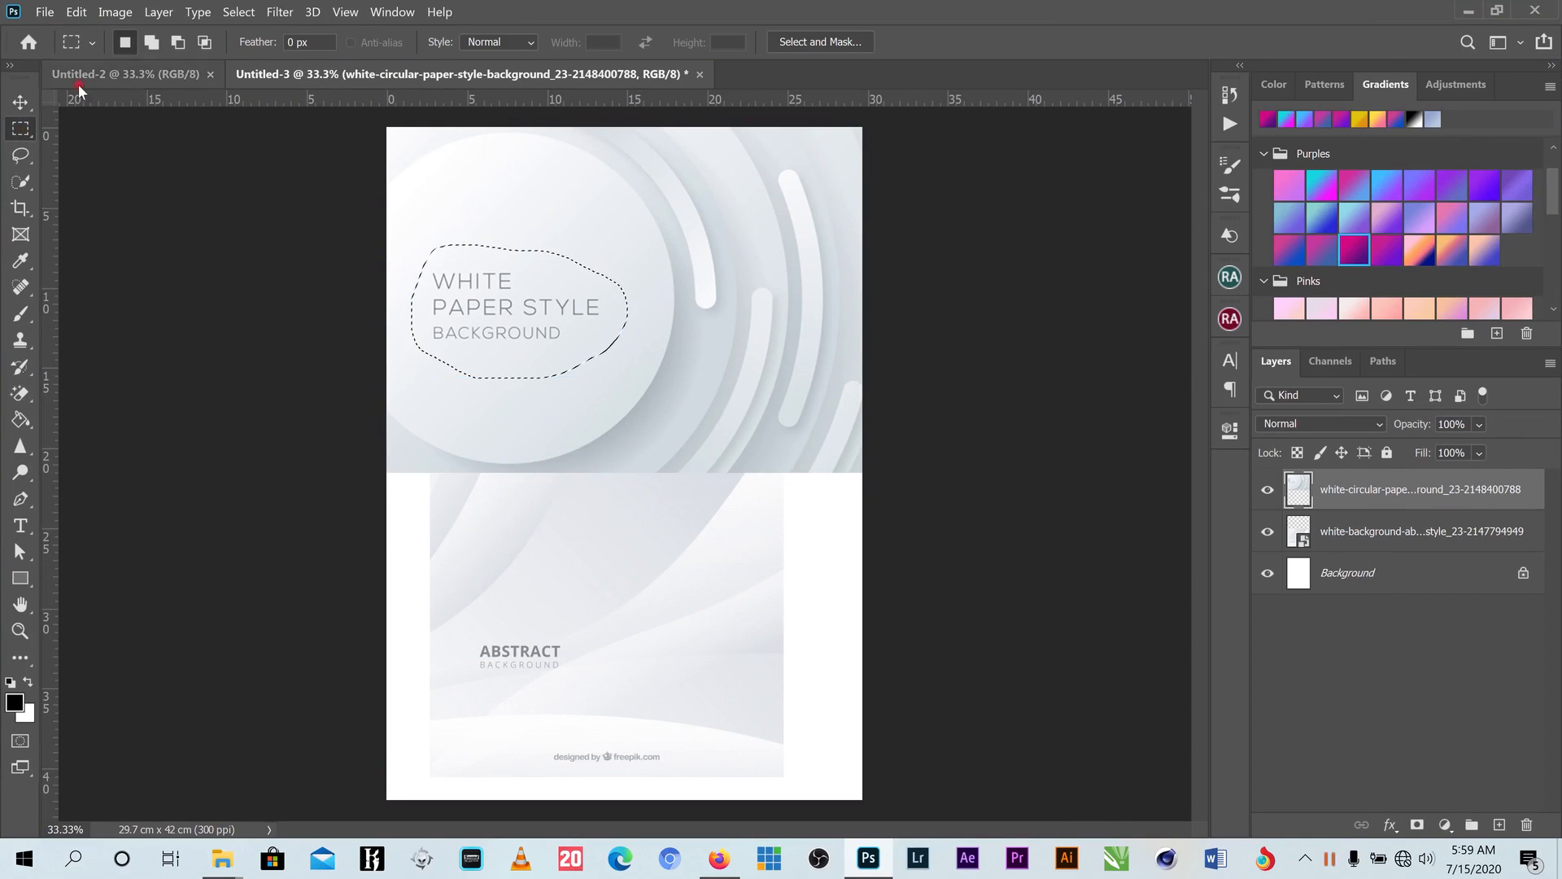
click(77, 13)
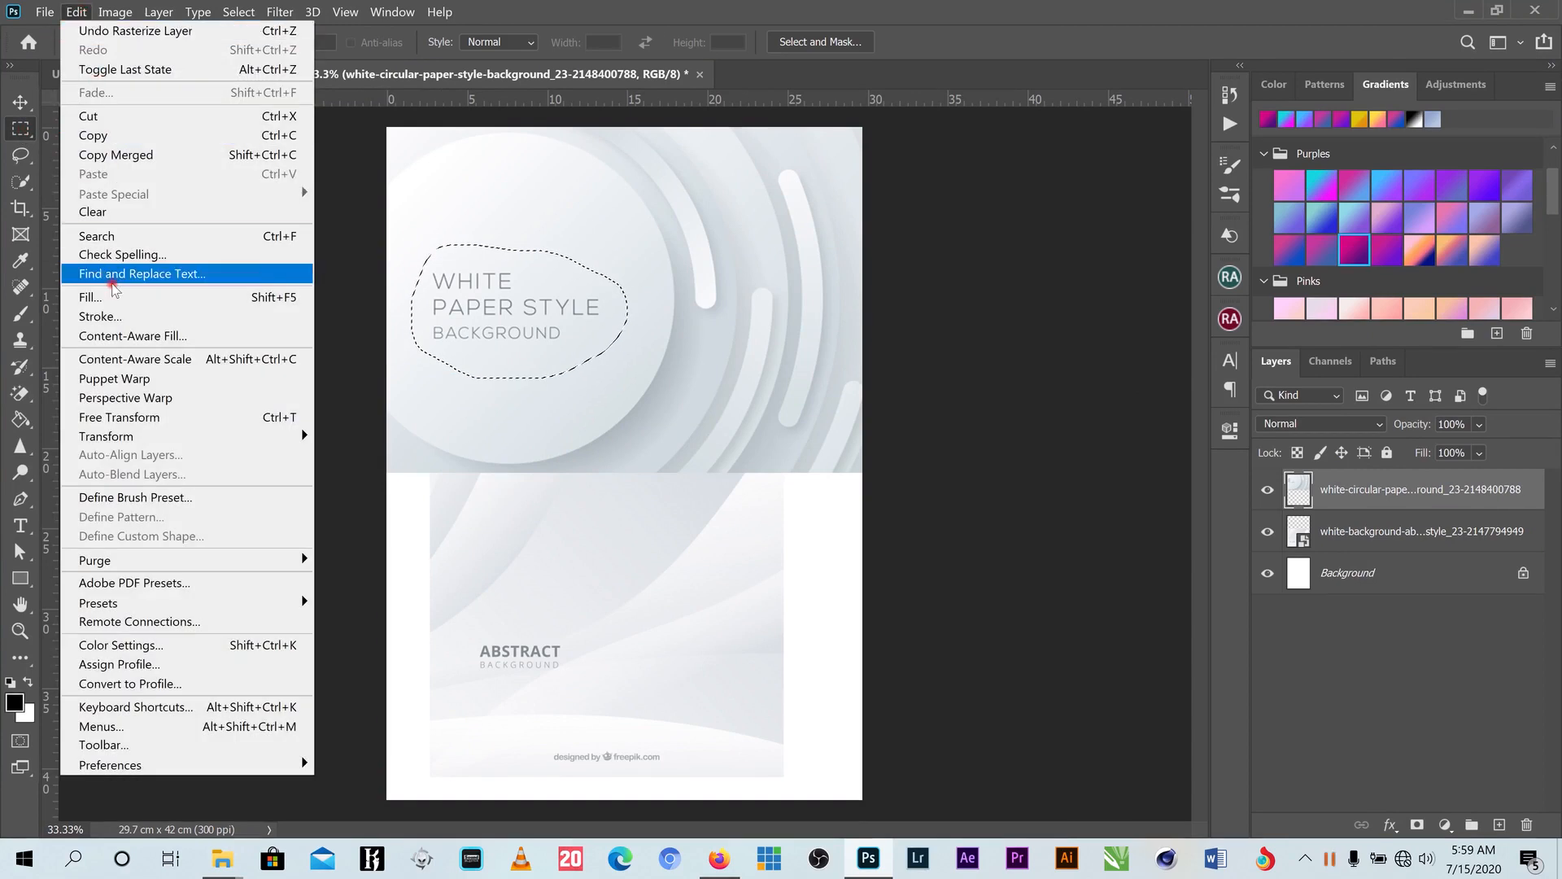
click(288, 303)
drag(1154, 218, 994, 187)
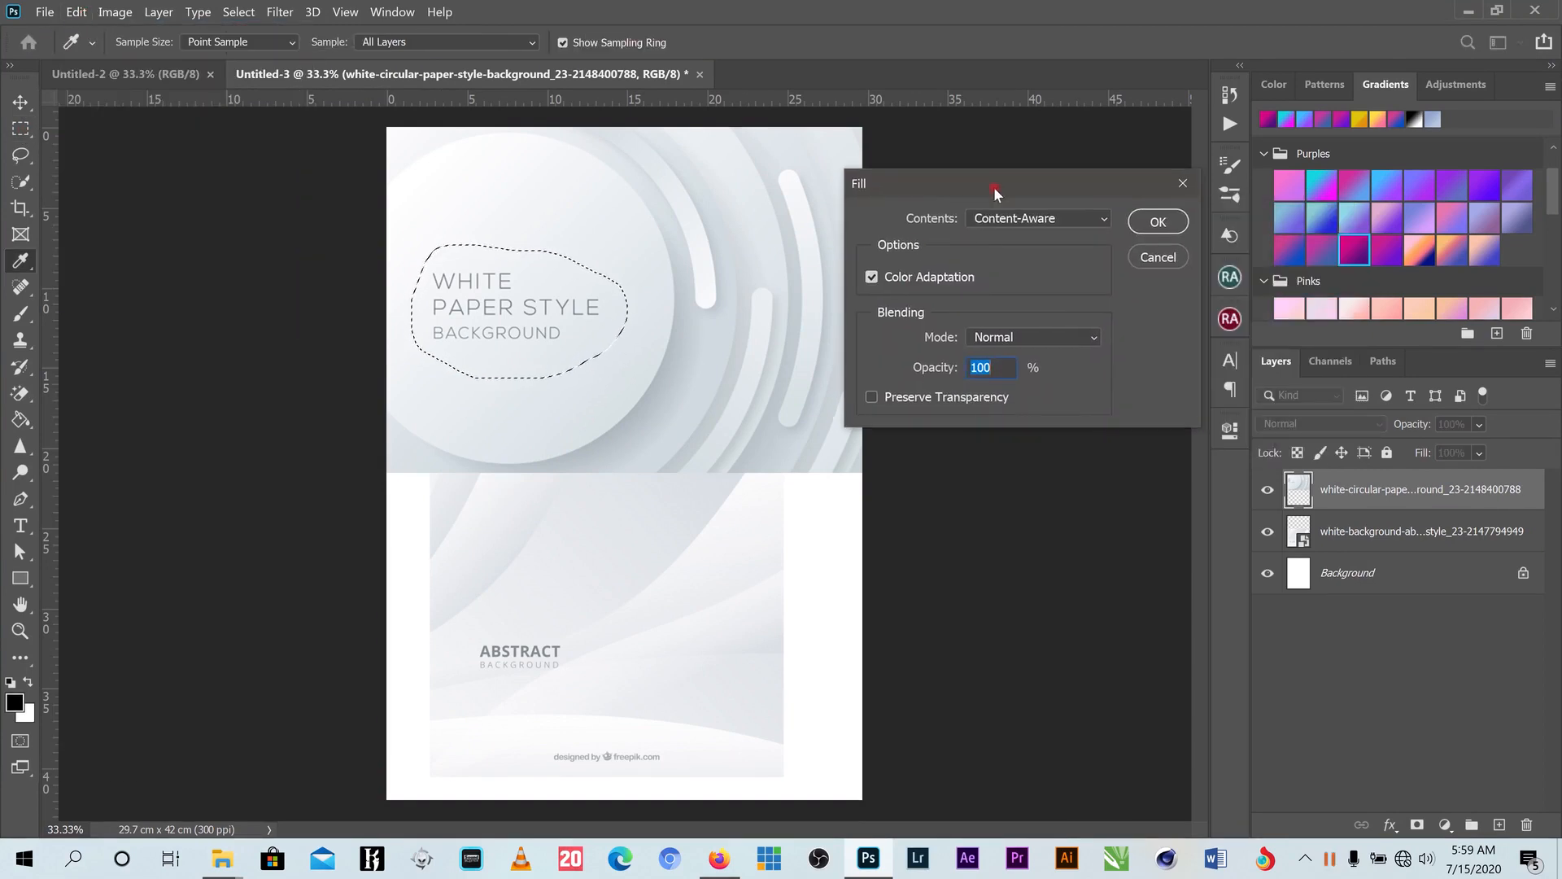
click(1103, 219)
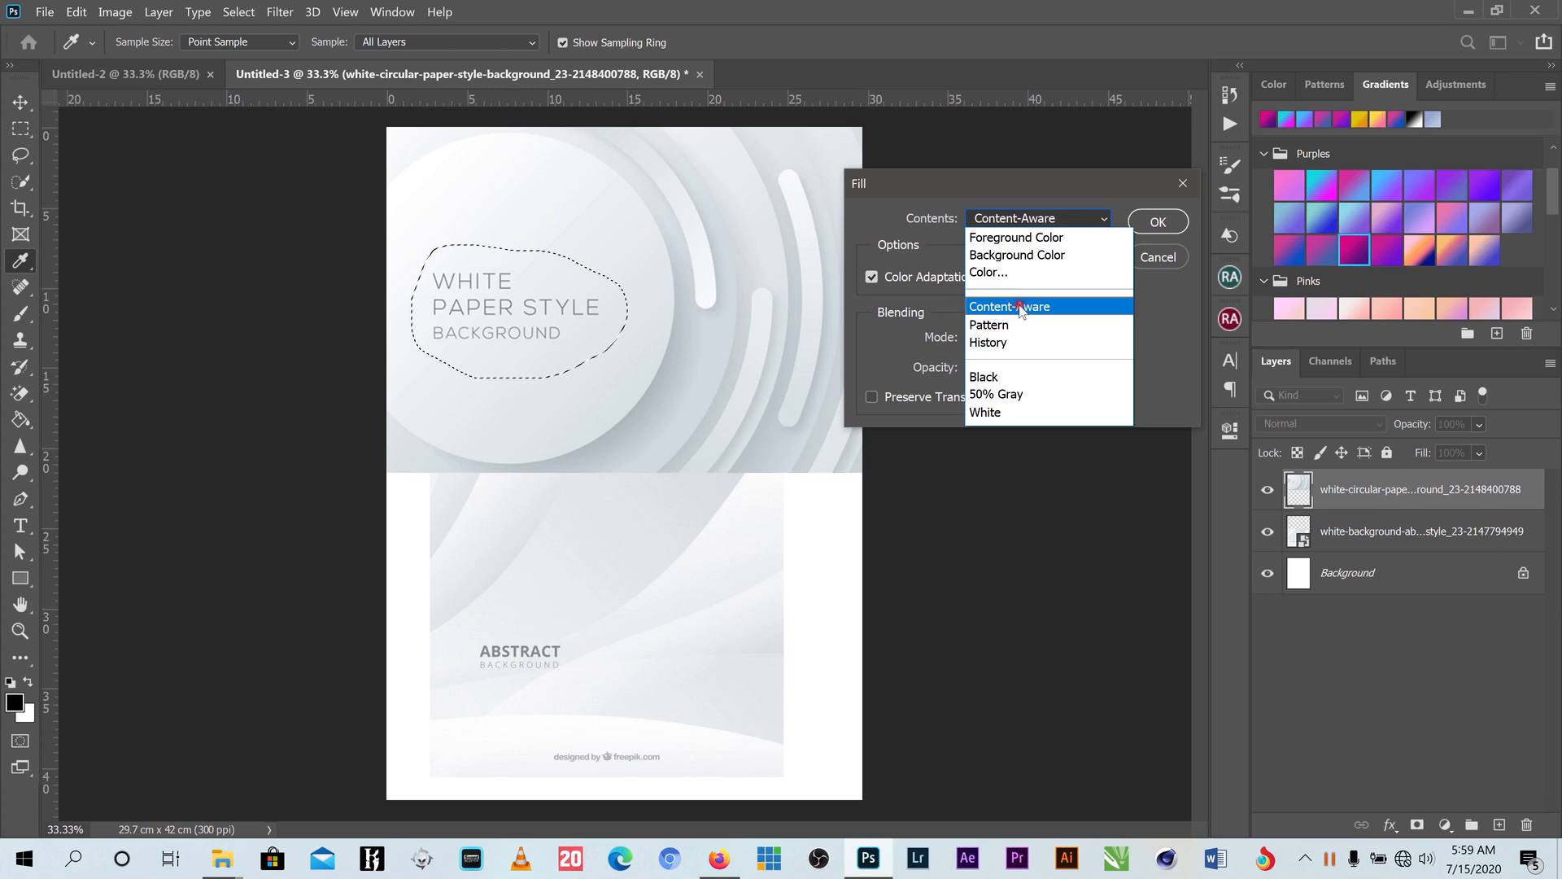
click(1022, 308)
click(1148, 222)
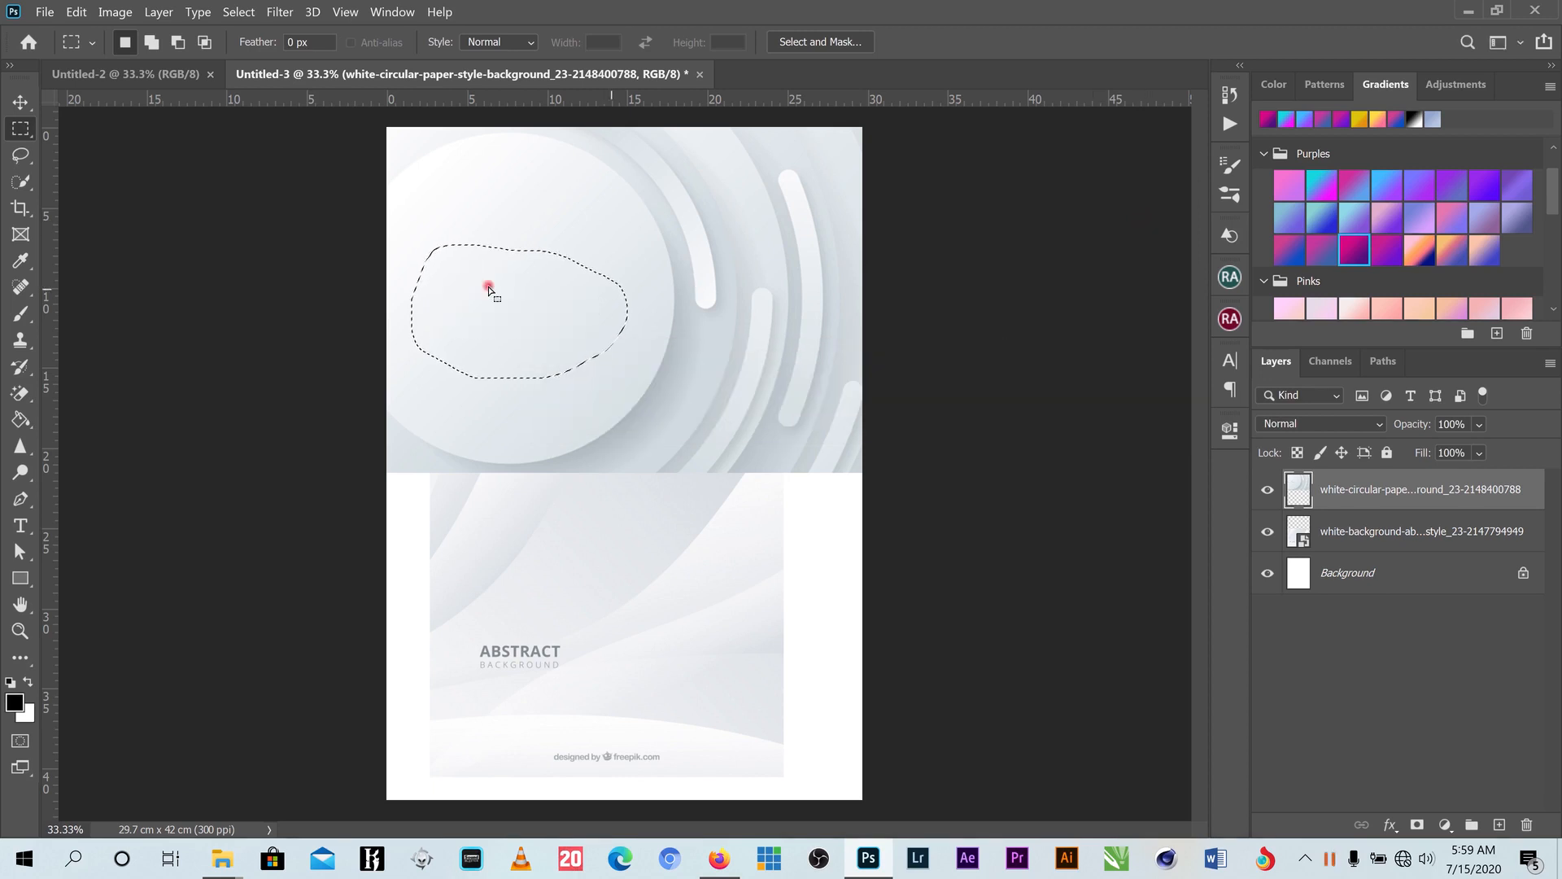
key(ctrl+d)
- Scale the abstract background to 147% and position it beneath the circular paper image
click(17, 101)
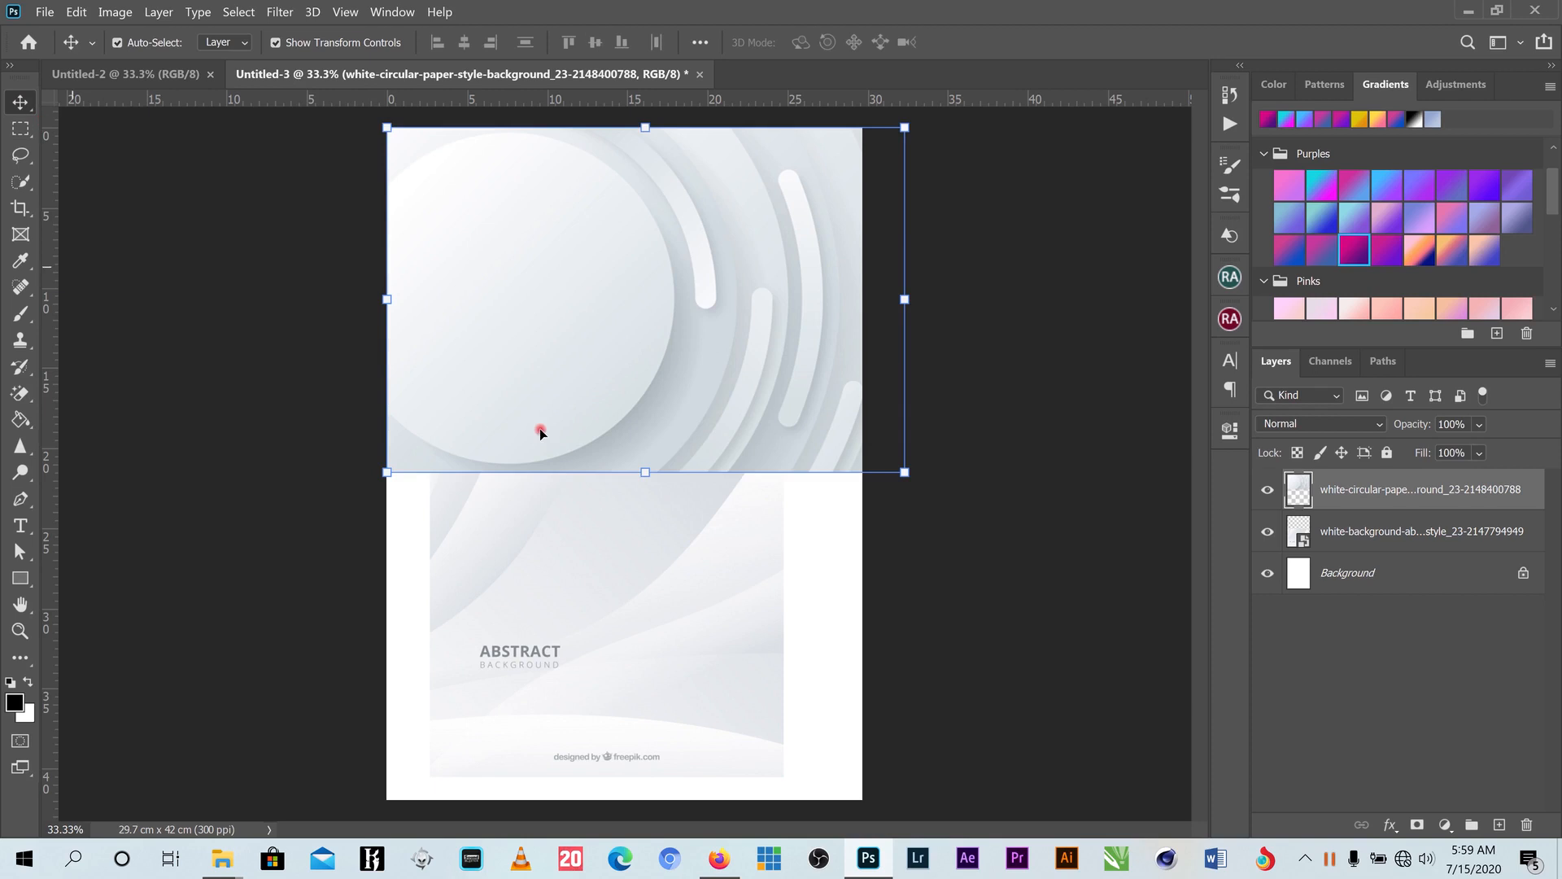
click(625, 562)
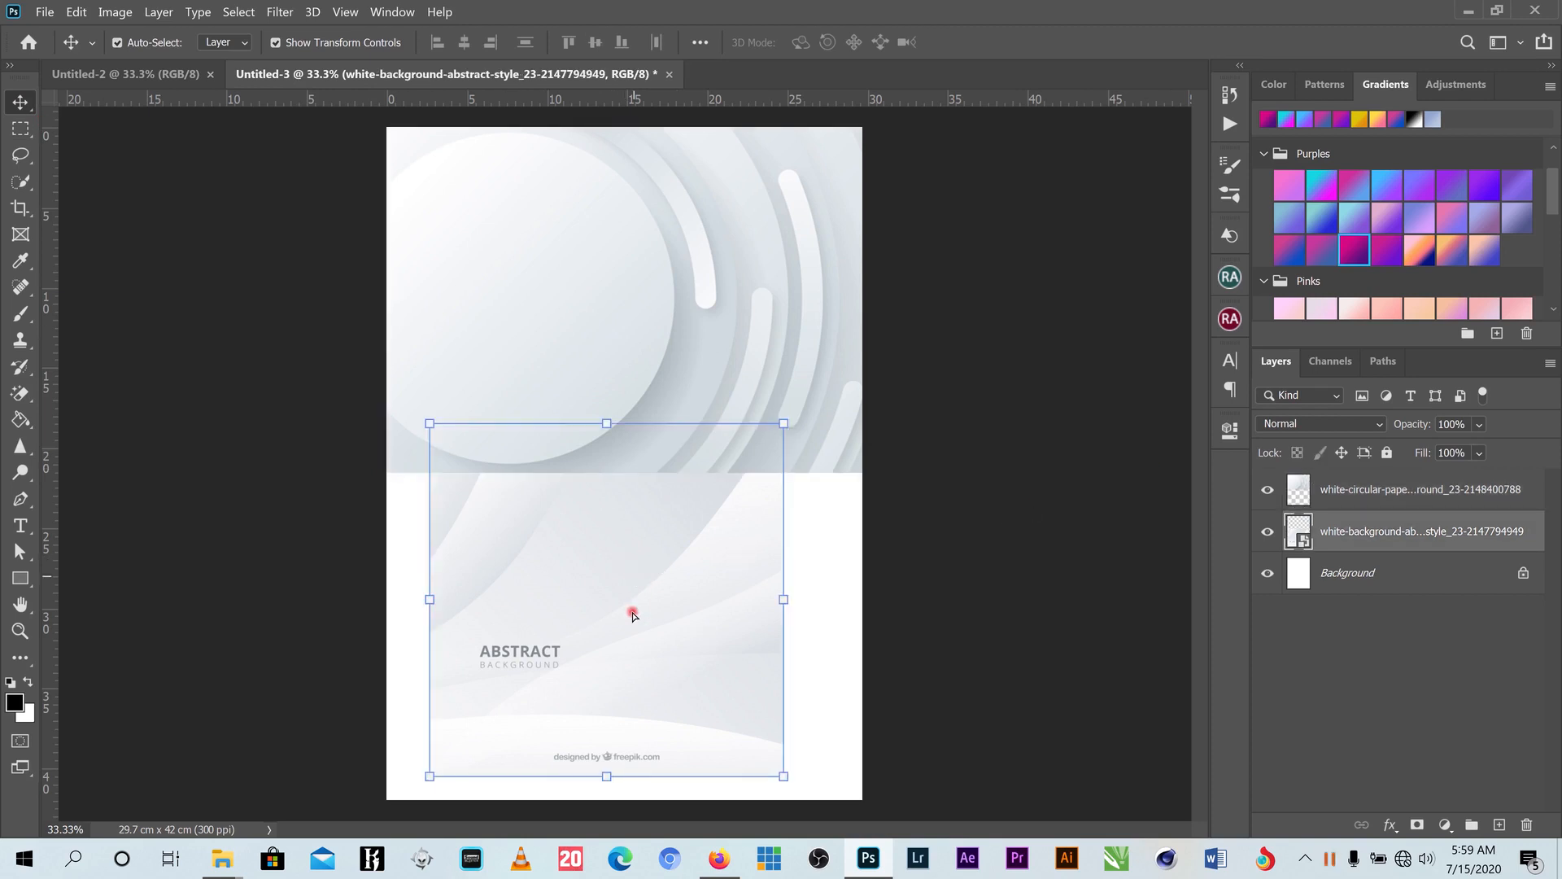
drag(640, 591, 578, 624)
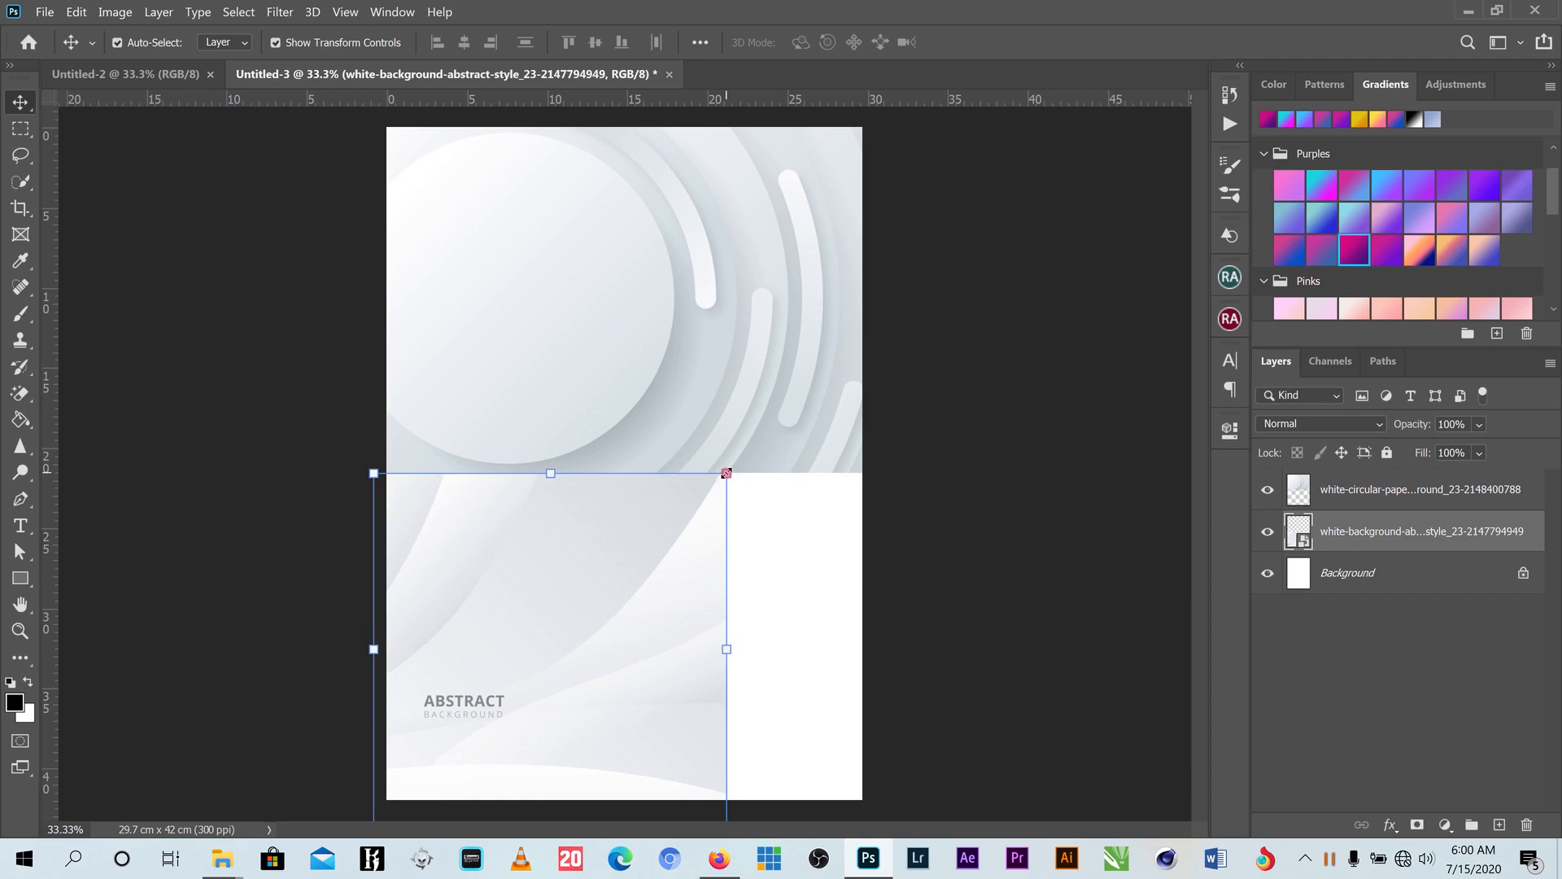
drag(727, 473, 894, 307)
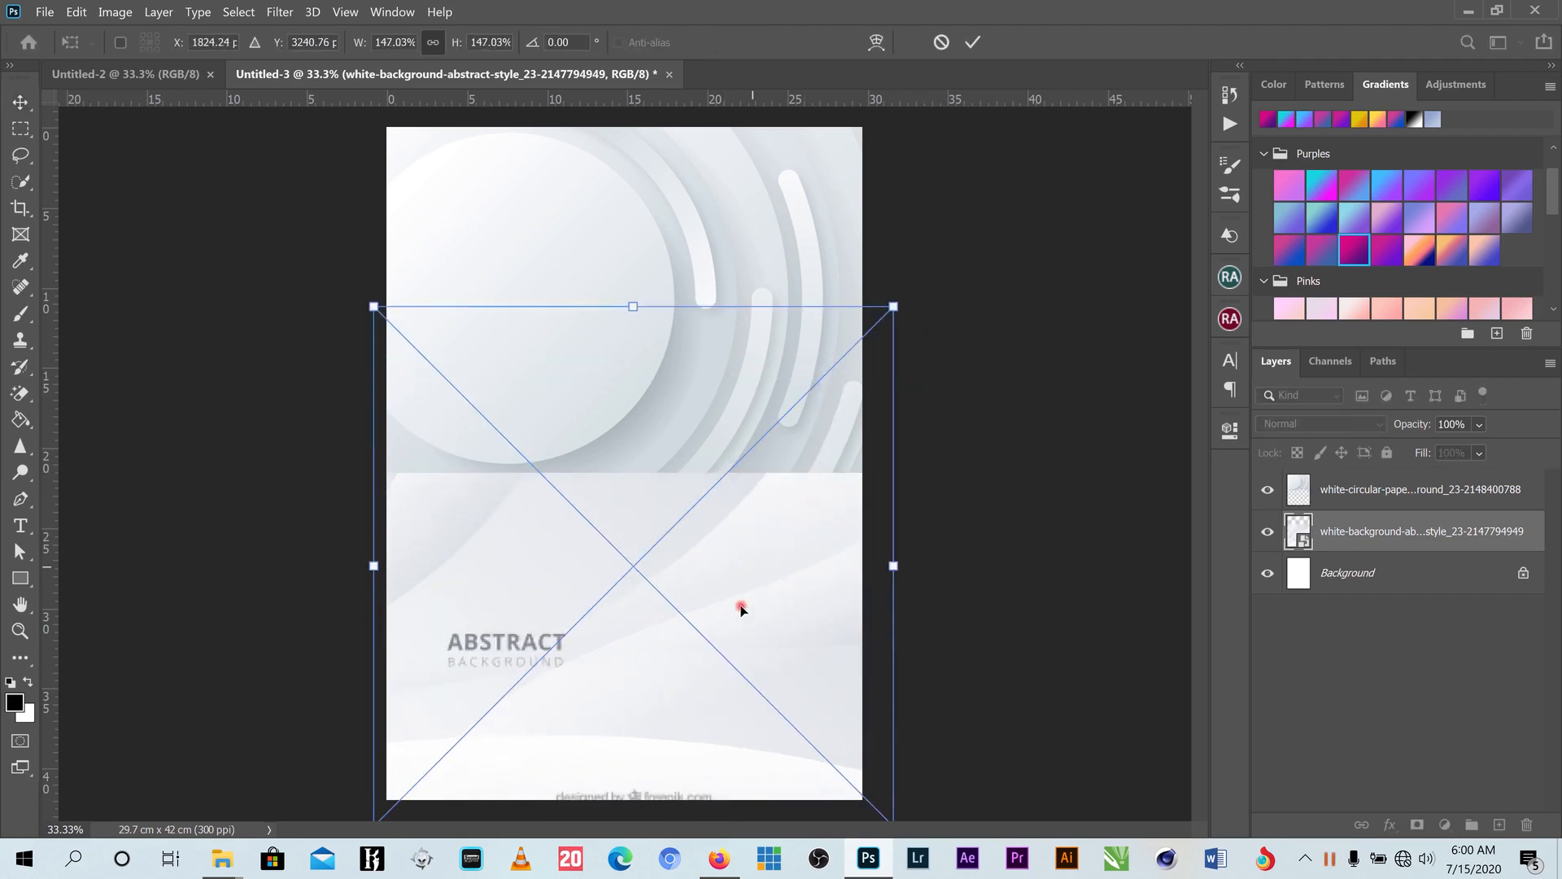
drag(740, 609, 732, 742)
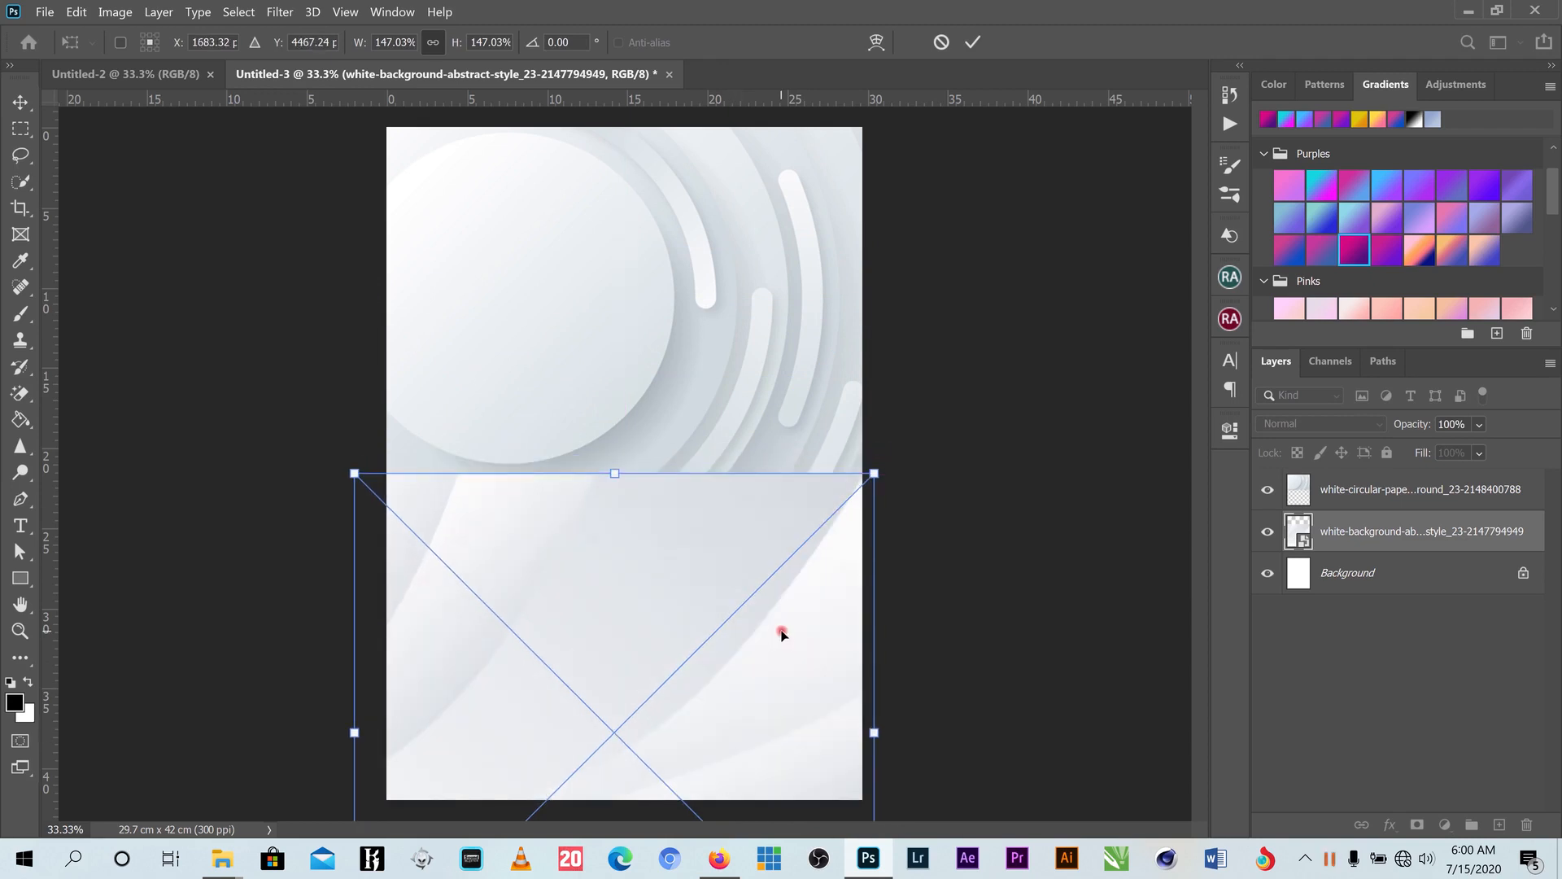
drag(782, 631, 778, 498)
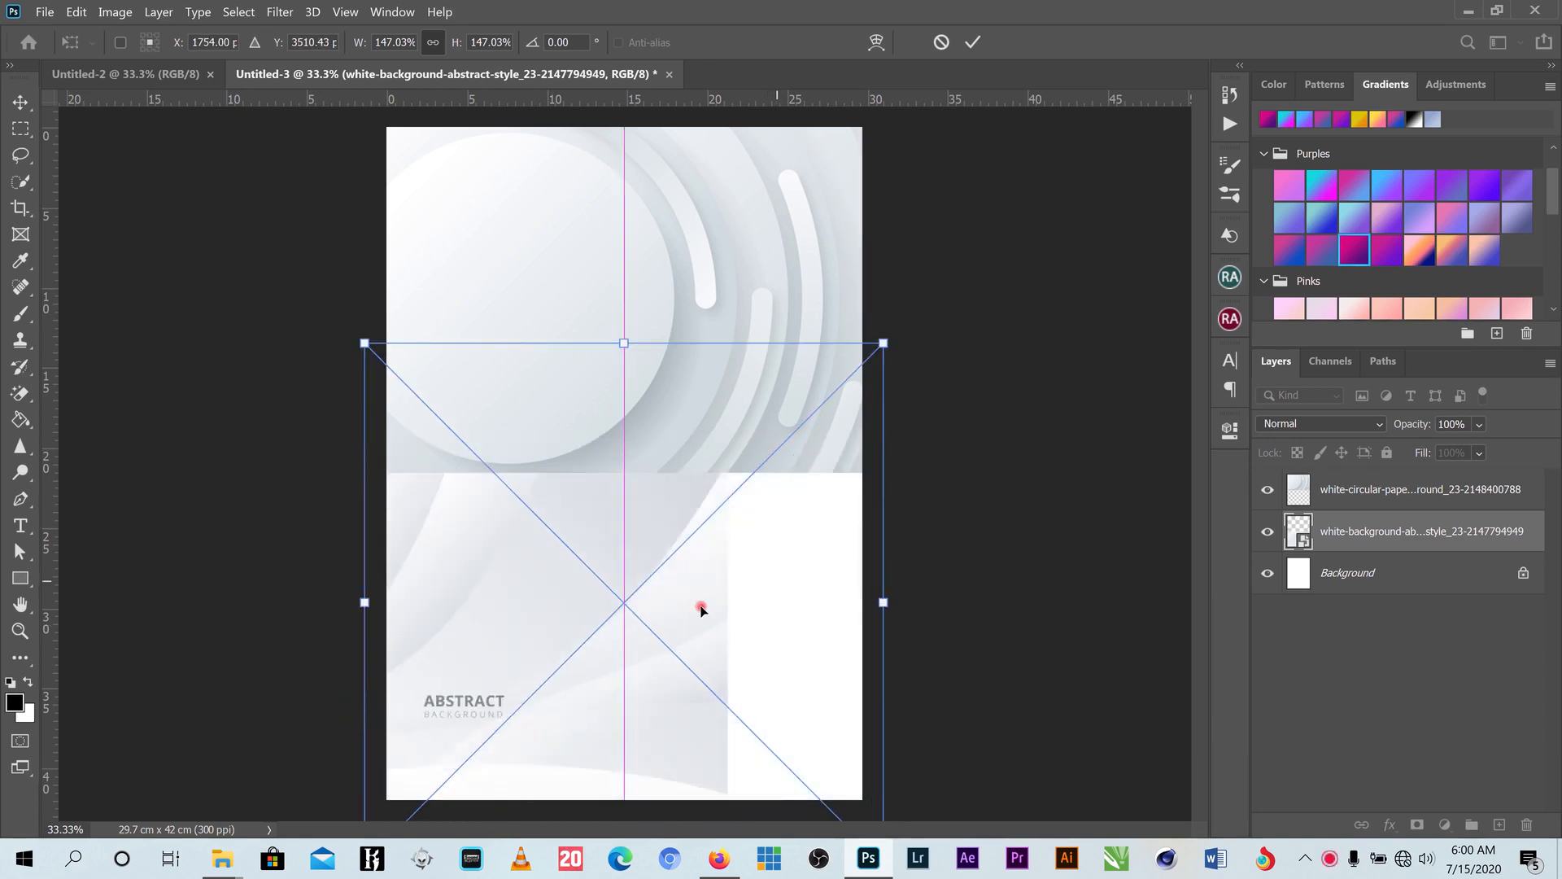
click(953, 61)
- Rasterize the abstract background layer
right_click(1376, 535)
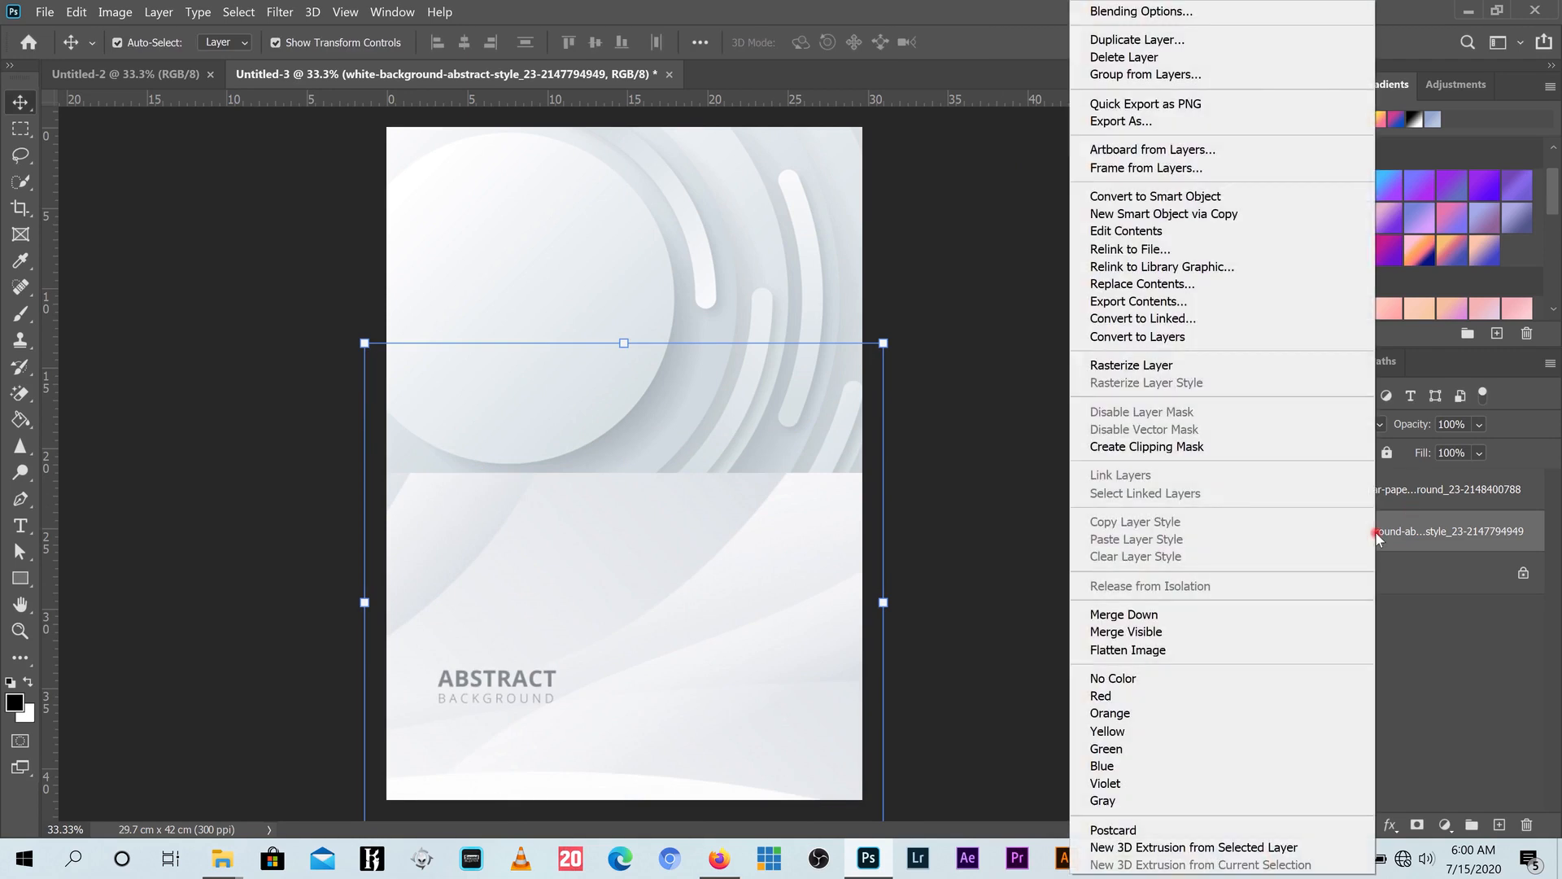
click(1147, 368)
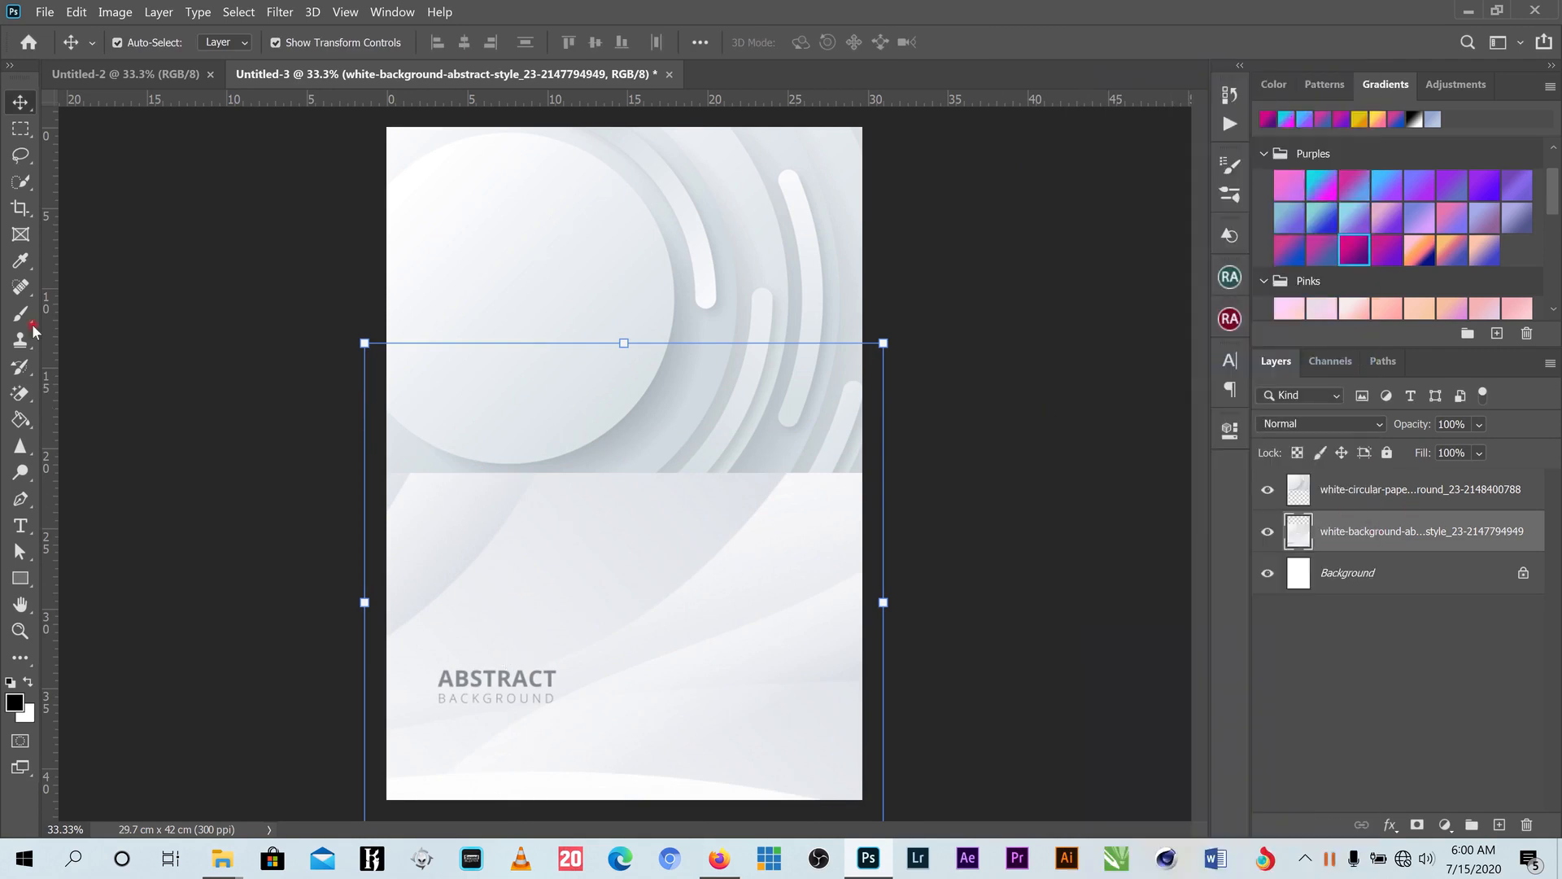
click(29, 159)
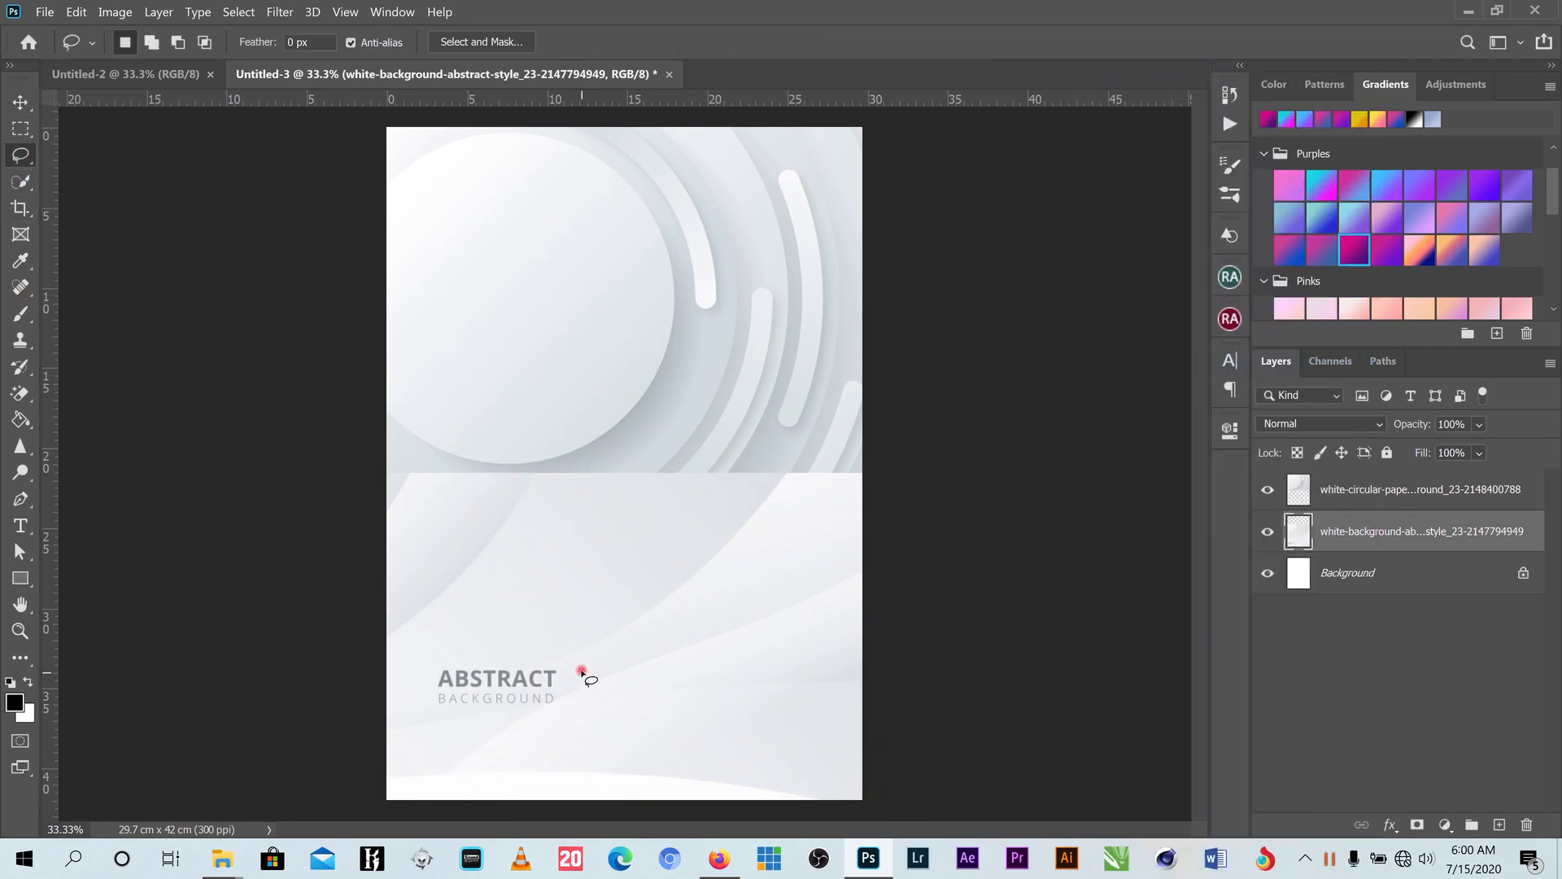
- Fill away the ABSTRACT BACKGROUND text and nudge the abstract layer into place
mouse_move(581, 672)
mouse_down()
mouse_move(412, 645)
mouse_move(490, 738)
mouse_move(575, 716)
mouse_move(600, 676)
mouse_up()
click(75, 12)
click(163, 297)
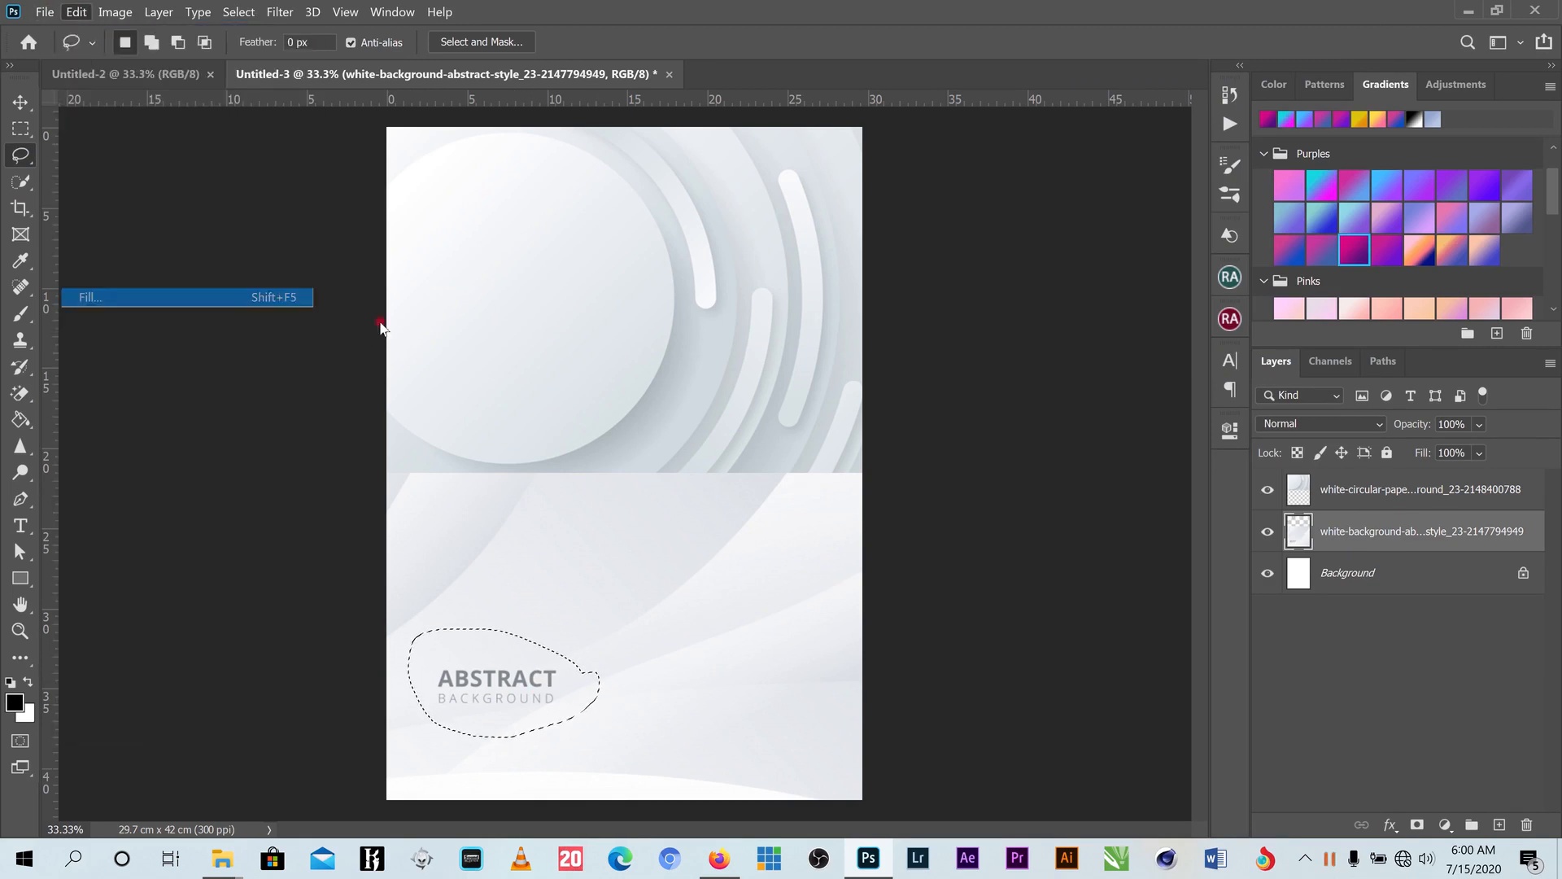
click(1161, 224)
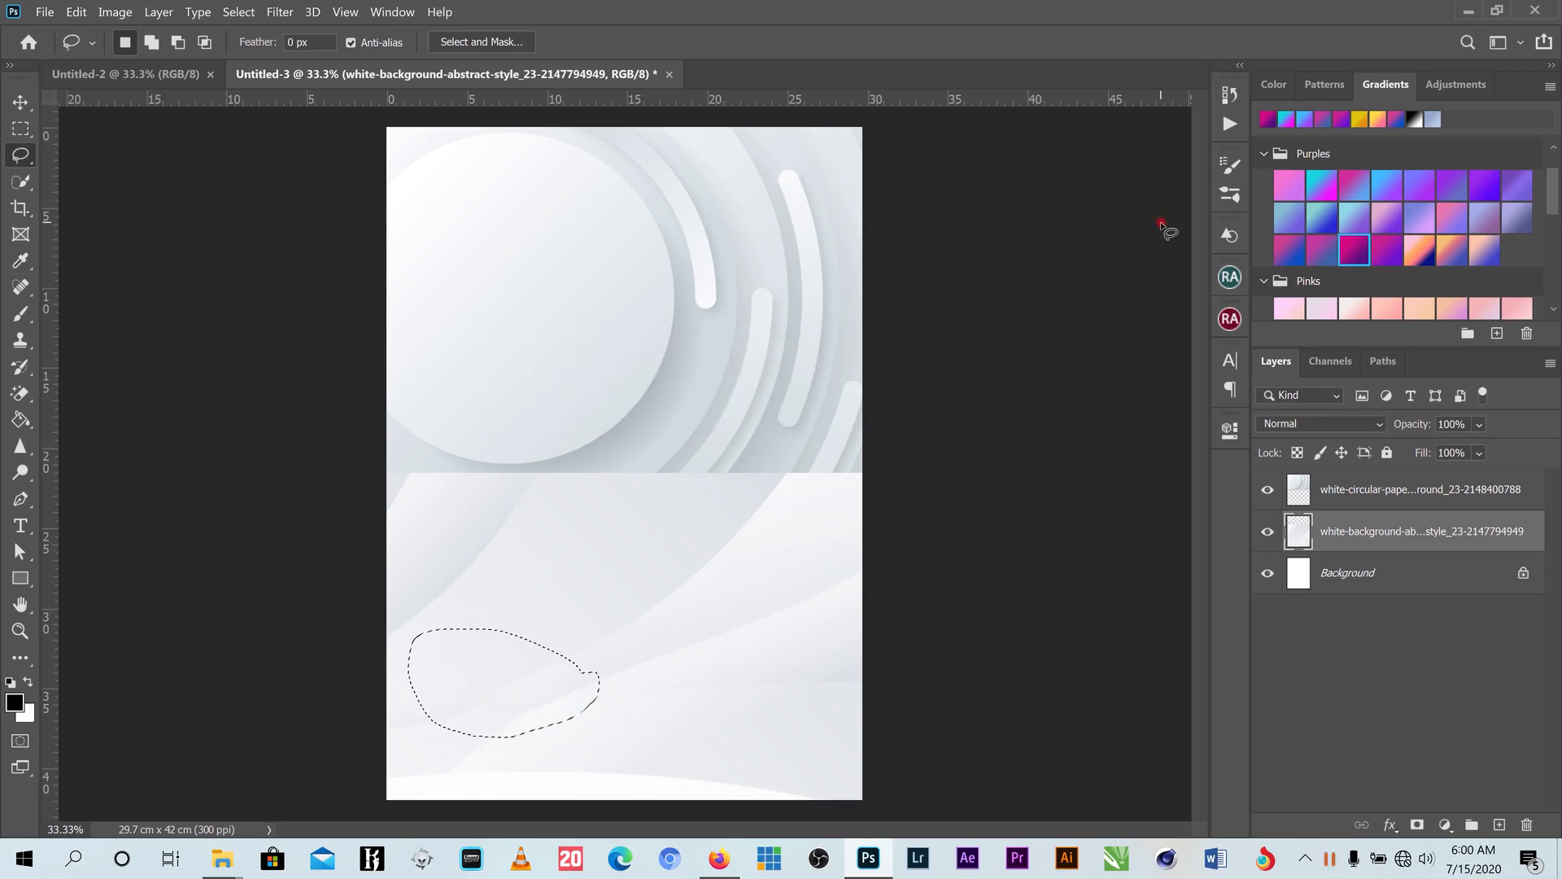
key(ctrl+d)
key(v)
mouse_move(577, 562)
mouse_down()
mouse_move(577, 596)
mouse_move(580, 572)
mouse_up()
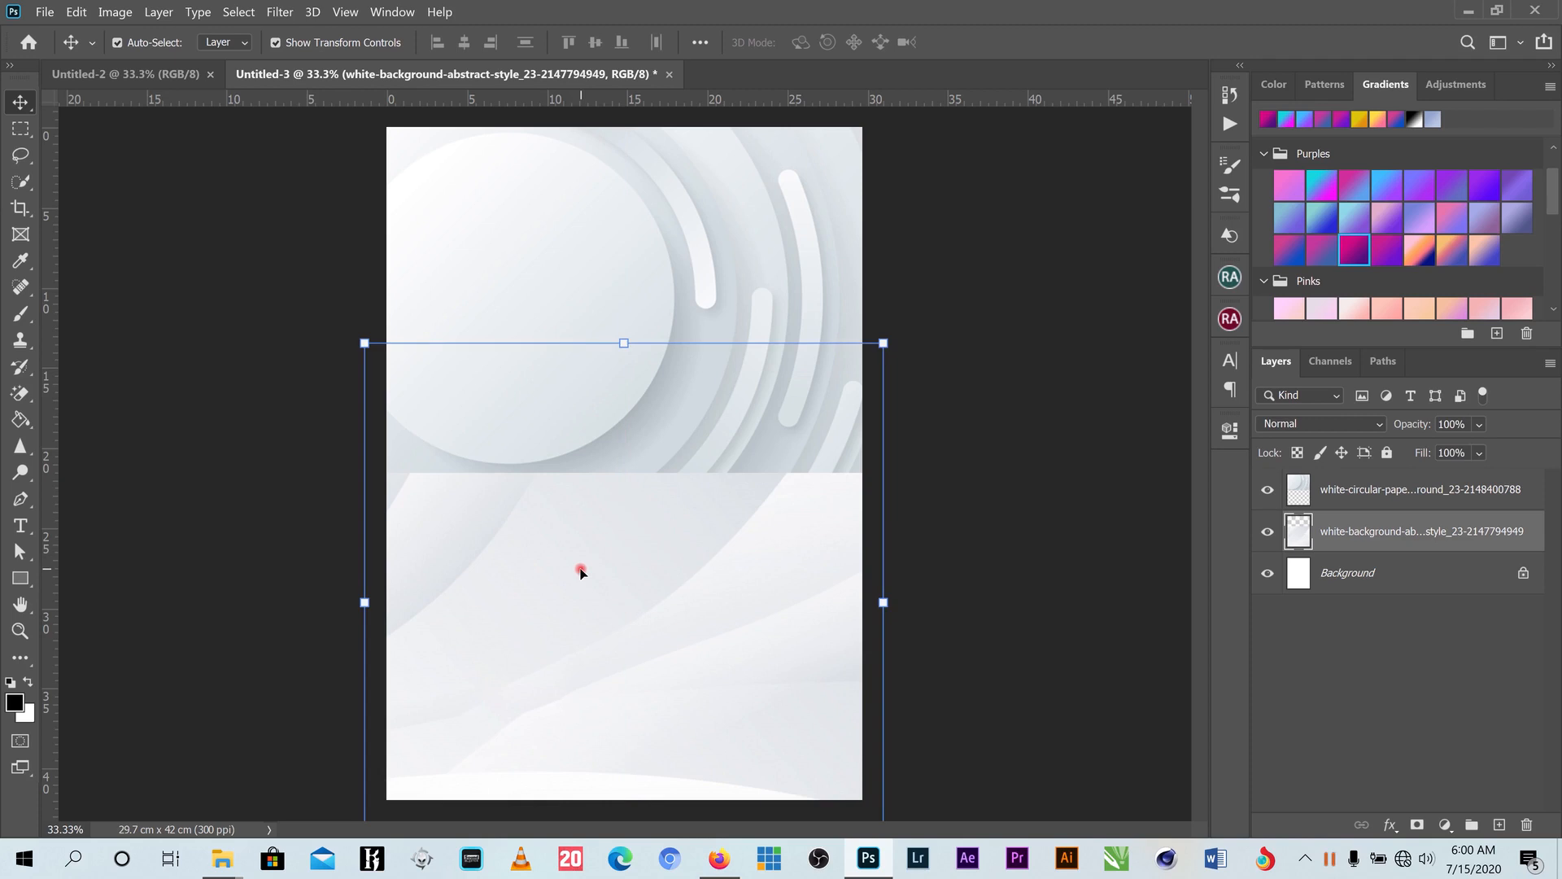
- Choose the plain Eraser Tool and target the circular paper image layer
click(804, 226)
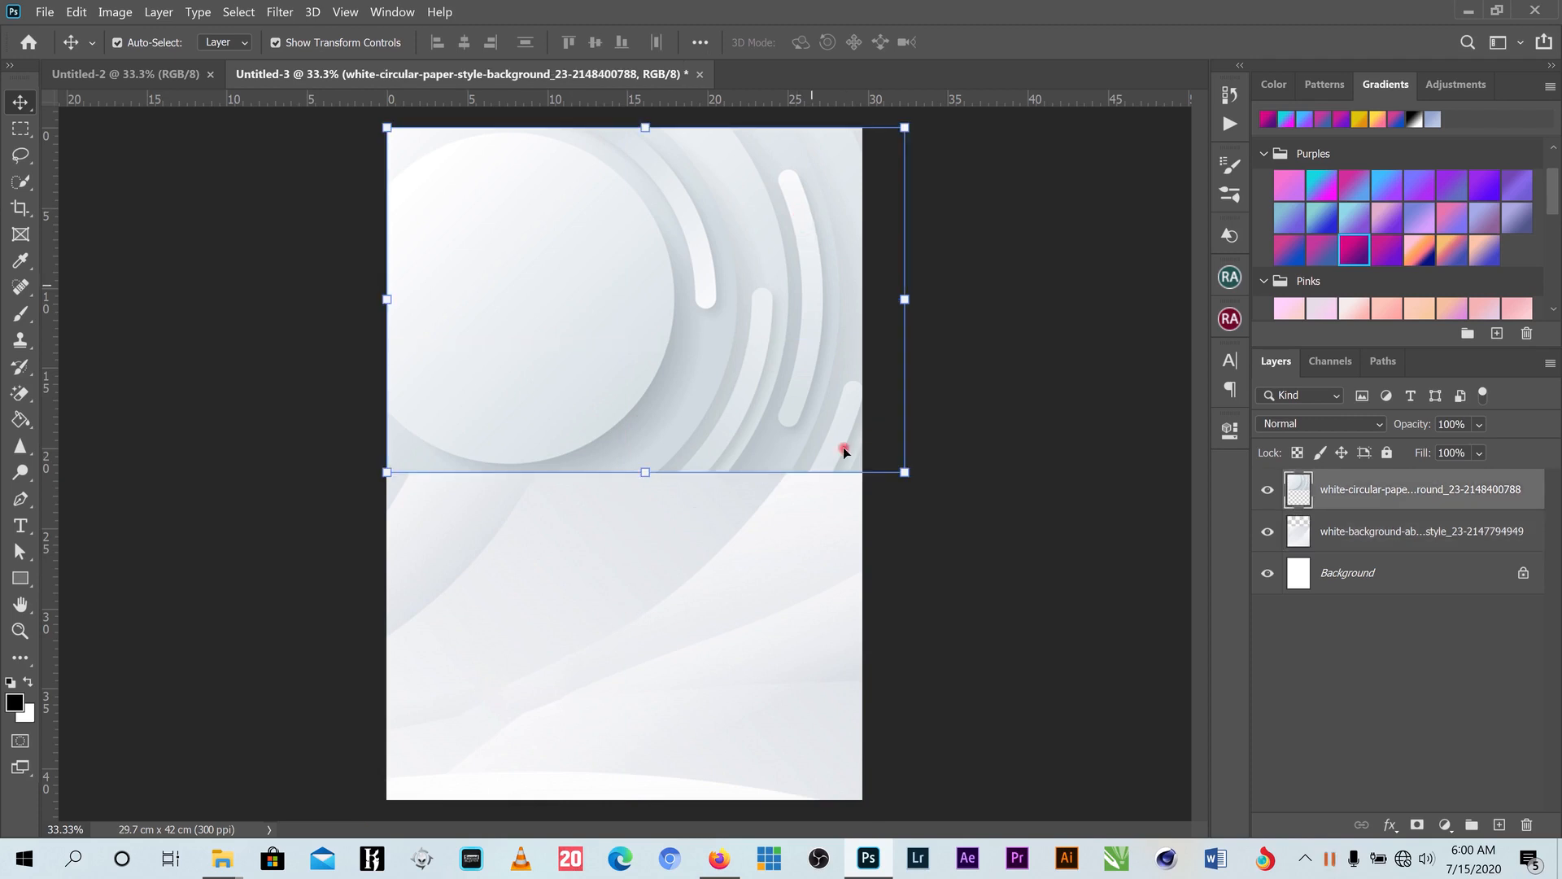
click(976, 365)
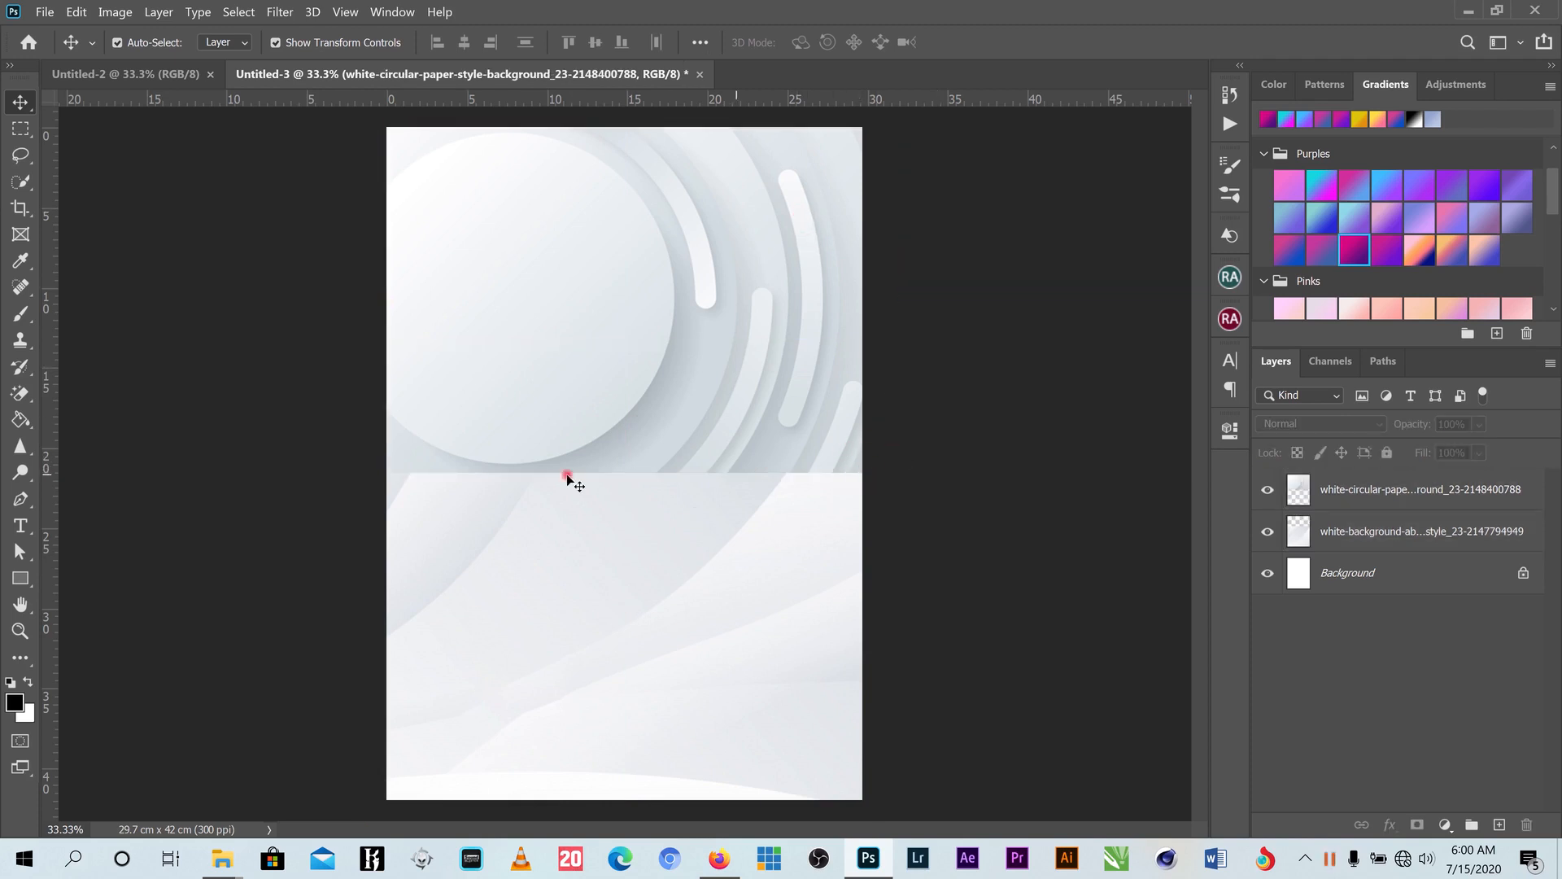
click(20, 398)
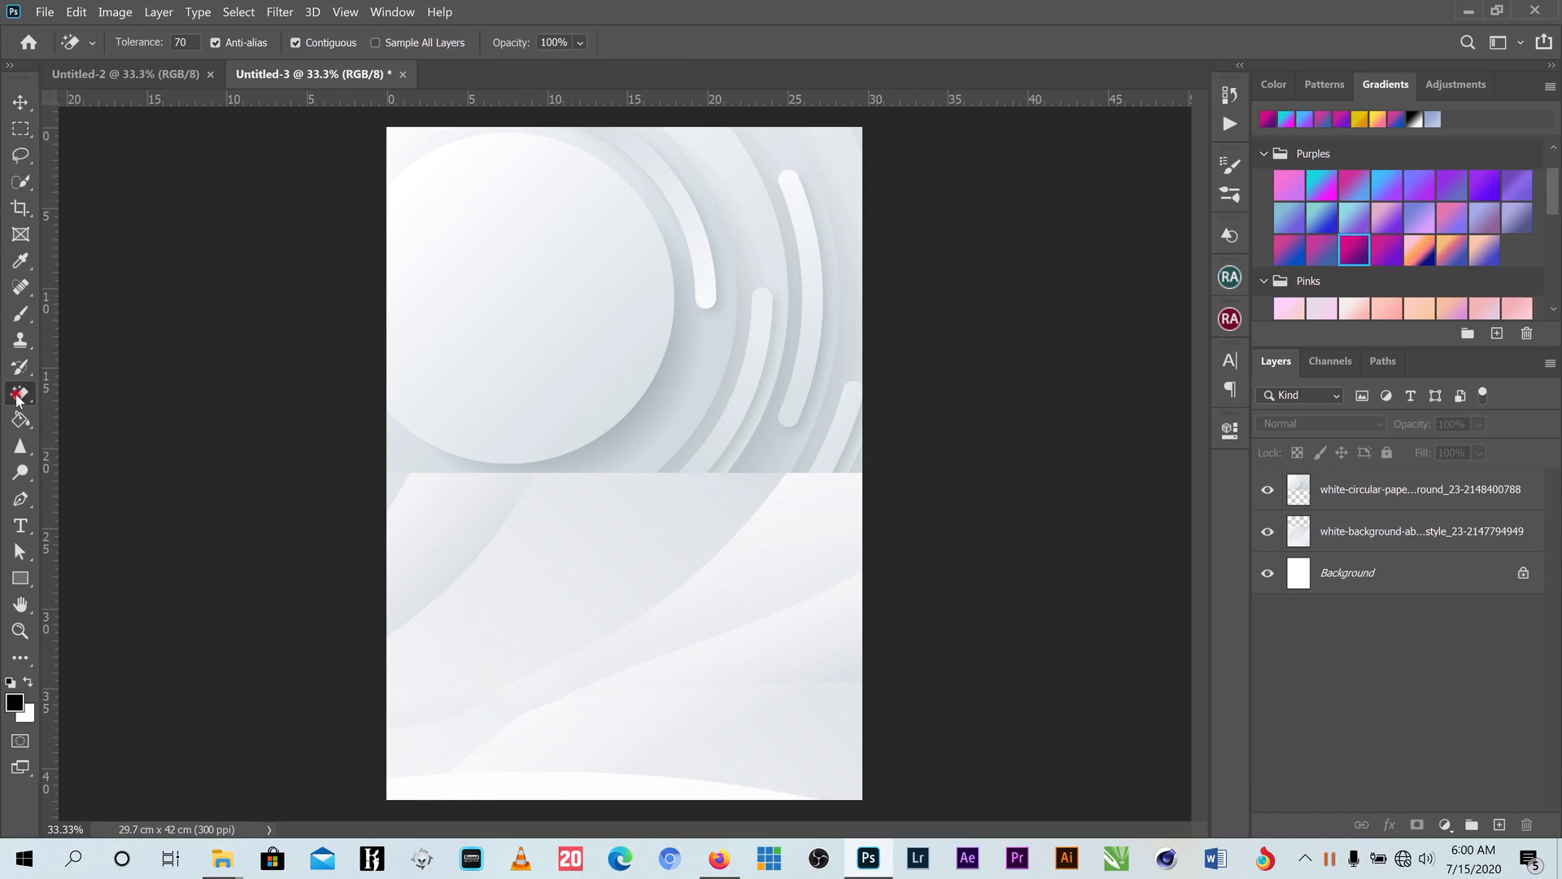
right_click(24, 398)
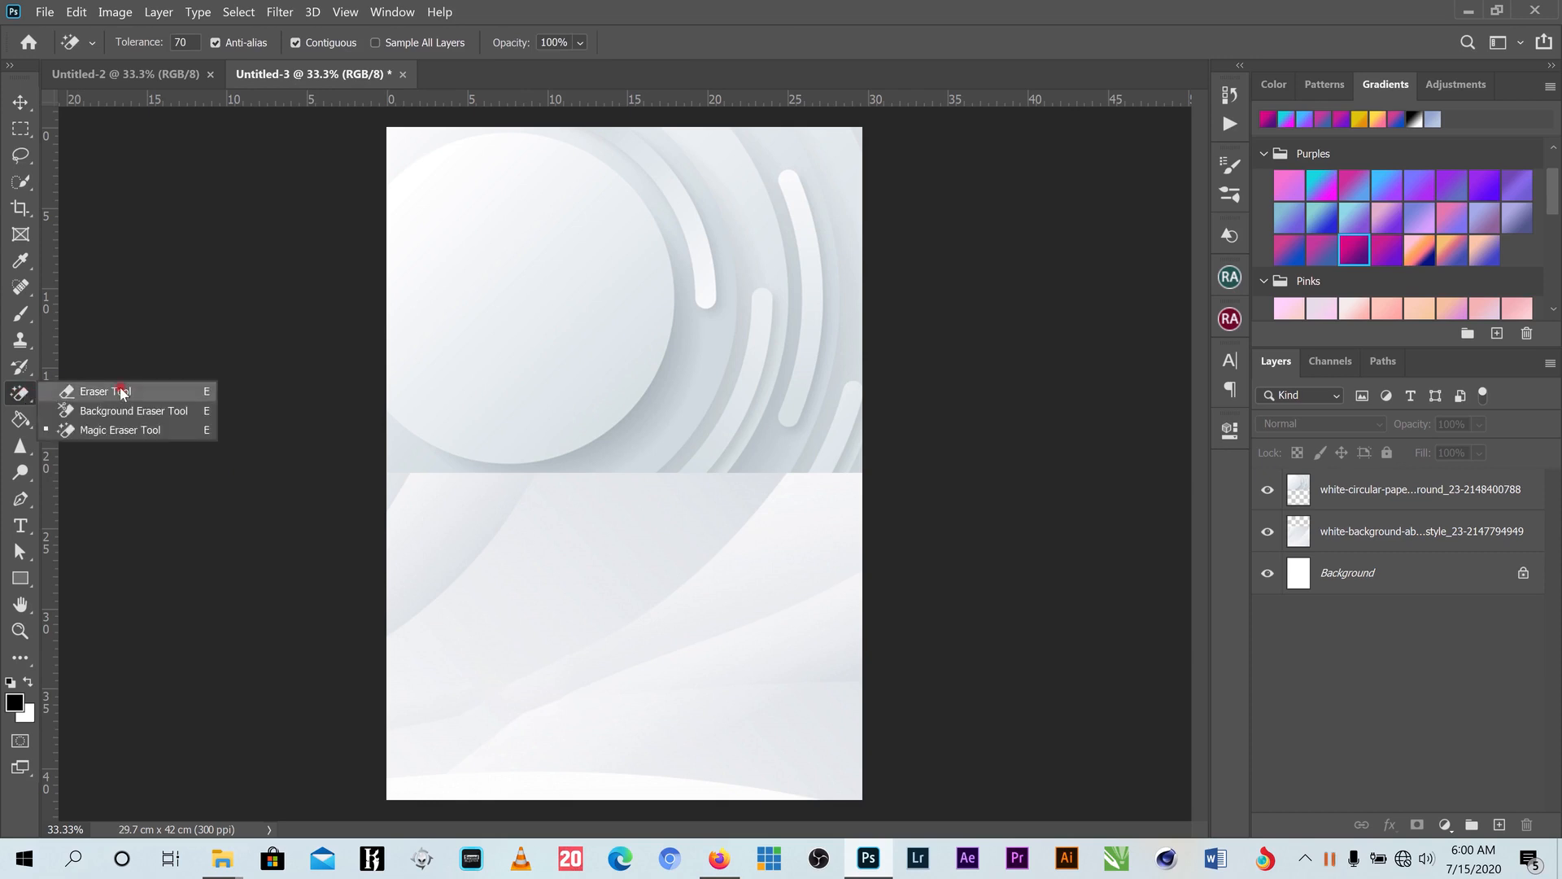
click(97, 390)
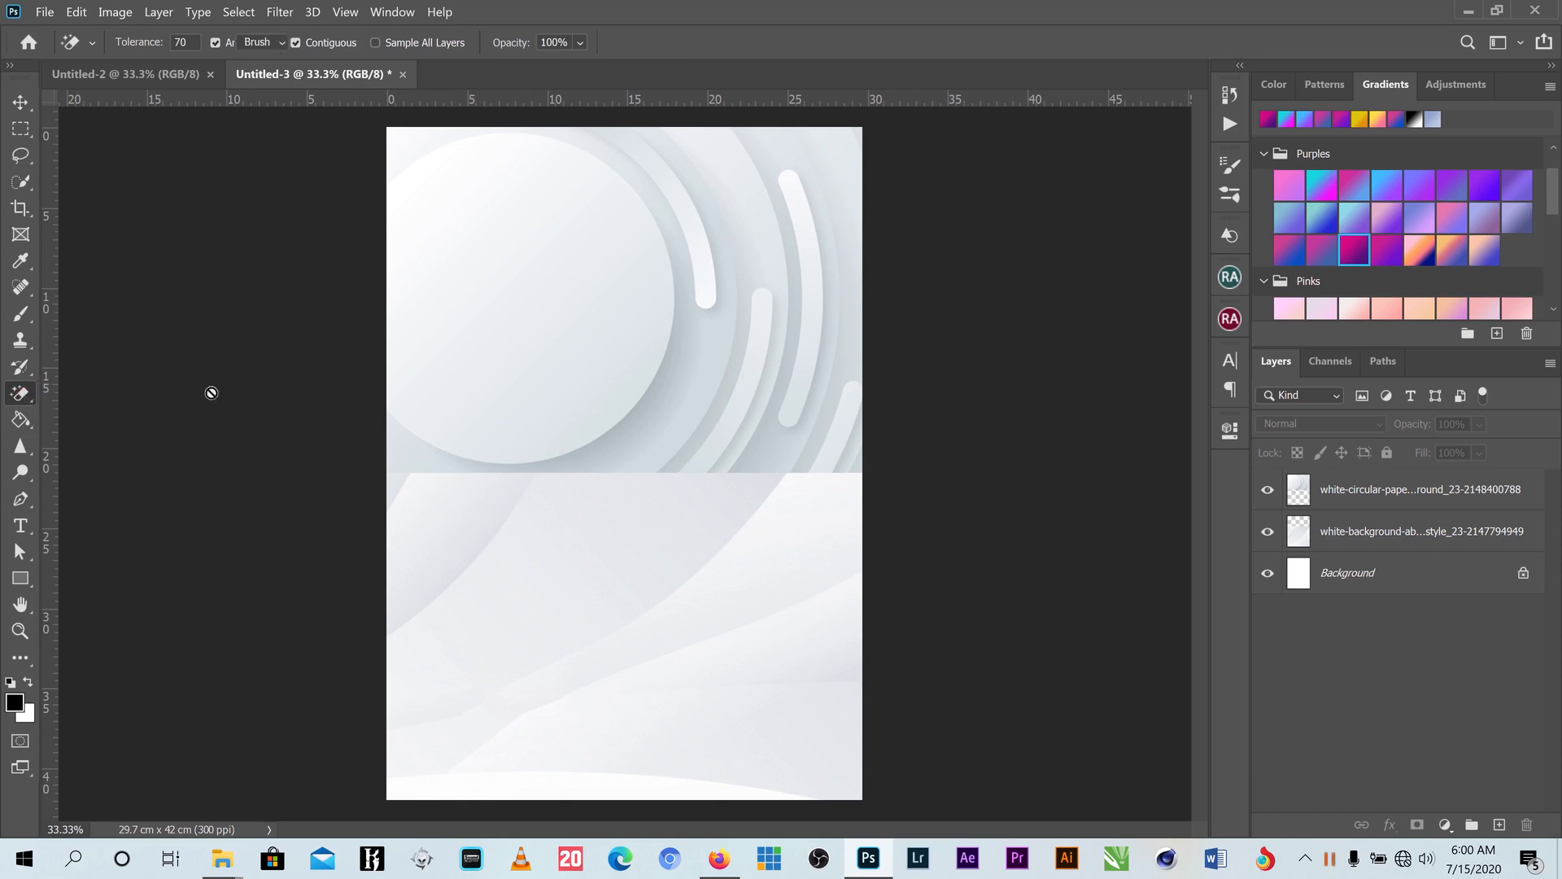
click(1372, 501)
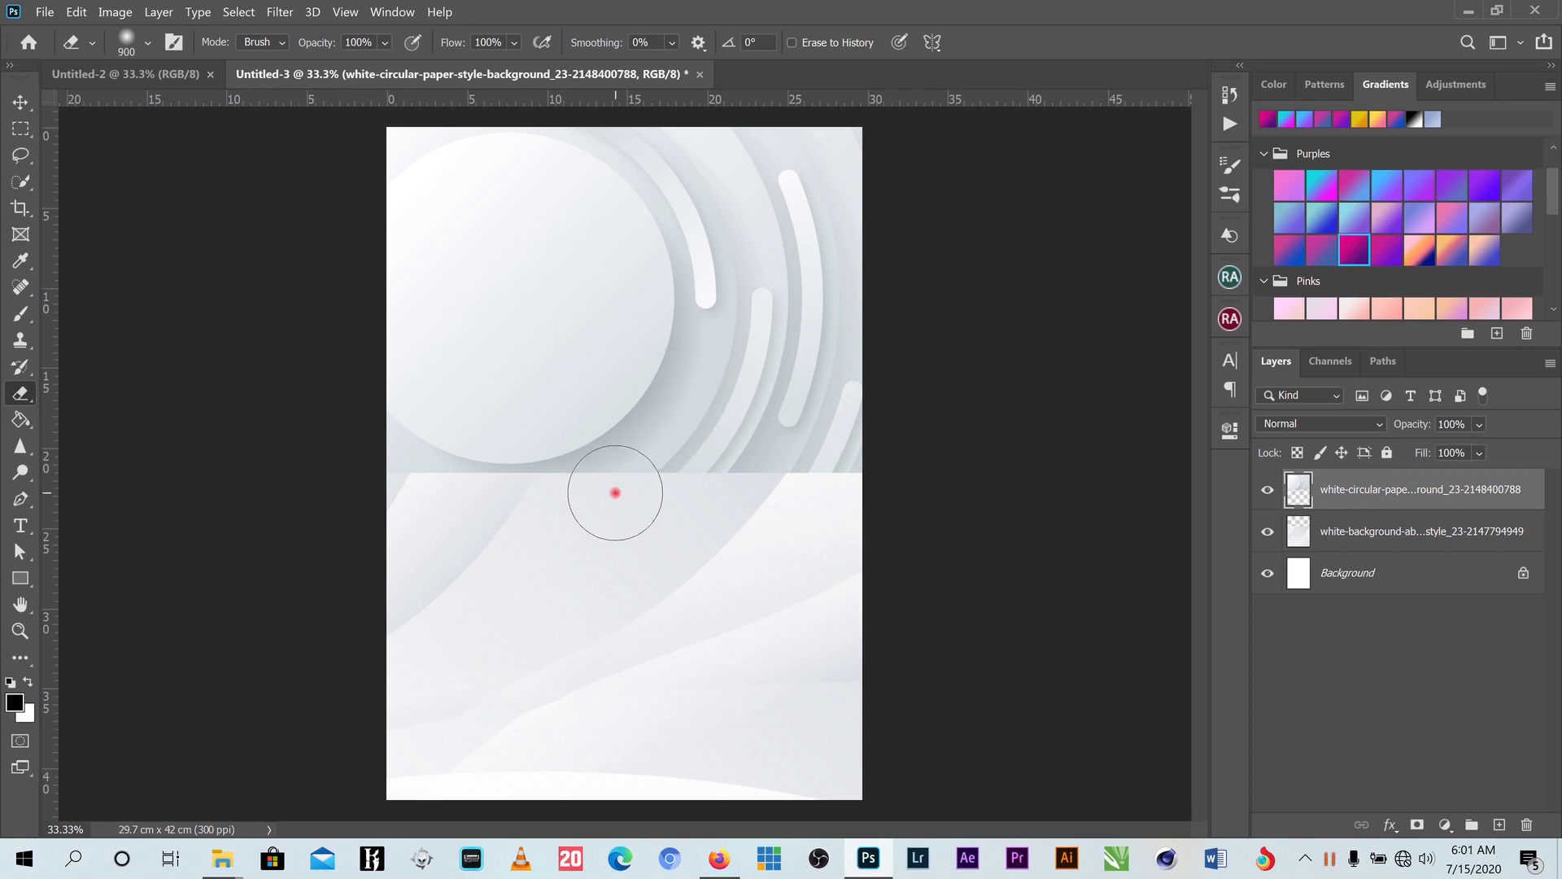
- With a large soft brush, erase the circular image's bottom edge into the abstract background
key(bracketright)
key(bracketright)
key(bracketright)
key(bracketright)
click(148, 44)
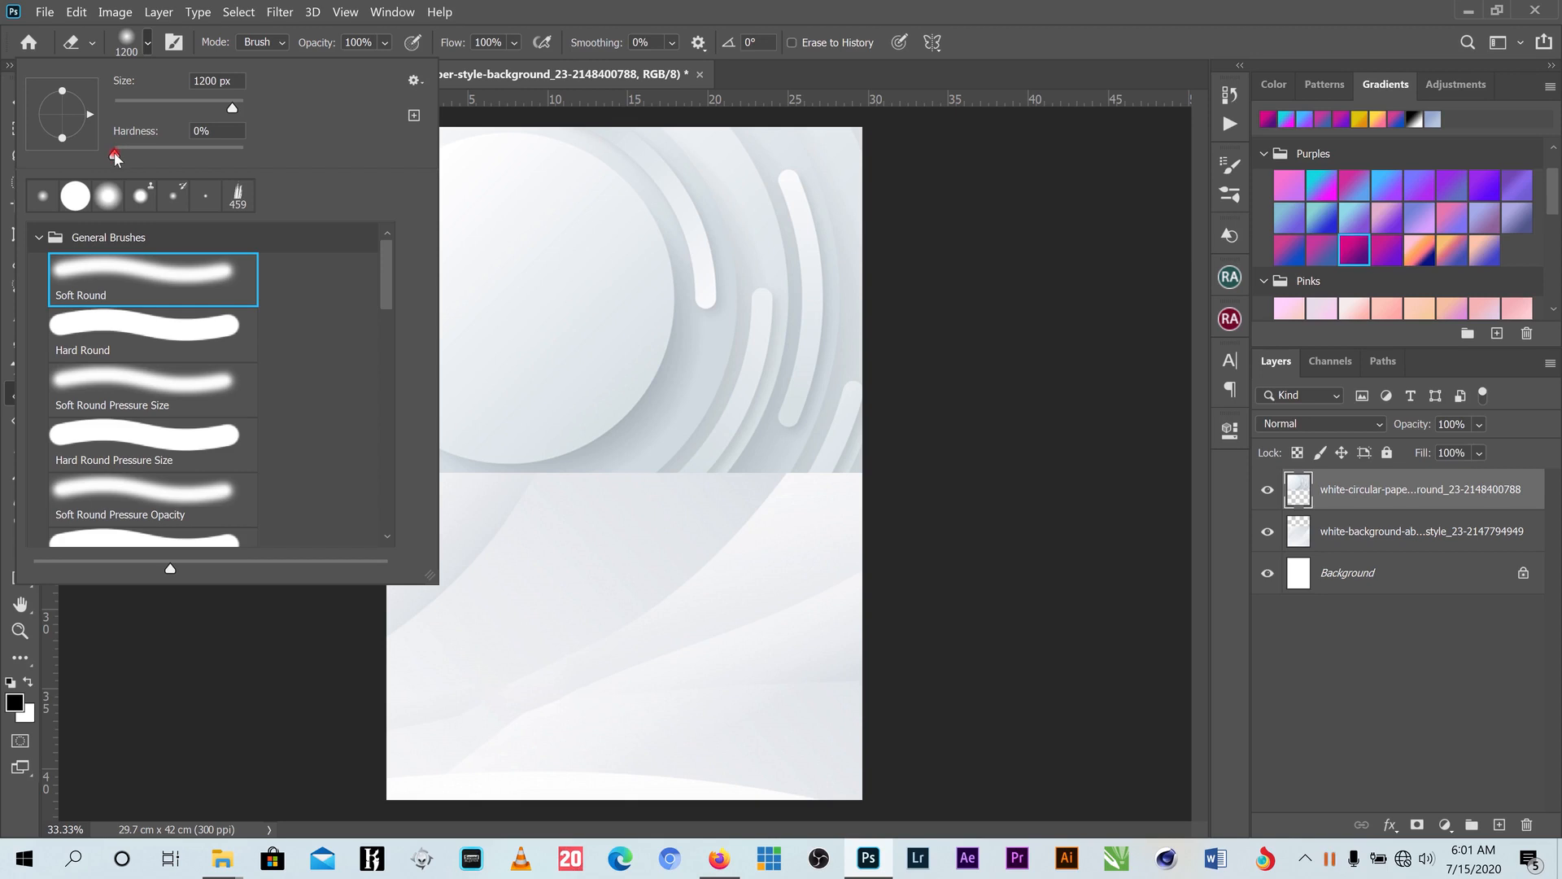
click(694, 6)
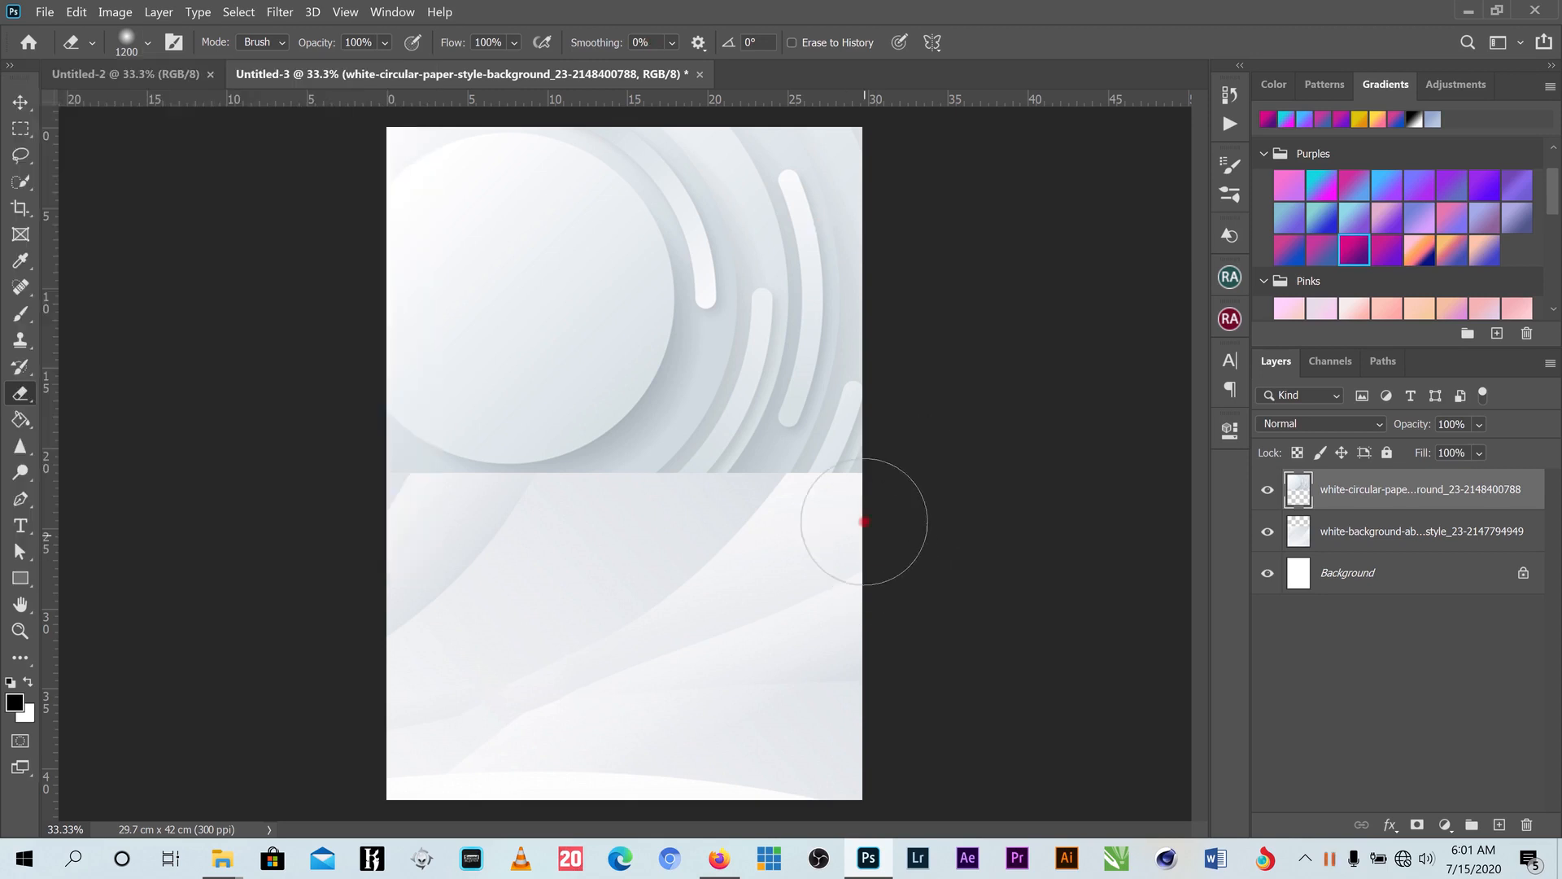
mouse_move(831, 518)
mouse_down()
mouse_move(755, 520)
mouse_move(852, 519)
mouse_move(579, 519)
mouse_move(880, 522)
mouse_move(390, 525)
mouse_move(707, 529)
mouse_up()
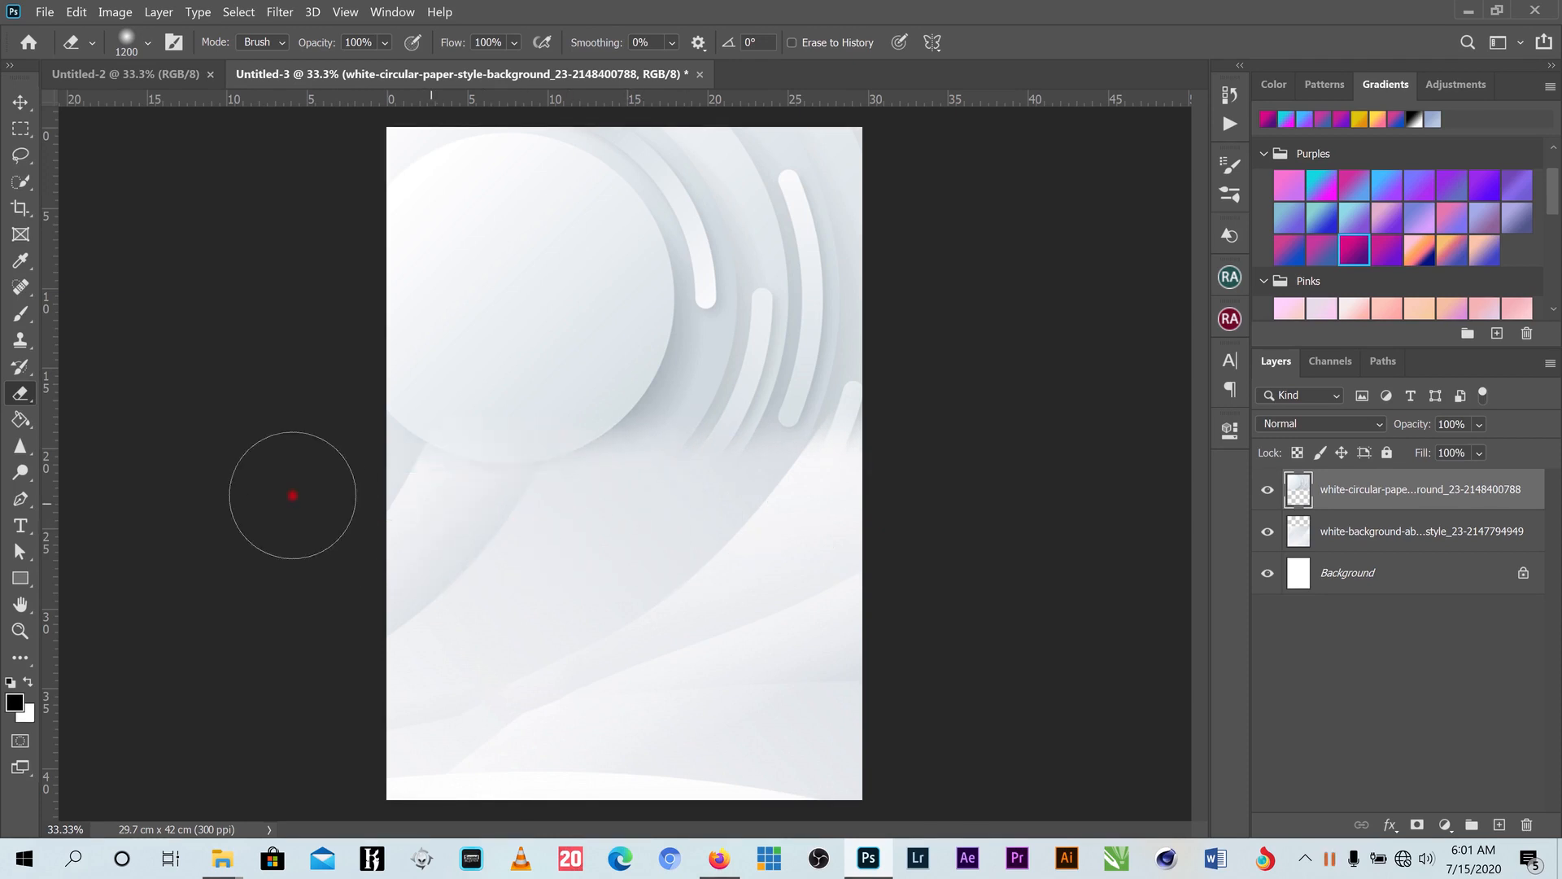
click(18, 104)
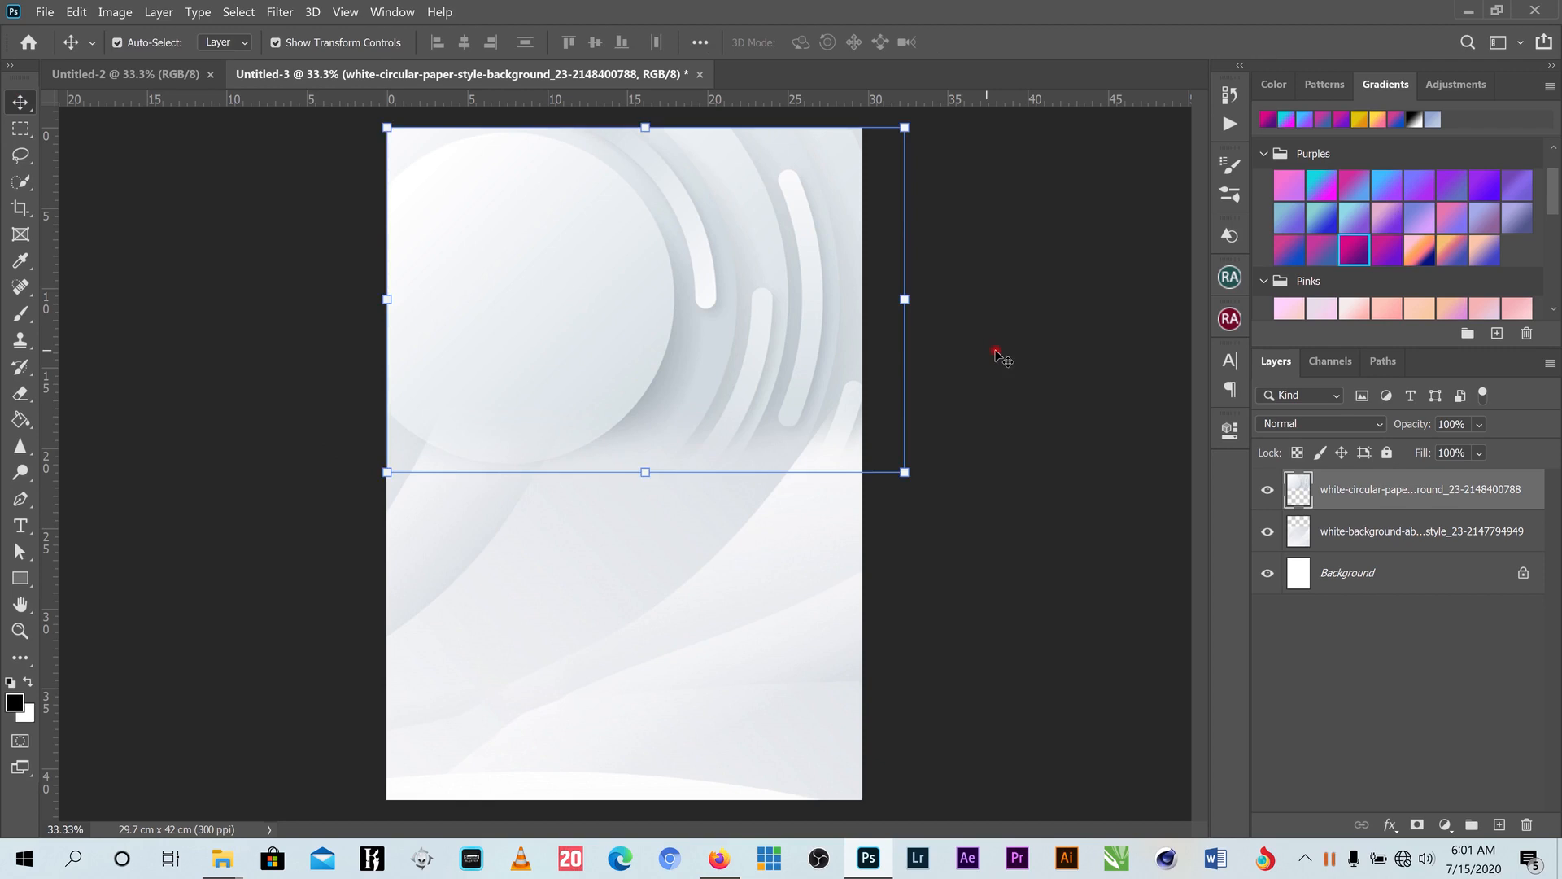
- Select both background image layers, apply Lock All, and deselect them
click(1001, 354)
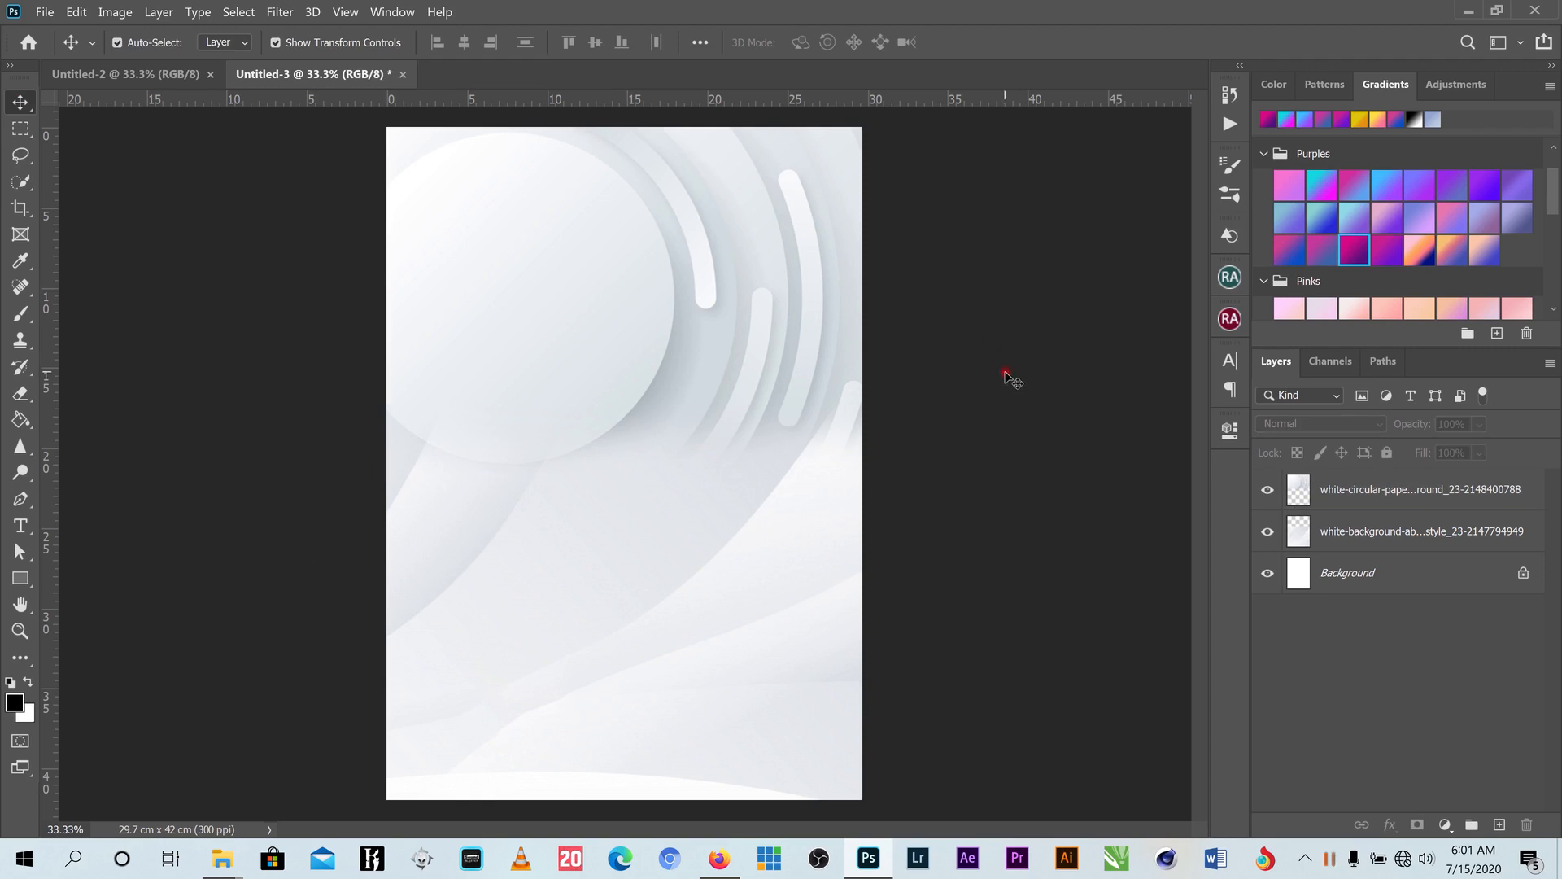
drag(994, 370, 444, 634)
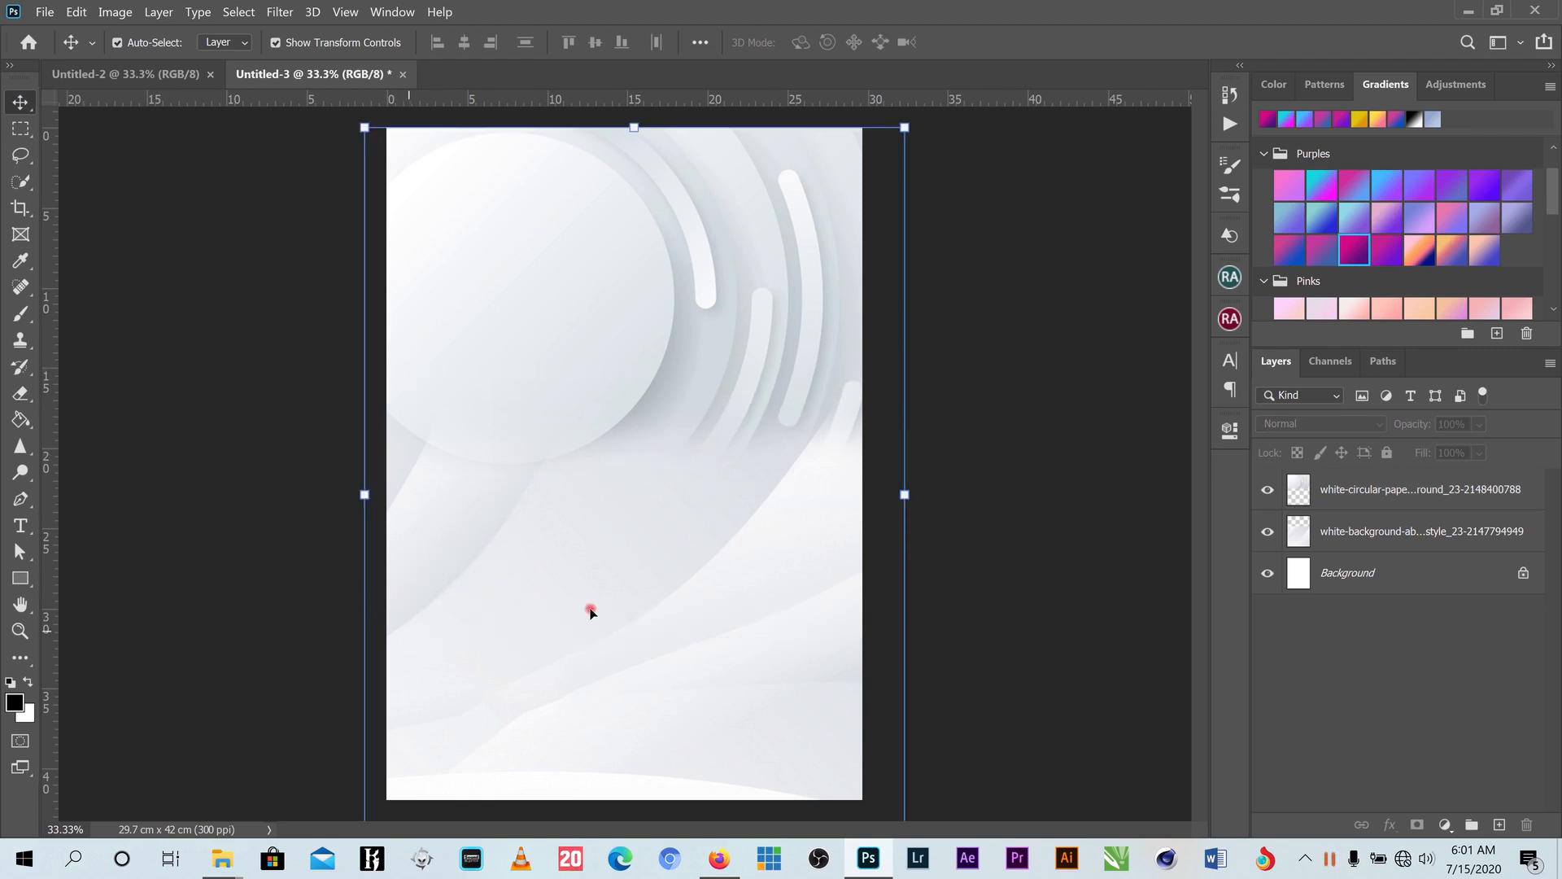
click(1385, 453)
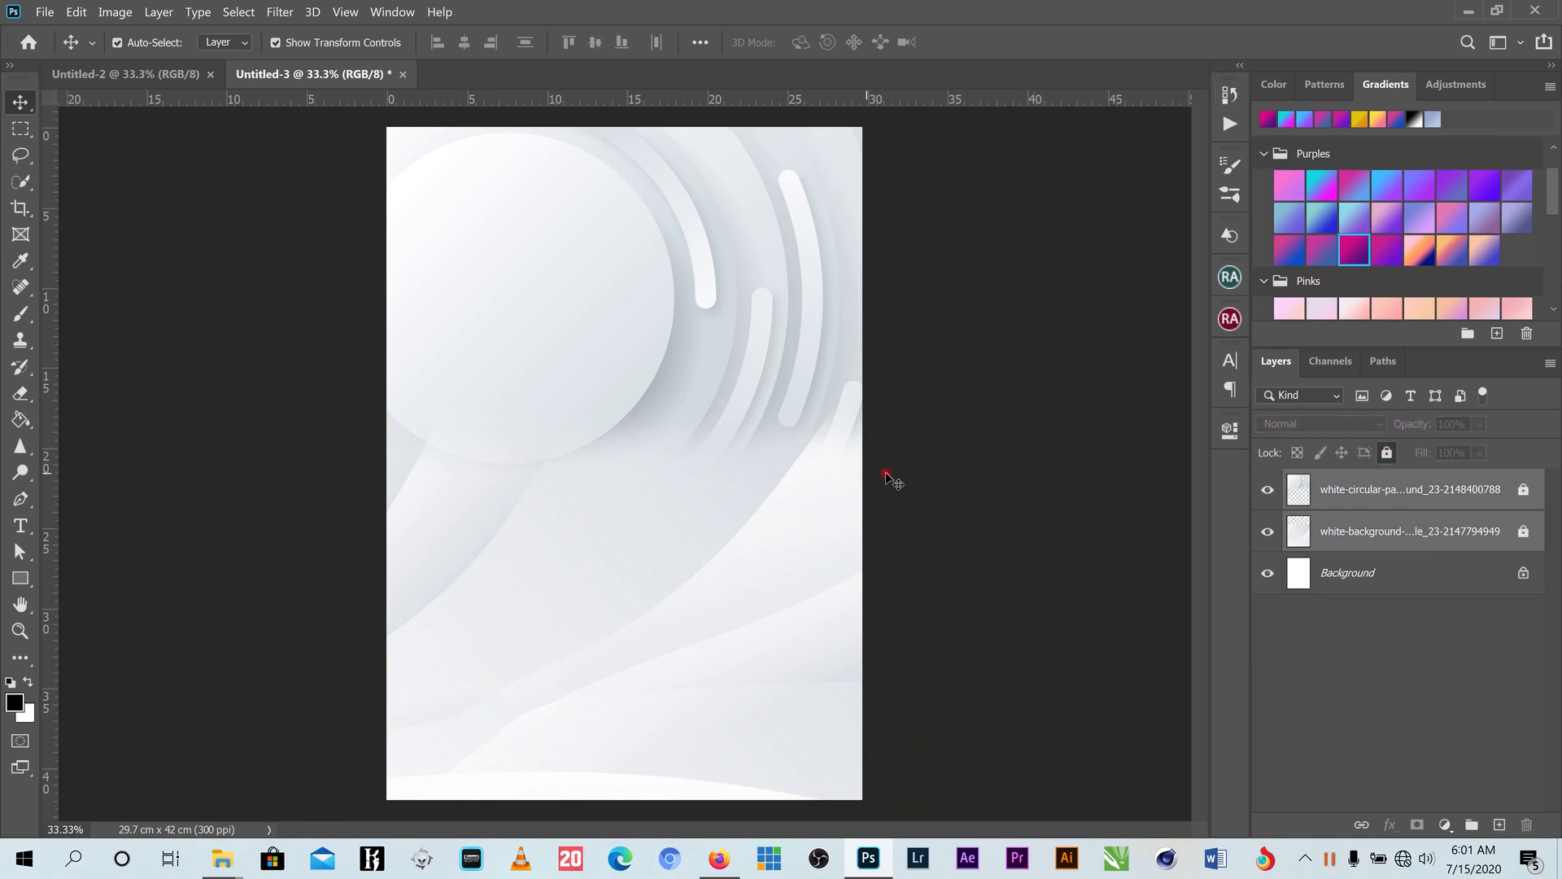
click(961, 445)
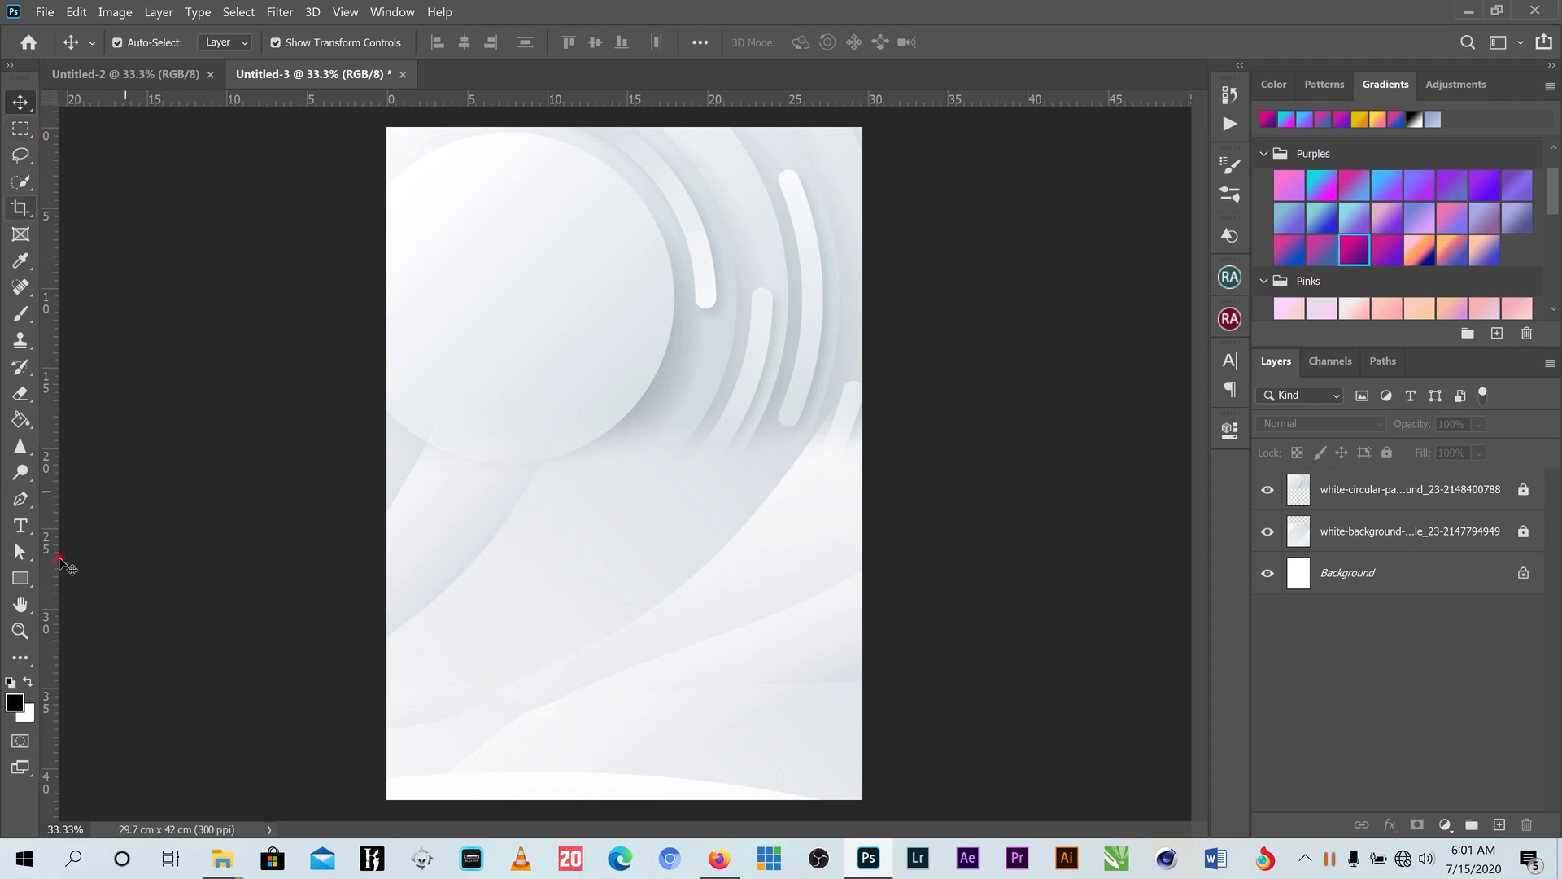
click(20, 578)
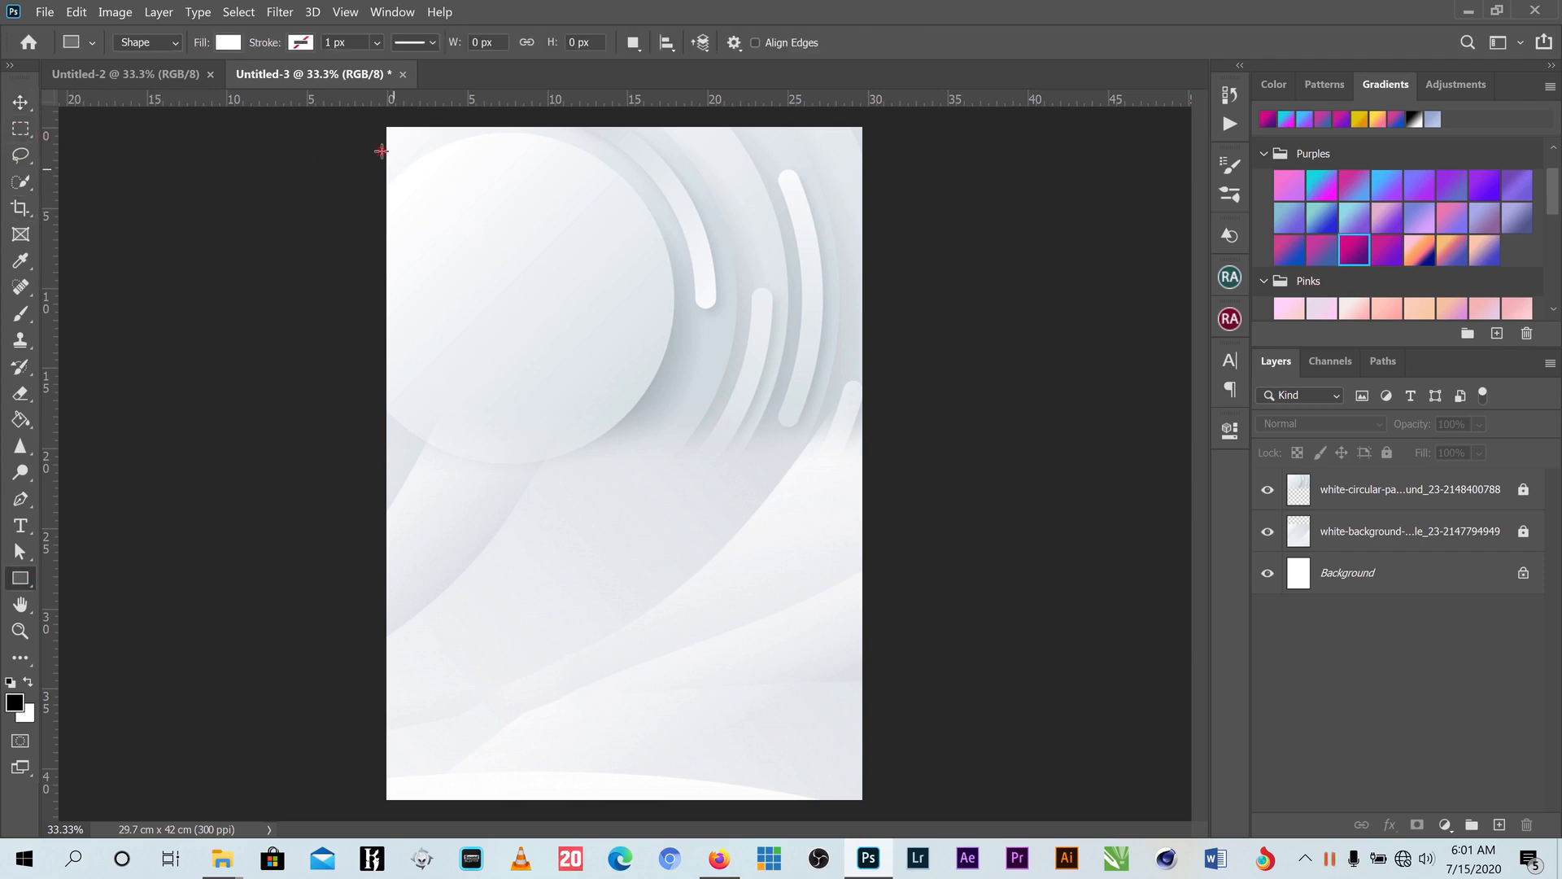
- Draw a rectangle near the top-left and fill it with #b3bac2 sampled from the background
drag(382, 147, 531, 211)
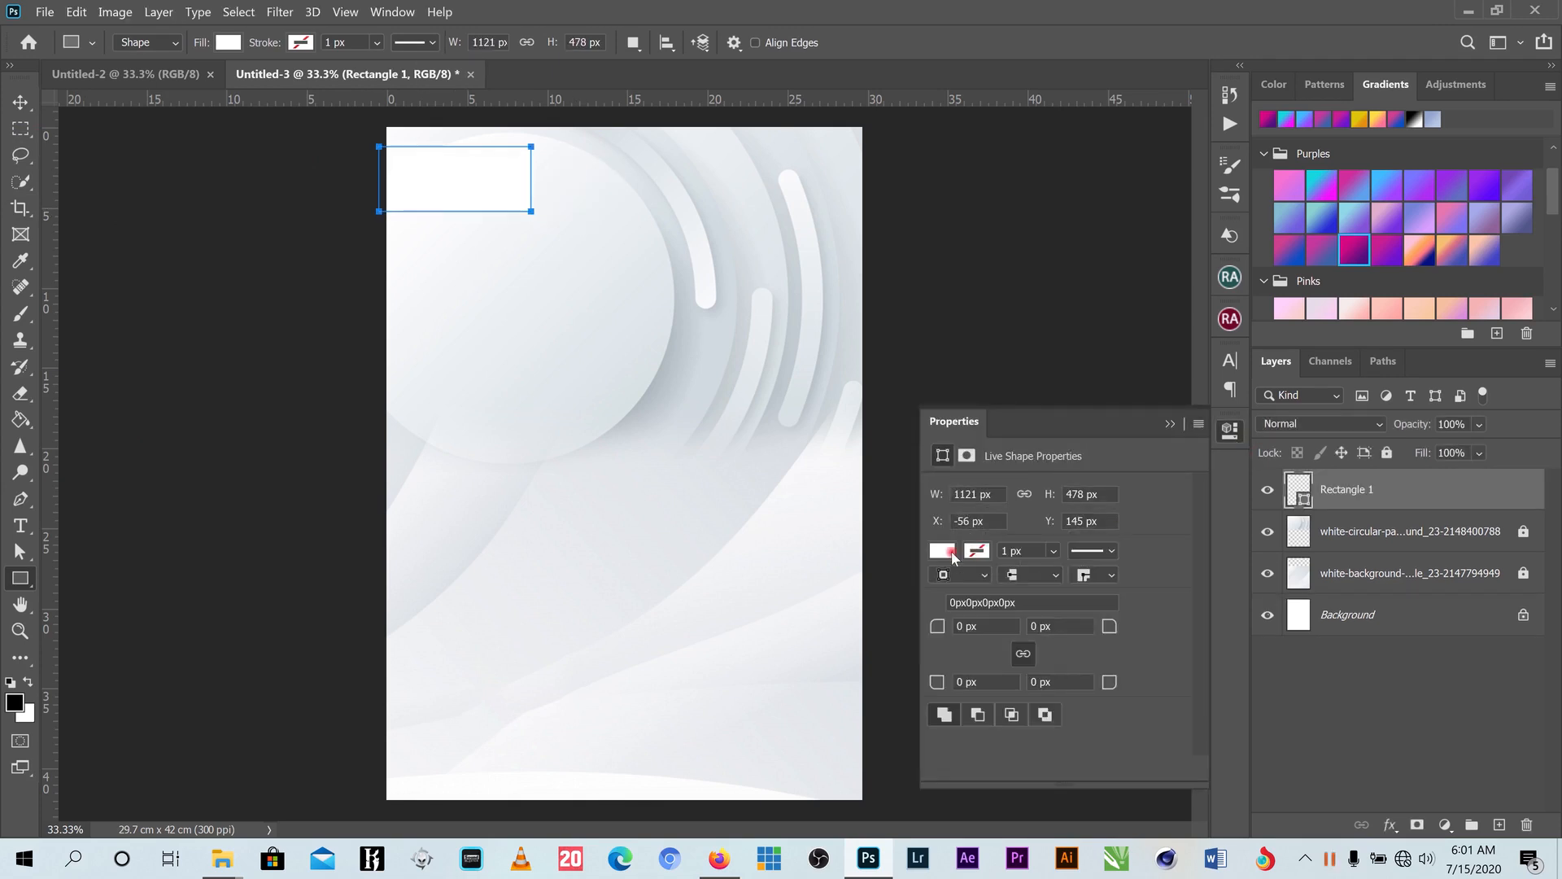
click(951, 550)
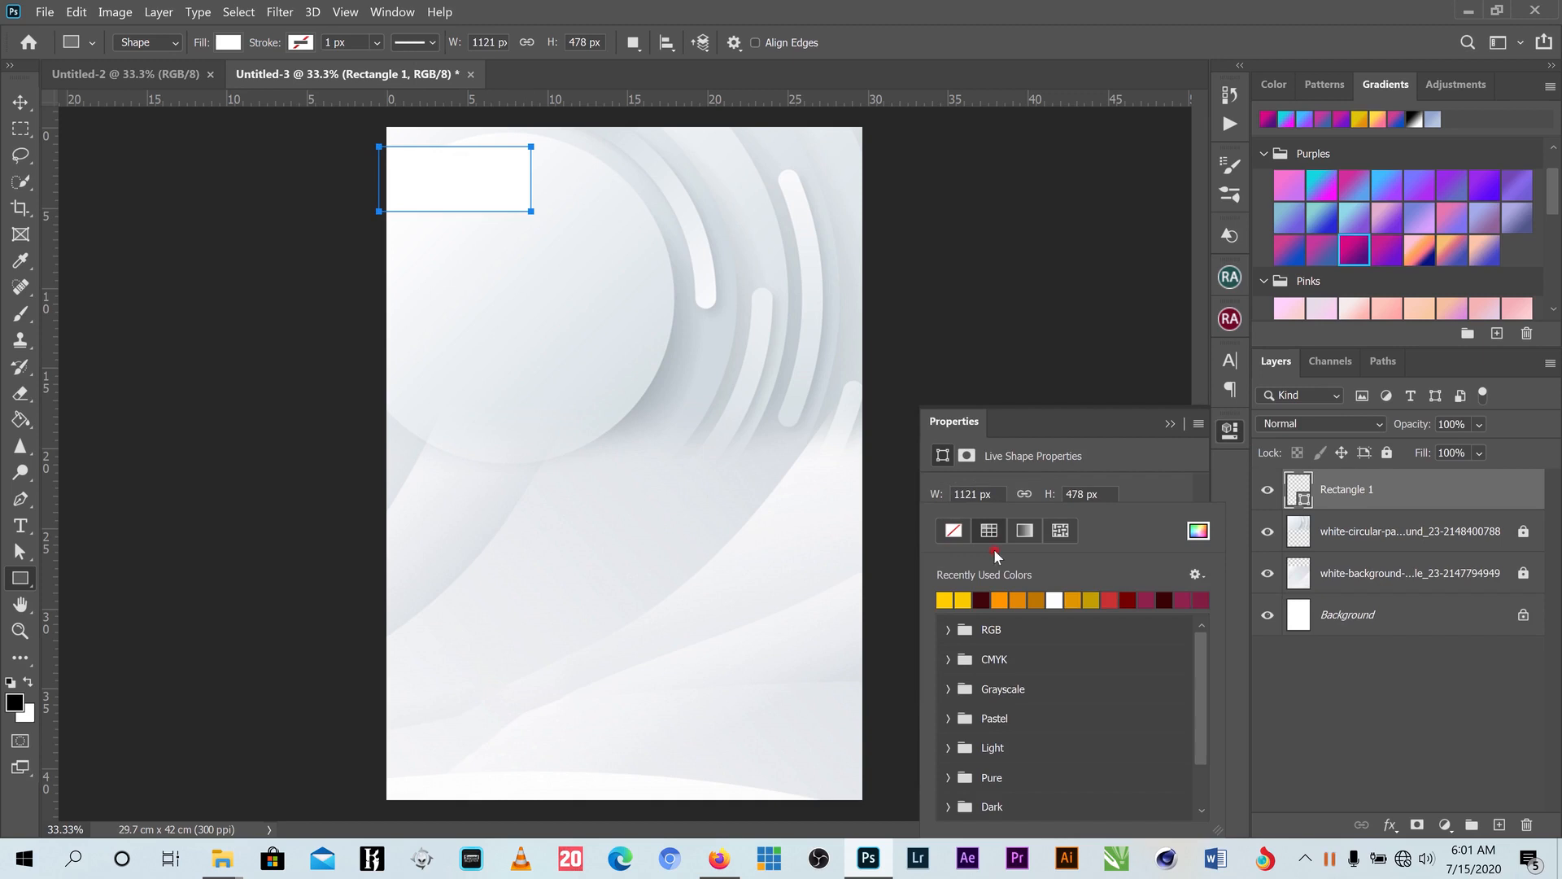
click(1199, 533)
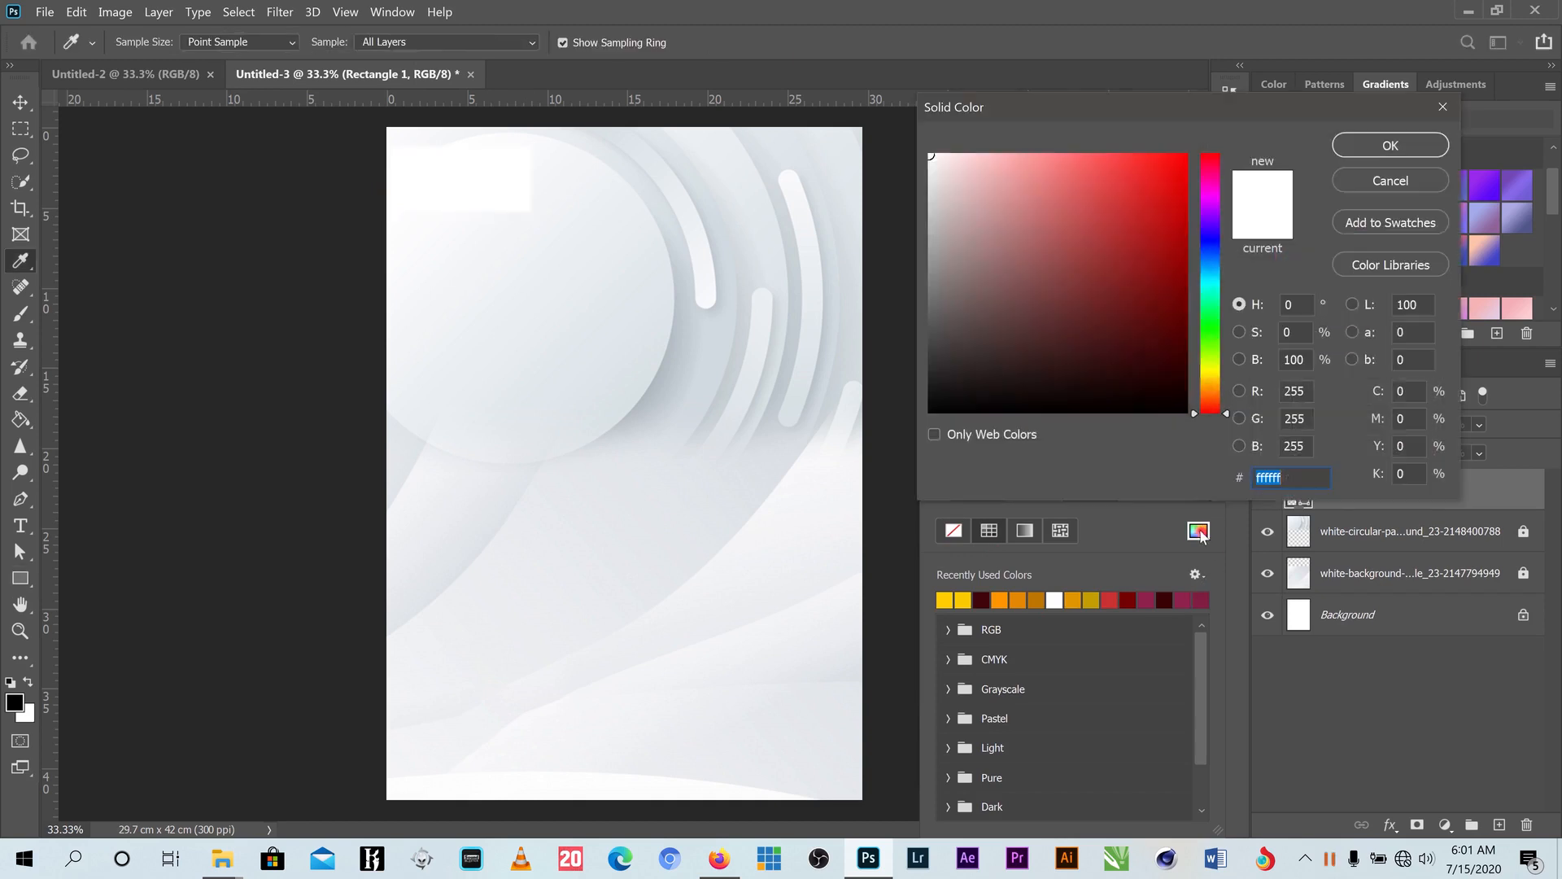
click(733, 361)
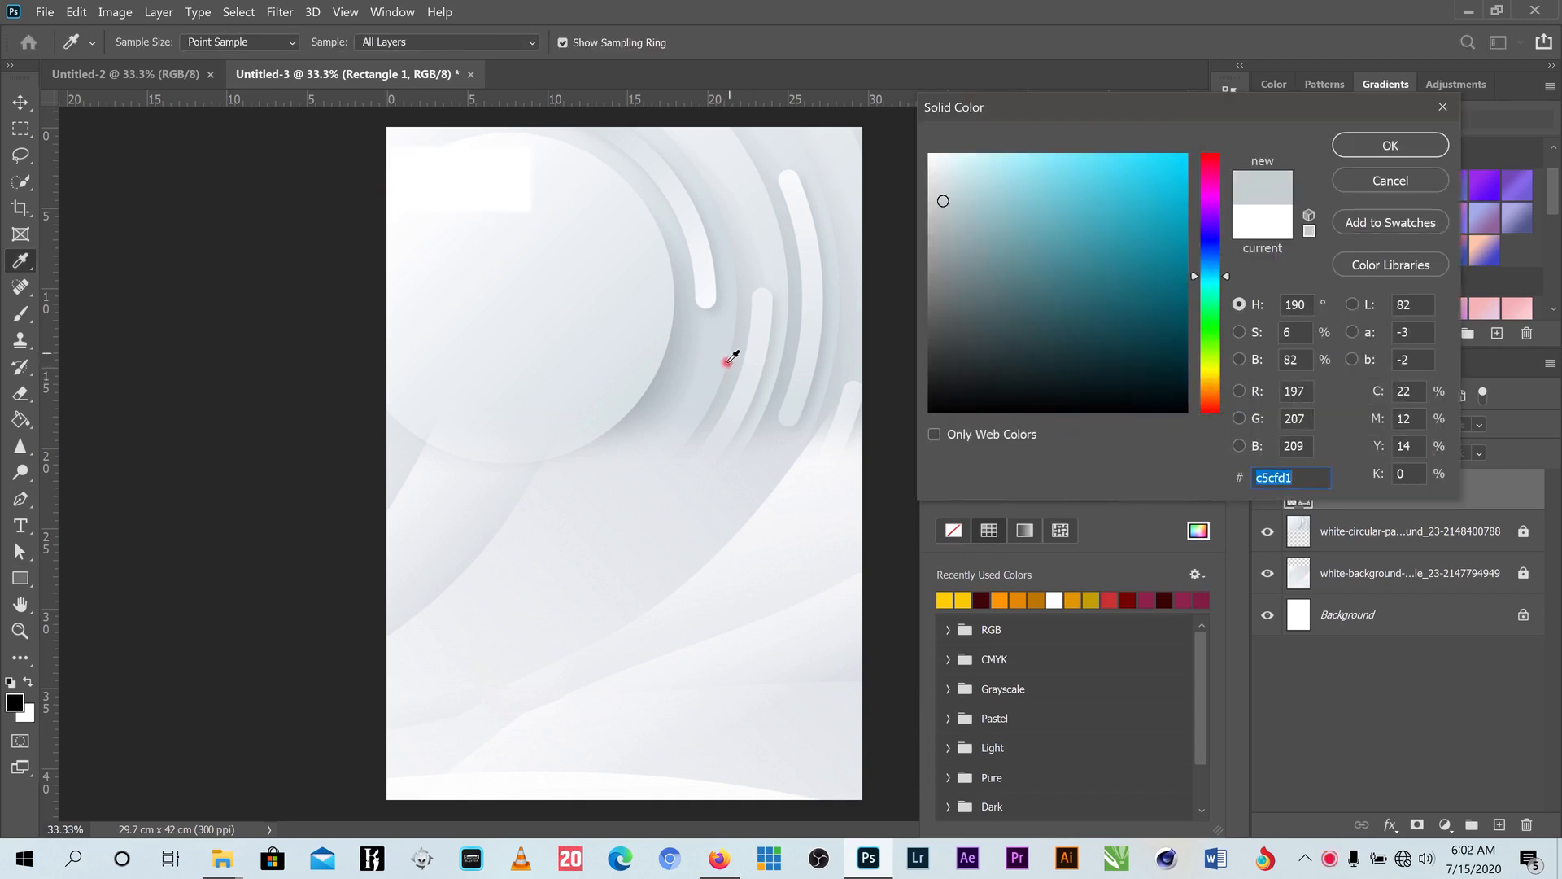
click(667, 360)
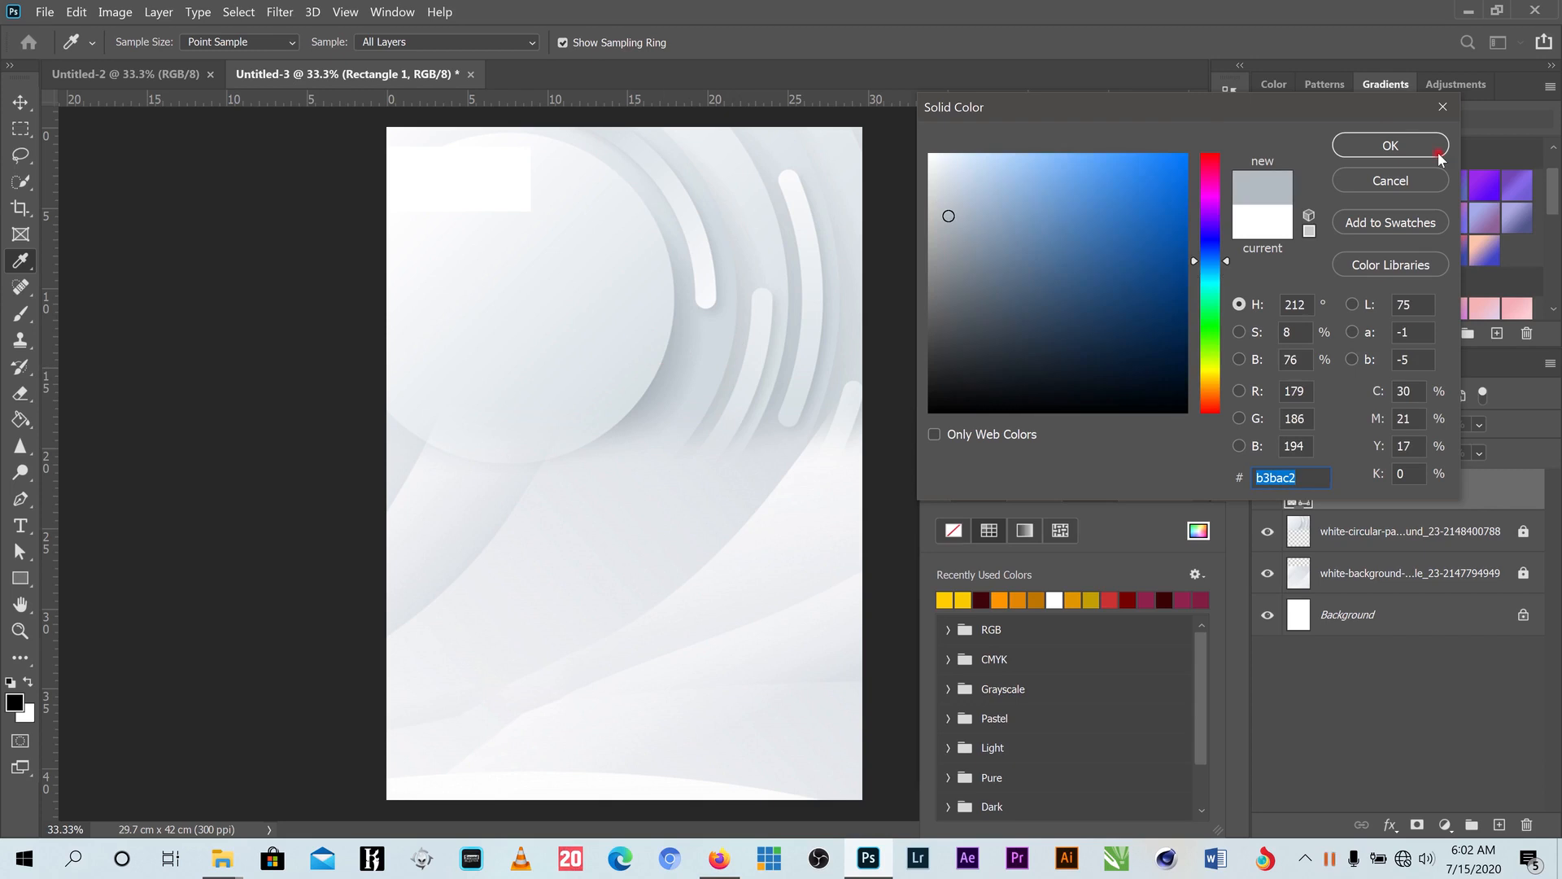
click(1388, 147)
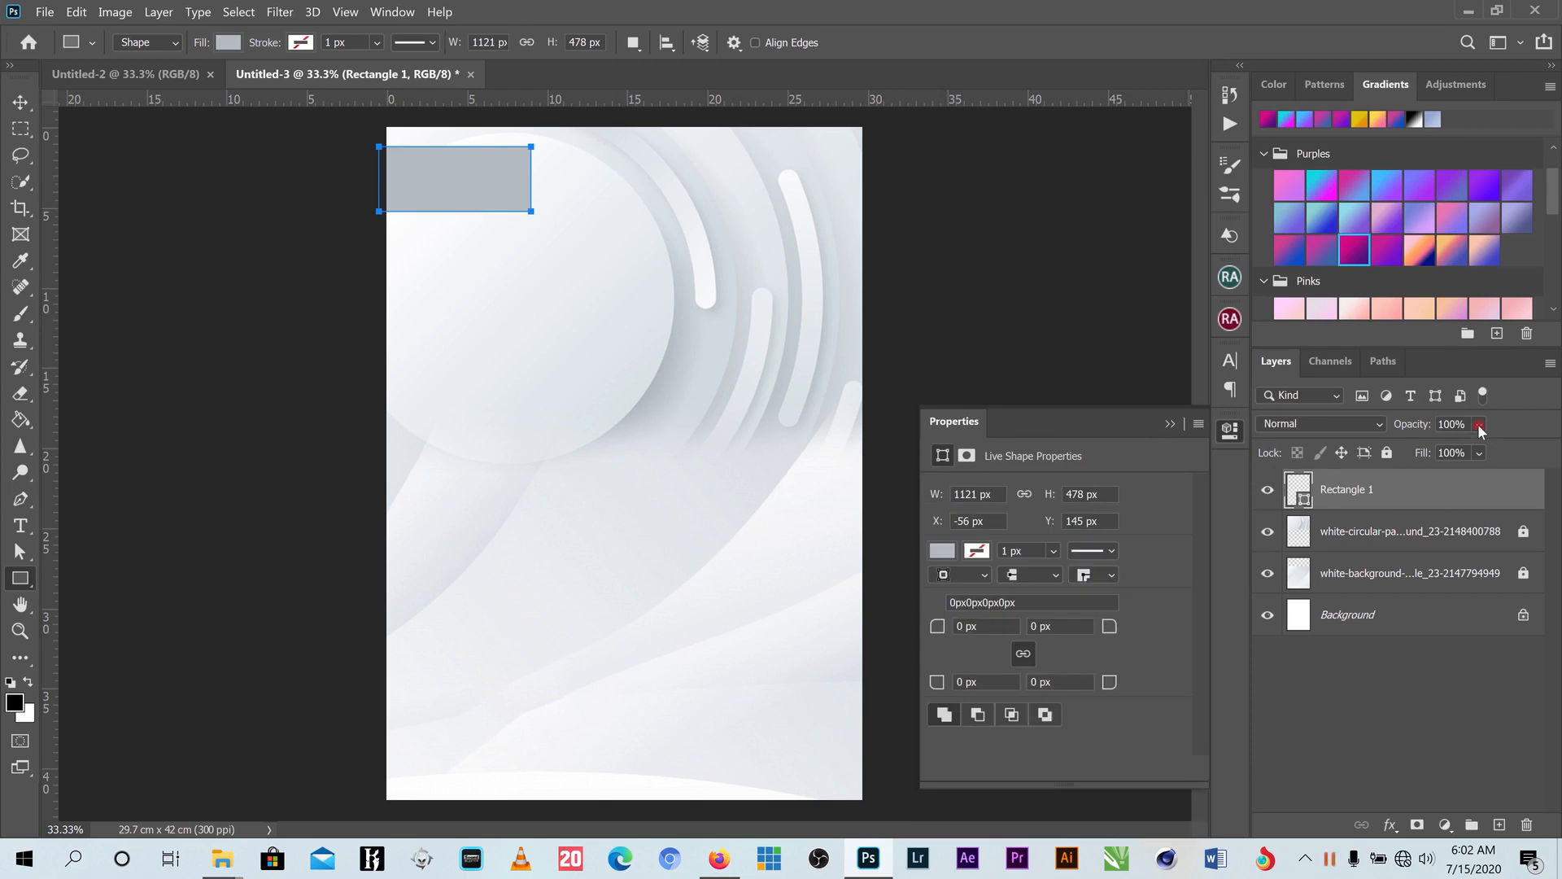
- Lower Rectangle 1's layer fill to 71%
click(1480, 453)
drag(1539, 452, 1515, 453)
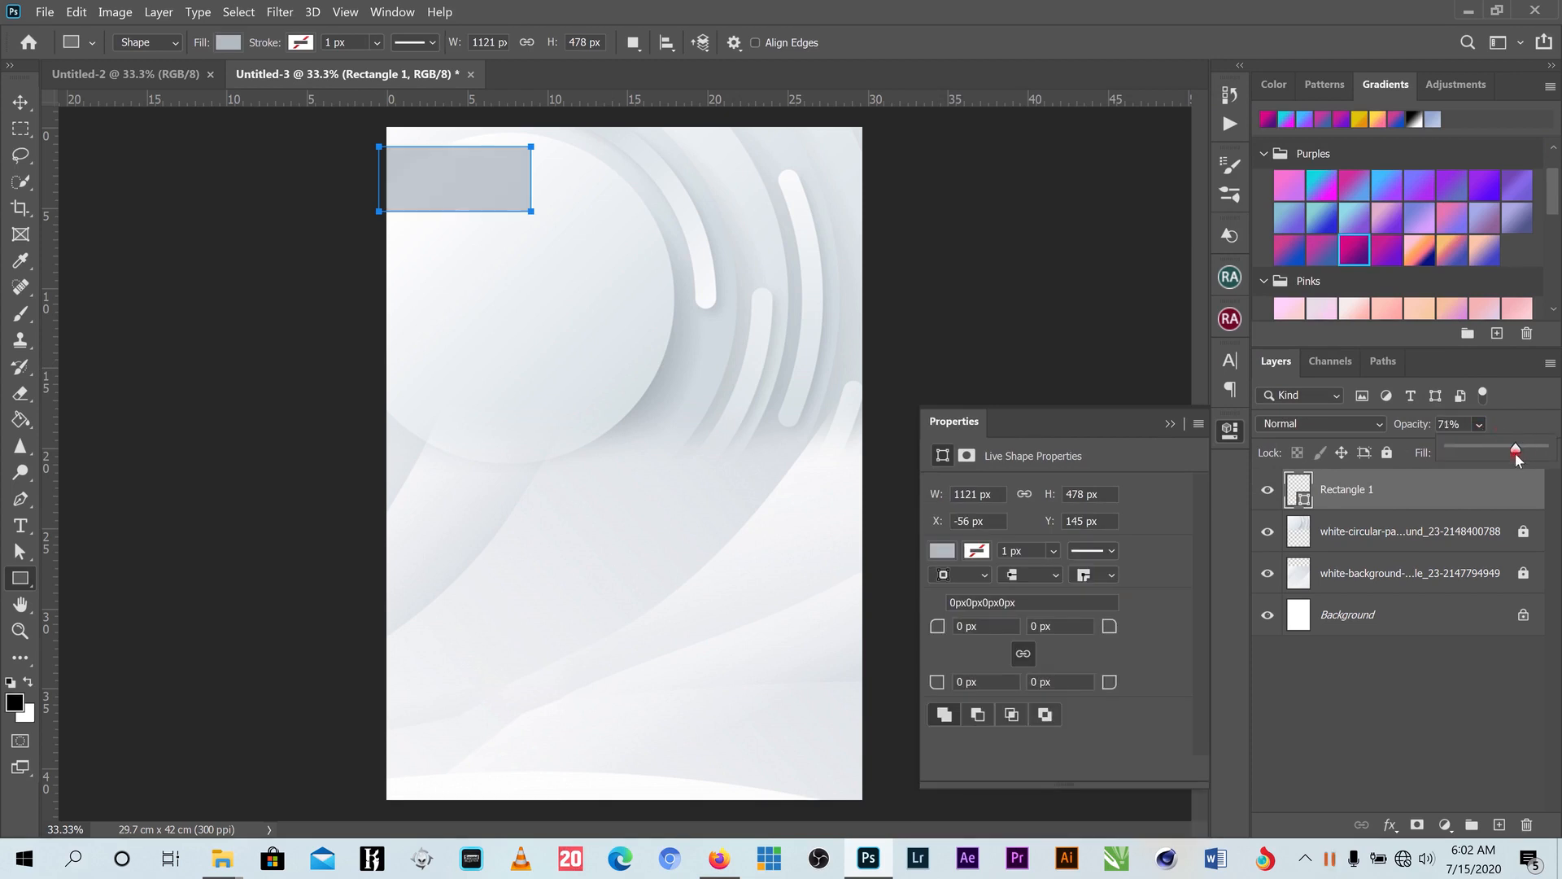
click(11, 107)
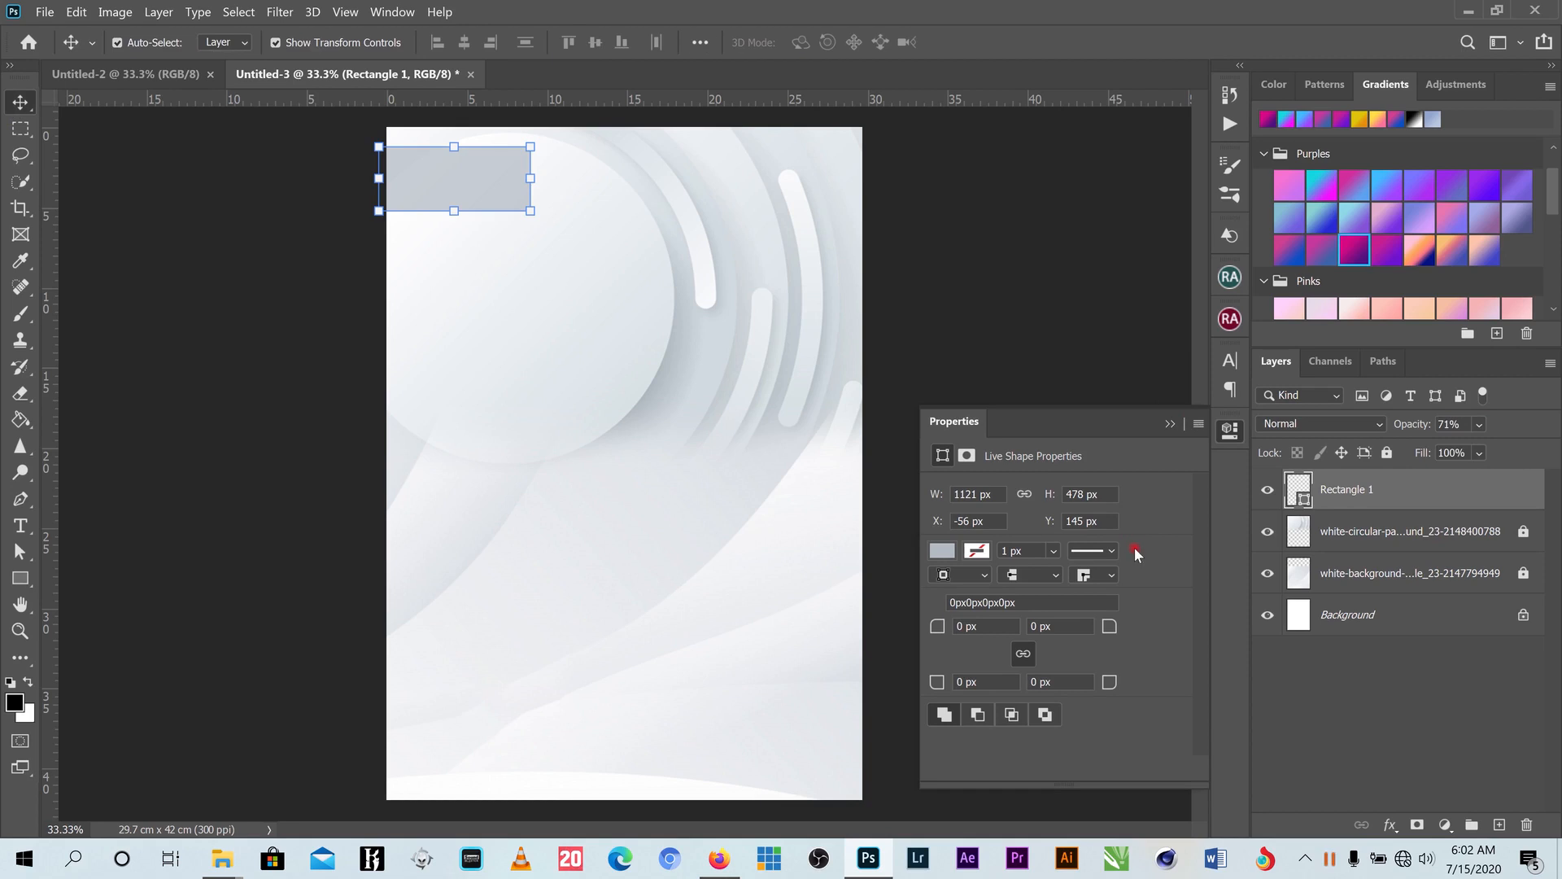
- Bring up the Properties panel for the shape settings
click(781, 384)
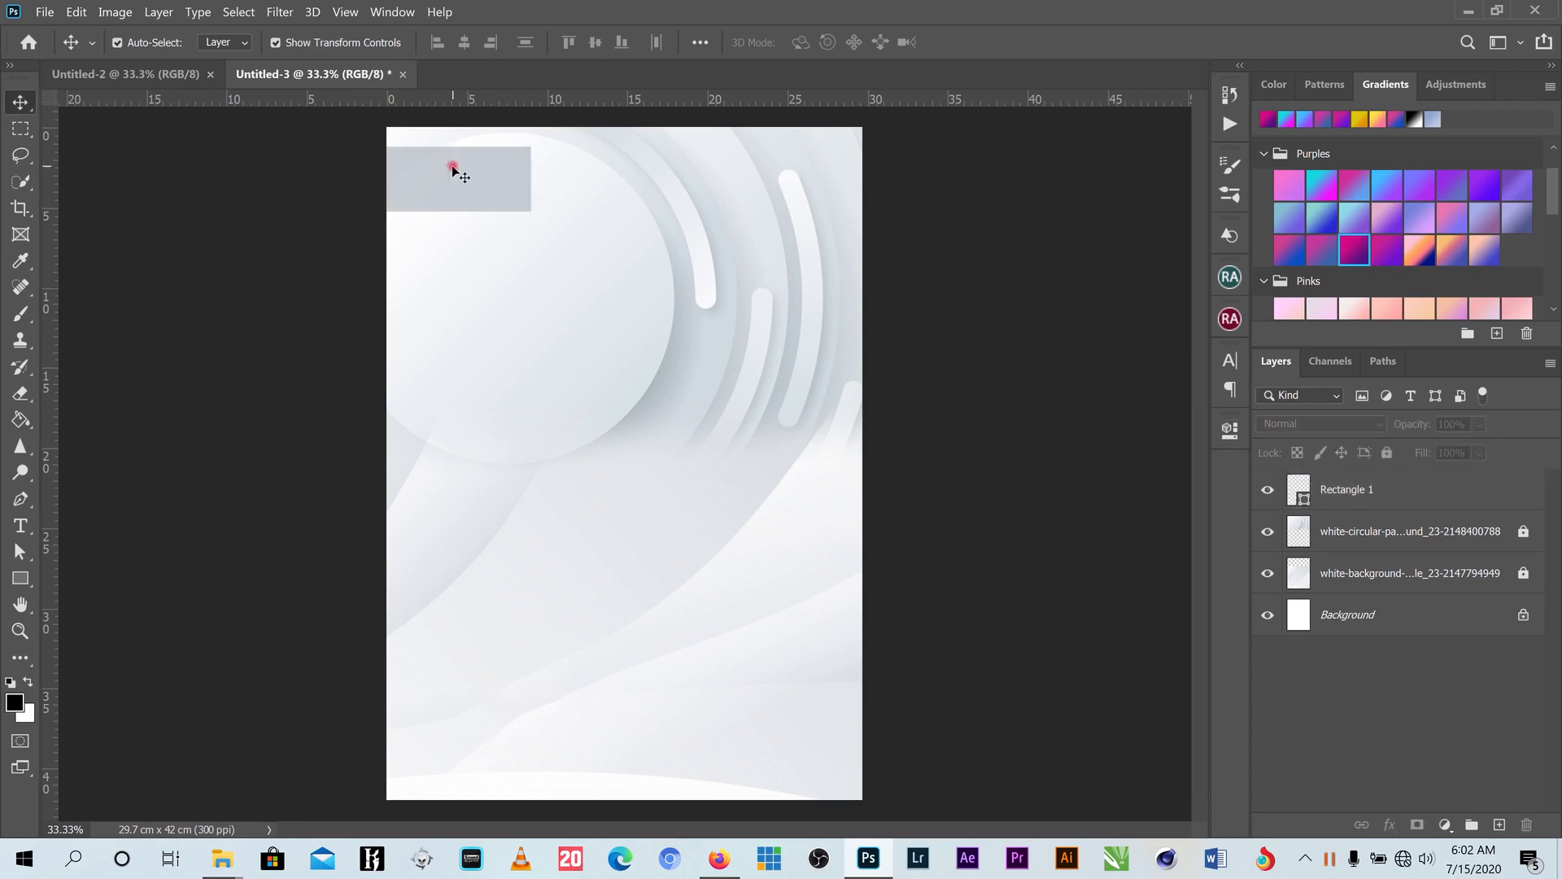
click(1229, 361)
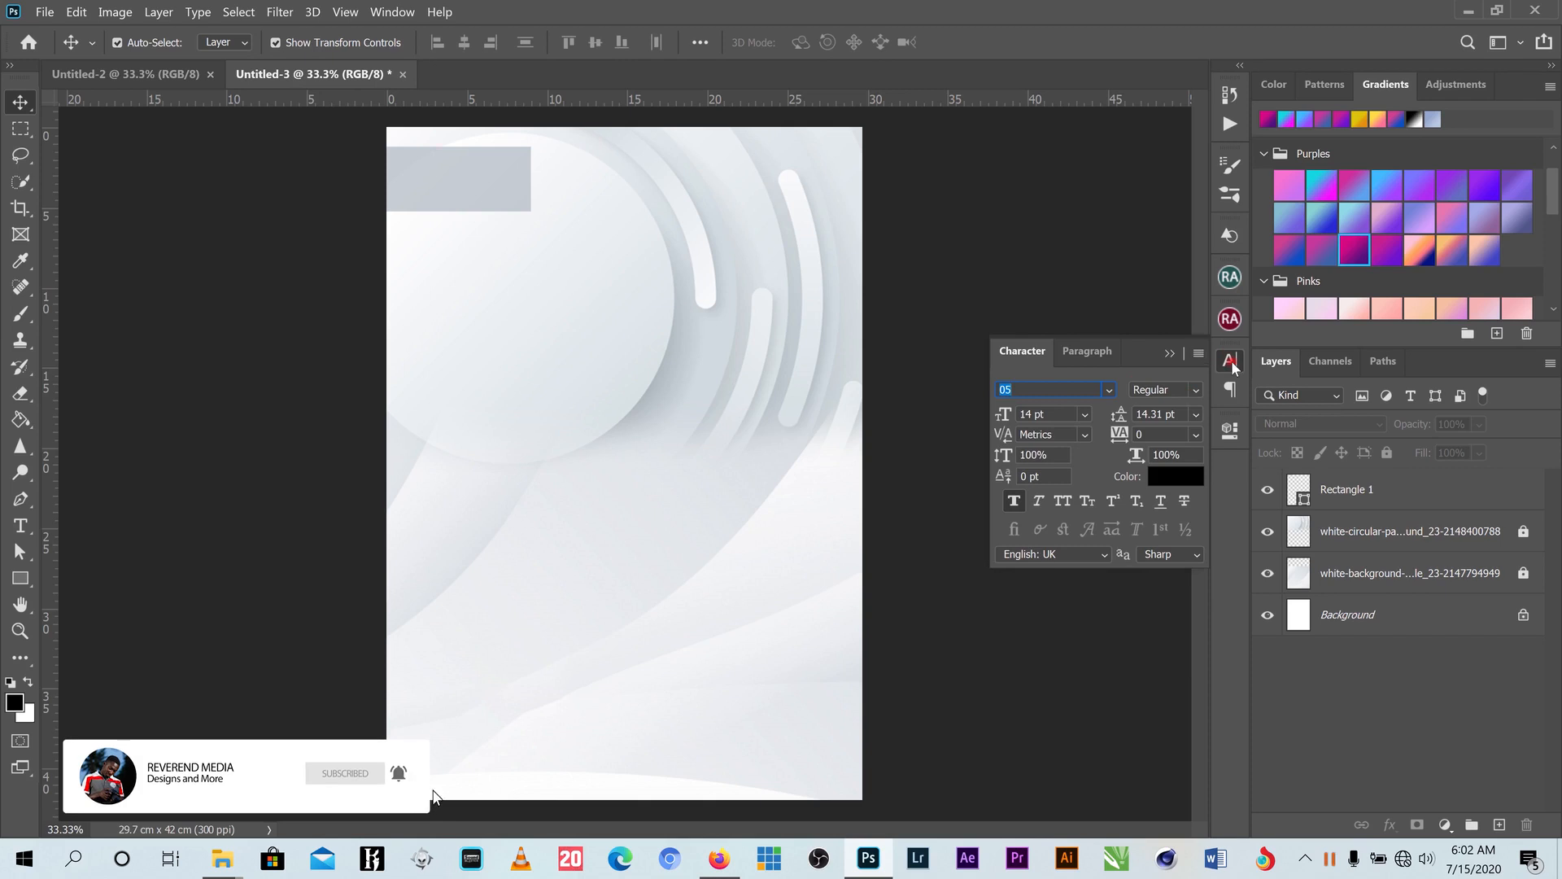
click(1231, 359)
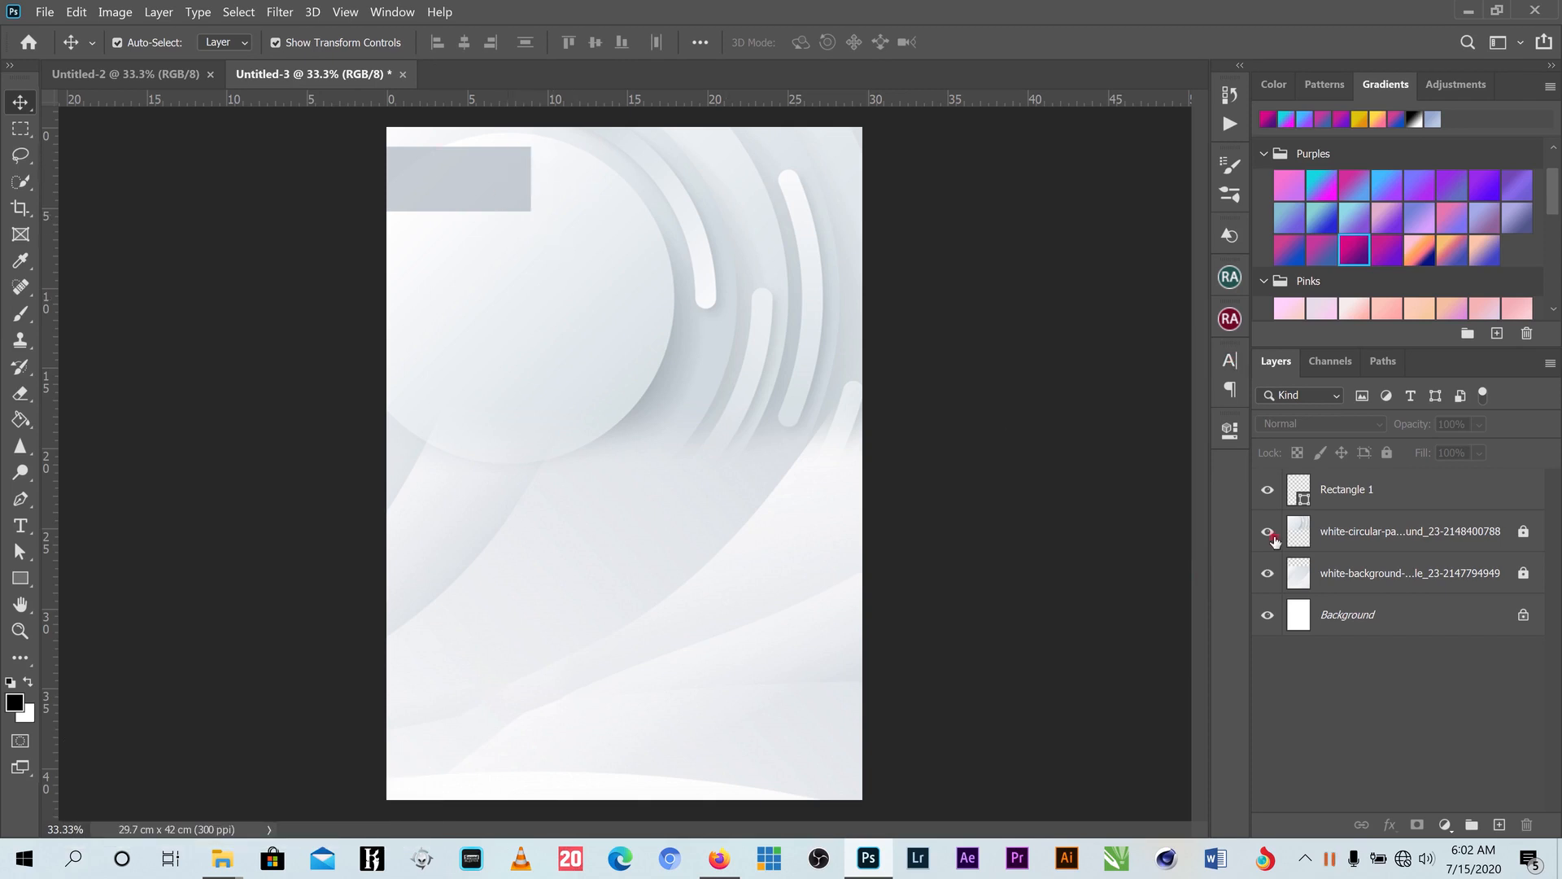
click(1230, 430)
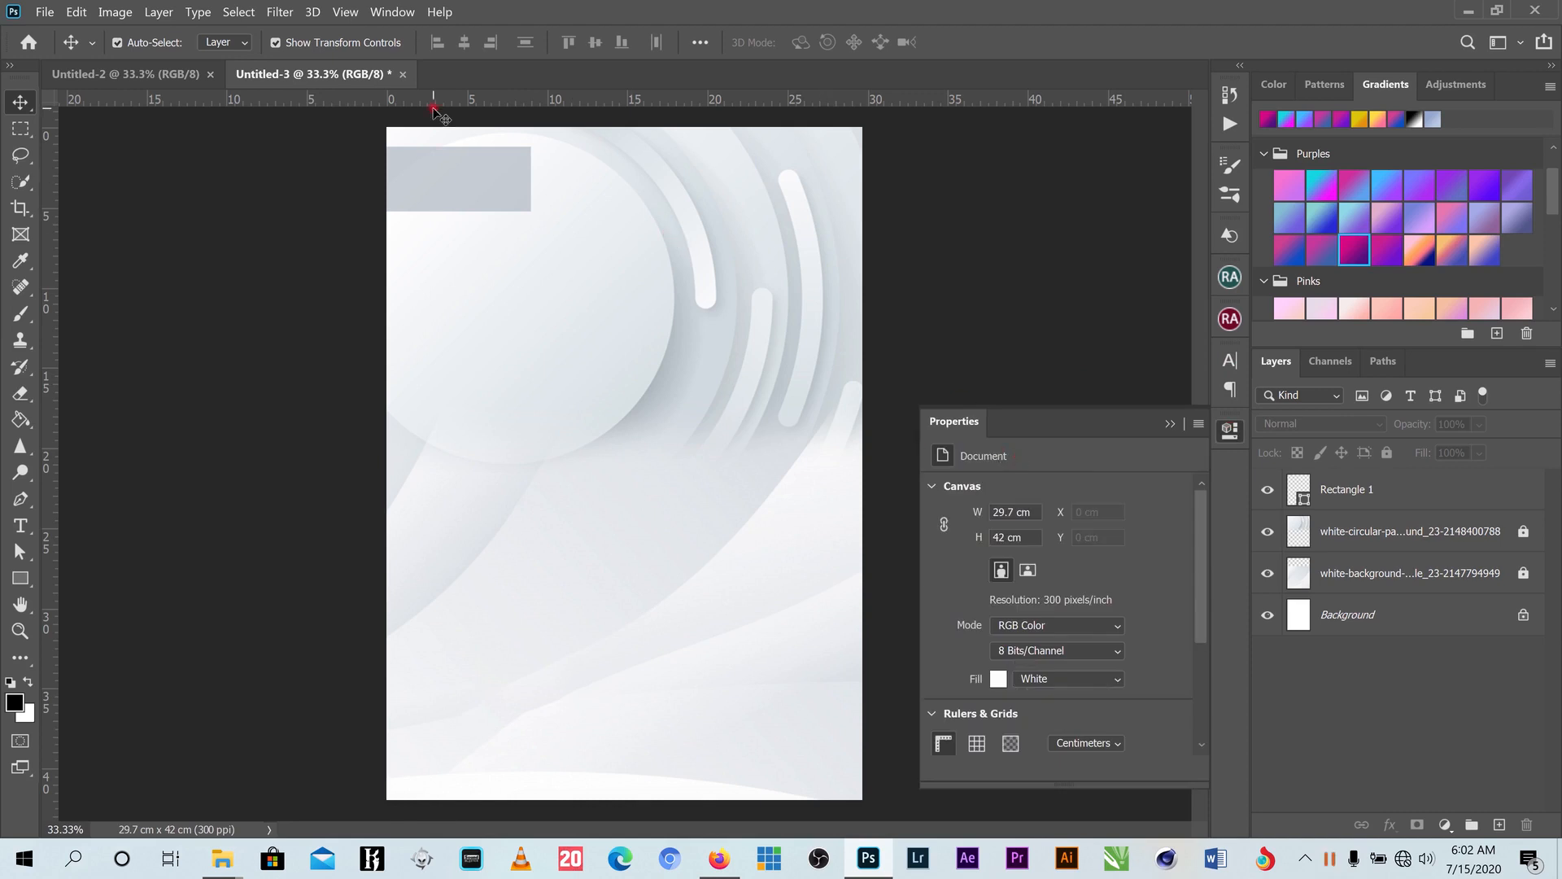
click(394, 12)
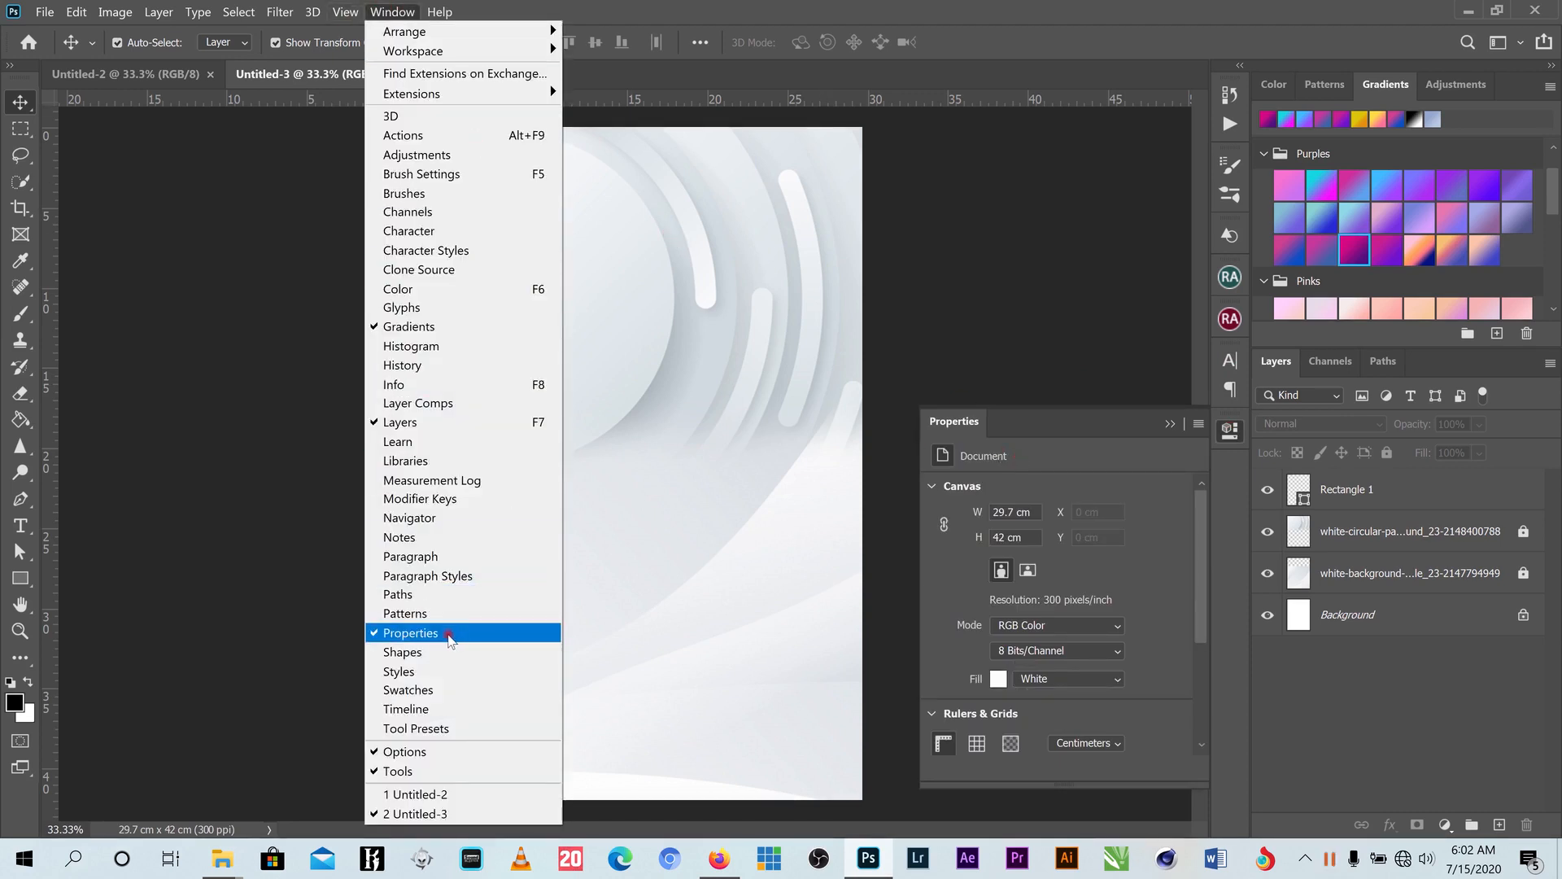
click(993, 246)
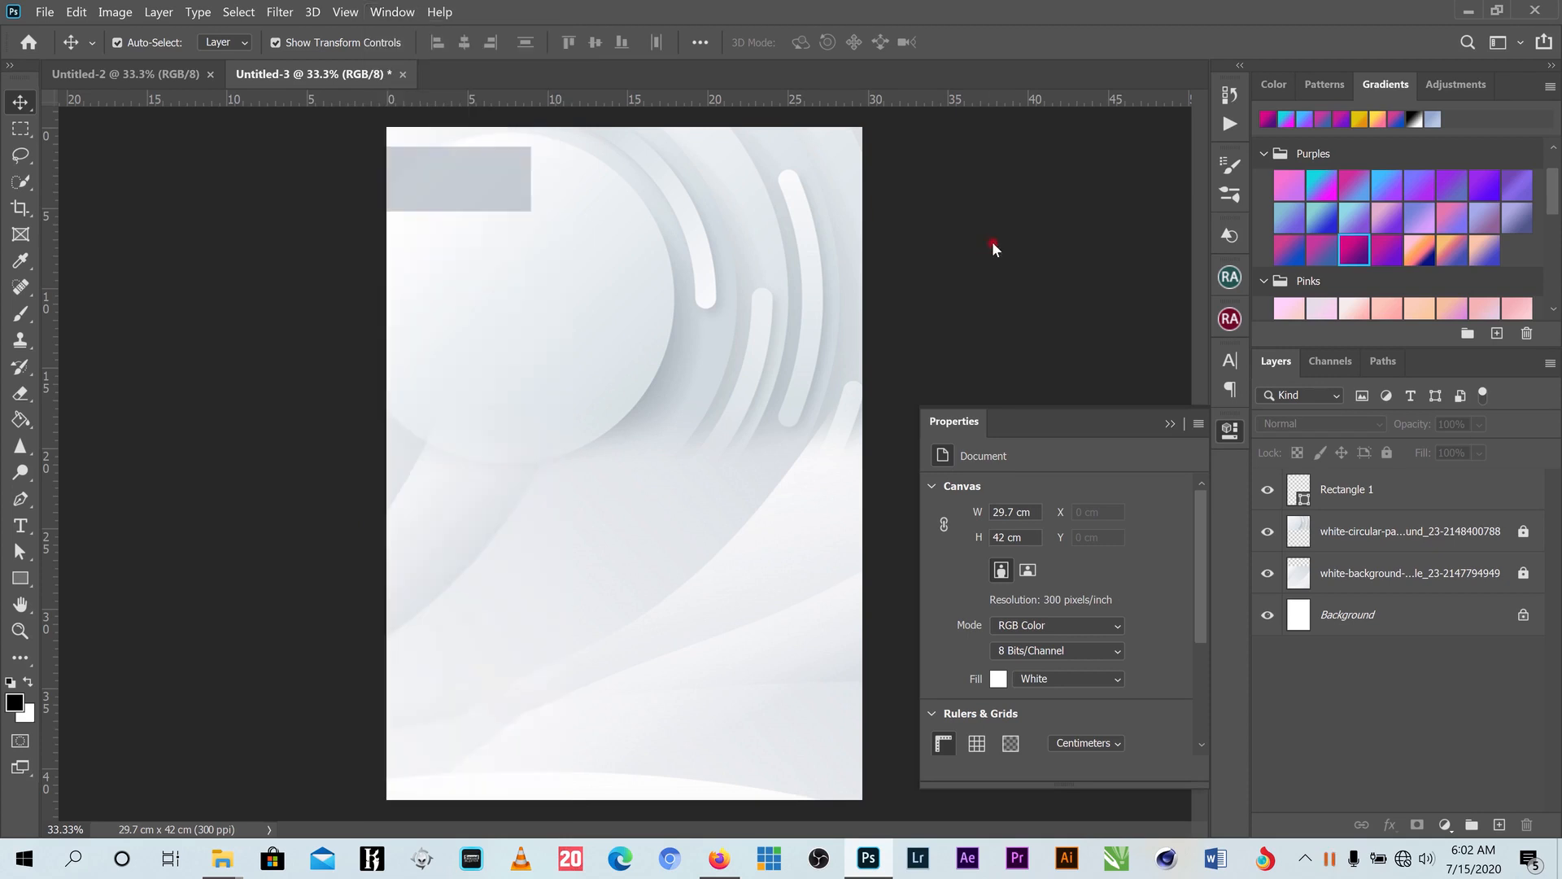
- Round Rectangle 1's corners to 94 px, close Properties, and minimise Photoshop
click(477, 178)
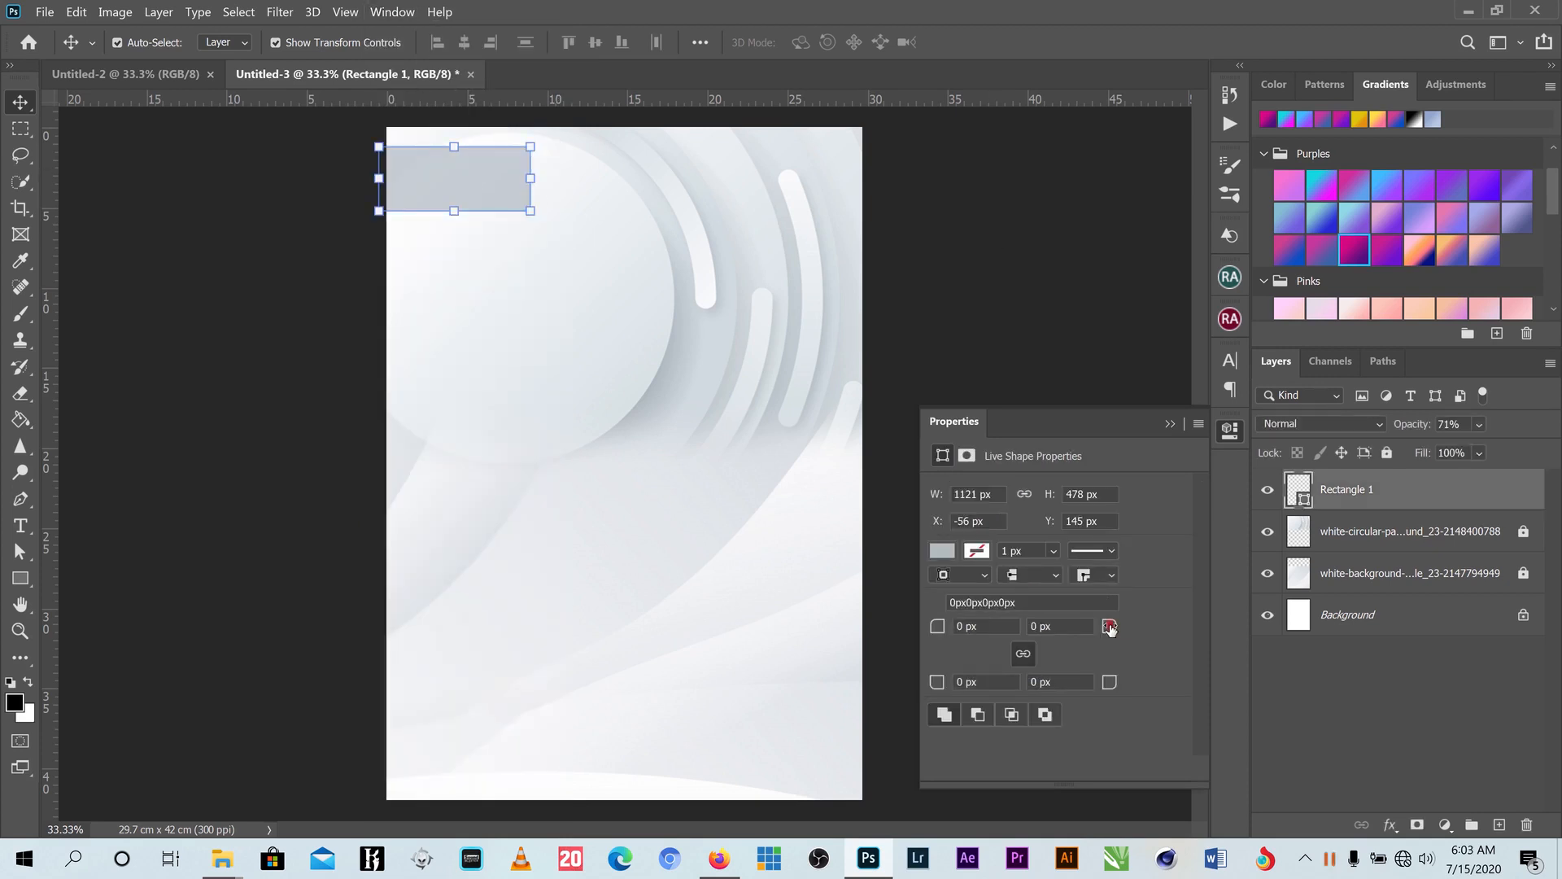
drag(1109, 628, 1177, 616)
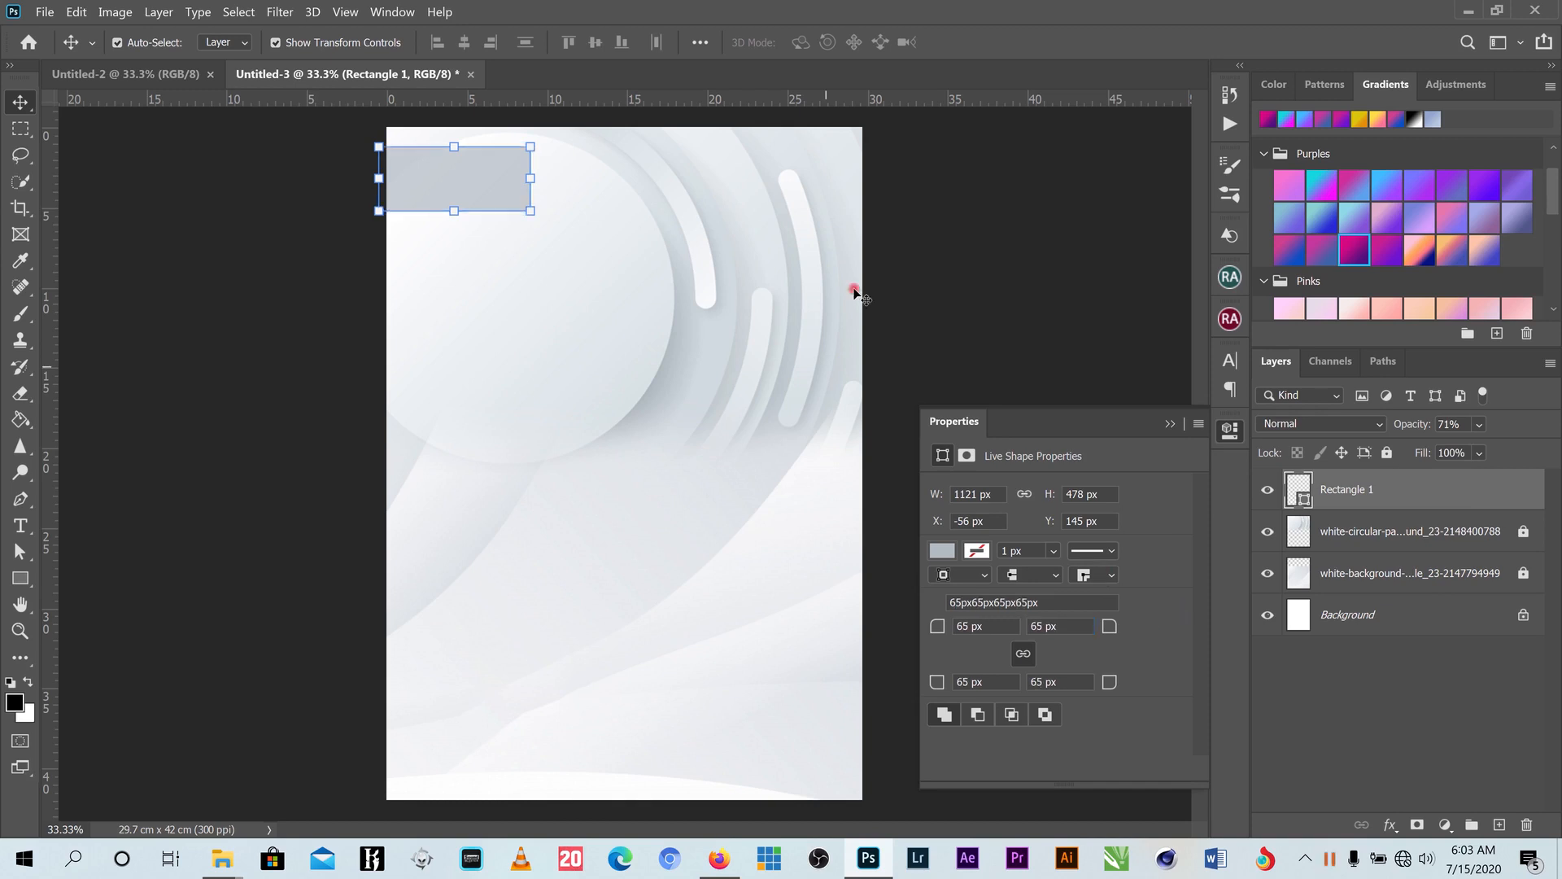
click(950, 299)
click(459, 175)
drag(1114, 634, 1137, 624)
click(1027, 293)
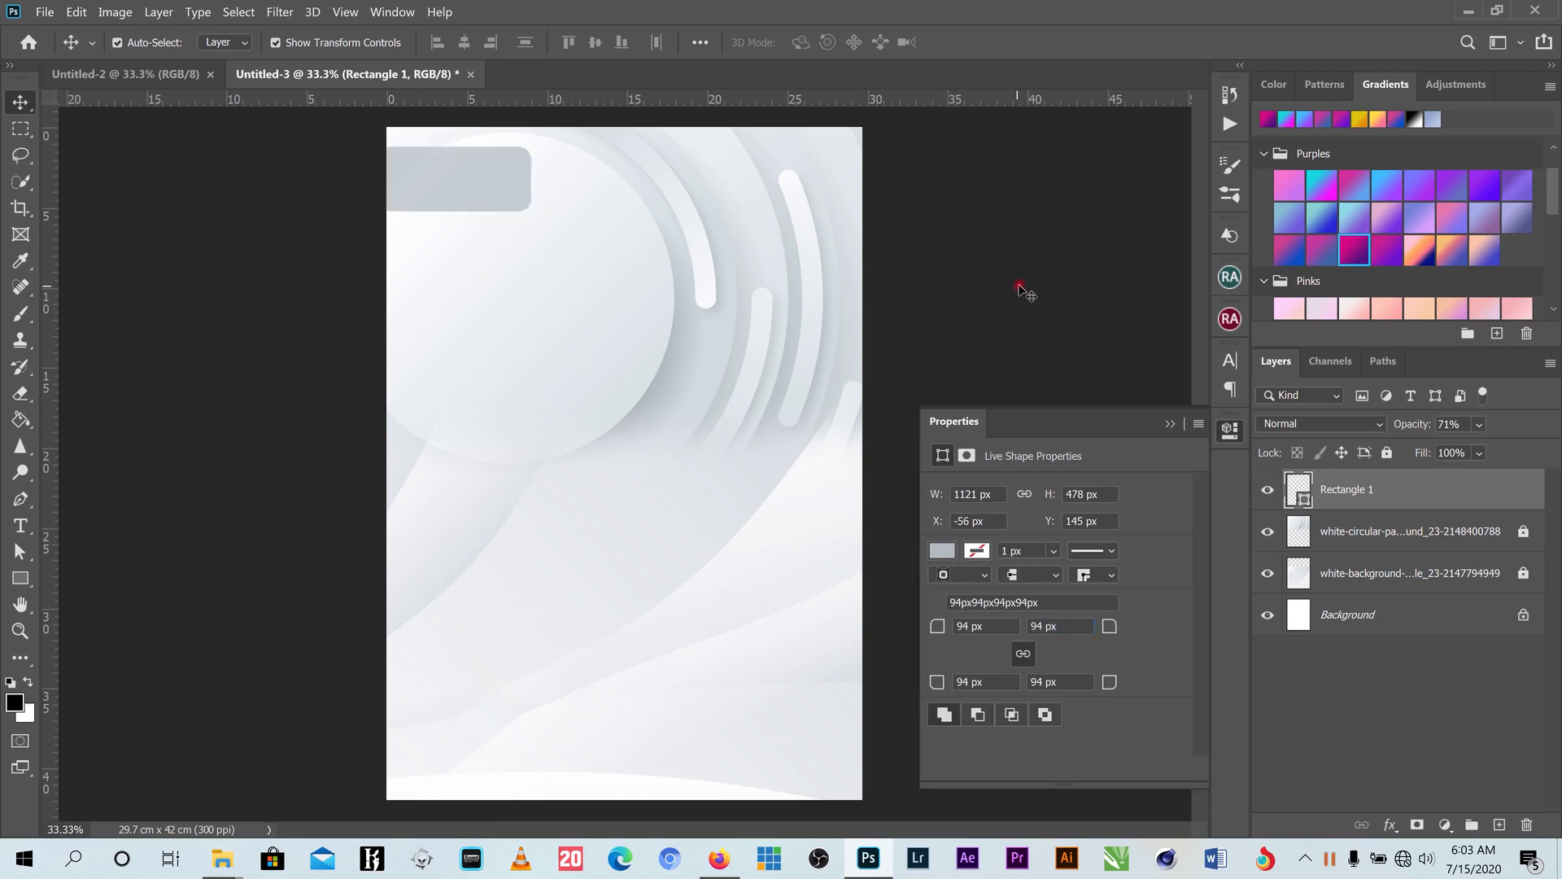
click(489, 173)
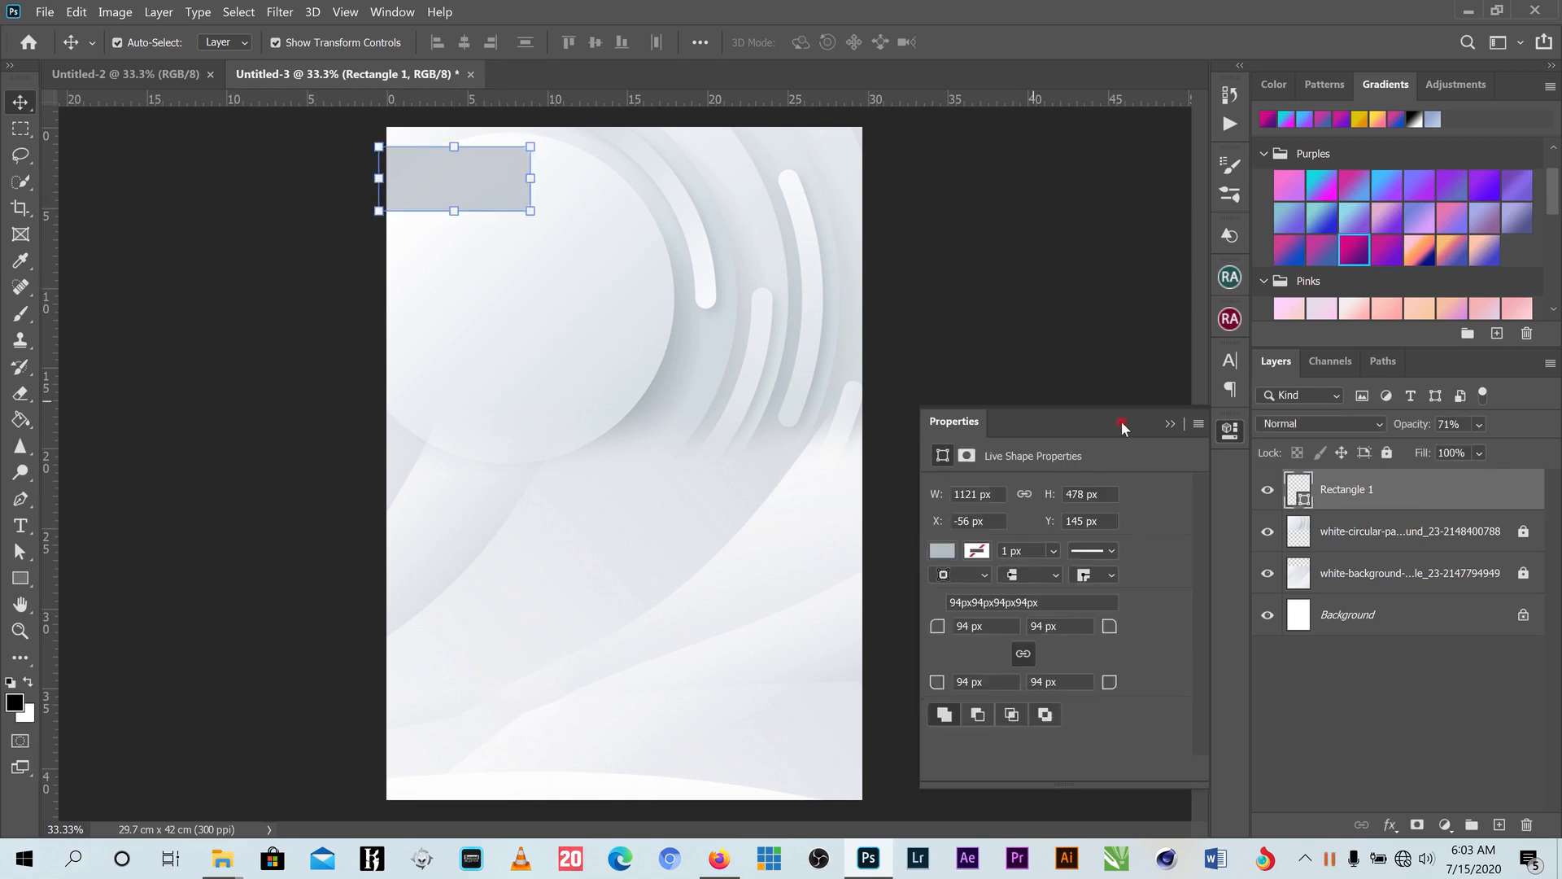
click(1166, 423)
click(994, 359)
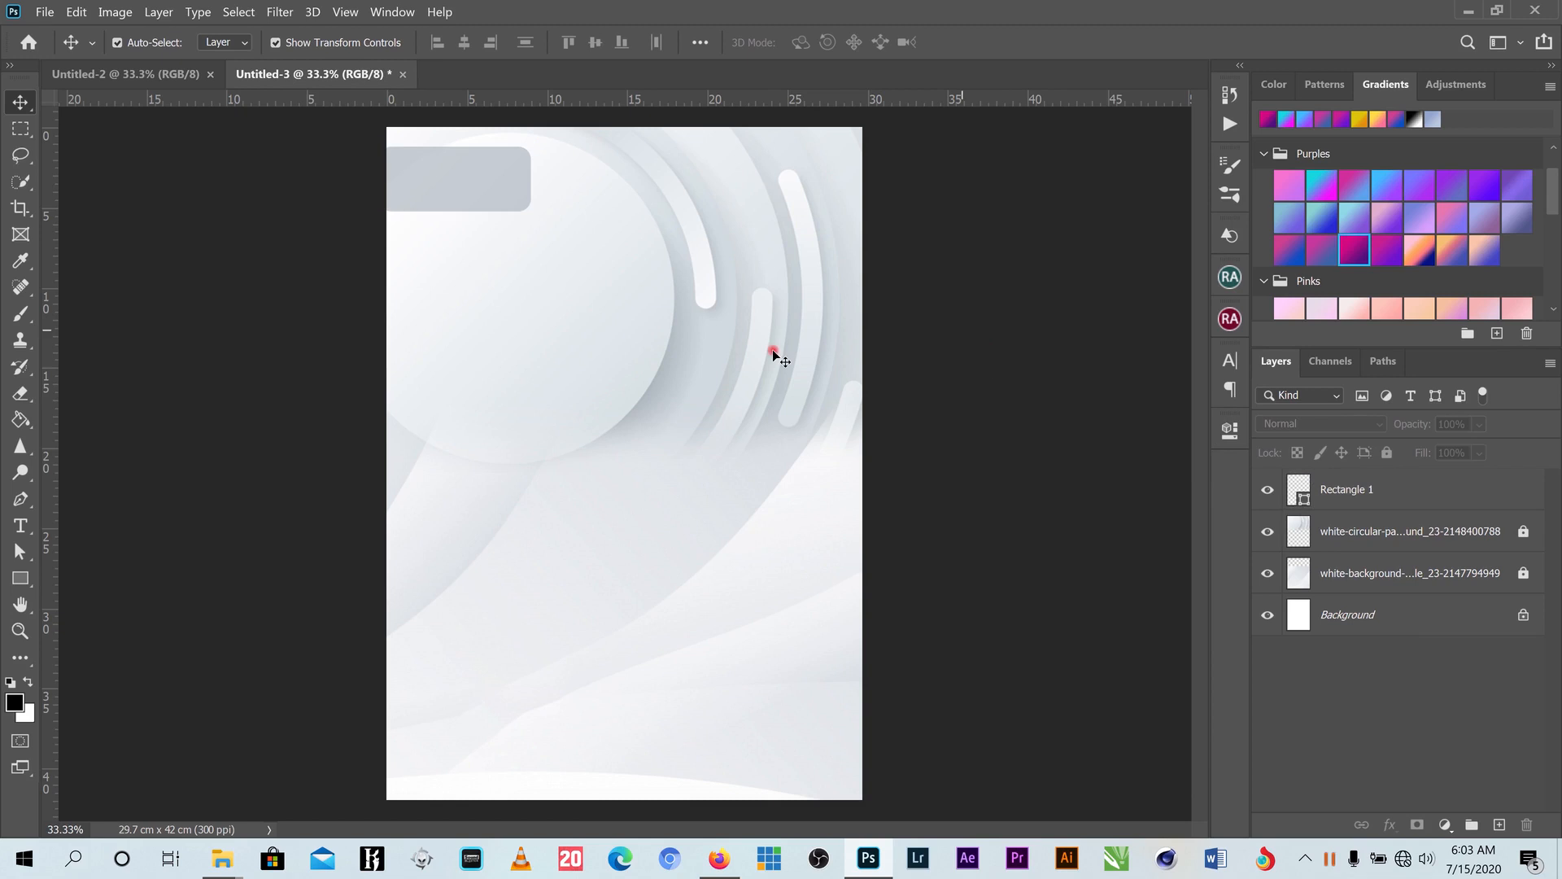
click(1470, 10)
- Drag IMG_0927.jpg from the virtual folder onto Photoshop to open it as a new document
click(913, 299)
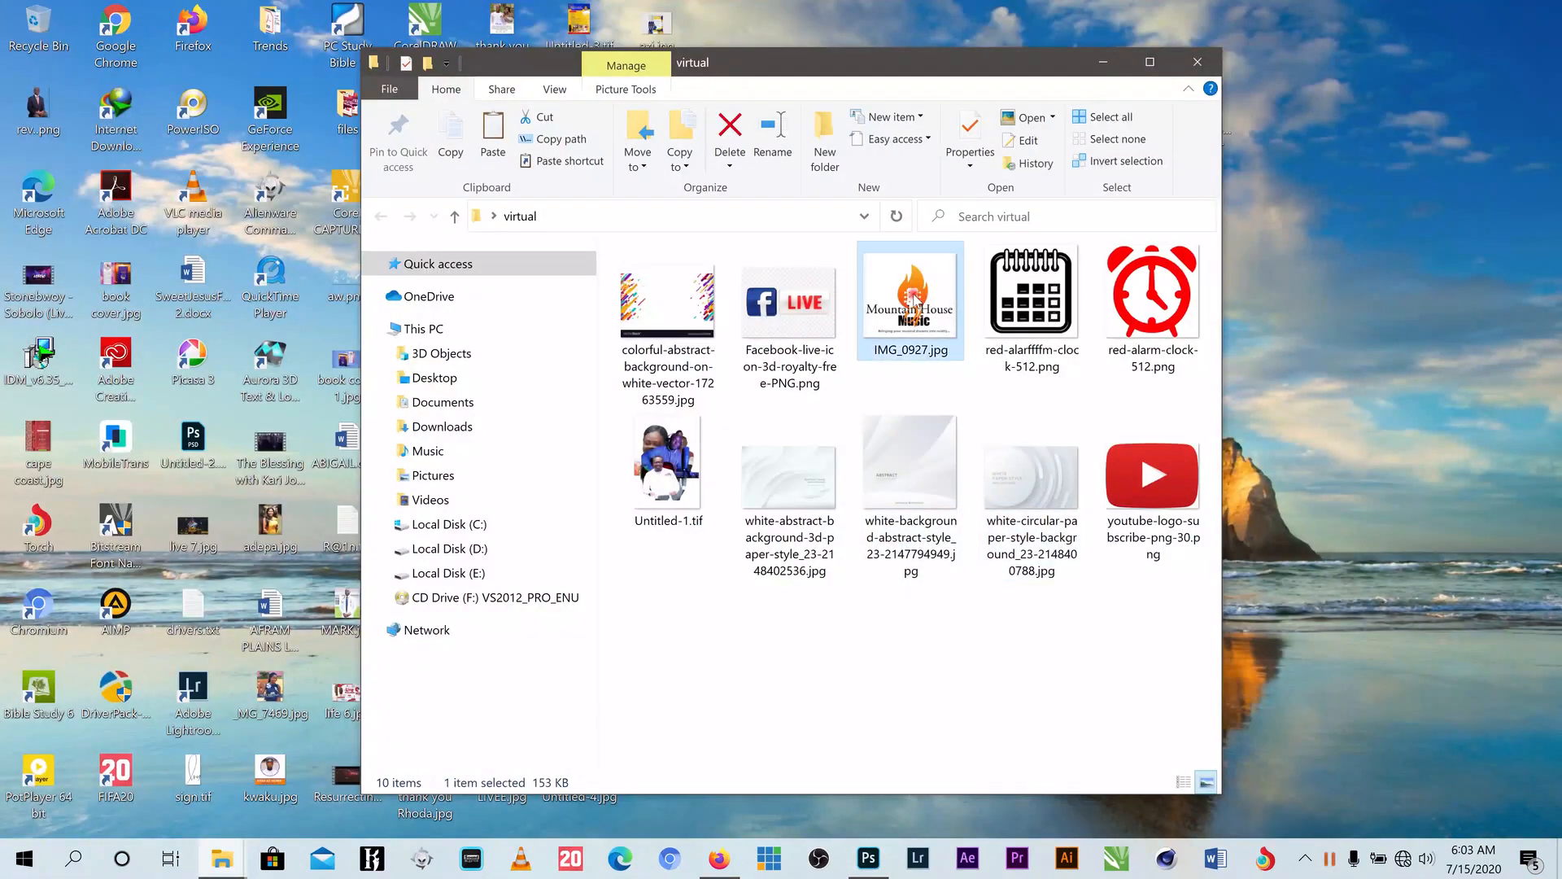
drag(913, 300, 804, 49)
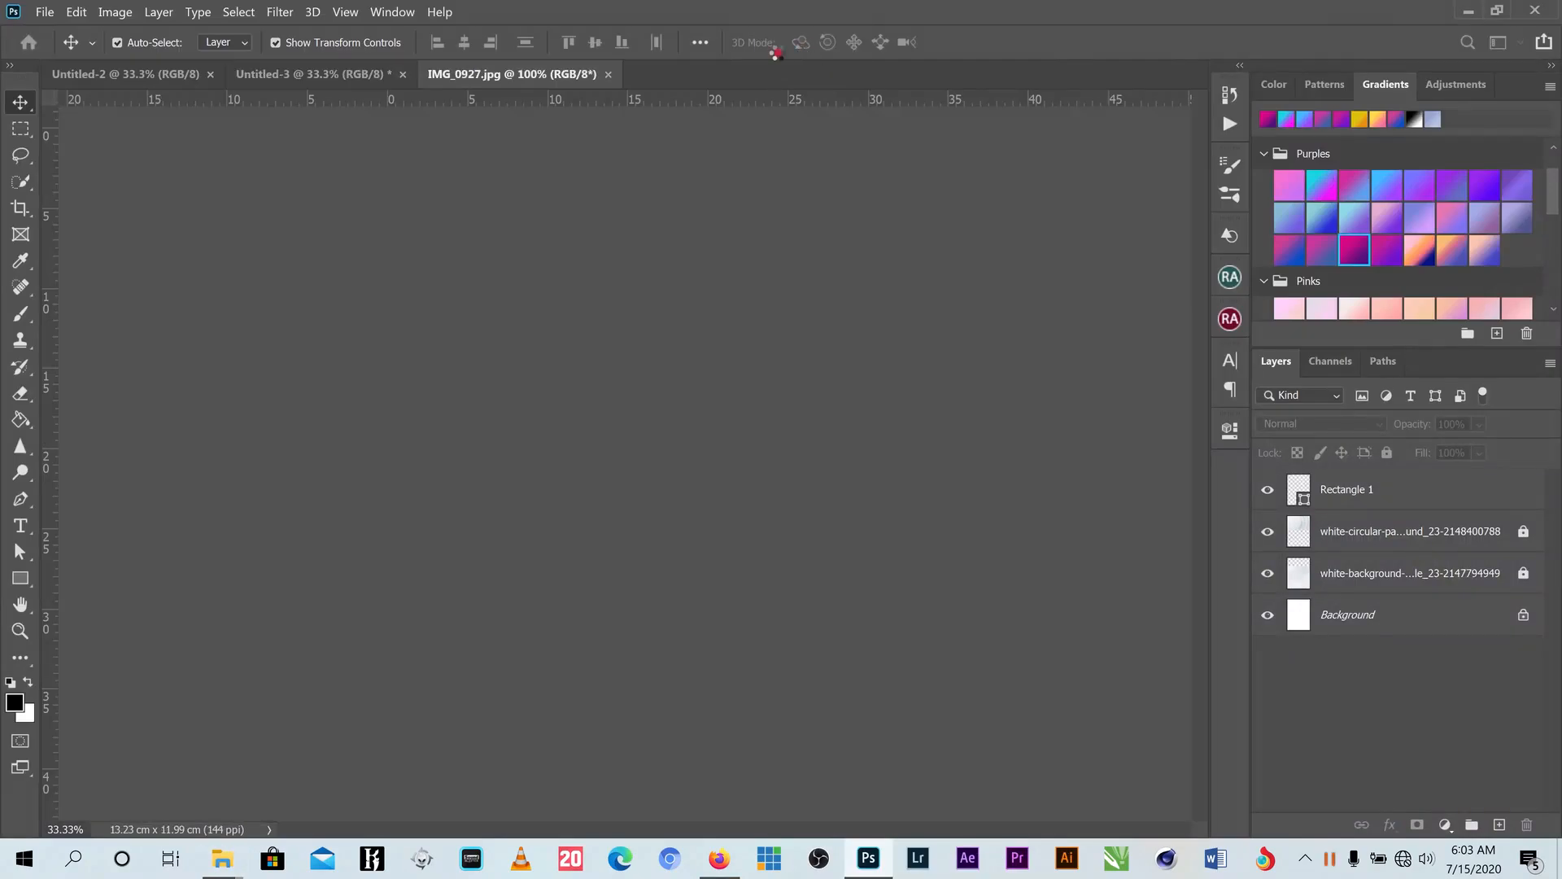
- Erase the logo's white background, including inside the Mountain lettering, with the Magic Eraser
scroll(643, 455, up, 6)
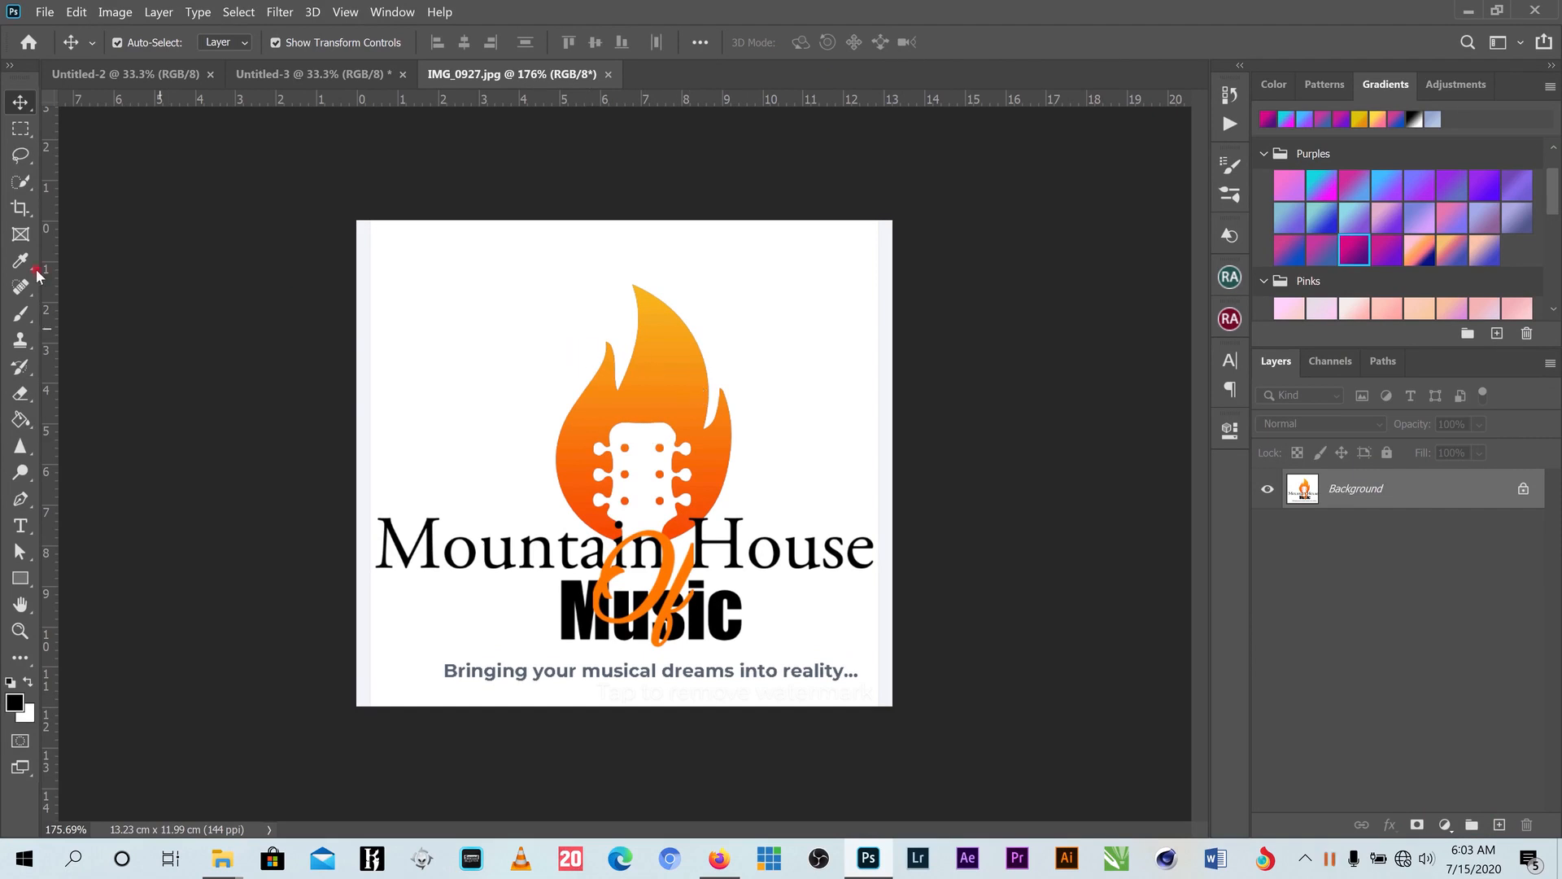
click(22, 394)
mouse_move(27, 396)
mouse_down()
mouse_move(71, 399)
mouse_move(109, 434)
mouse_up()
click(477, 334)
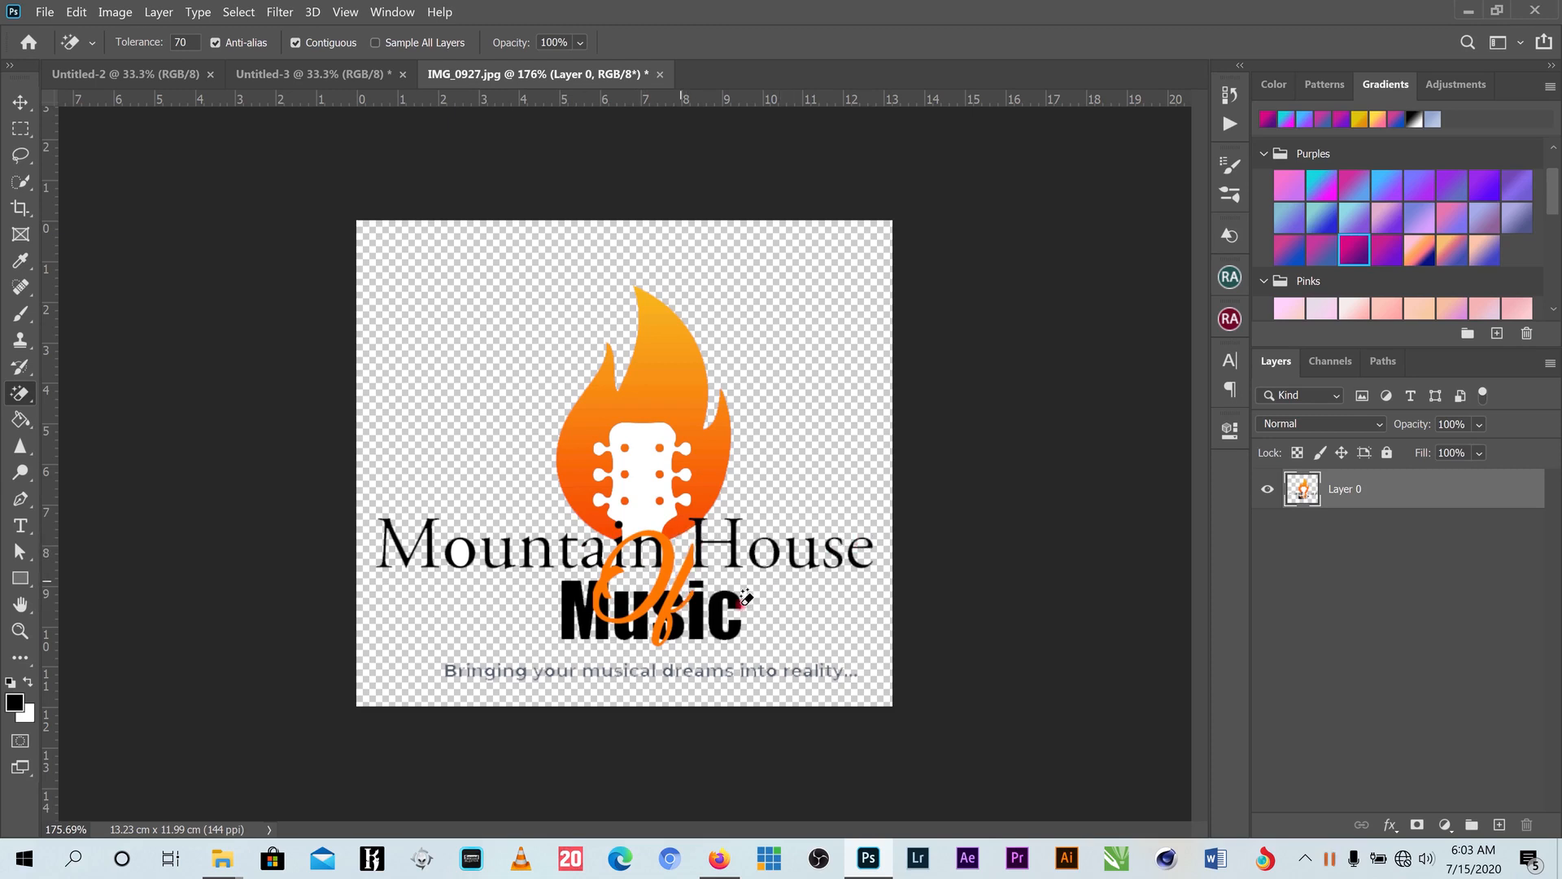
click(465, 553)
click(593, 557)
click(302, 428)
- Delete the tagline beneath the logo and drag the logo toward the top-left
click(21, 101)
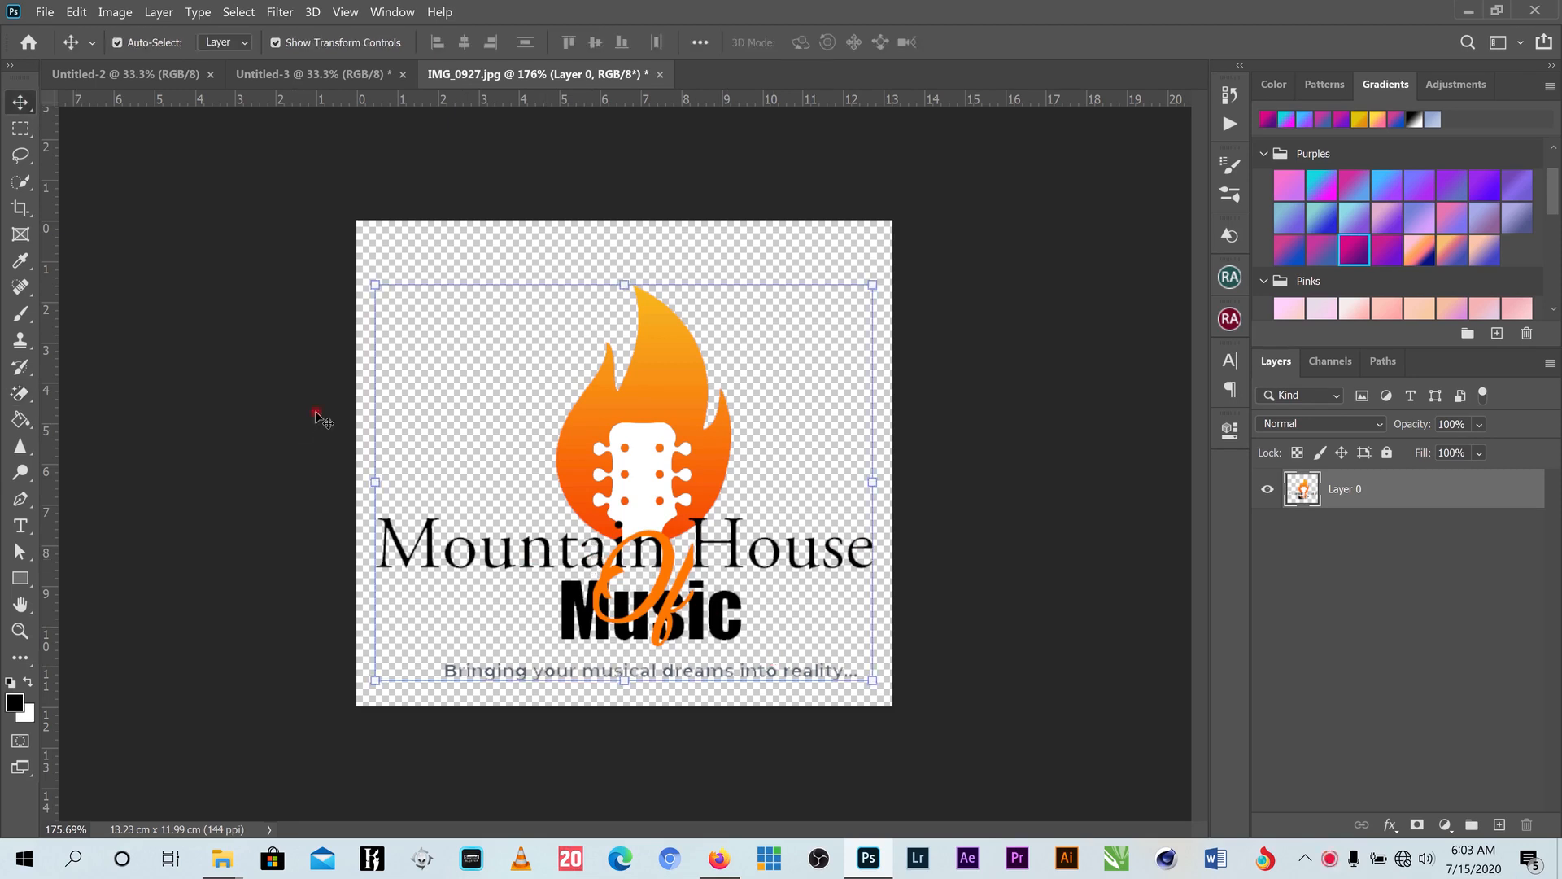
click(20, 129)
click(486, 686)
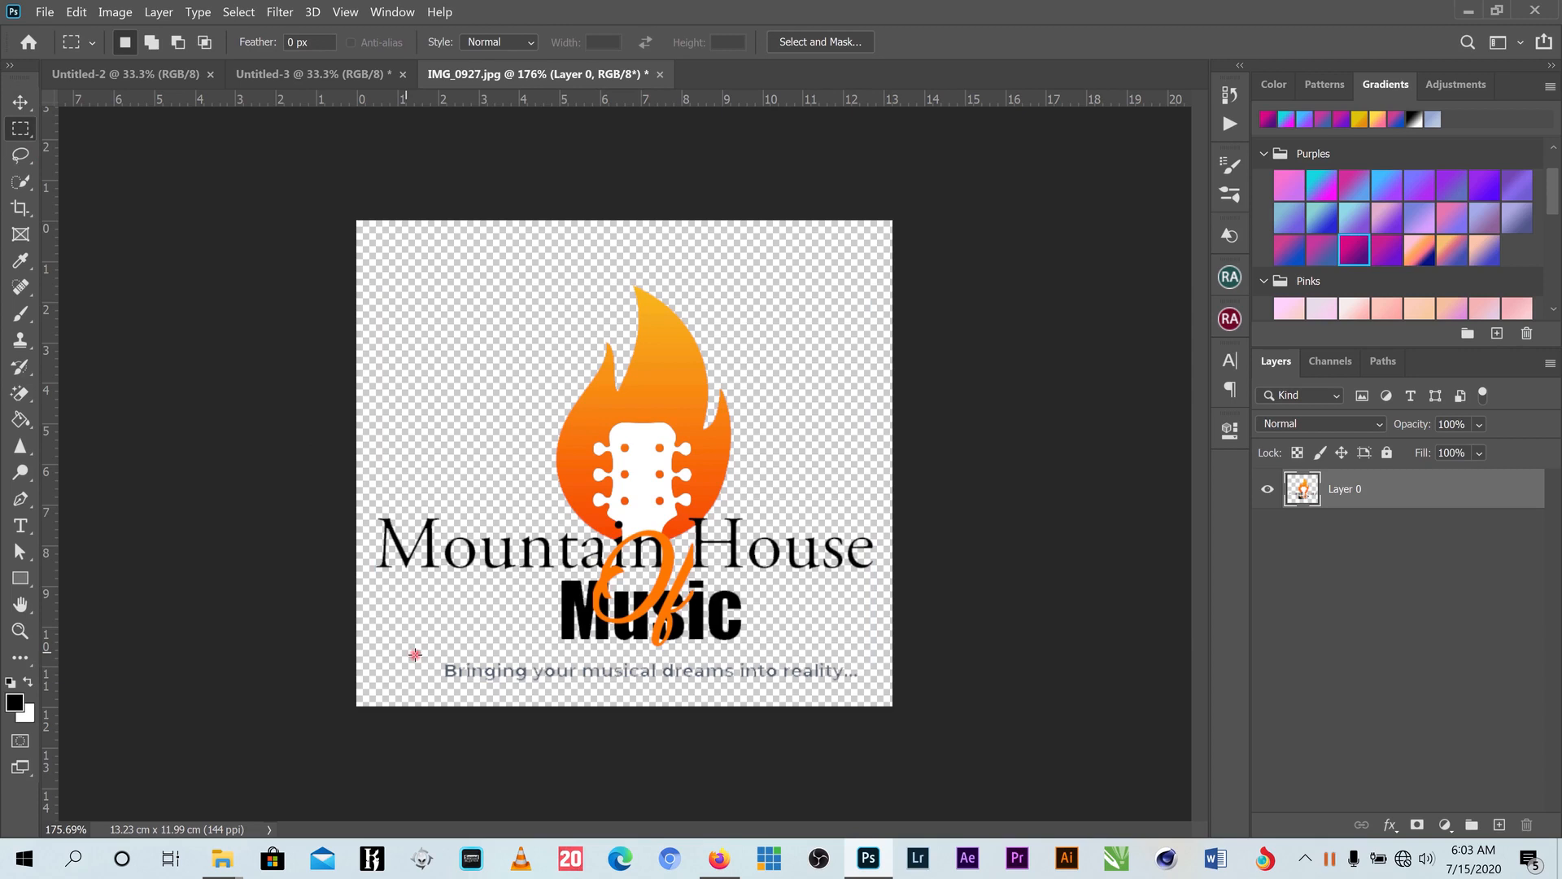
drag(415, 655, 873, 688)
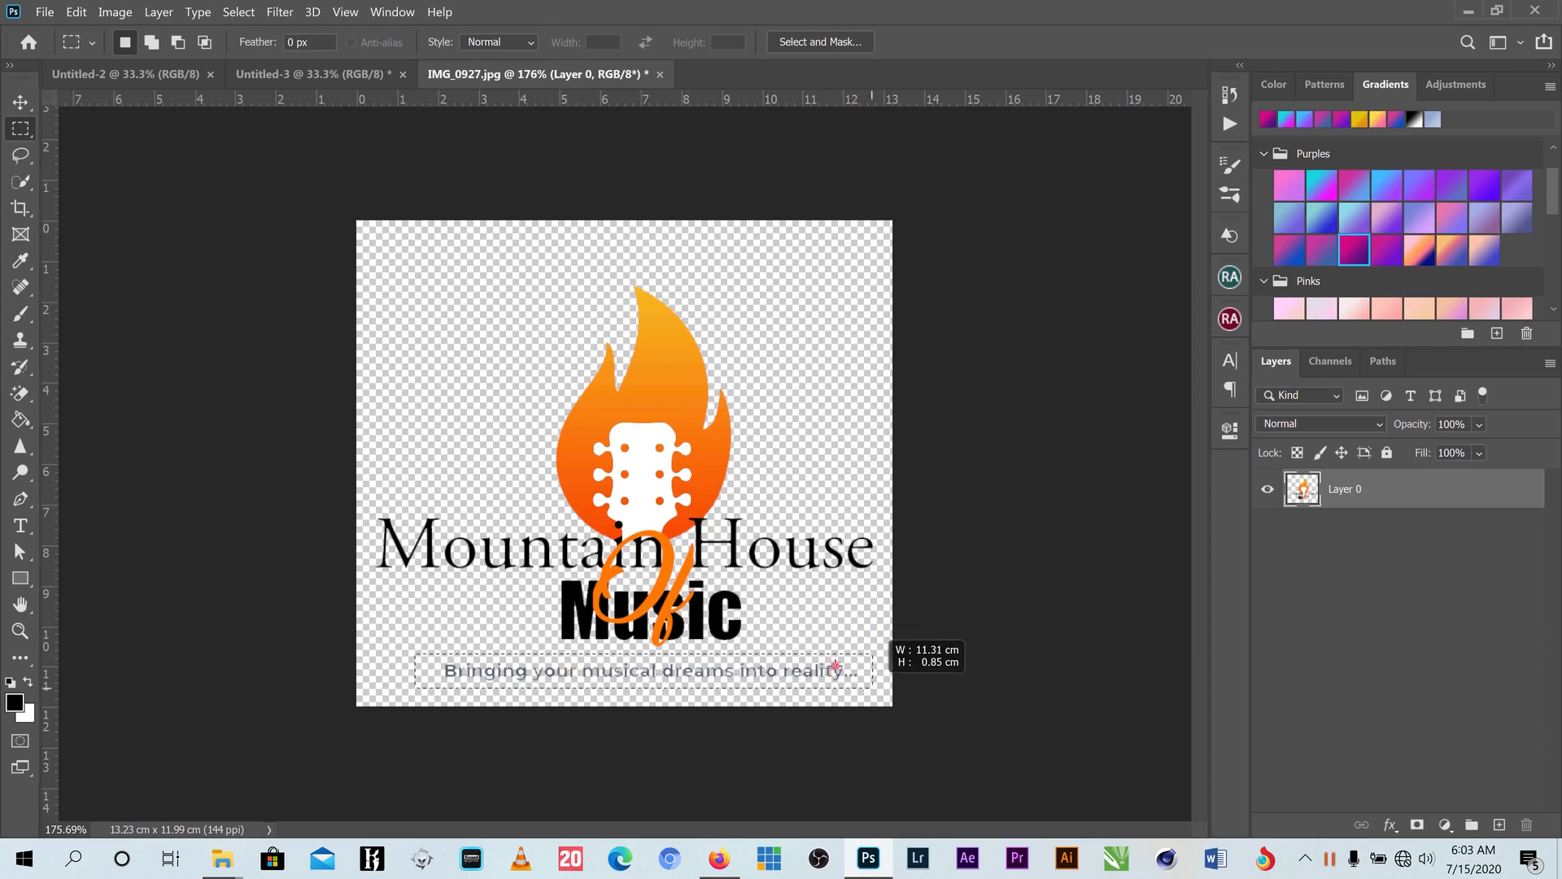
key(Delete)
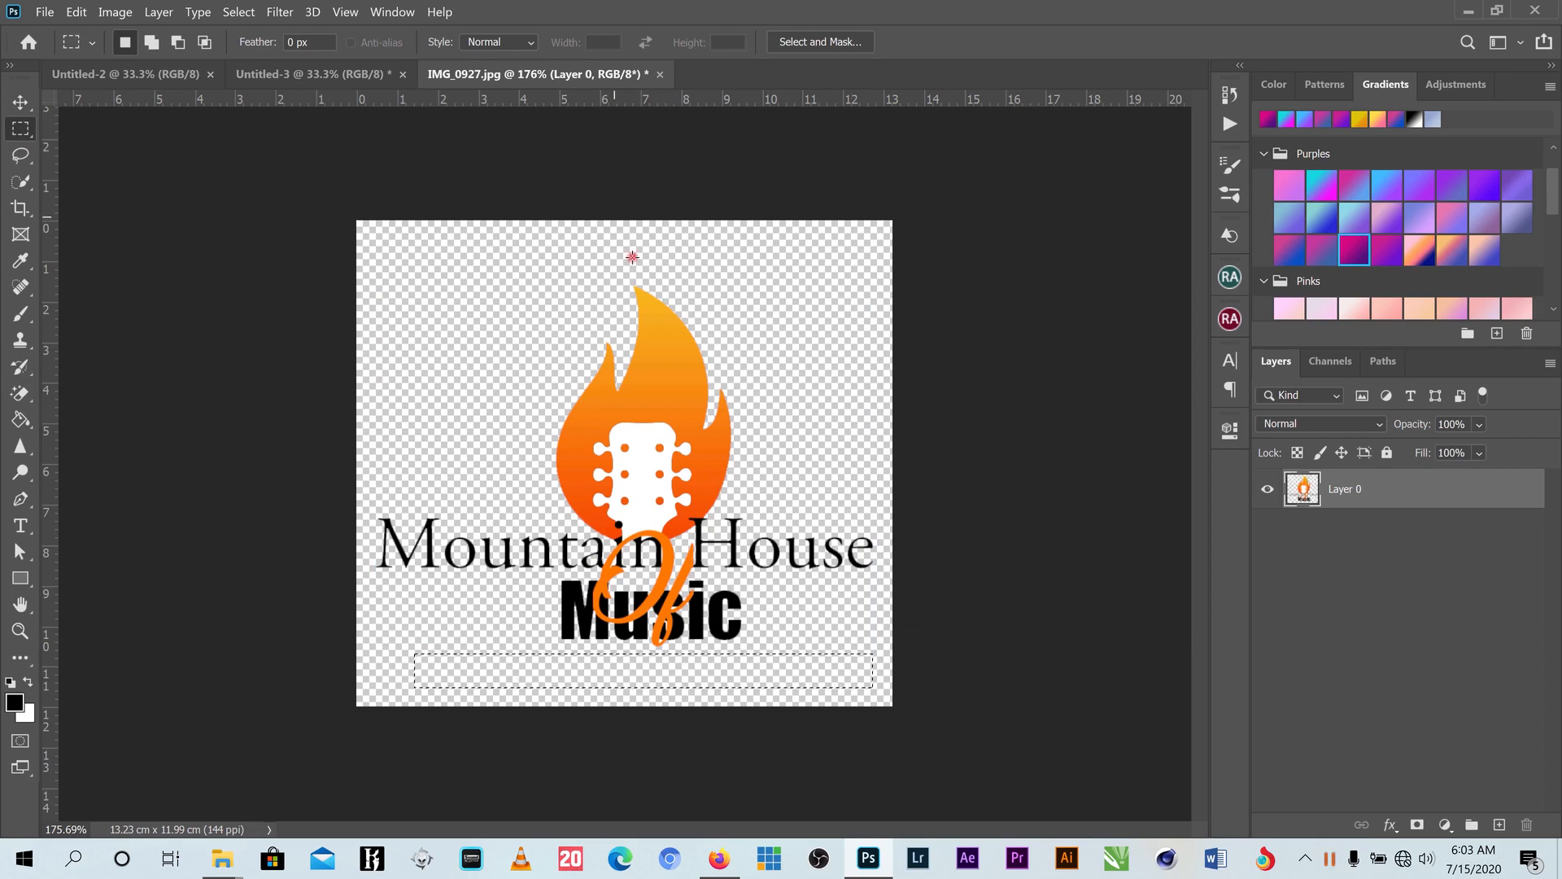
key(ctrl+d)
click(20, 102)
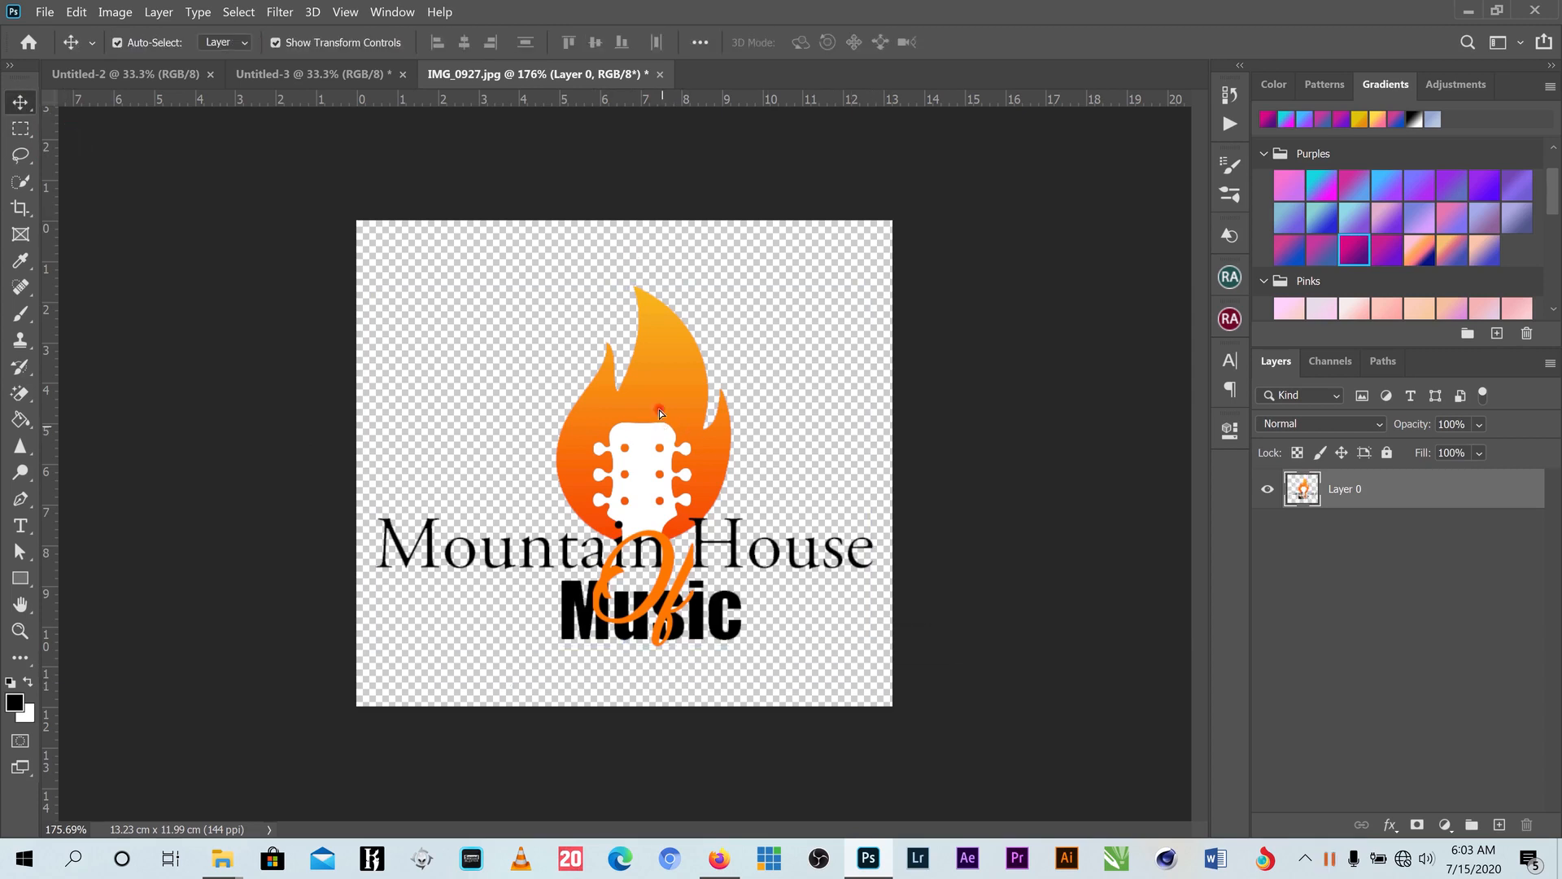
drag(660, 413, 499, 171)
- Free-transform the logo into the grey rounded rectangle, enlarge it, and commit
key(ctrl+t)
scroll(499, 171, up, 4)
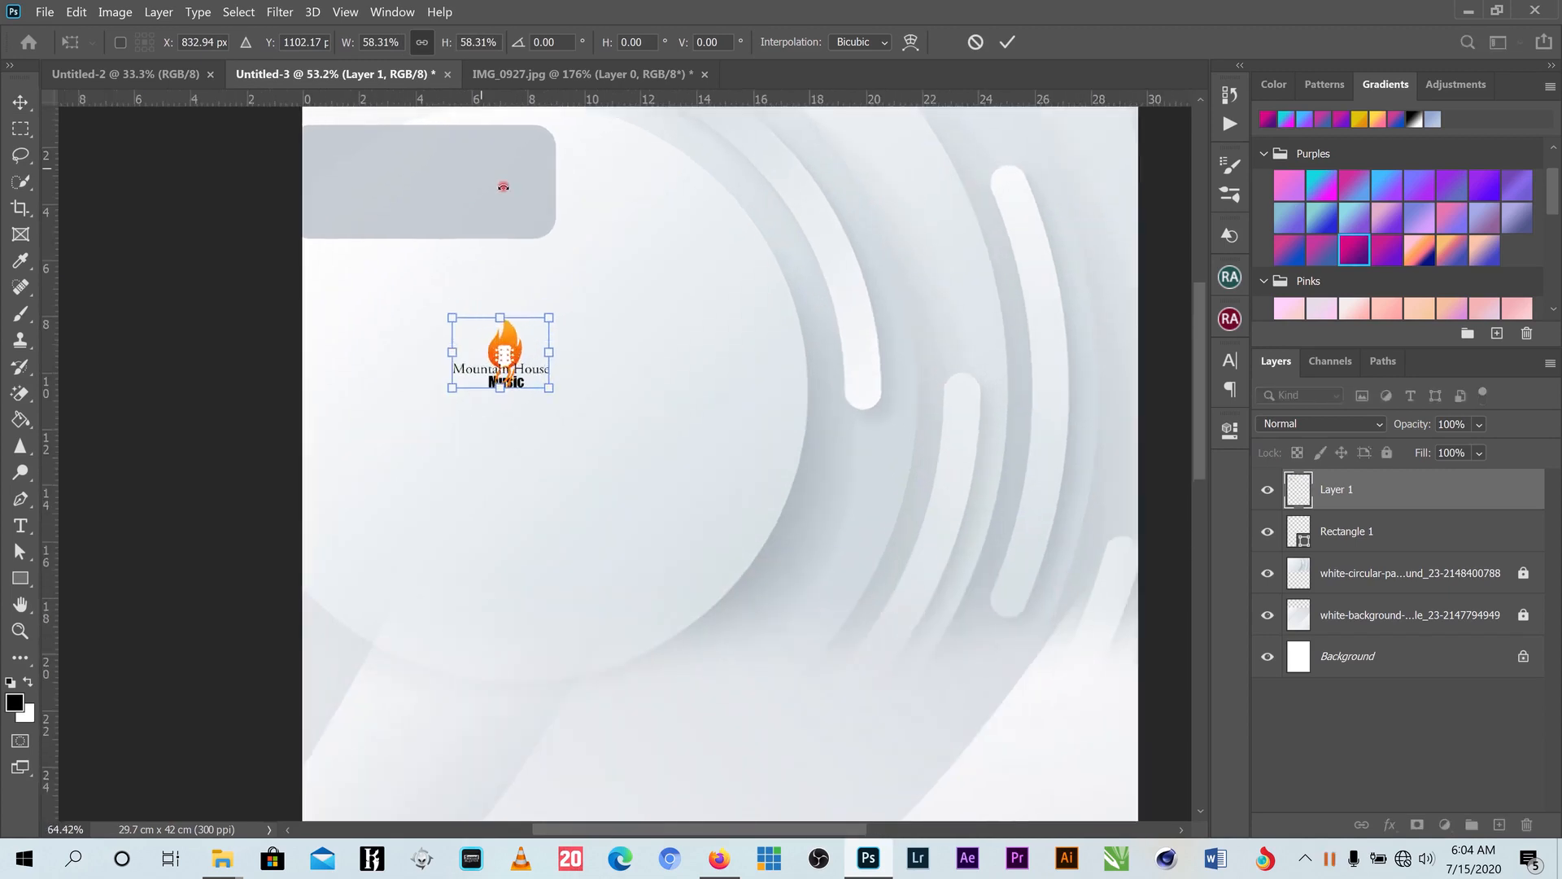
scroll(503, 186, up, 2)
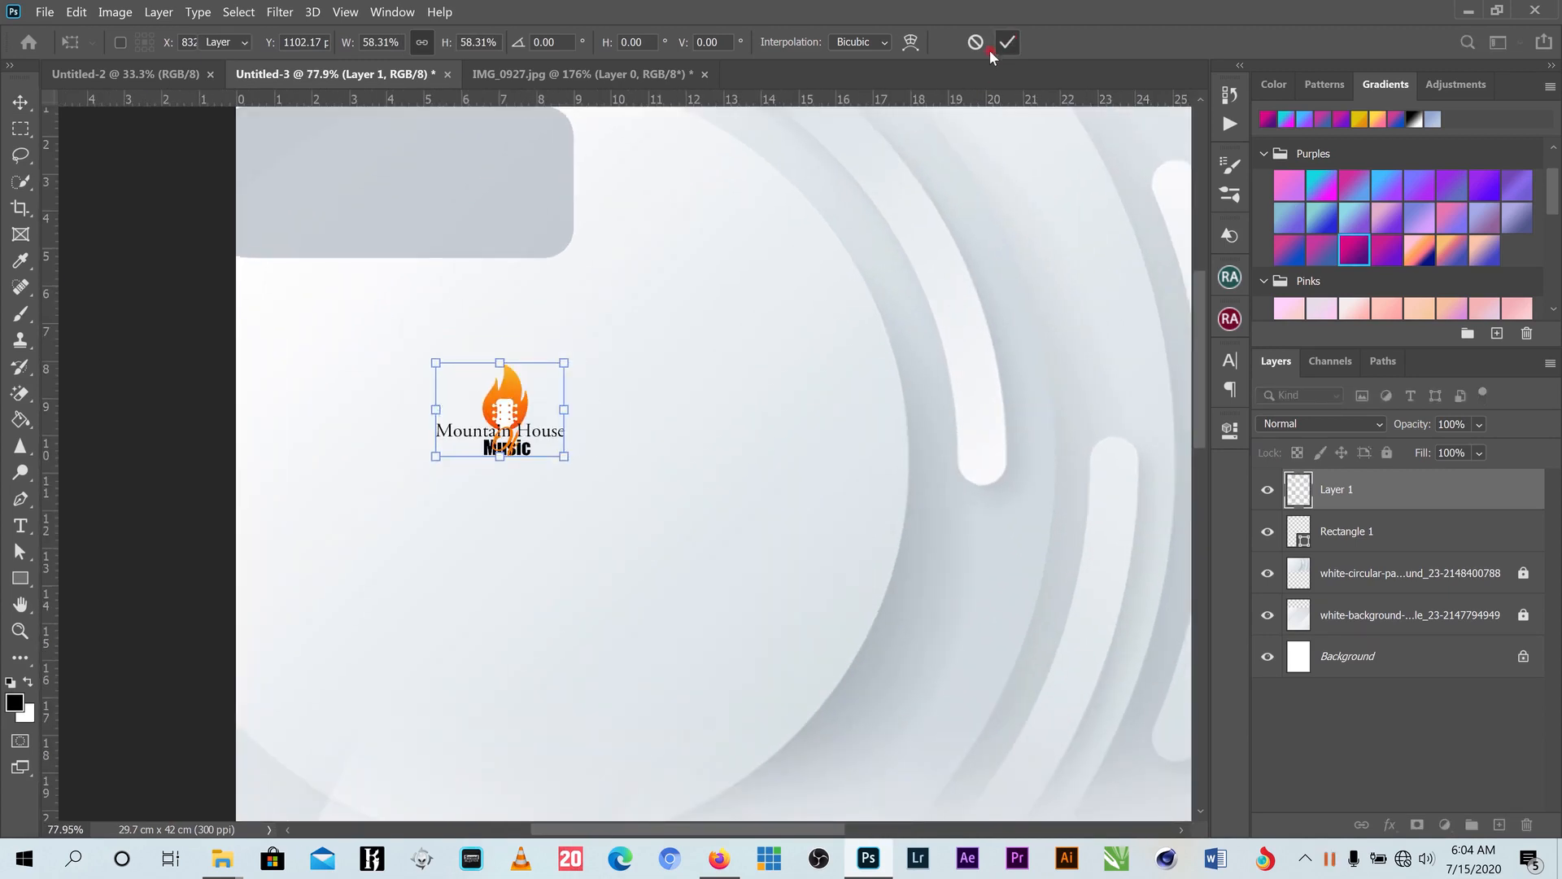
drag(511, 376, 371, 147)
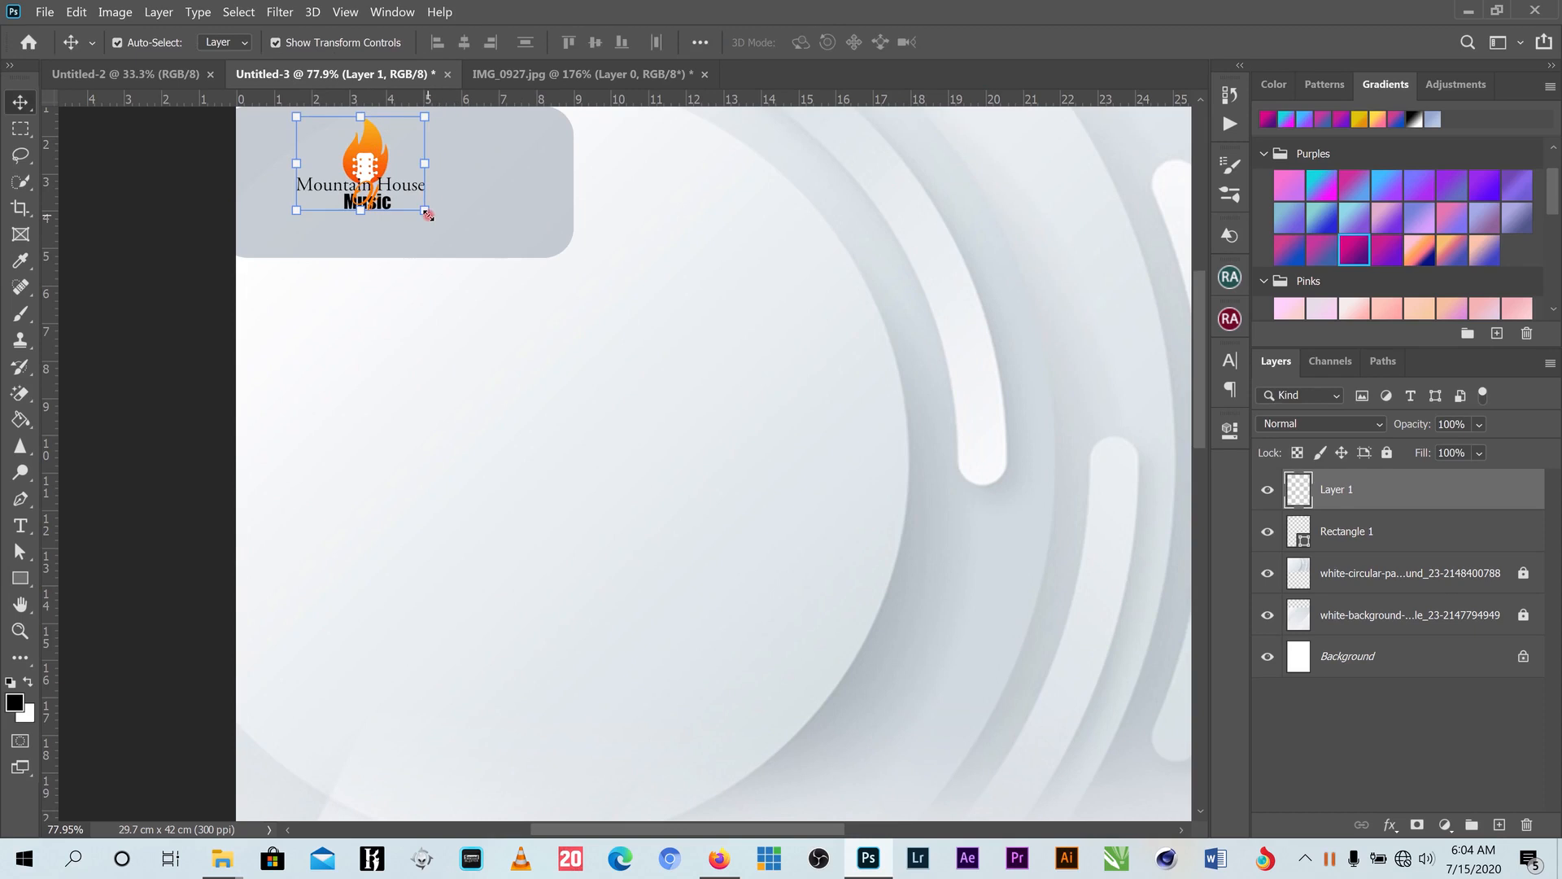
drag(430, 214, 462, 245)
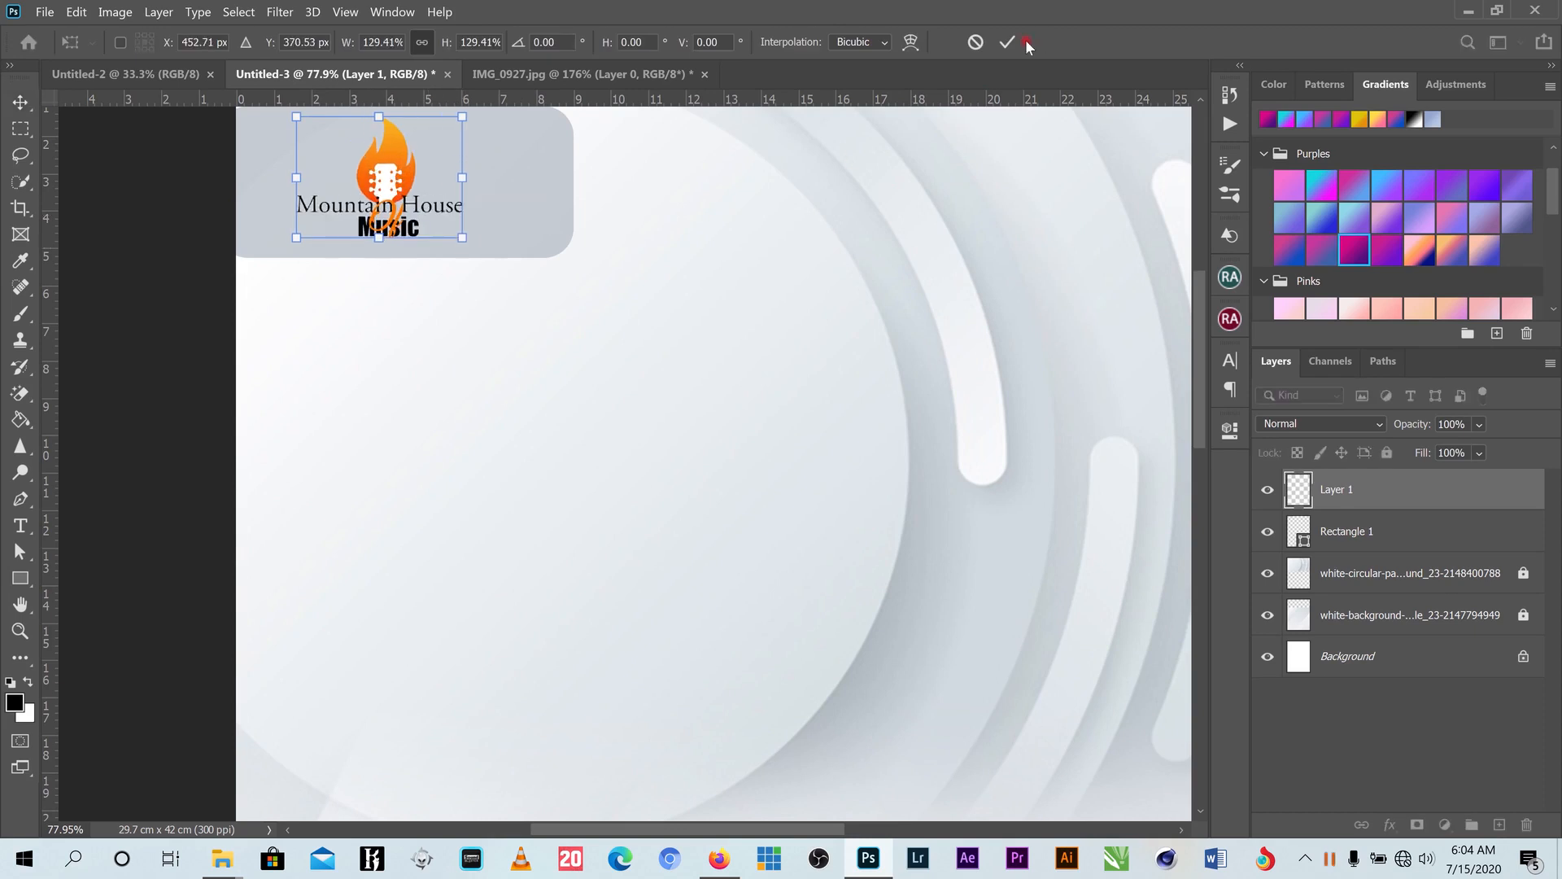
click(704, 254)
- Scroll through the panels and bring up the open File Explorer windows
scroll(704, 253, down, 4)
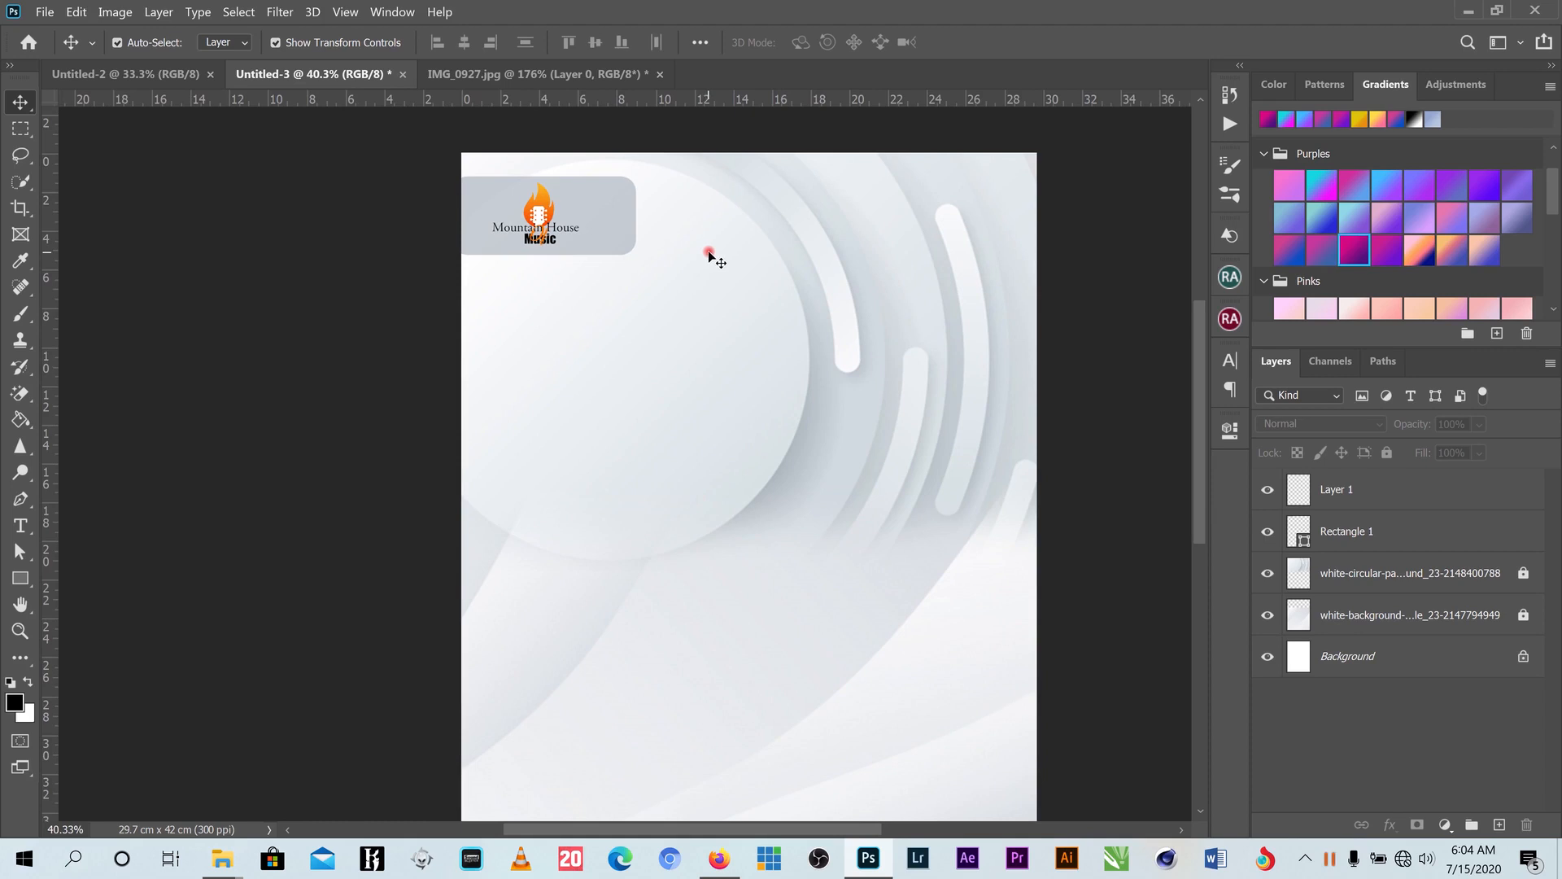
scroll(712, 244, down, 1)
scroll(675, 235, up, 1)
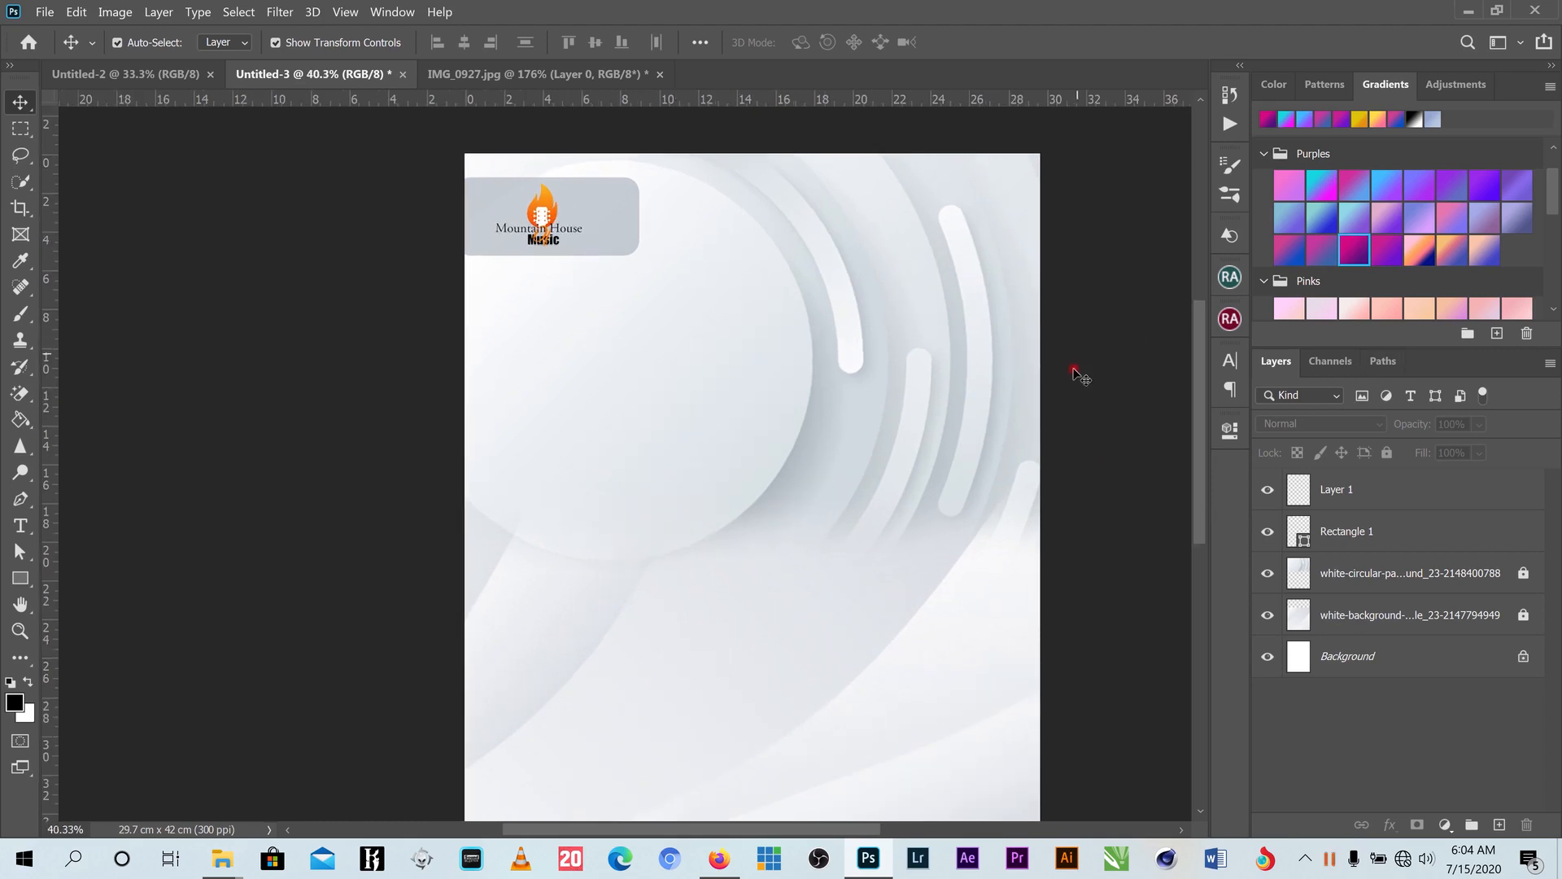
scroll(1080, 376, down, 1)
drag(1196, 339, 1196, 374)
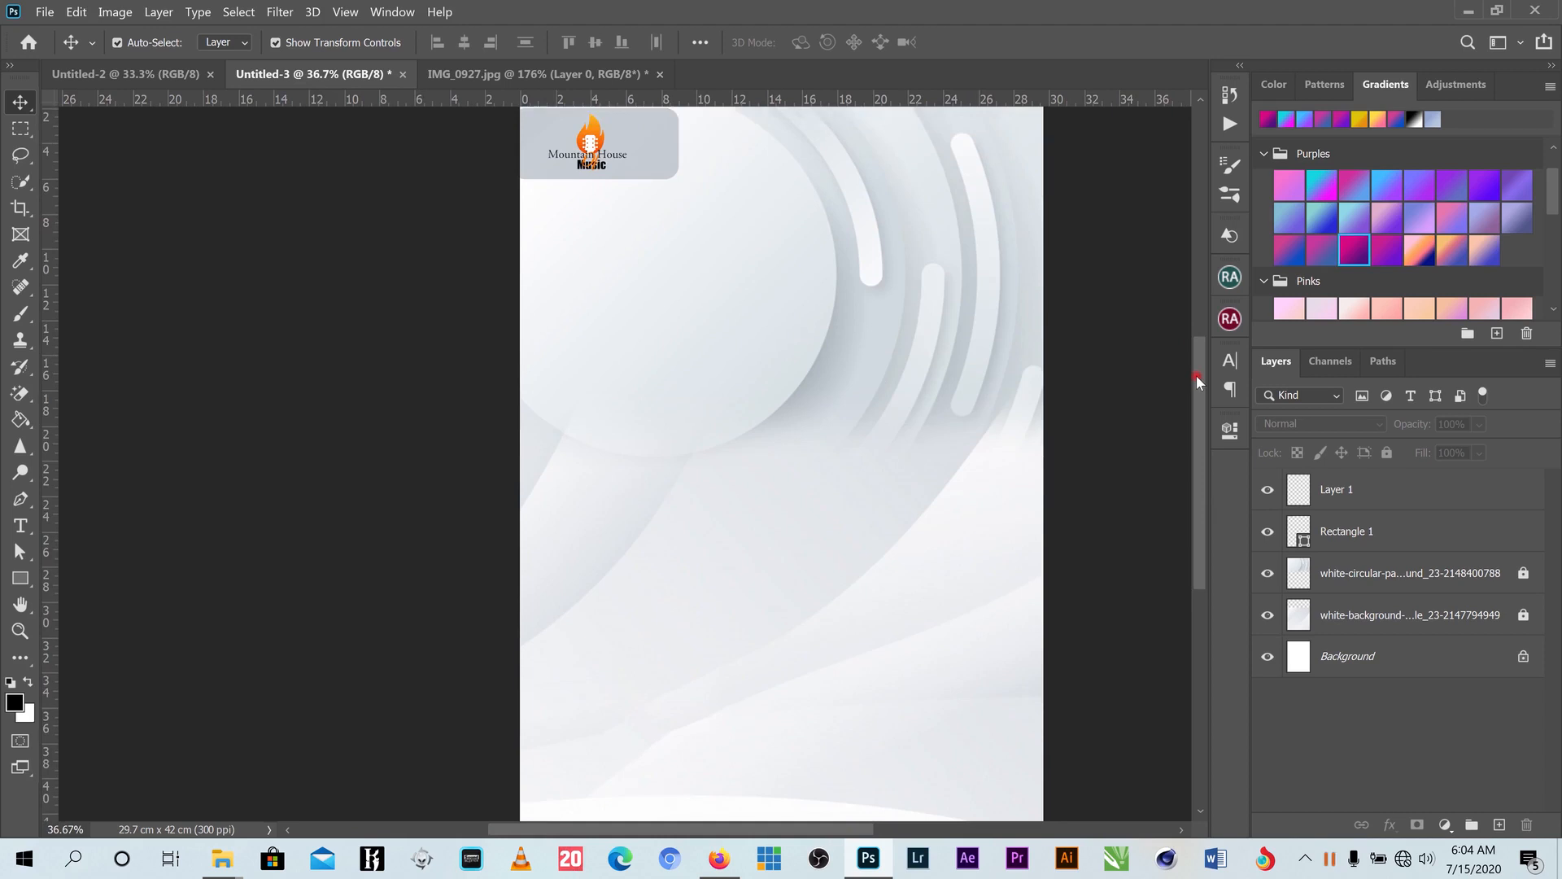
scroll(1047, 342, down, 1)
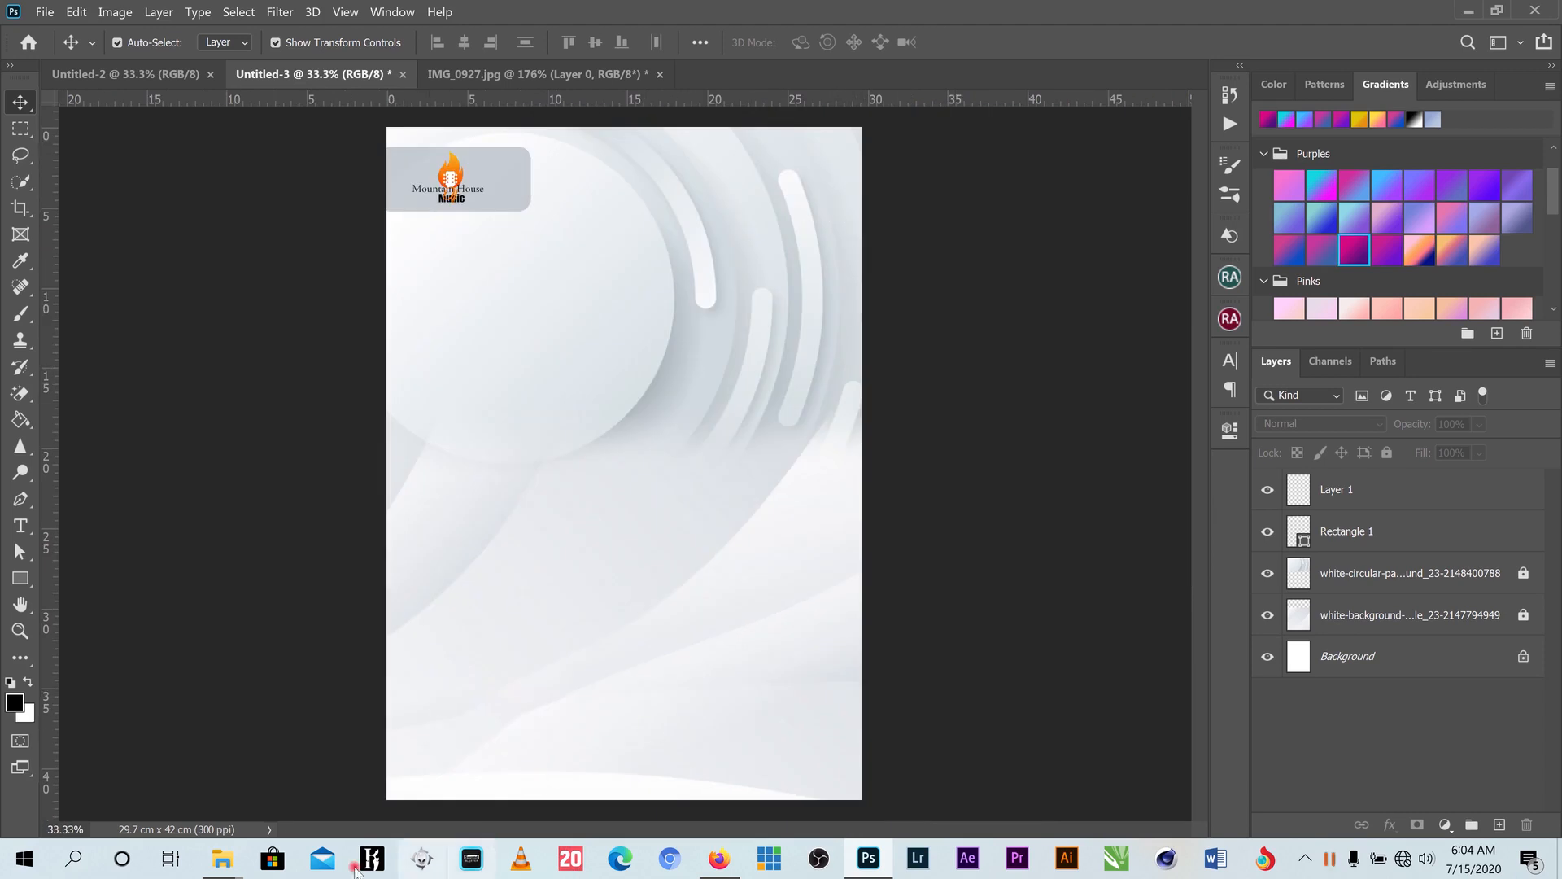
click(220, 866)
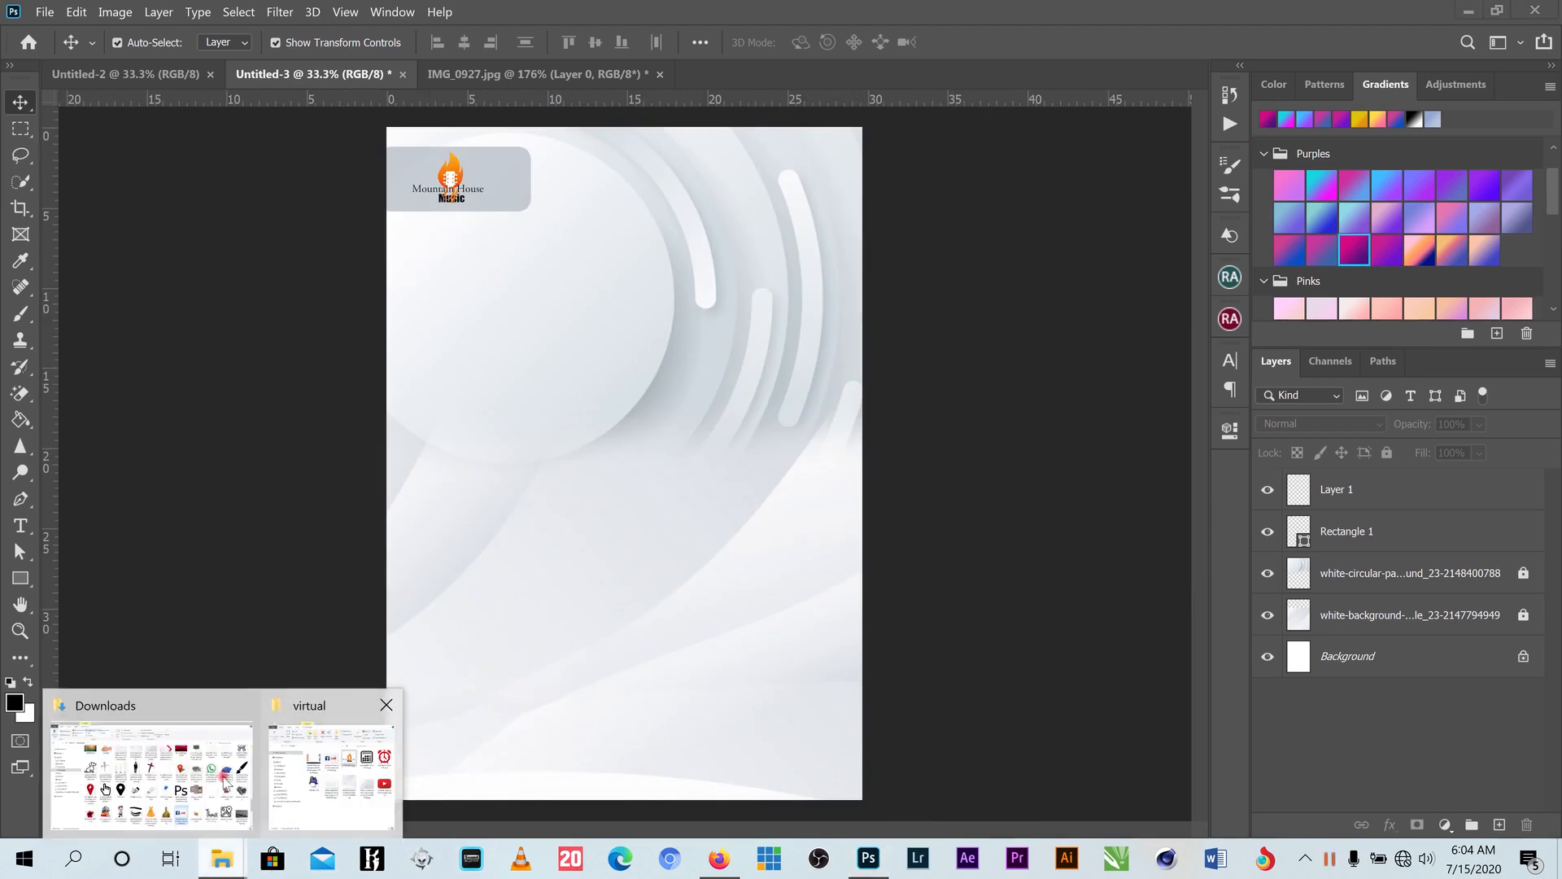
- Minimize Downloads and Photoshop, then drag the colorful-abstract background image toward Photoshop
click(188, 791)
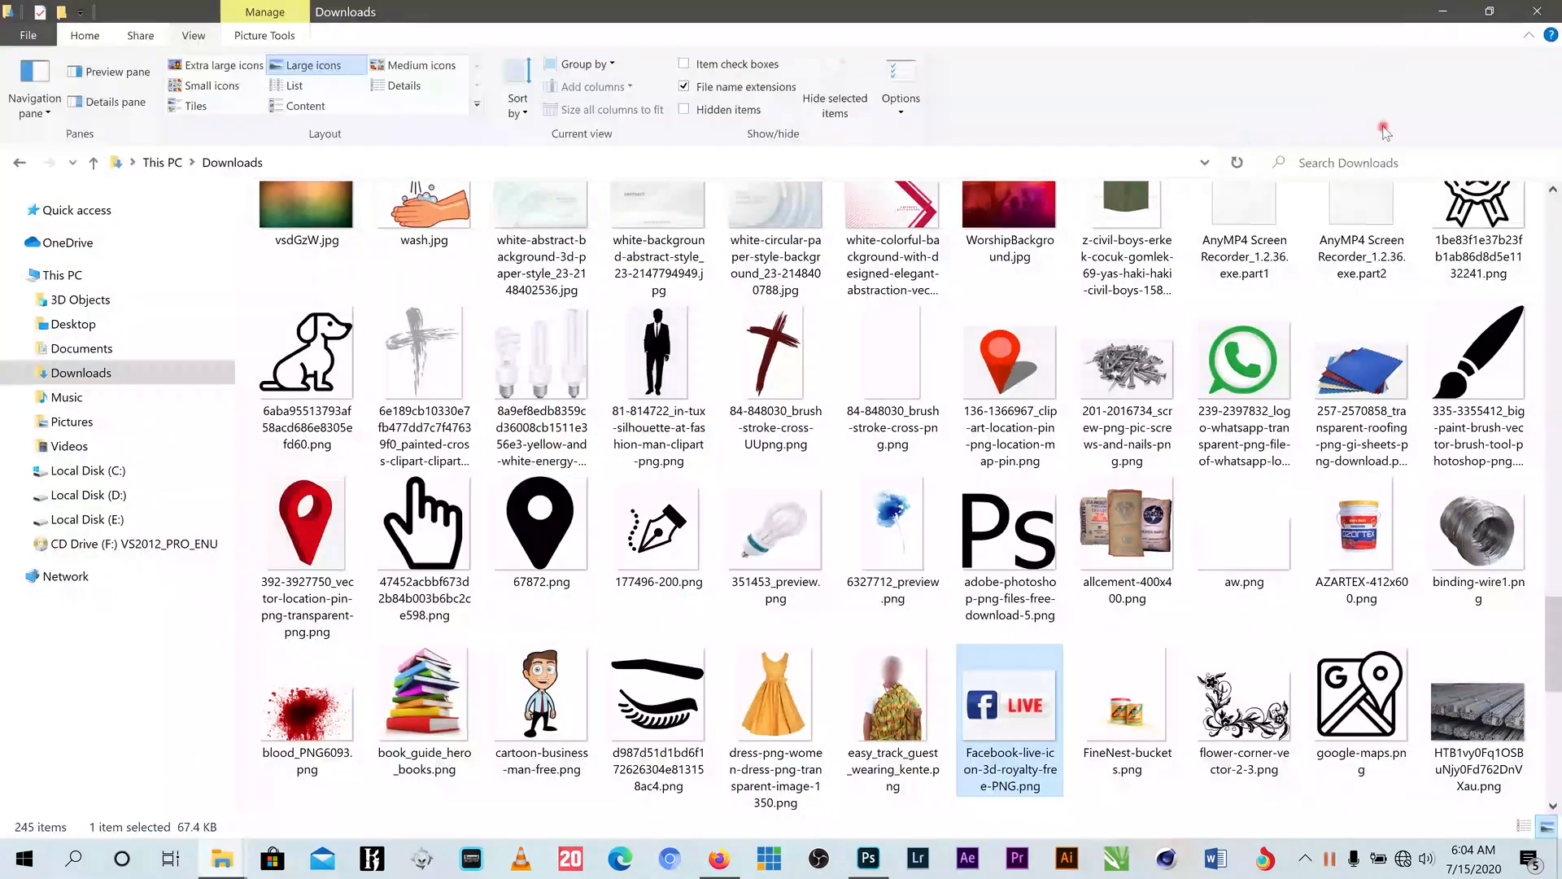
click(1437, 15)
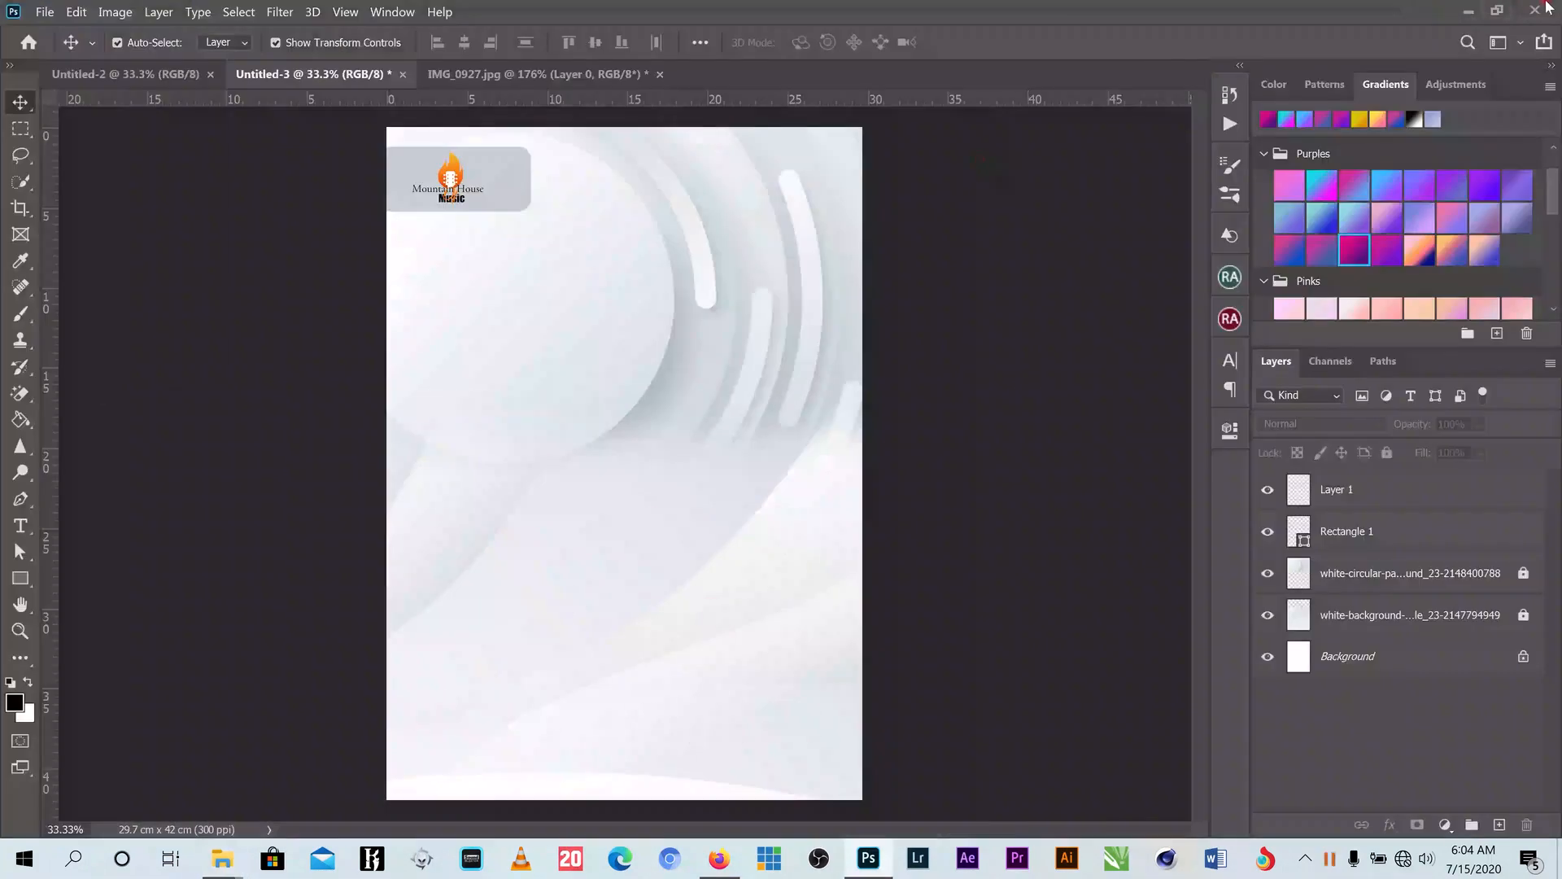
click(1469, 8)
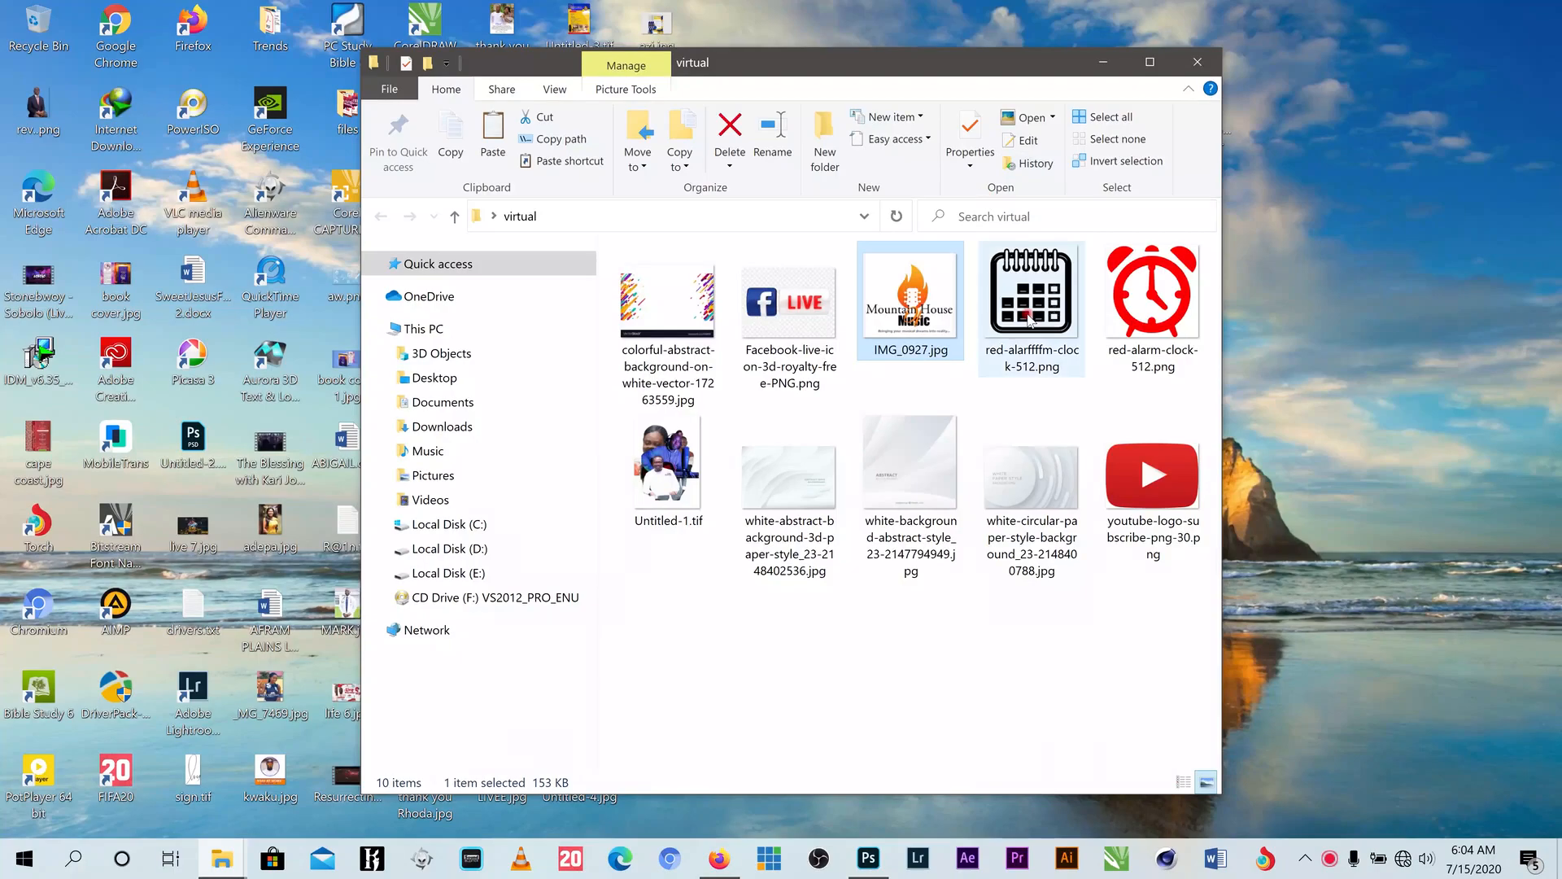
click(663, 303)
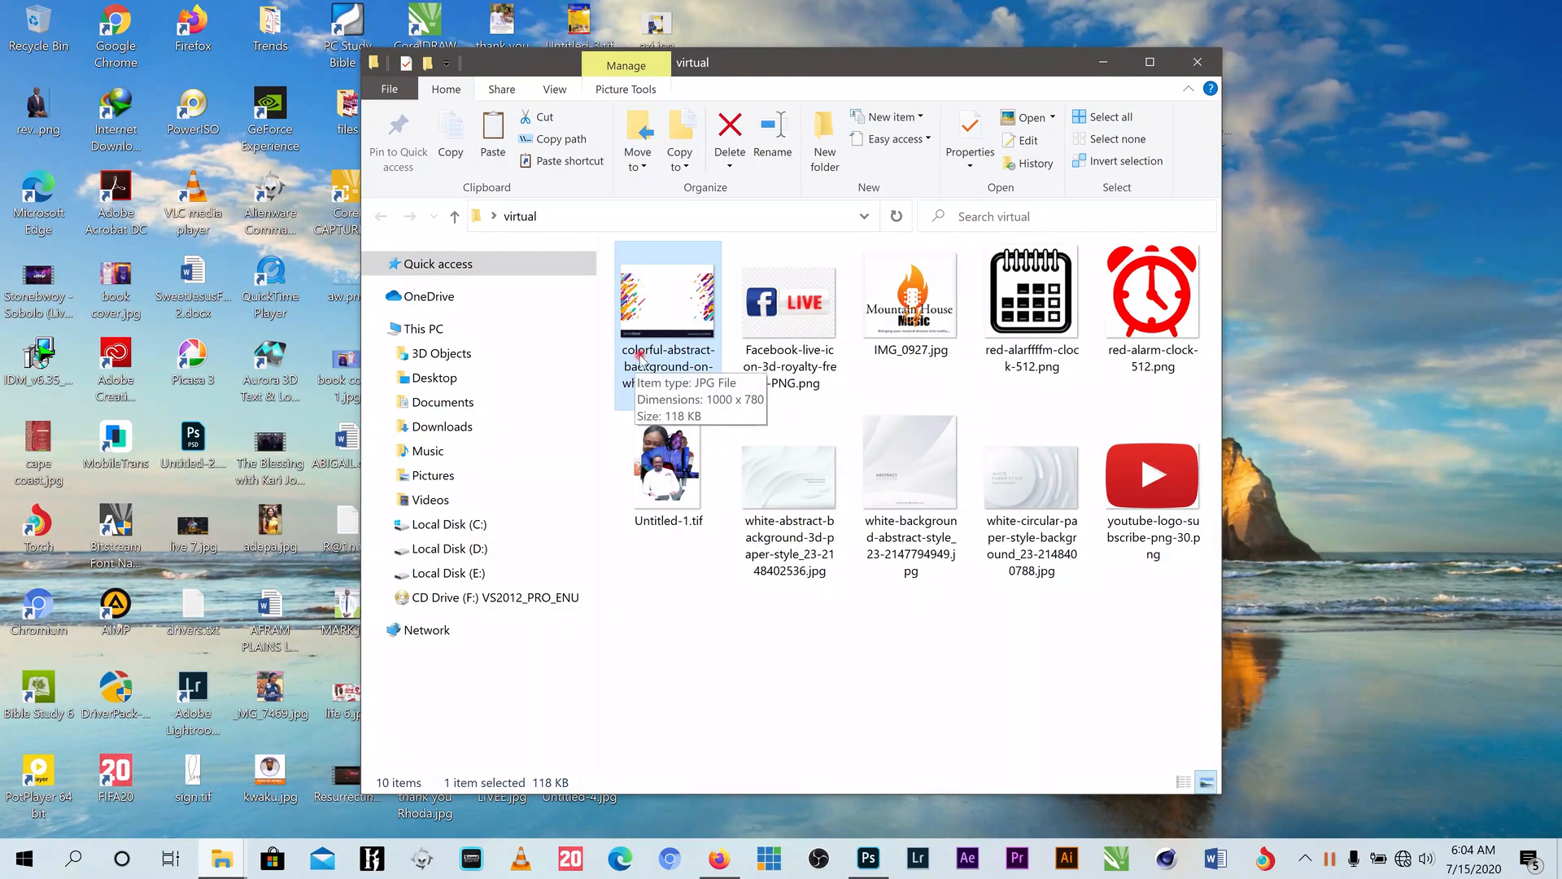
drag(672, 309, 918, 452)
- Place and commit the colorful abstract image, nudge it upward, and run Select > Subject
drag(938, 199, 937, 199)
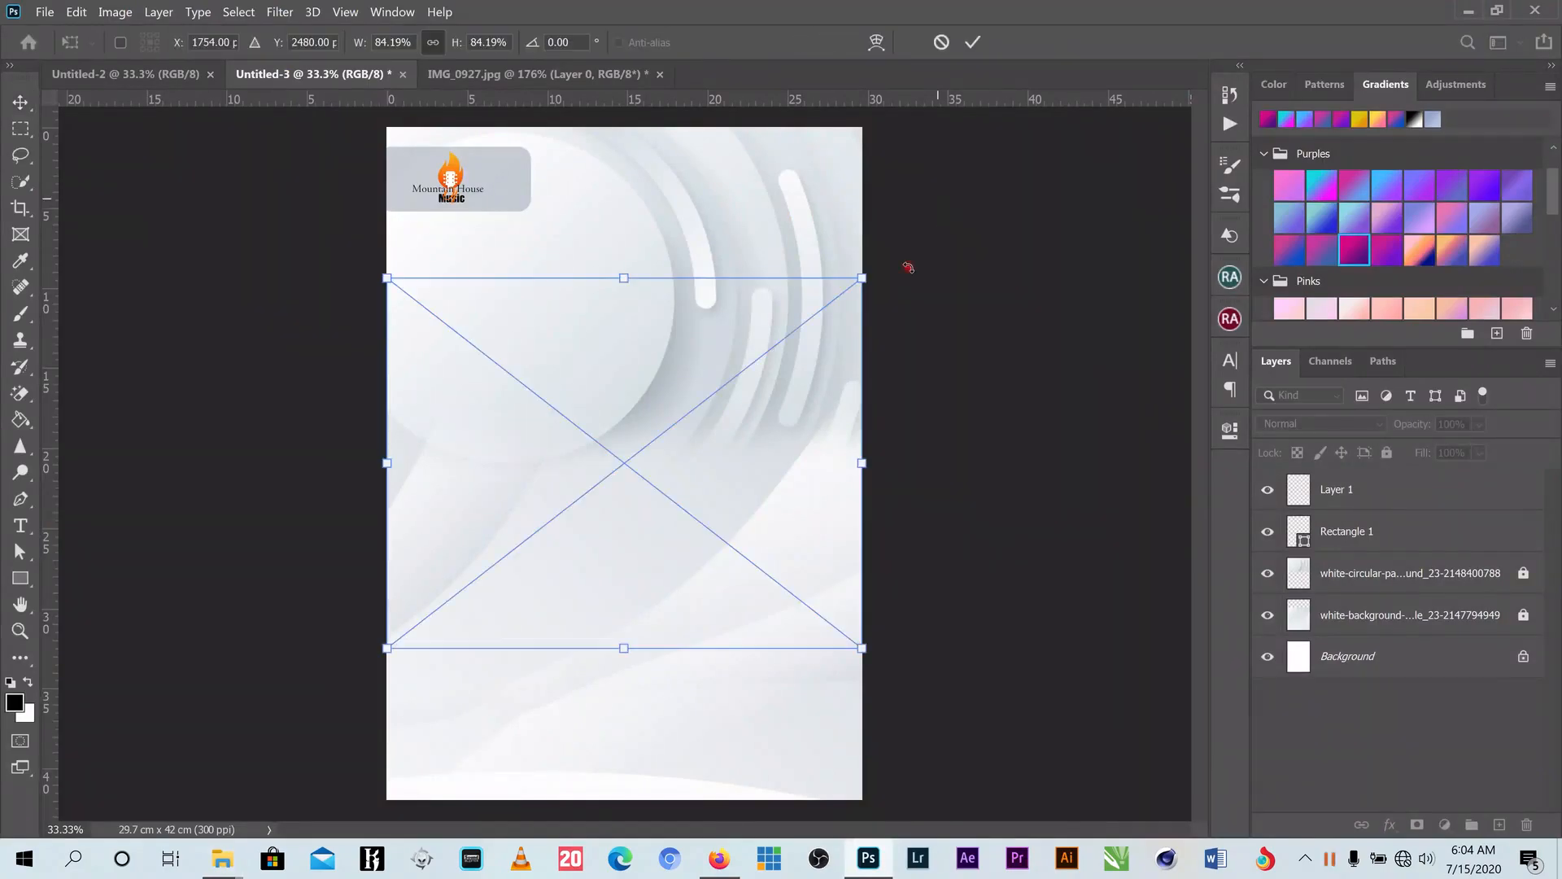
click(973, 42)
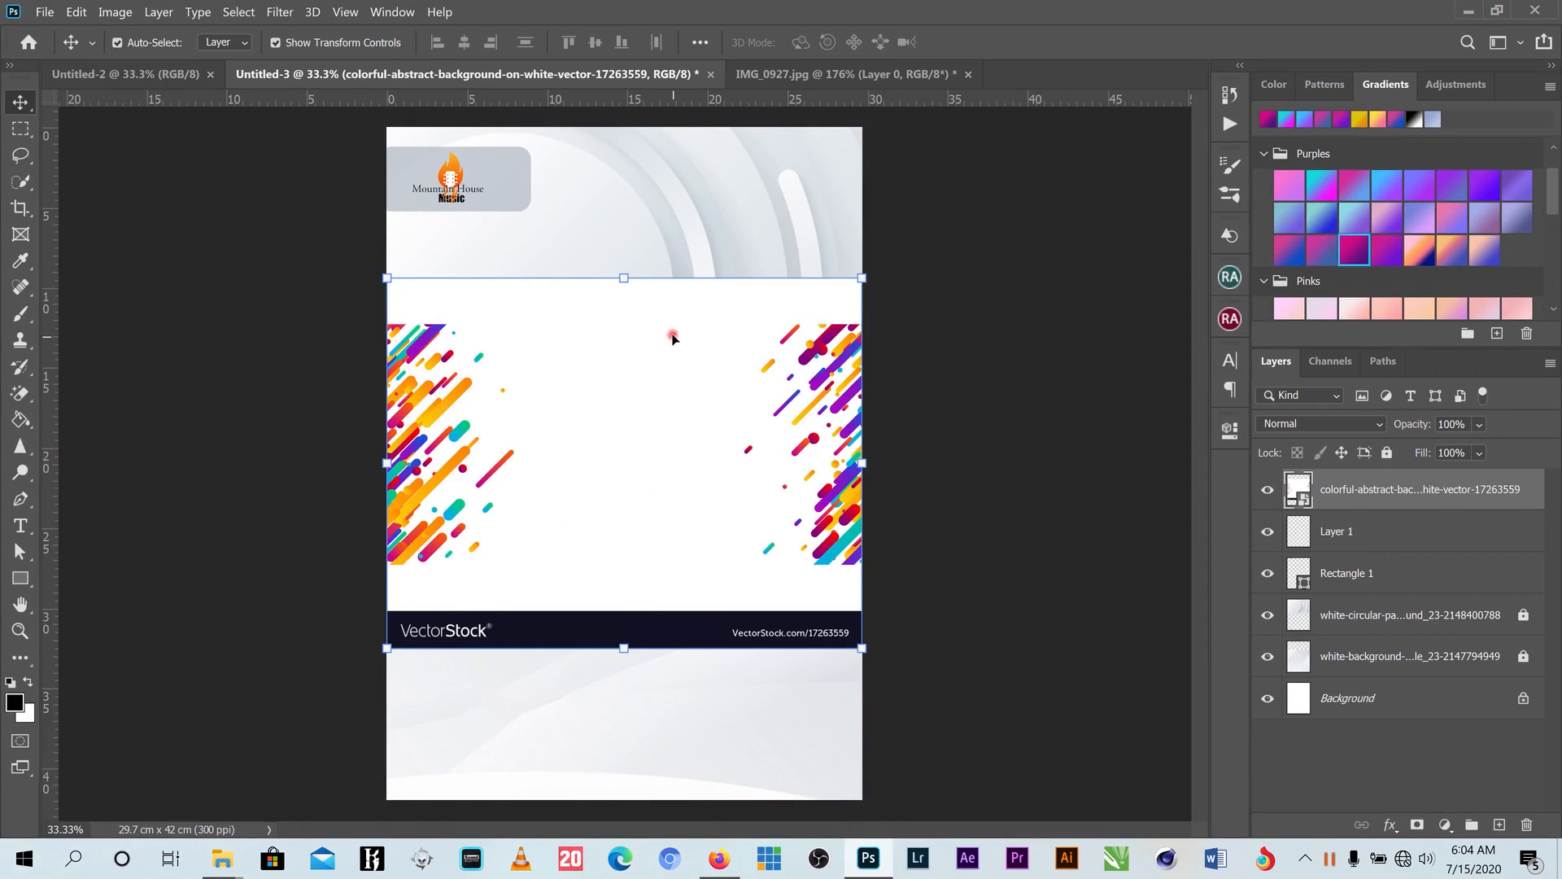
drag(672, 339, 689, 316)
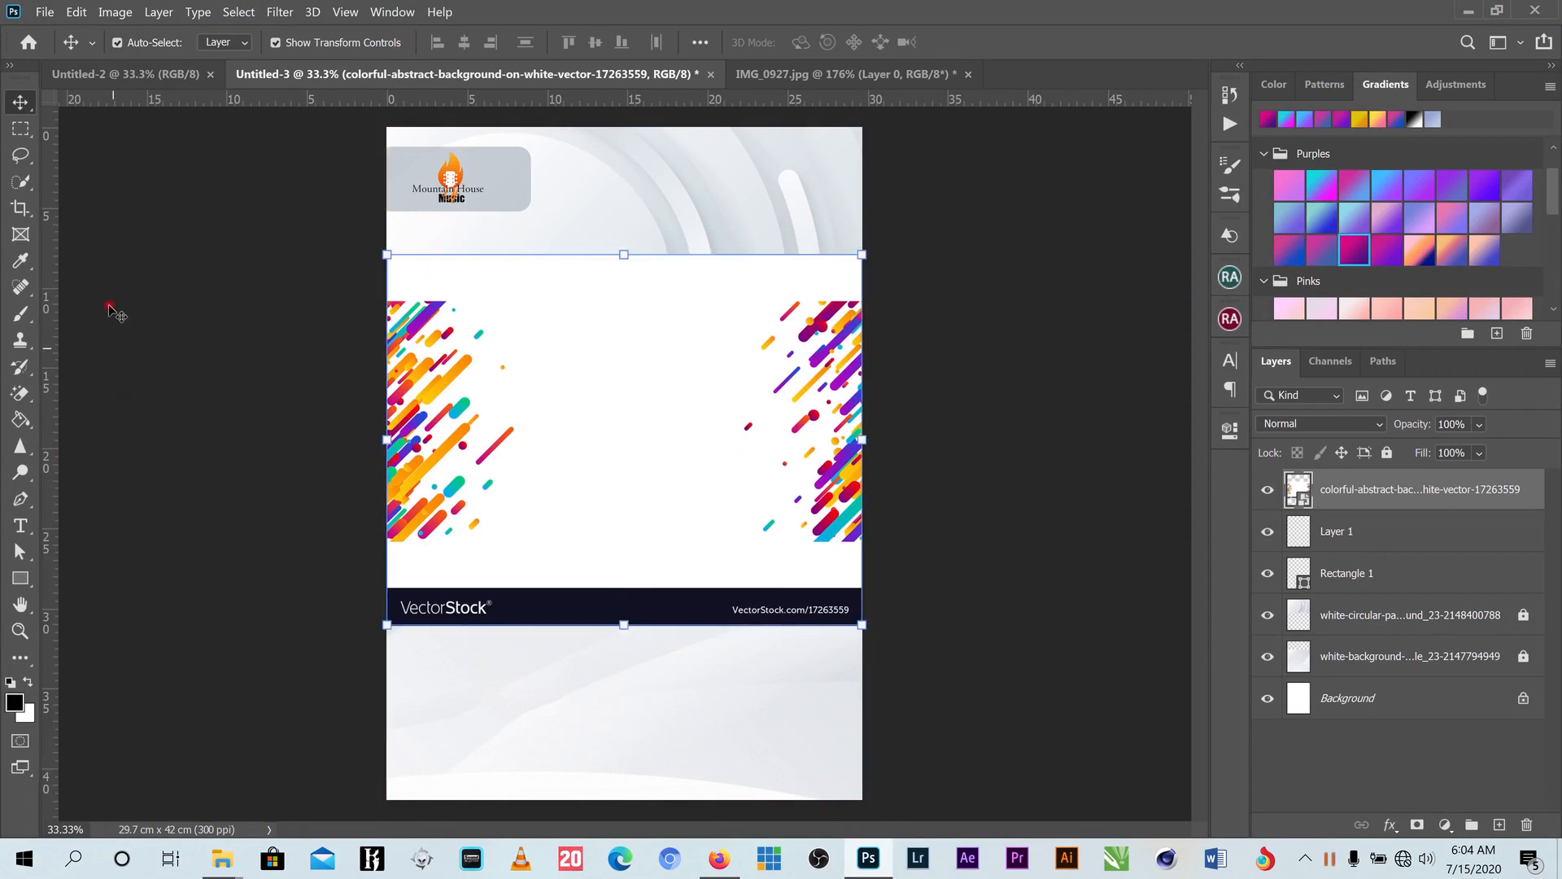
click(237, 12)
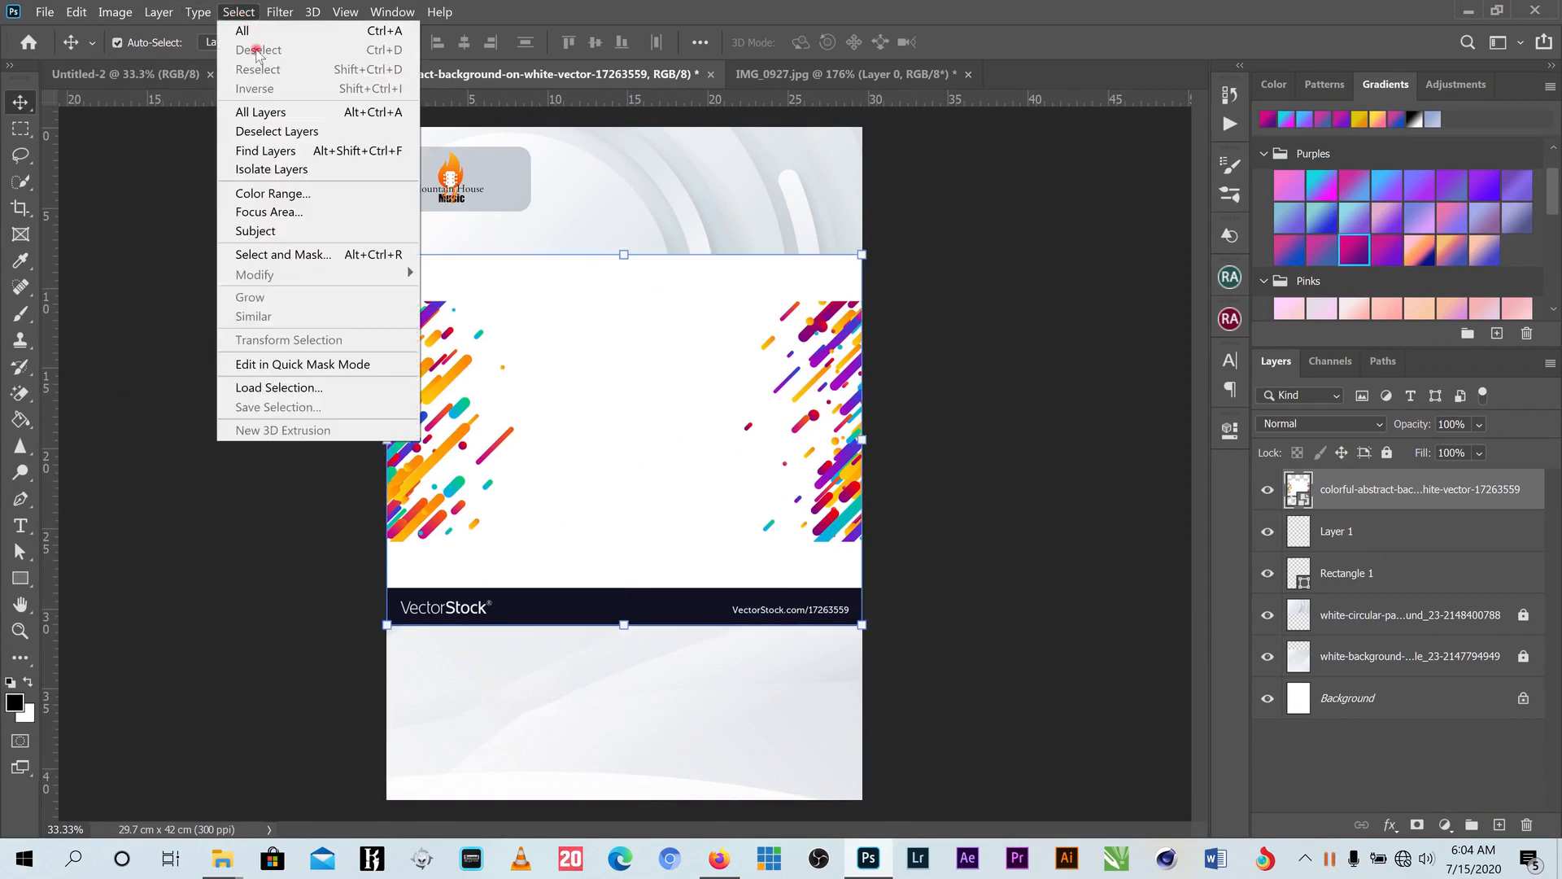
click(272, 230)
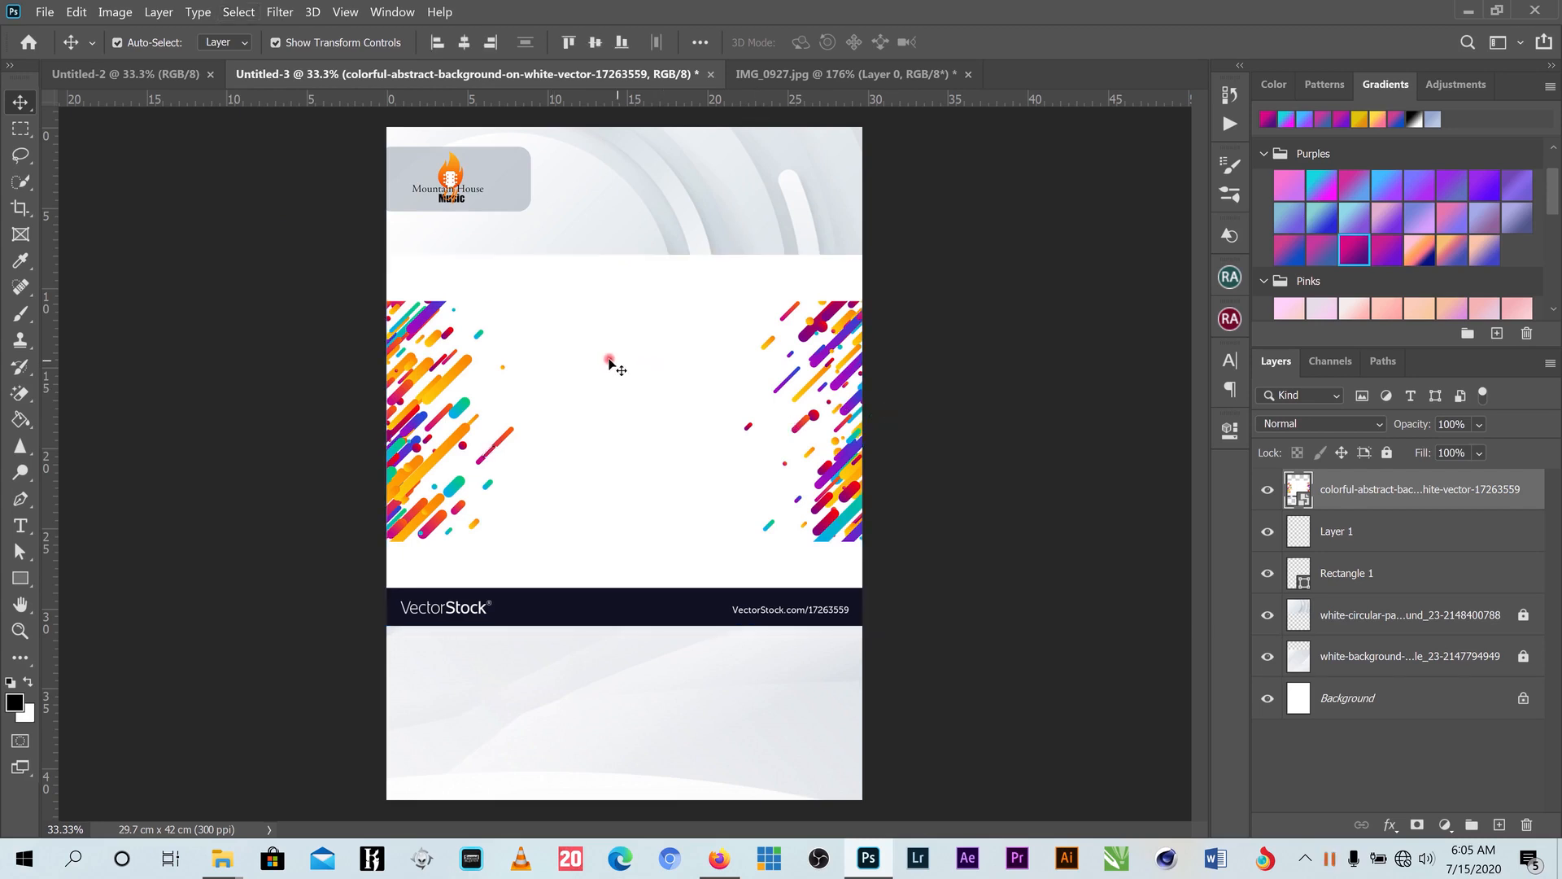
- Nudge the colorful abstract image and rasterize its layer
mouse_move(592, 354)
mouse_down()
mouse_move(548, 319)
mouse_move(610, 339)
mouse_move(595, 359)
mouse_up()
key(ctrl+semicolon)
click(20, 393)
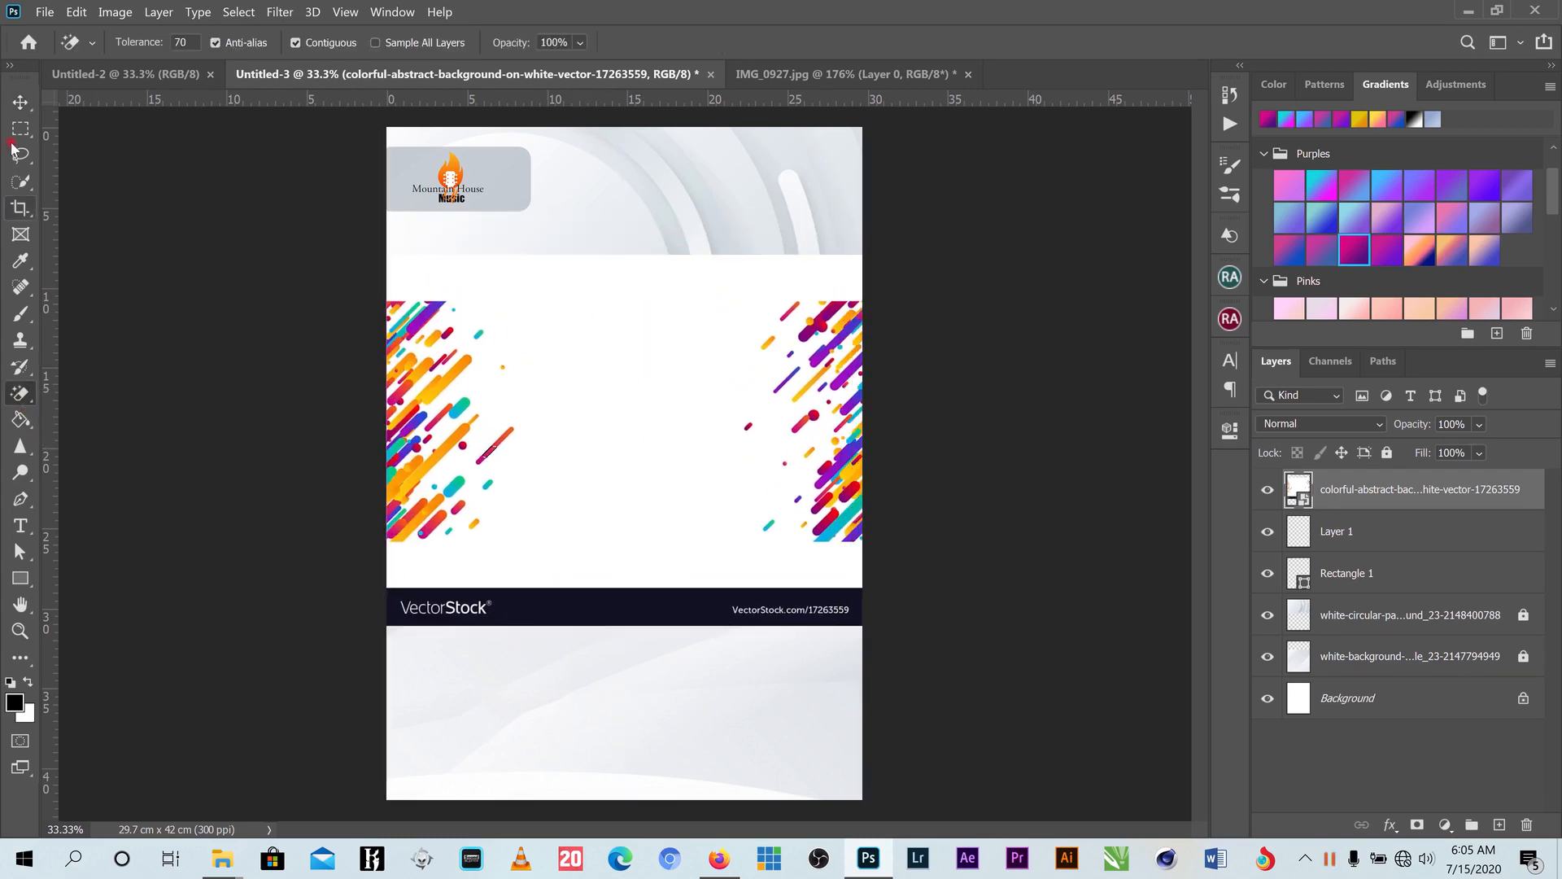
click(21, 102)
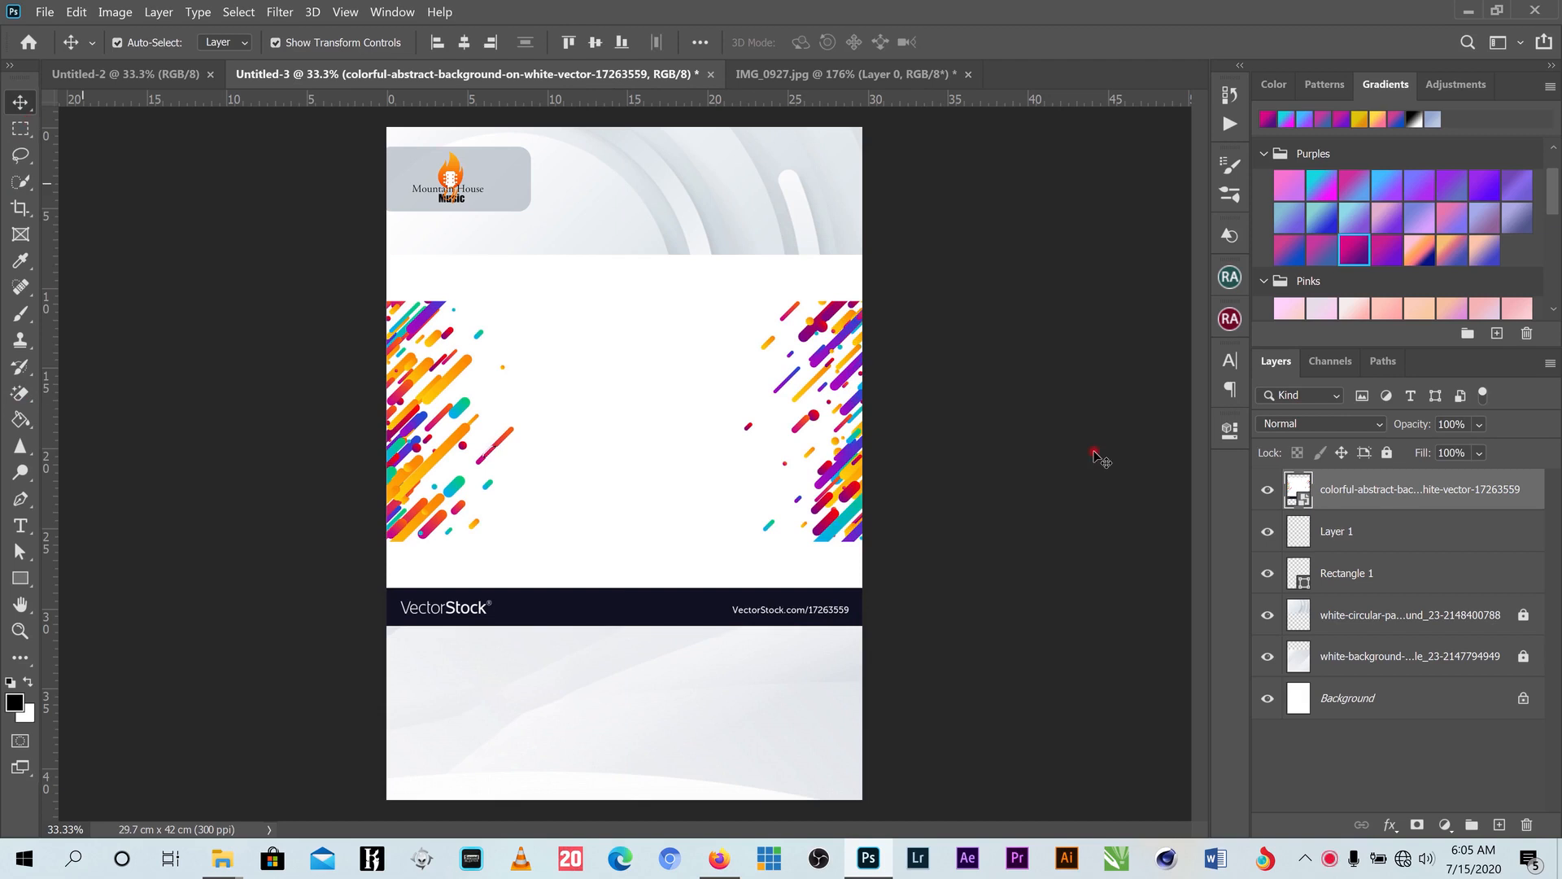
right_click(1353, 494)
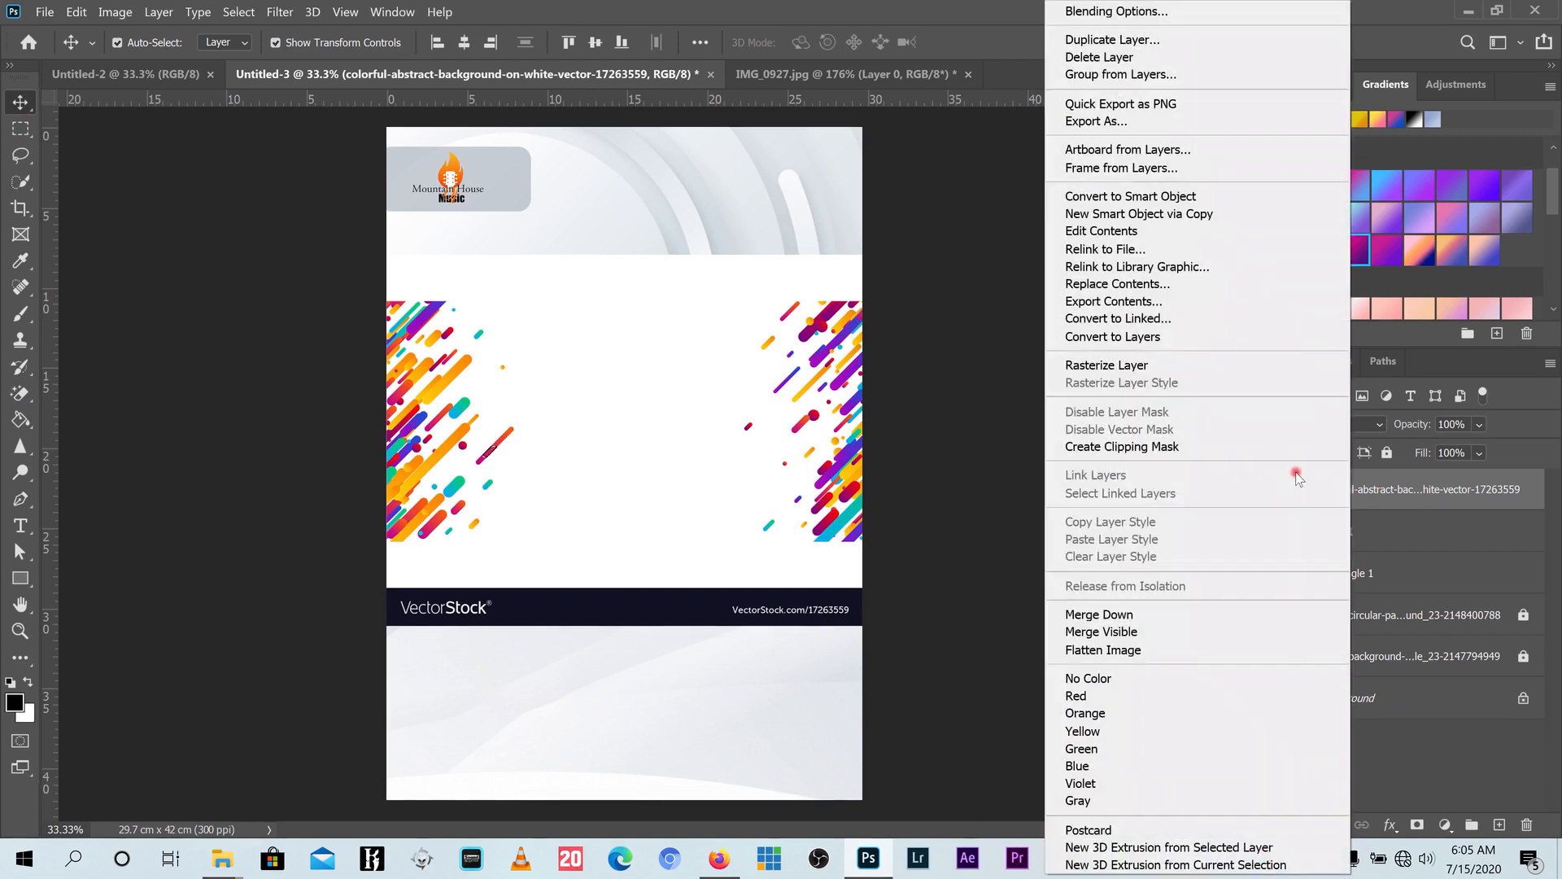
click(1126, 368)
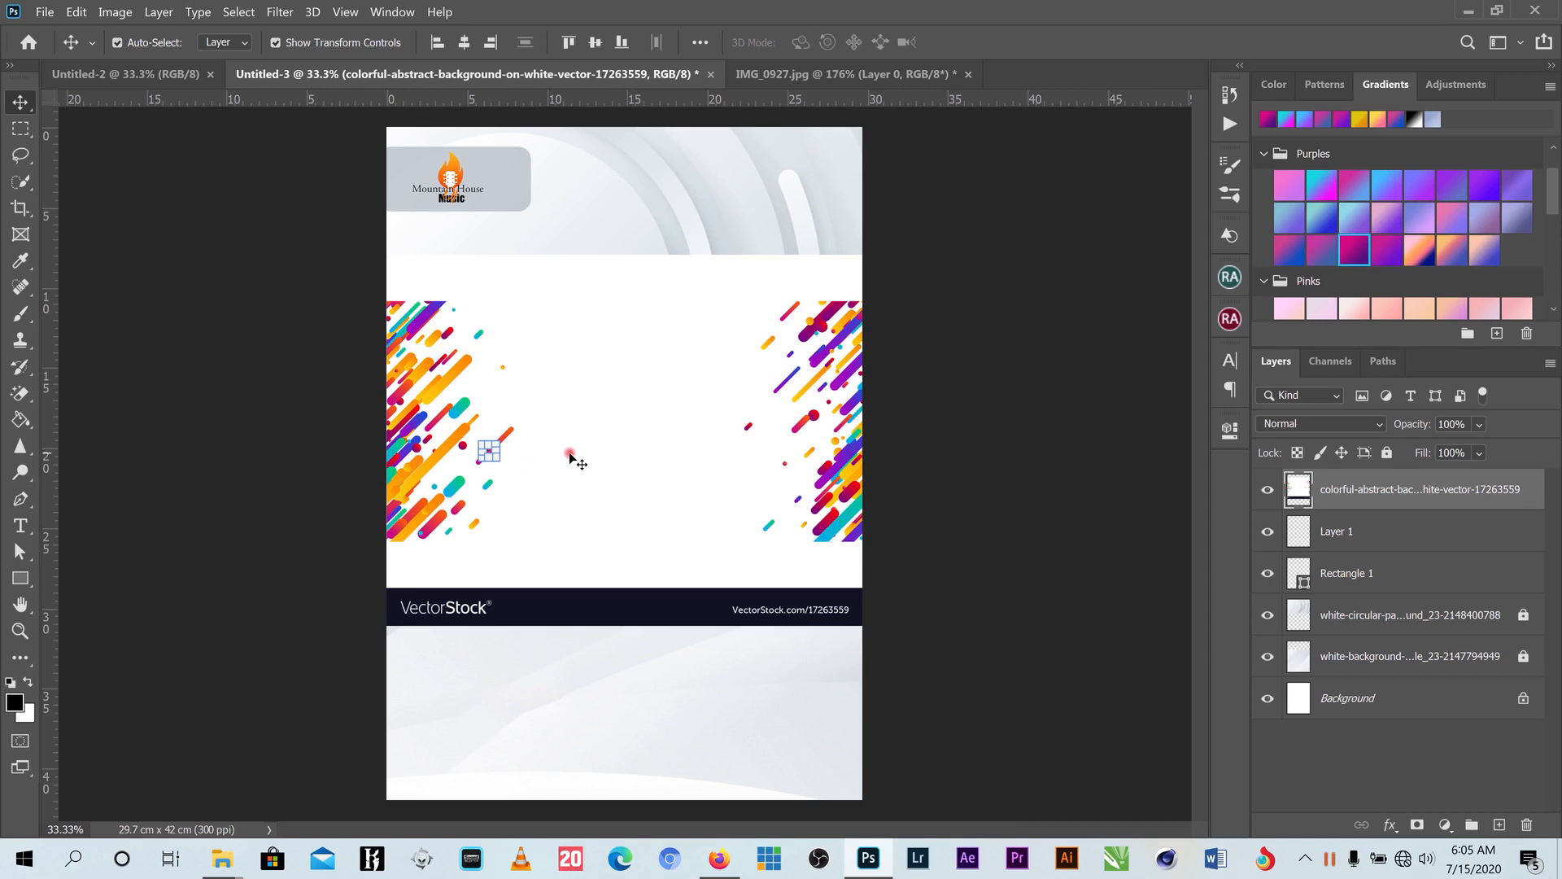
- Erase the colorful layer's white middle with the Magic Eraser
click(20, 129)
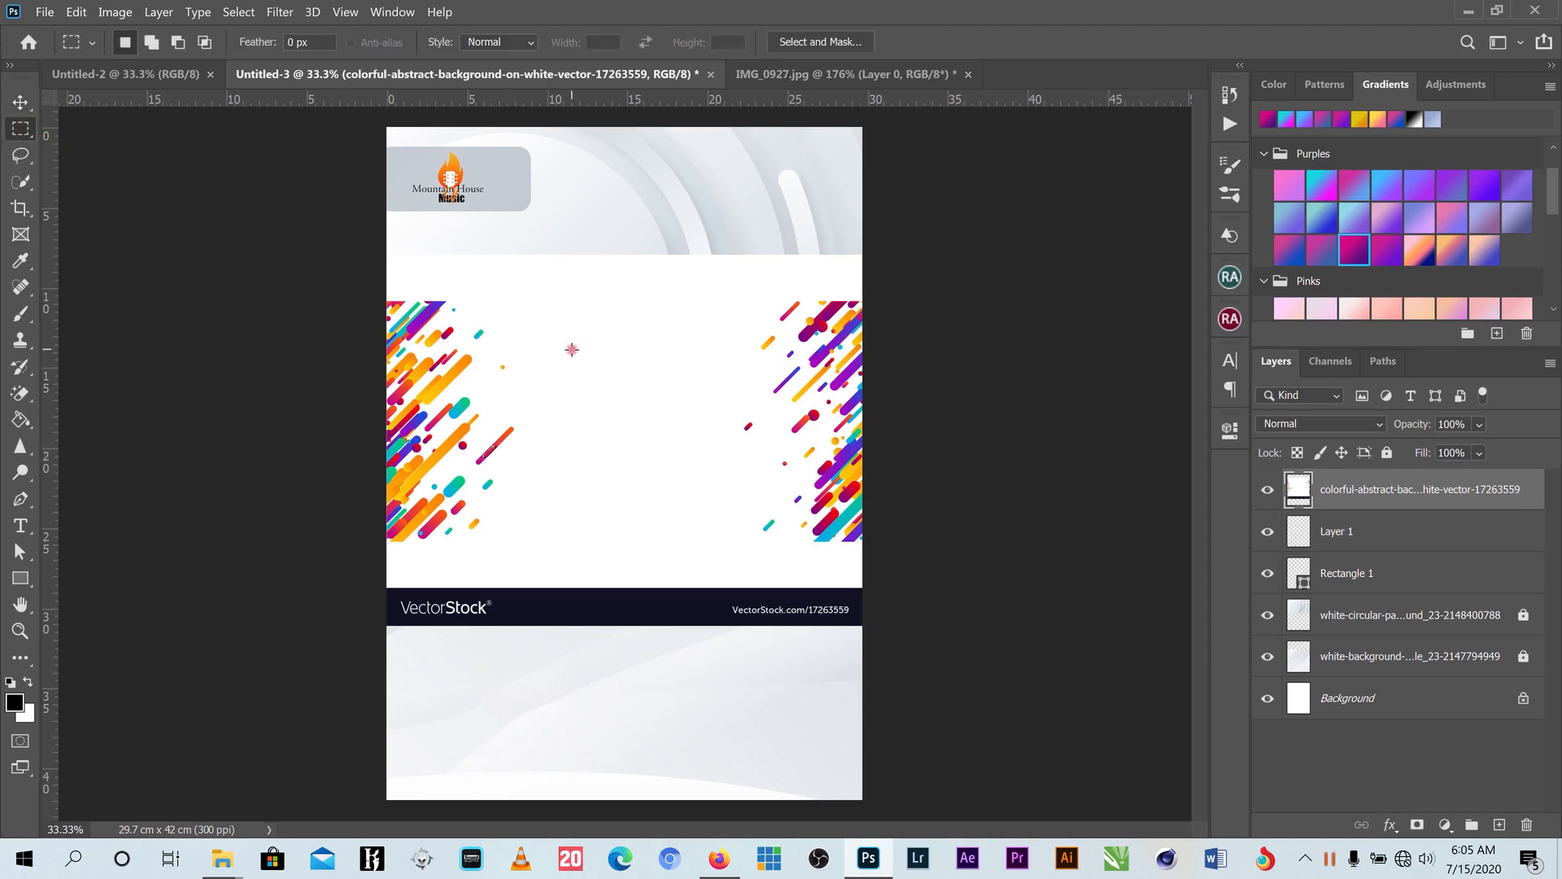
click(21, 102)
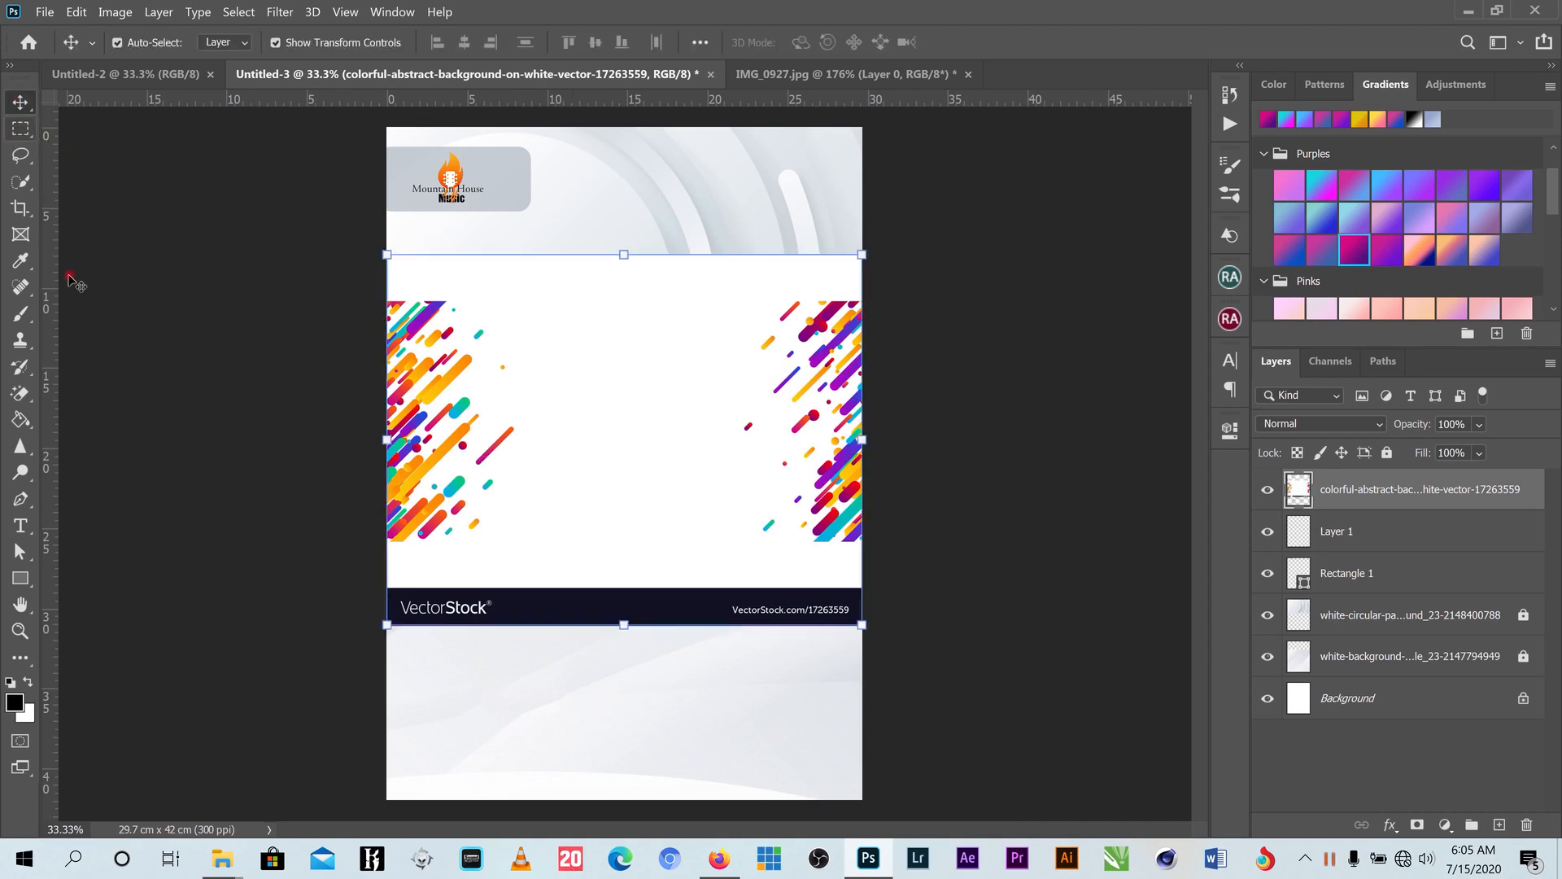
click(22, 397)
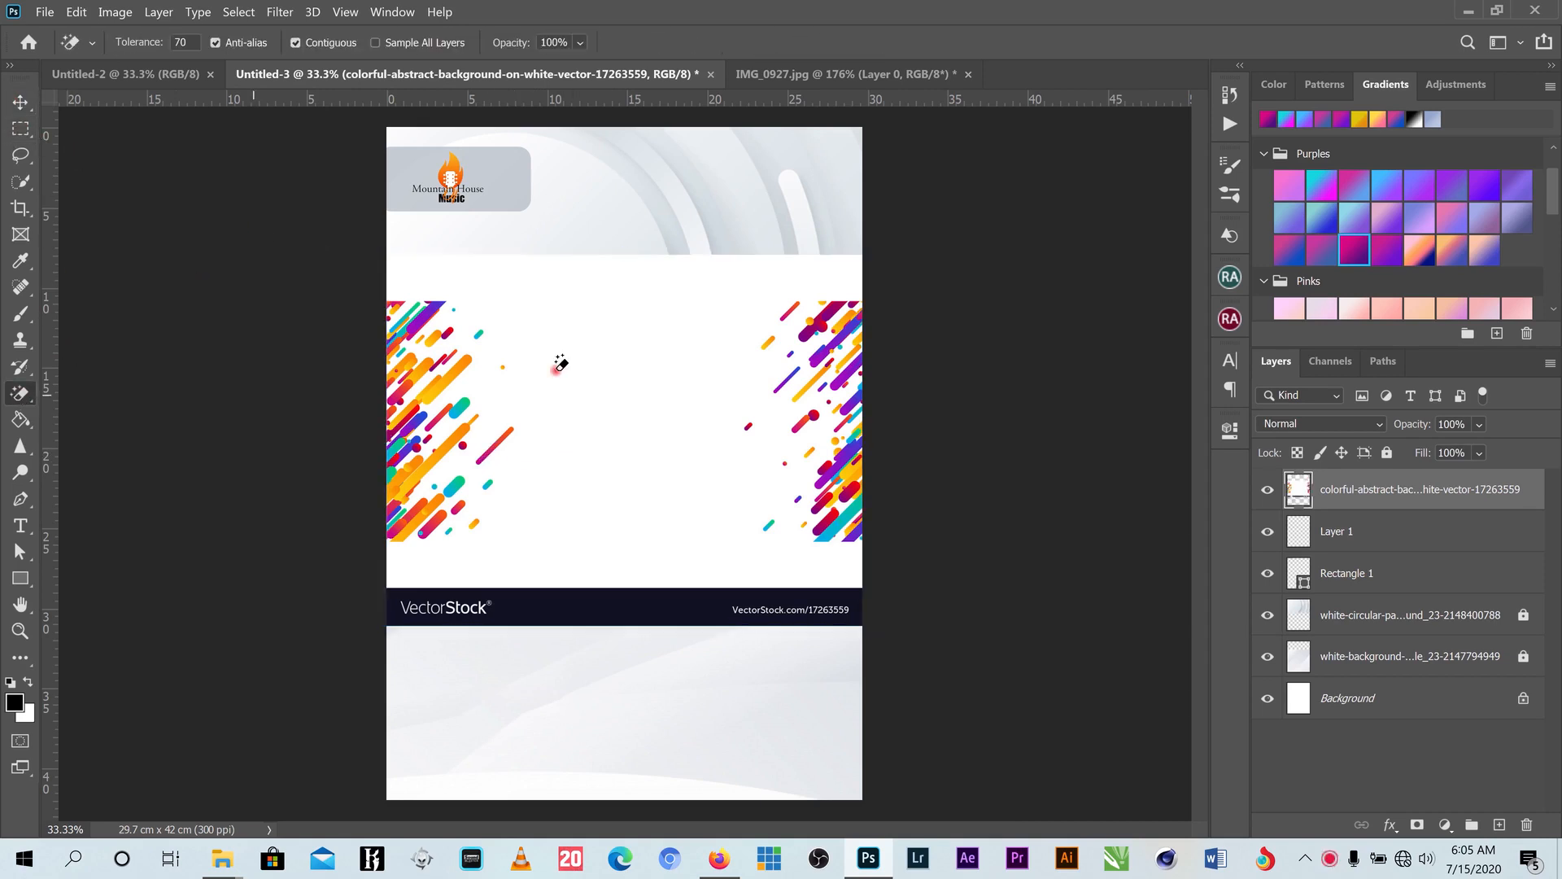
click(600, 365)
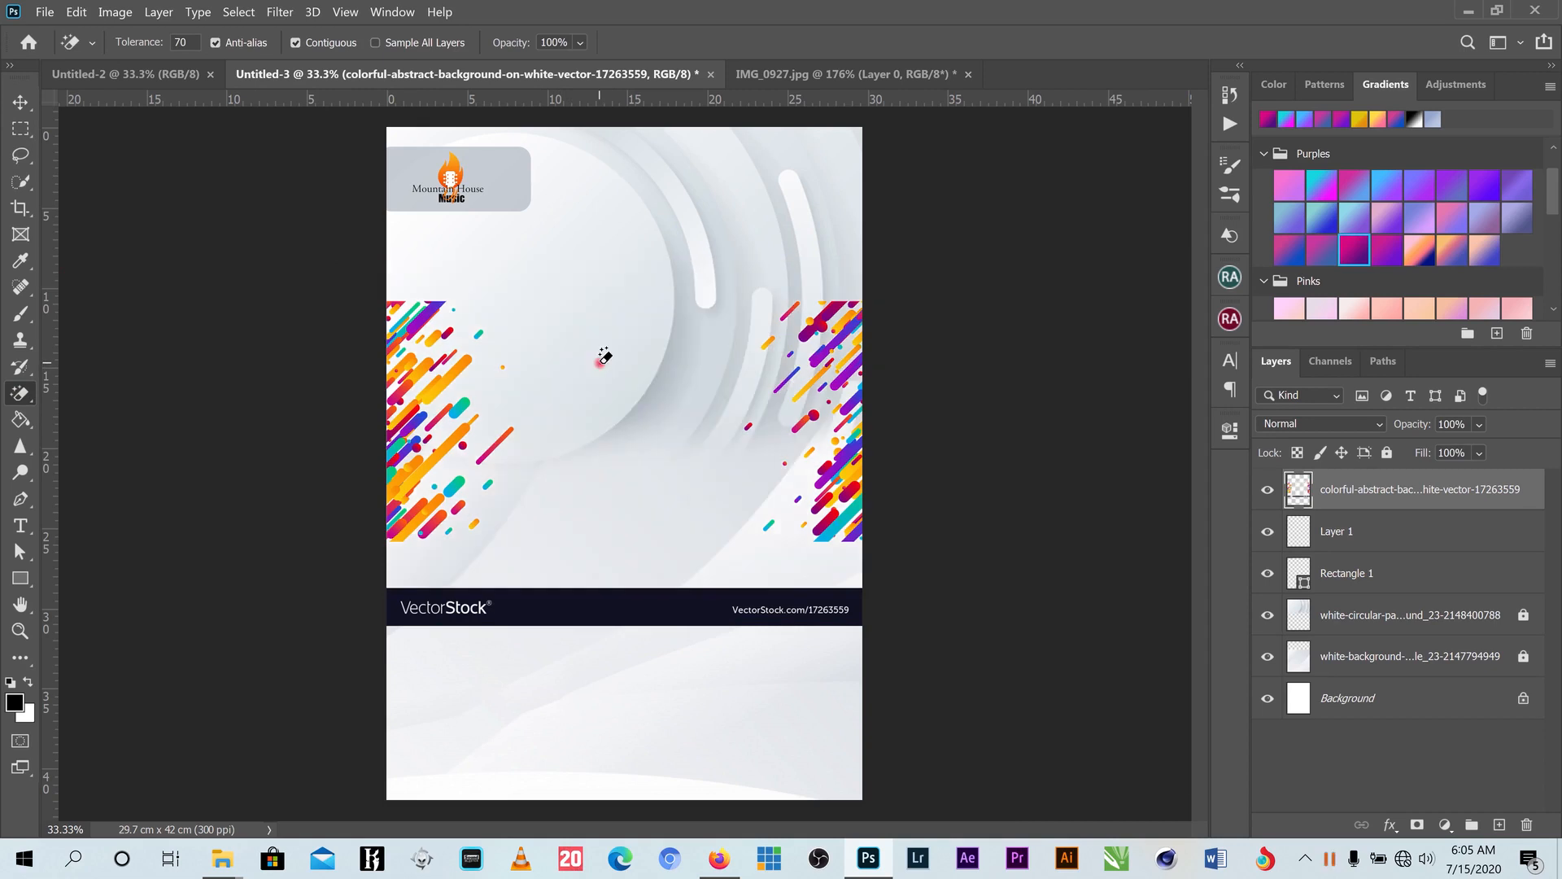
click(20, 102)
- Nudge the colourful layer up and delete the VectorStock banner strip
drag(835, 356, 836, 333)
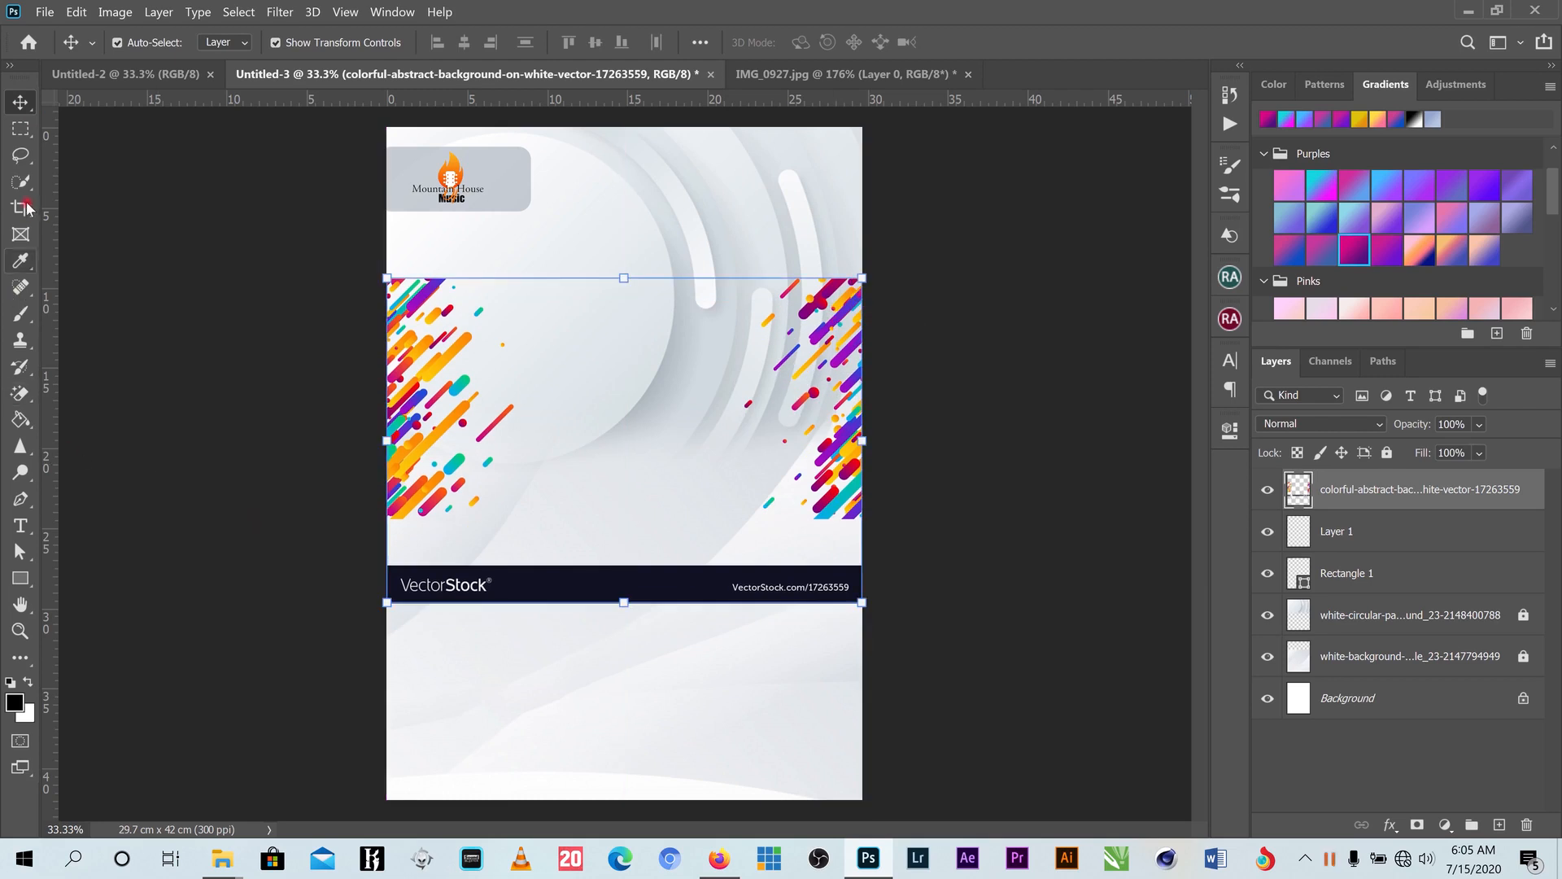
click(20, 129)
drag(351, 543, 966, 644)
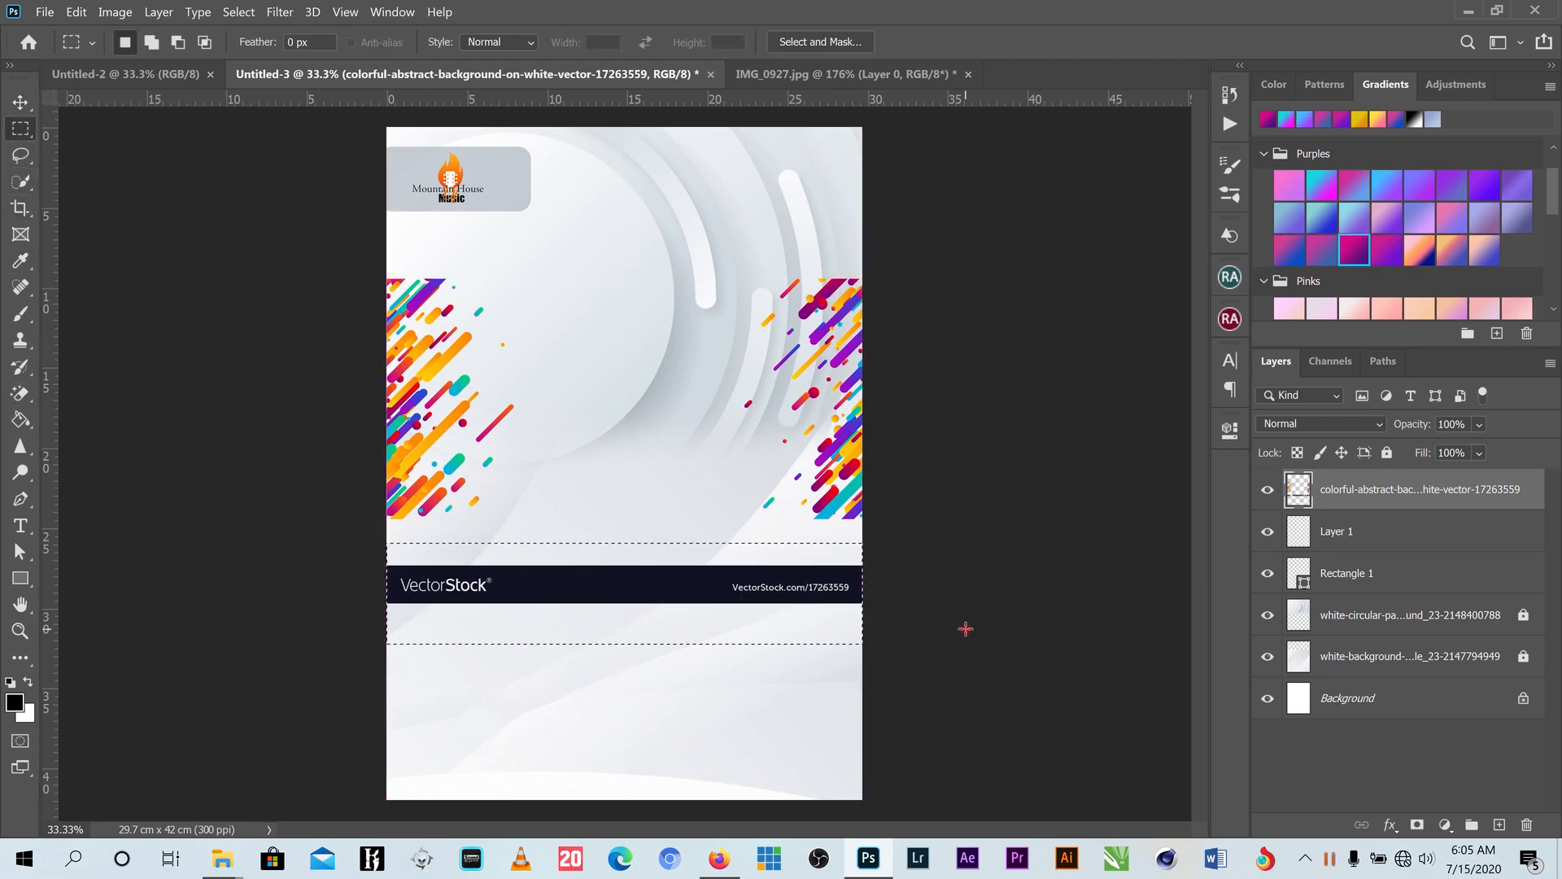
key(Delete)
click(642, 348)
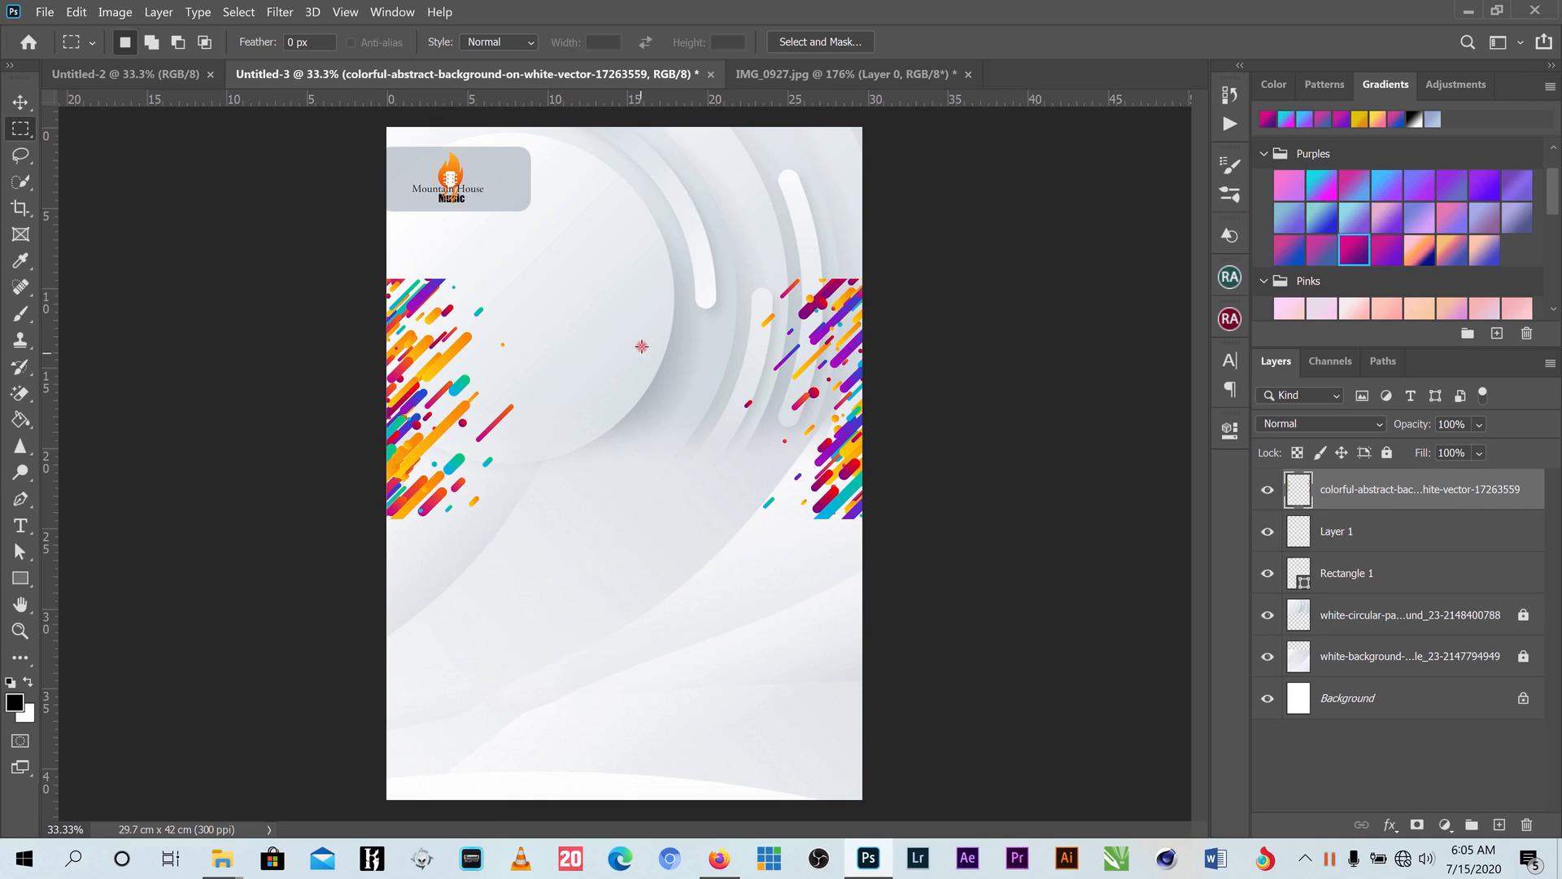
- Shift the colourful graphics 2.69 cm right and marquee the left streak graphic
click(18, 103)
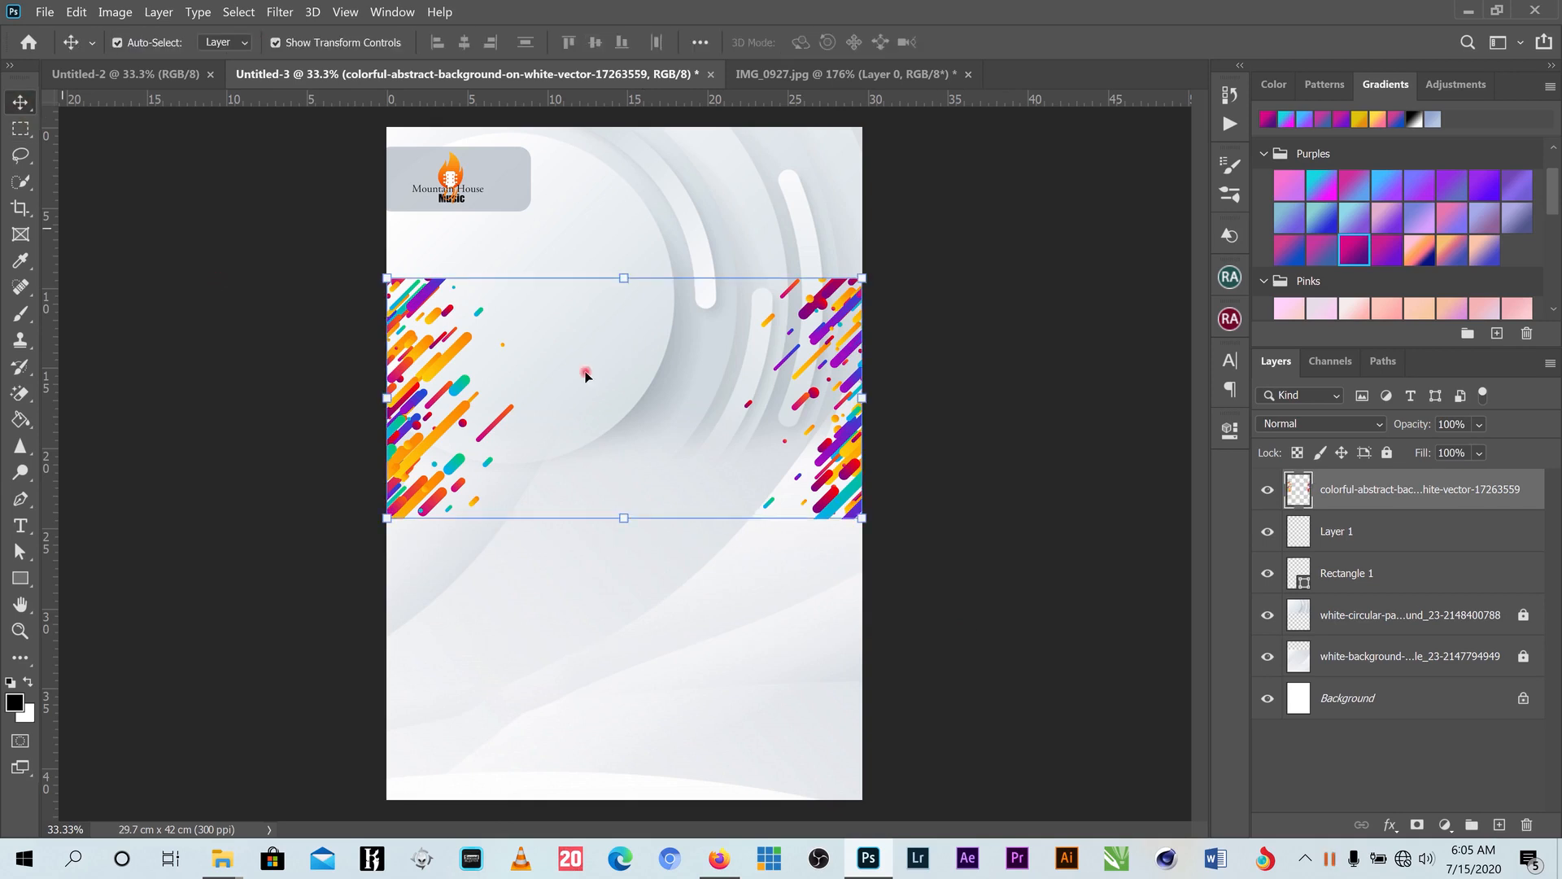
click(20, 127)
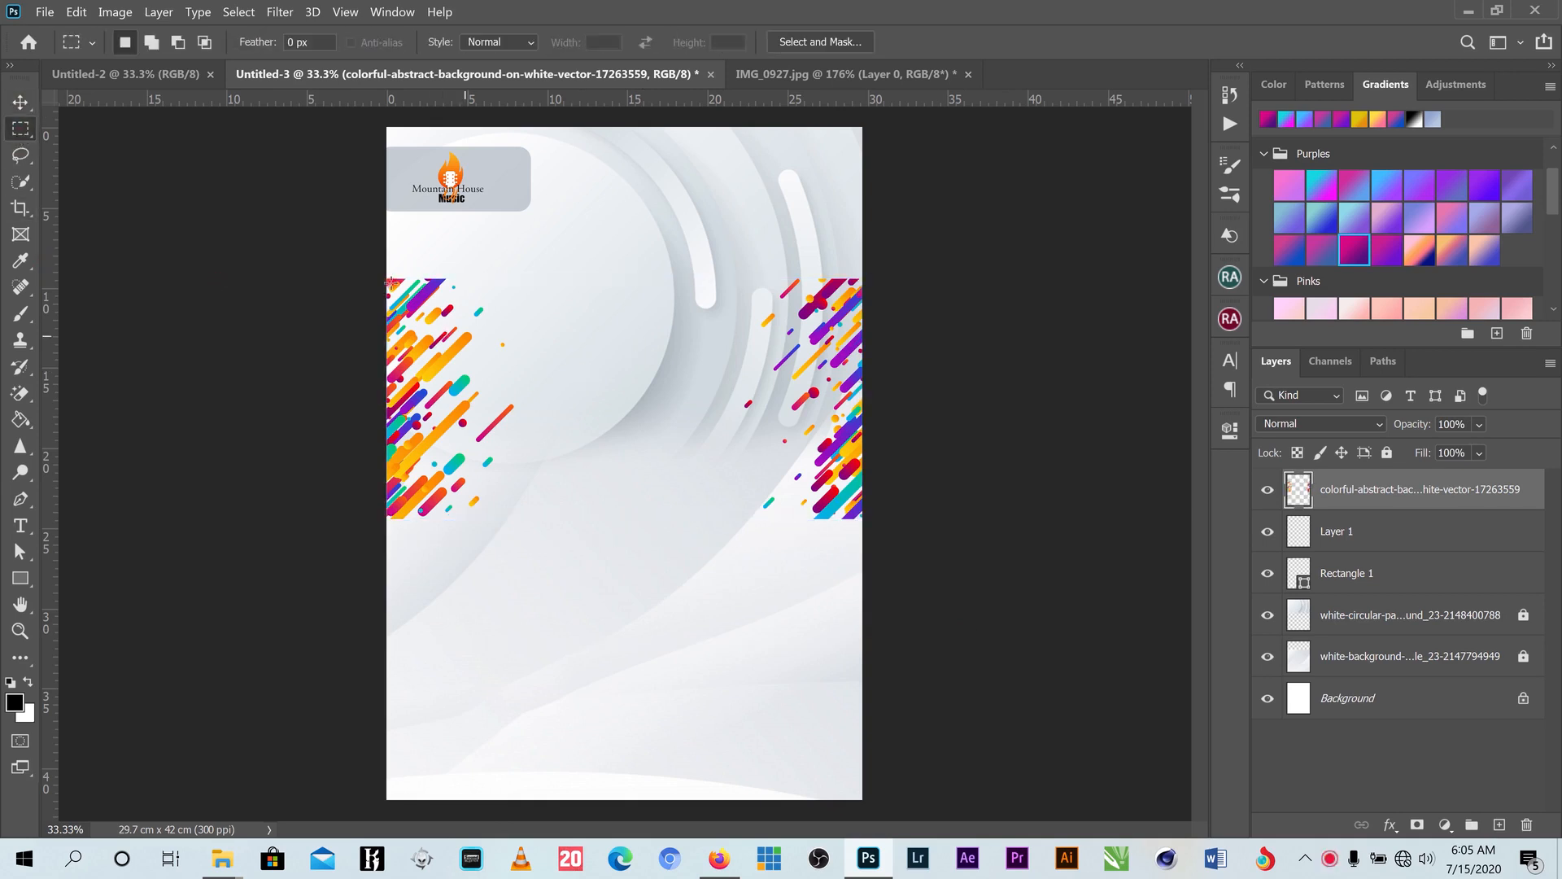
click(18, 103)
drag(423, 307, 465, 308)
click(18, 128)
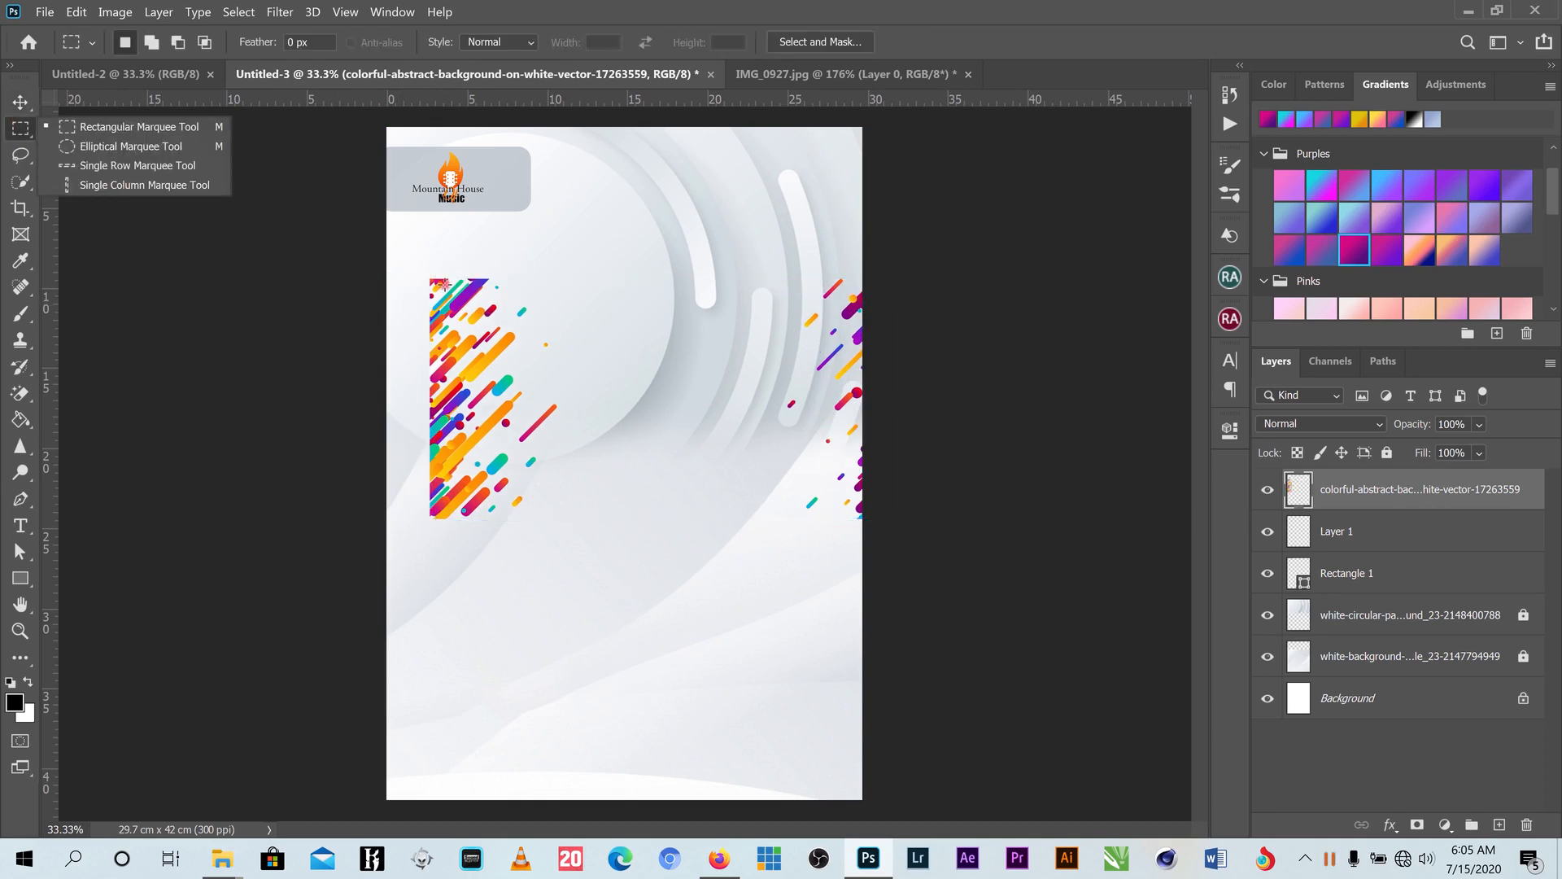
drag(392, 258, 608, 566)
- Cut the left streaks to Layer 2 via Layer Via Cut and move the right streaks top-right
right_click(492, 352)
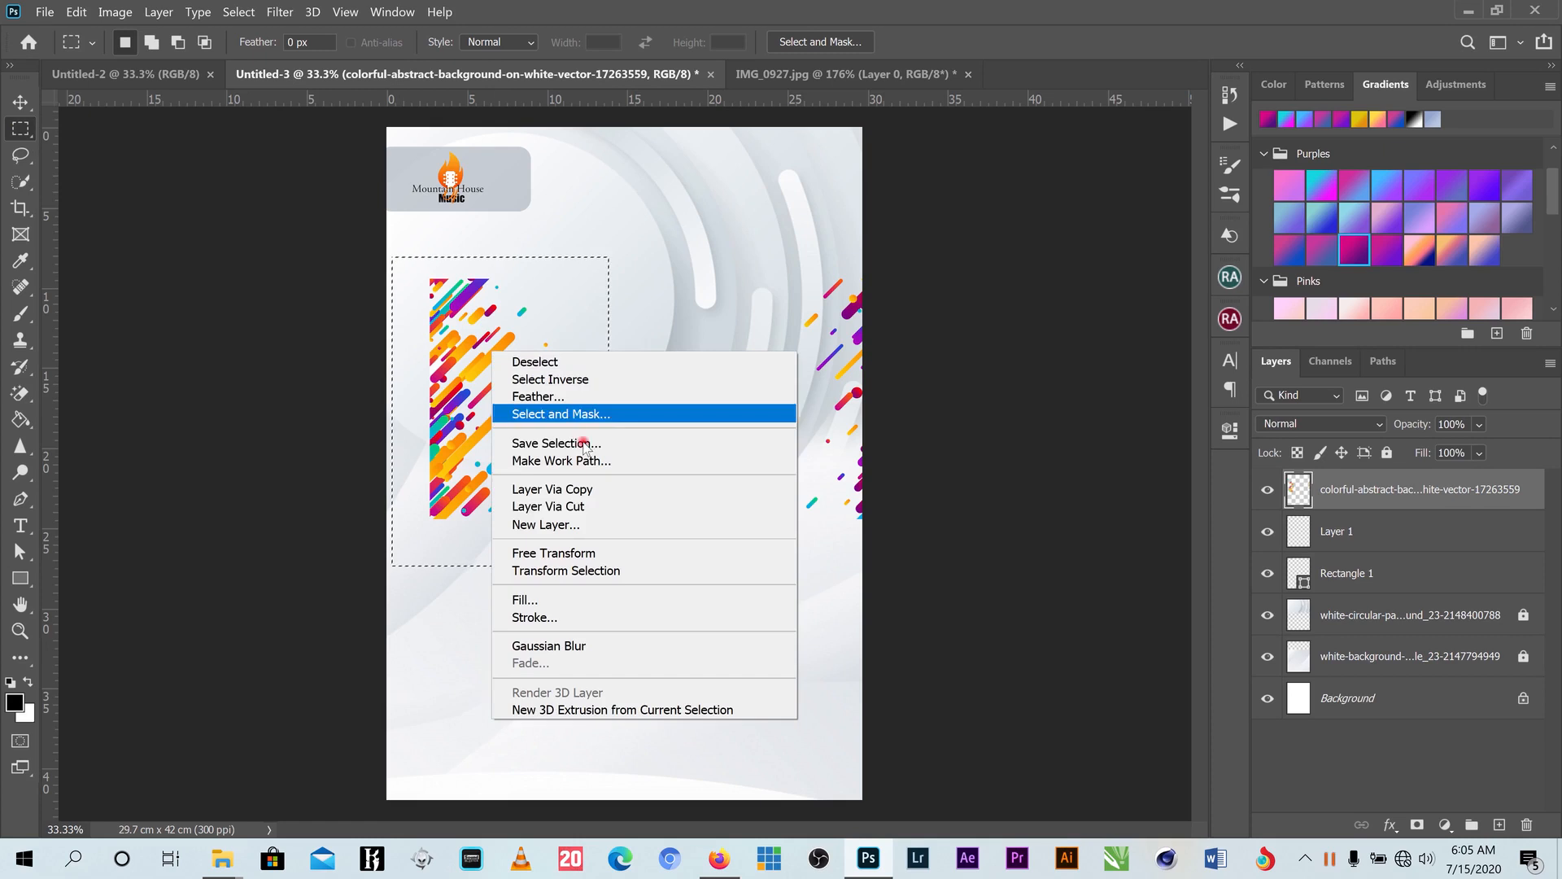
click(581, 507)
click(20, 102)
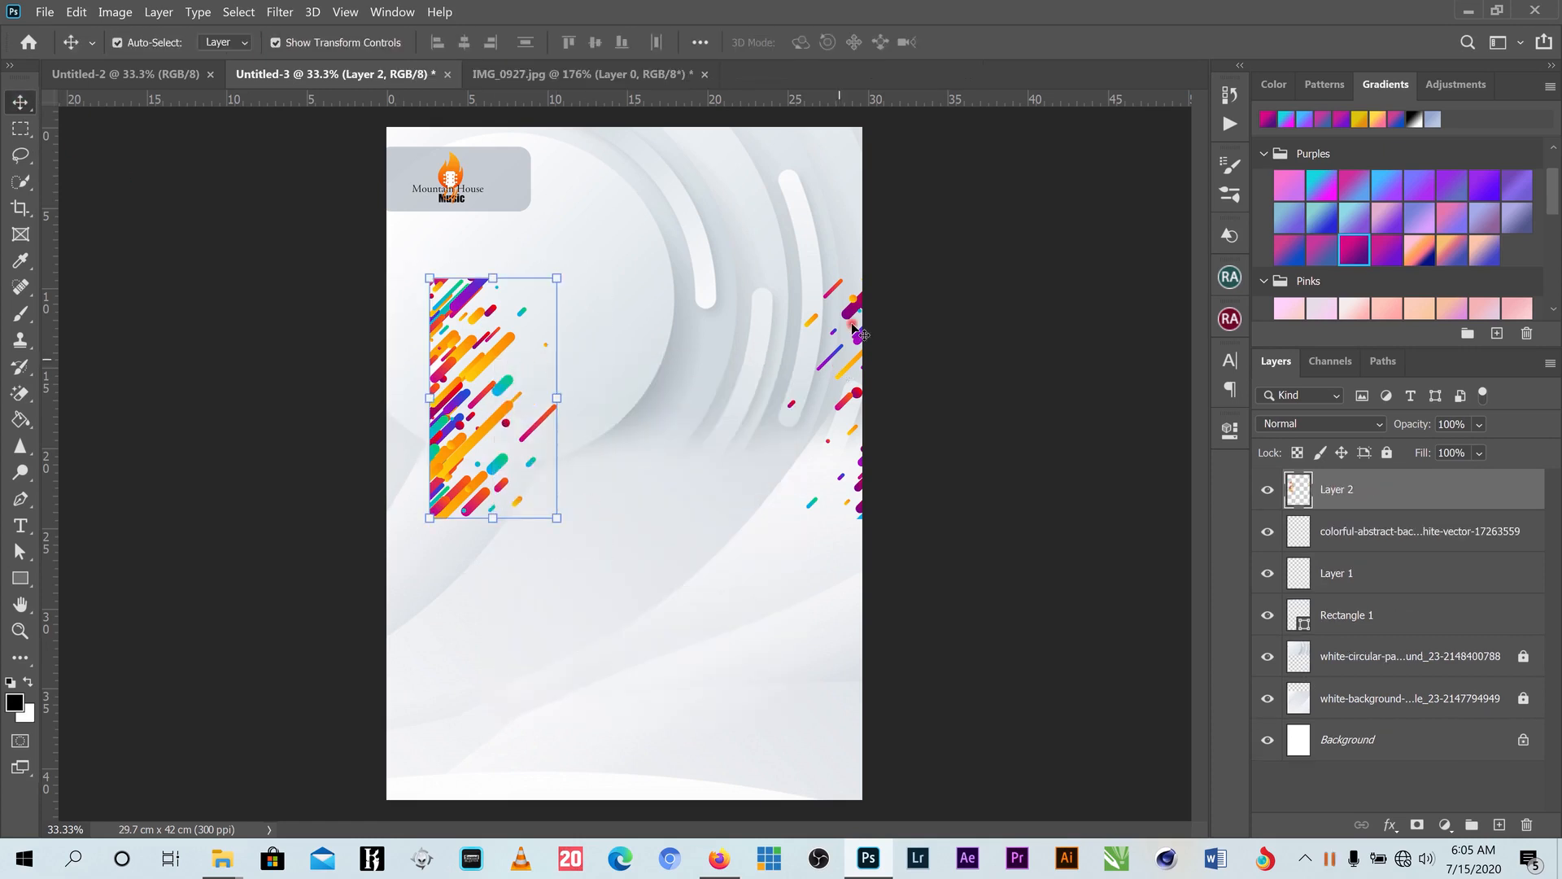
drag(856, 333, 830, 195)
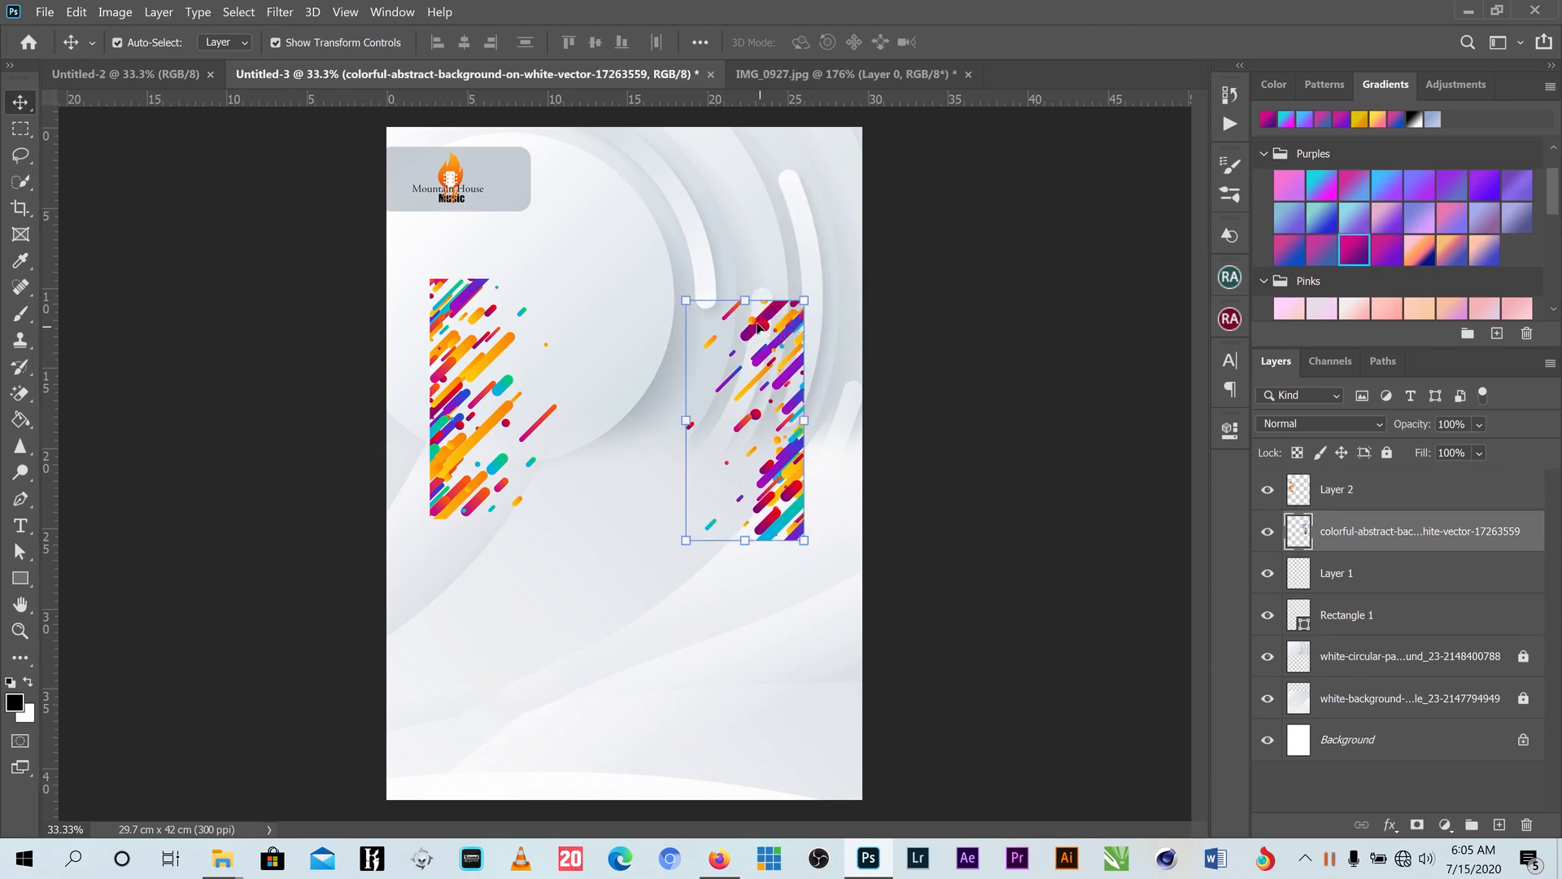
drag(756, 323, 830, 149)
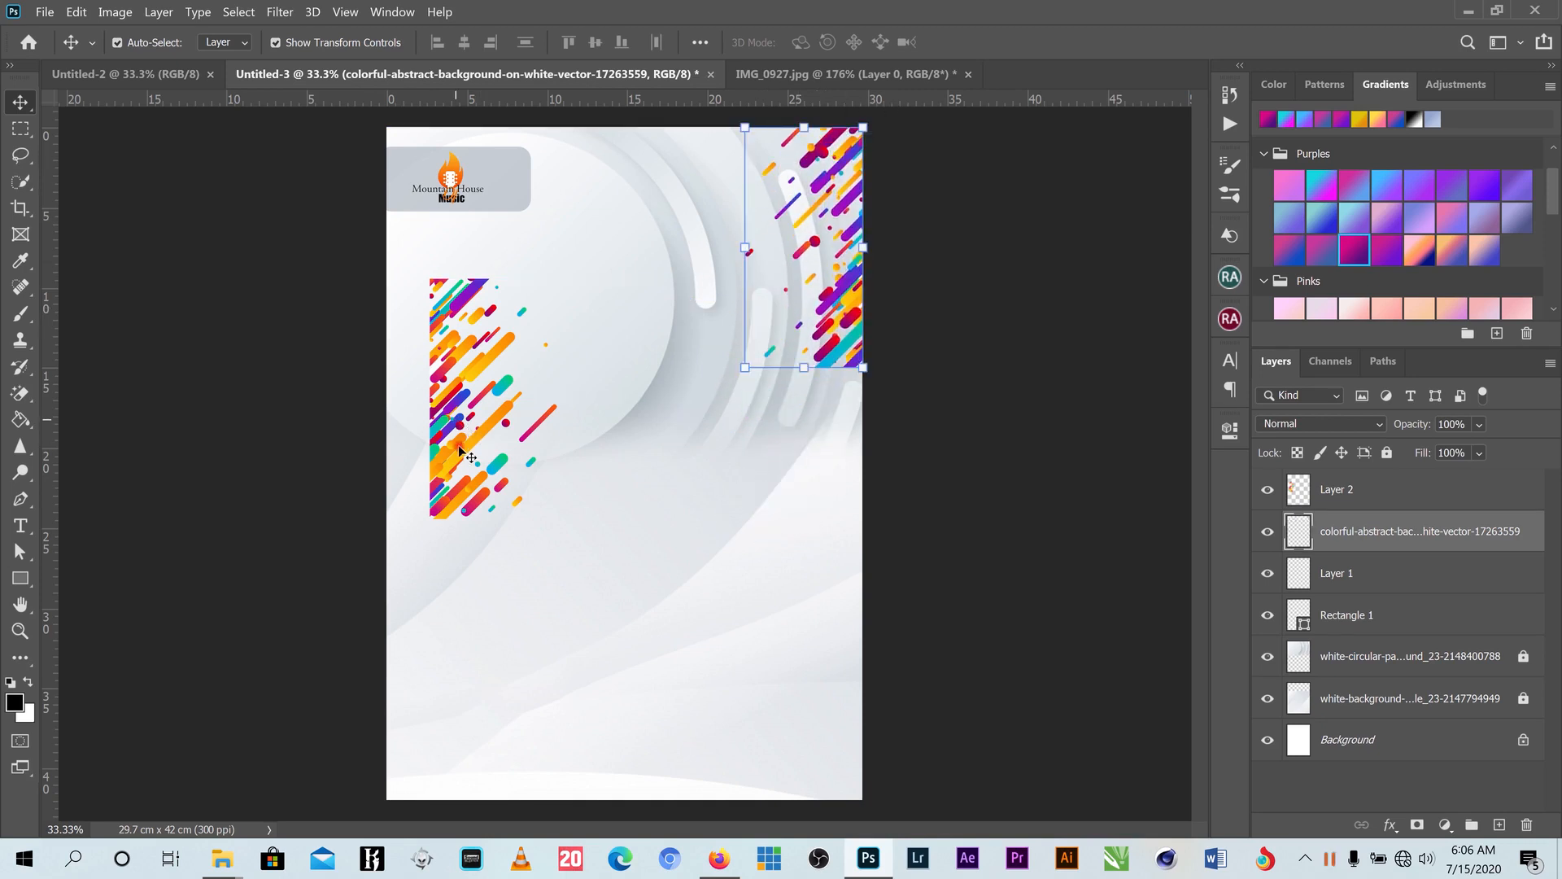
- Move Layer 2's streaks to the bottom-left corner and nudge the top-right streaks right
click(443, 512)
drag(443, 513, 413, 731)
drag(851, 283, 863, 283)
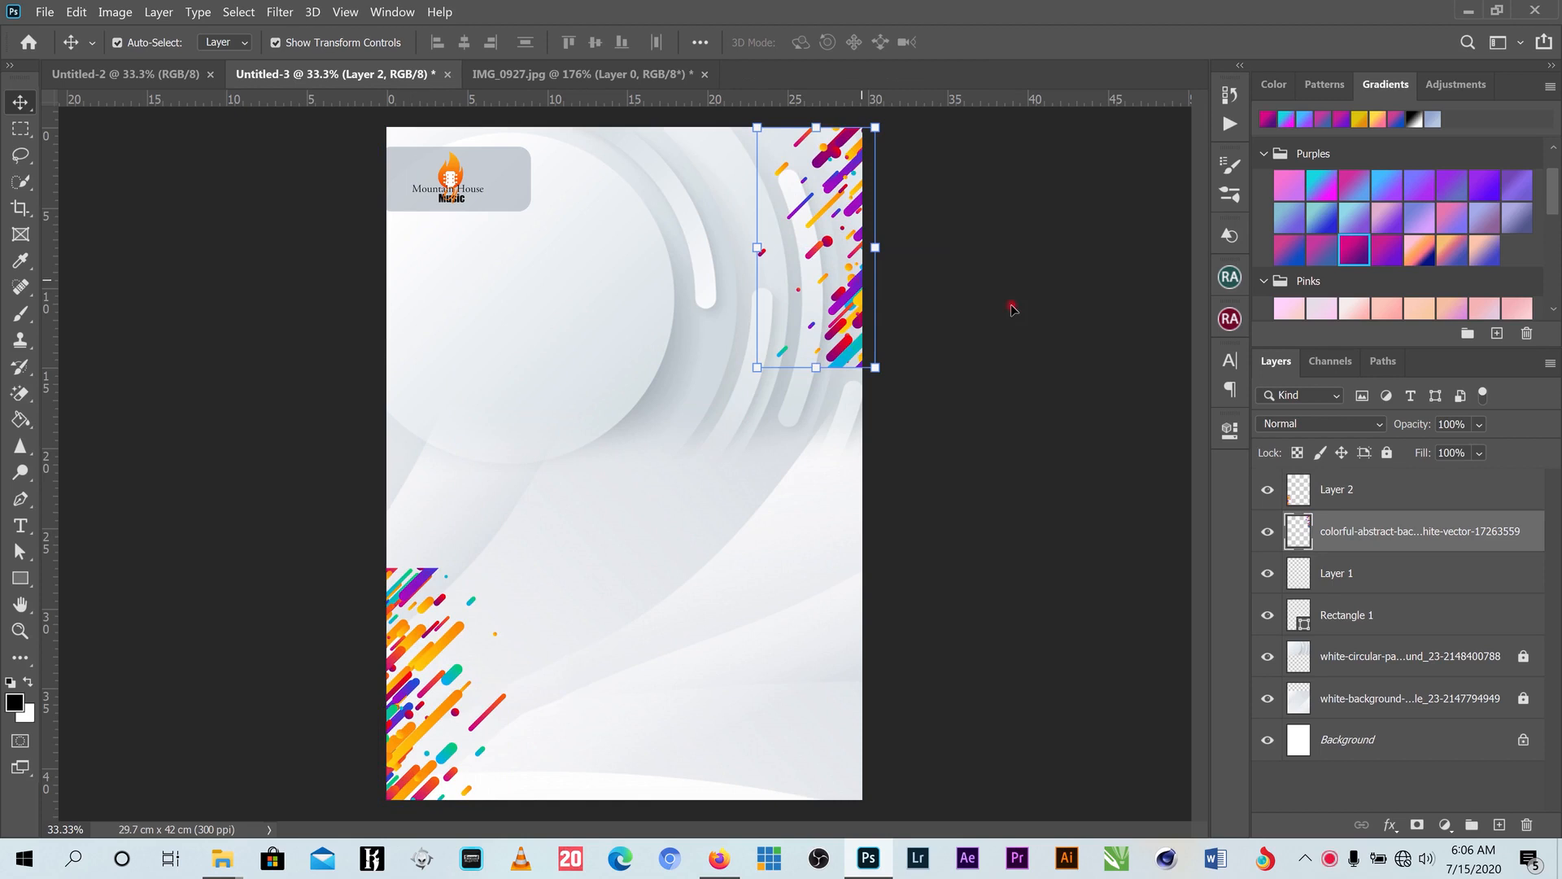
- Lower the top-right streaks to about 78% opacity and Layer 2's streaks to 77%
click(1480, 424)
drag(1546, 449, 1523, 452)
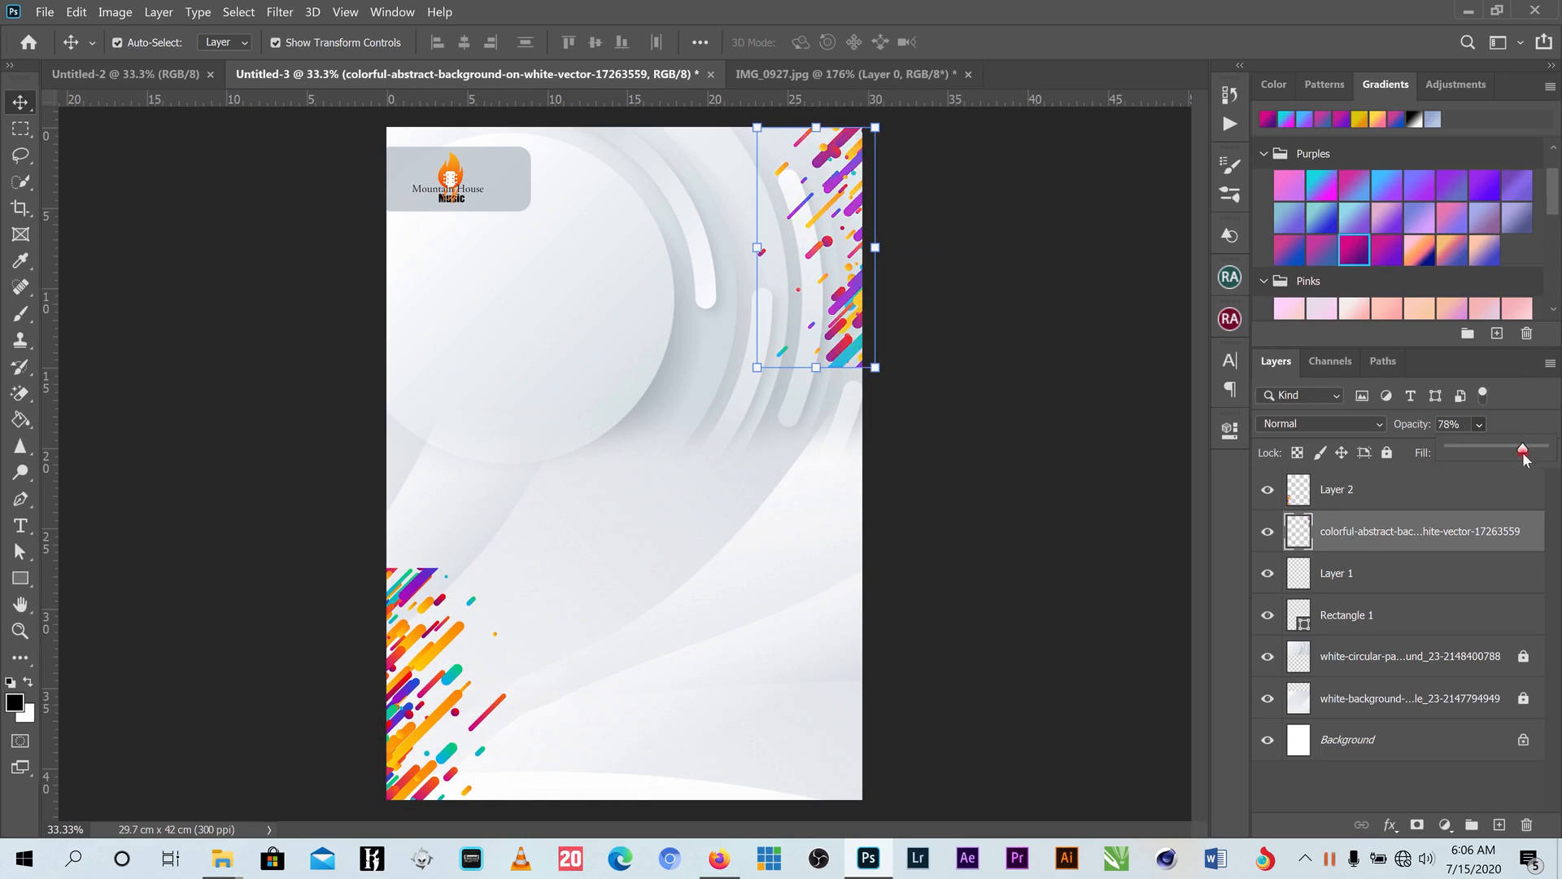
click(420, 605)
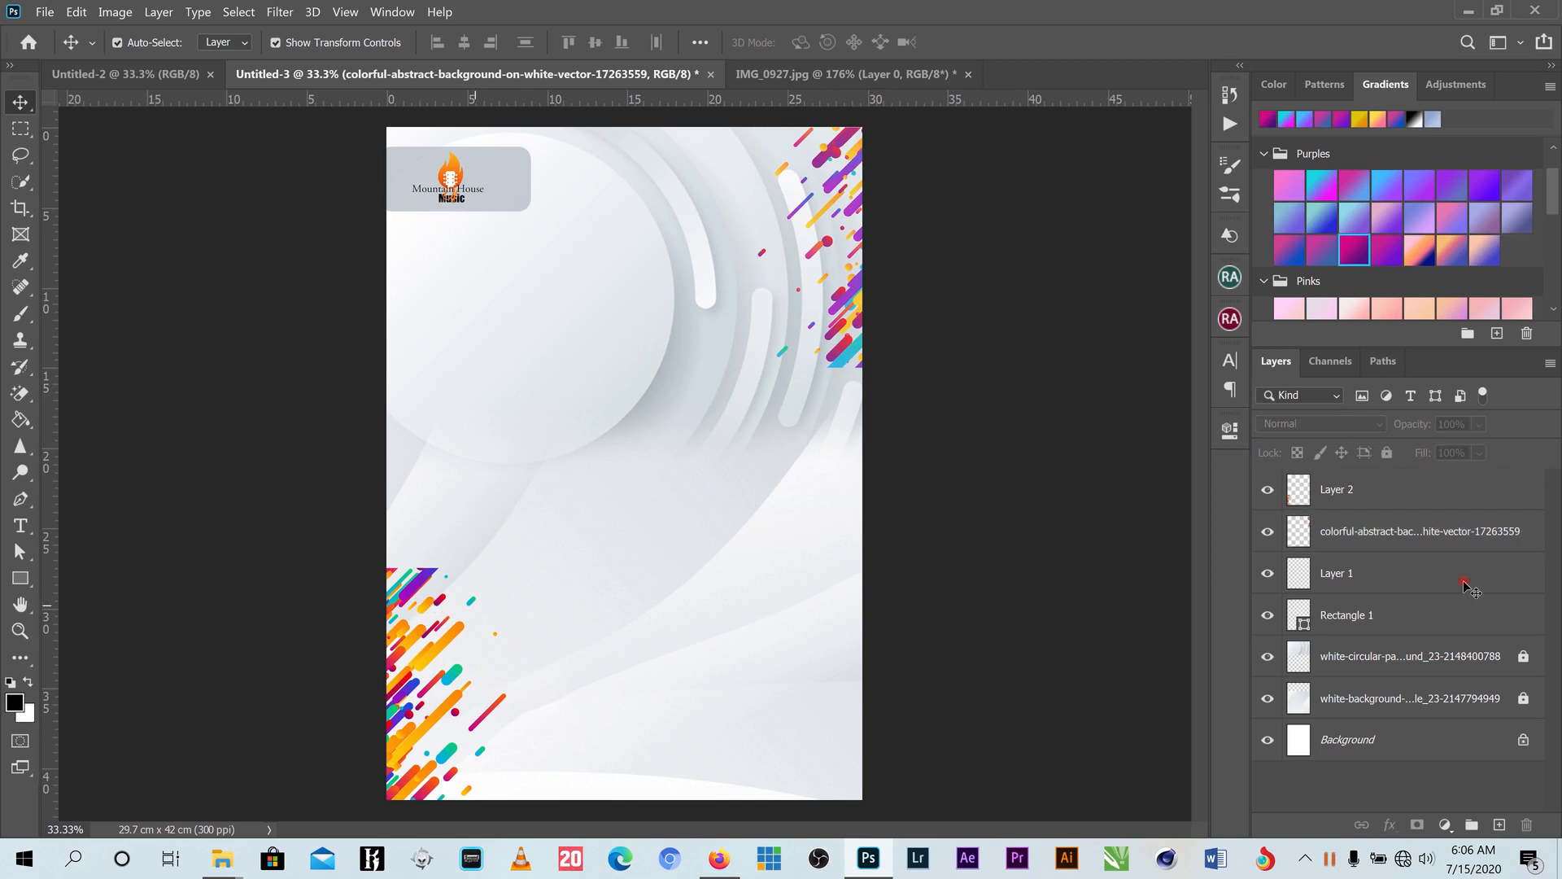
click(1517, 506)
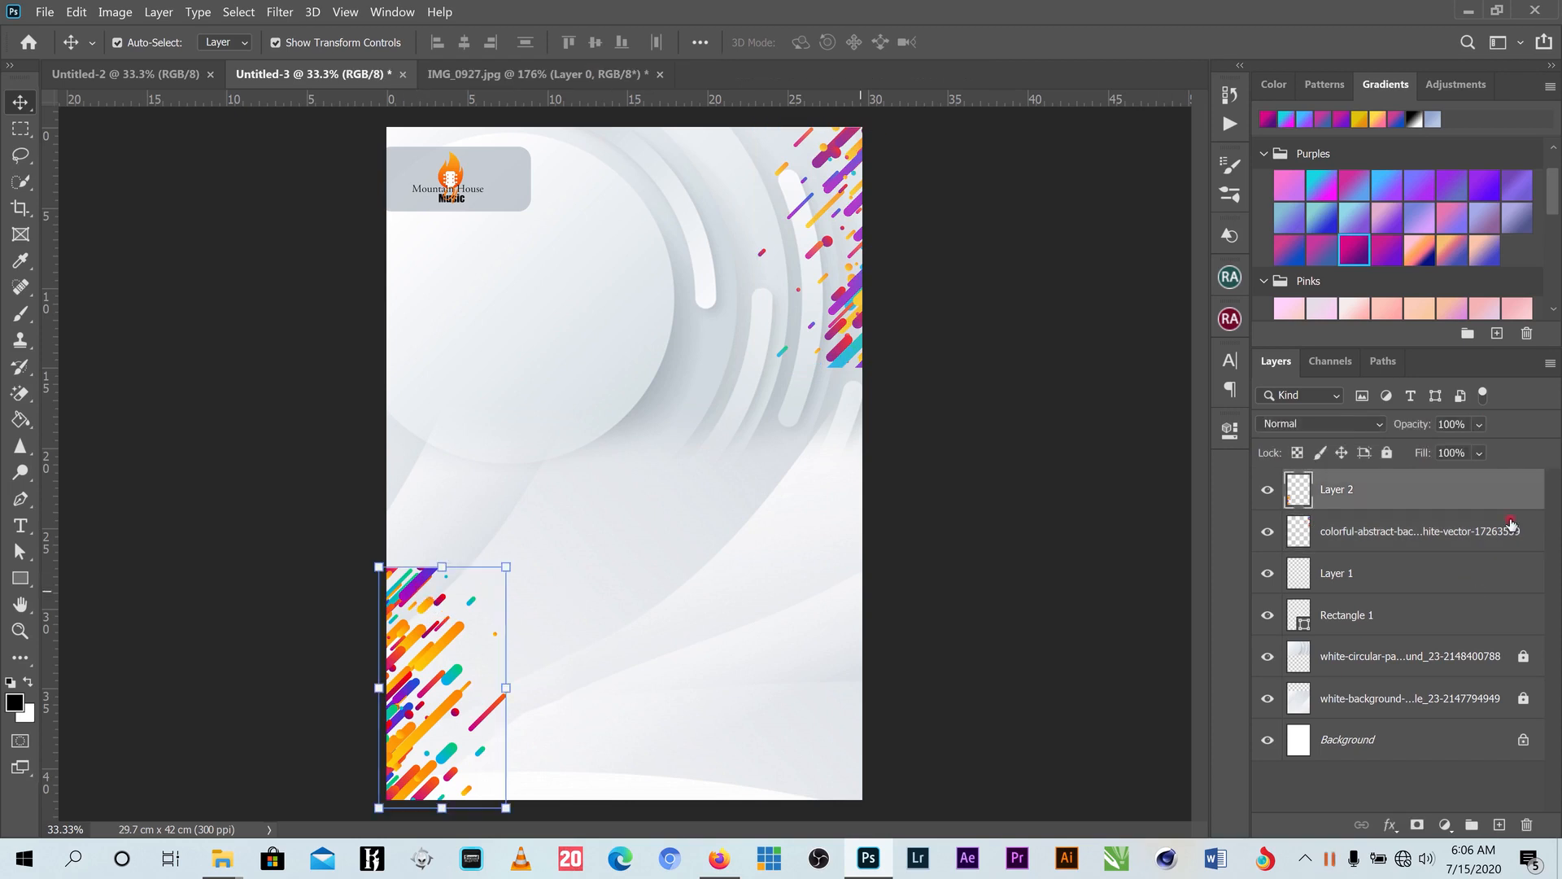
click(1478, 425)
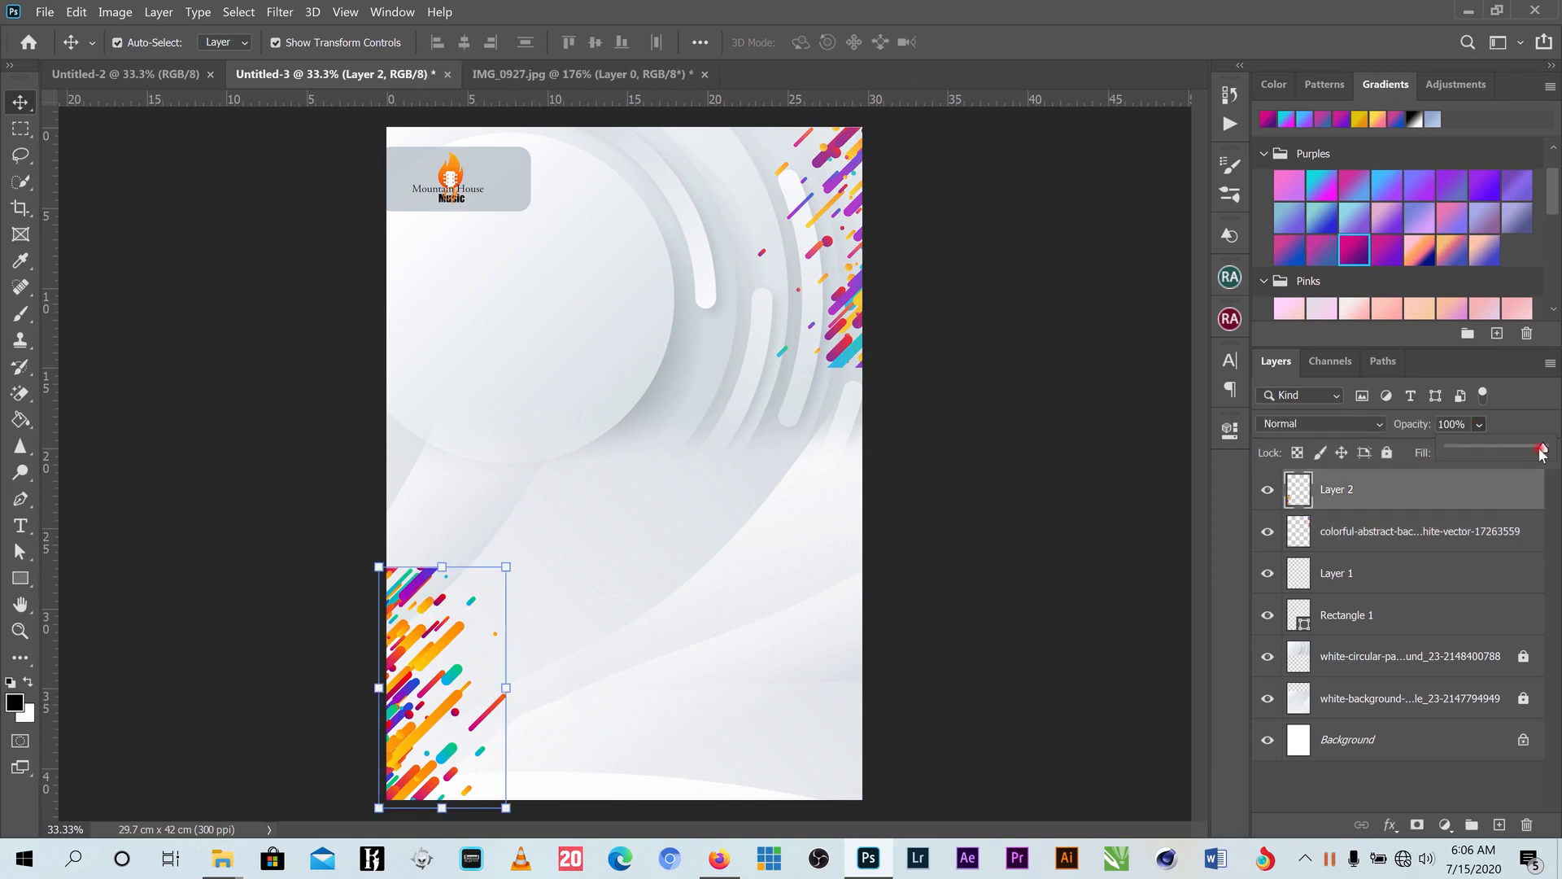
drag(1543, 452, 1523, 458)
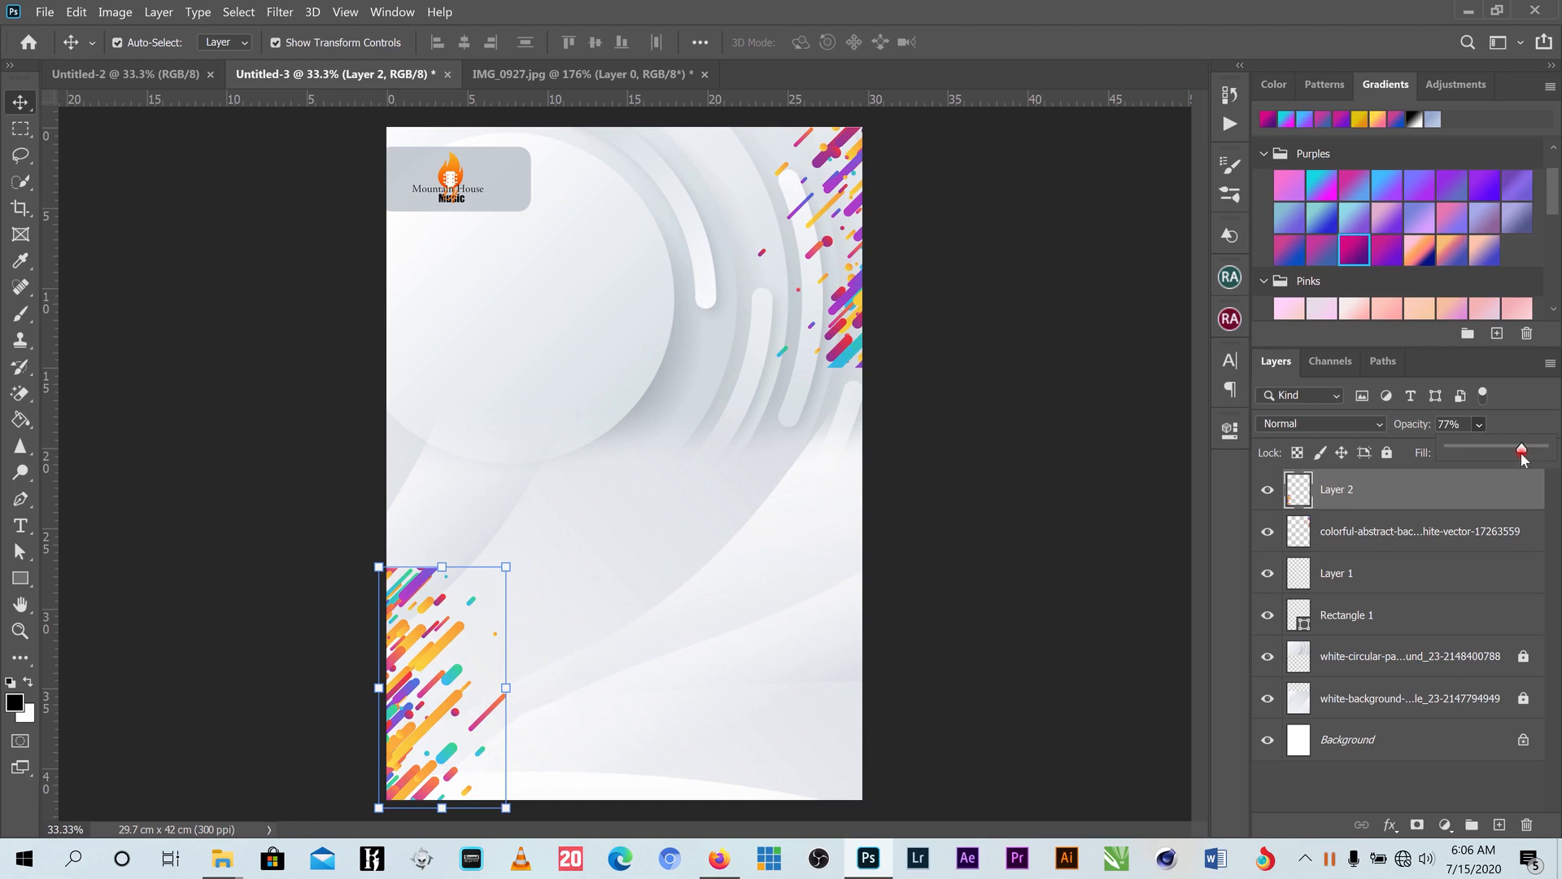
click(997, 573)
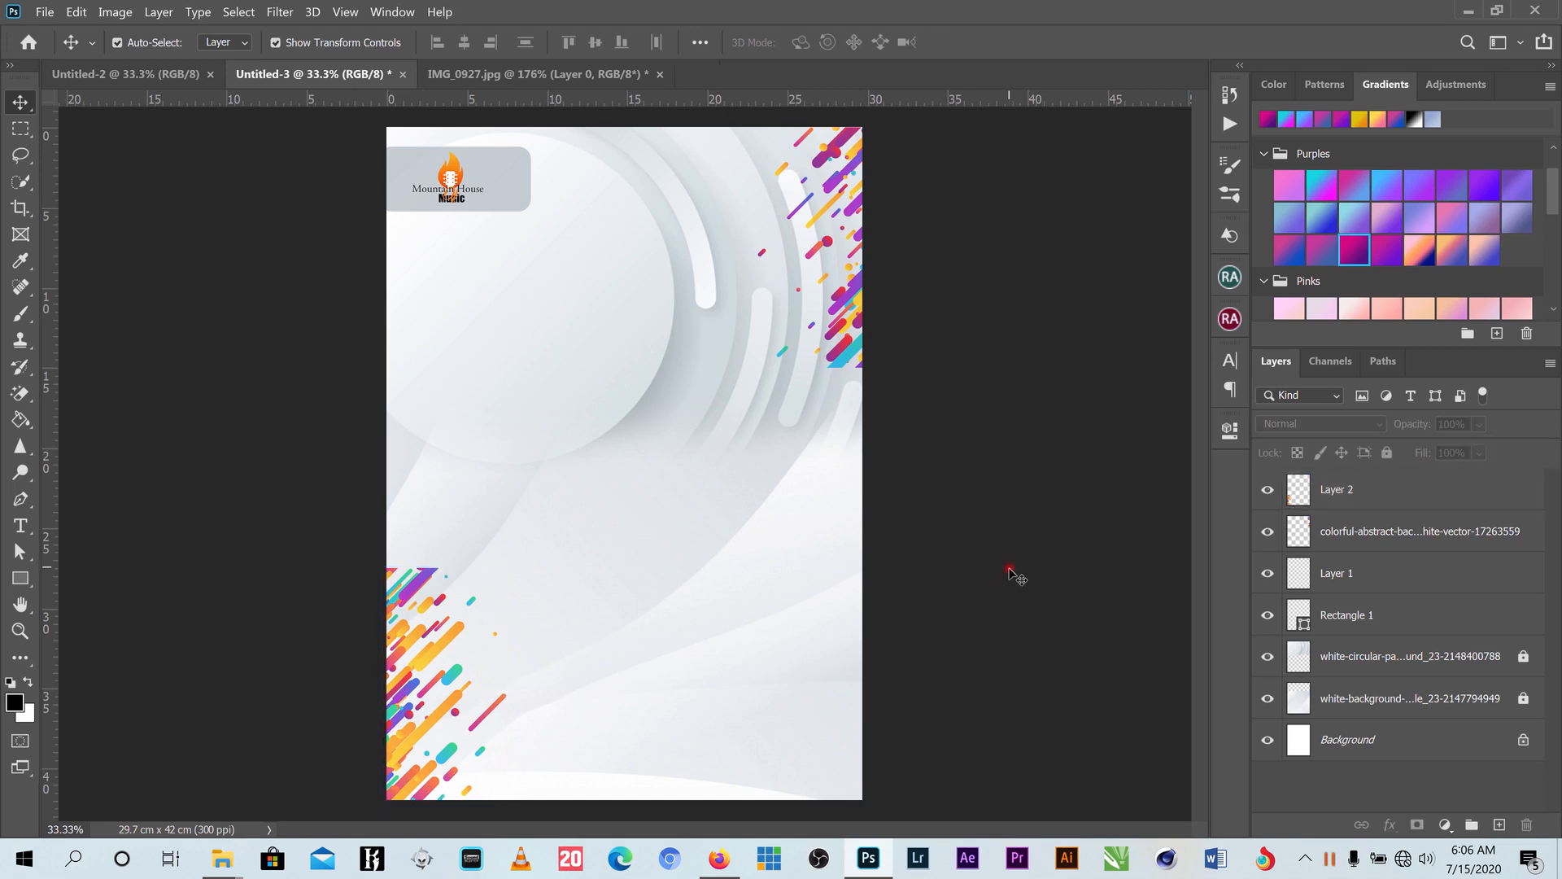
- Add a VIRTUAL text layer in the middle of the page
click(17, 528)
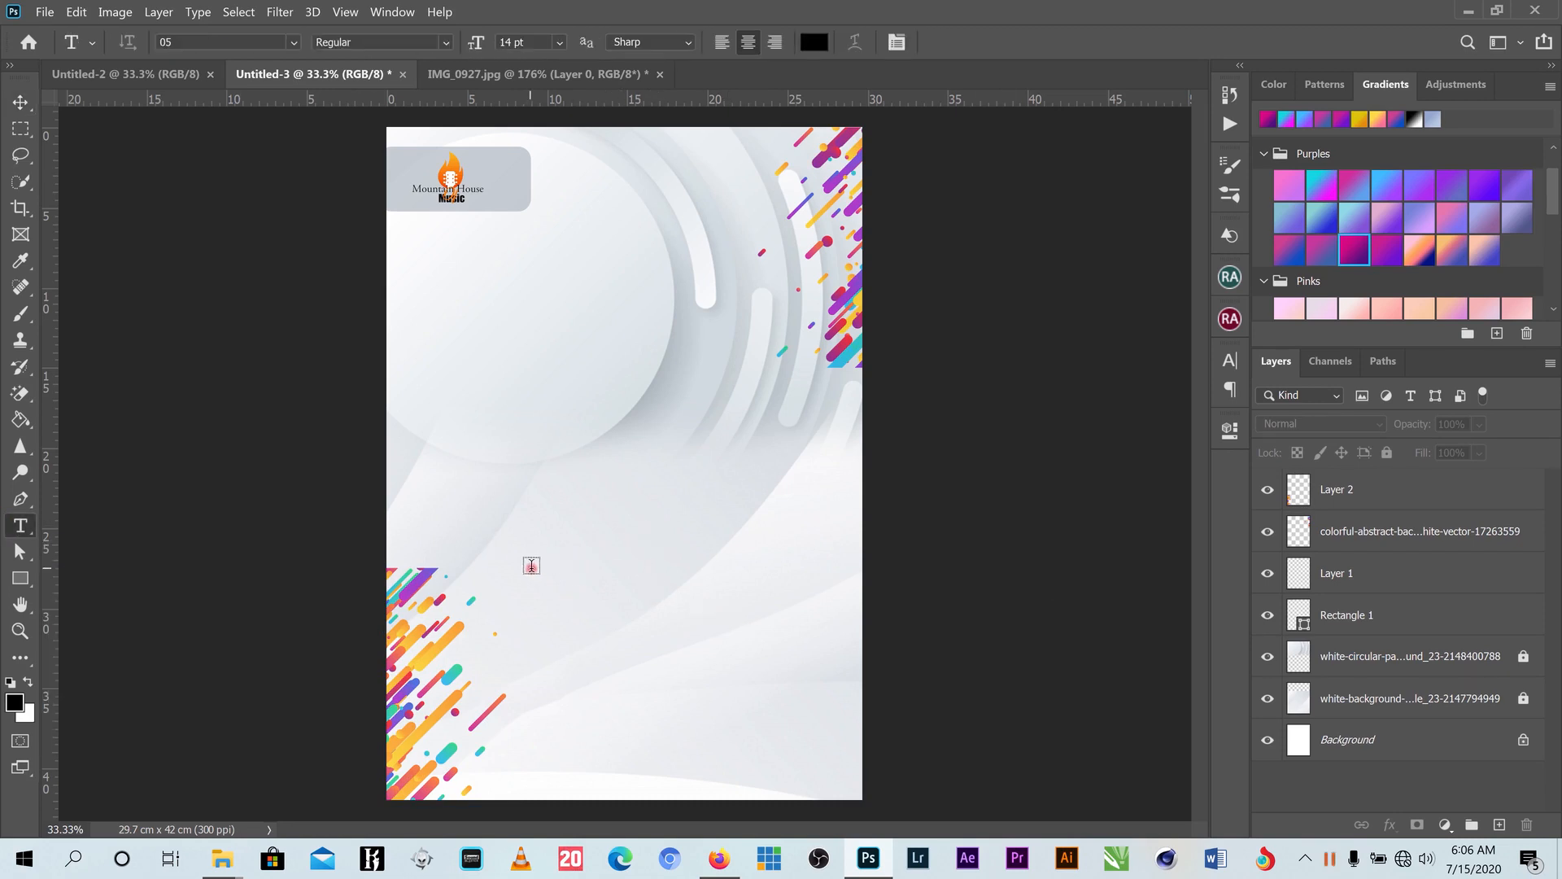
click(532, 565)
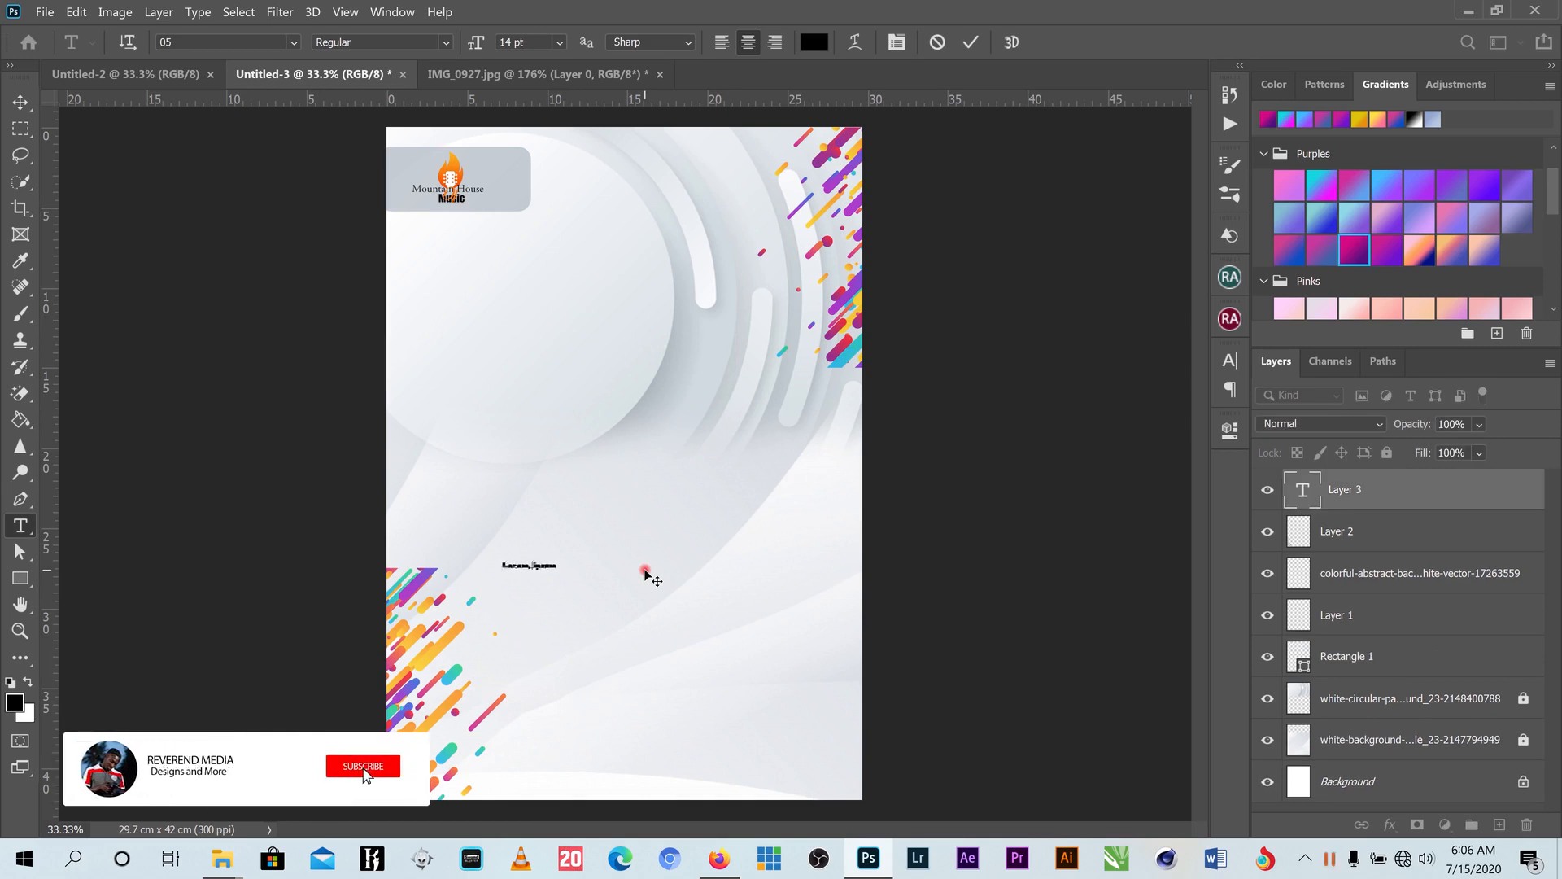
text(The)
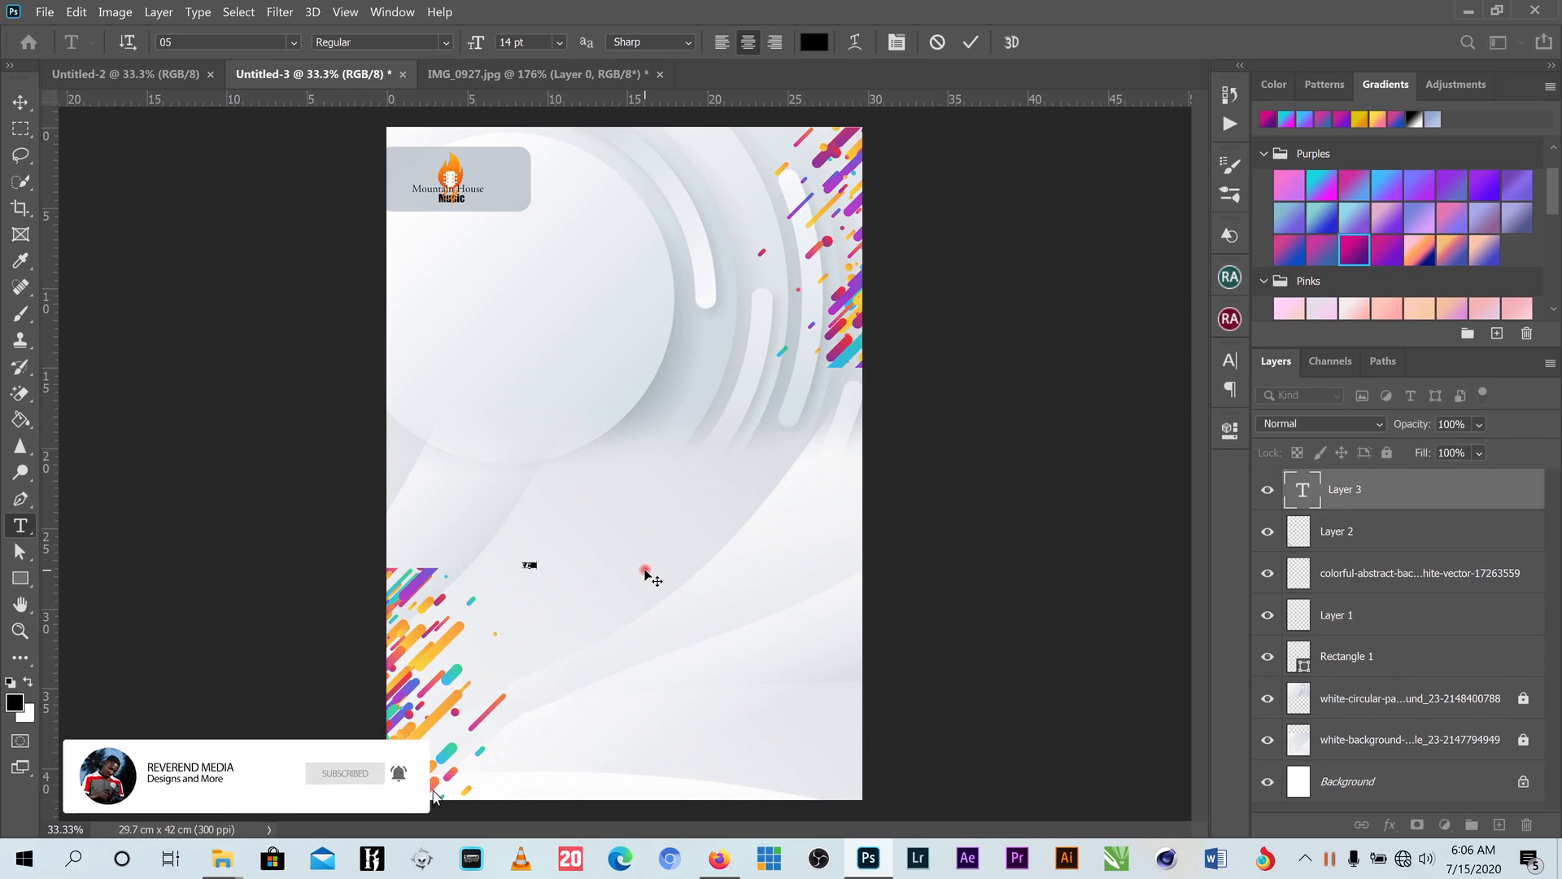
key(BackSpace)
key(BackSpace)
key(BackSpace)
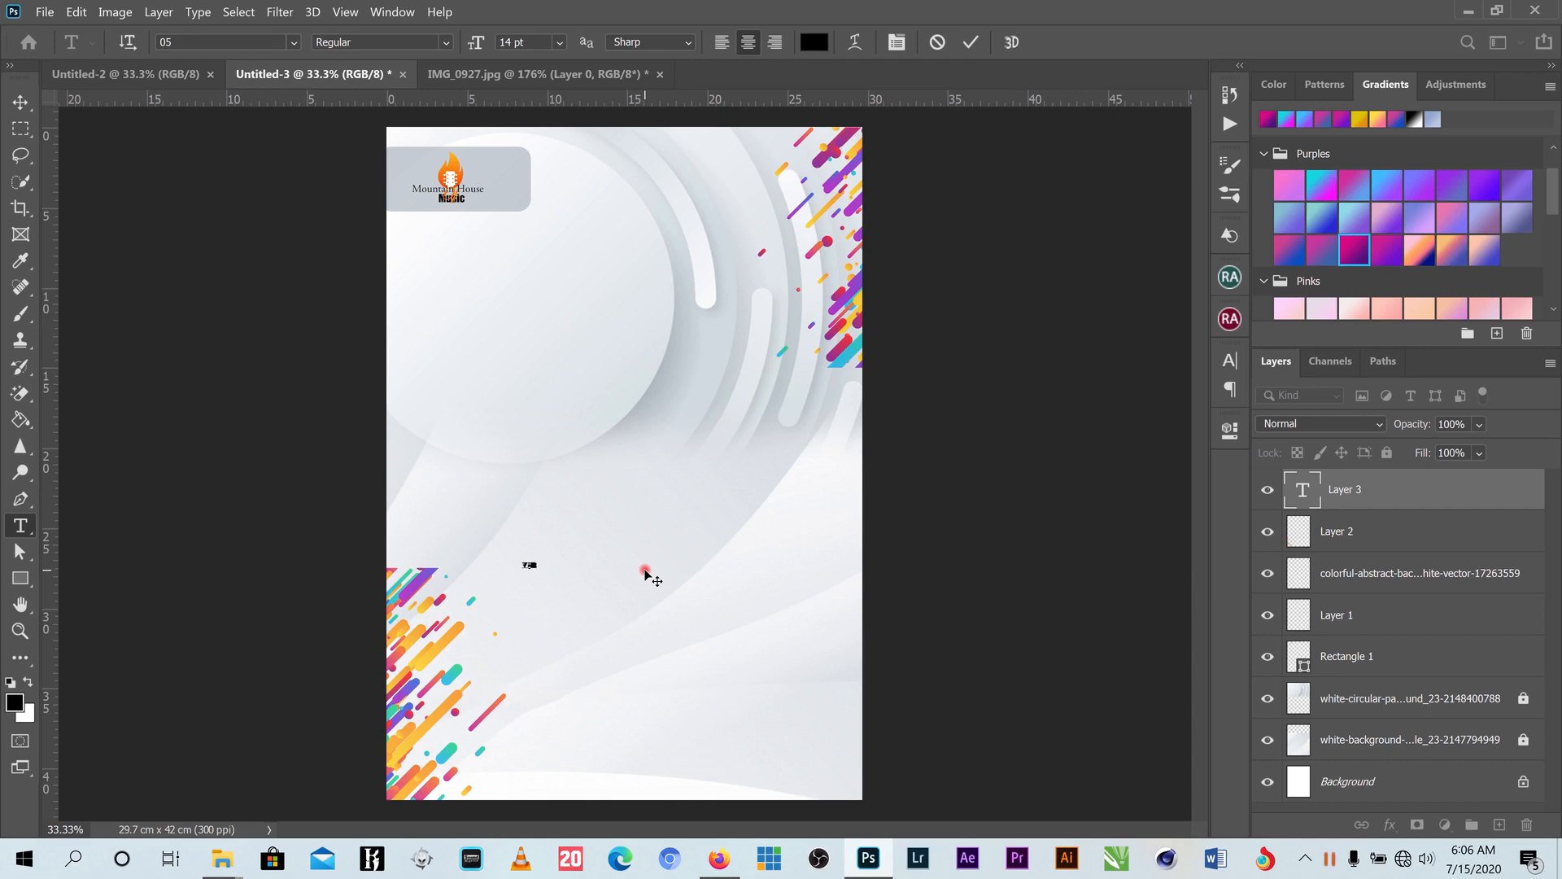
text(nt)
click(971, 43)
- Enlarge VIRTUAL to 115.35 pt across mid-page and bring up the Character settings
click(25, 101)
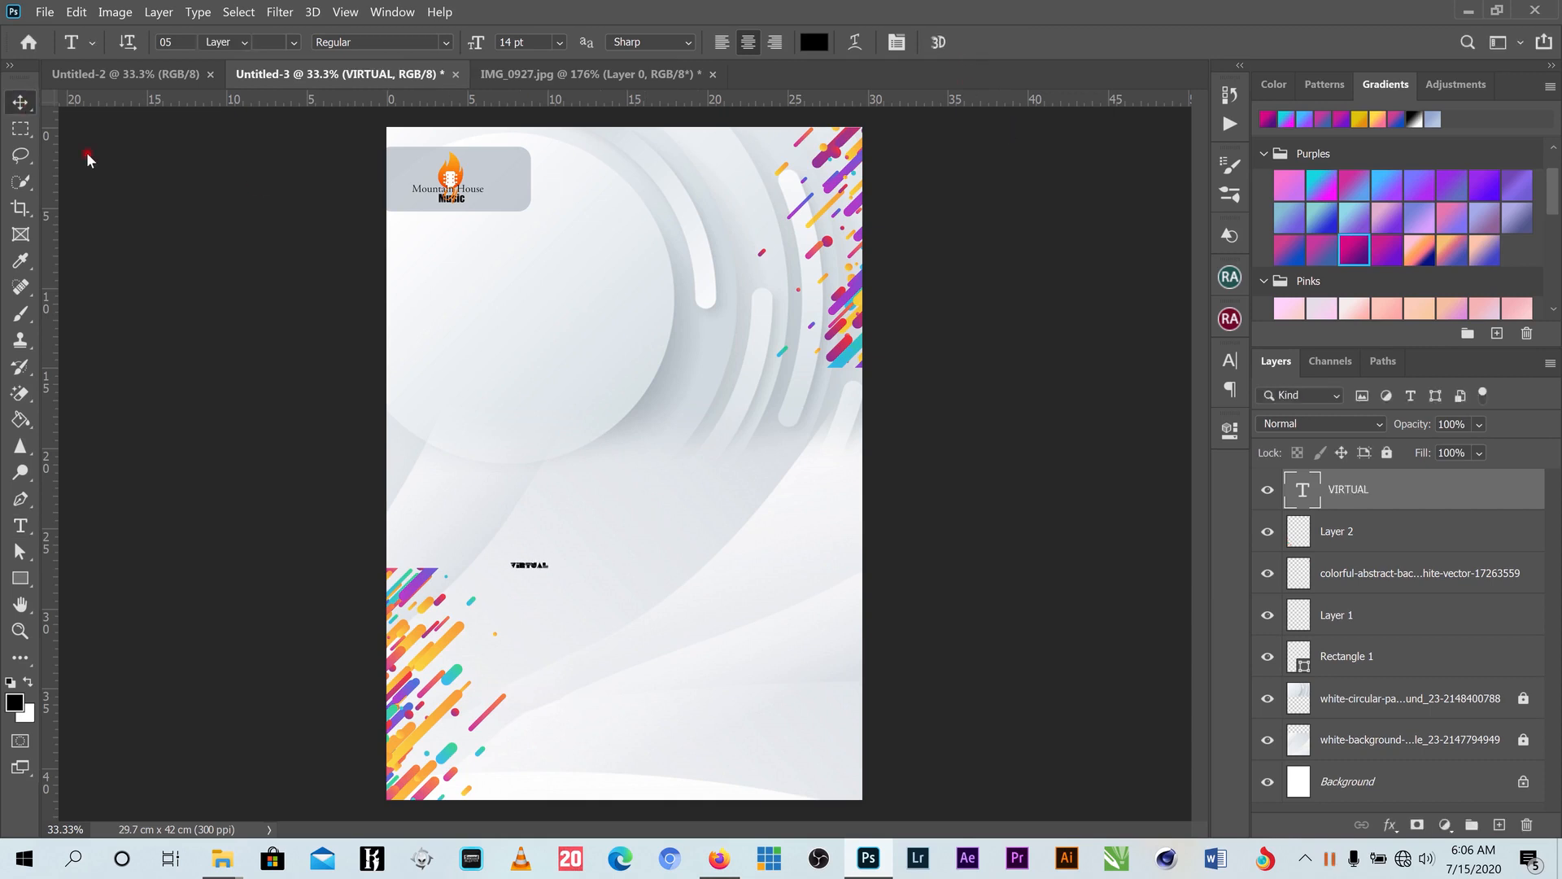
drag(589, 539, 813, 439)
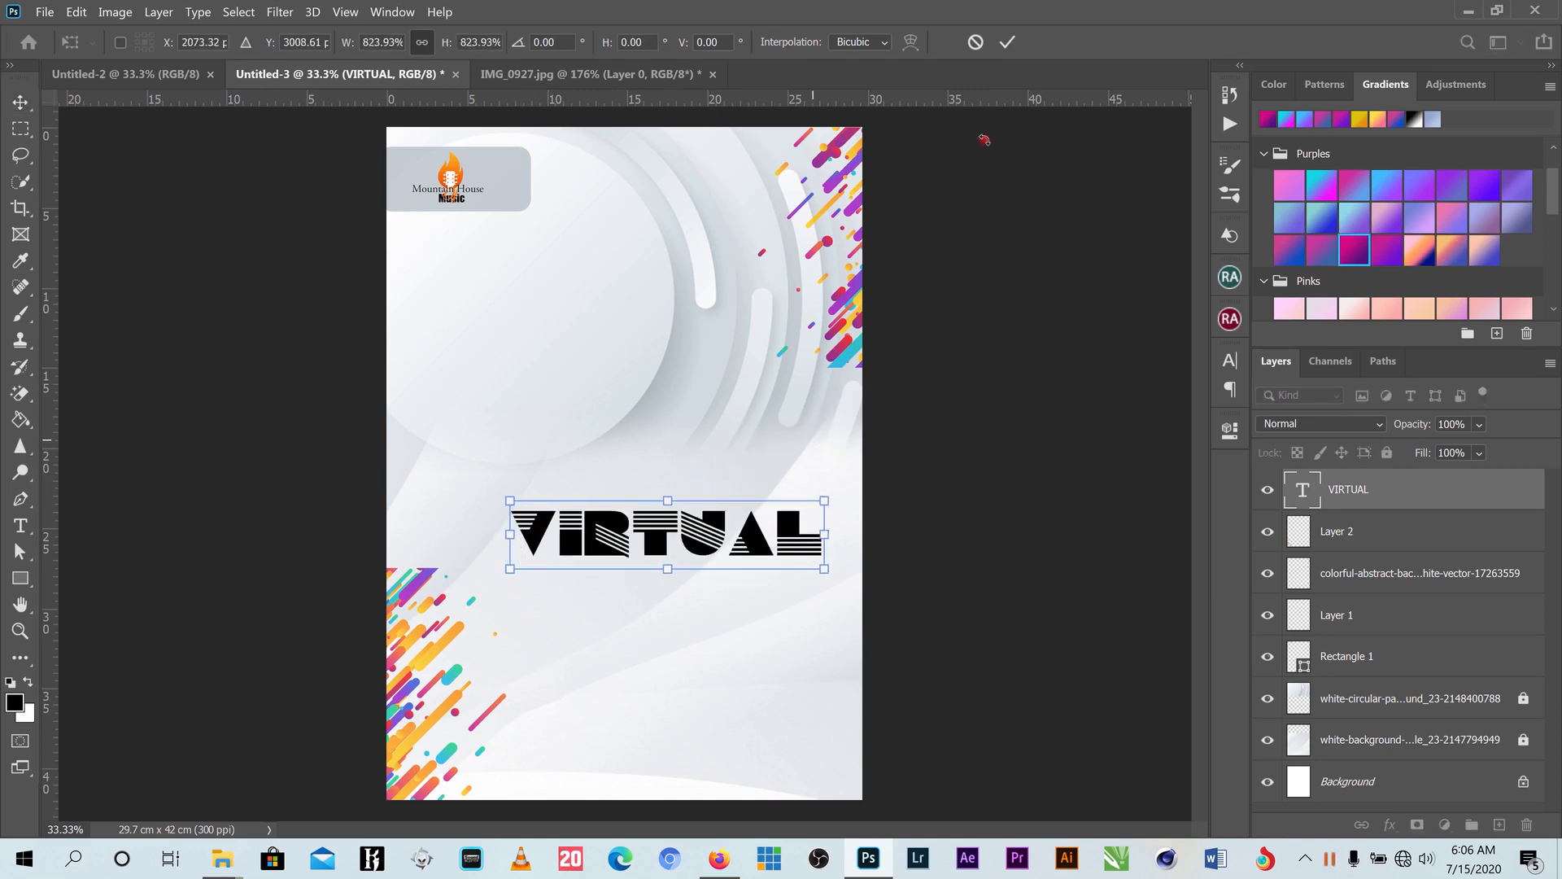
click(1007, 41)
click(1228, 361)
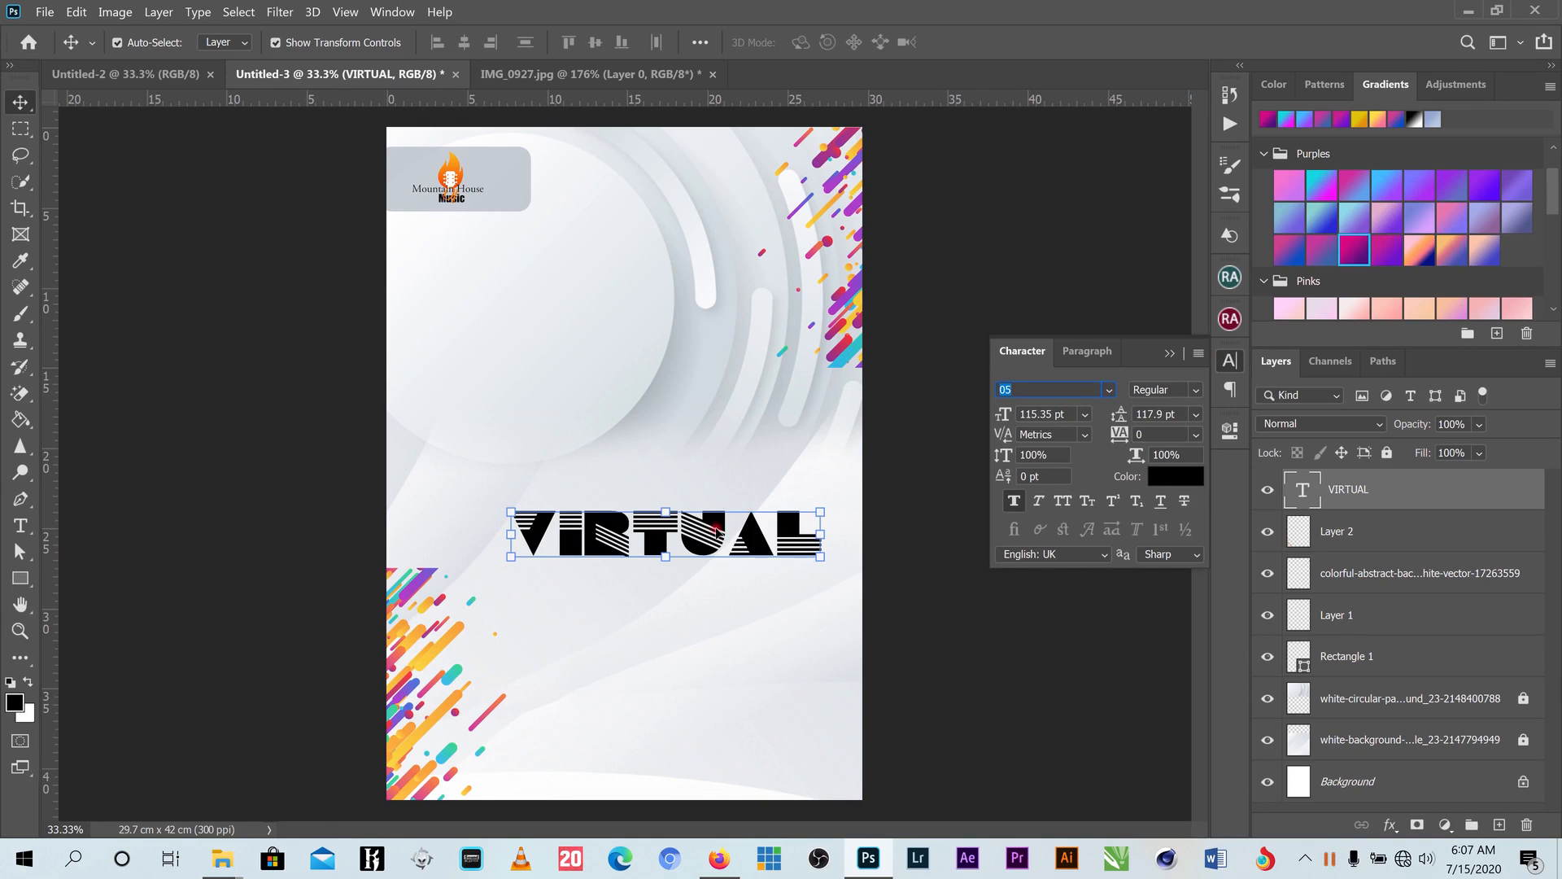
- Shift the VIRTUAL heading left, previewing fonts but keeping the 05 font
drag(716, 531, 686, 528)
click(1108, 390)
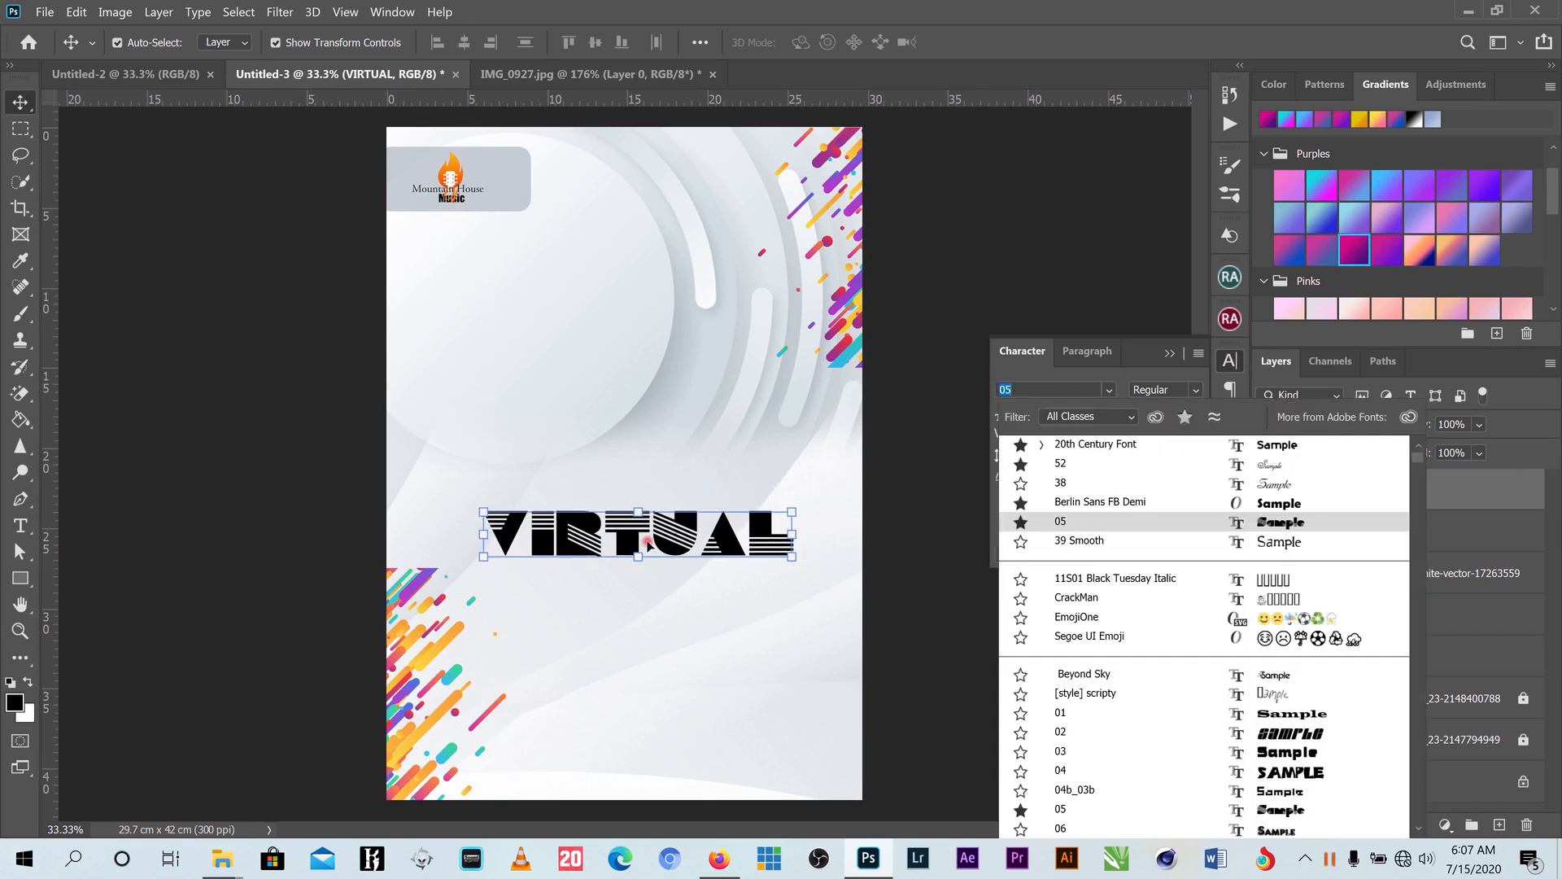
key(Up)
key(Up)
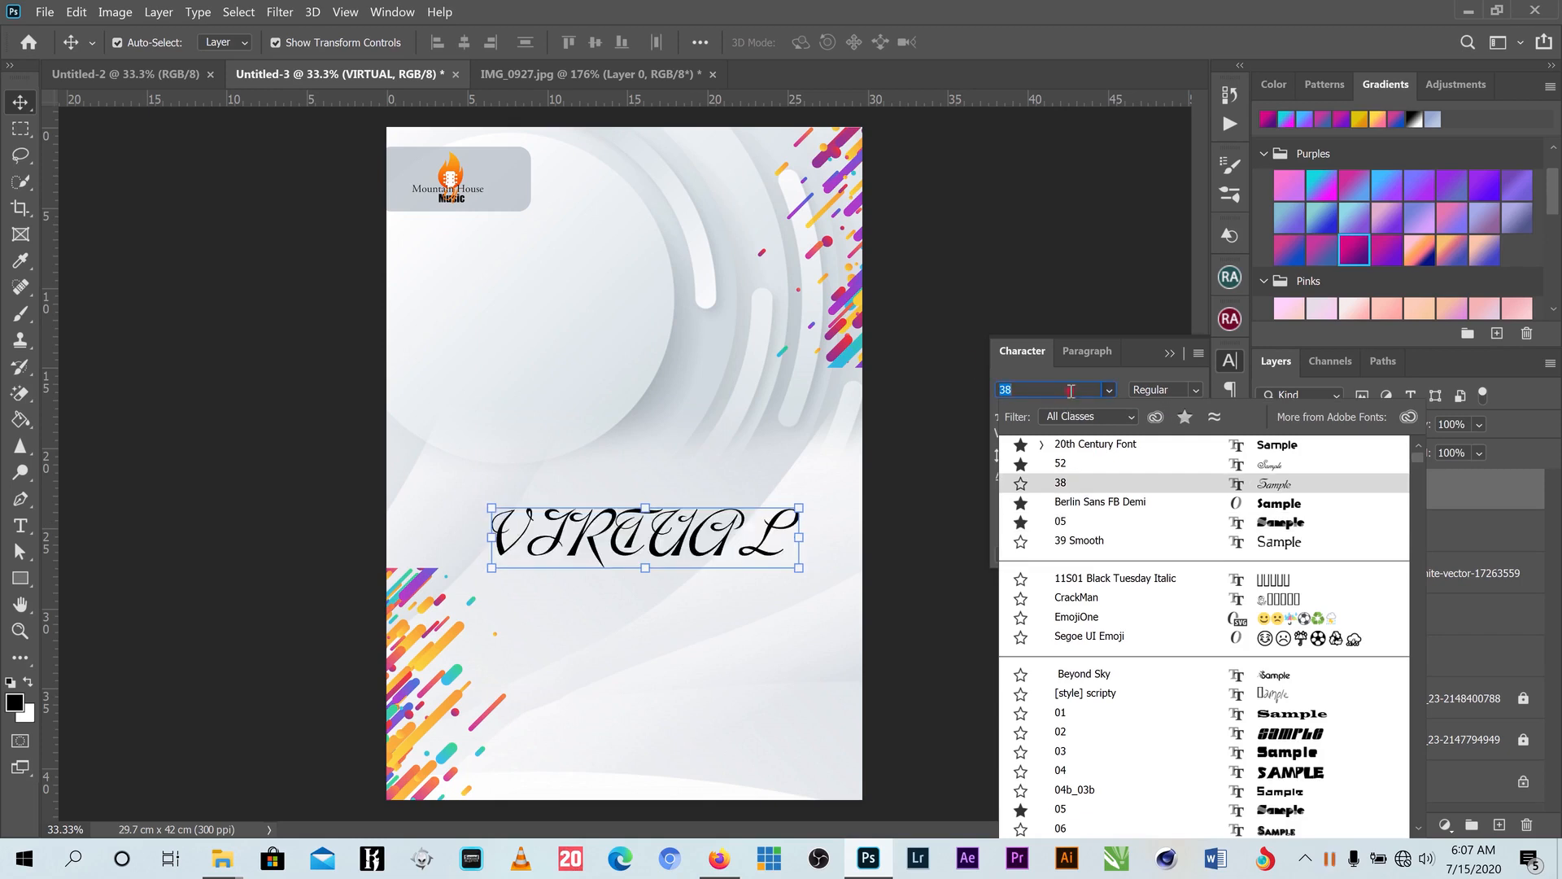
click(961, 360)
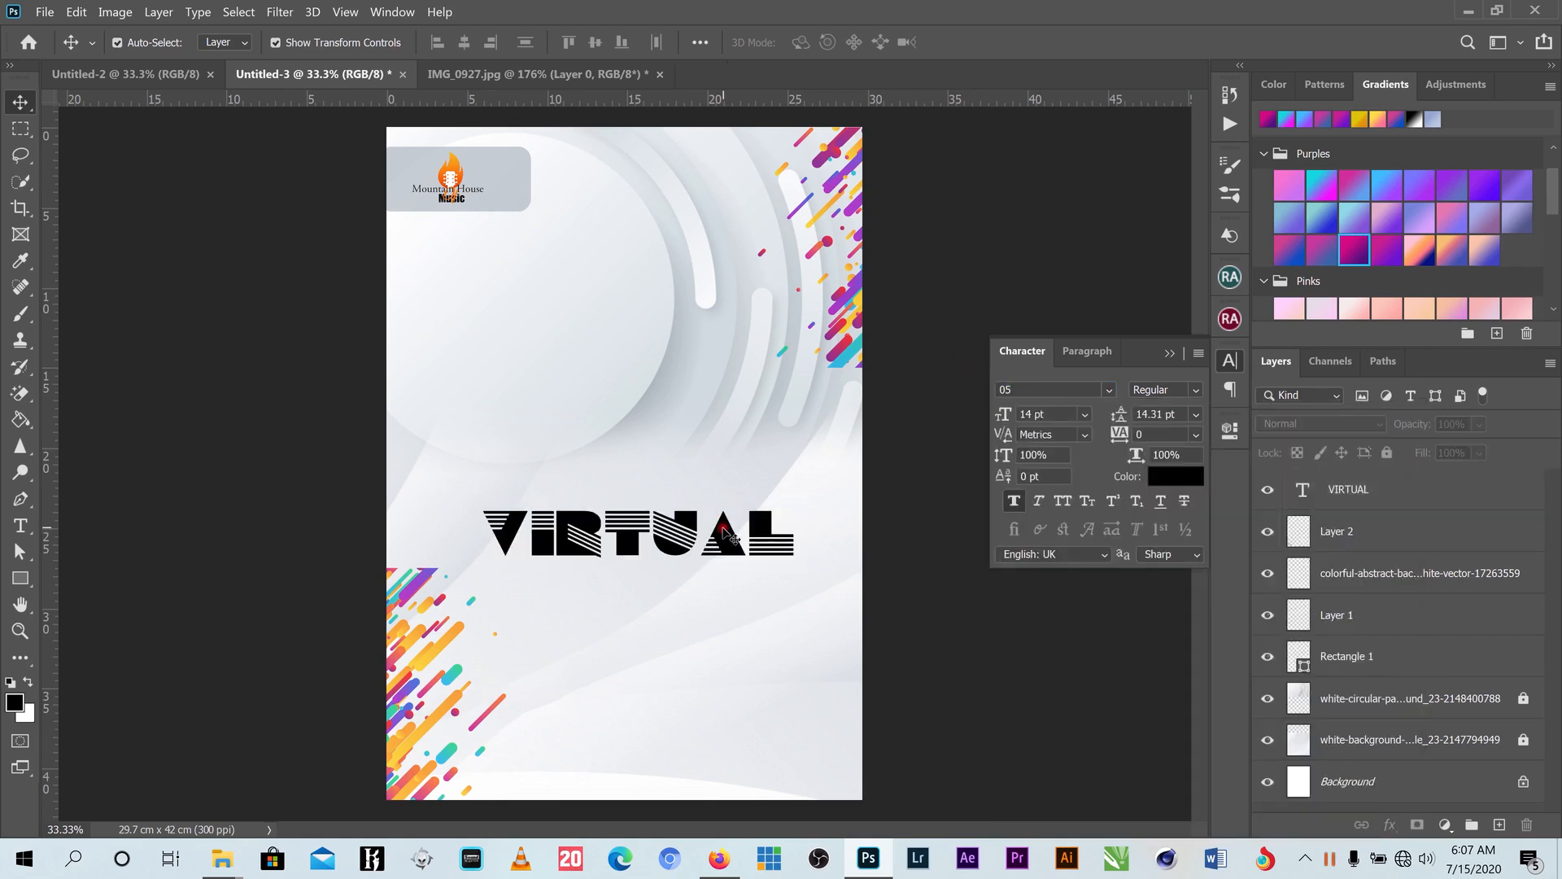
drag(710, 525, 697, 522)
- Scale VIRTUAL up to about 137.84 pt and stretch it taller downward
key(ctrl+t)
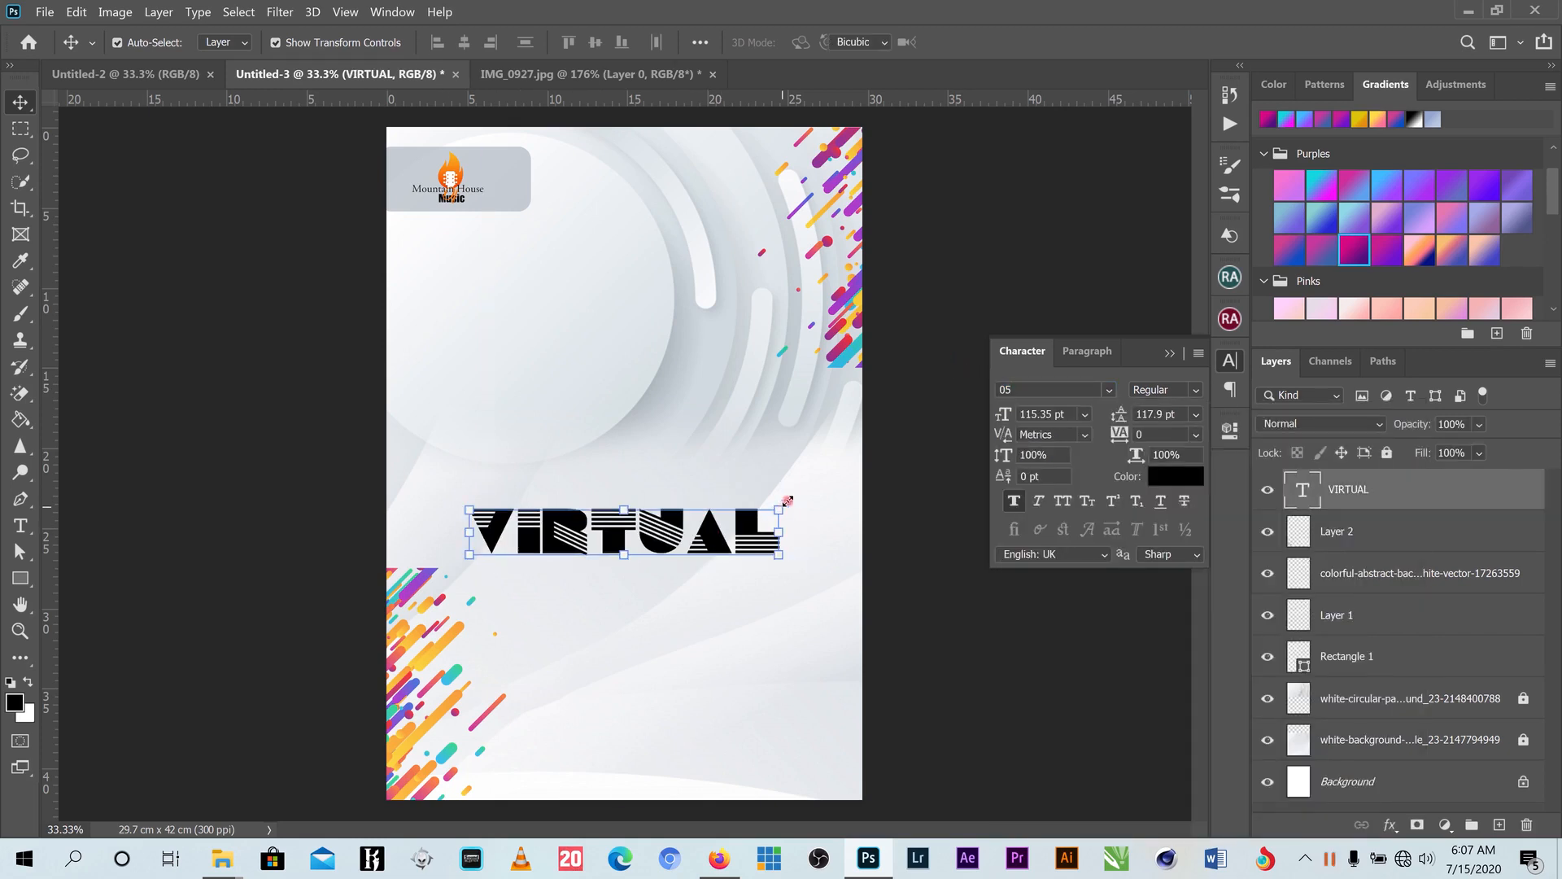
mouse_move(822, 480)
mouse_down()
mouse_move(828, 491)
mouse_move(805, 496)
mouse_up()
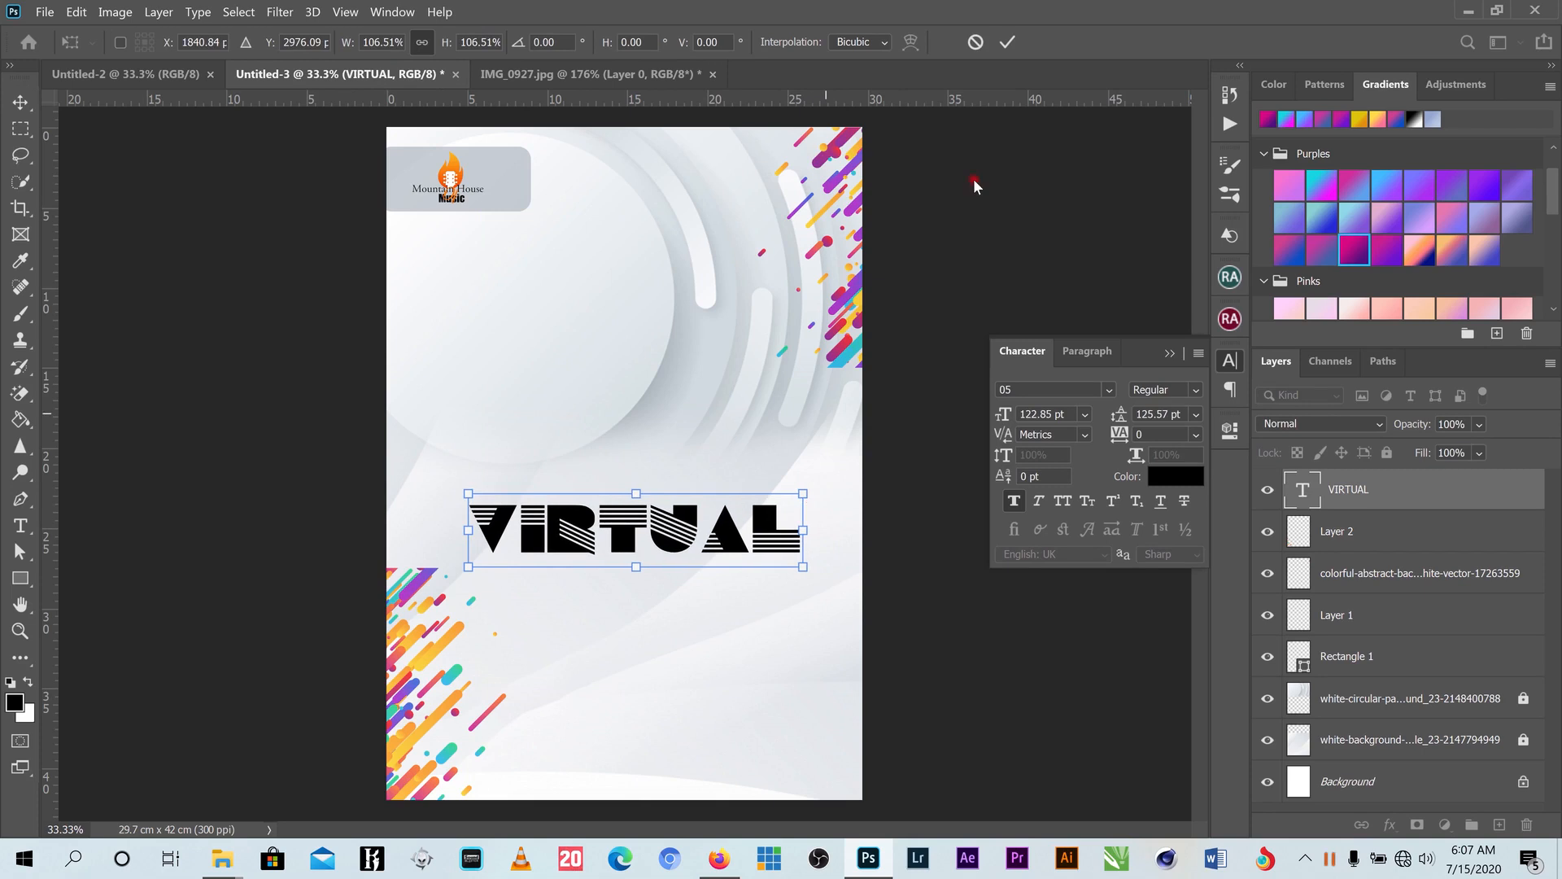
click(1008, 41)
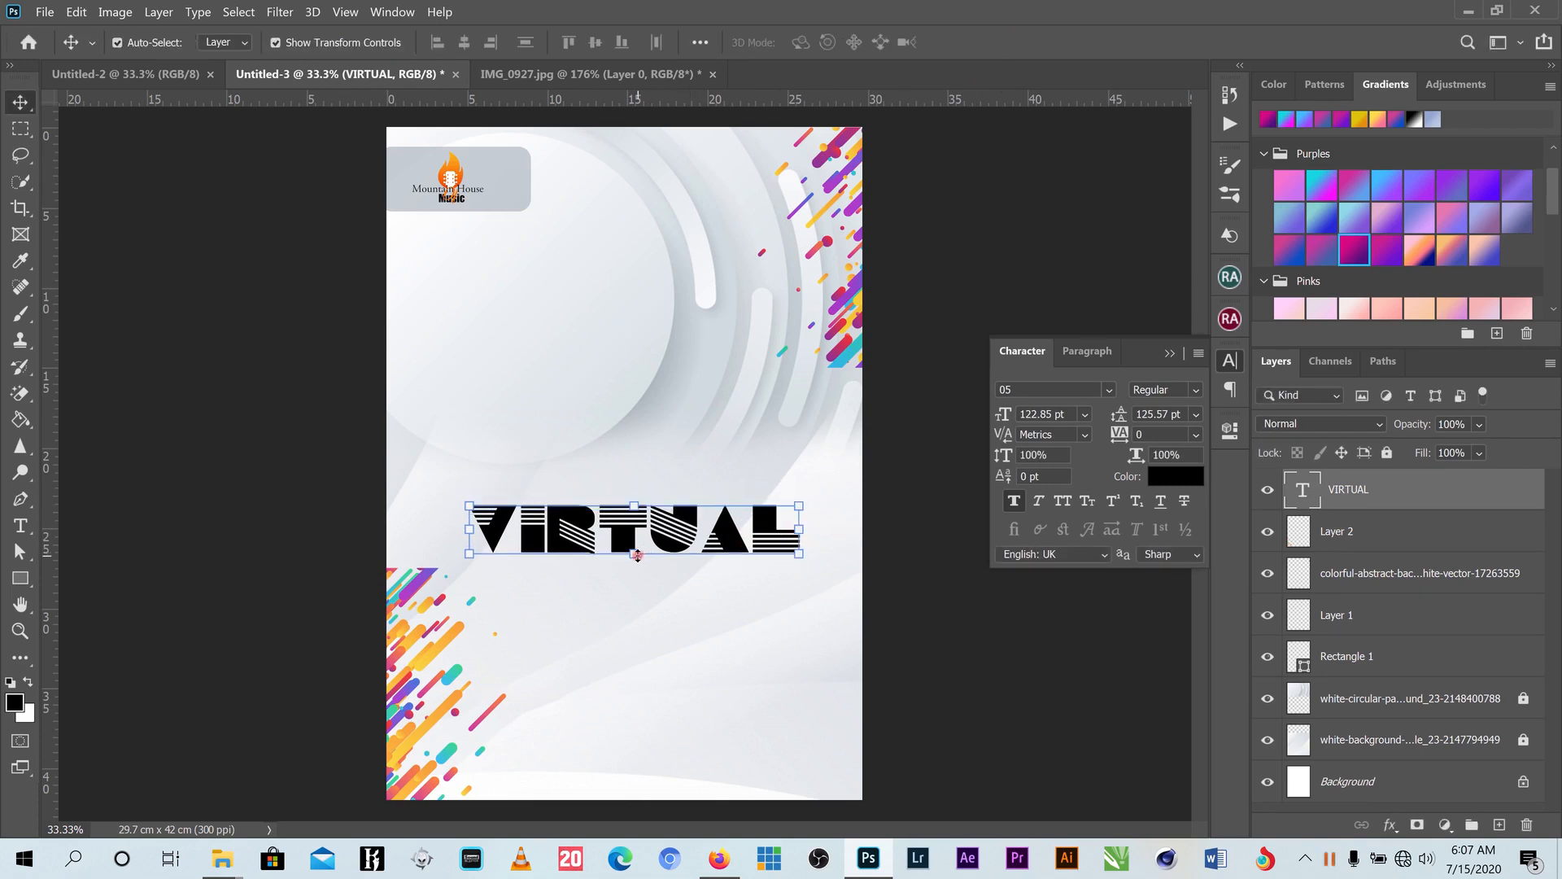
drag(636, 556, 637, 577)
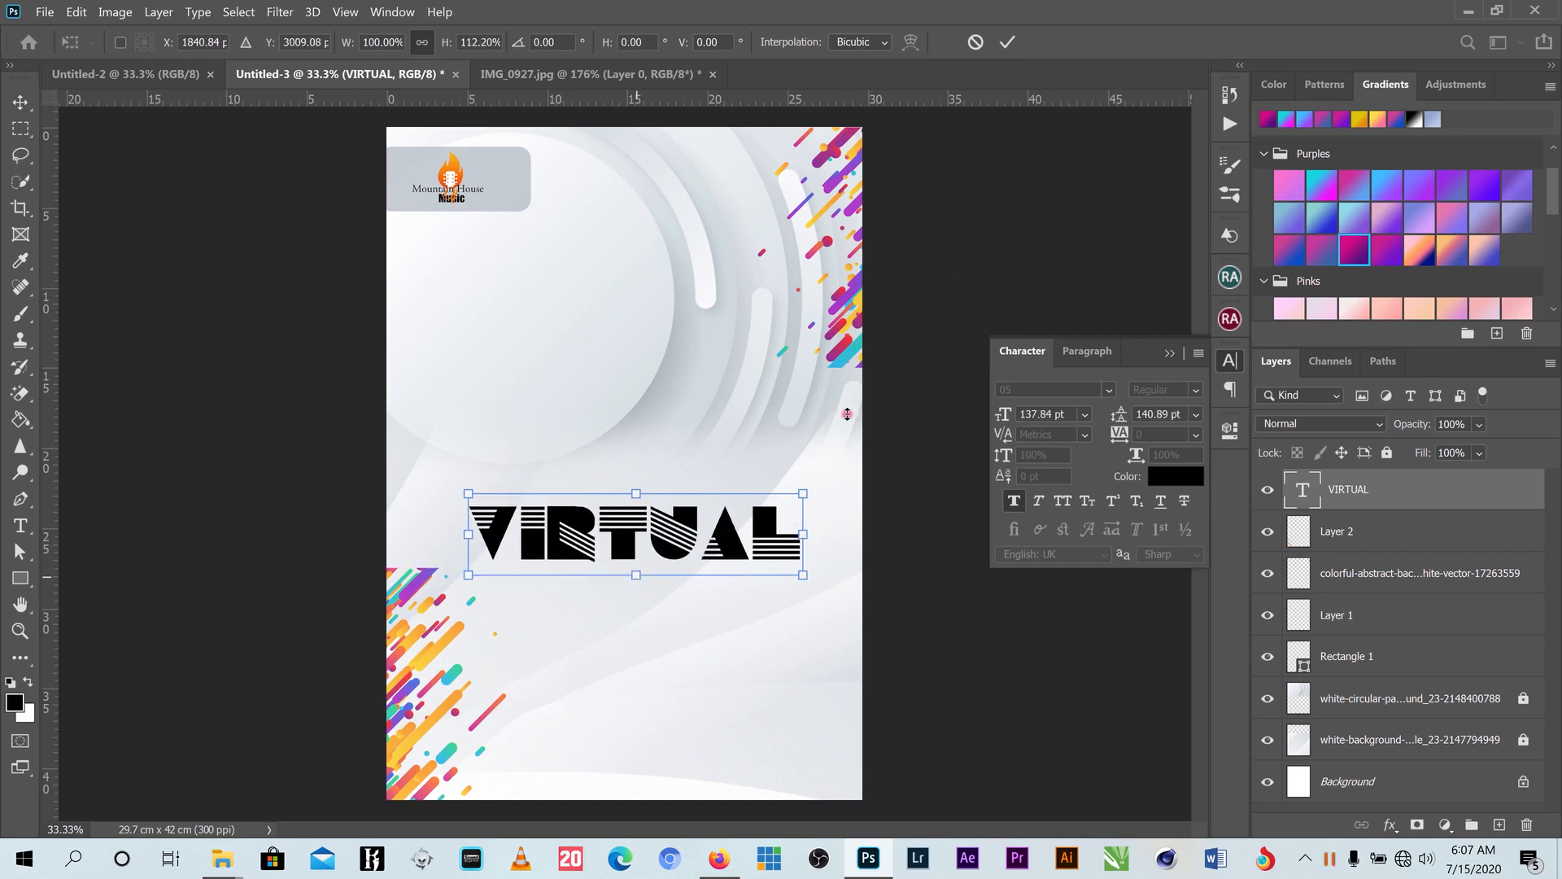
click(1008, 41)
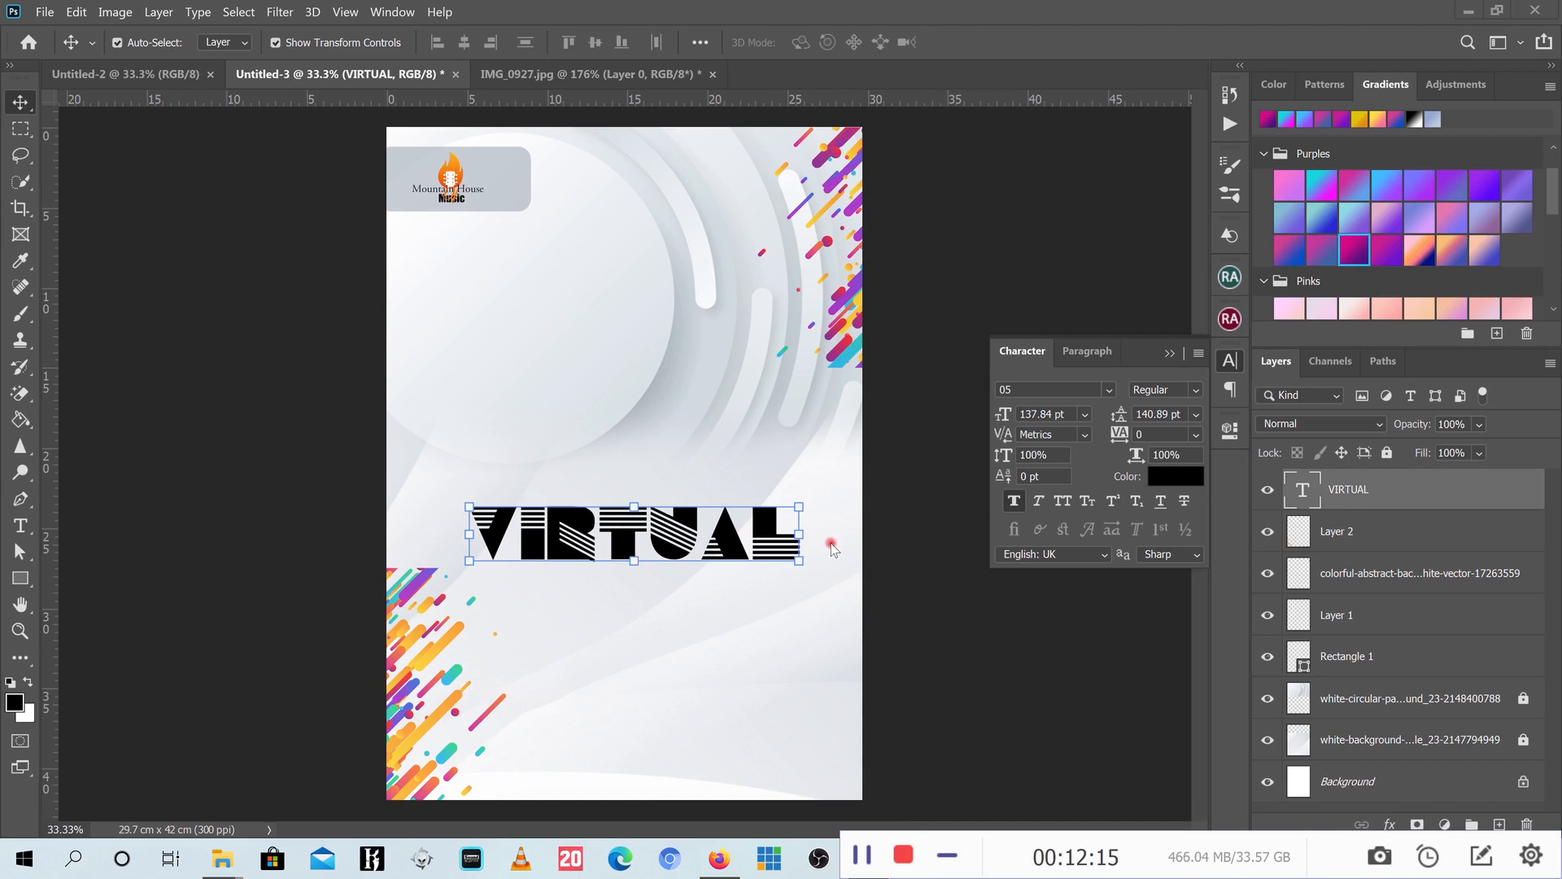
click(940, 854)
- Add a Gradient Overlay to VIRTUAL using the Purple_19 preset from Purples
click(1389, 824)
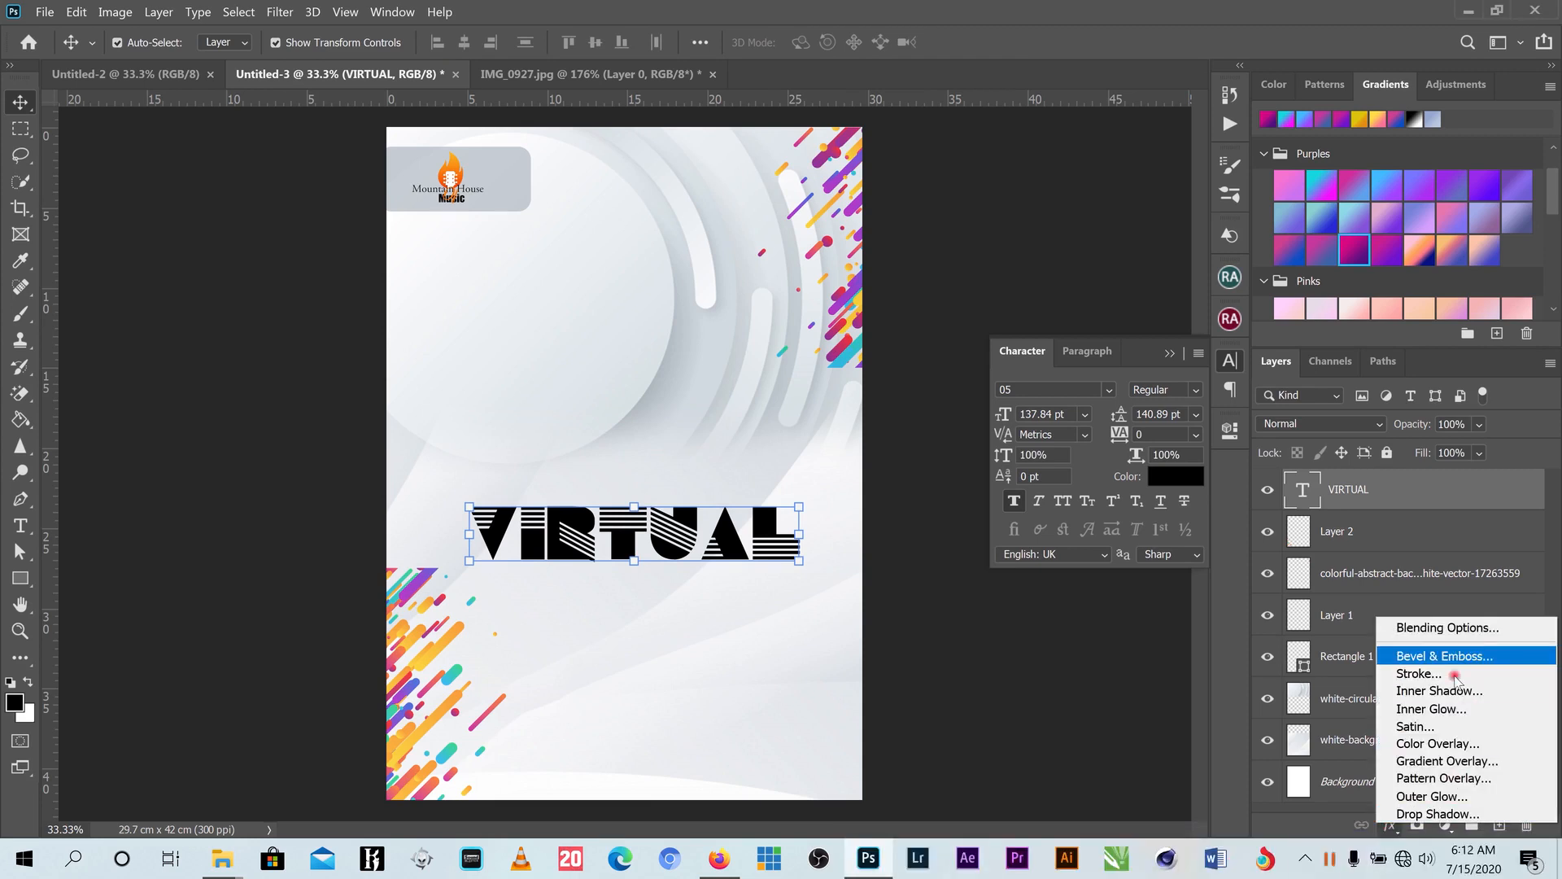
click(1457, 761)
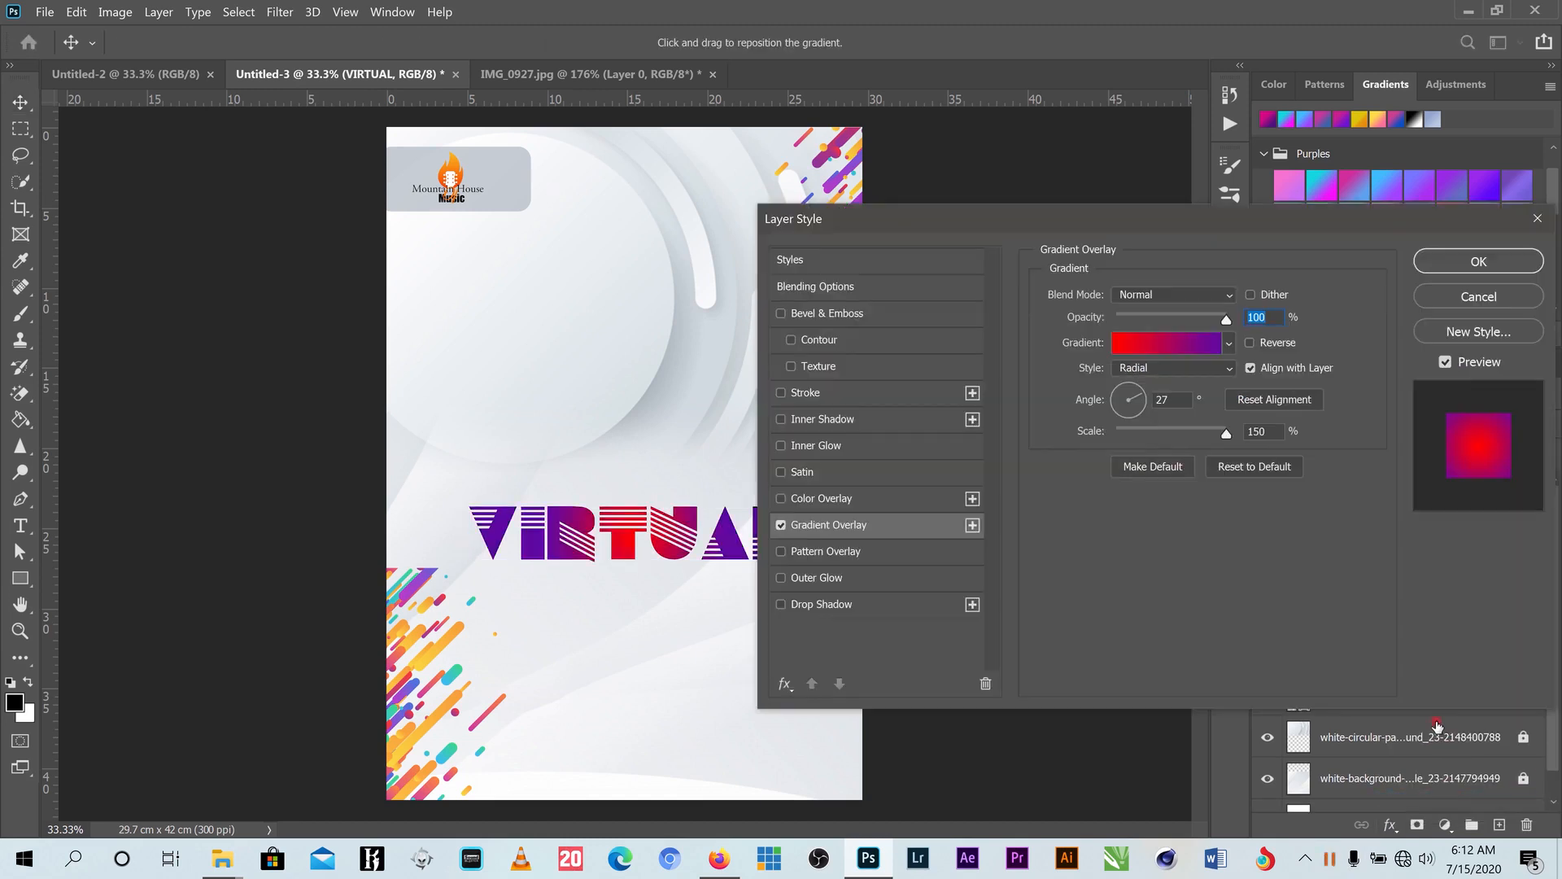
drag(1155, 222, 1248, 218)
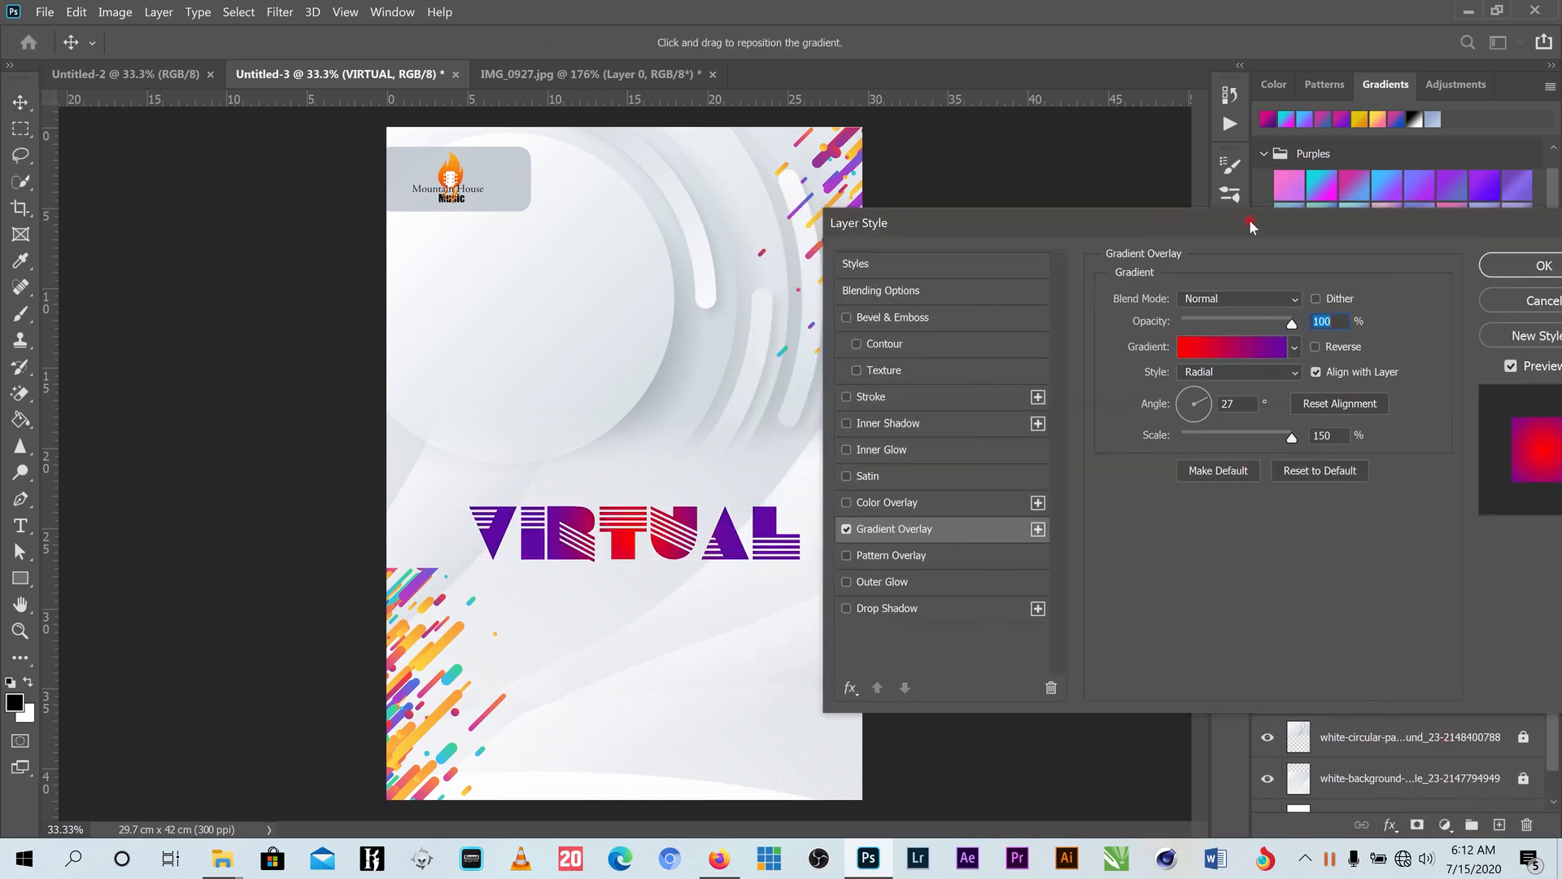
click(1257, 344)
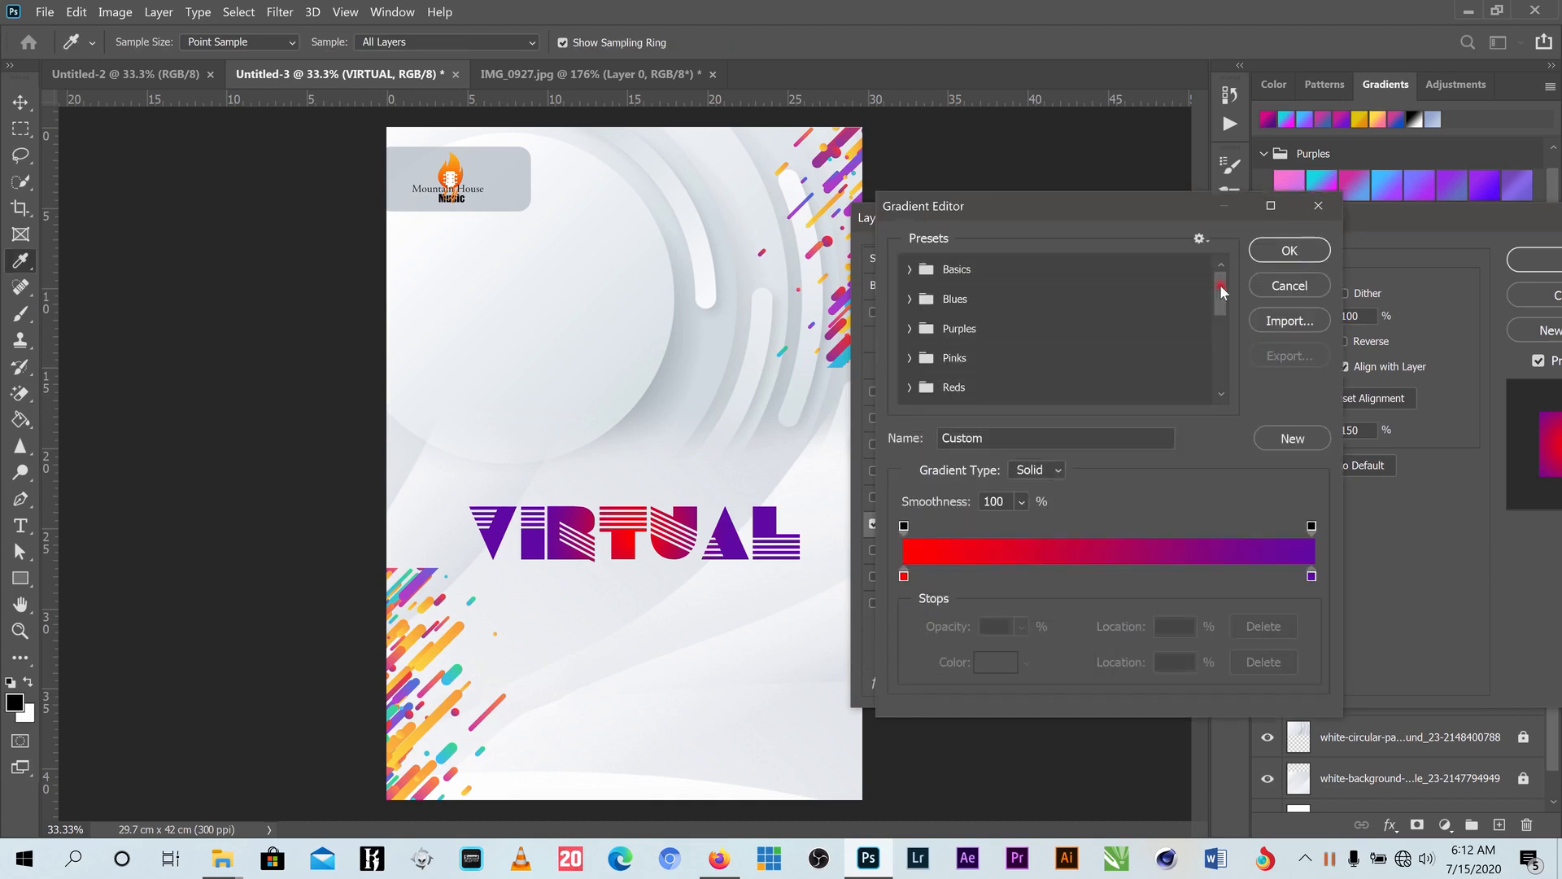
drag(1221, 286, 1221, 297)
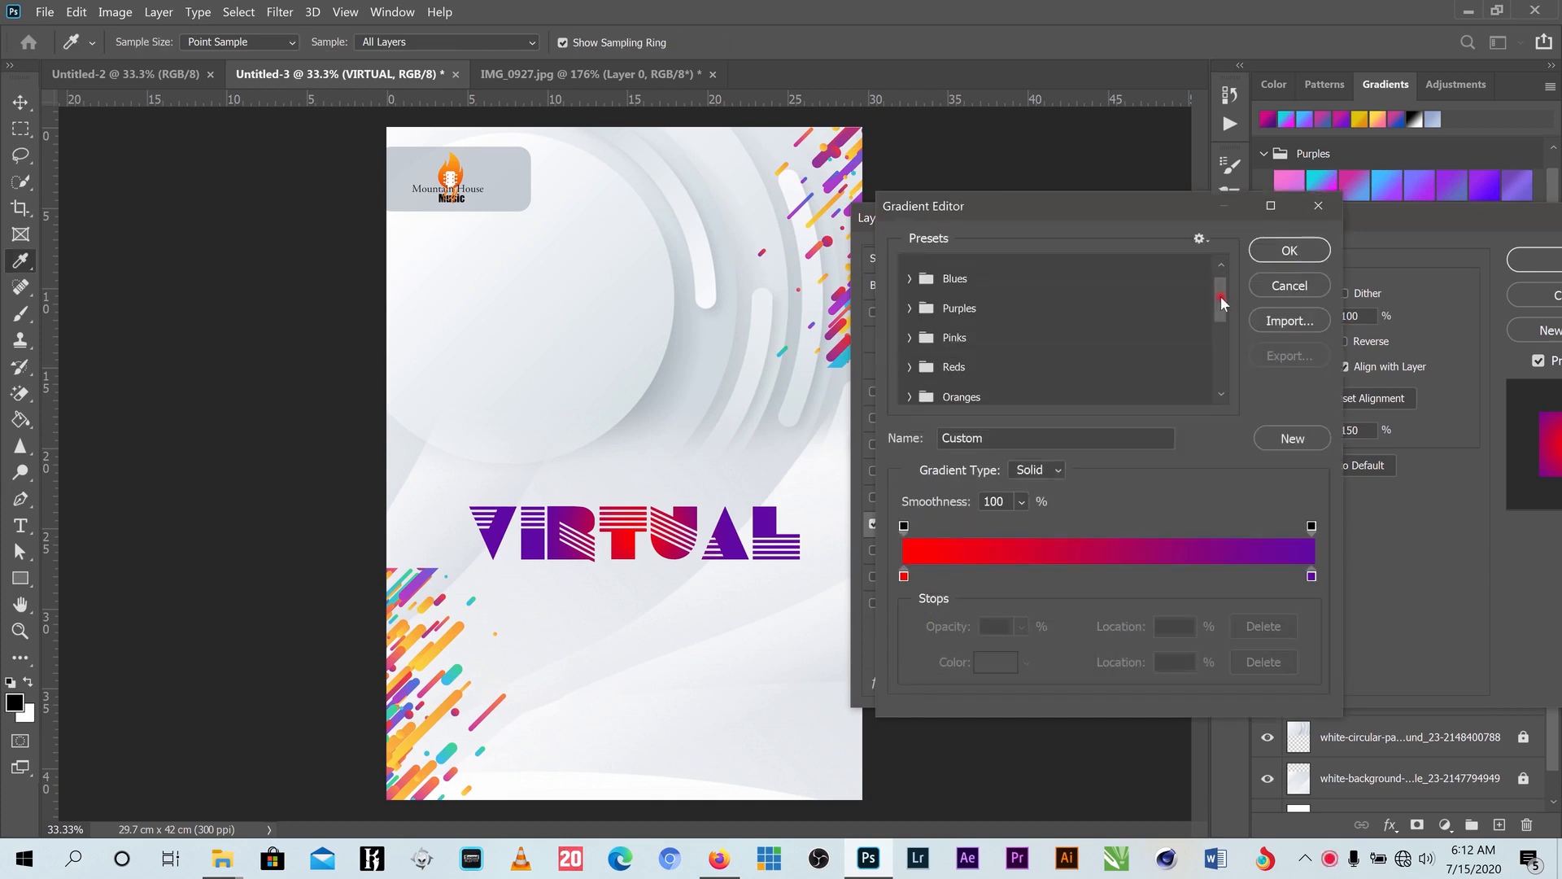
click(910, 296)
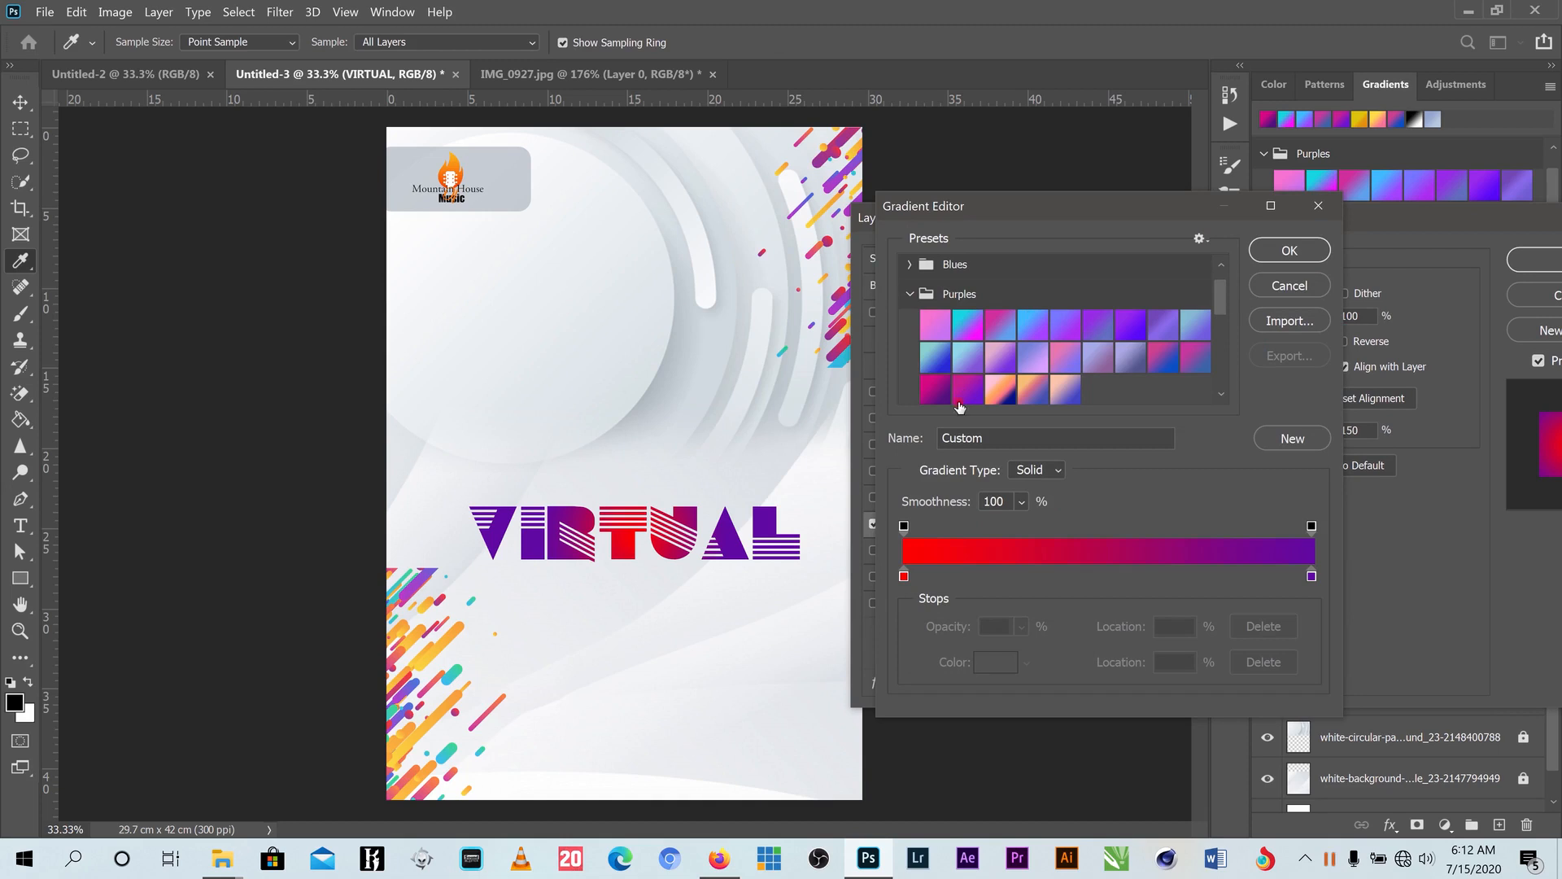
click(936, 393)
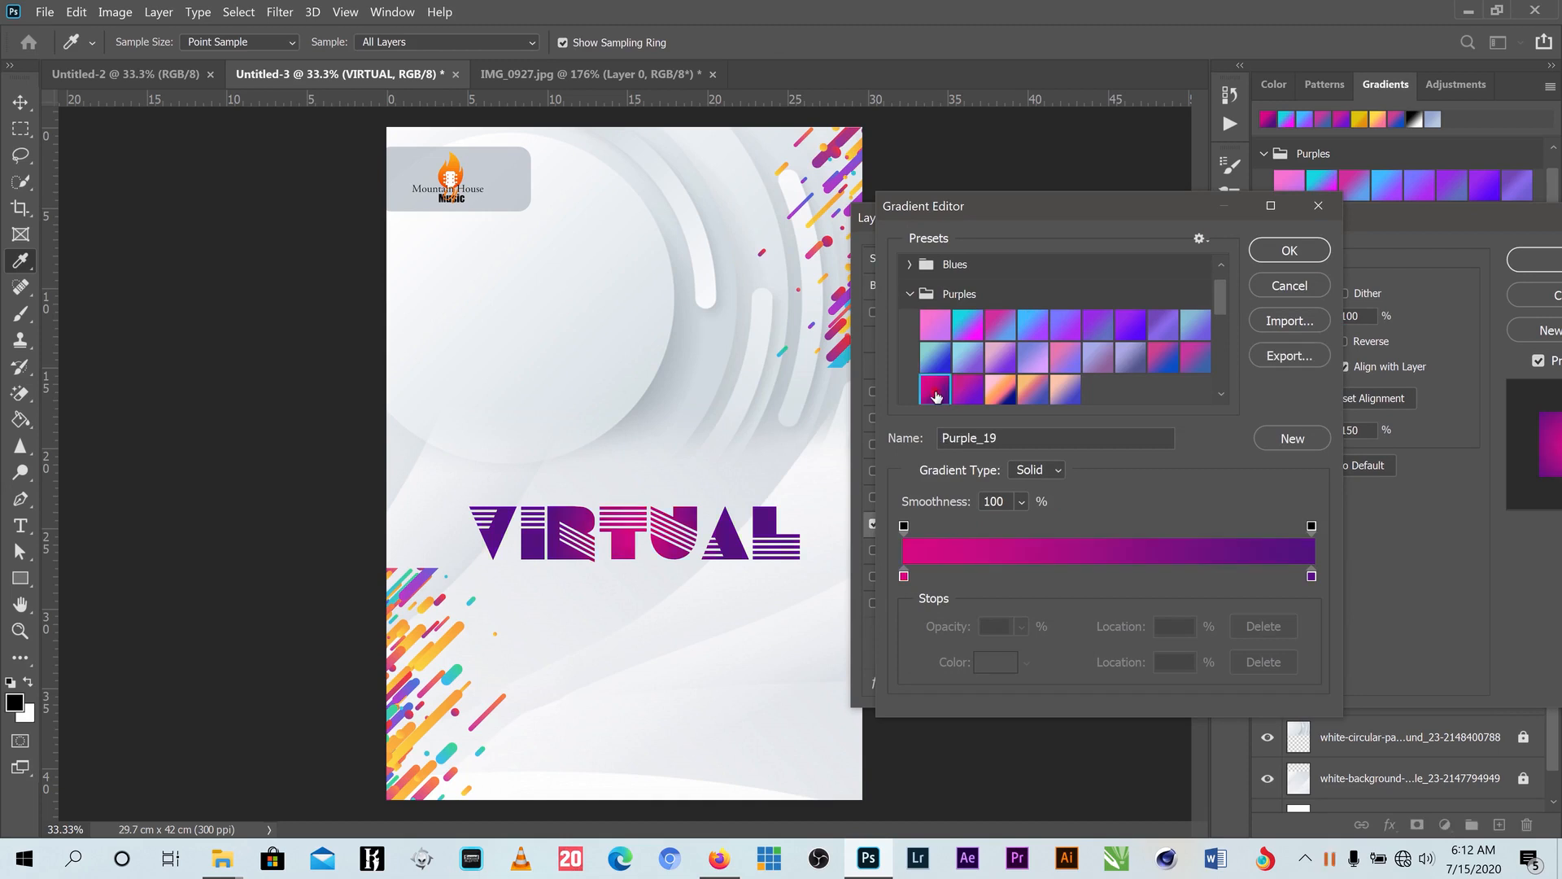
- Set the gradient's left colour stop to pure red ff0000 and adjust the midpoint
click(904, 577)
double_click(905, 577)
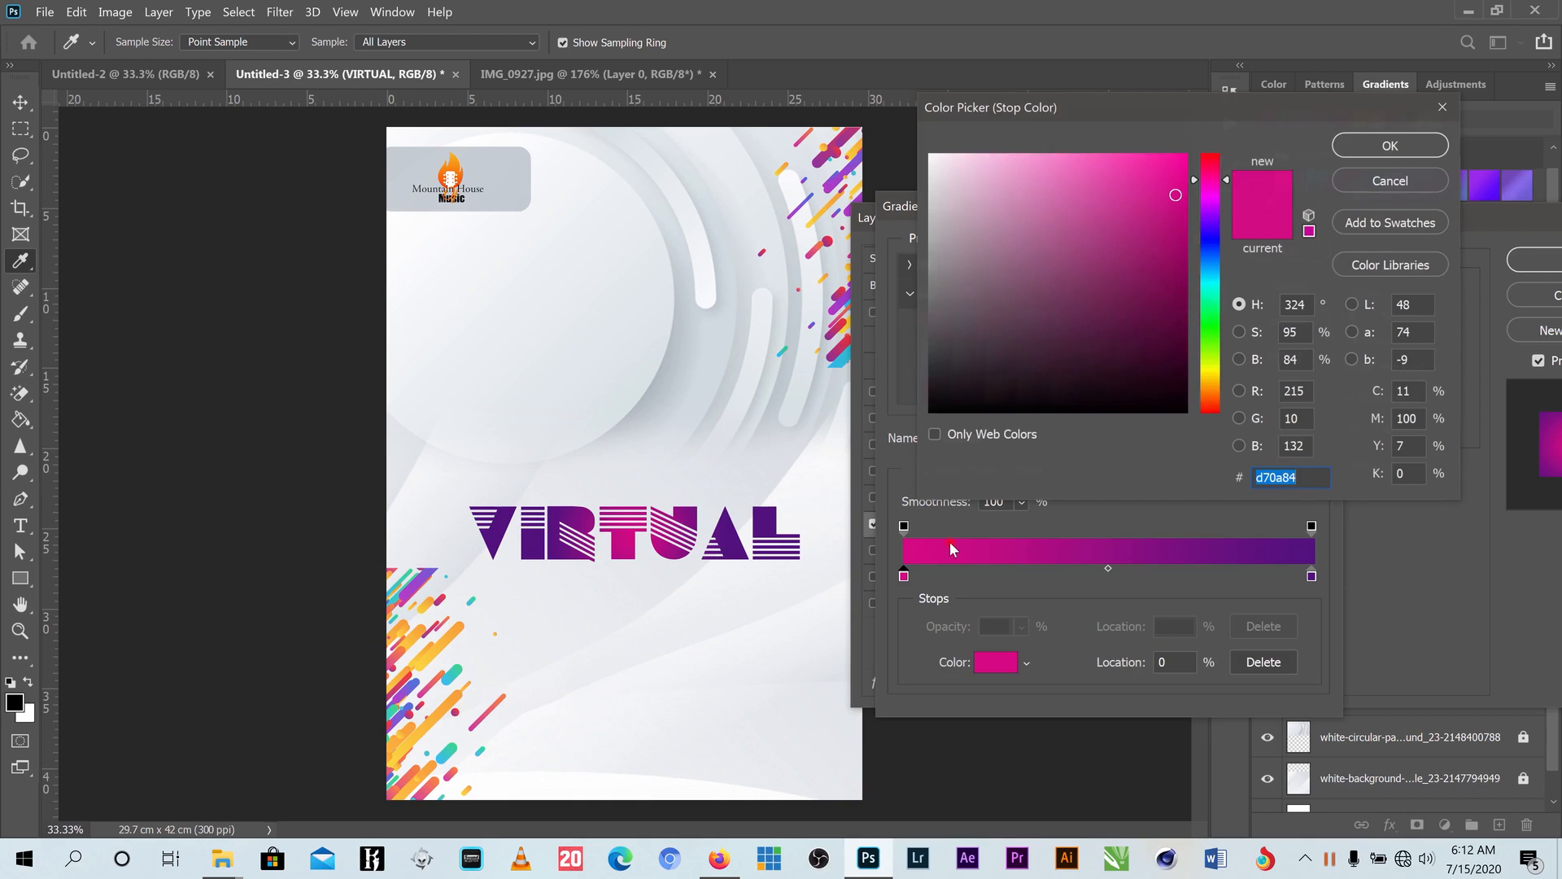
drag(1205, 173, 1217, 151)
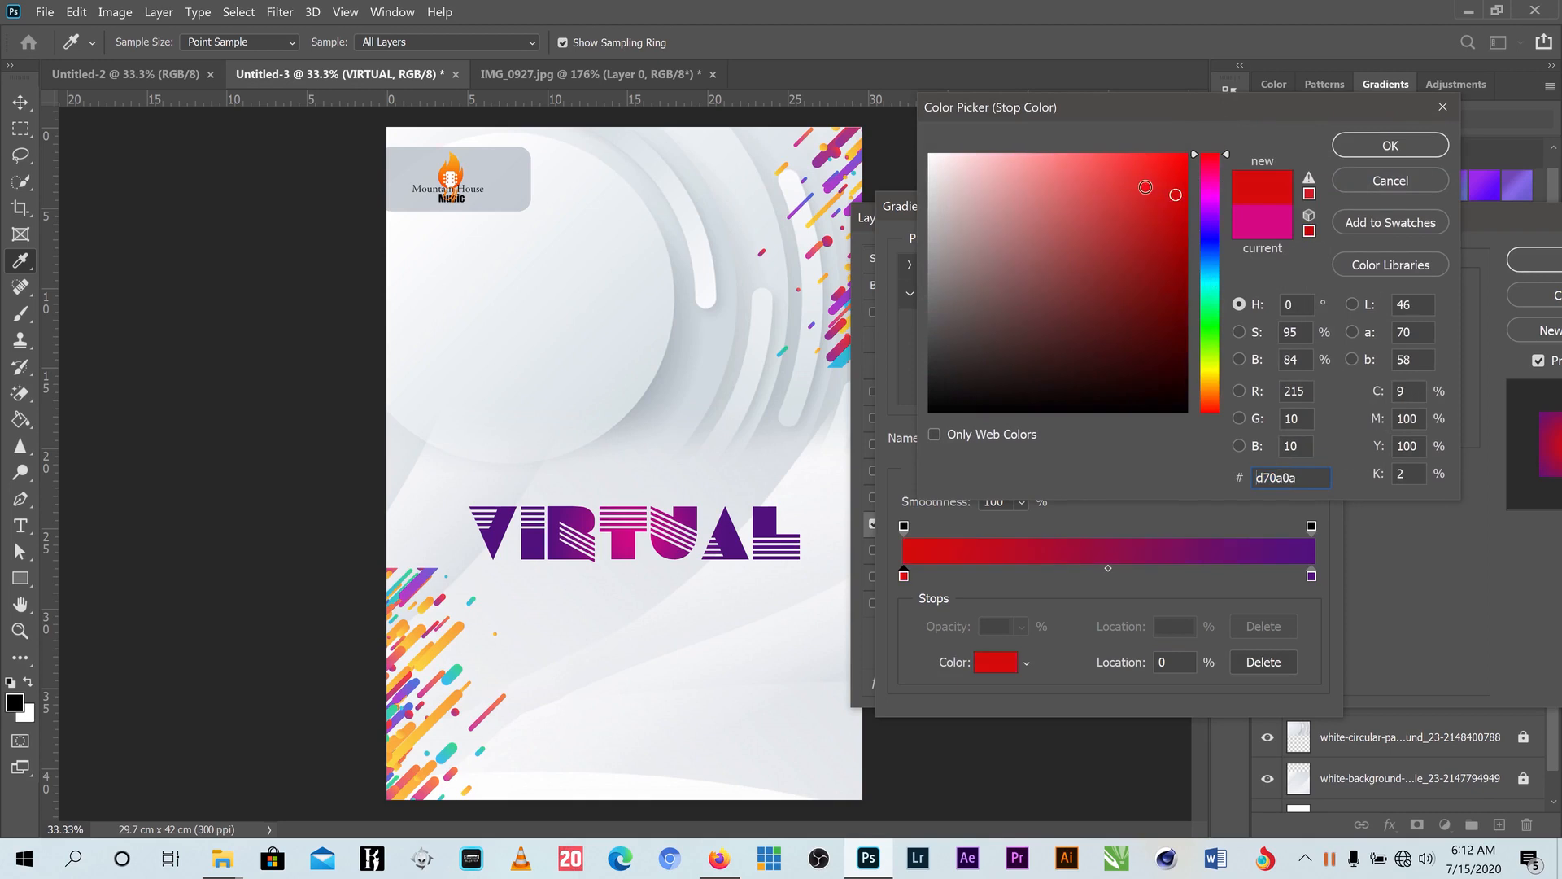
text(ff0000)
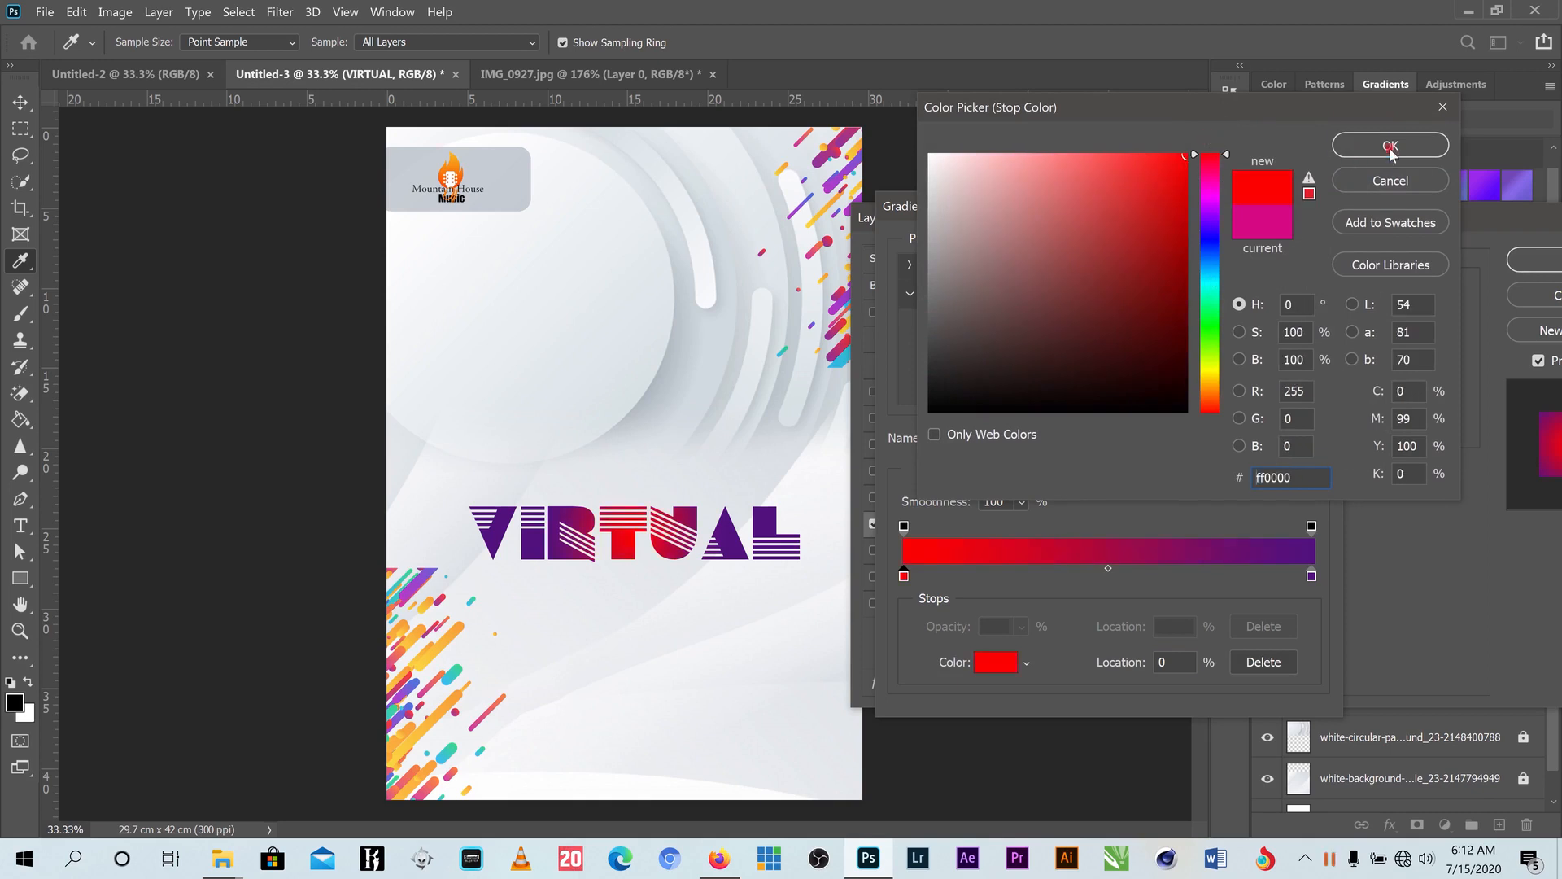
click(1392, 148)
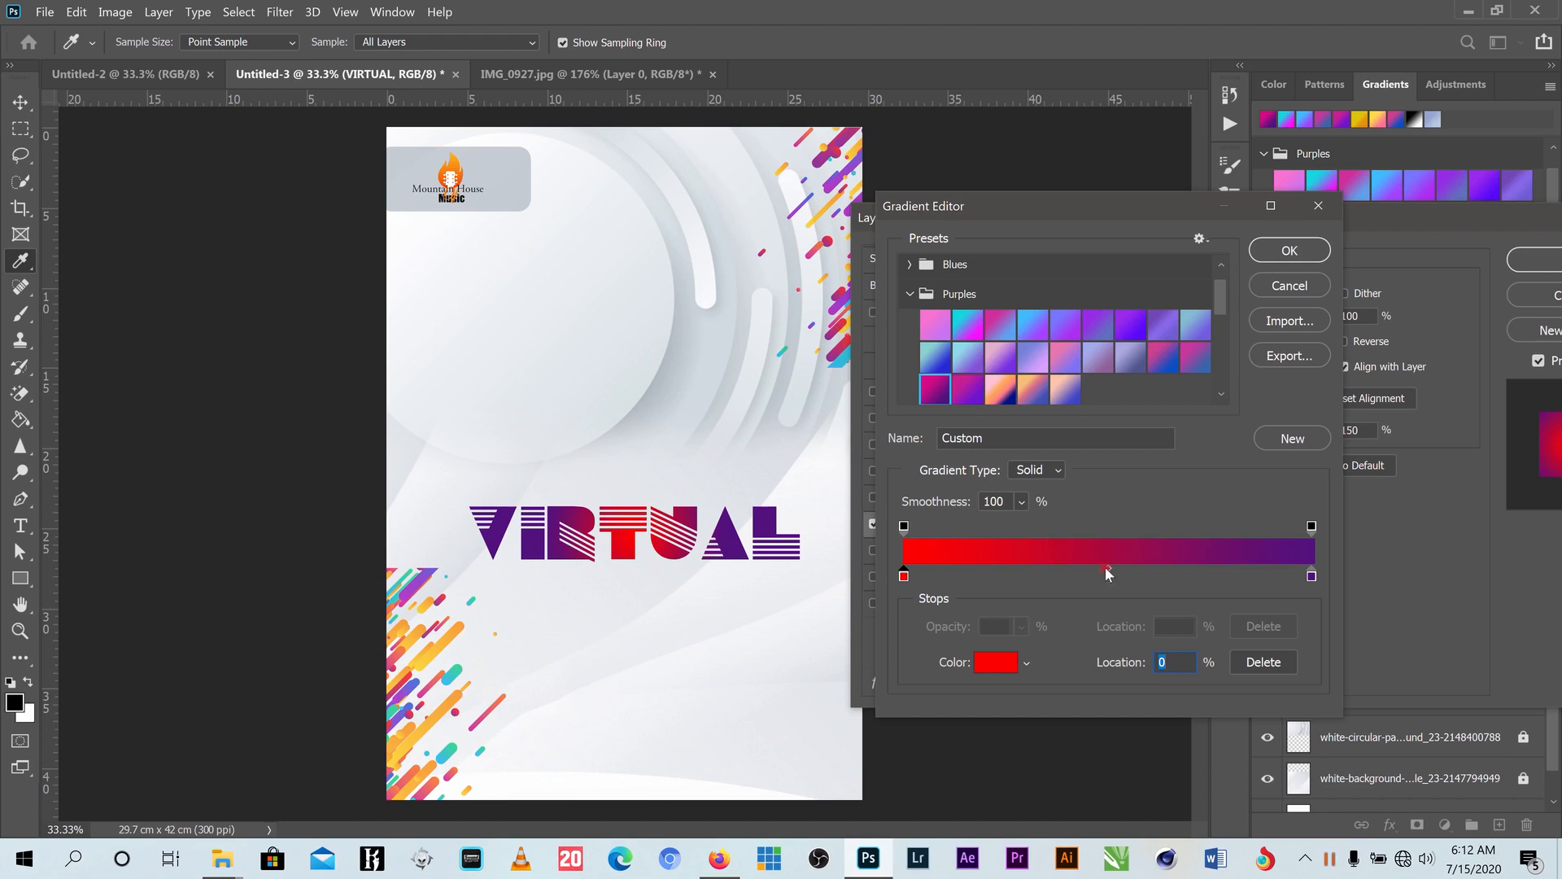
drag(1105, 566, 1164, 574)
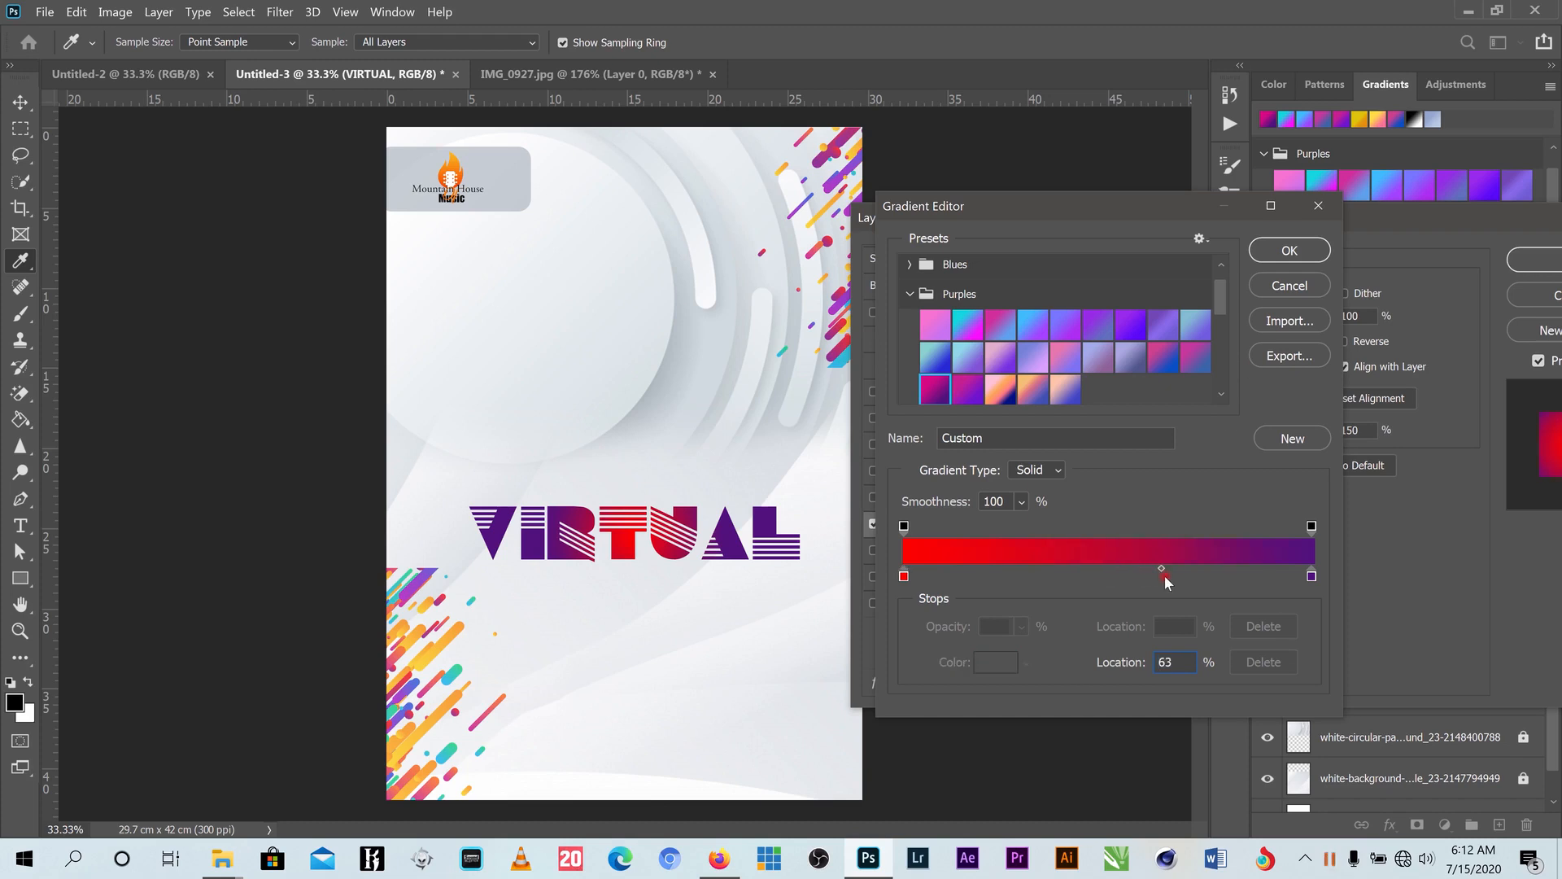
key(Return)
- Set the VIRTUAL overlay angle to 17° at 150% scale, Reverse off, and apply it
click(1294, 250)
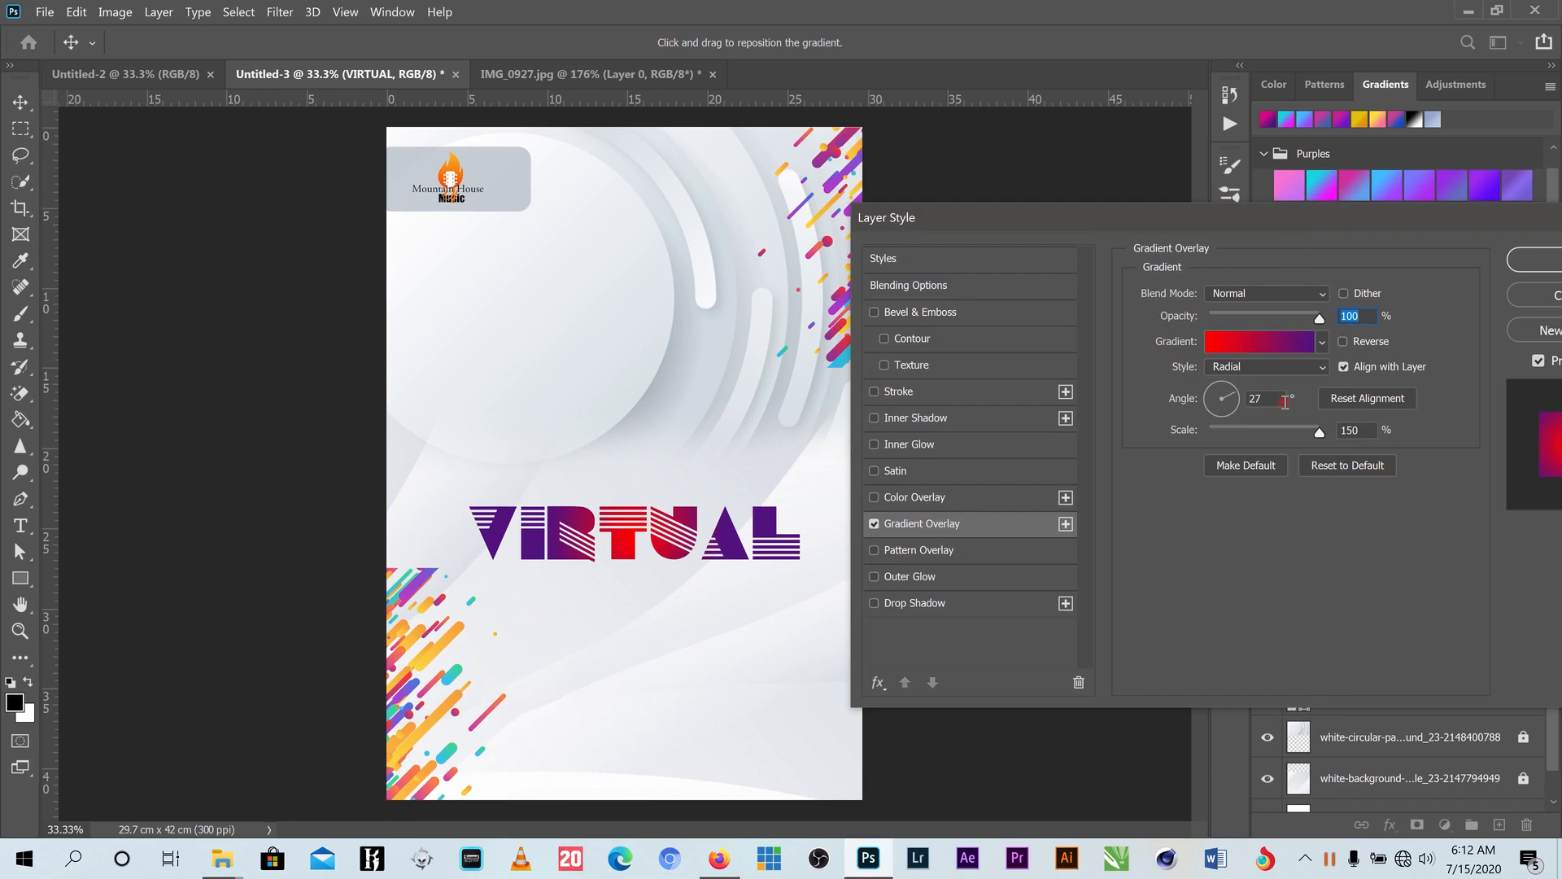
click(1237, 399)
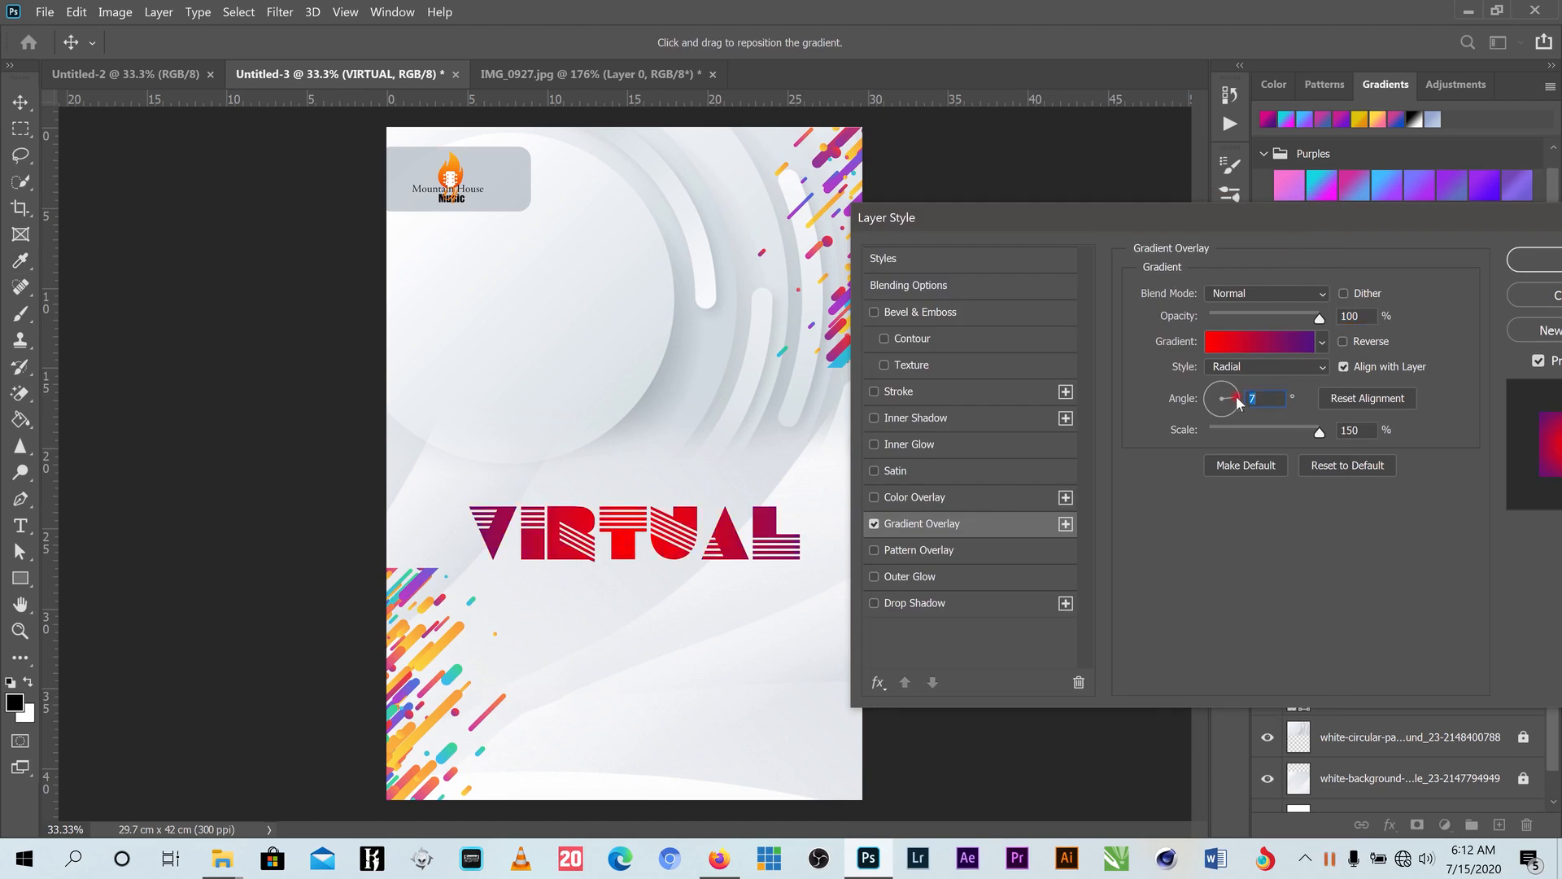
drag(1239, 403, 1240, 393)
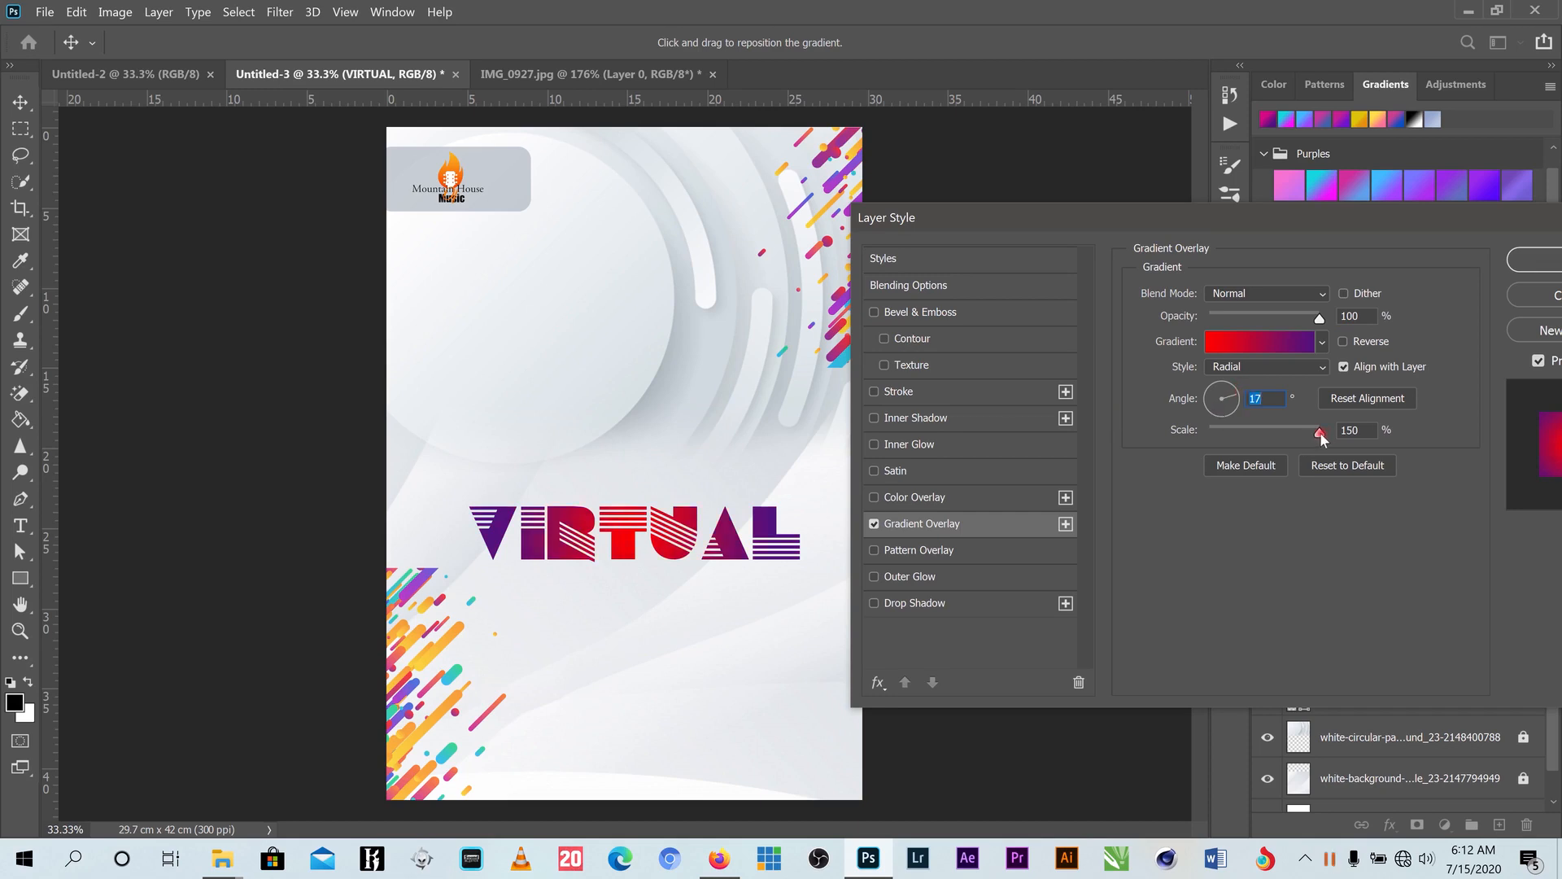
drag(1319, 432, 1353, 440)
double_click(1351, 432)
click(1343, 341)
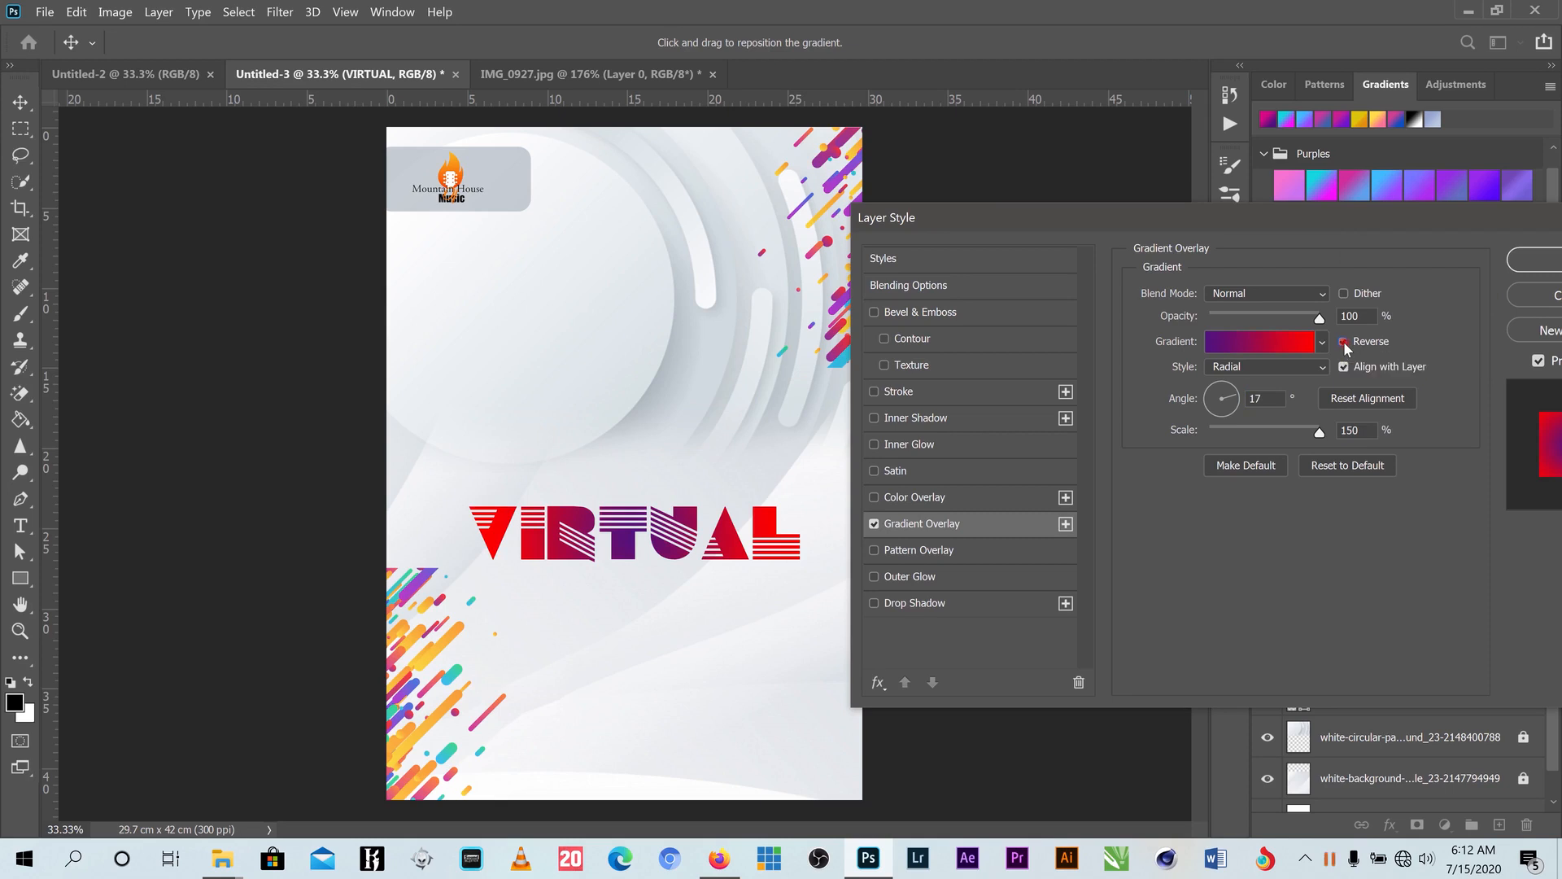
click(1343, 341)
click(1344, 341)
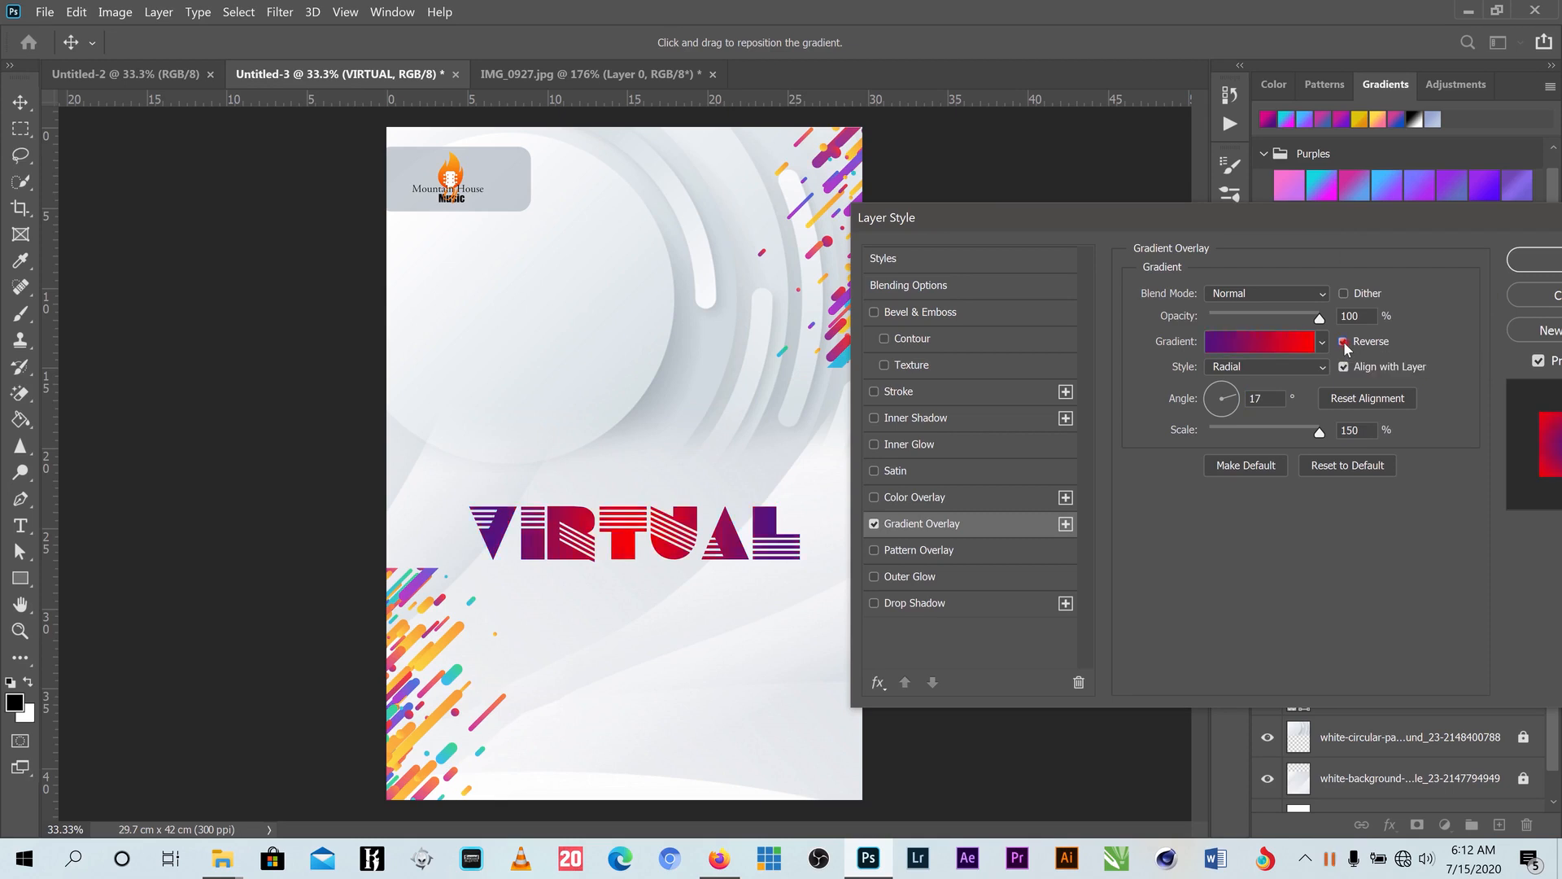
click(1343, 341)
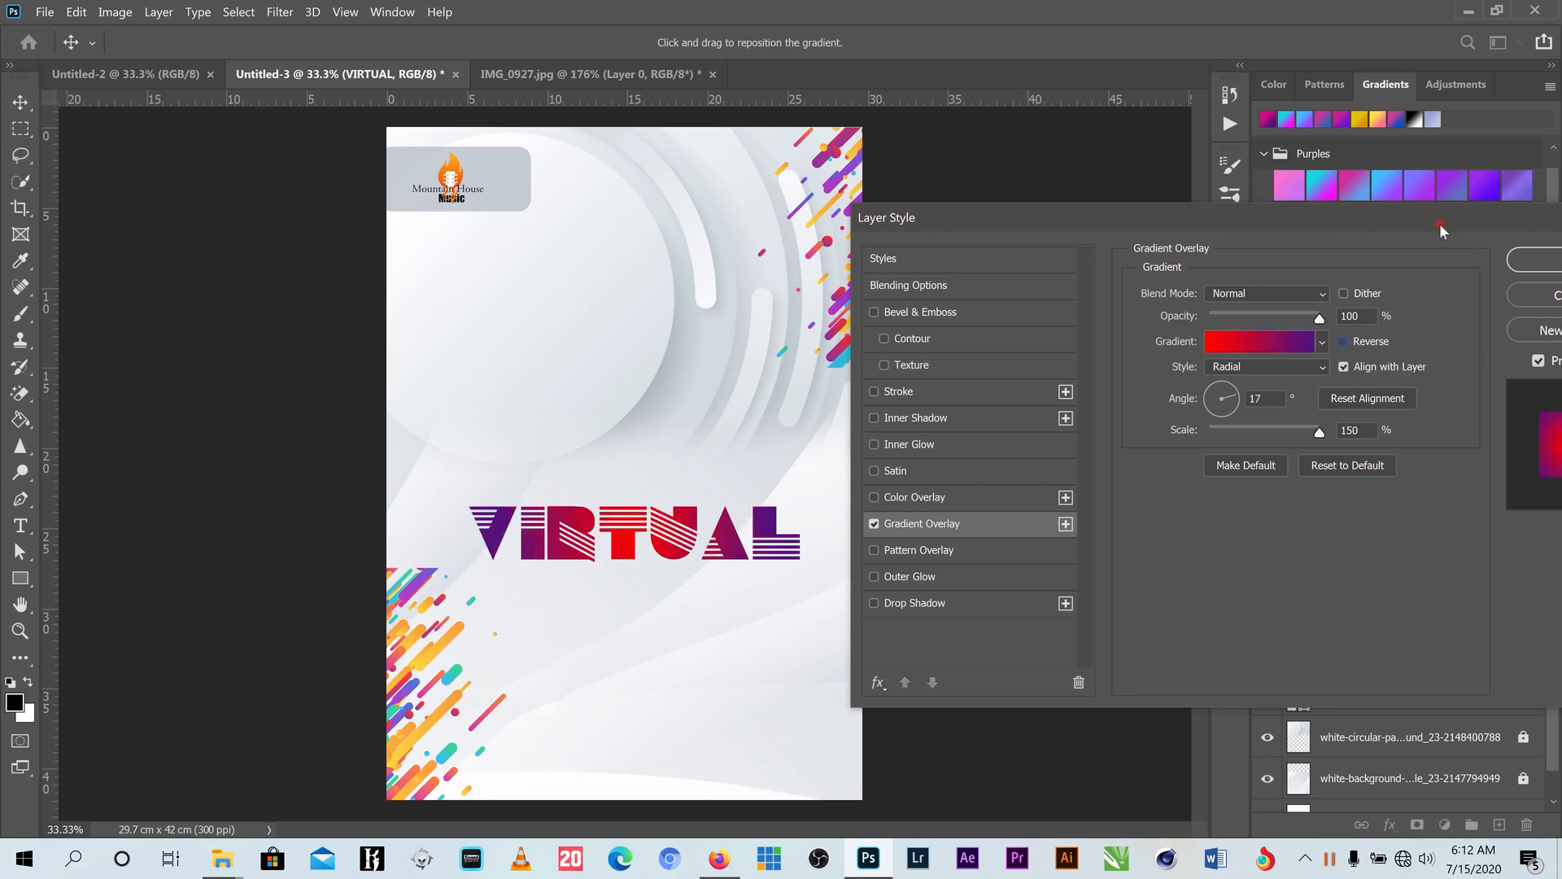
drag(1326, 218, 1221, 218)
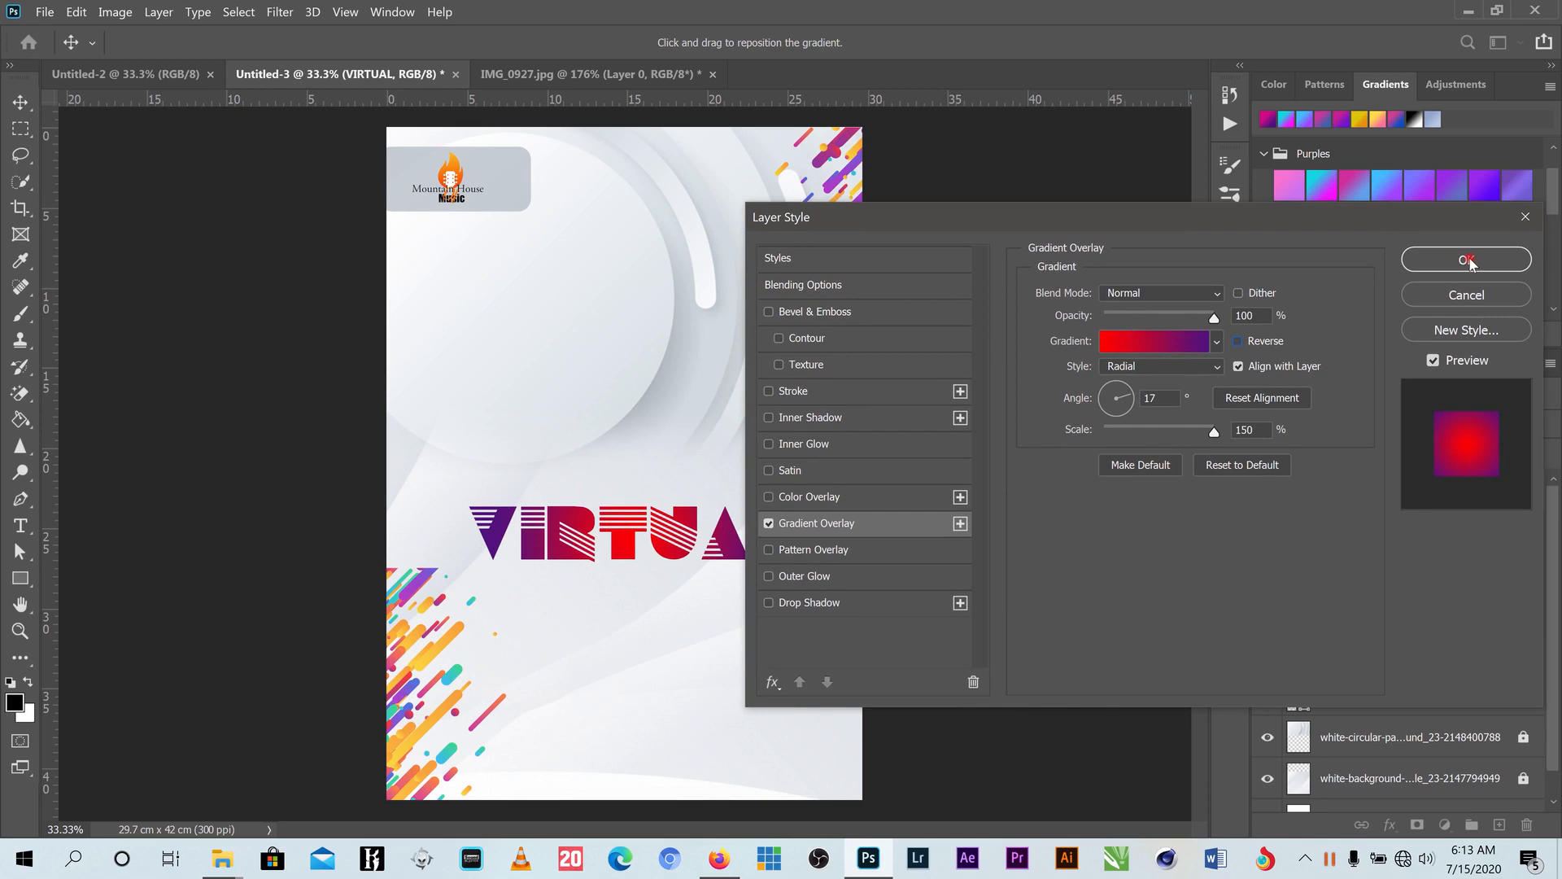
click(1468, 260)
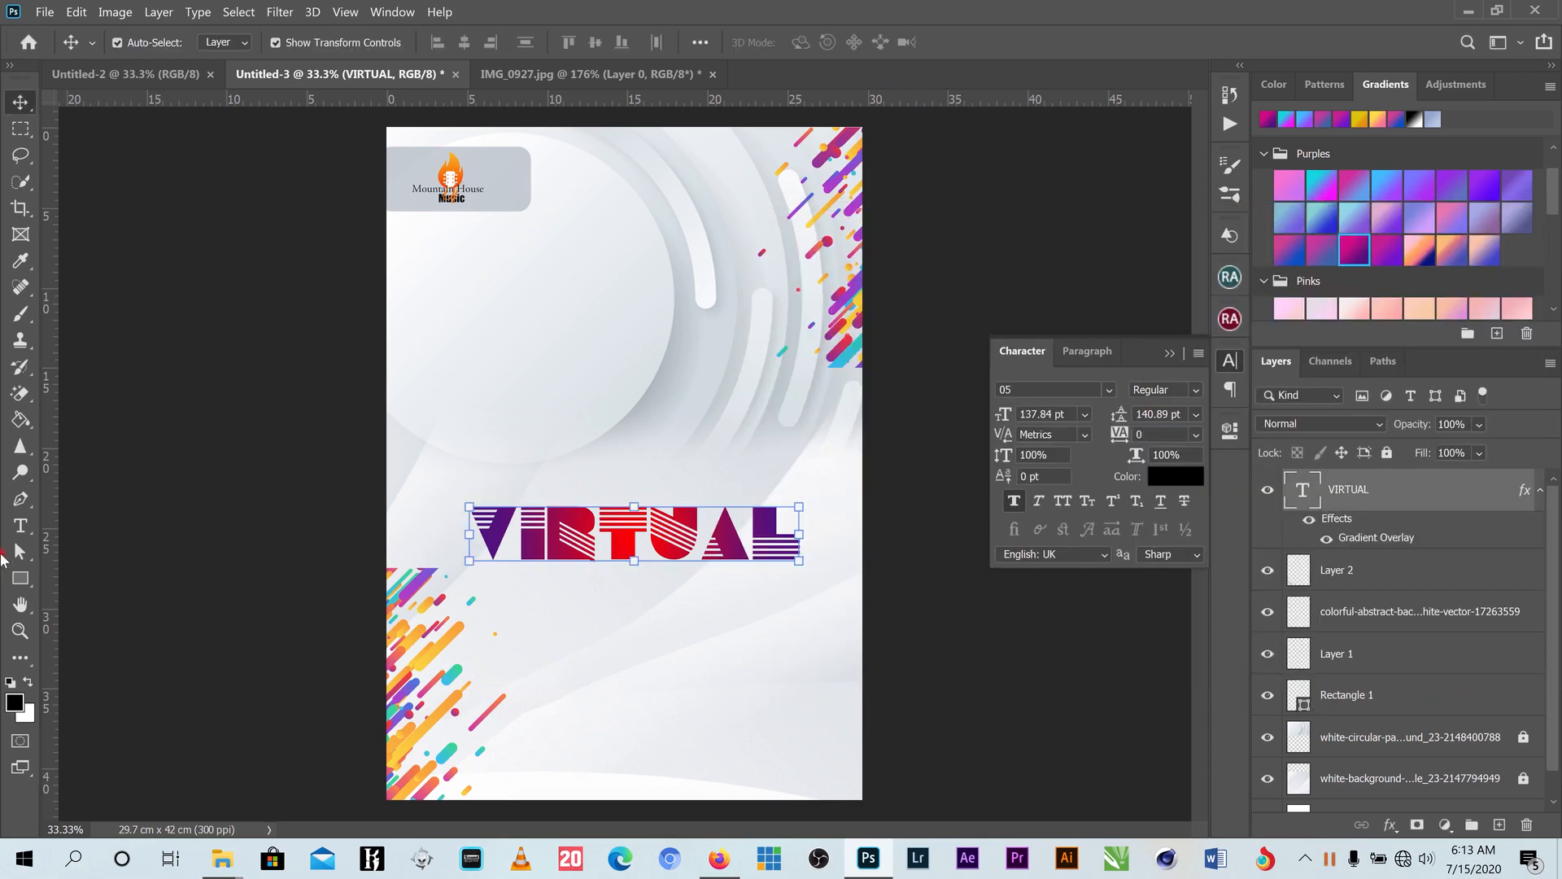
- Draw a white rectangle below VIRTUAL and add a Gradient Overlay effect to it
click(22, 578)
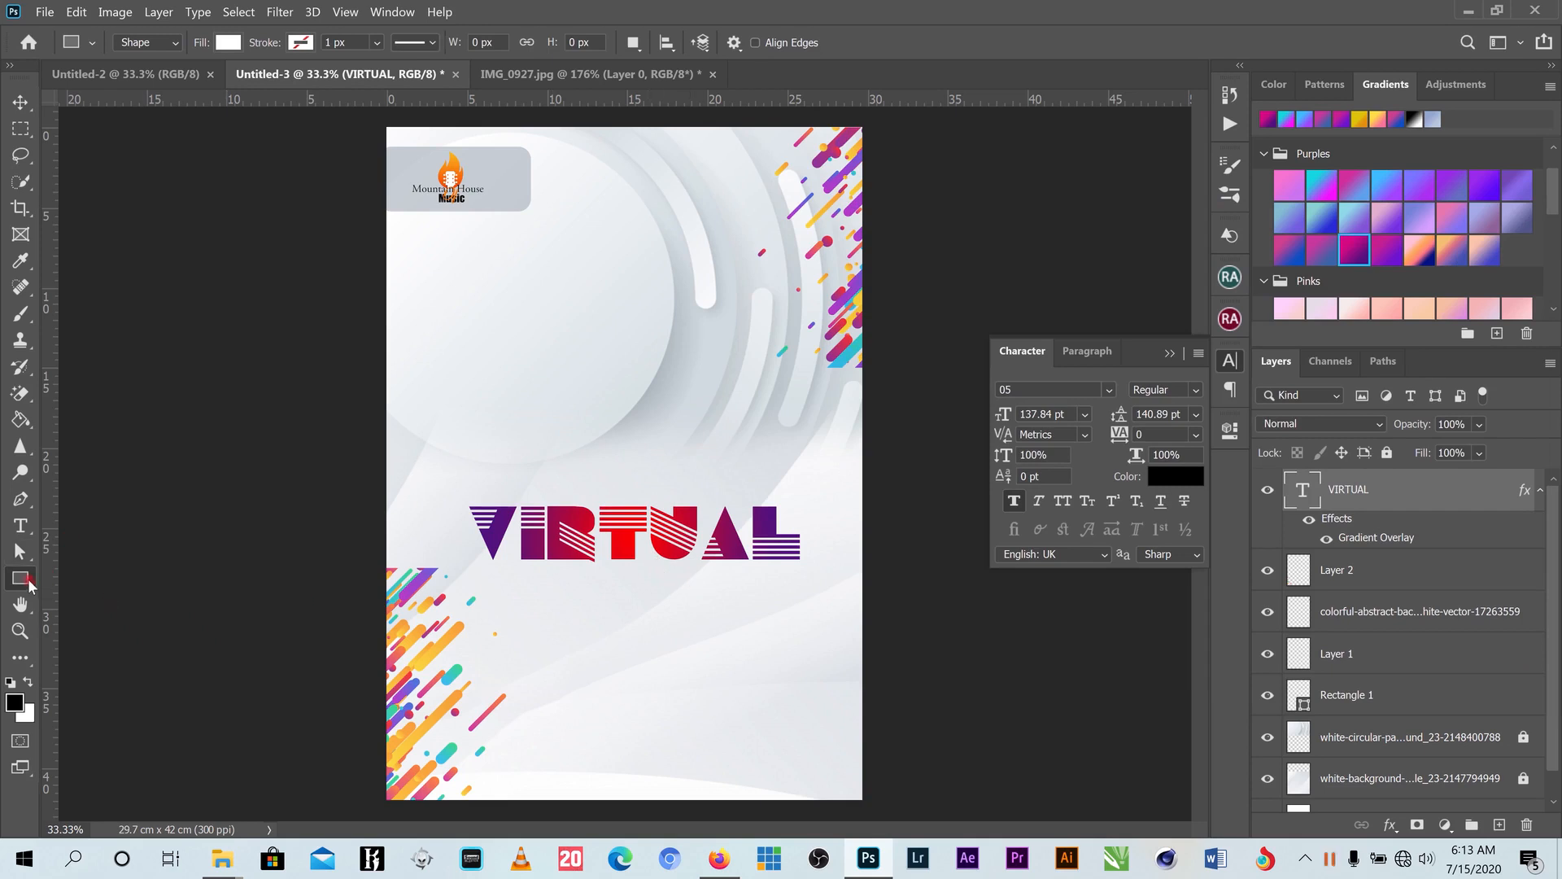
right_click(24, 582)
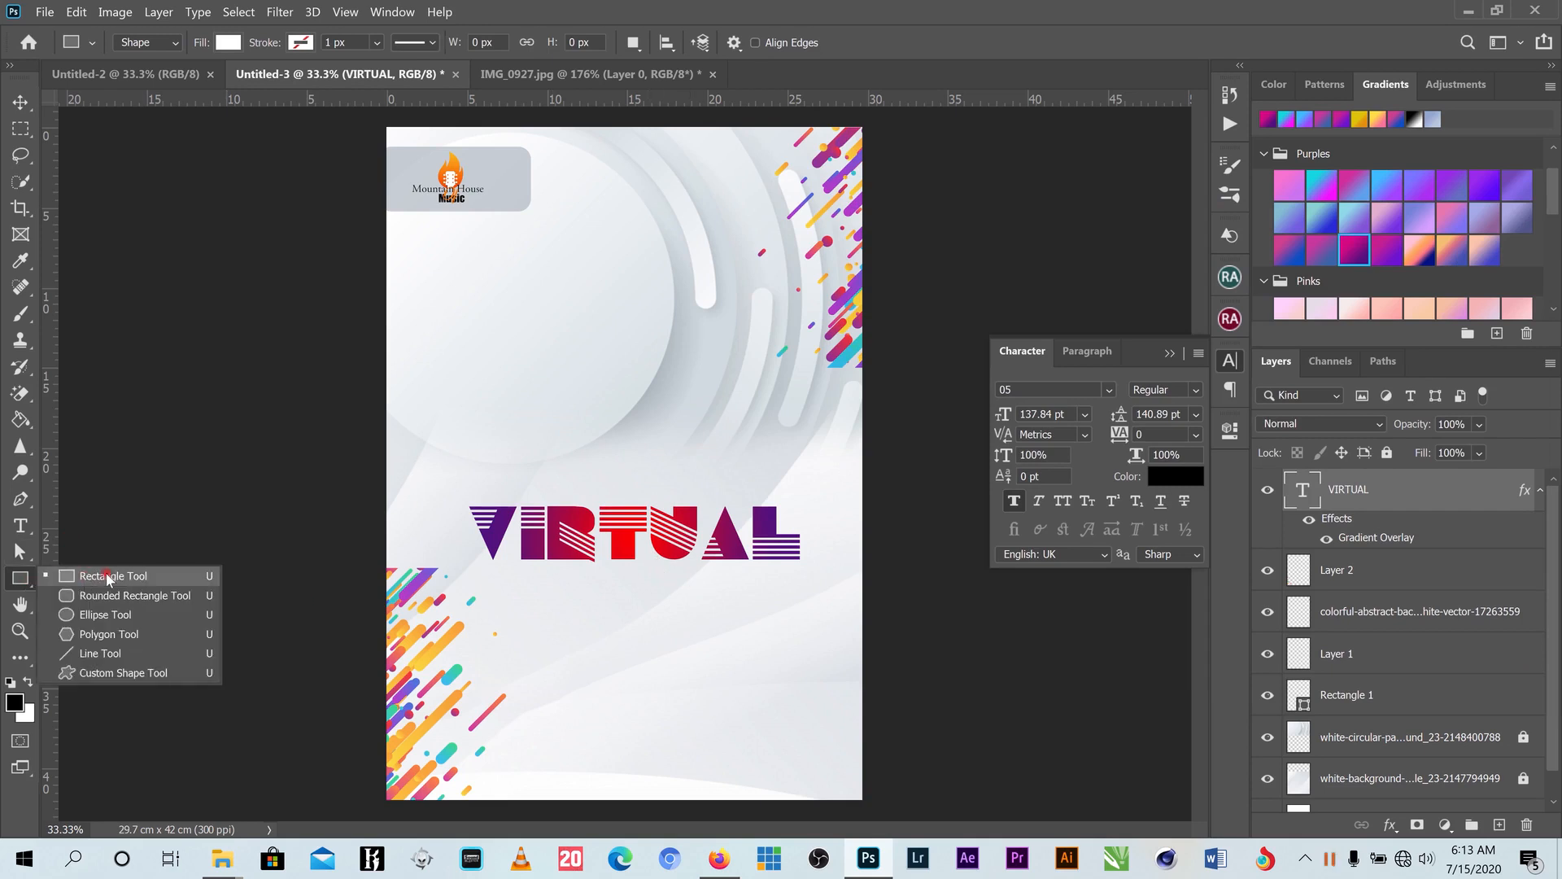
click(108, 580)
drag(502, 573, 783, 625)
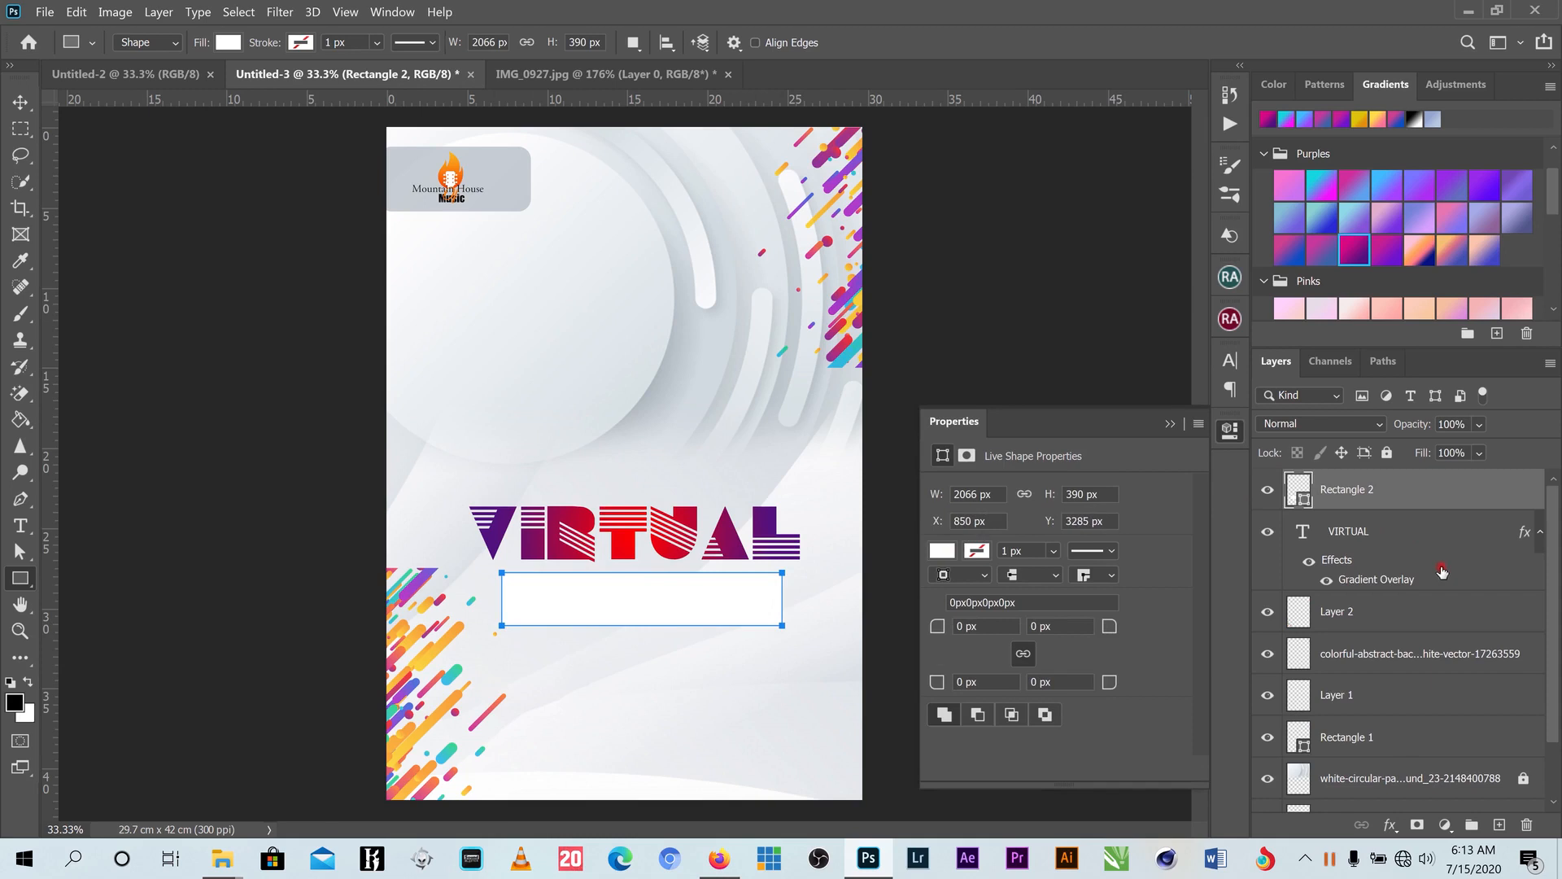
click(1391, 825)
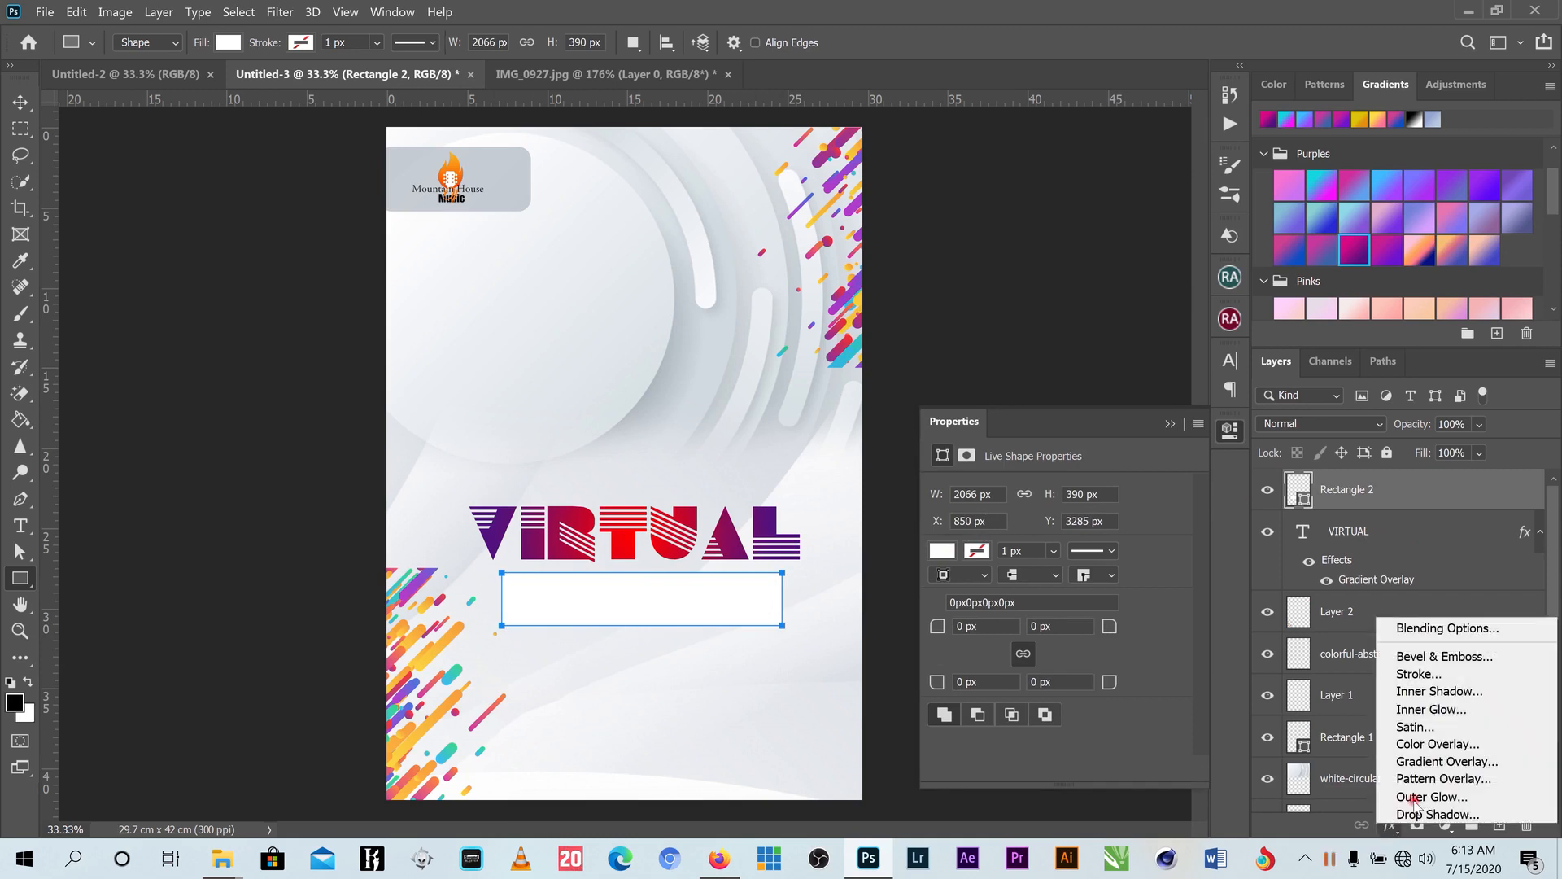
click(1460, 761)
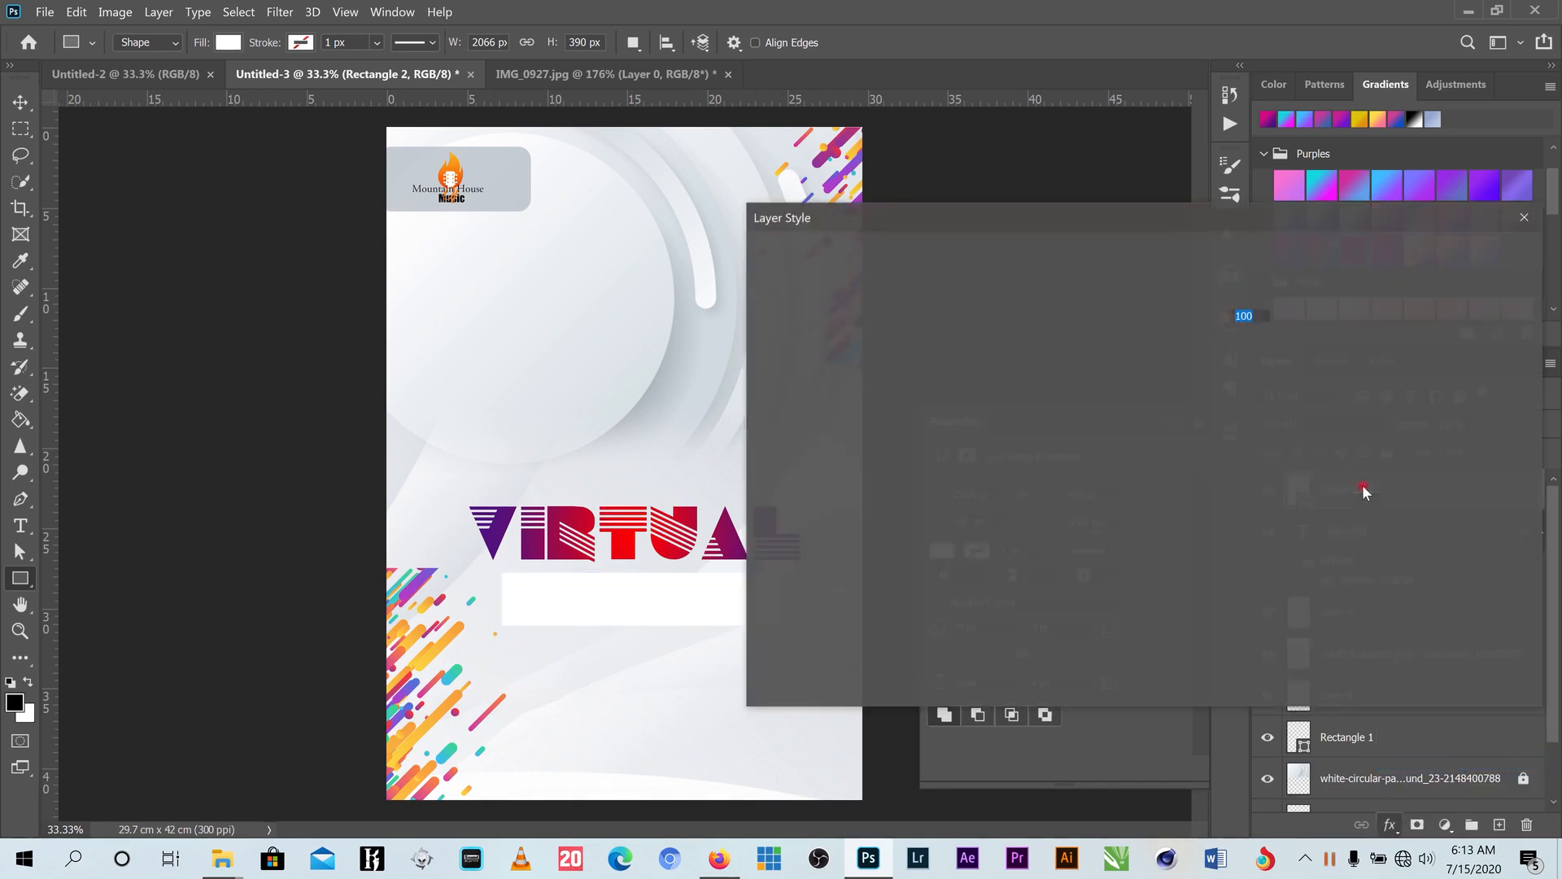
- Choose Purple_04 from the Purples presets for the rectangle, after trying Purple_02
click(1147, 340)
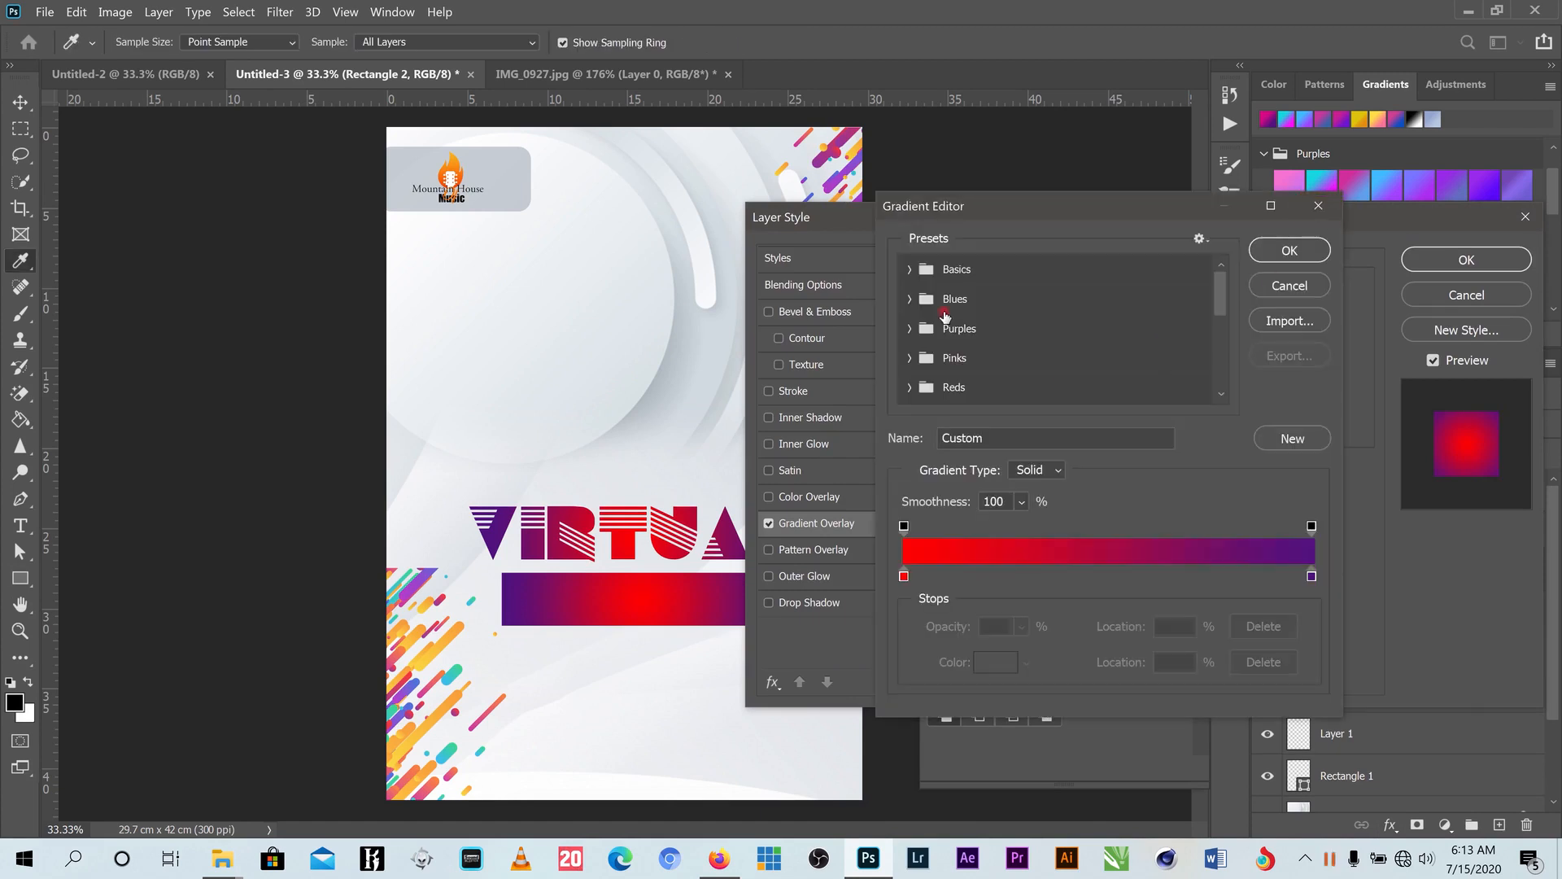
click(908, 329)
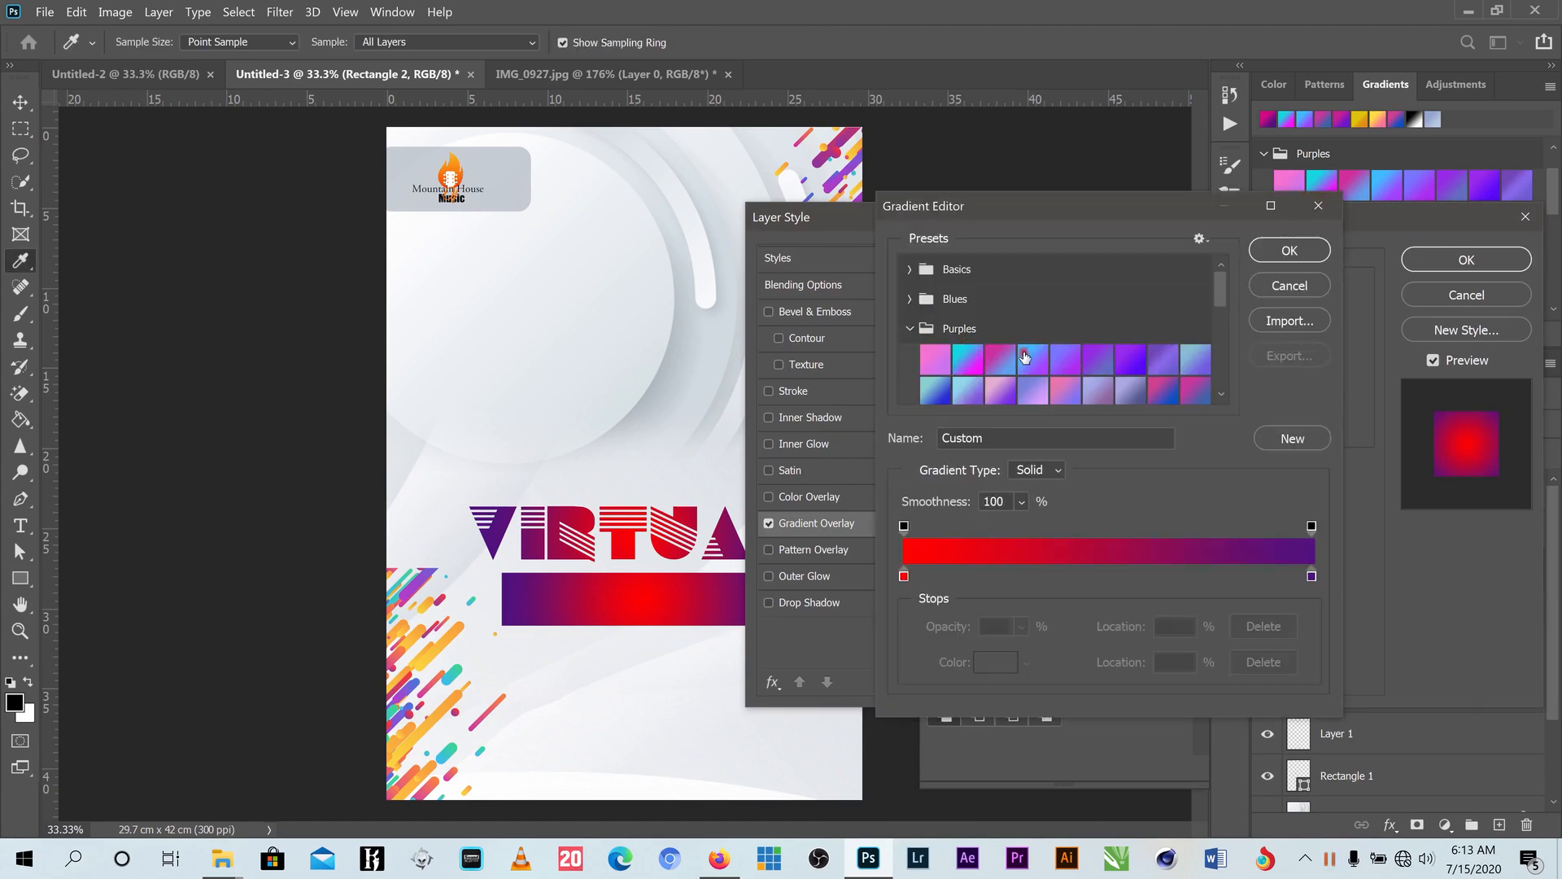
click(1033, 358)
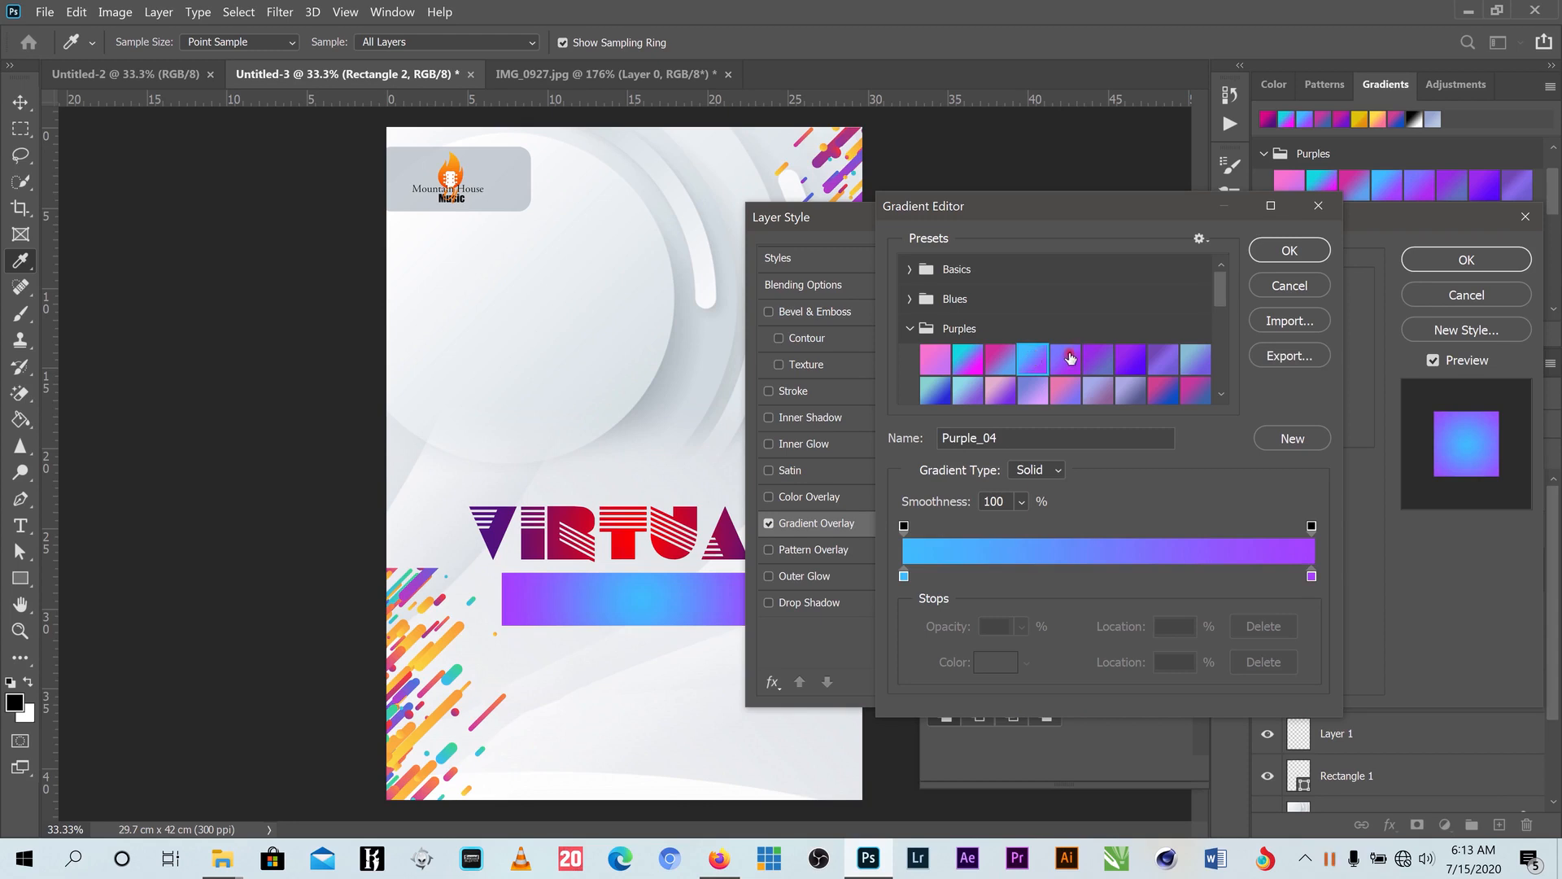
click(968, 354)
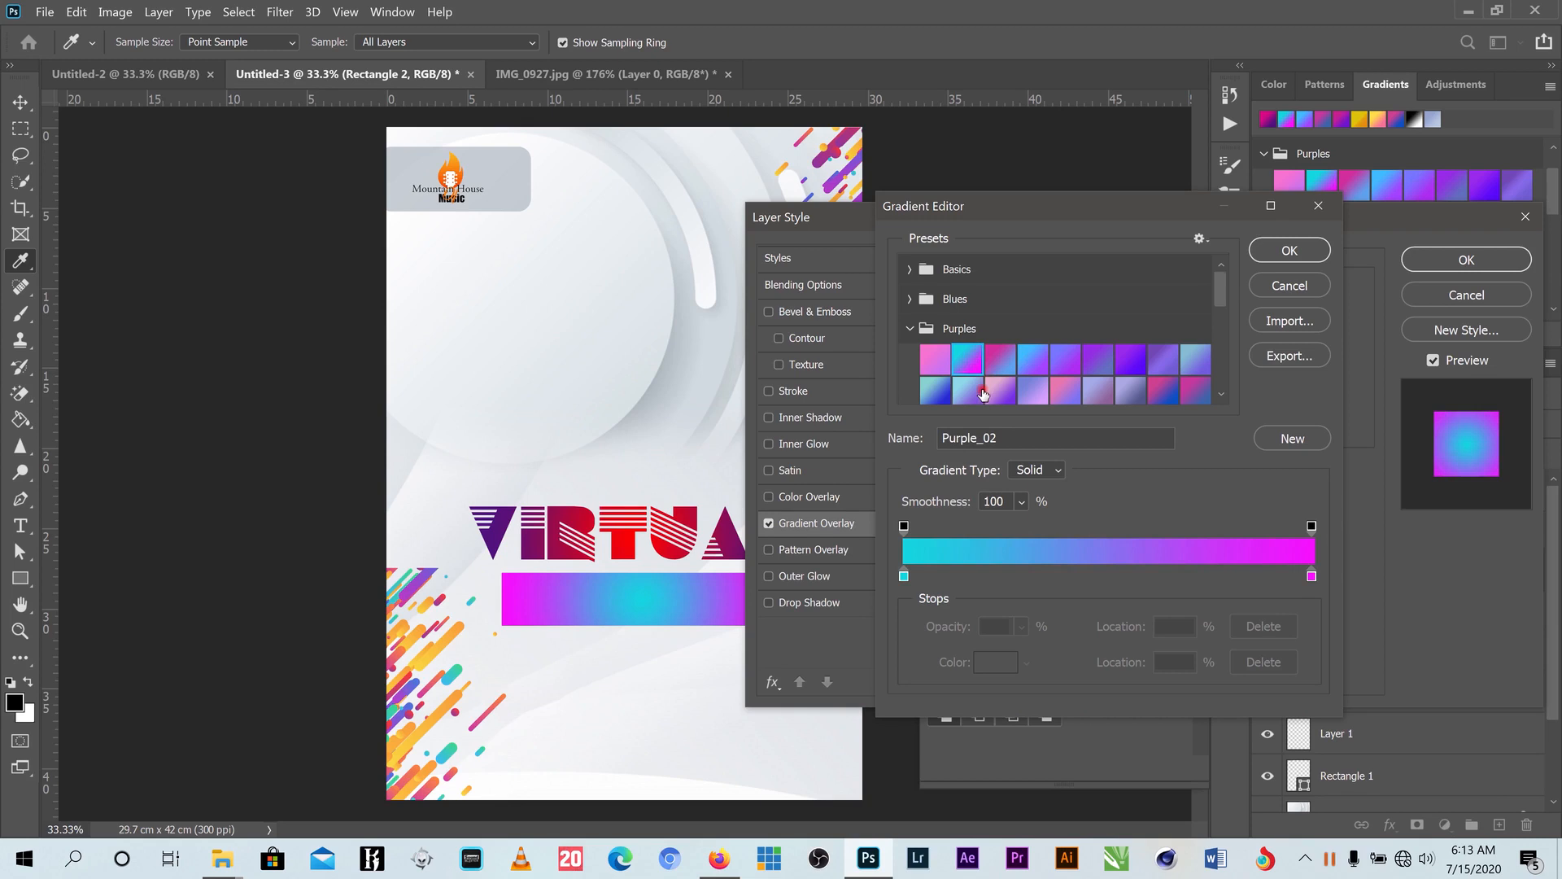
scroll(992, 387, down, 1)
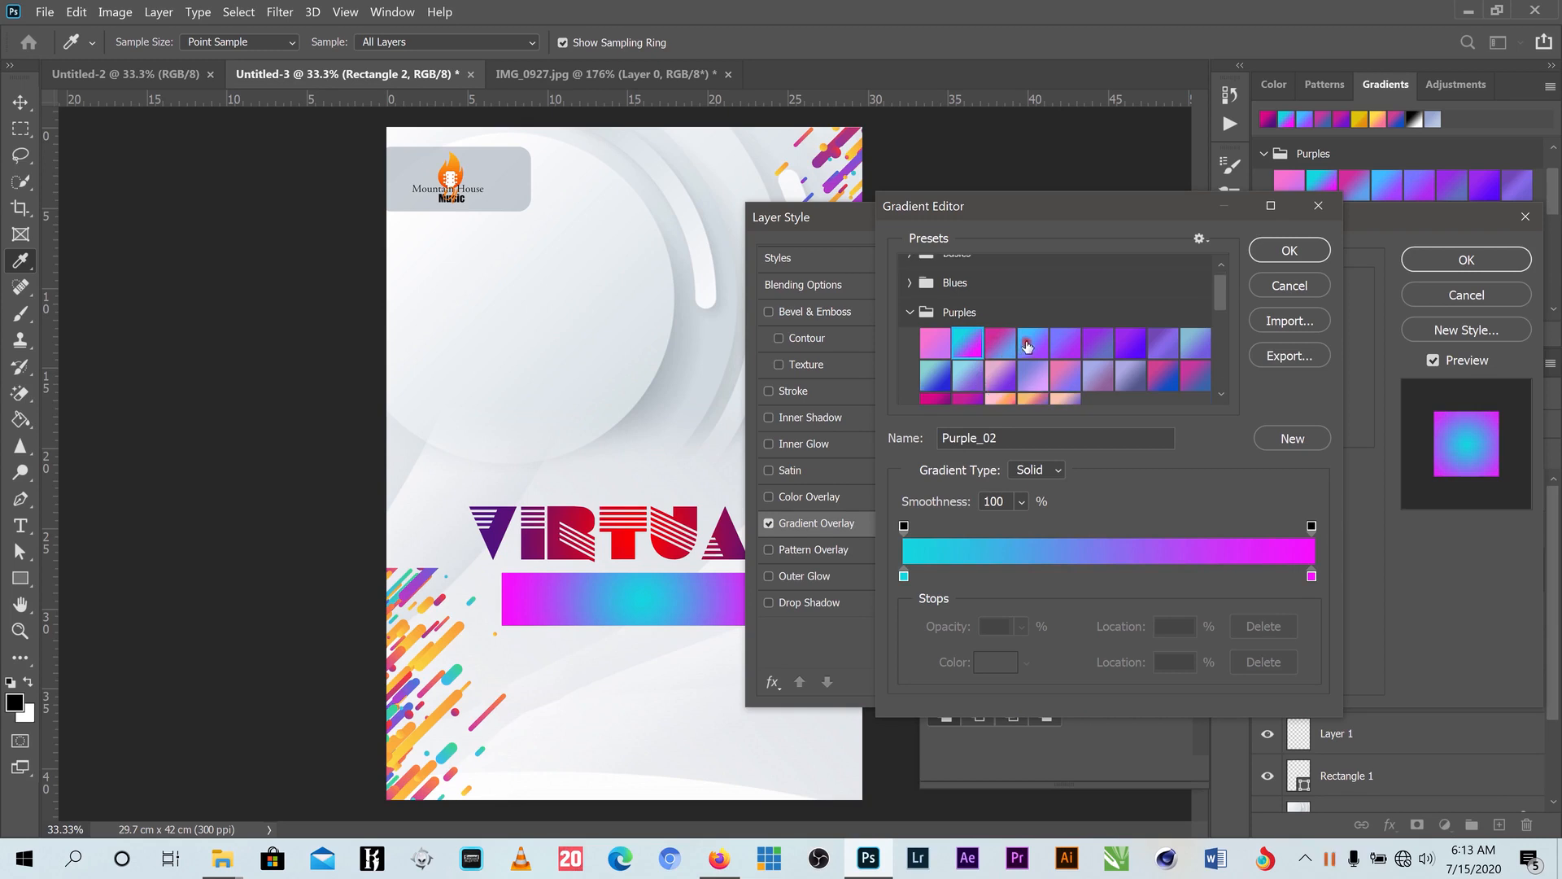
click(1029, 342)
- Browse the Blues, Basics and Reds presets, then keep Purple_04 and apply the overlay
click(909, 284)
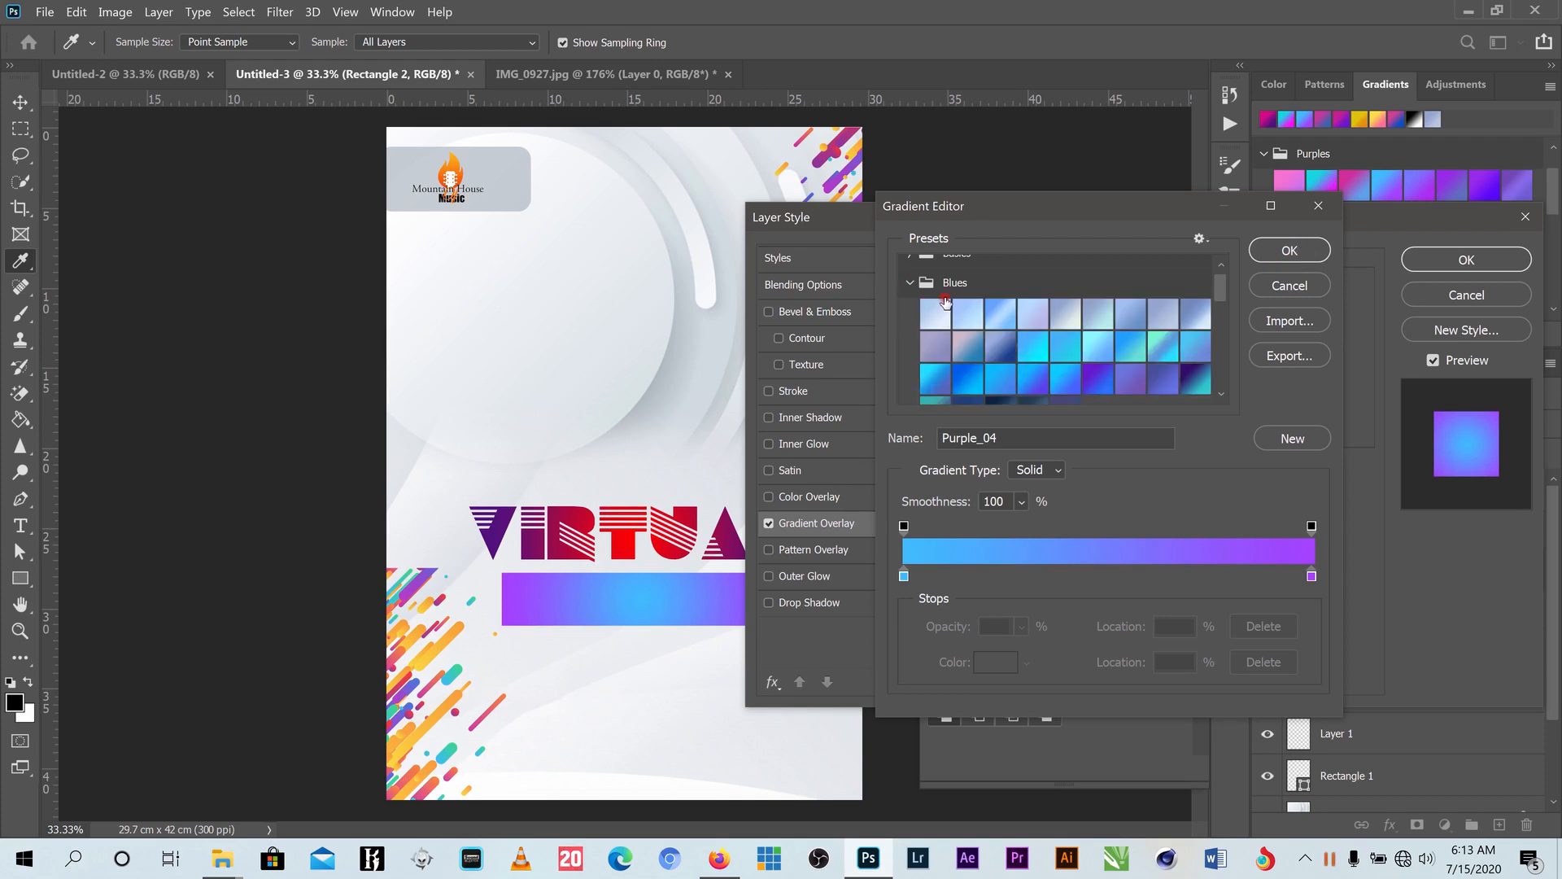
scroll(985, 313, up, 1)
click(914, 271)
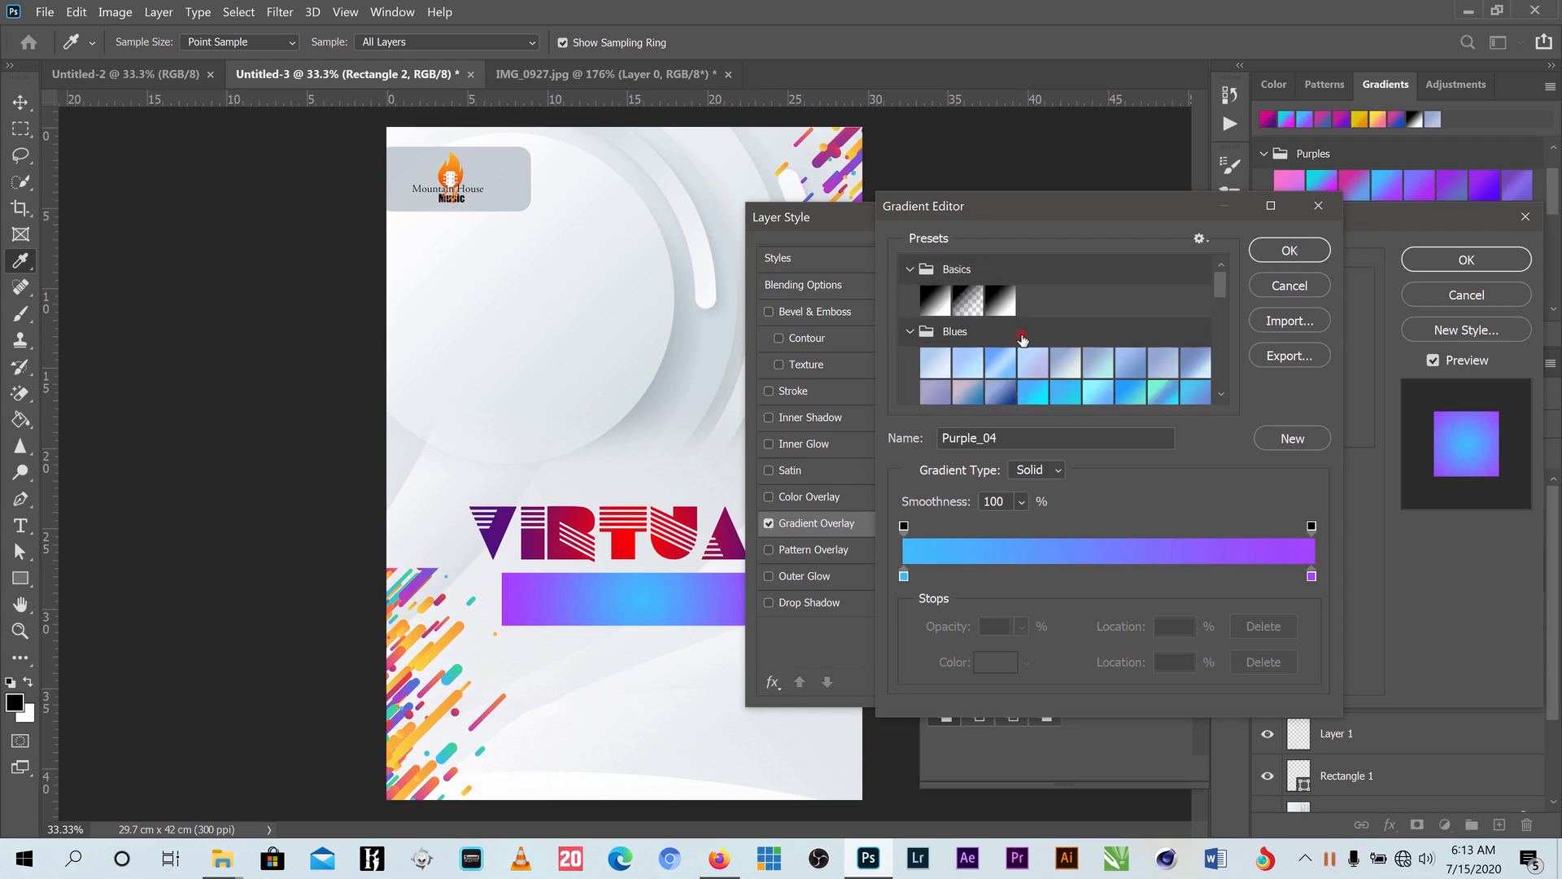
scroll(1024, 340, down, 4)
scroll(1024, 340, down, 5)
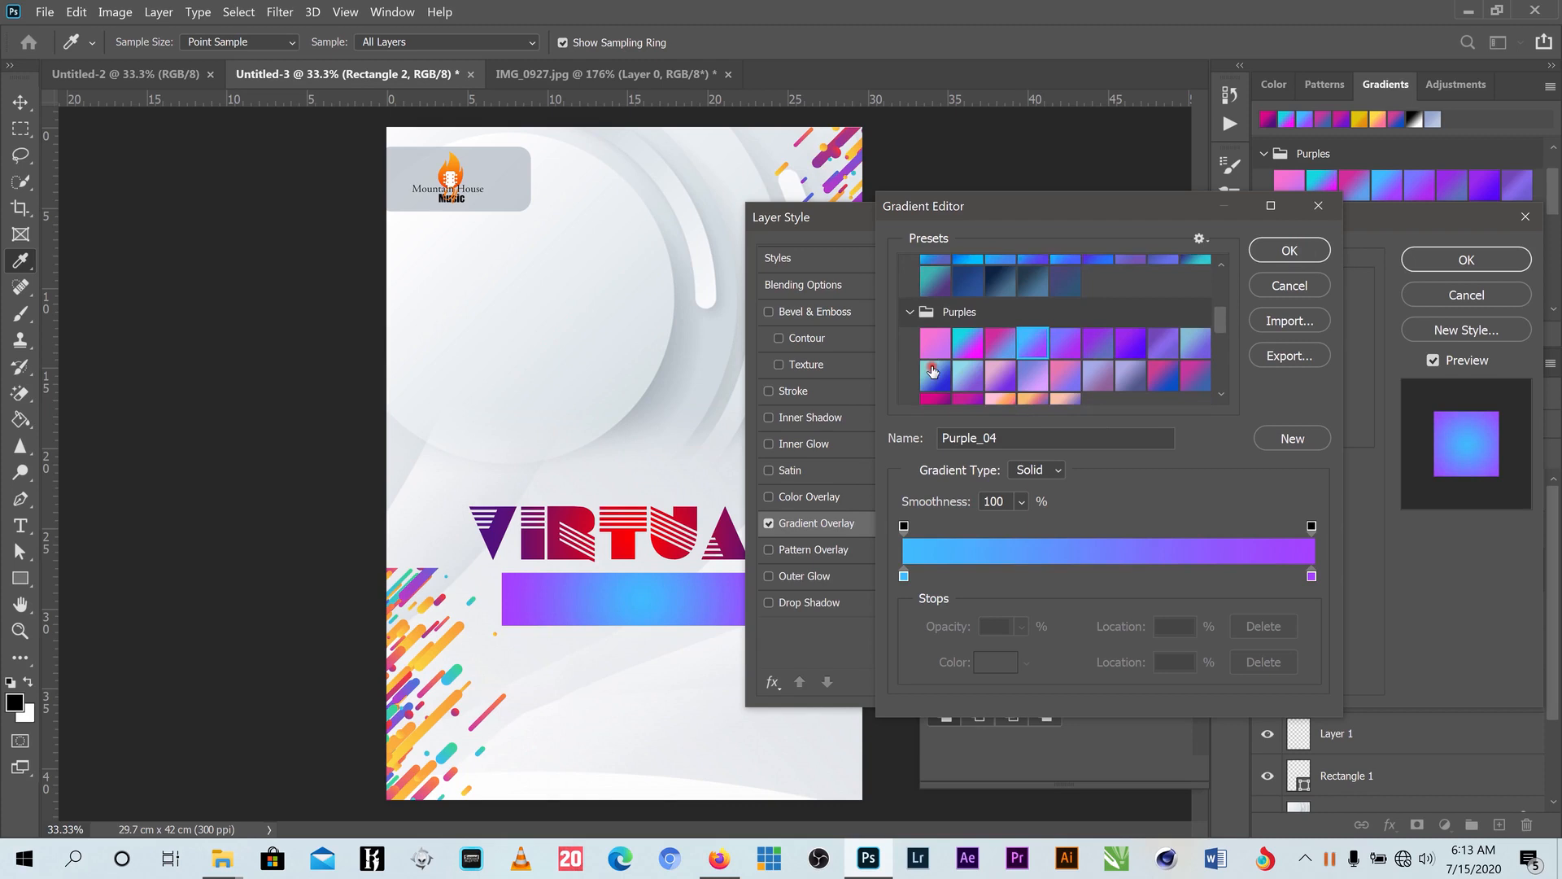
click(923, 356)
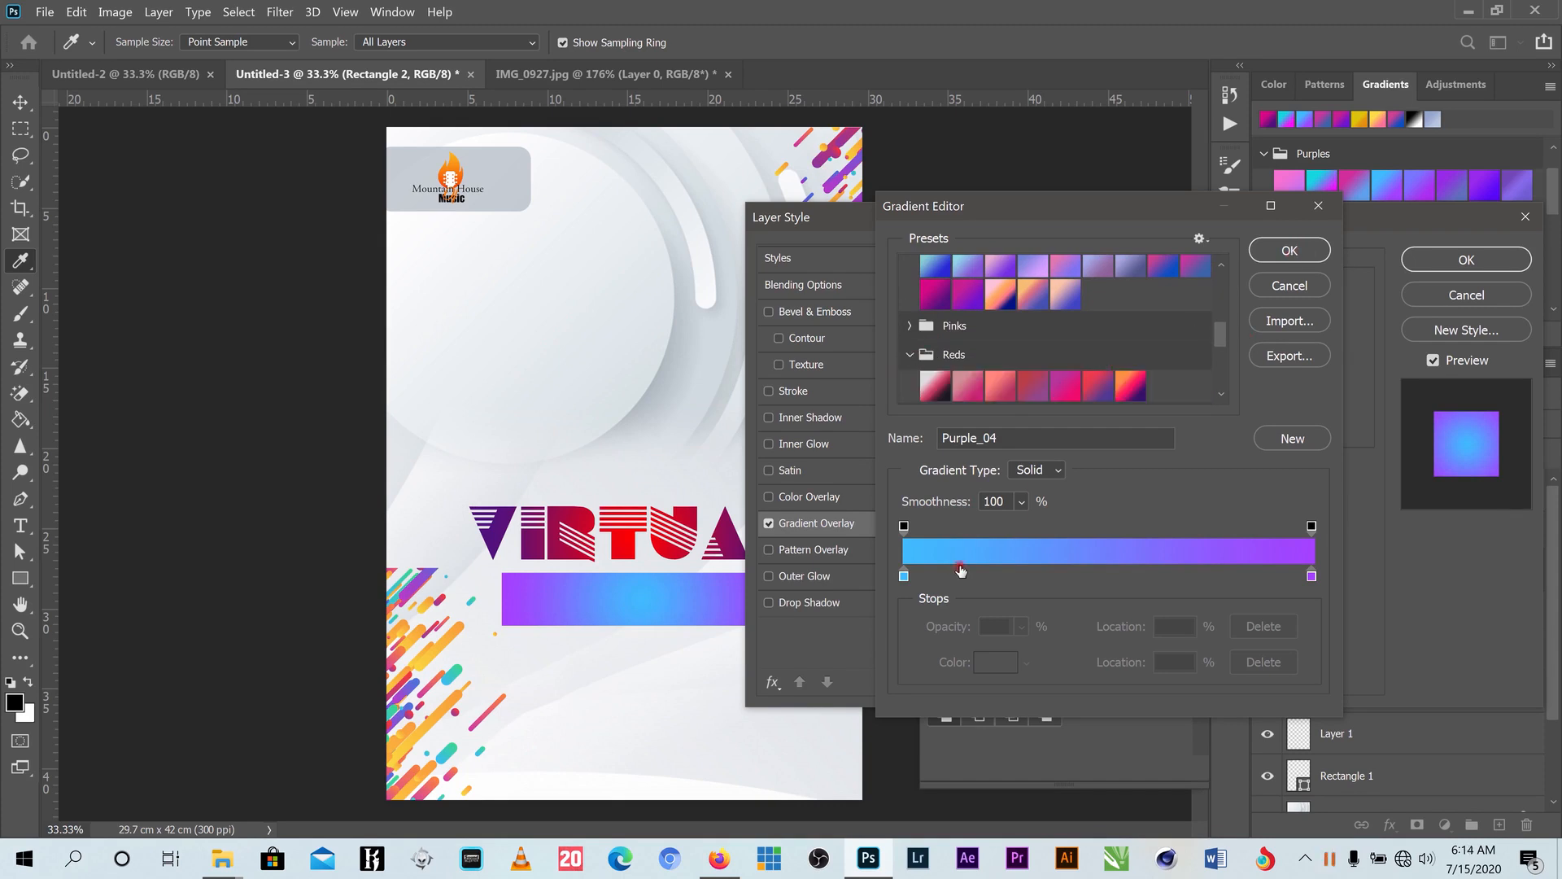
click(1293, 251)
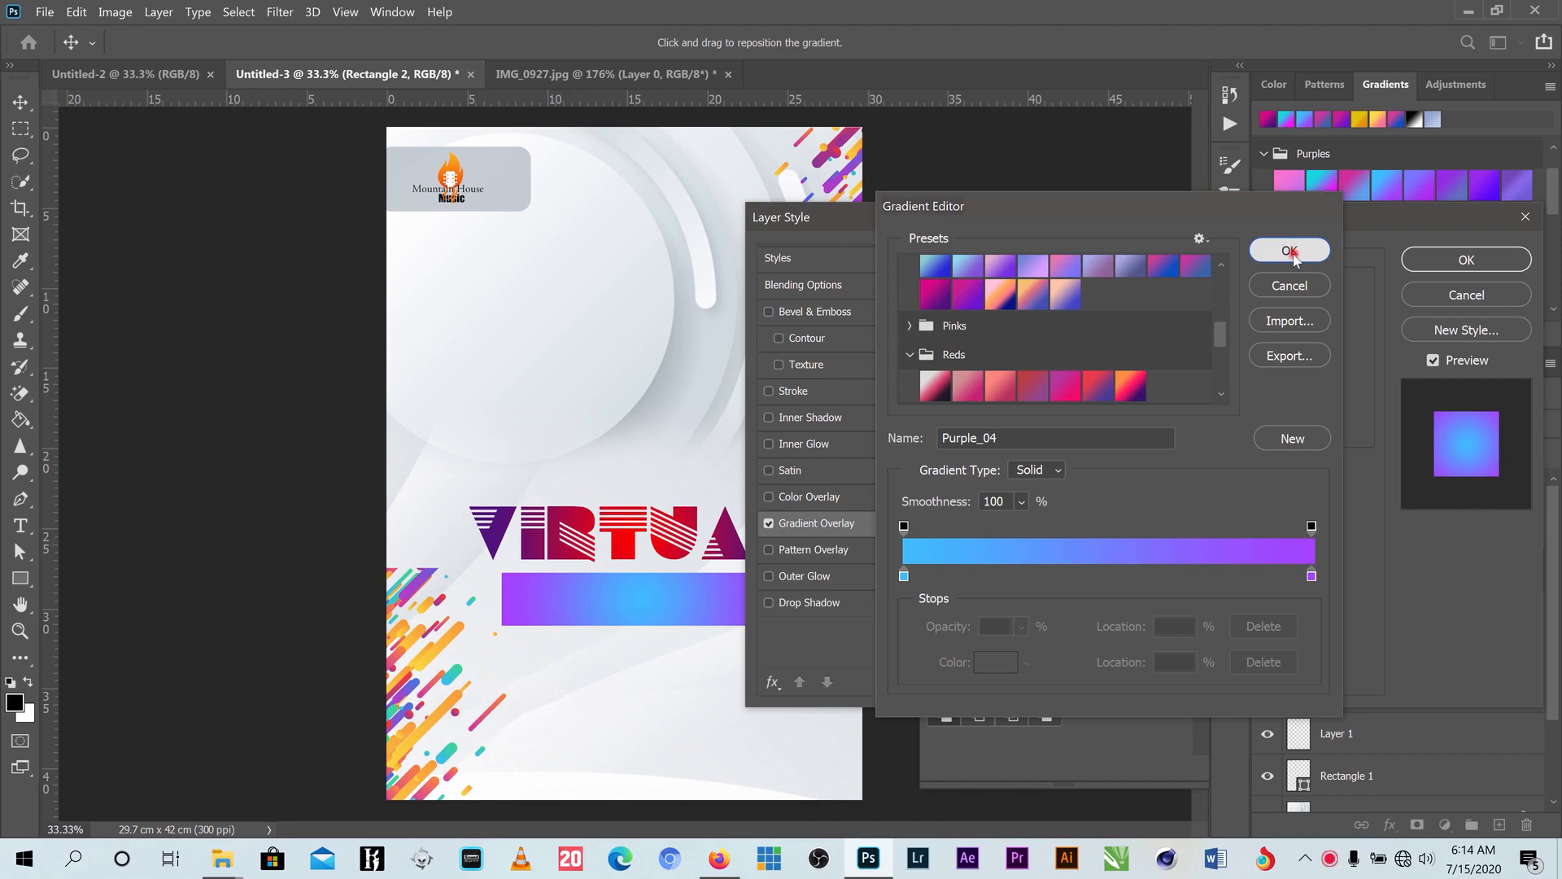
click(1456, 262)
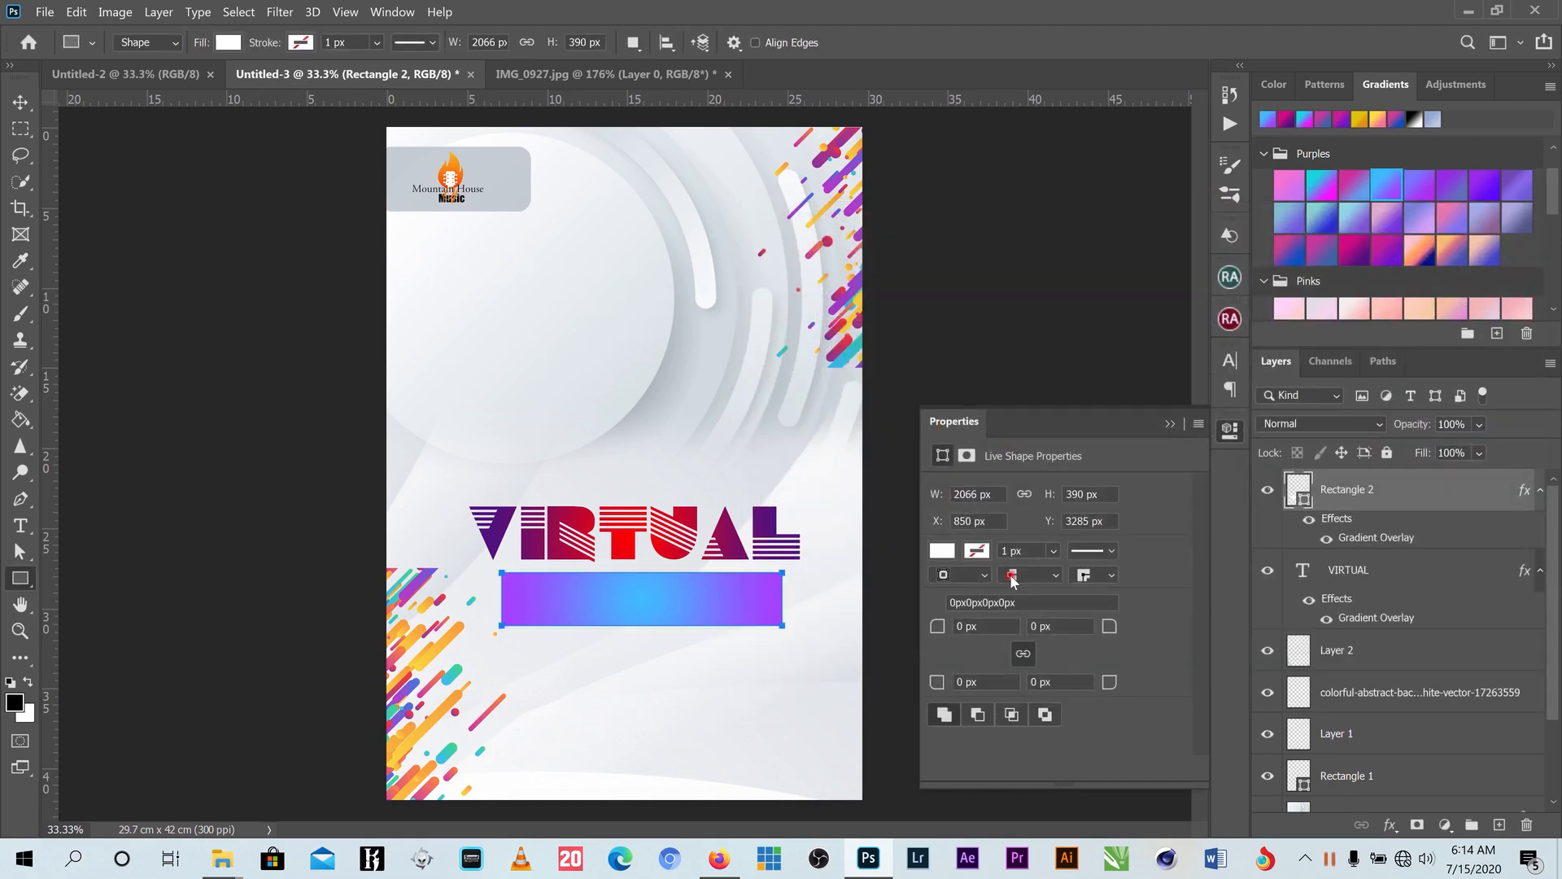
- Round all the rectangle's corners to 88 px in the shape properties
click(396, 13)
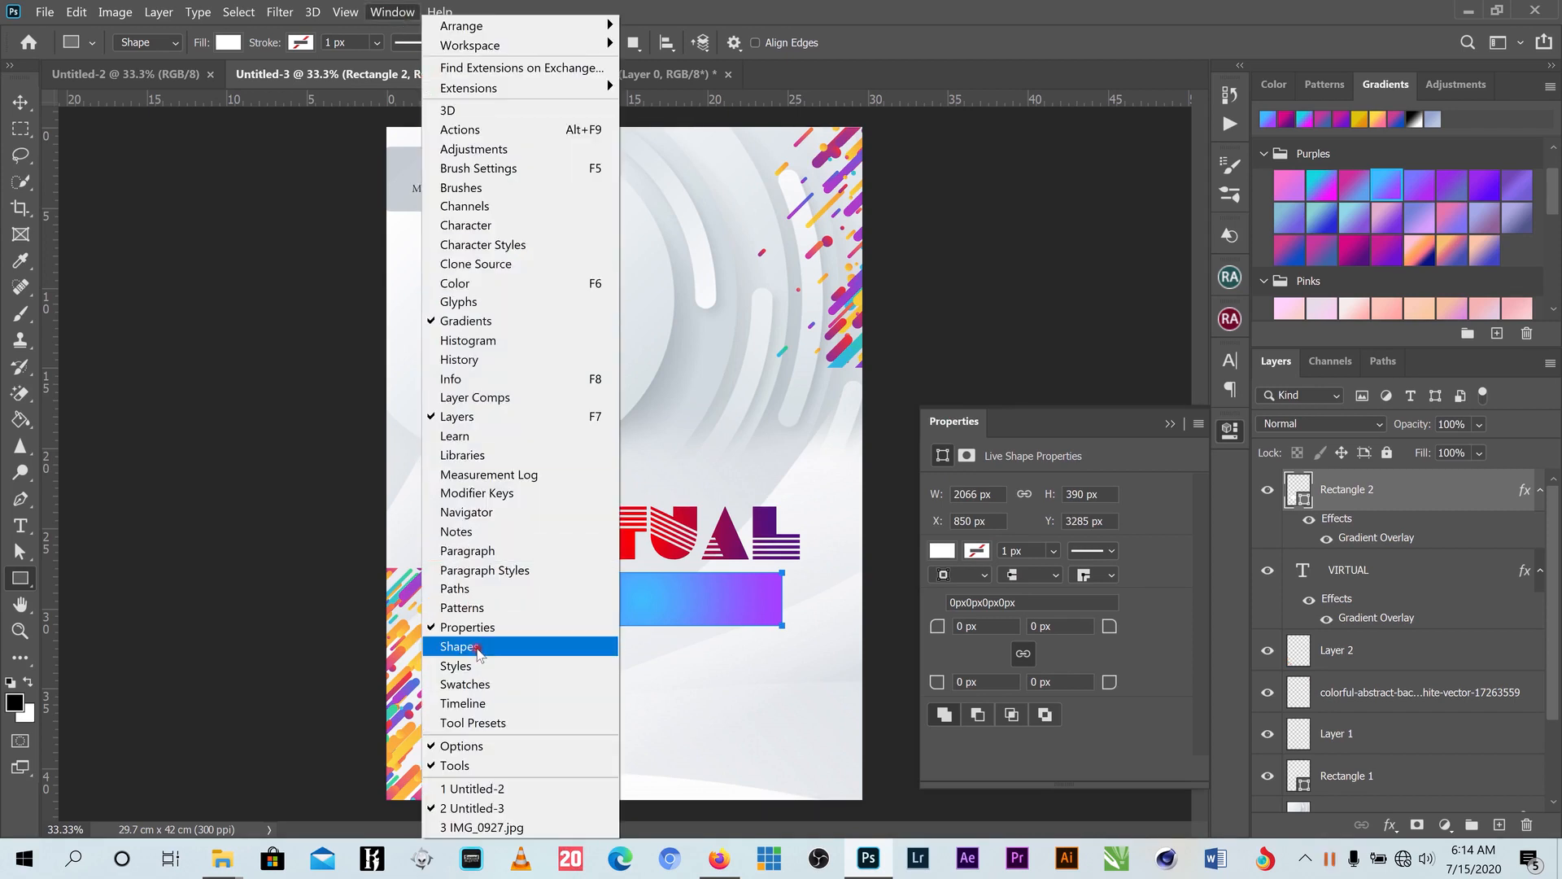
click(1076, 426)
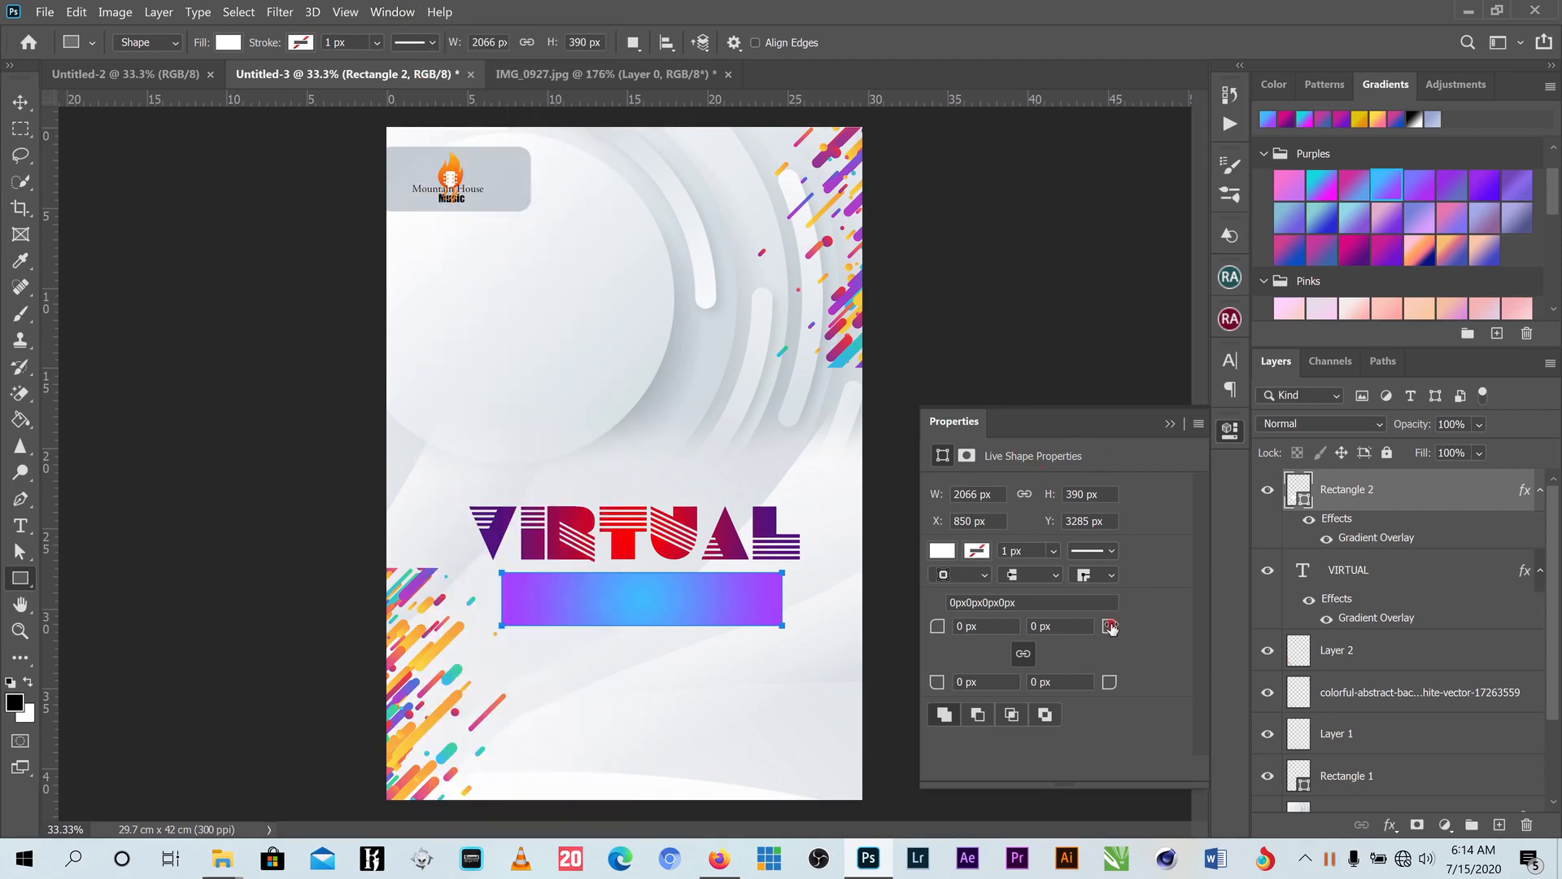
drag(1131, 626, 1201, 616)
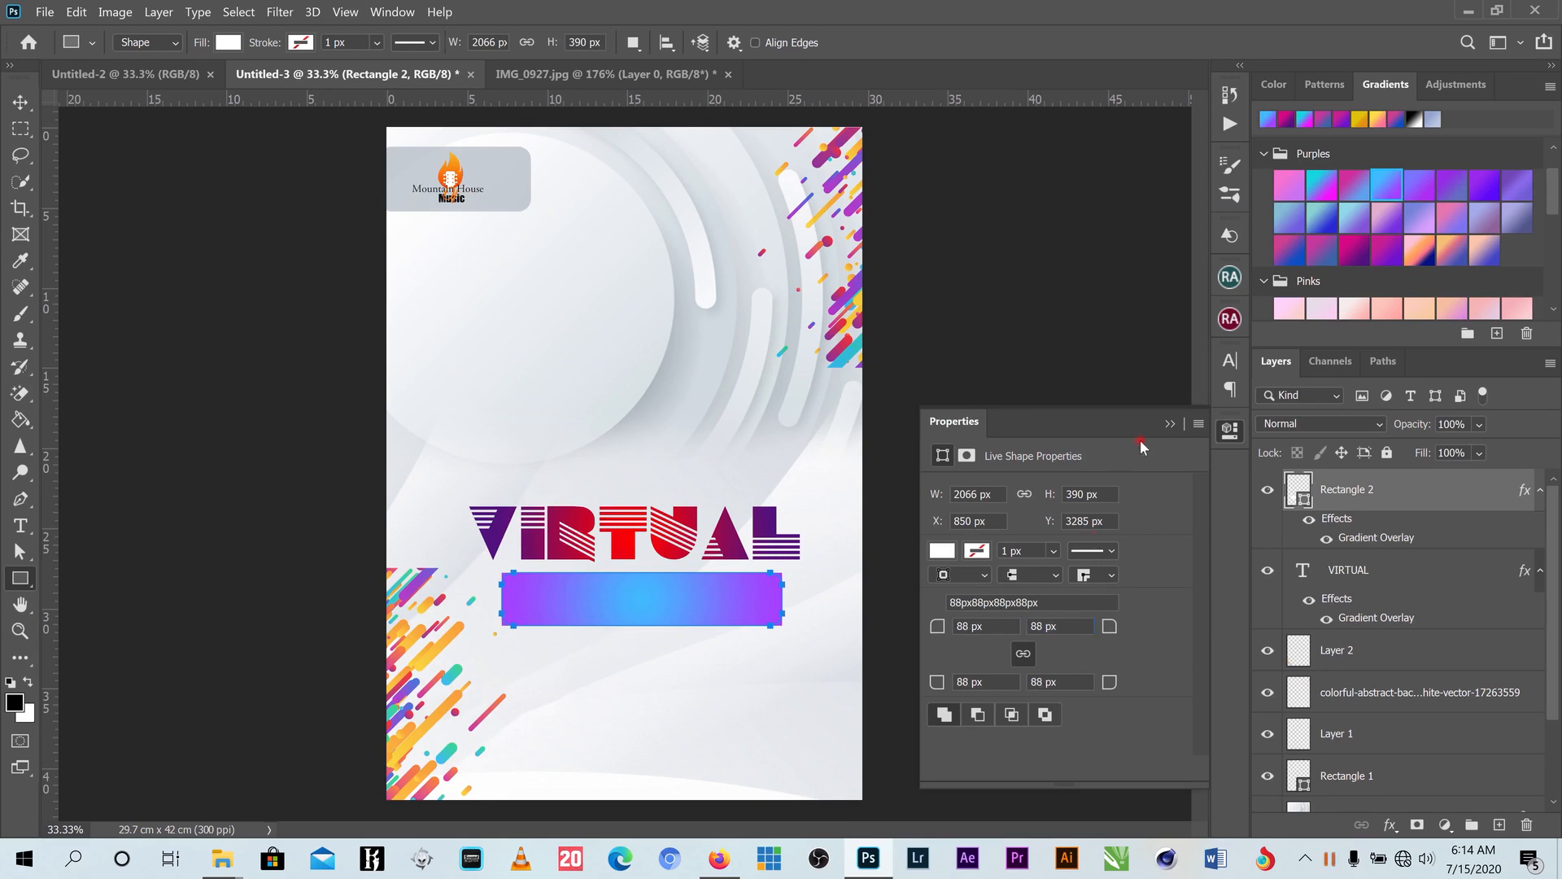
click(1168, 424)
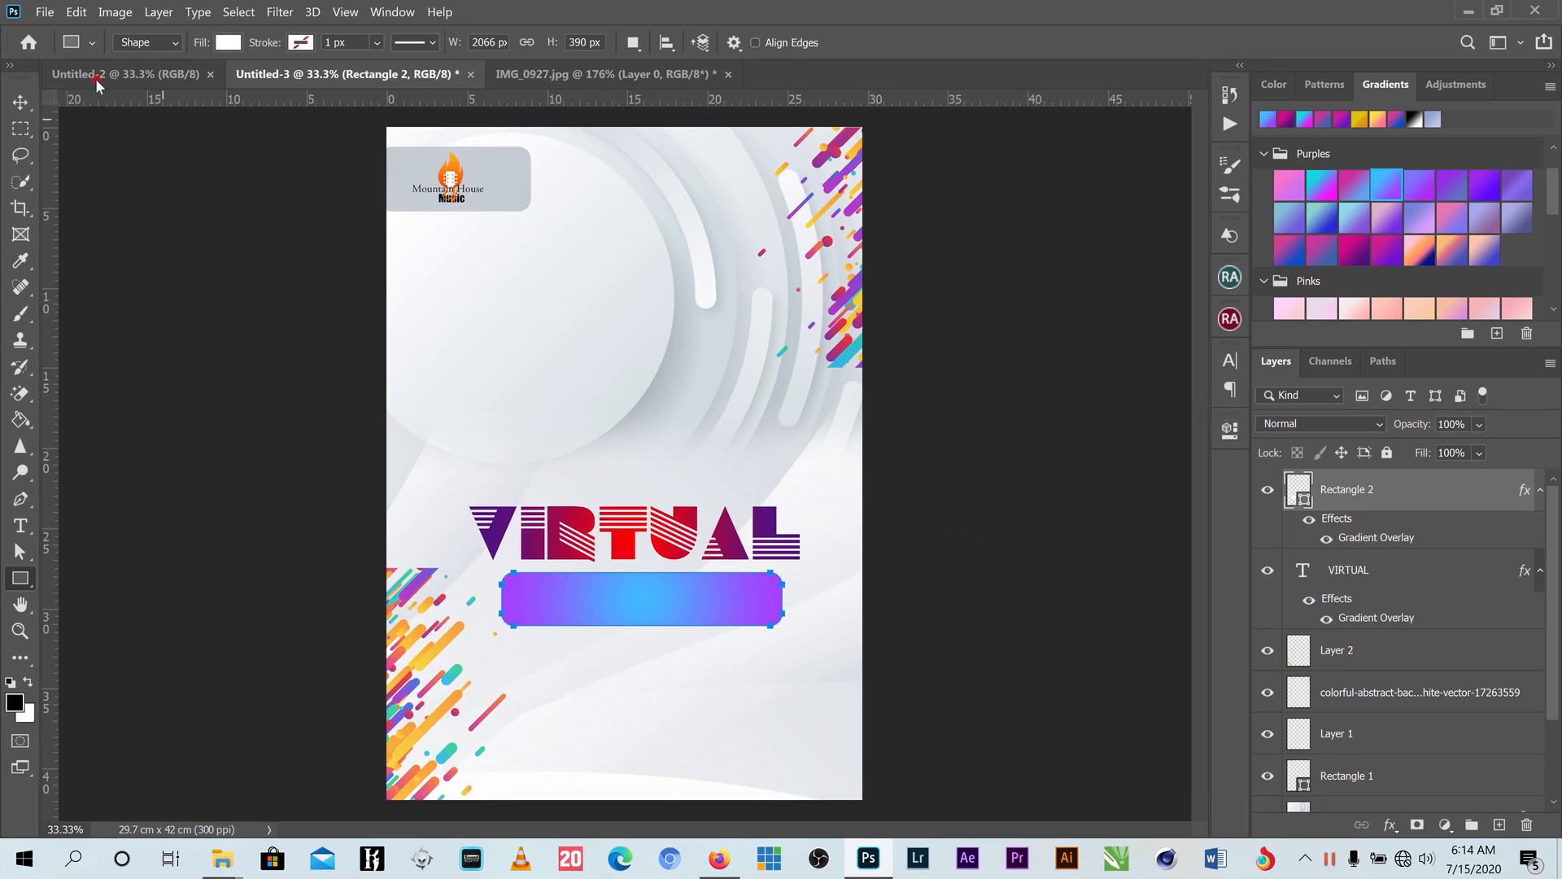
- Shrink the gradient bar to about 80% of its size, about 13.93 cm wide
key(v)
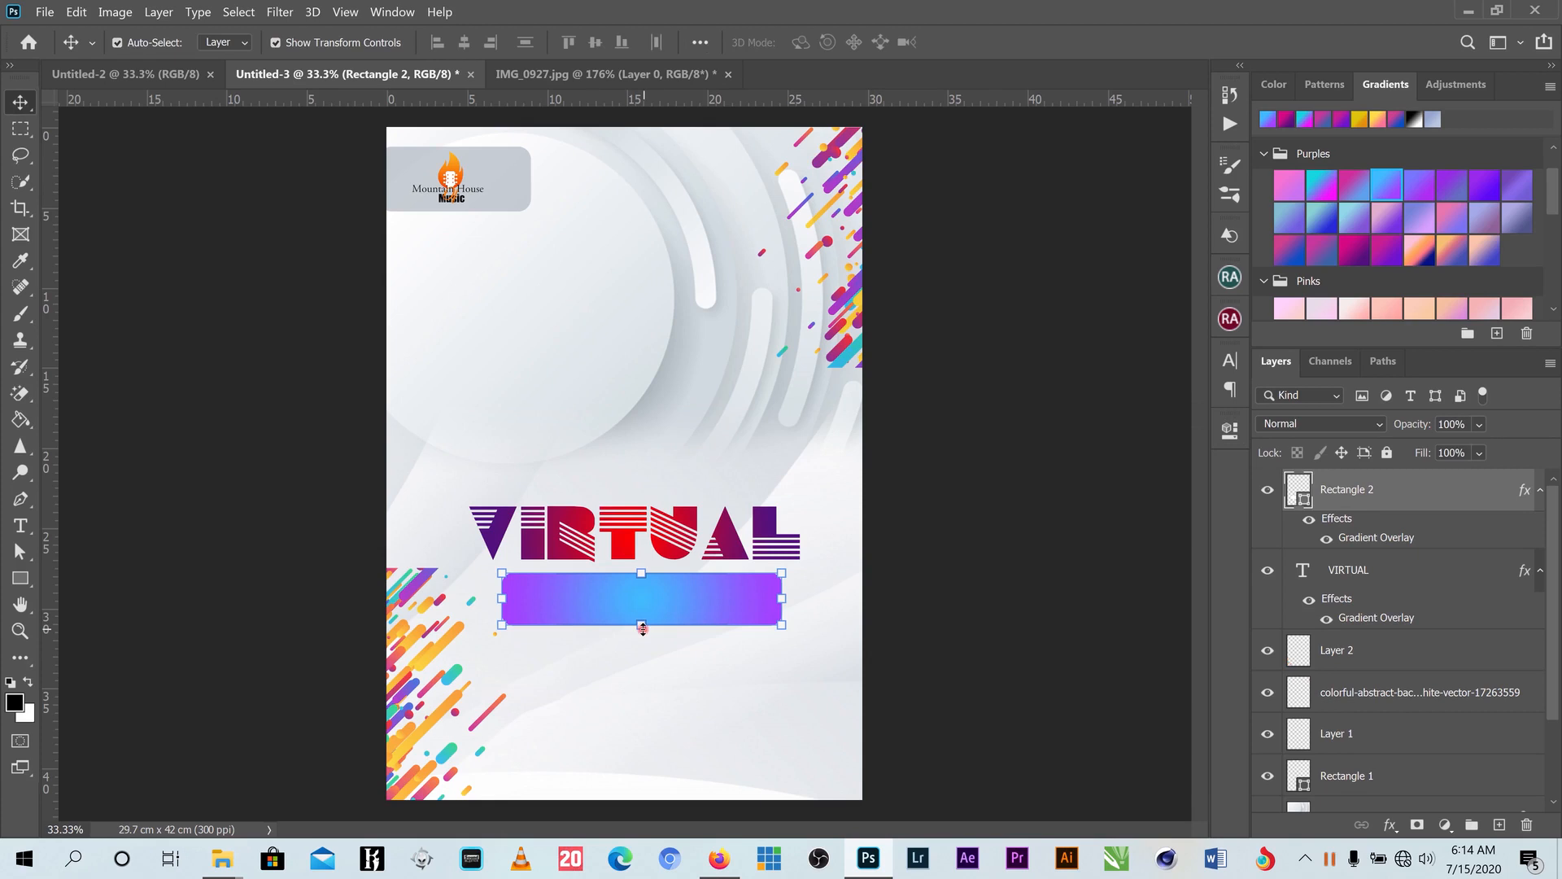
key(ctrl+t)
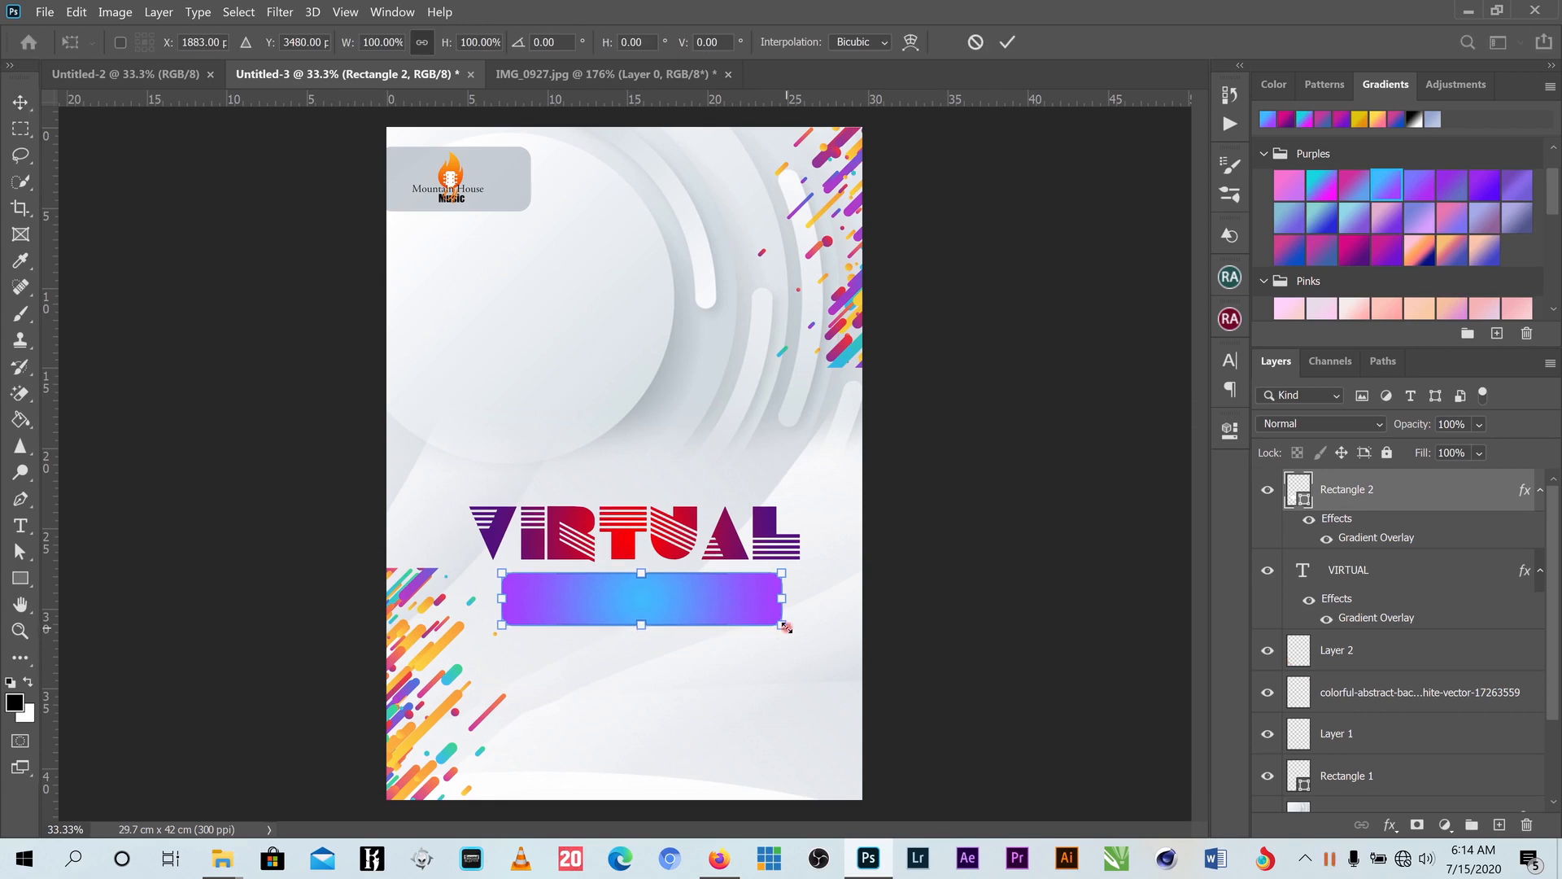
drag(783, 628, 632, 619)
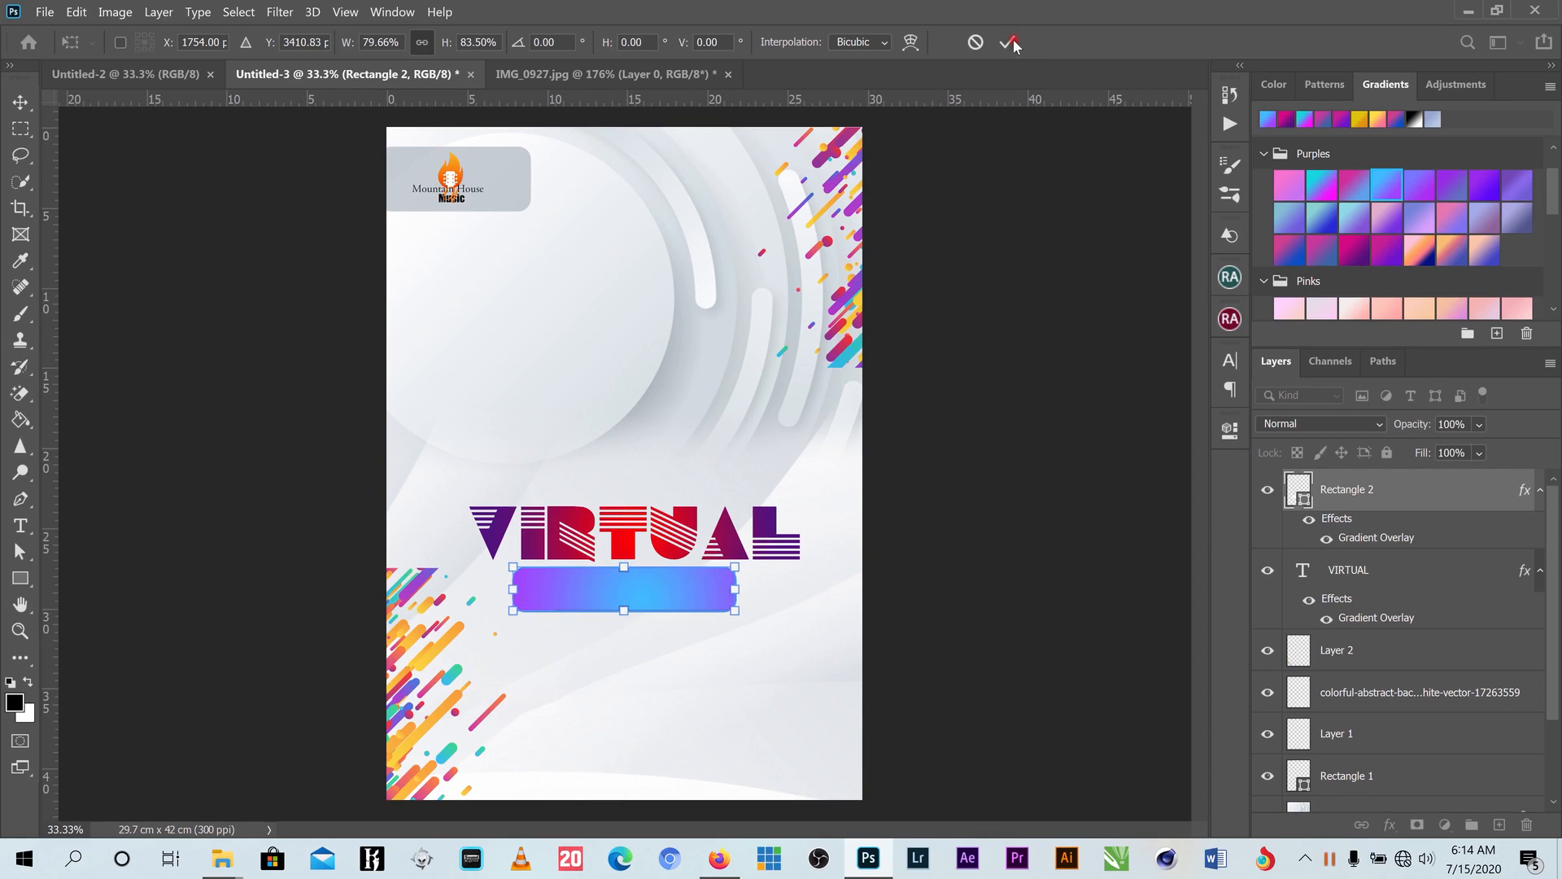
click(1010, 42)
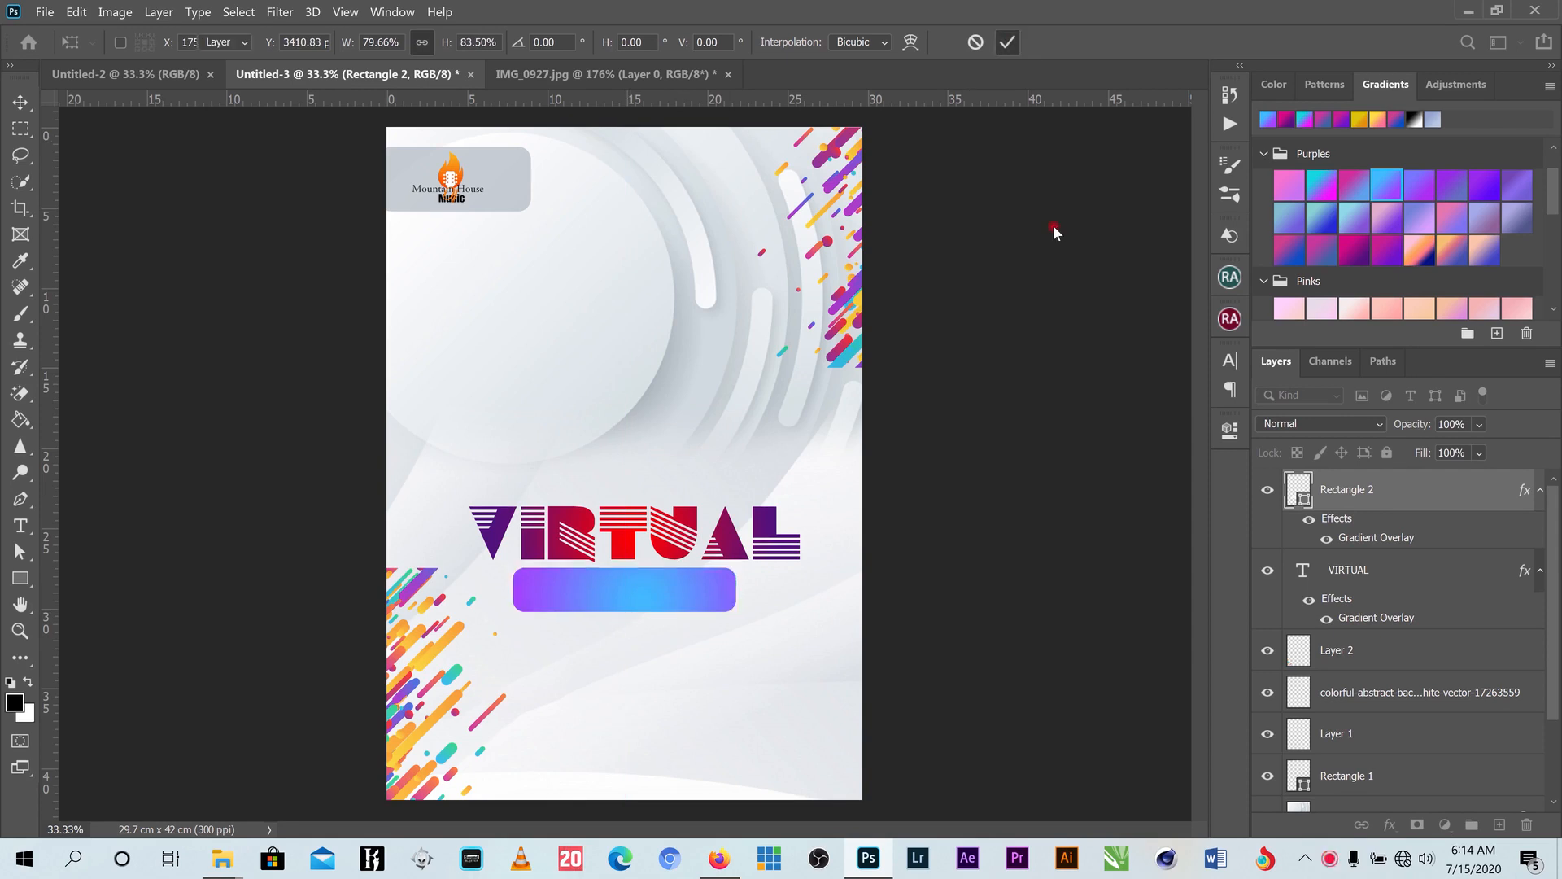
click(20, 526)
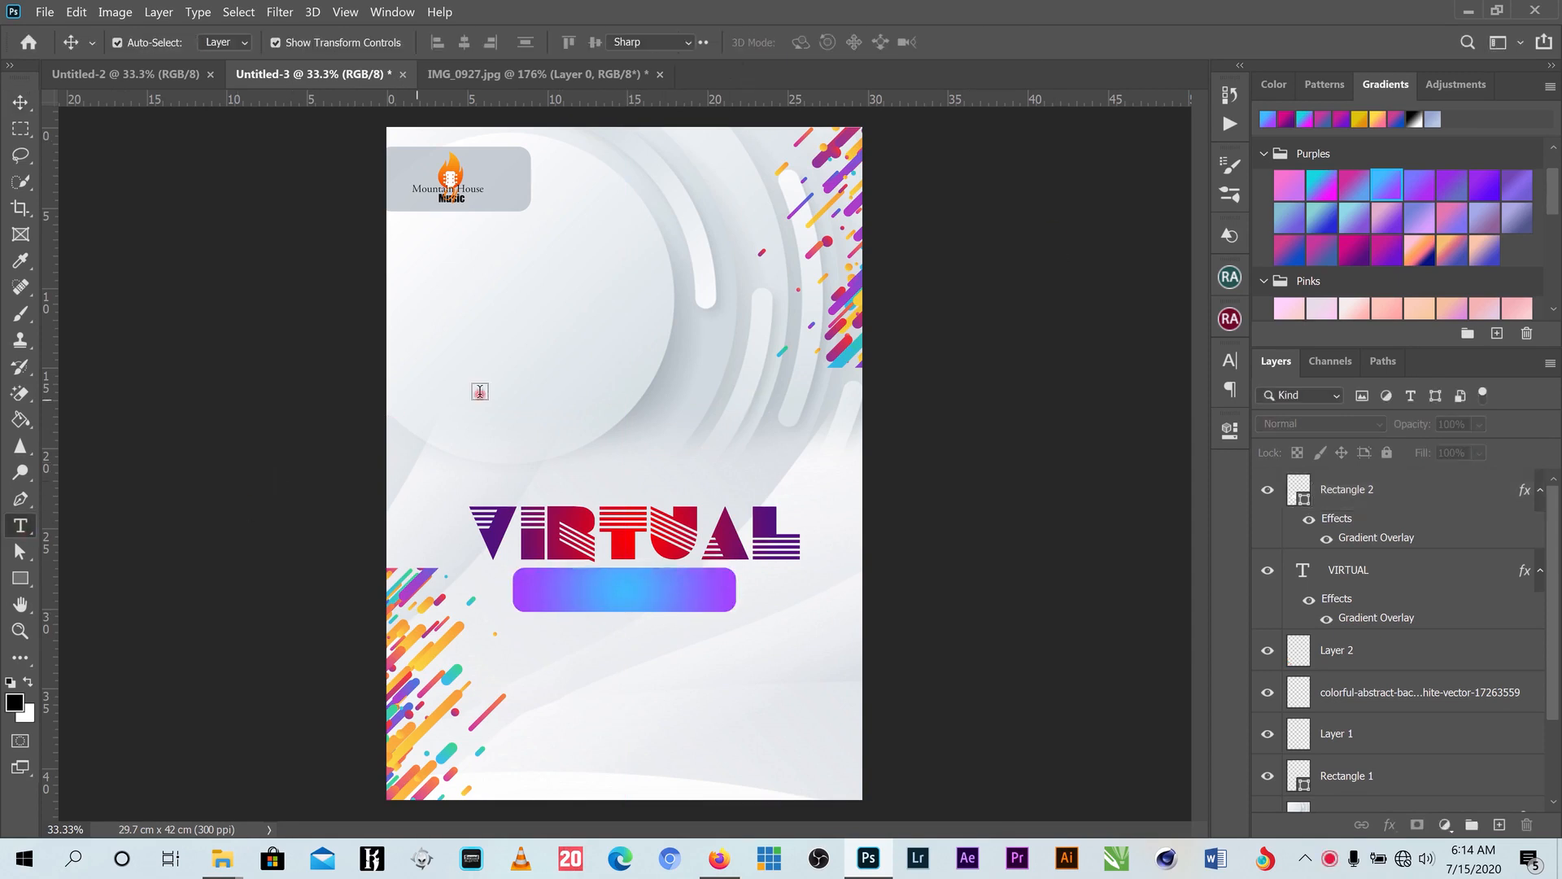
- Add a CONCERT text line and enlarge it about six times
click(671, 424)
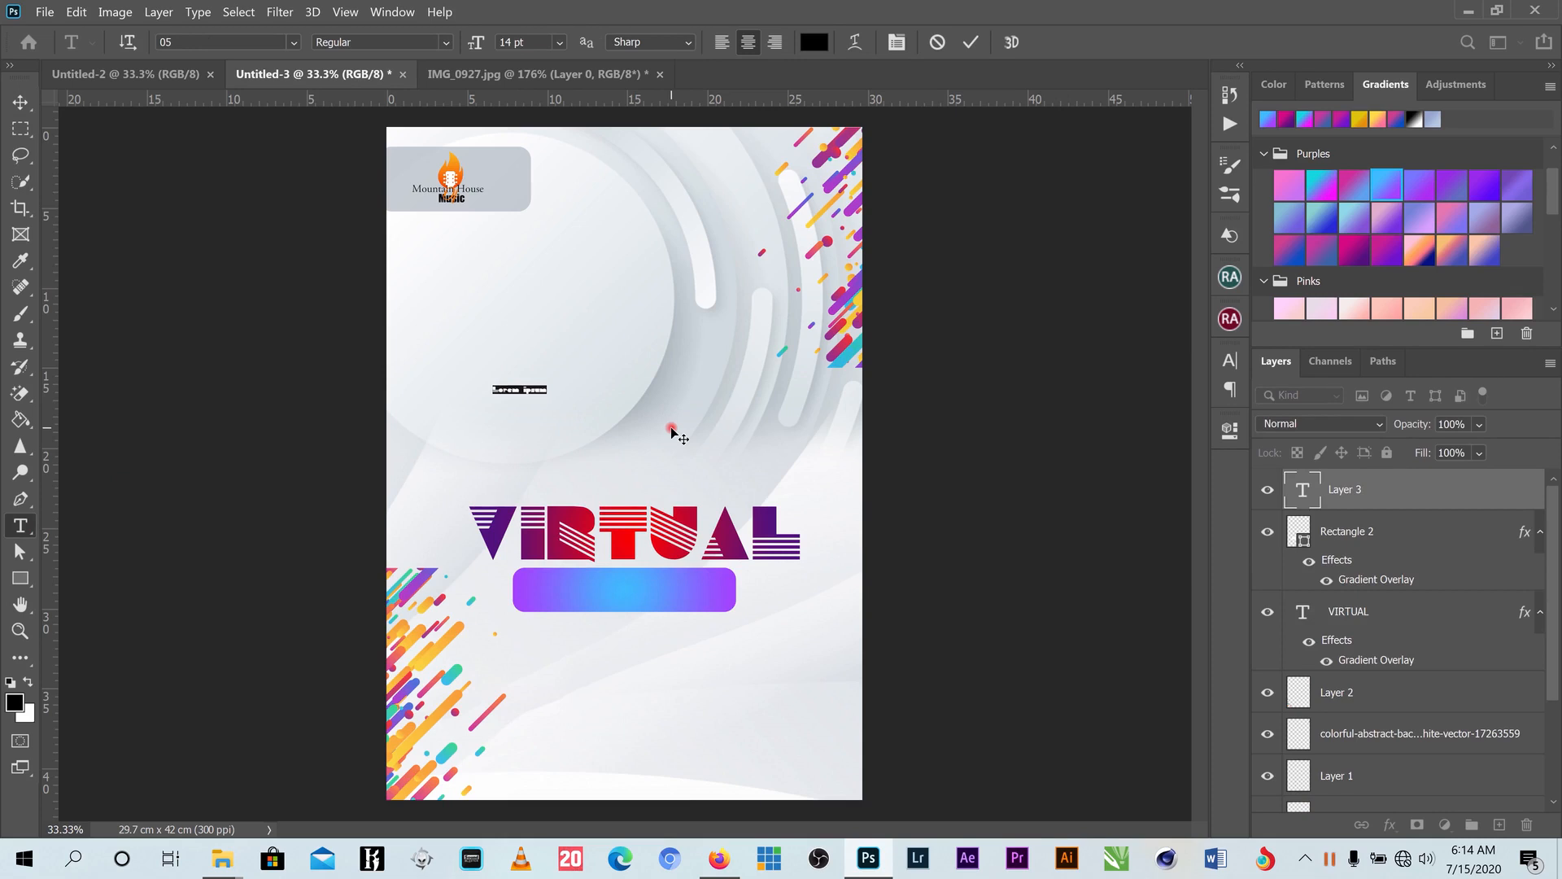
text(CONCERT)
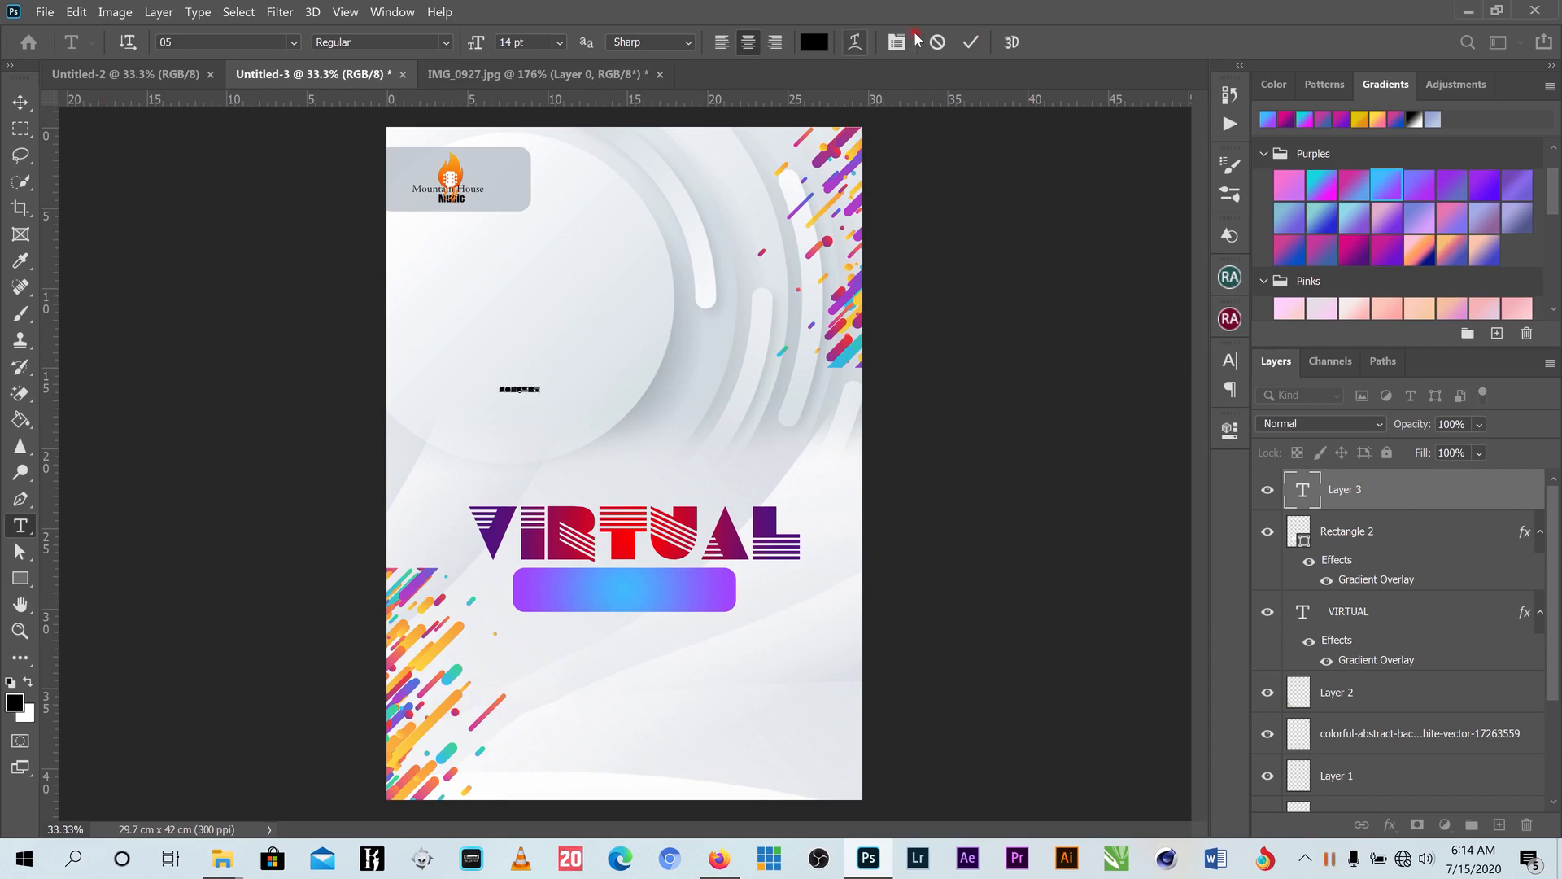
click(971, 42)
key(v)
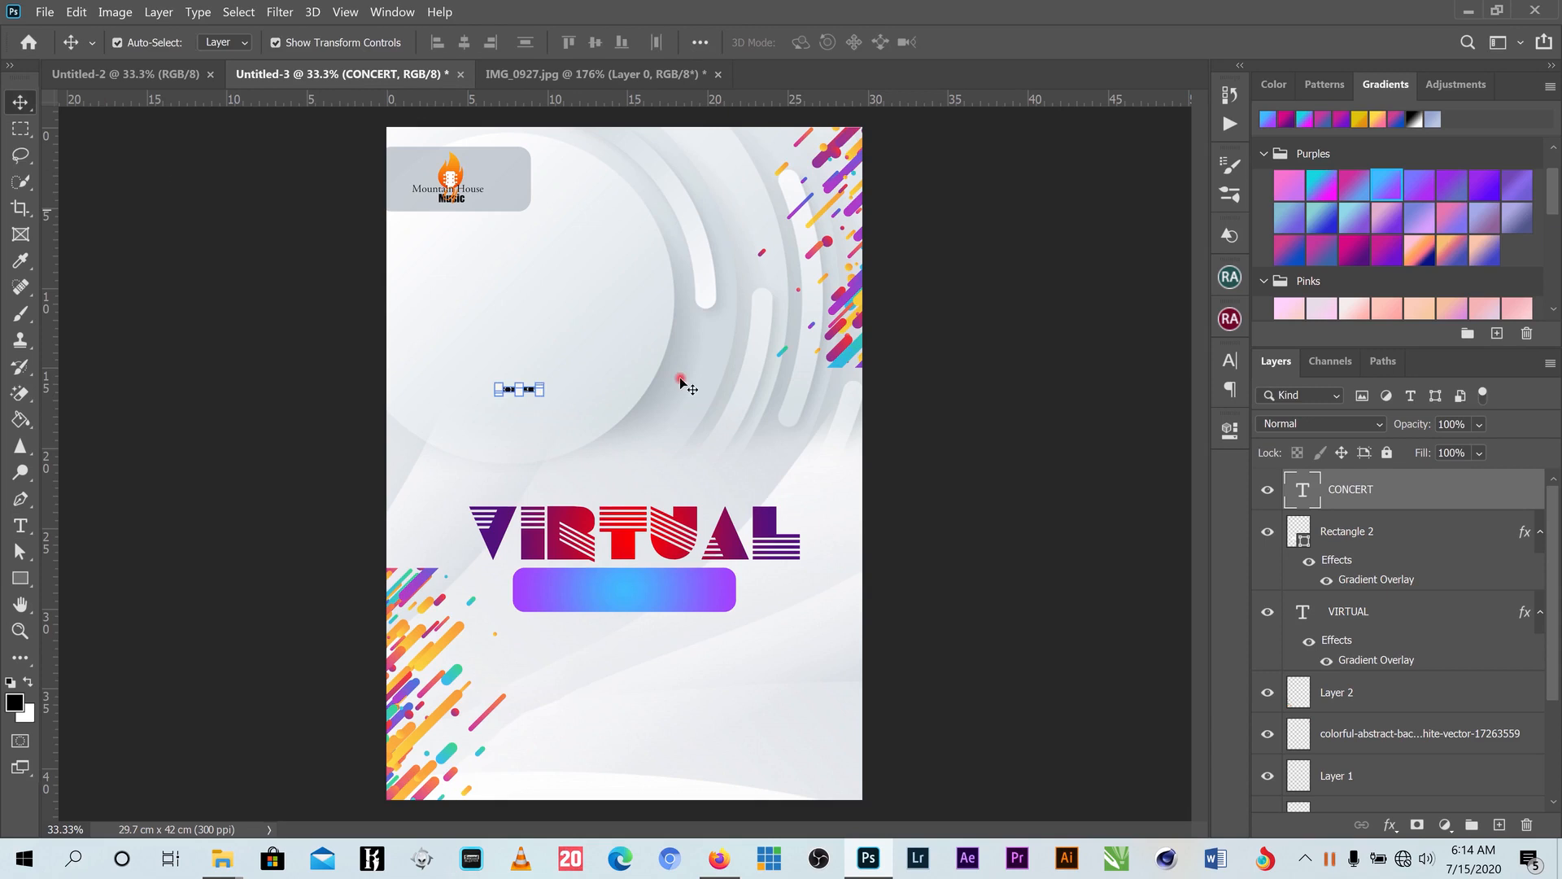
drag(541, 394, 730, 498)
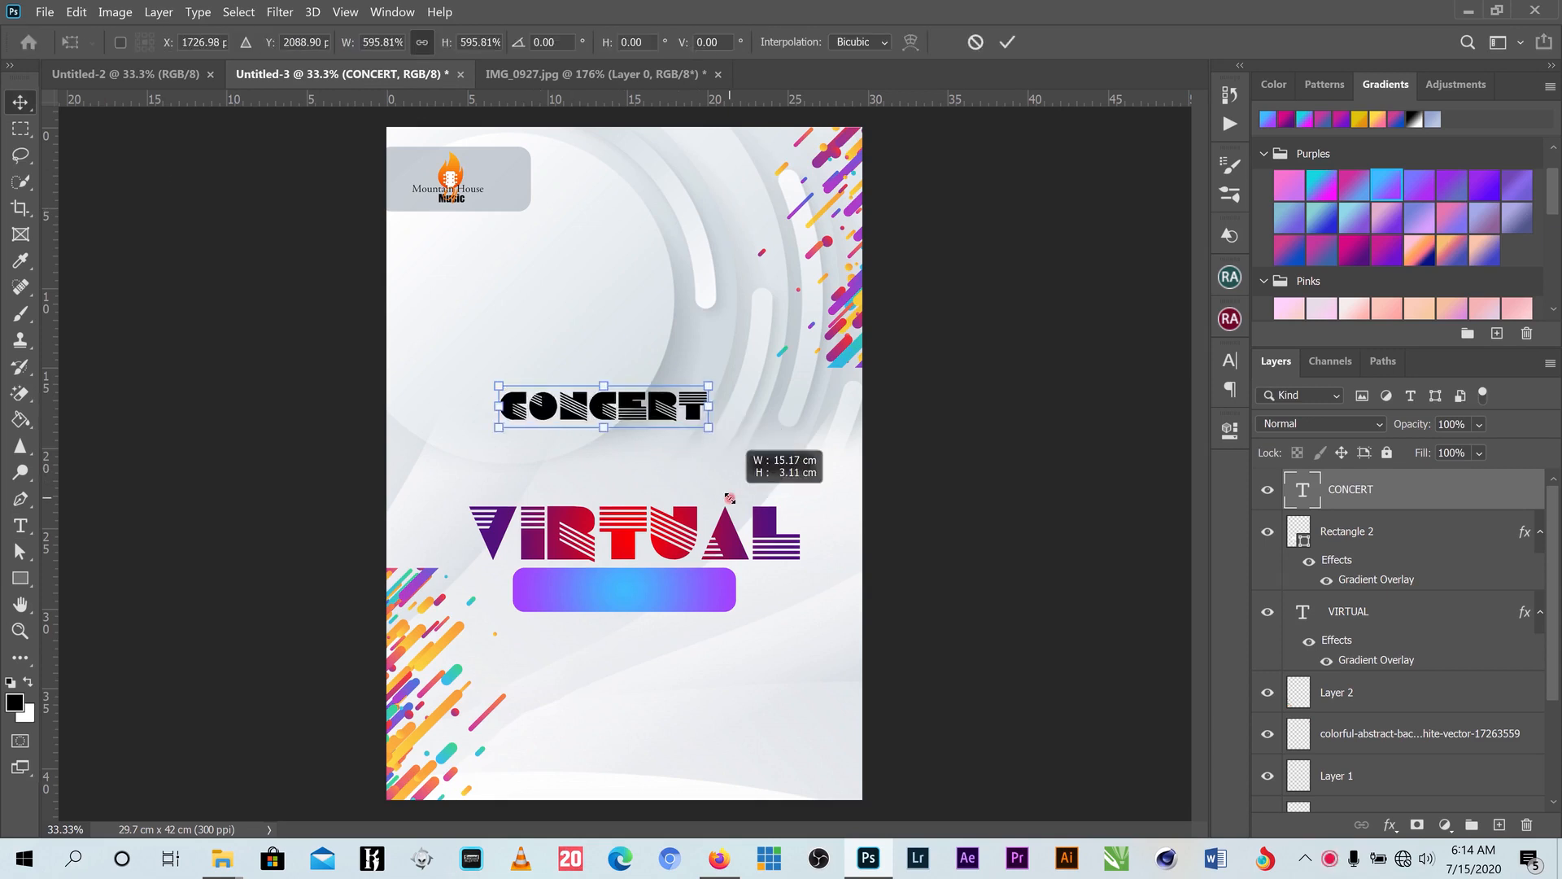
click(1009, 42)
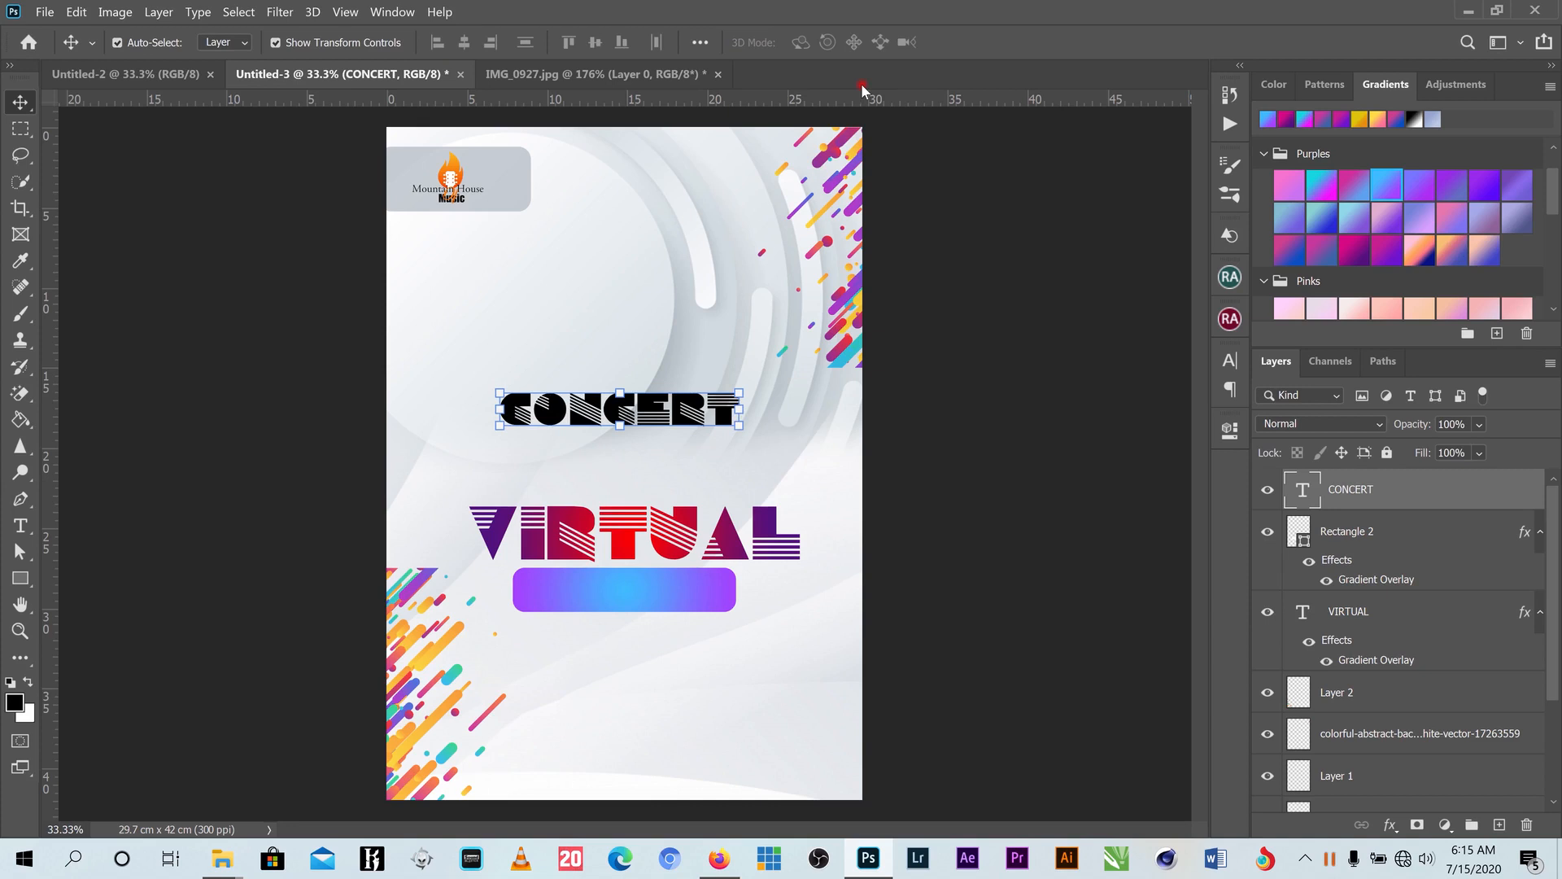
- Set CONCERT to the bold Berlin Sans FB Demi font
click(1230, 361)
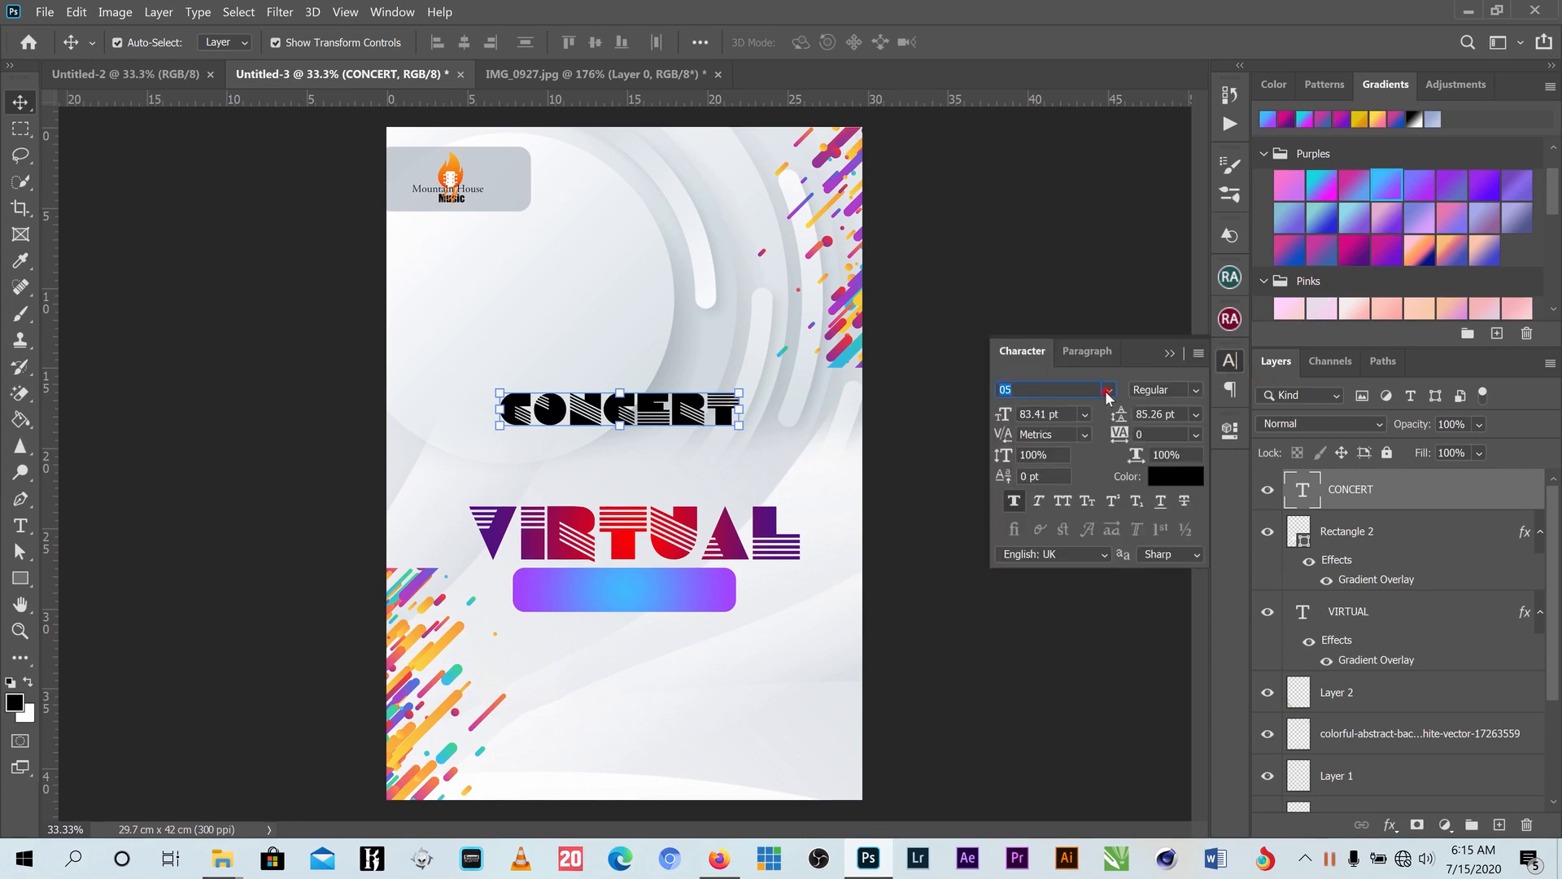
click(1109, 391)
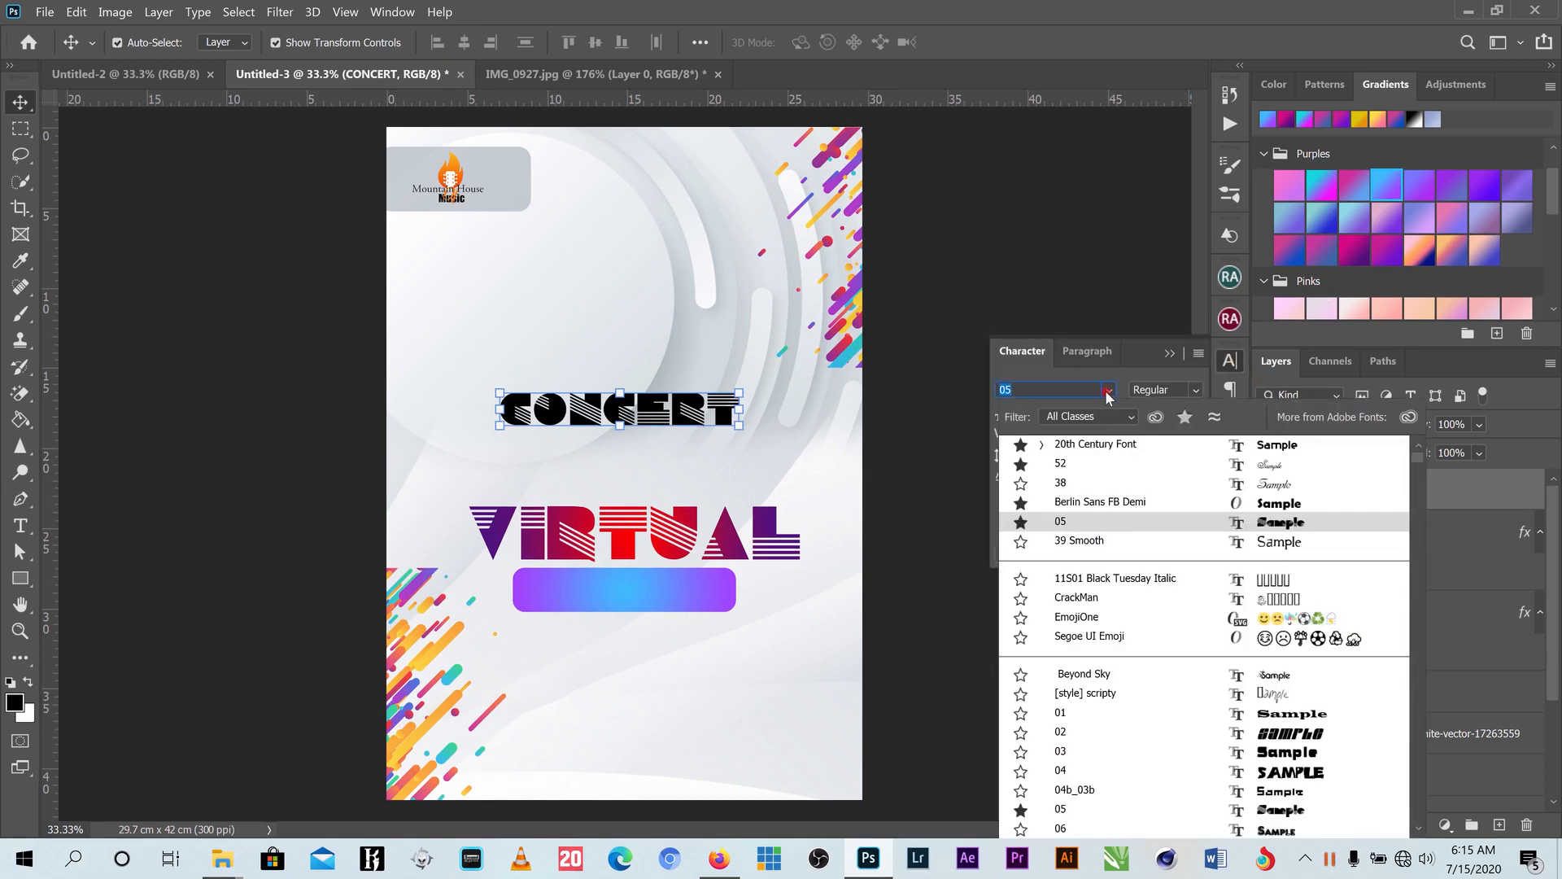
click(1101, 502)
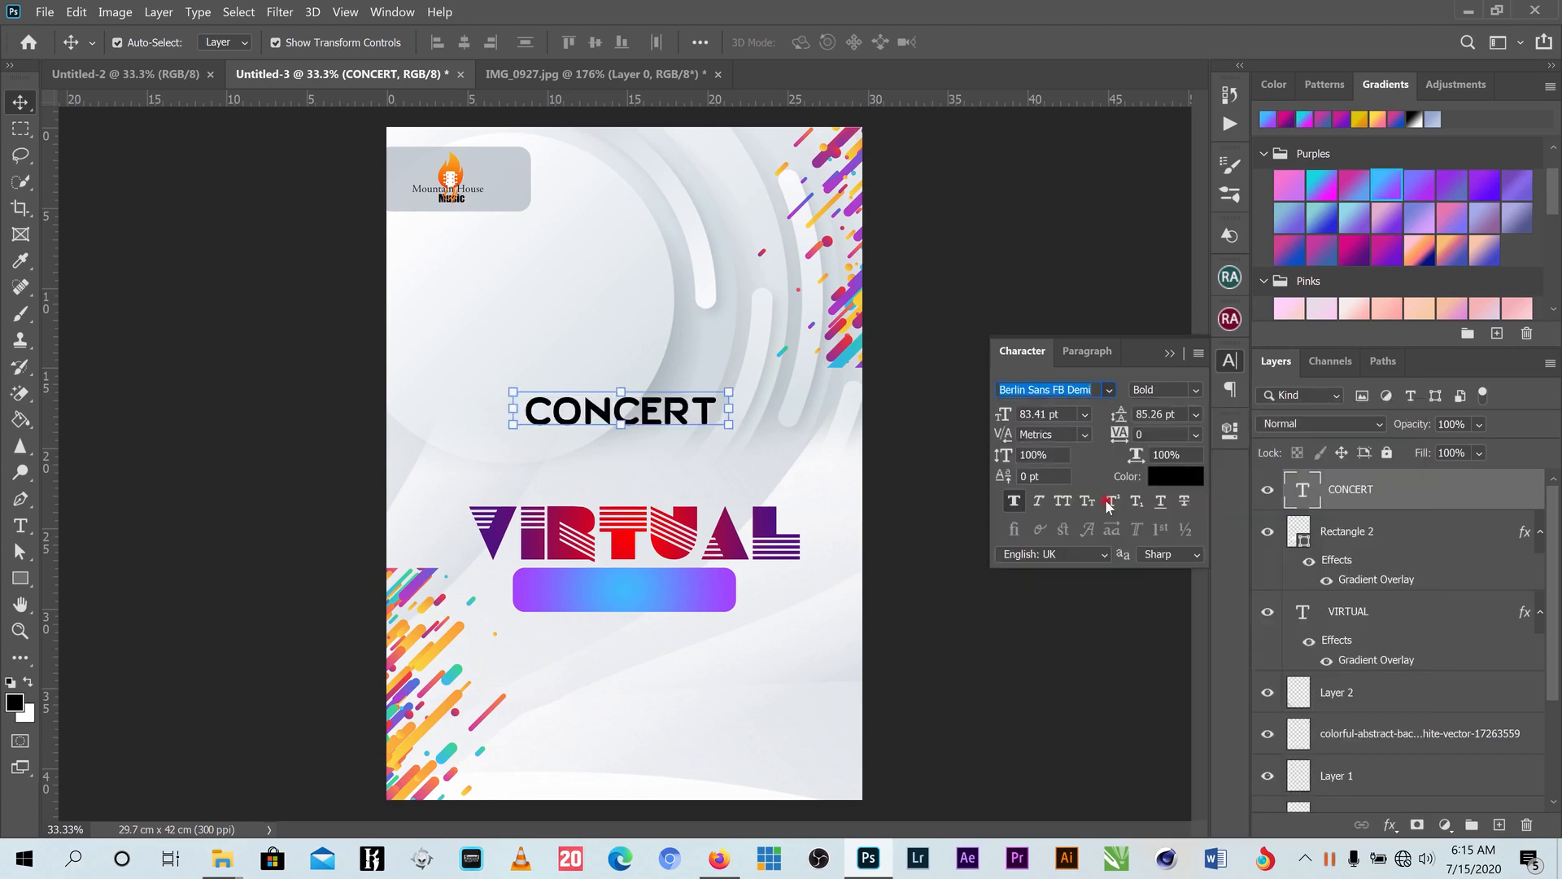
click(1107, 506)
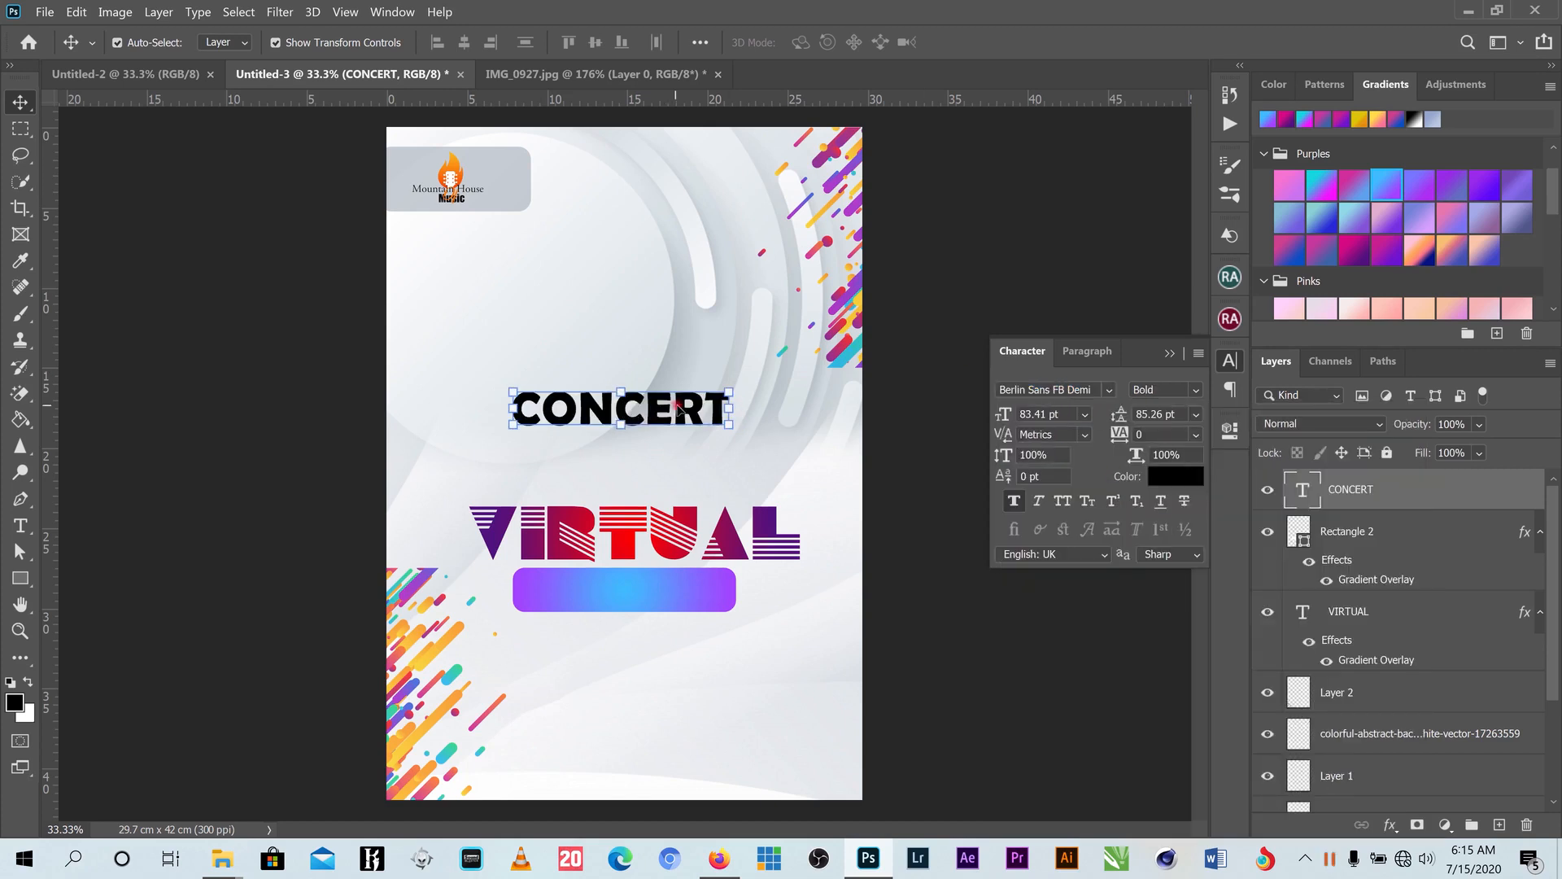
- Move CONCERT onto the gradient bar, resize it, and centre it on the bar
drag(678, 410, 719, 568)
key(ctrl+t)
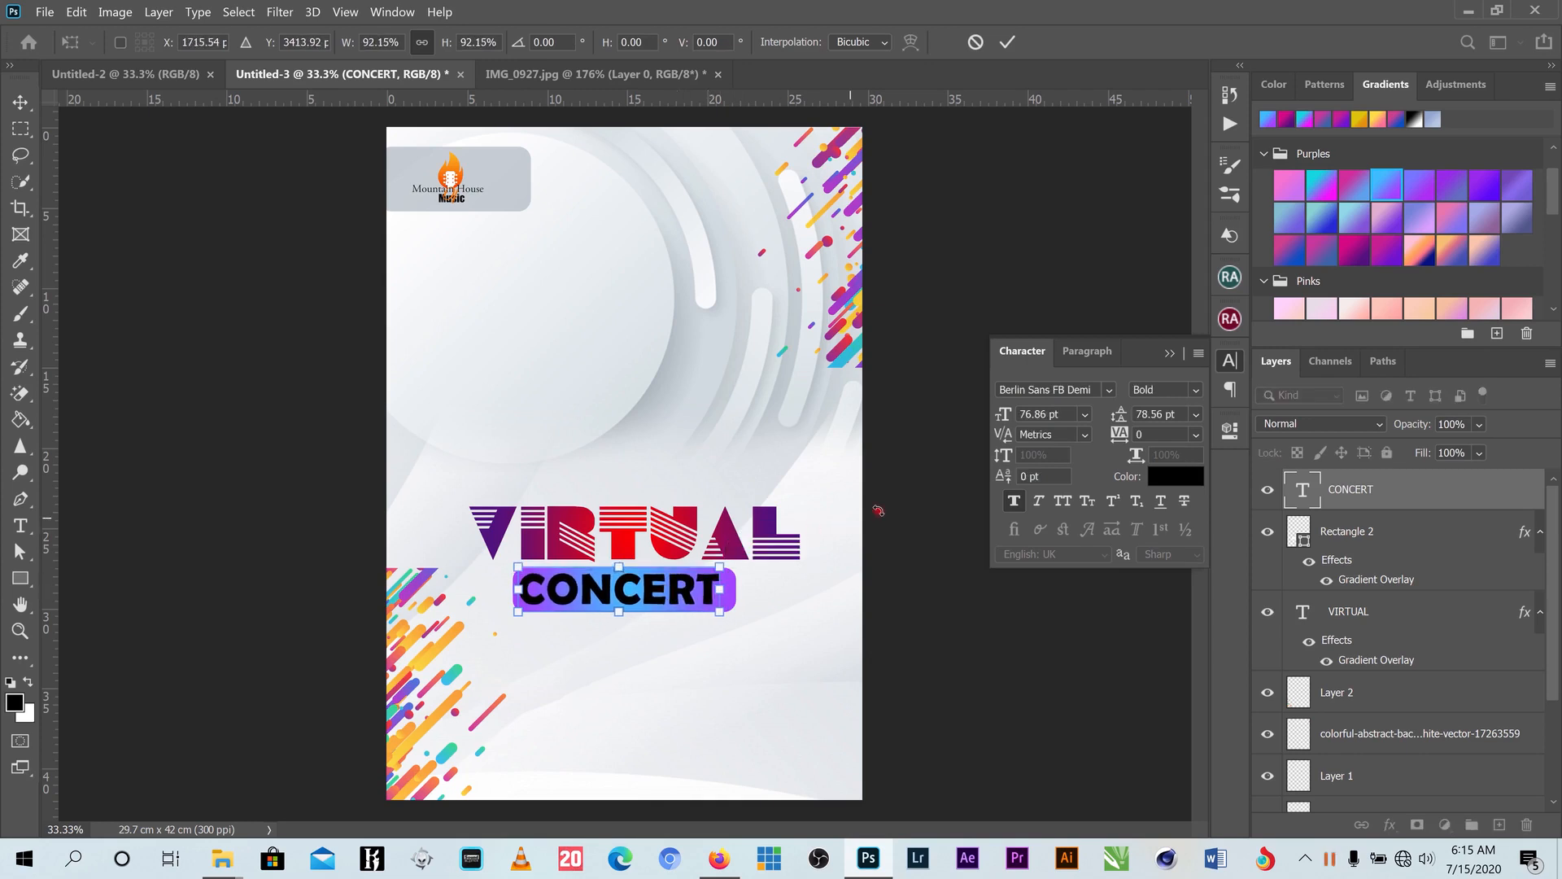
click(1006, 51)
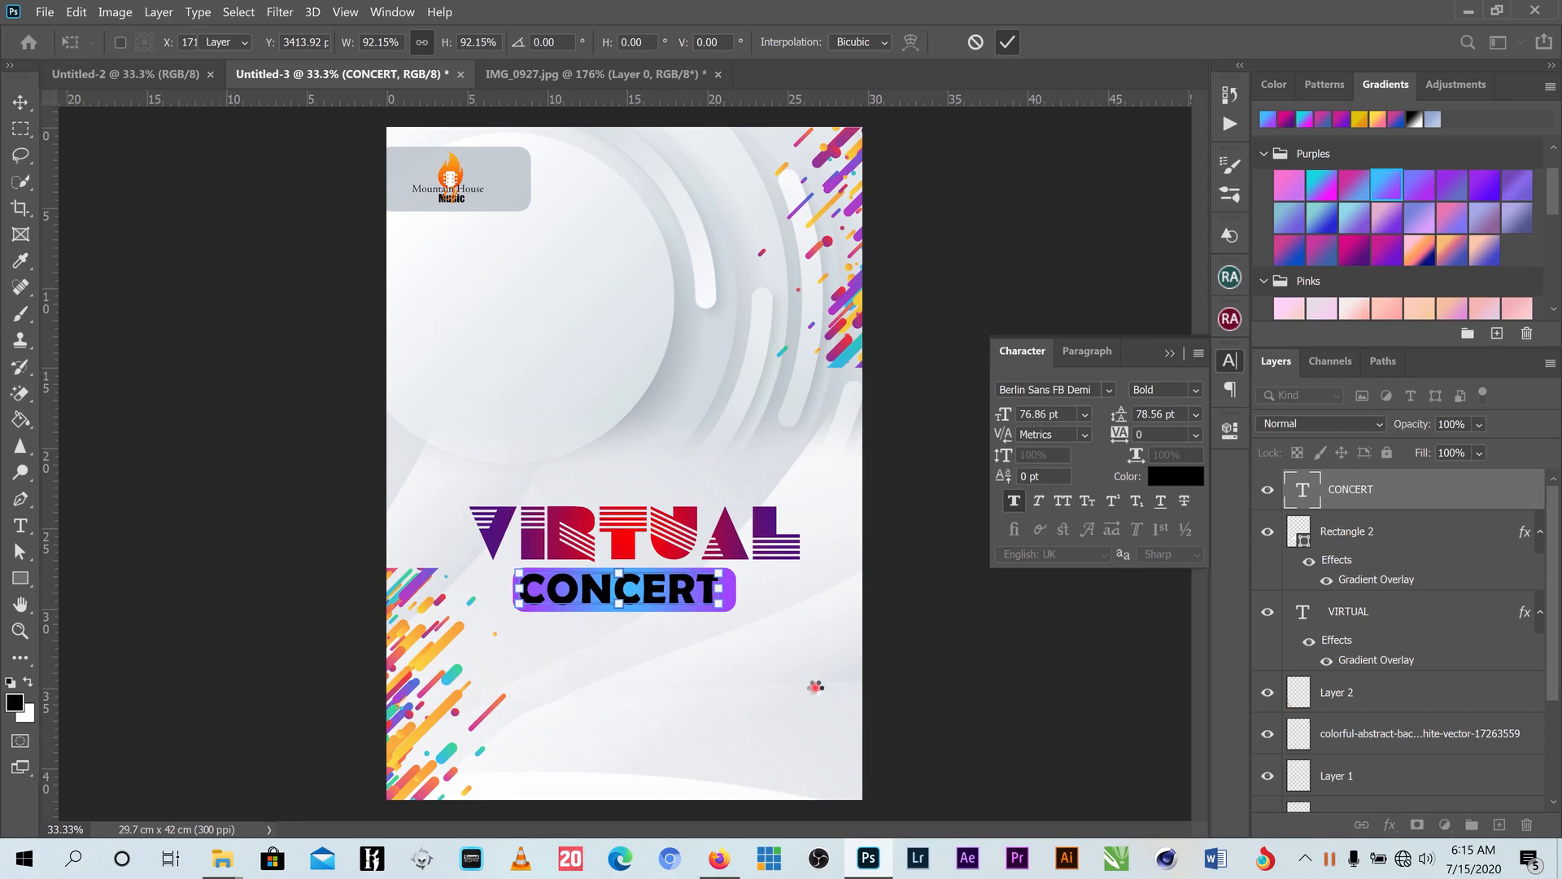
drag(675, 590, 684, 592)
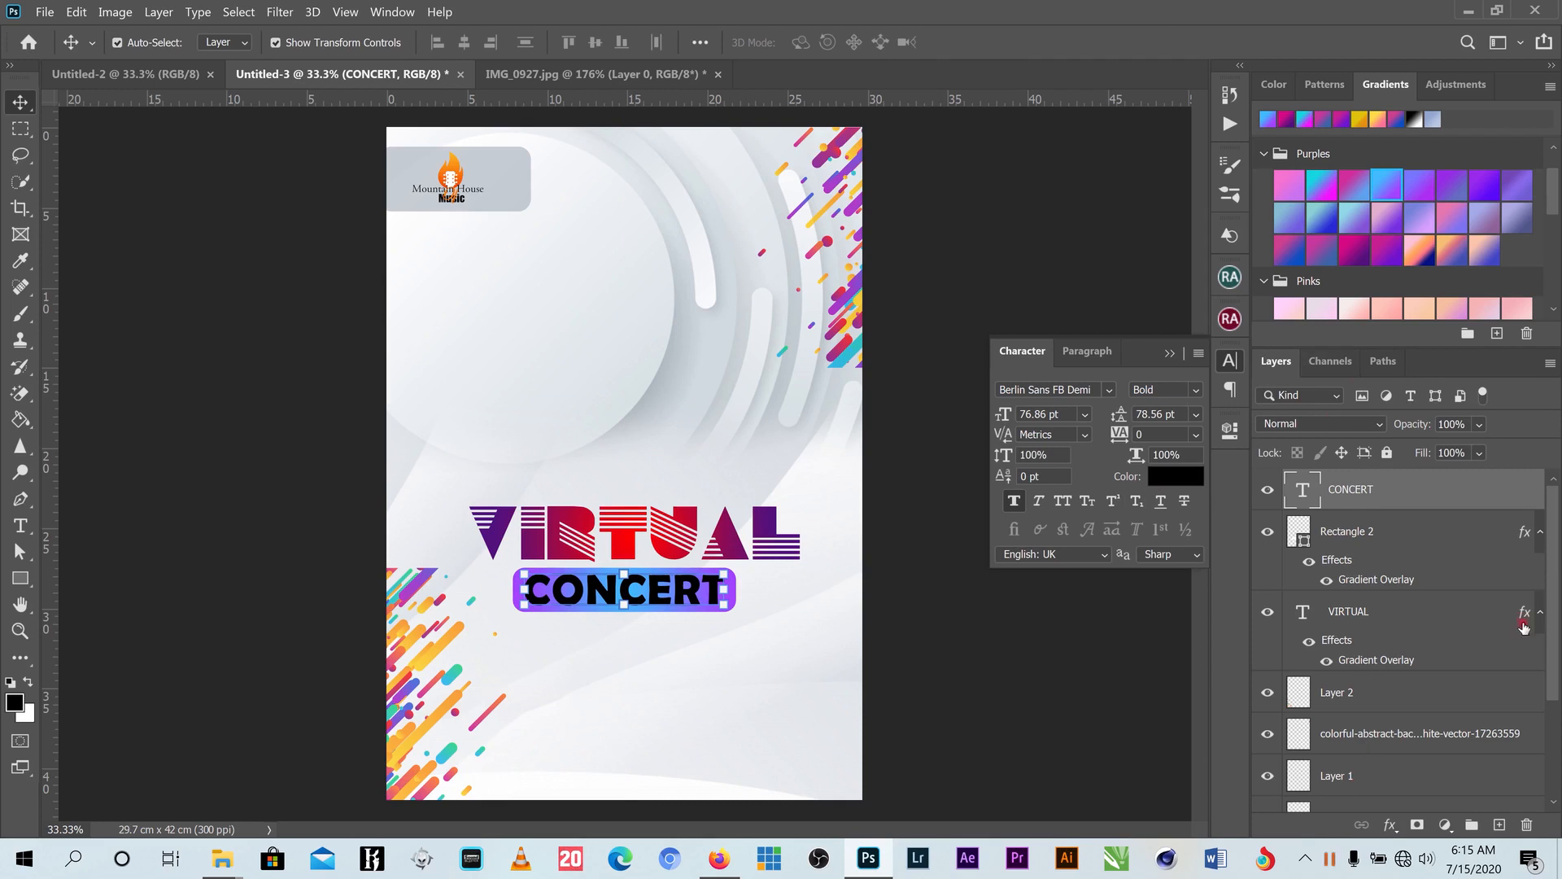
- Try purple gradient overlays on CONCERT, then discard the overlay to keep it black
click(1391, 824)
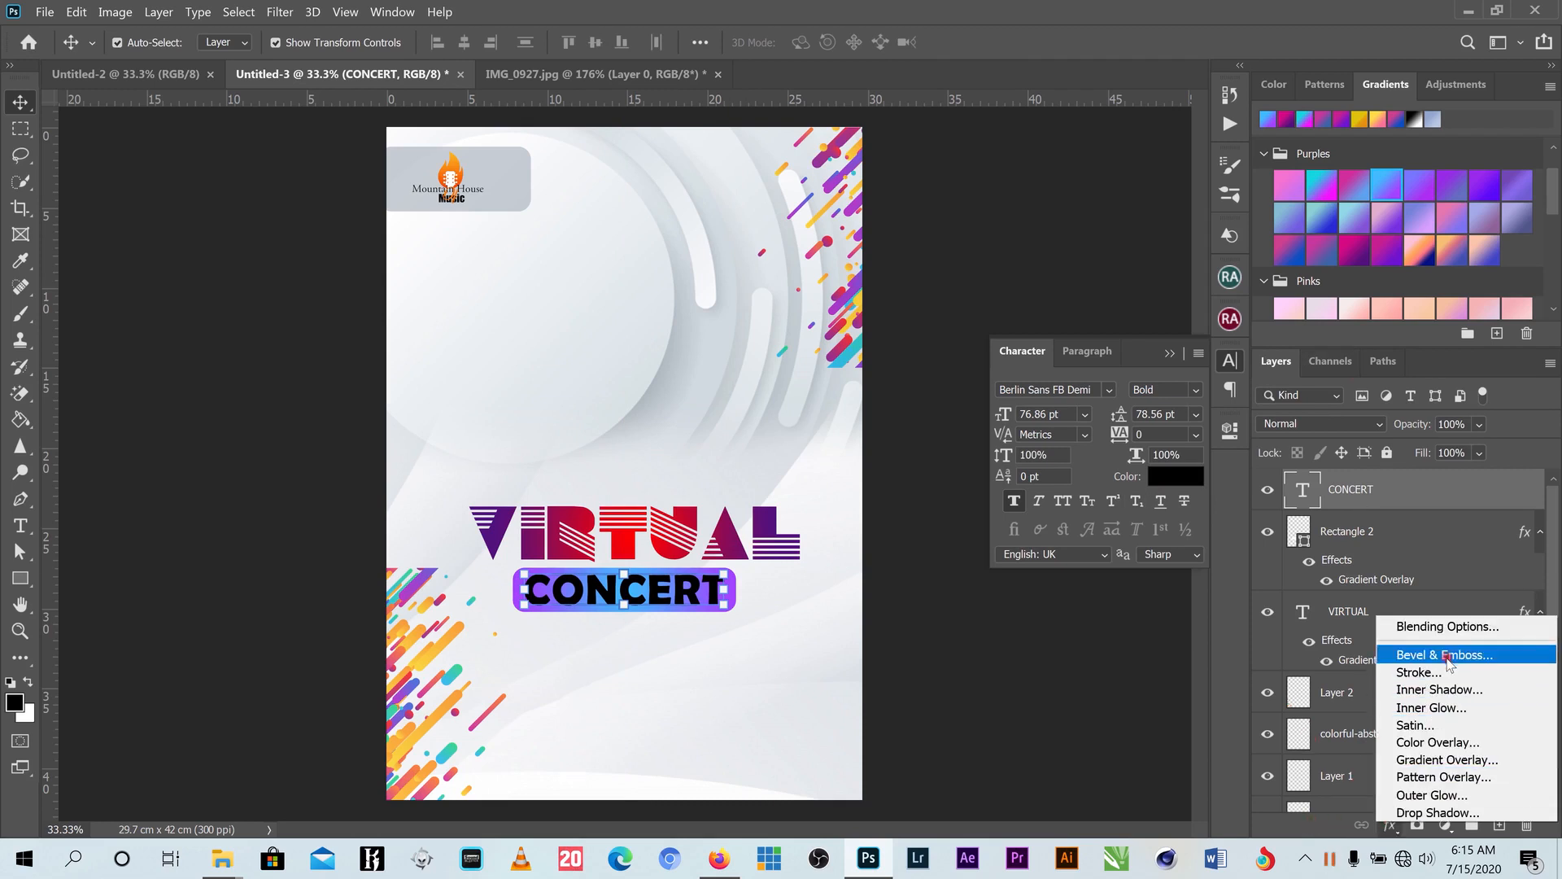
click(1434, 759)
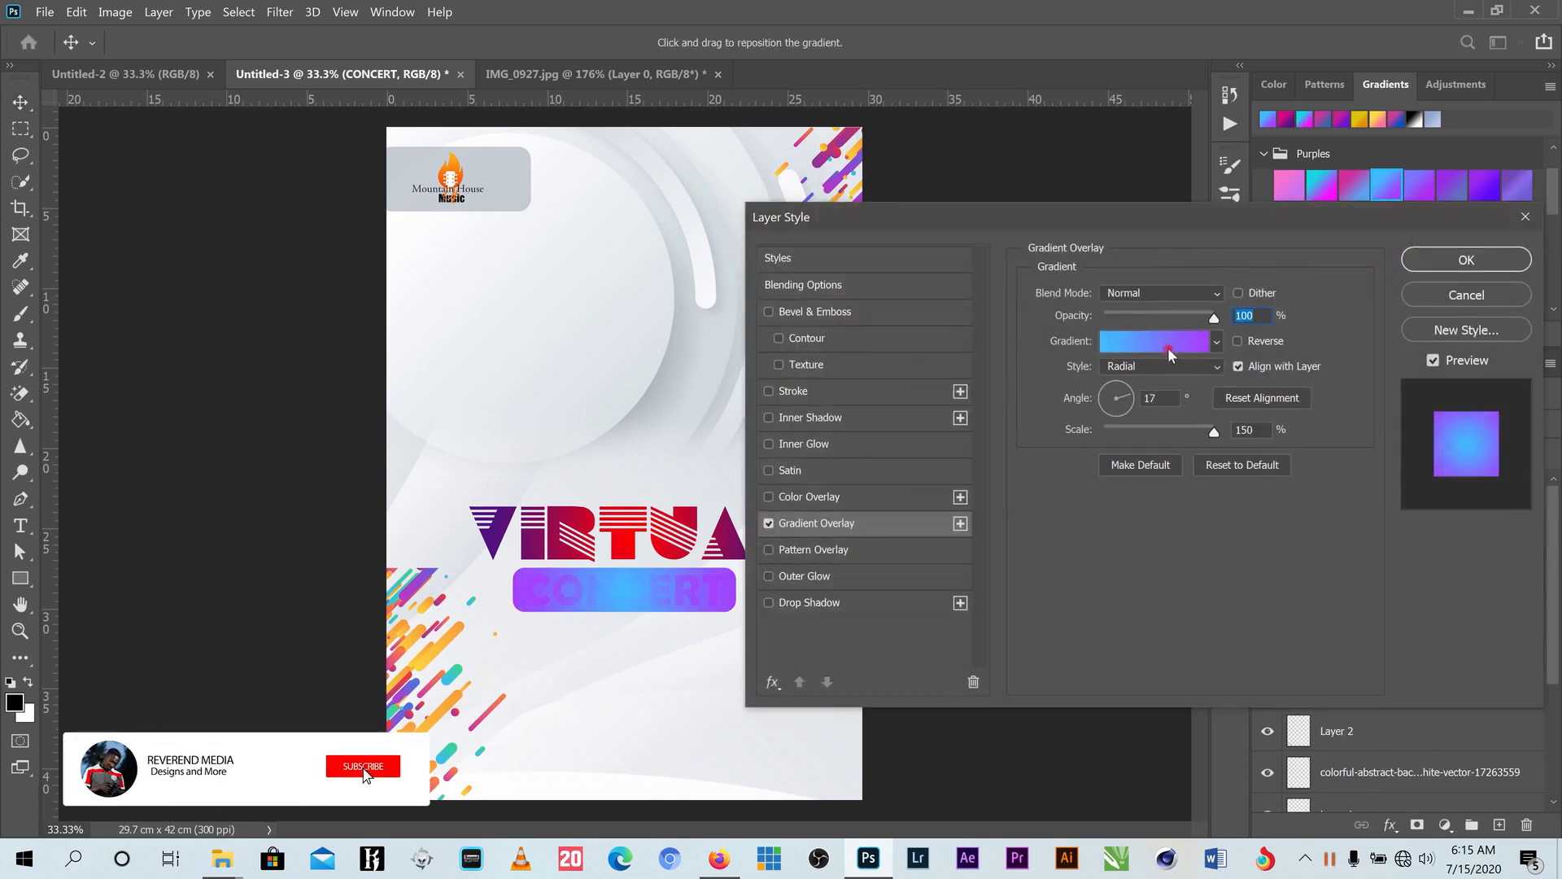
click(1217, 341)
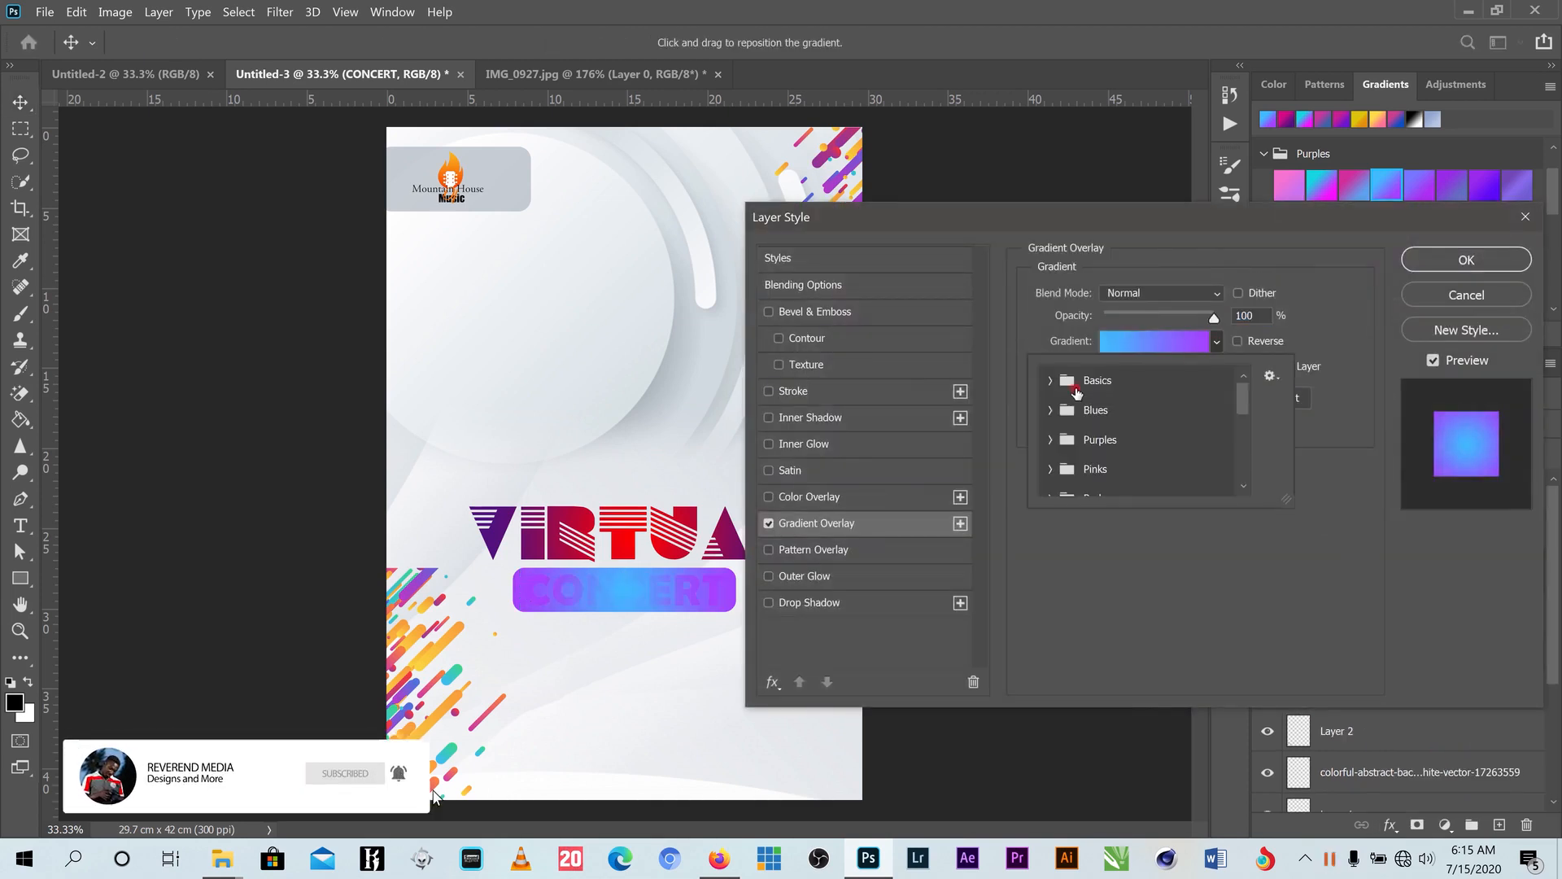
scroll(1090, 440, down, 1)
click(1049, 406)
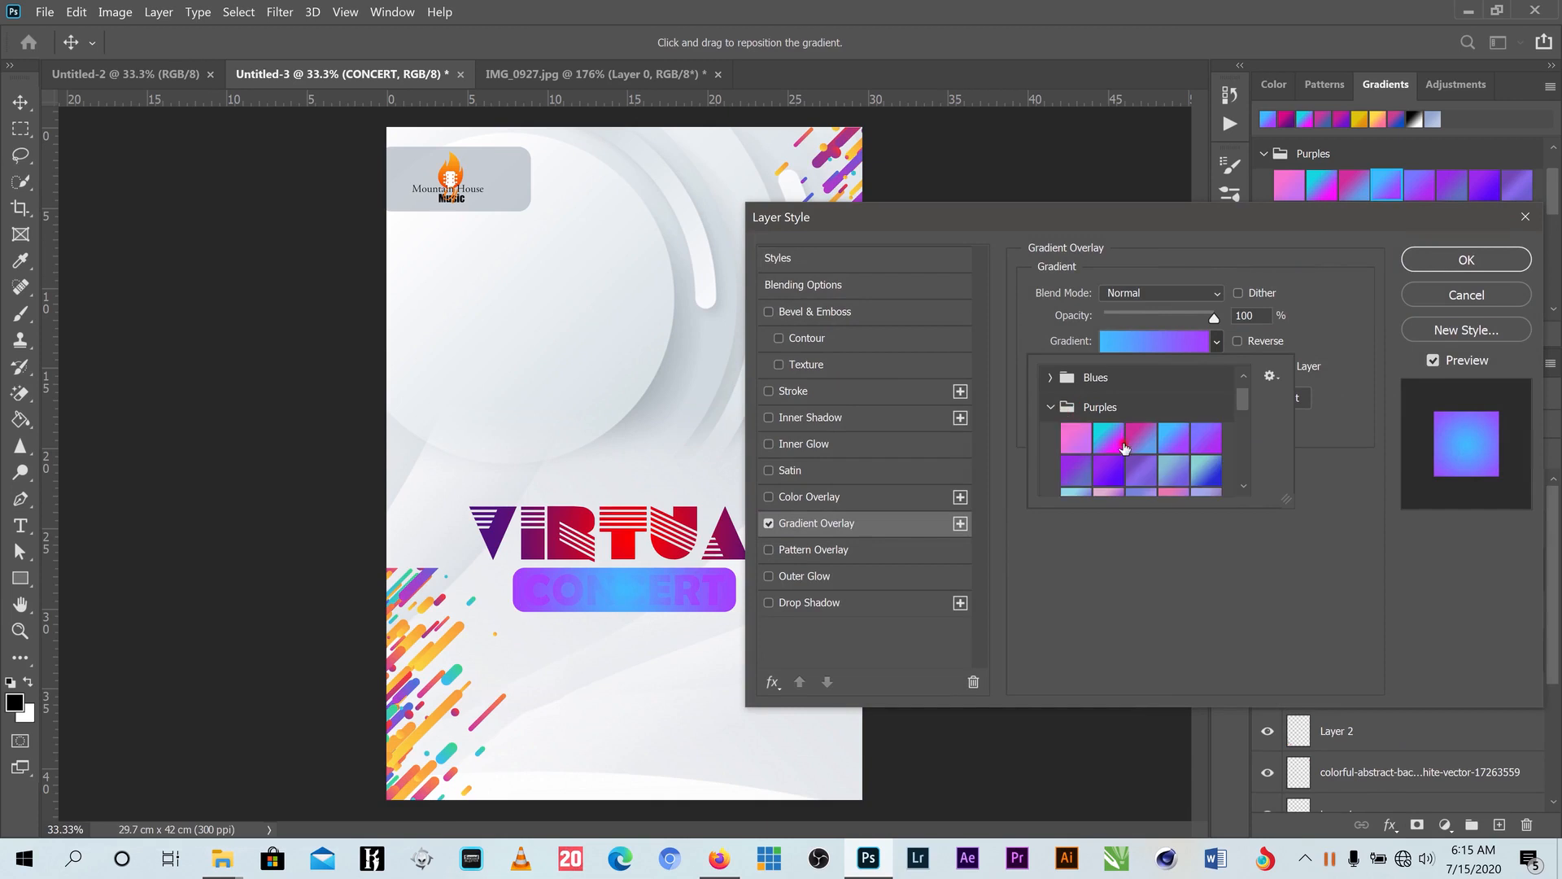
click(1196, 438)
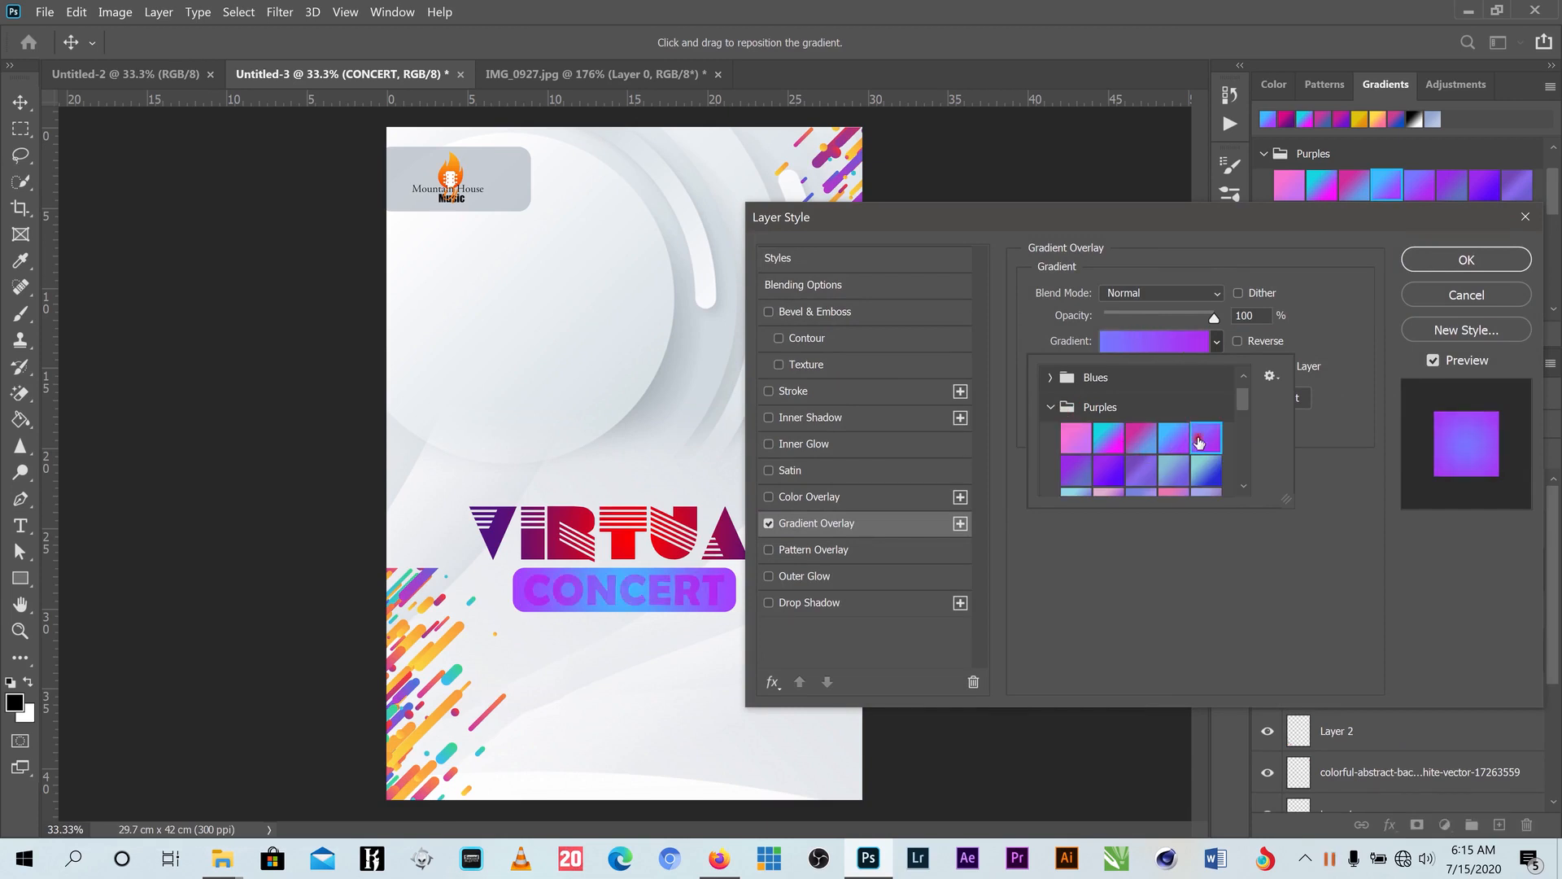
scroll(1207, 476, down, 1)
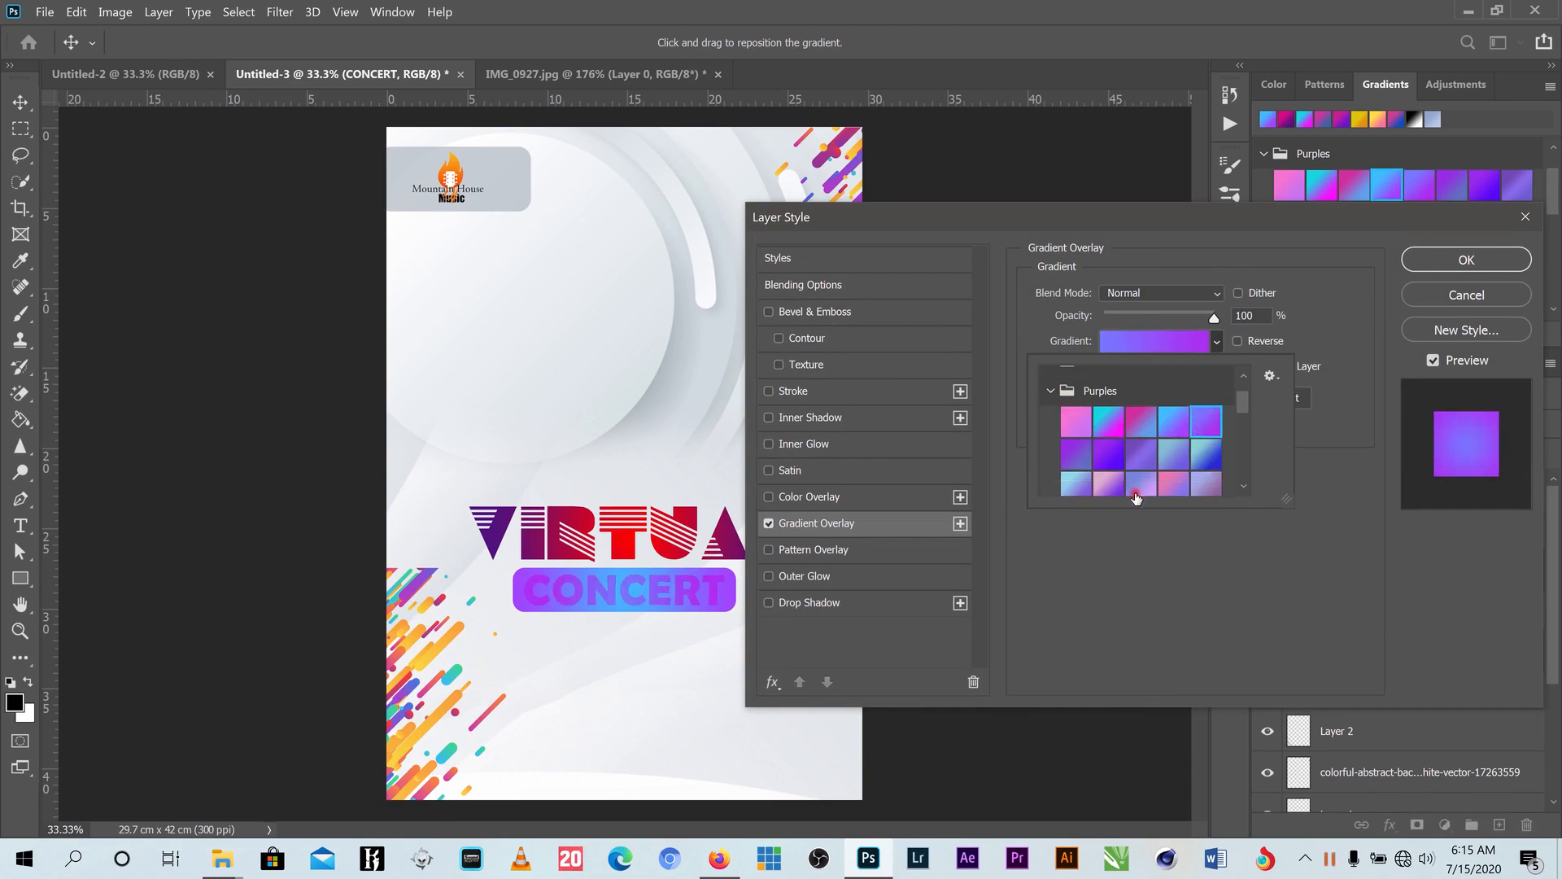
click(1074, 487)
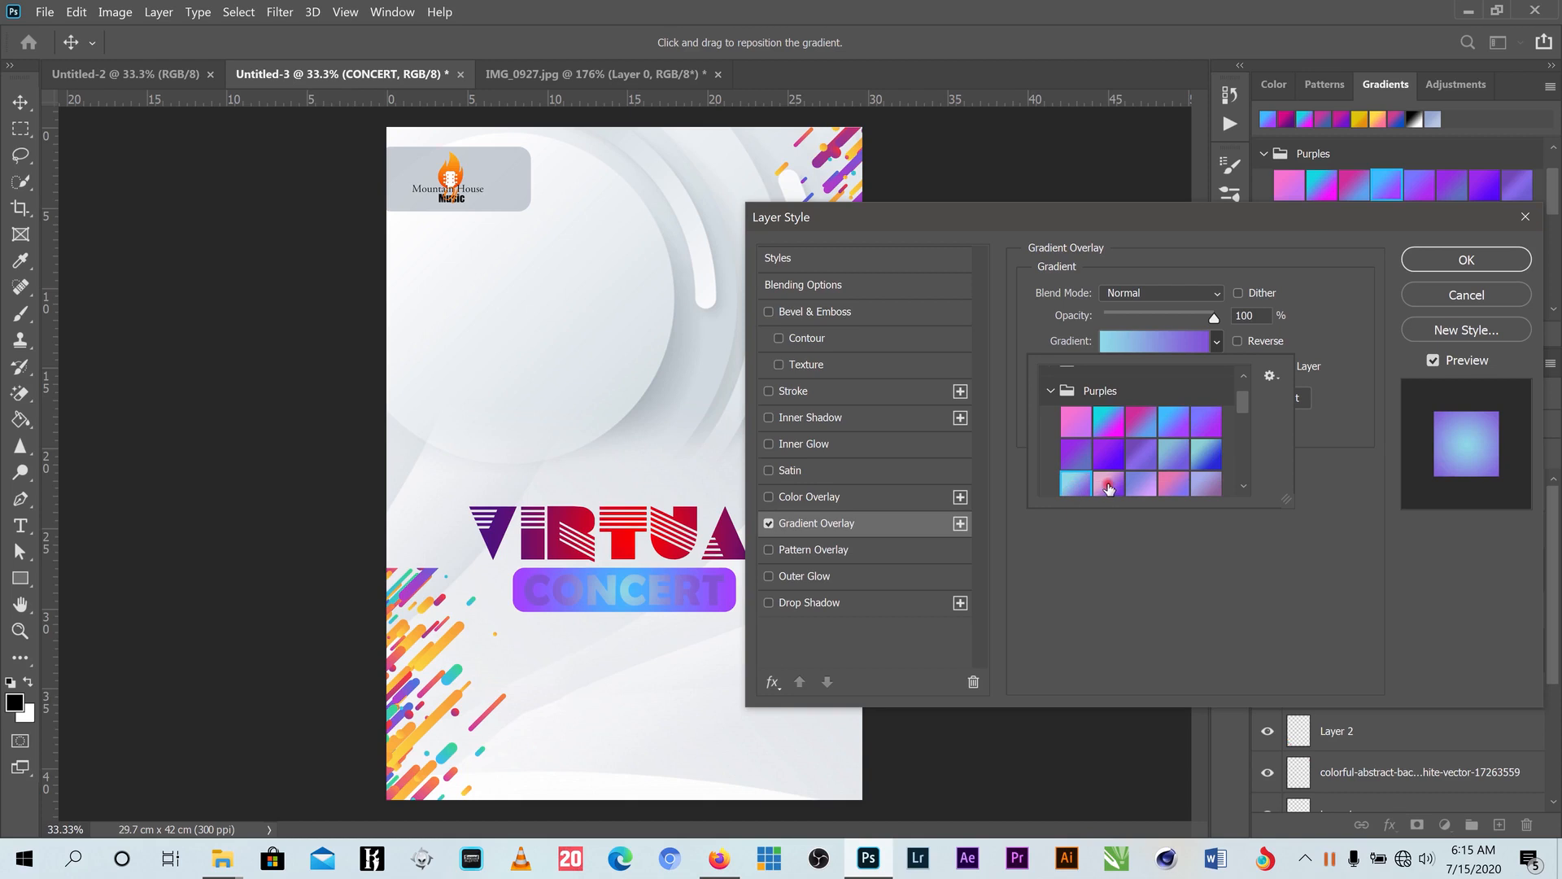
click(1486, 294)
click(1470, 294)
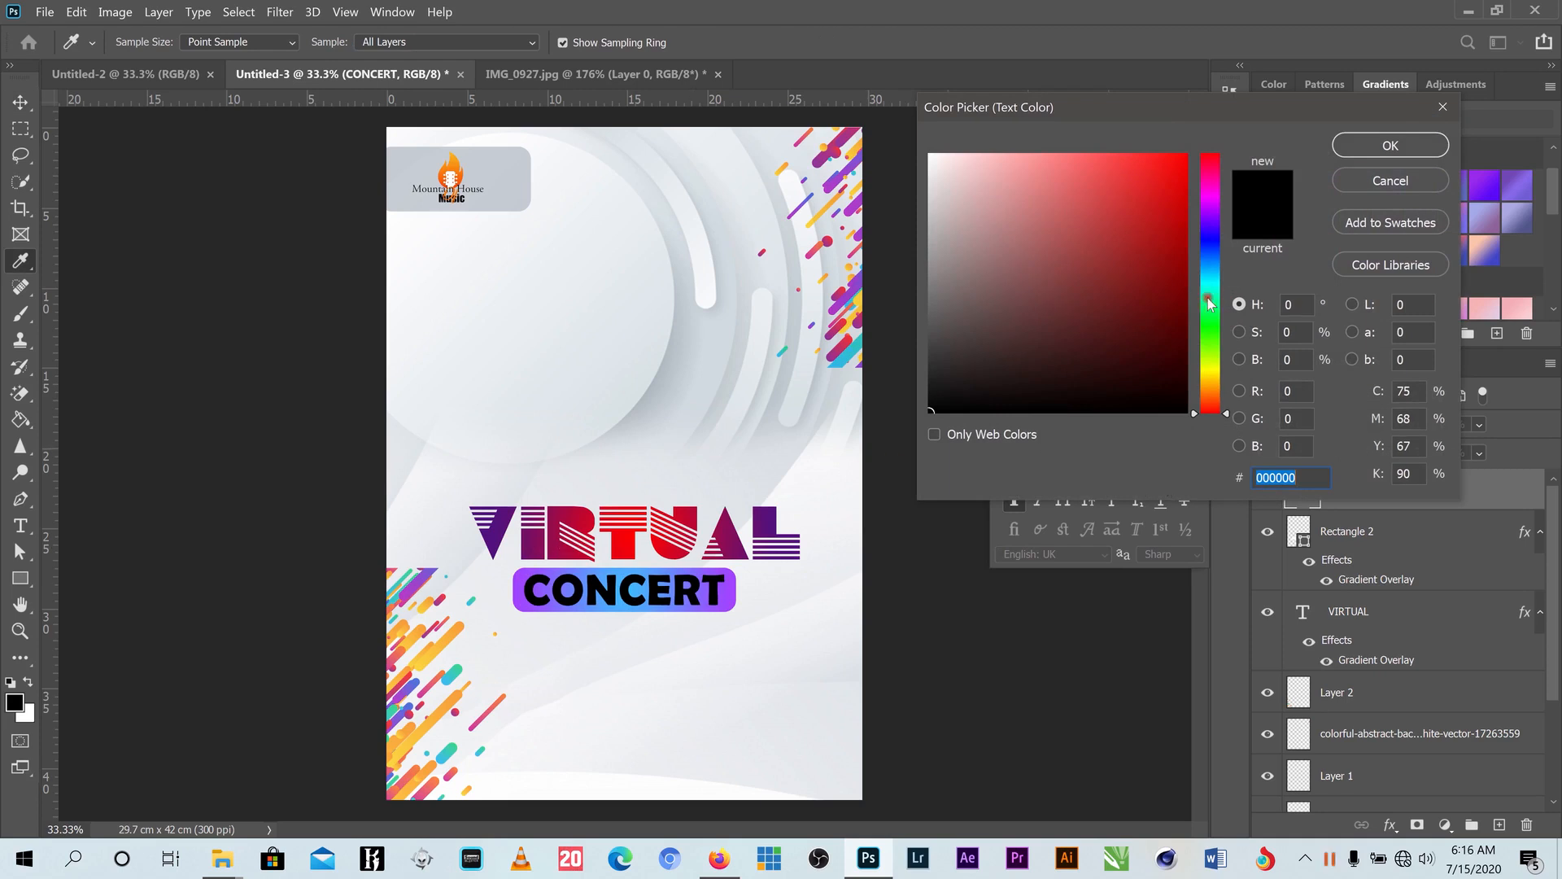
- Sample blue, white and purple colours for CONCERT, then cancel, leaving it black
click(625, 608)
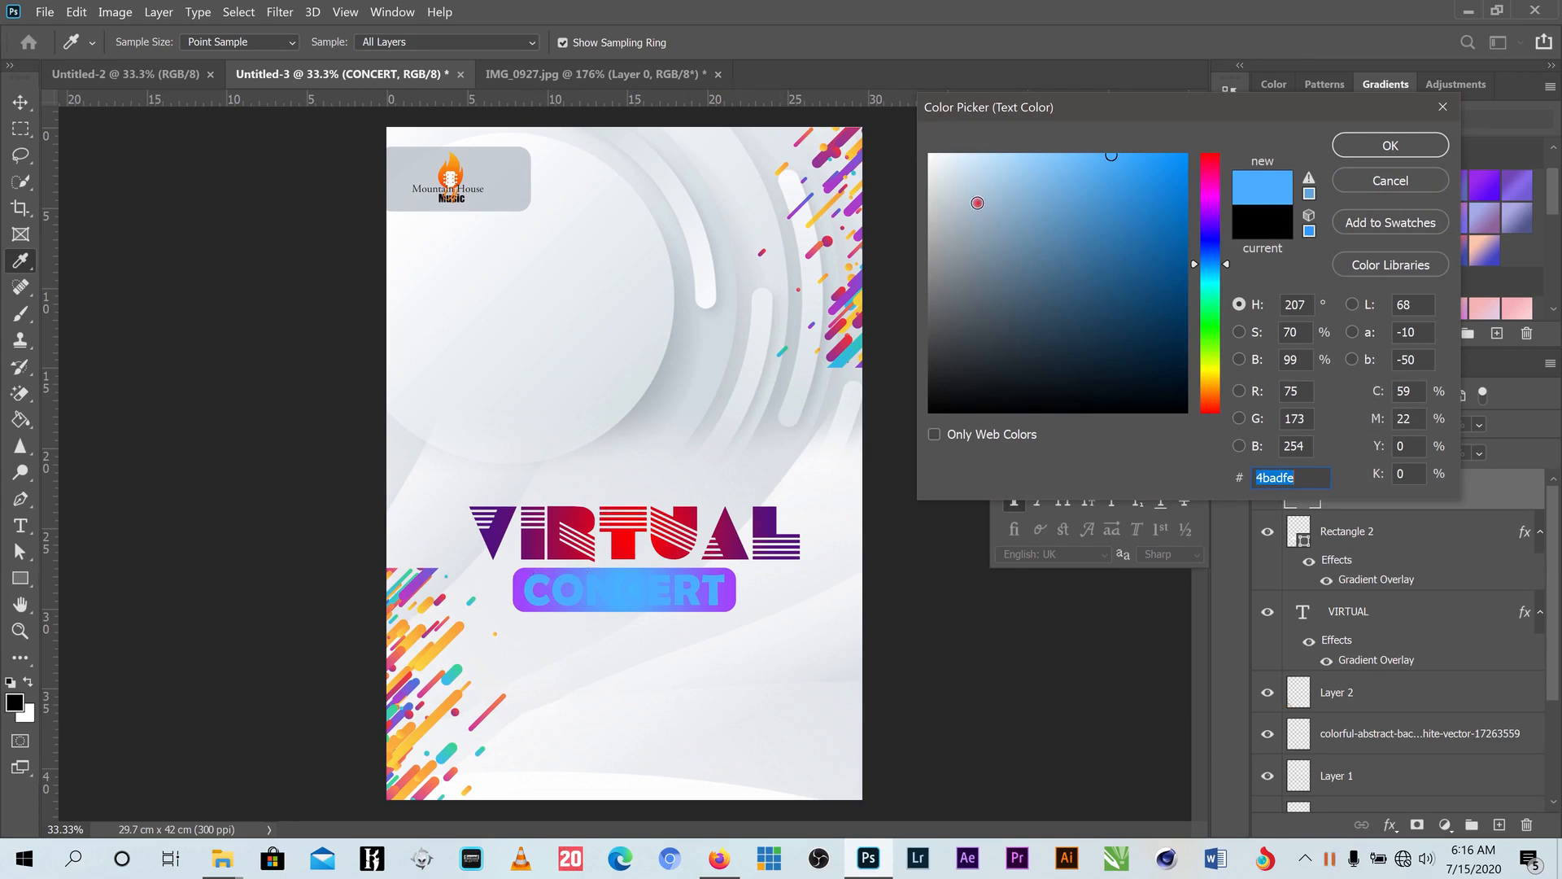
drag(977, 202, 928, 154)
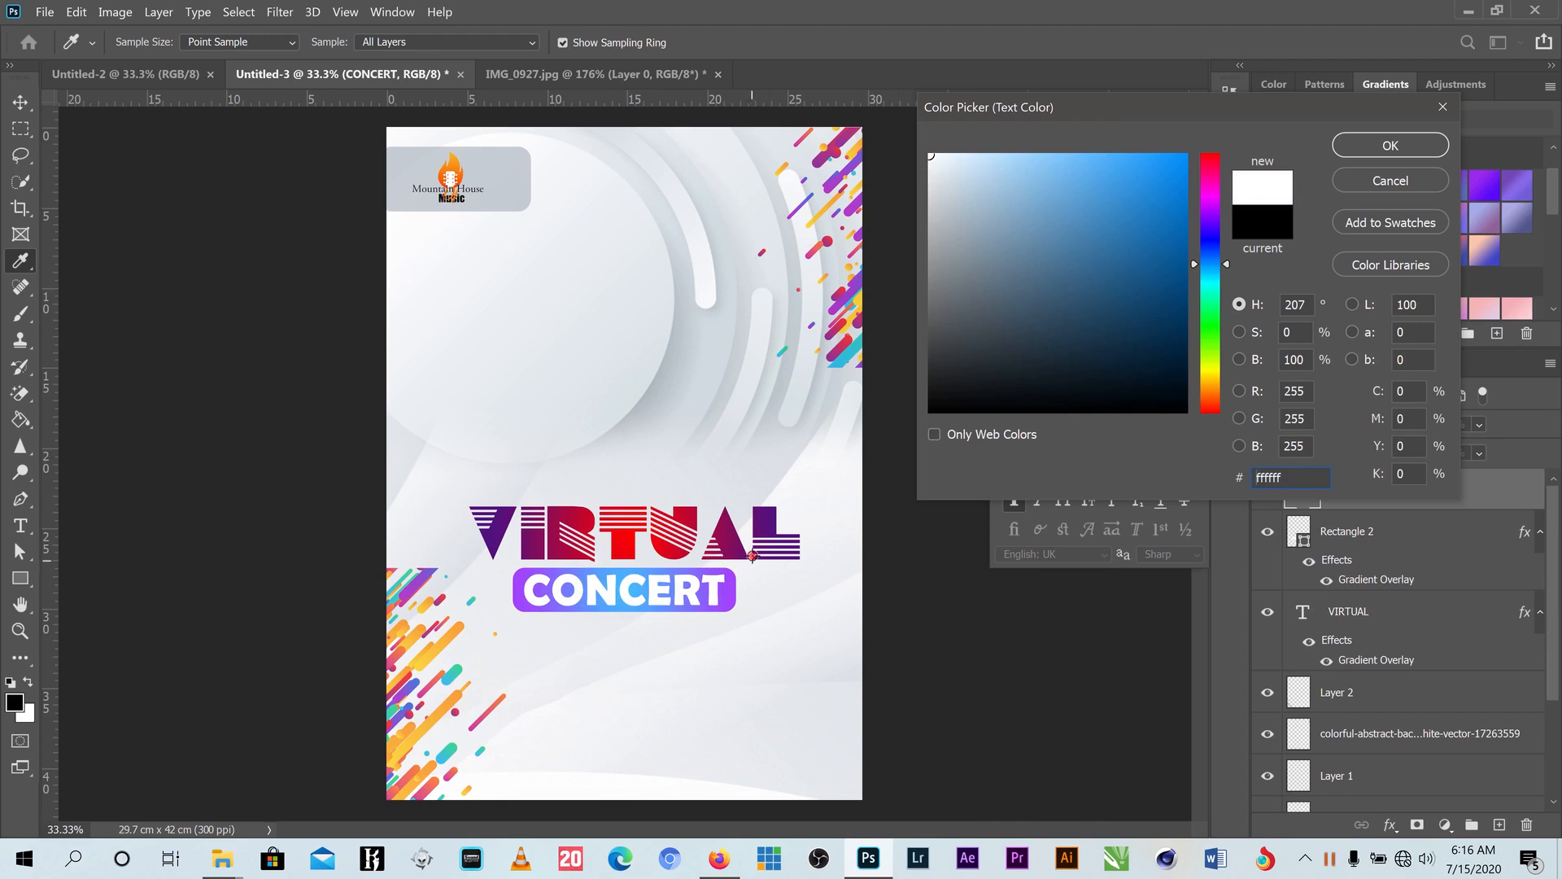
click(767, 519)
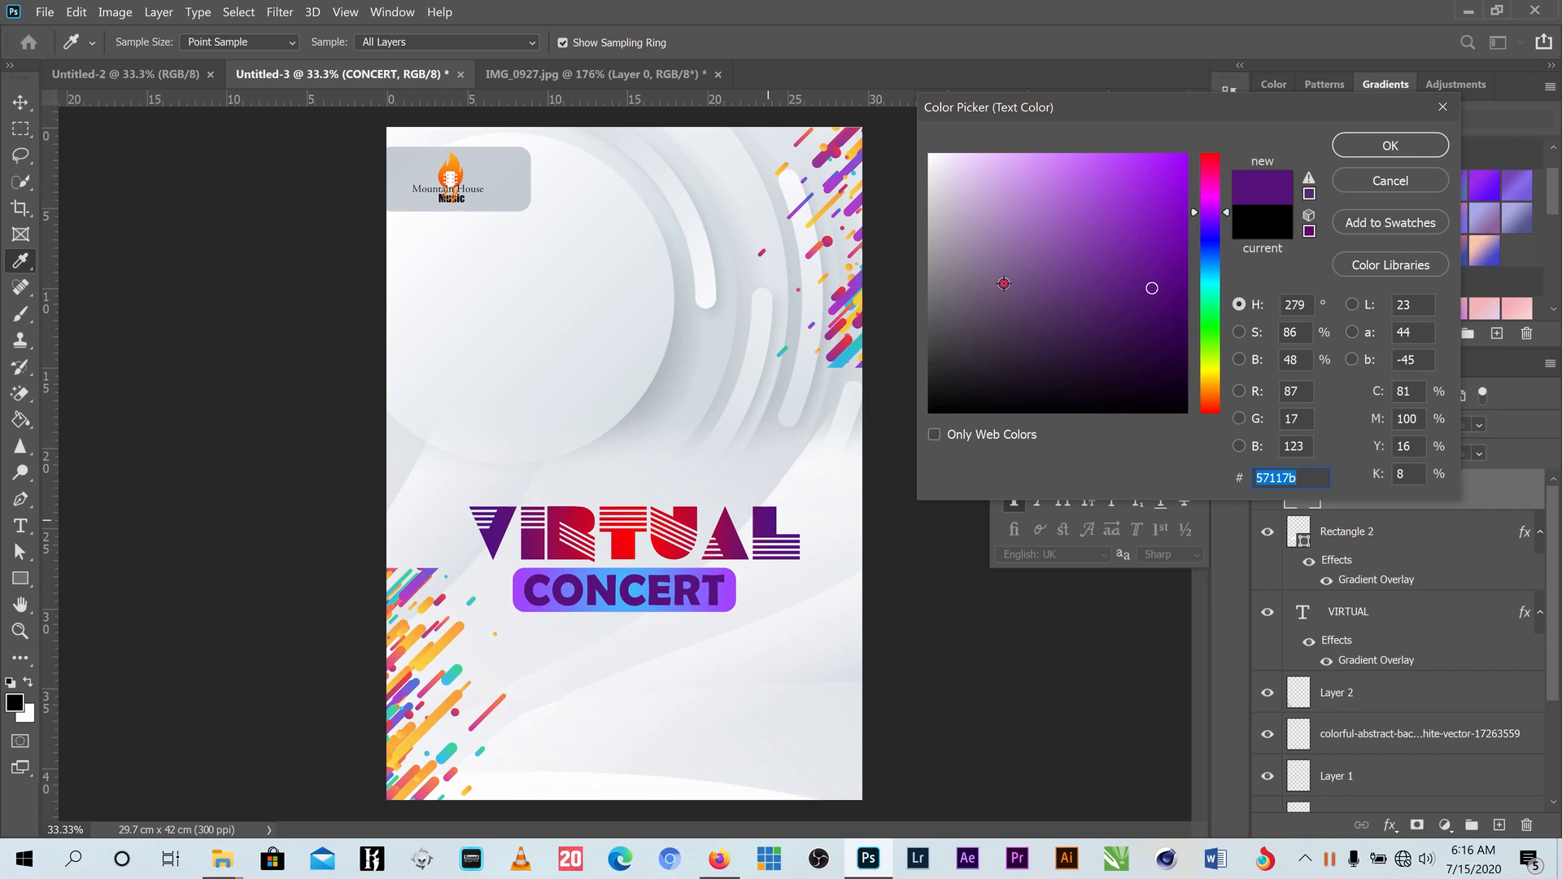
mouse_move(970, 196)
mouse_down()
mouse_move(921, 171)
mouse_move(937, 244)
mouse_move(969, 203)
mouse_move(980, 216)
mouse_move(935, 276)
mouse_up()
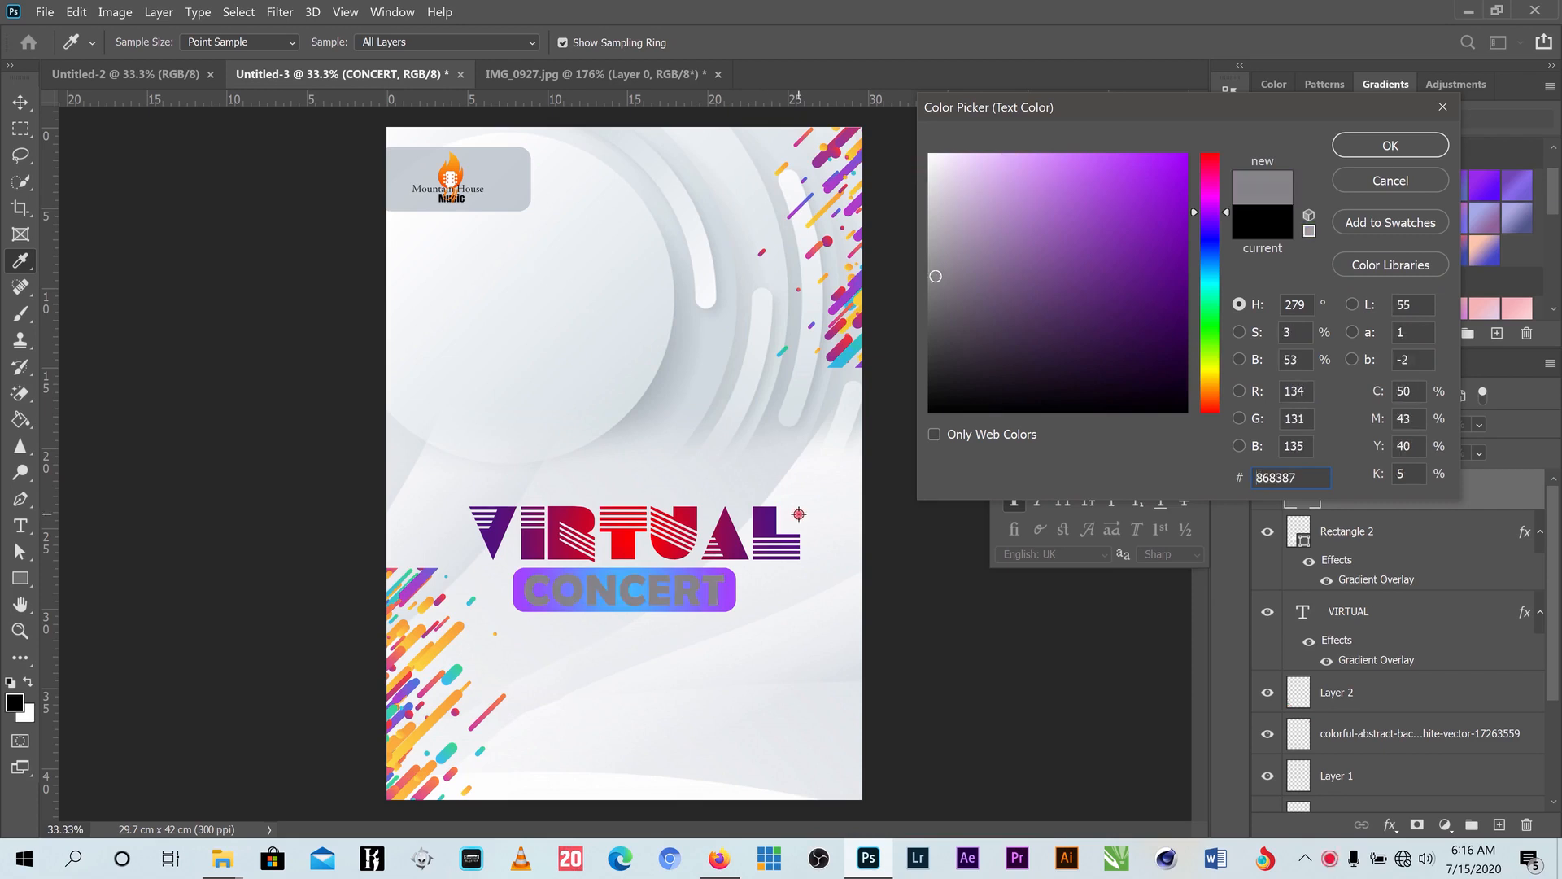
click(515, 586)
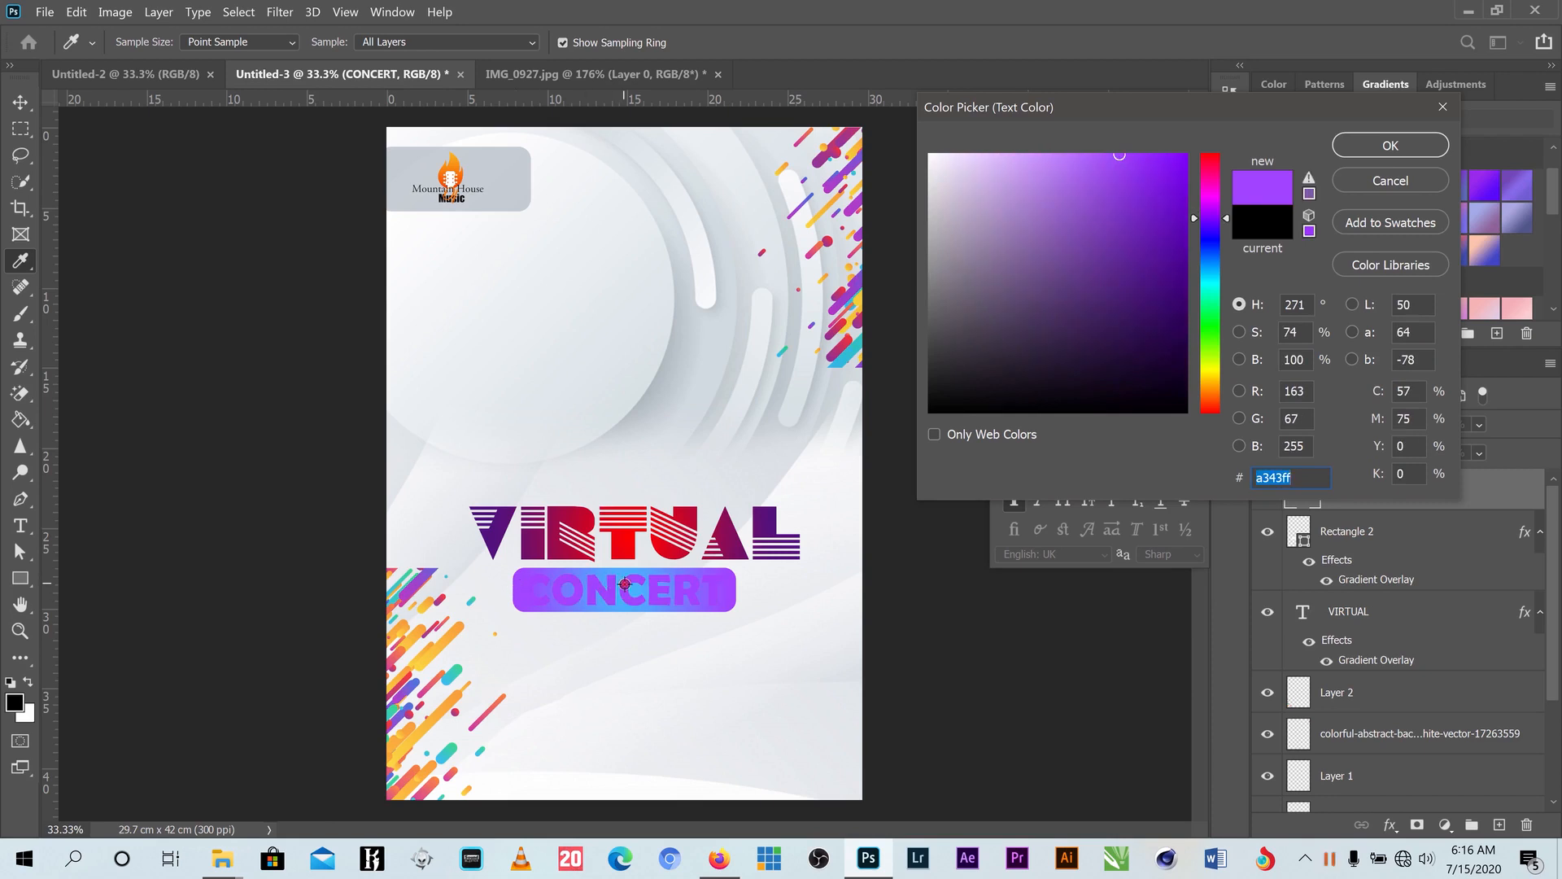
click(1330, 859)
click(863, 854)
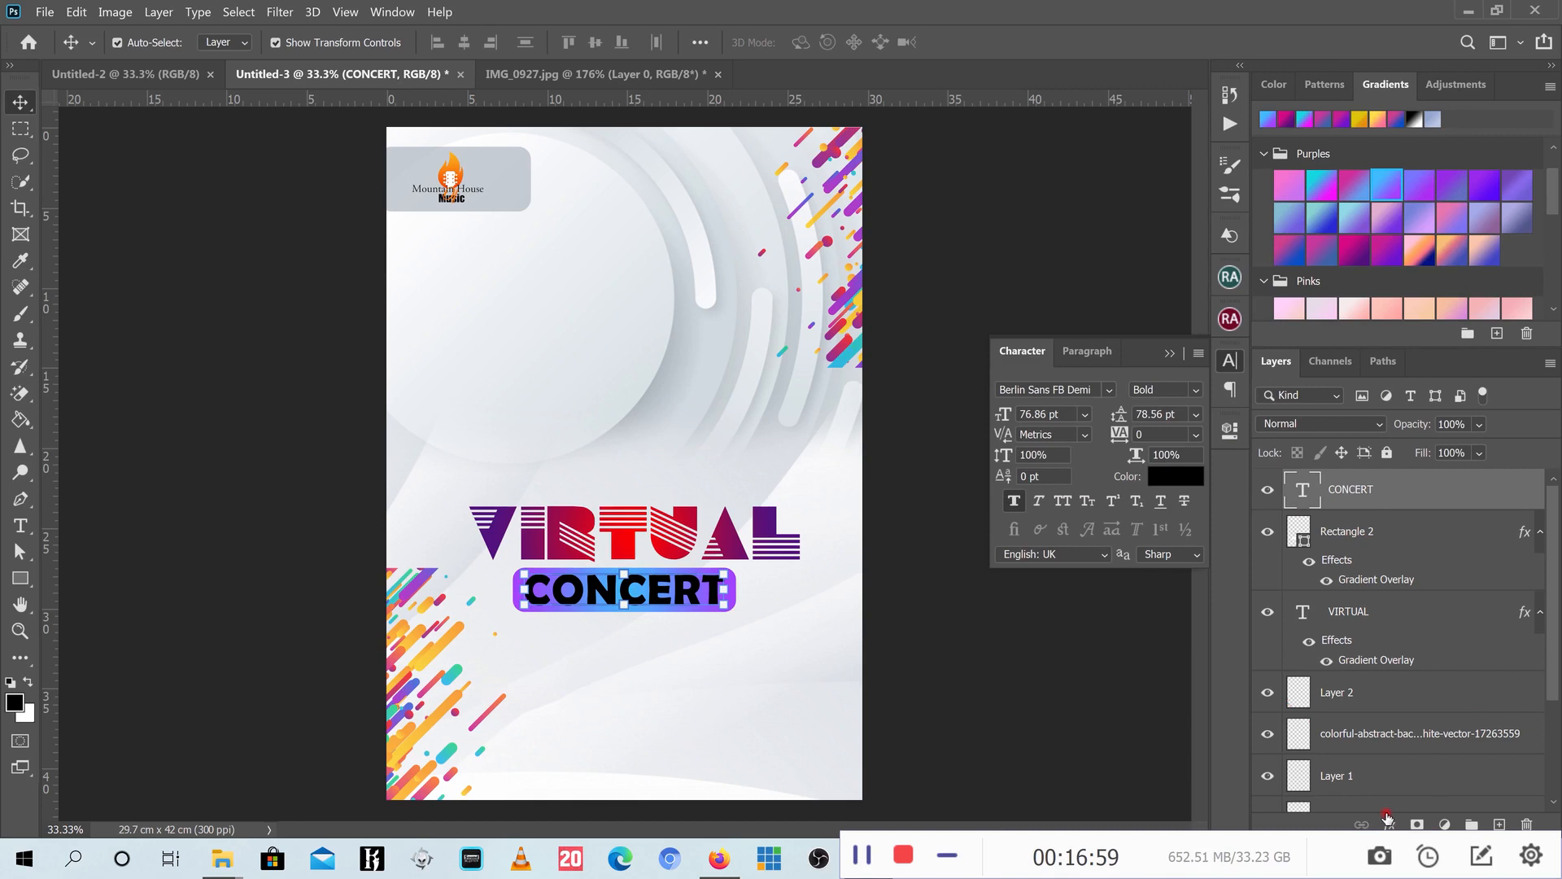
- Give CONCERT a Pink_03 gradient overlay from the Pinks presets, after trying other pinks
click(1389, 823)
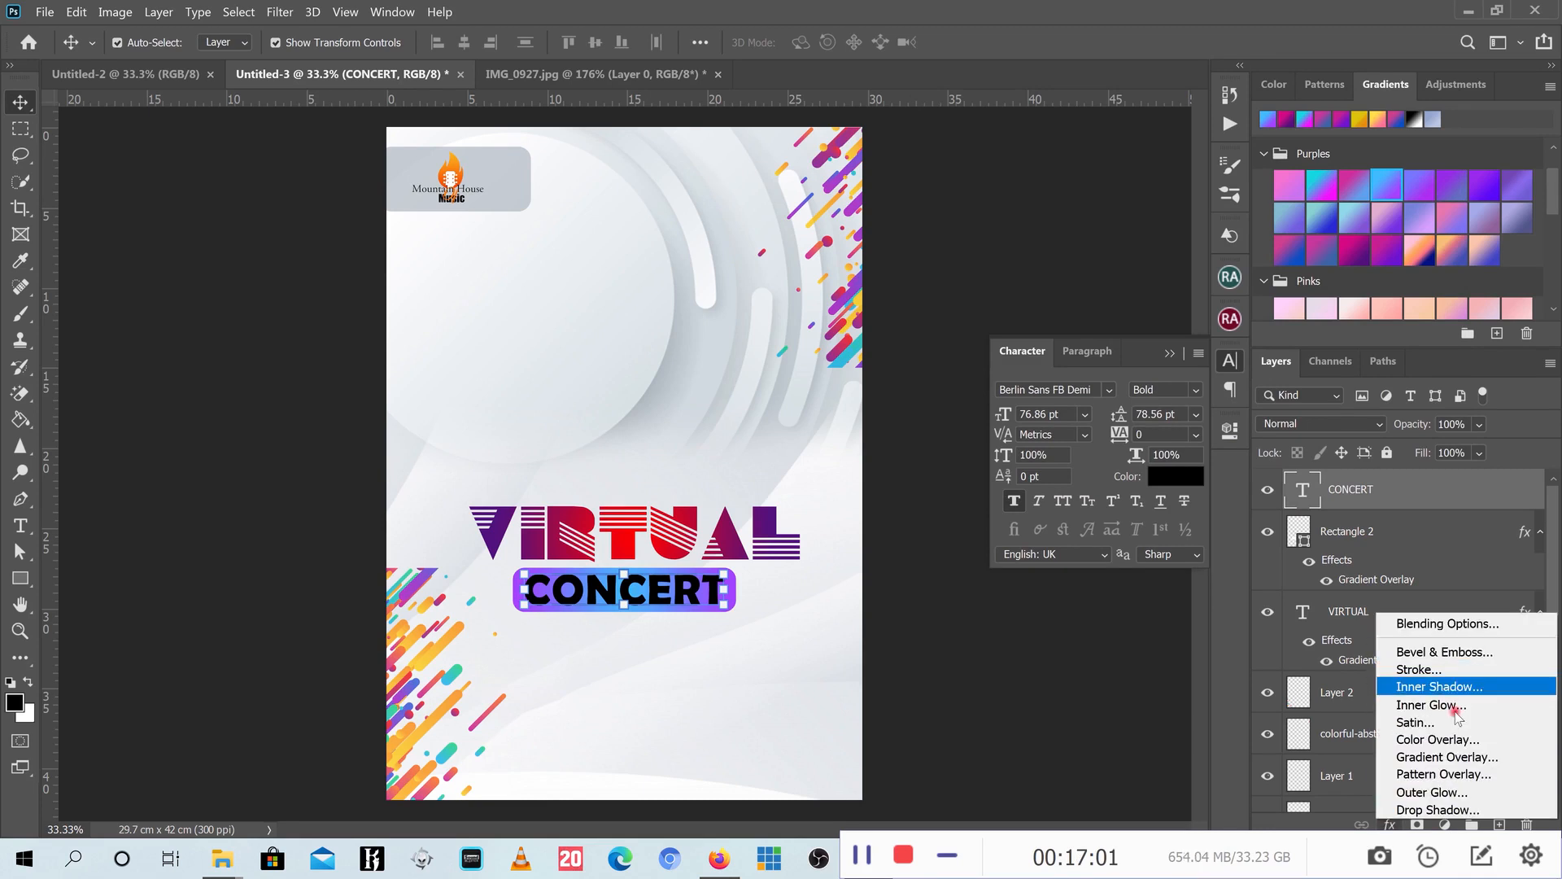
click(1451, 757)
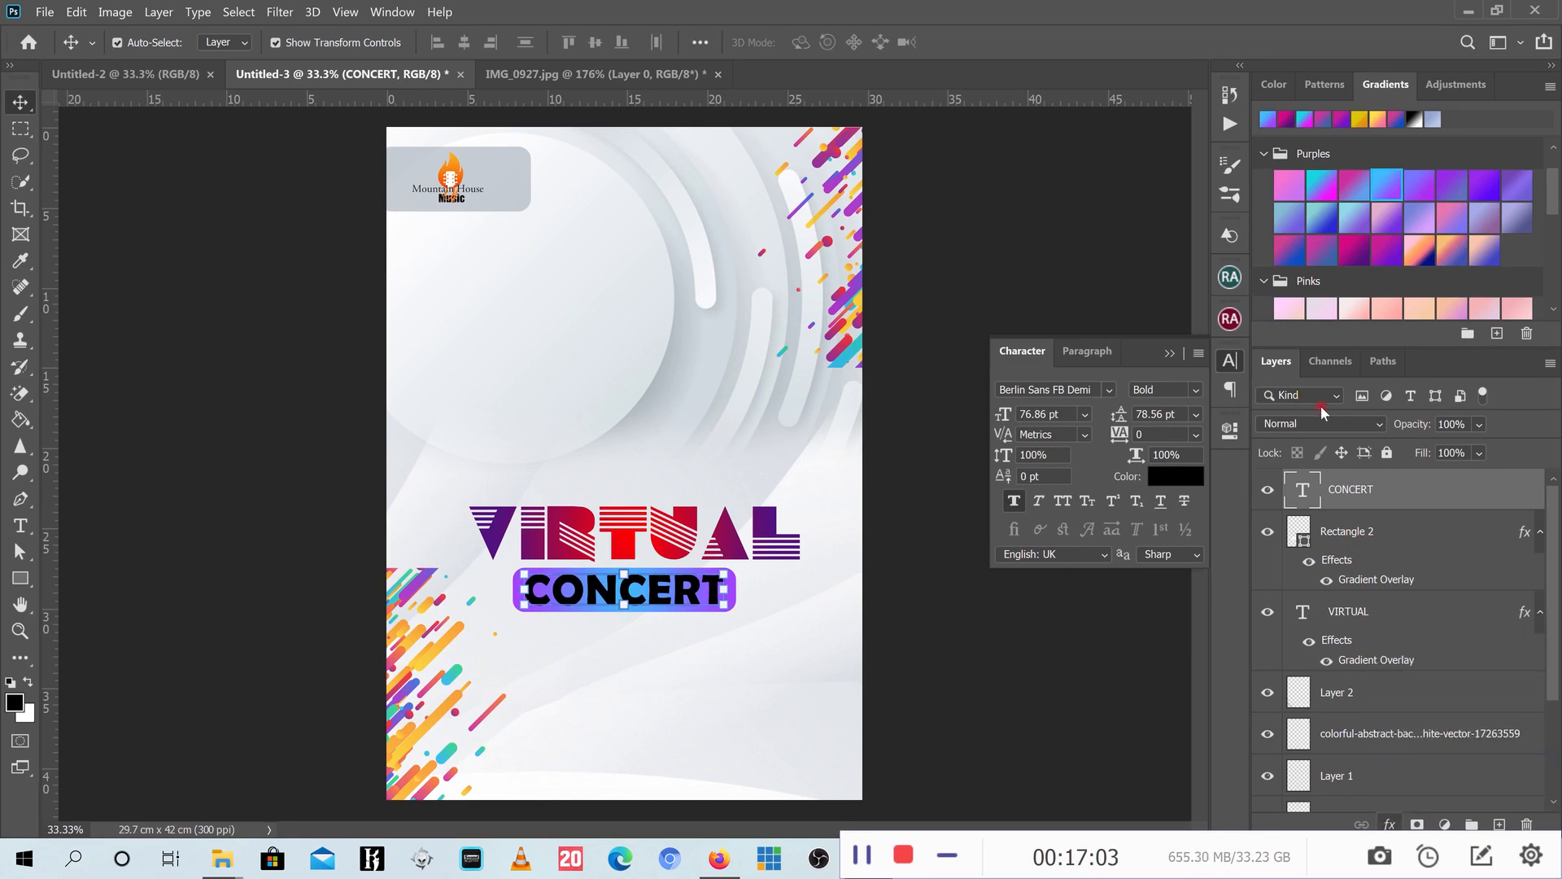
click(1140, 340)
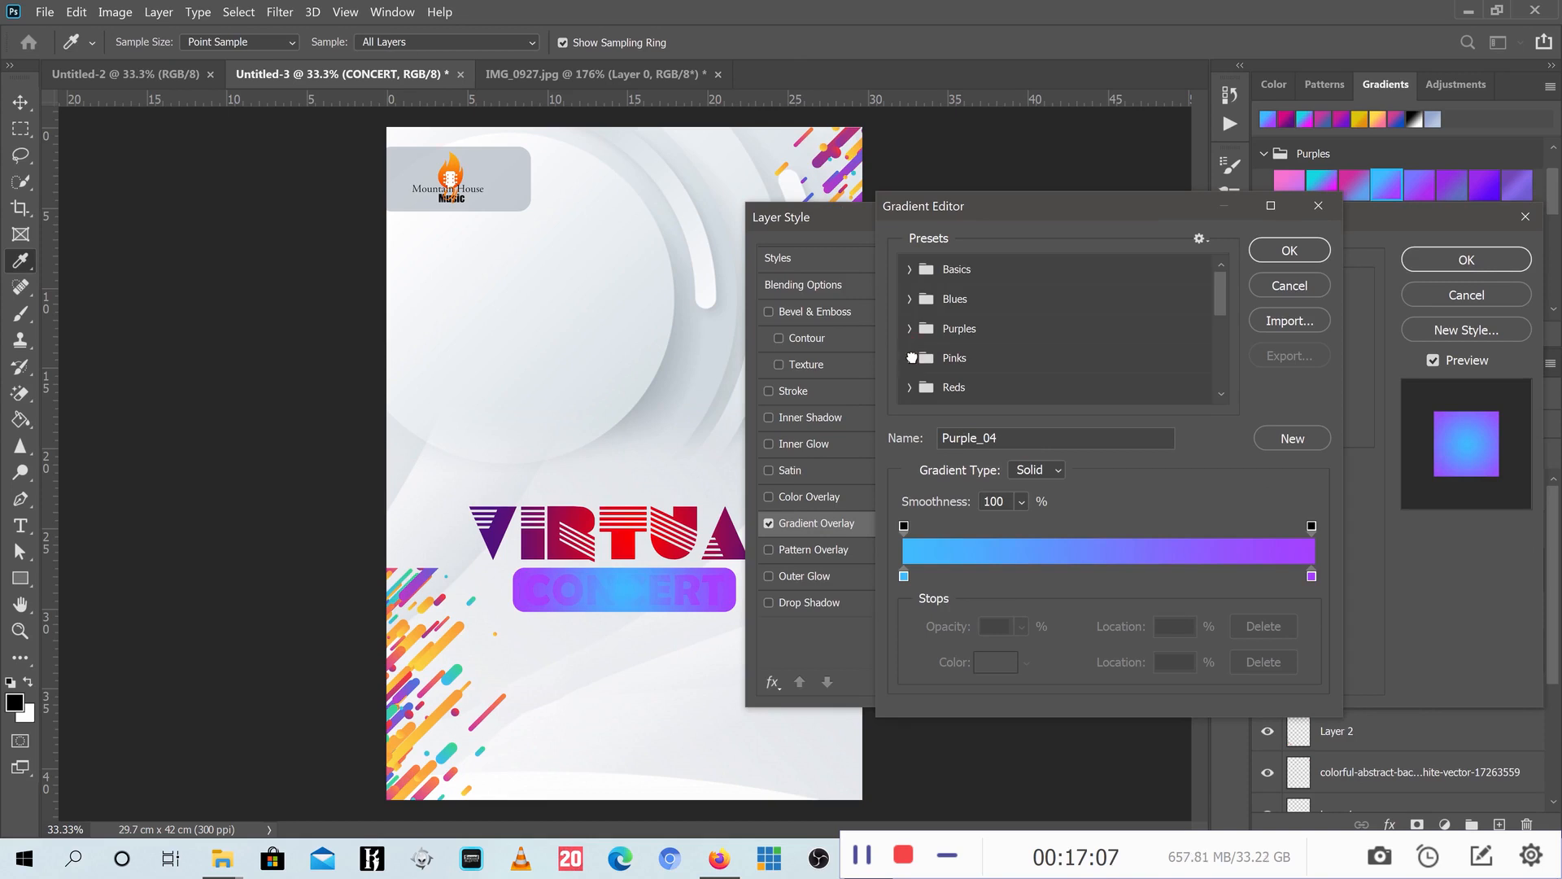
click(912, 358)
click(973, 395)
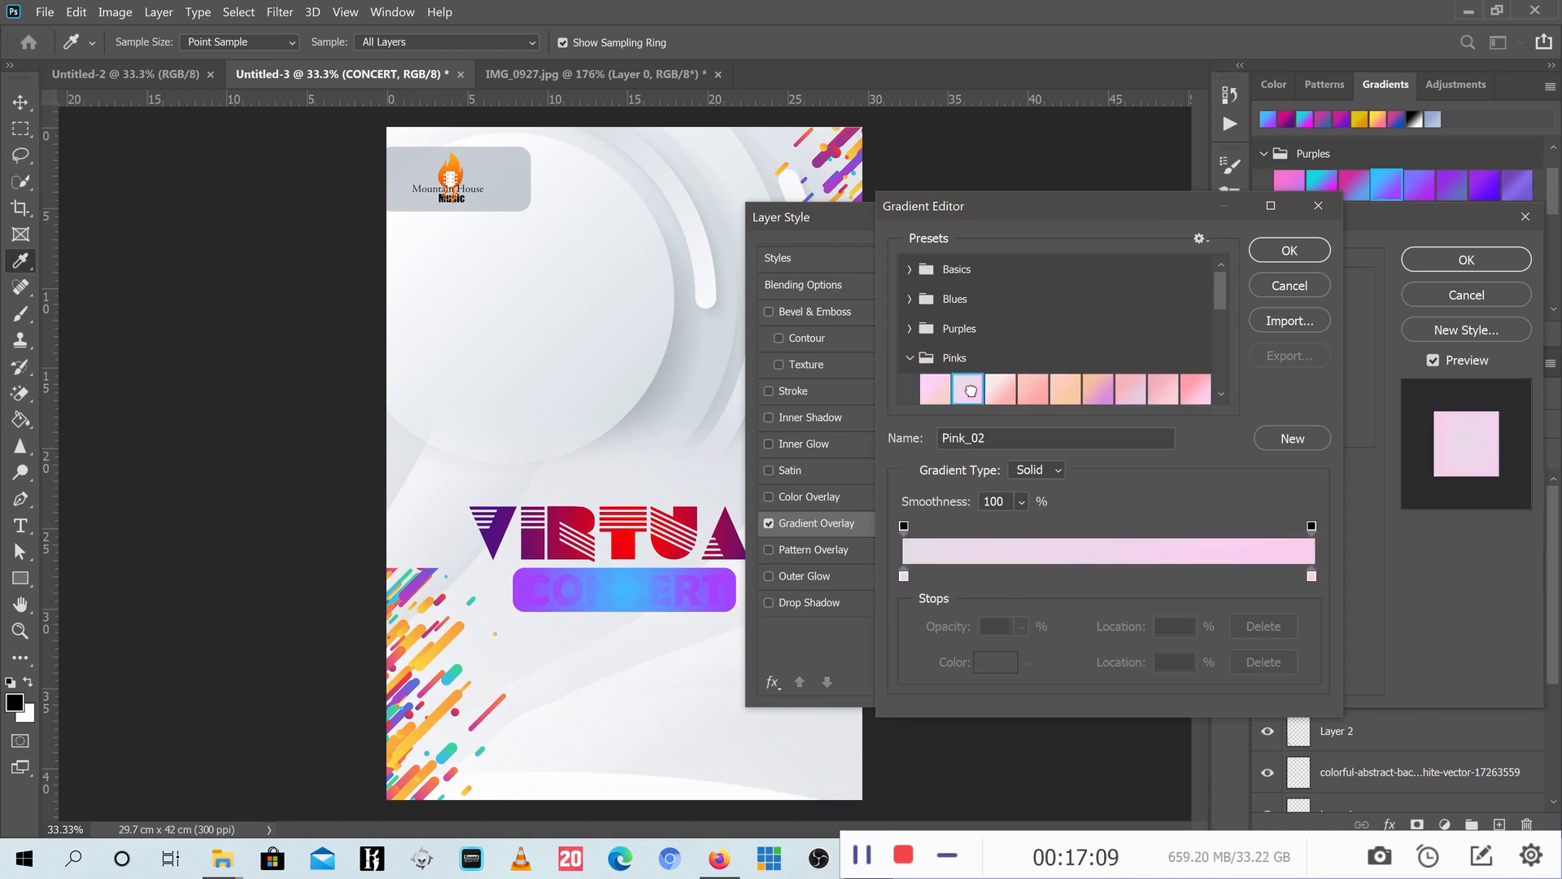
click(1031, 387)
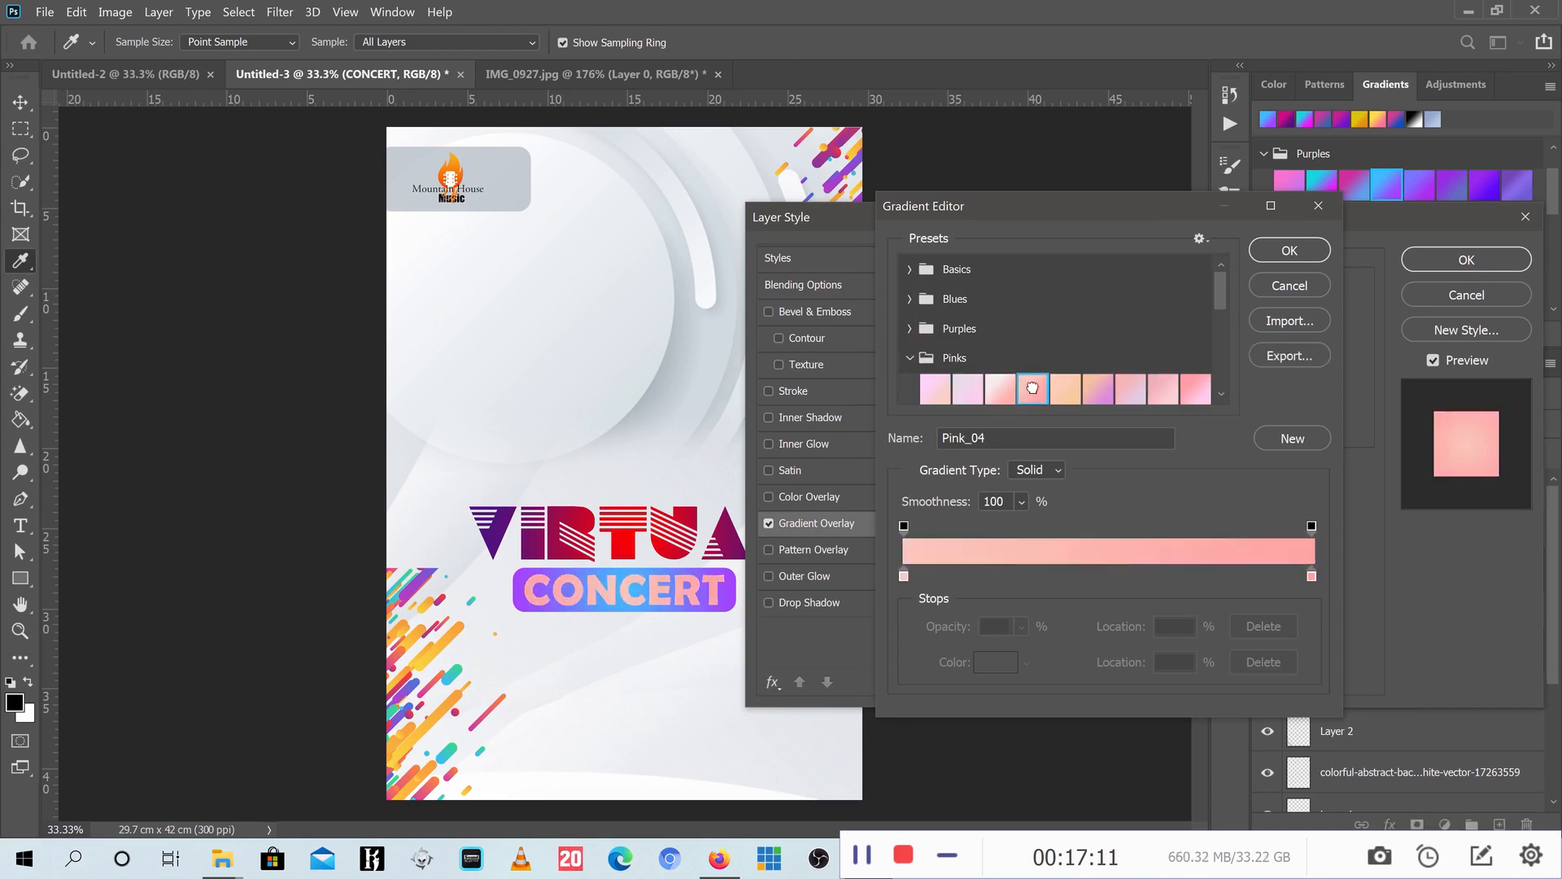
click(987, 389)
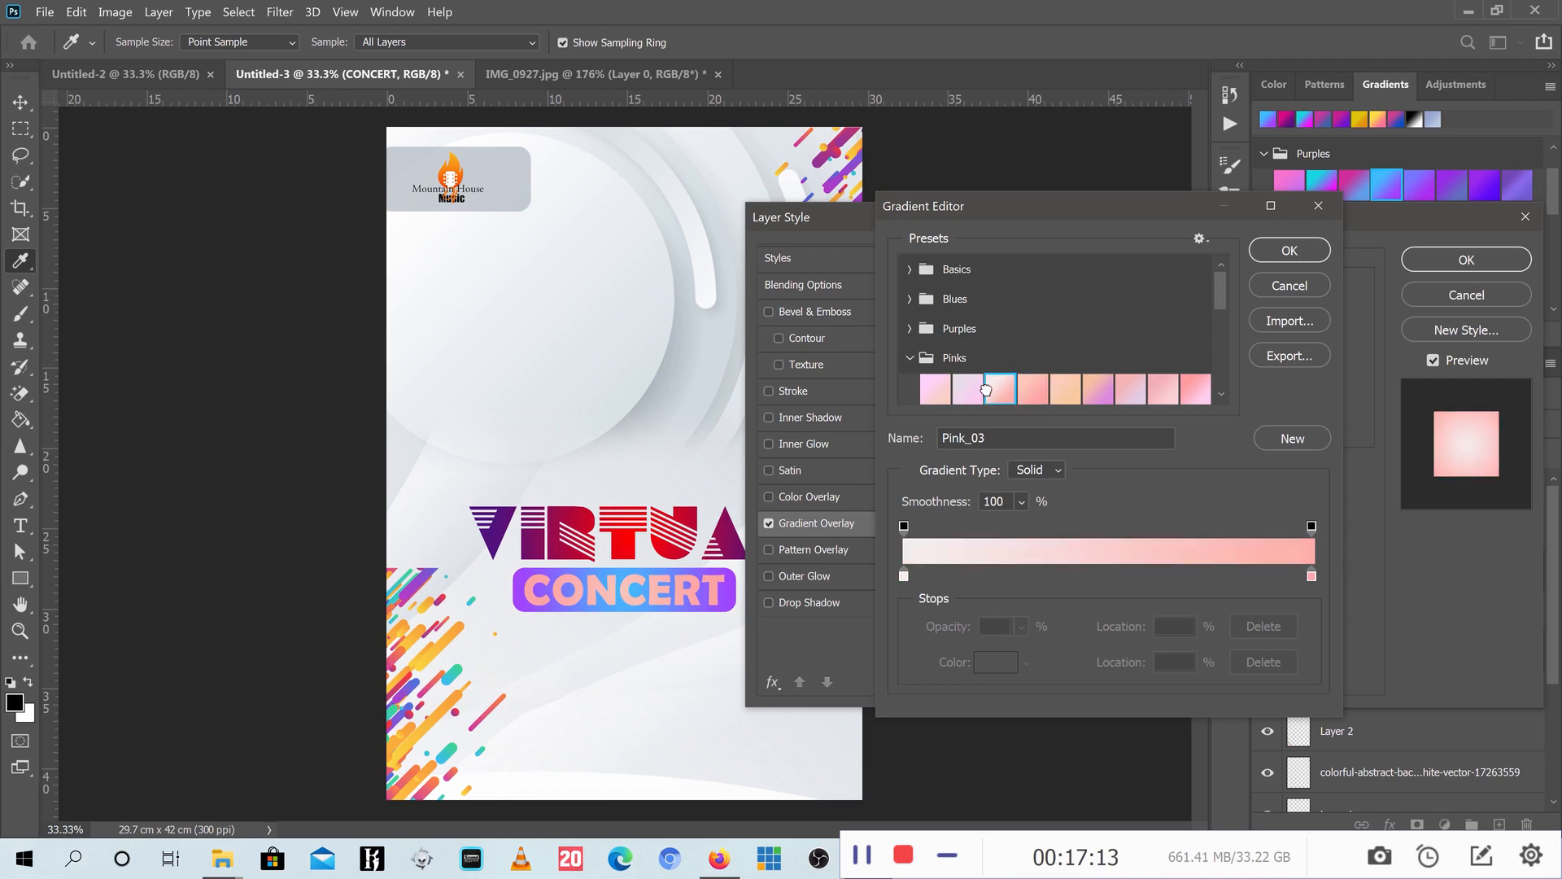
click(1292, 249)
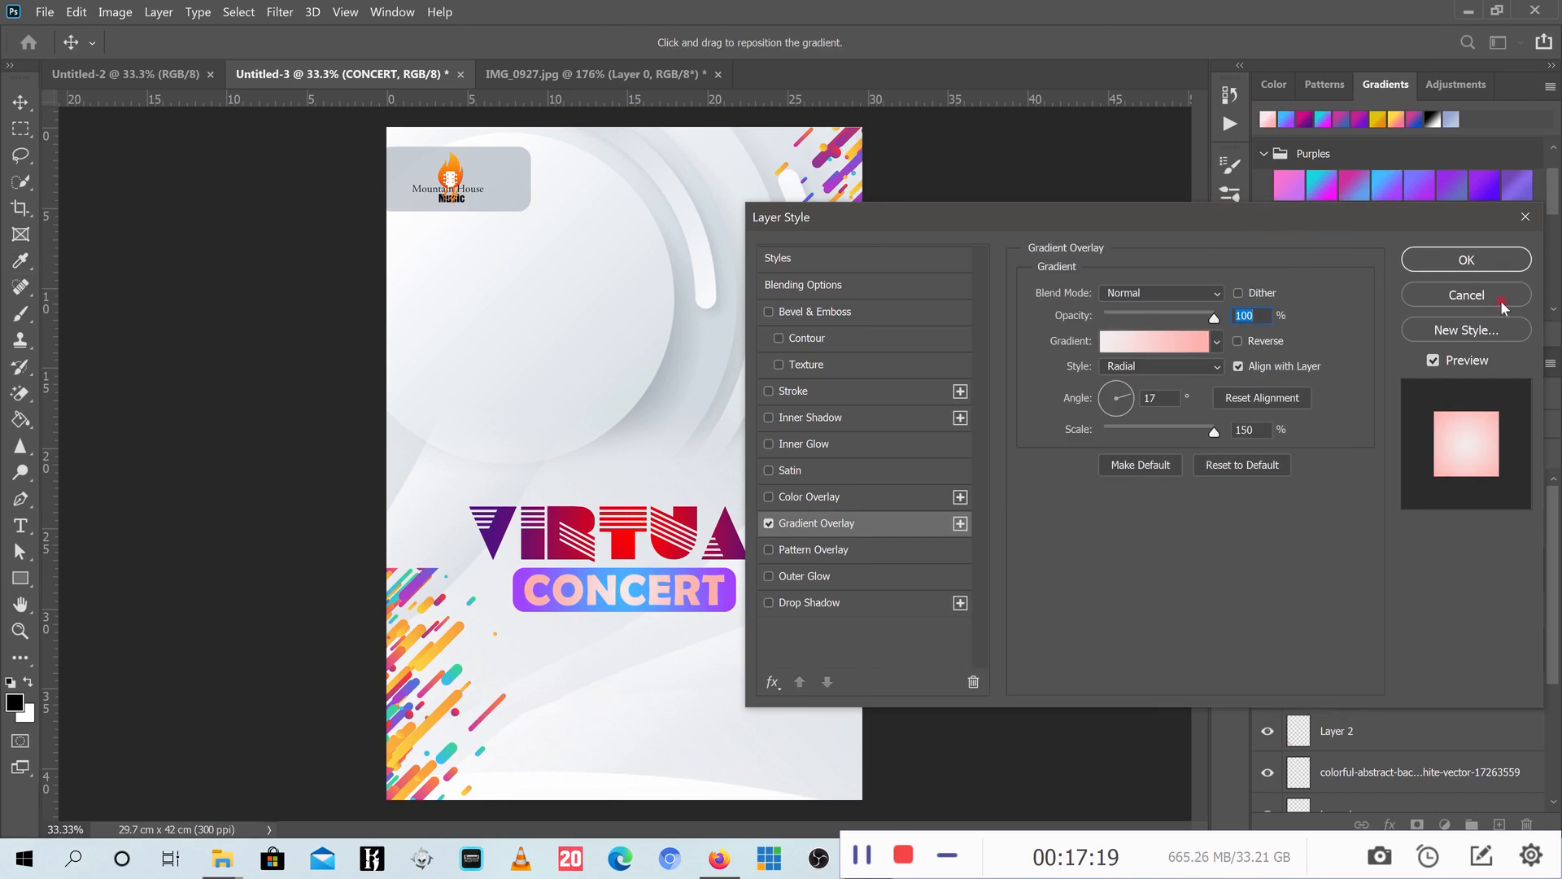
click(1467, 260)
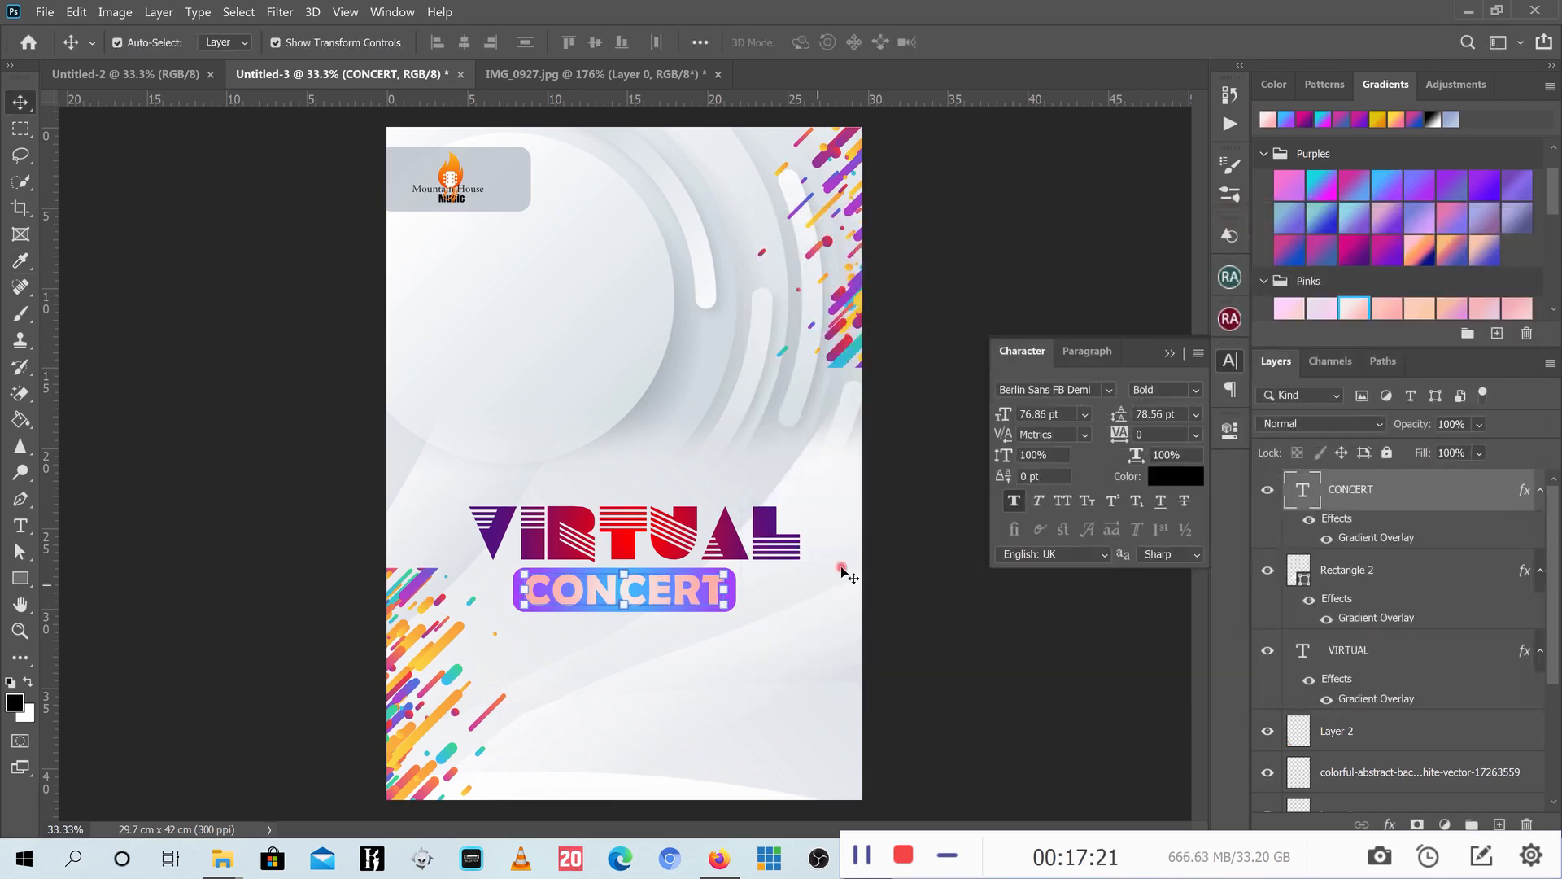
- Type the subtitle 'With Min. Seth's New Song' on a new text line below the CONCERT bar
click(1169, 353)
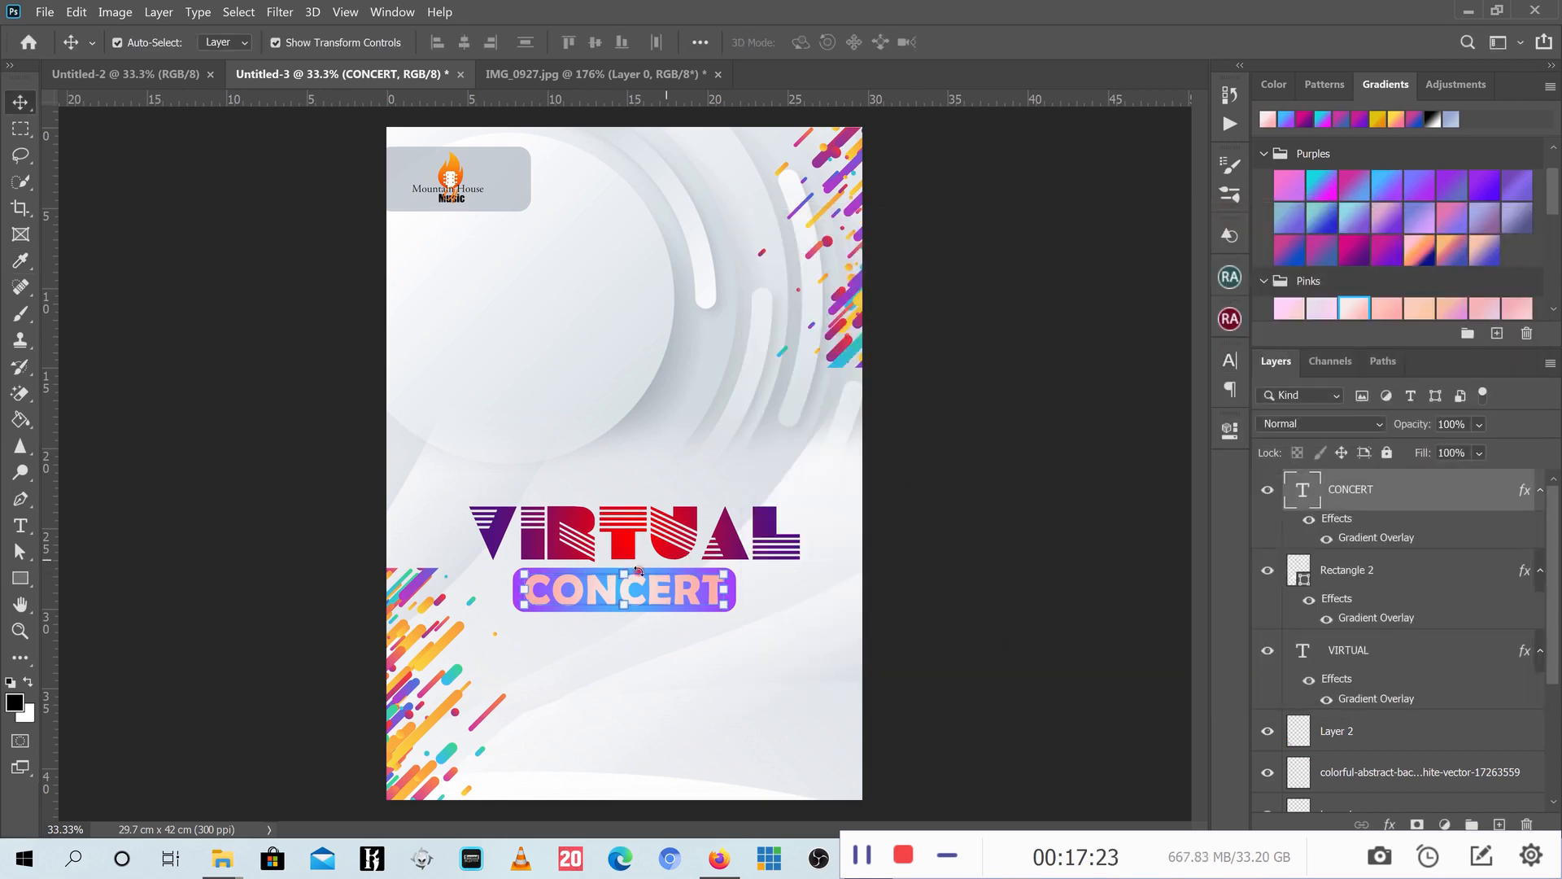
scroll(643, 635, up, 2)
click(1009, 537)
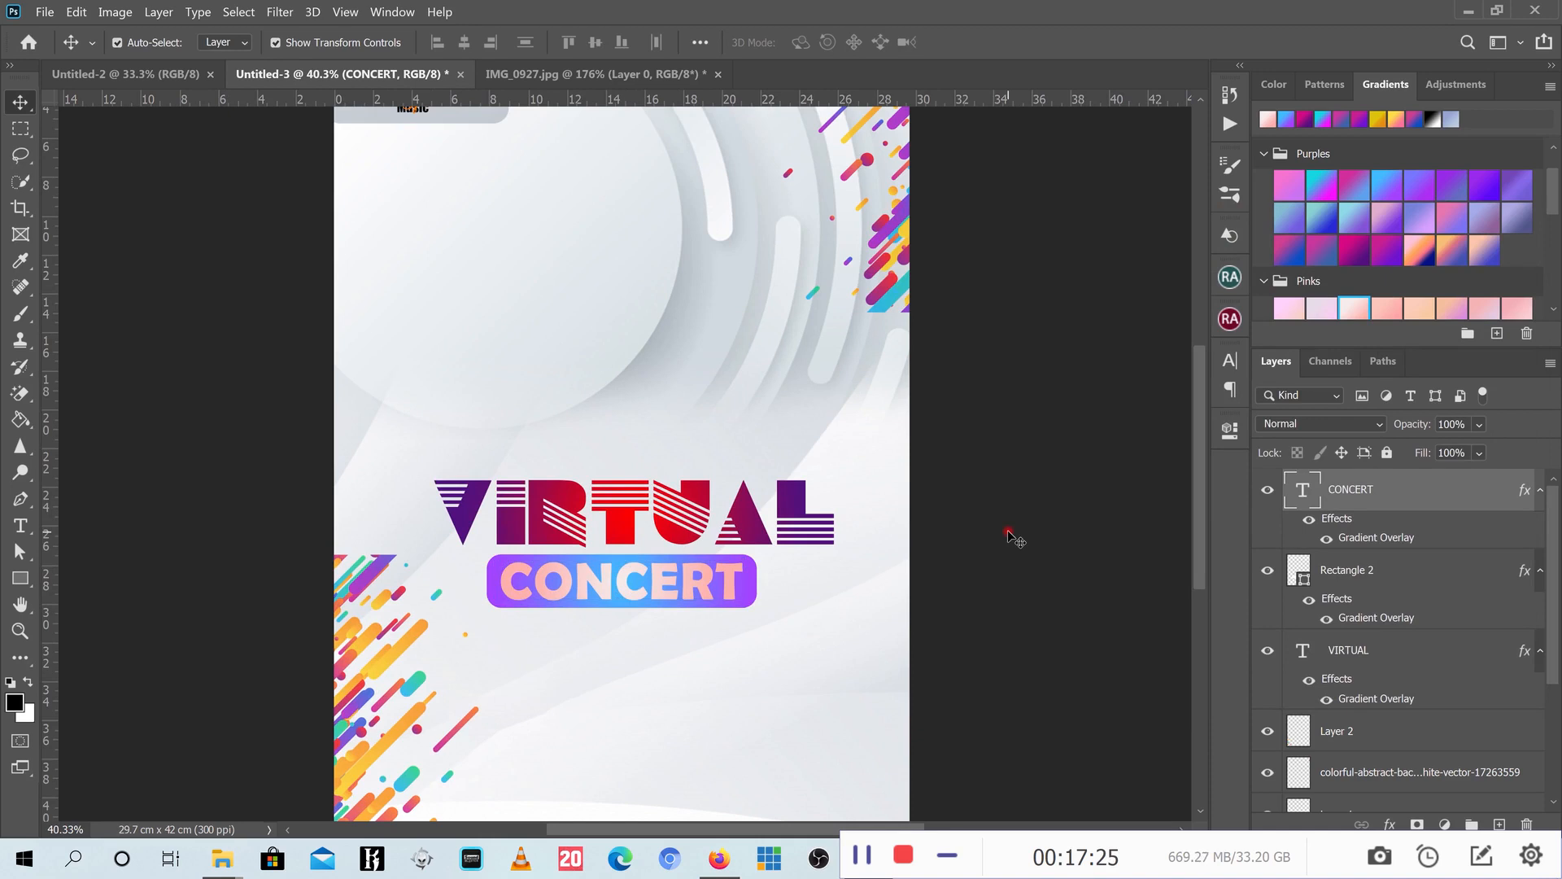
click(21, 525)
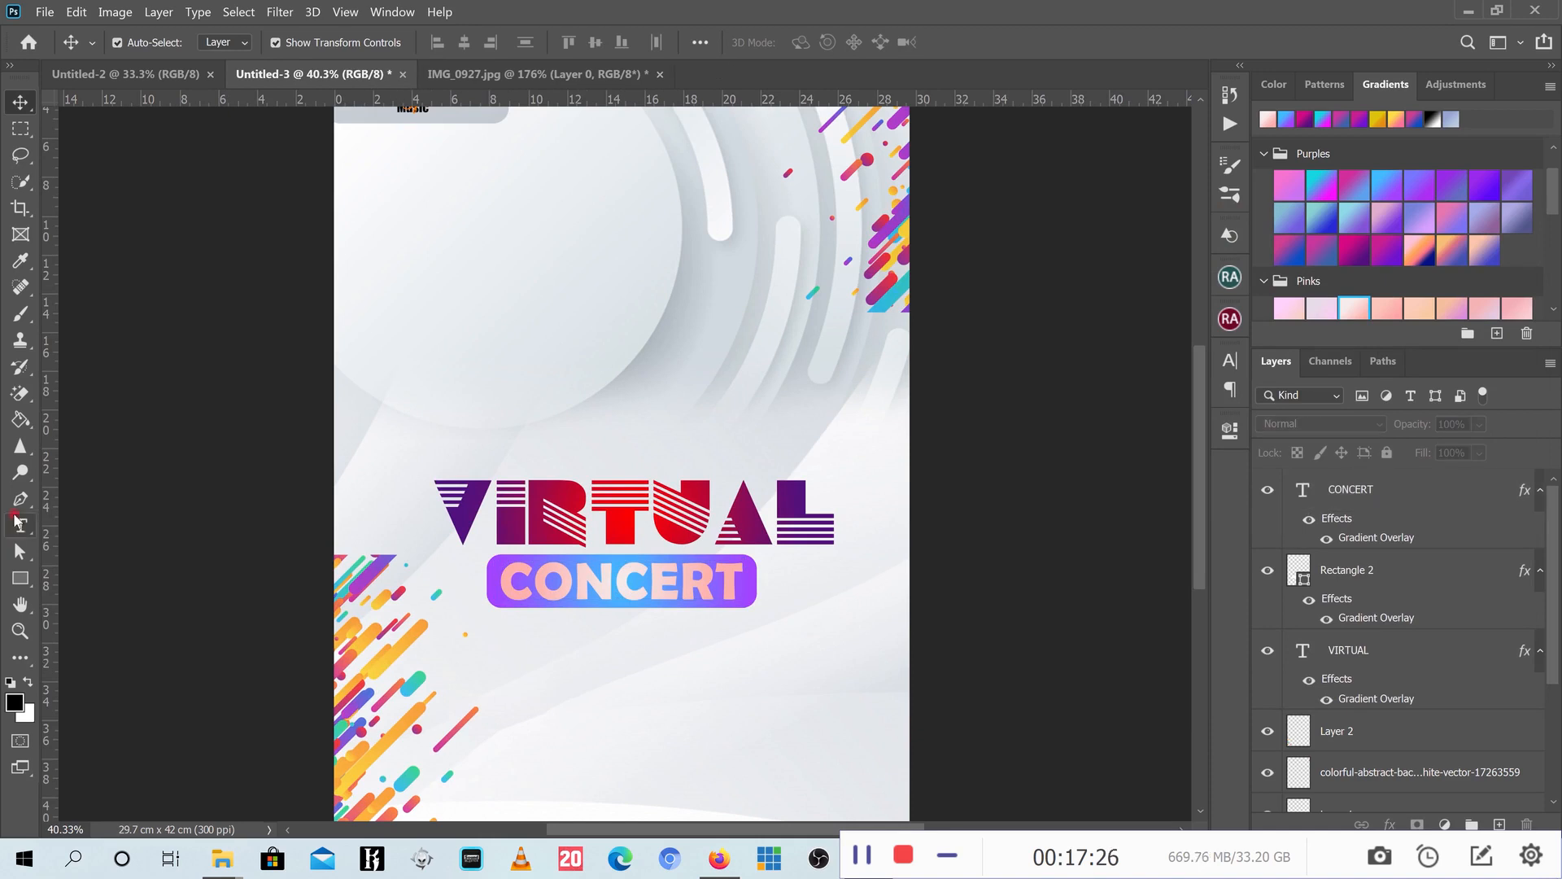
click(546, 704)
text(WITH)
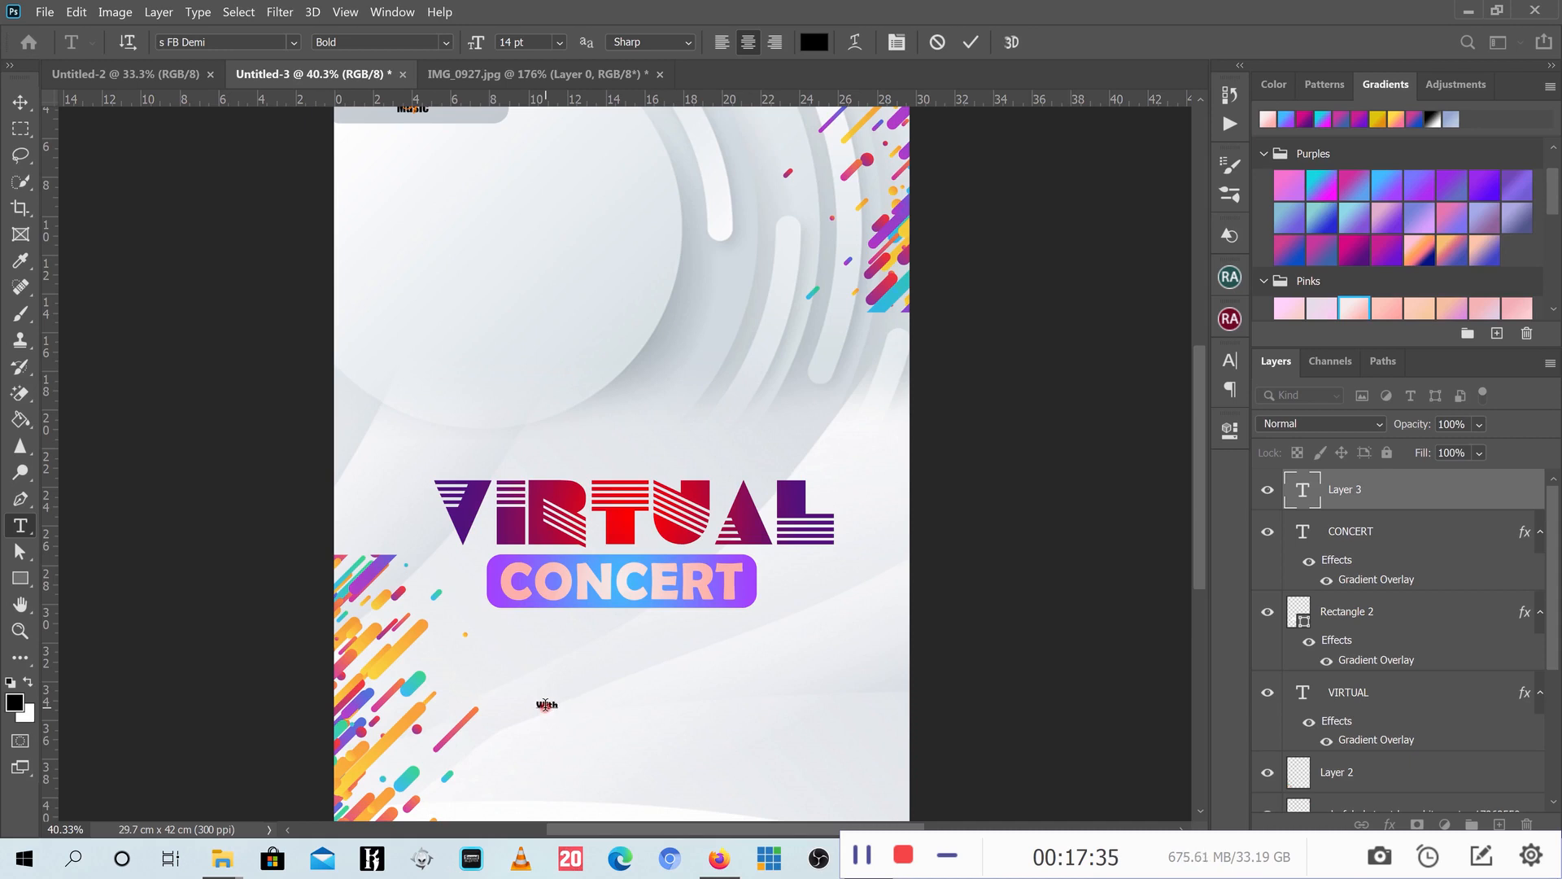
text(N)
key(BackSpace)
text(M)
key(BackSpace)
key(BackSpace)
text(in. Seth's New Song)
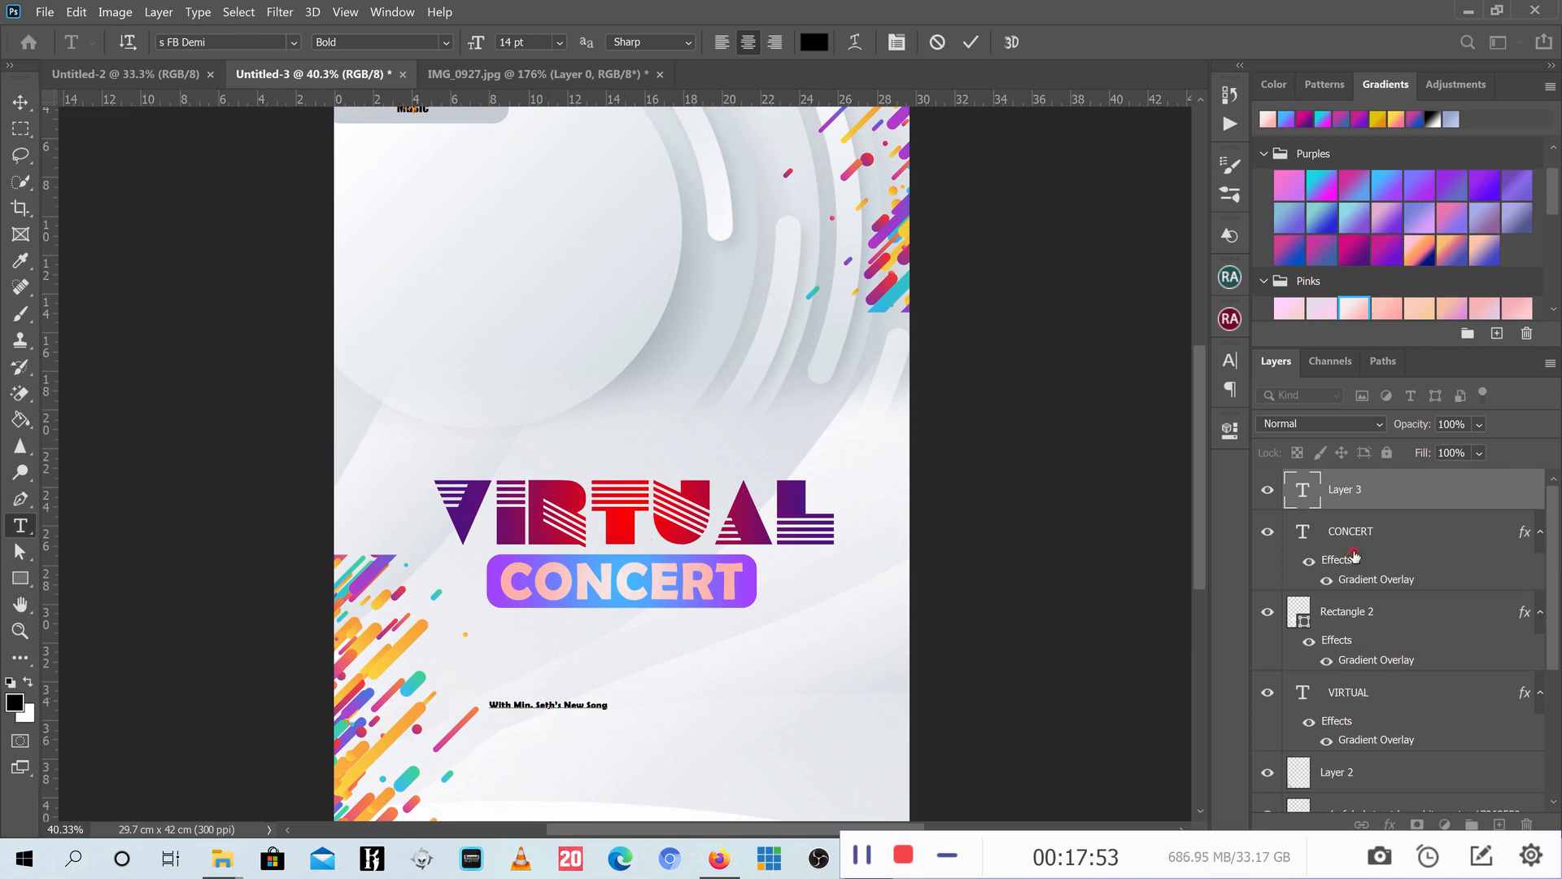
- Sample a purple from the poster in the subtitle's text Color Picker and confirm it
click(1227, 368)
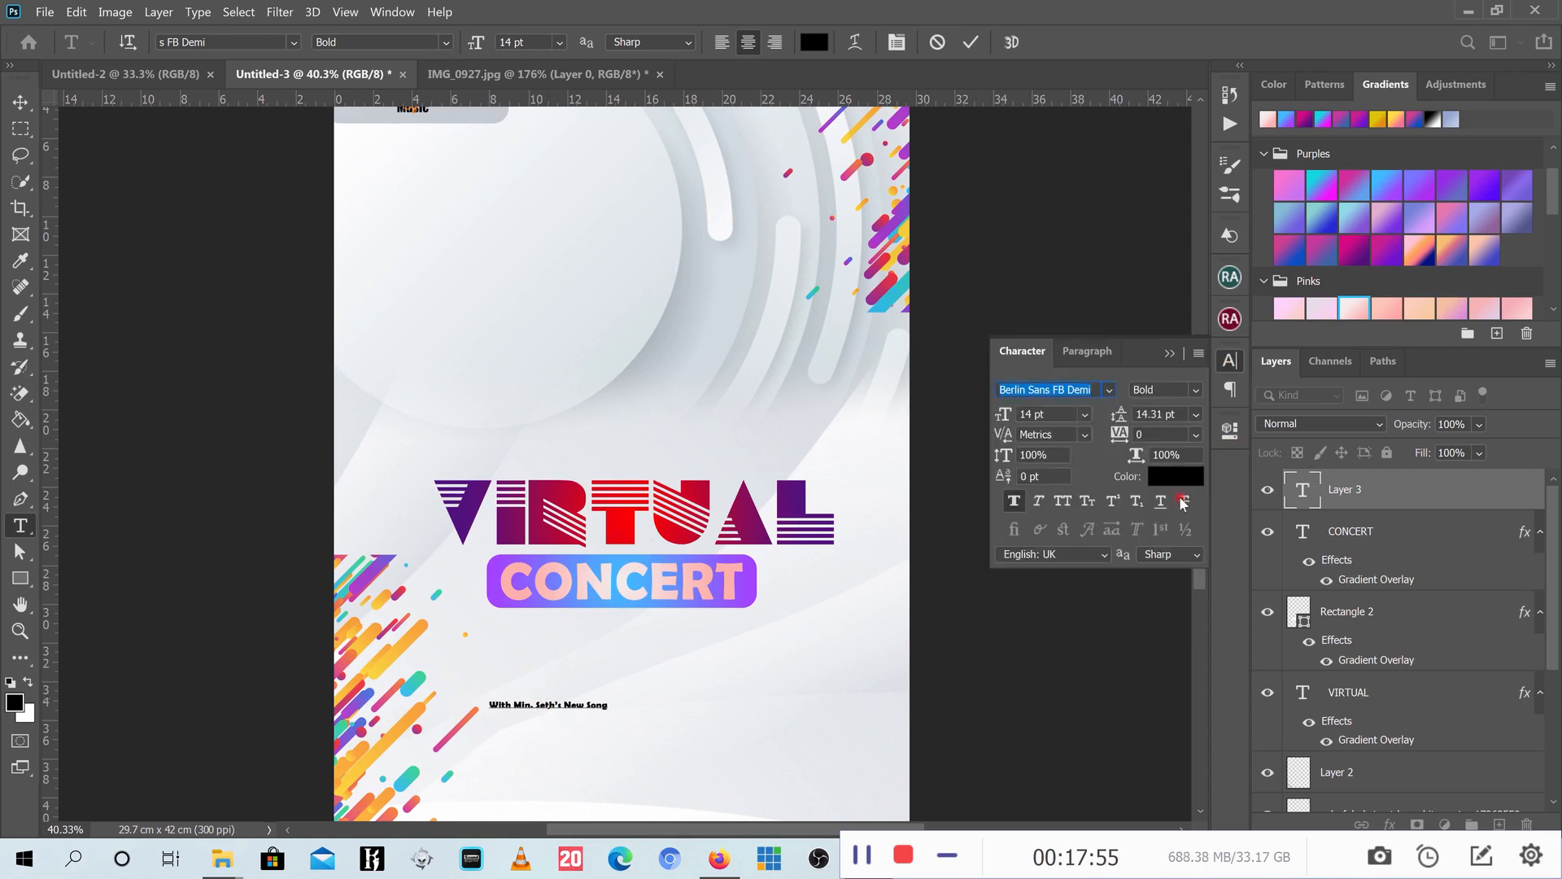
click(1178, 477)
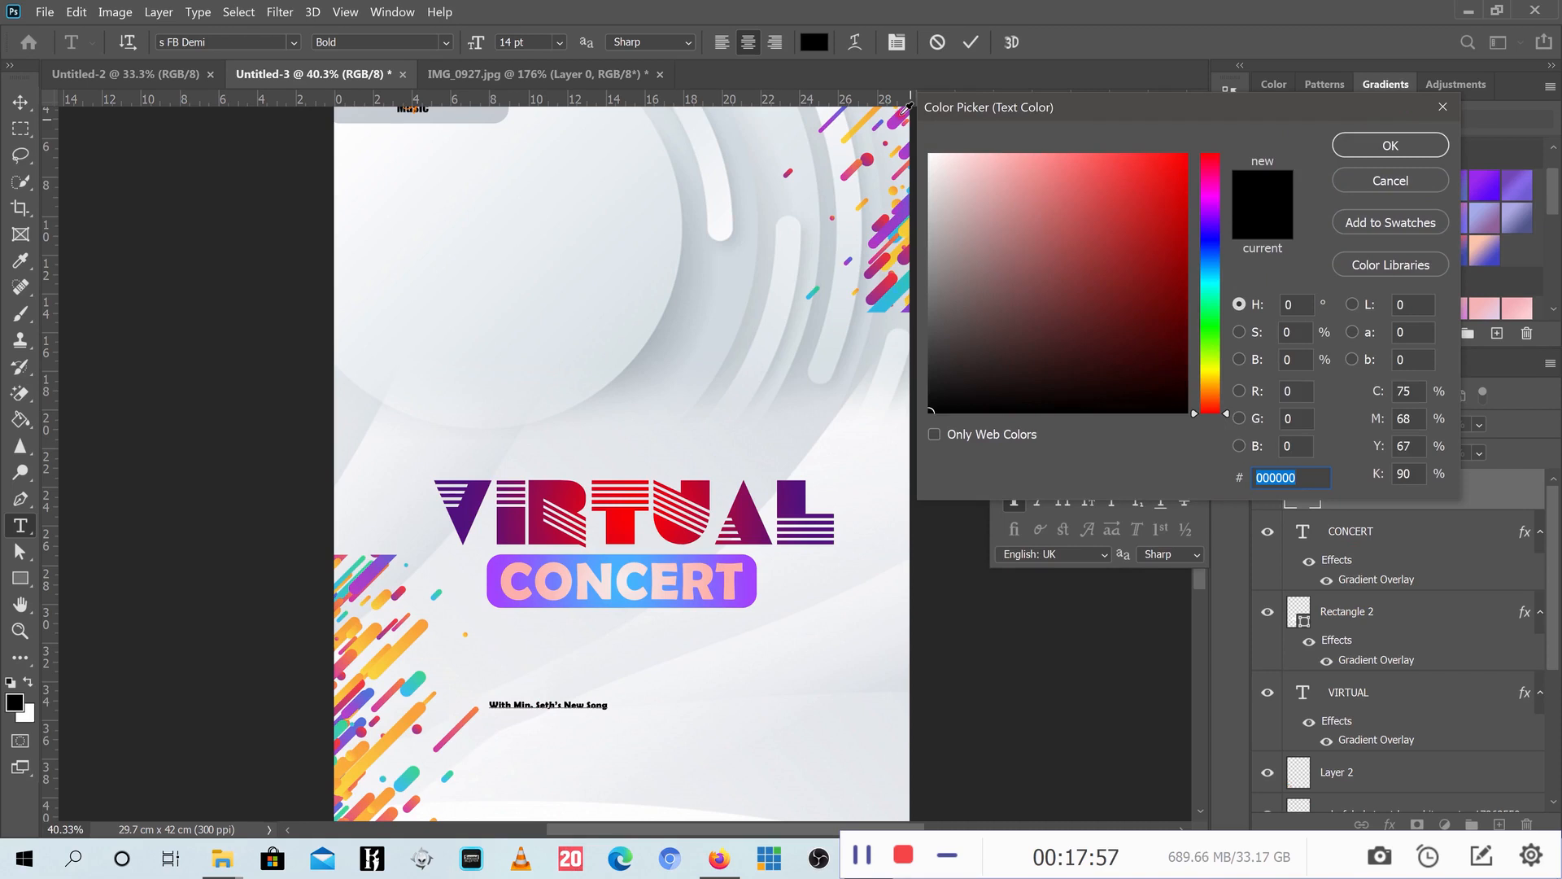
click(905, 111)
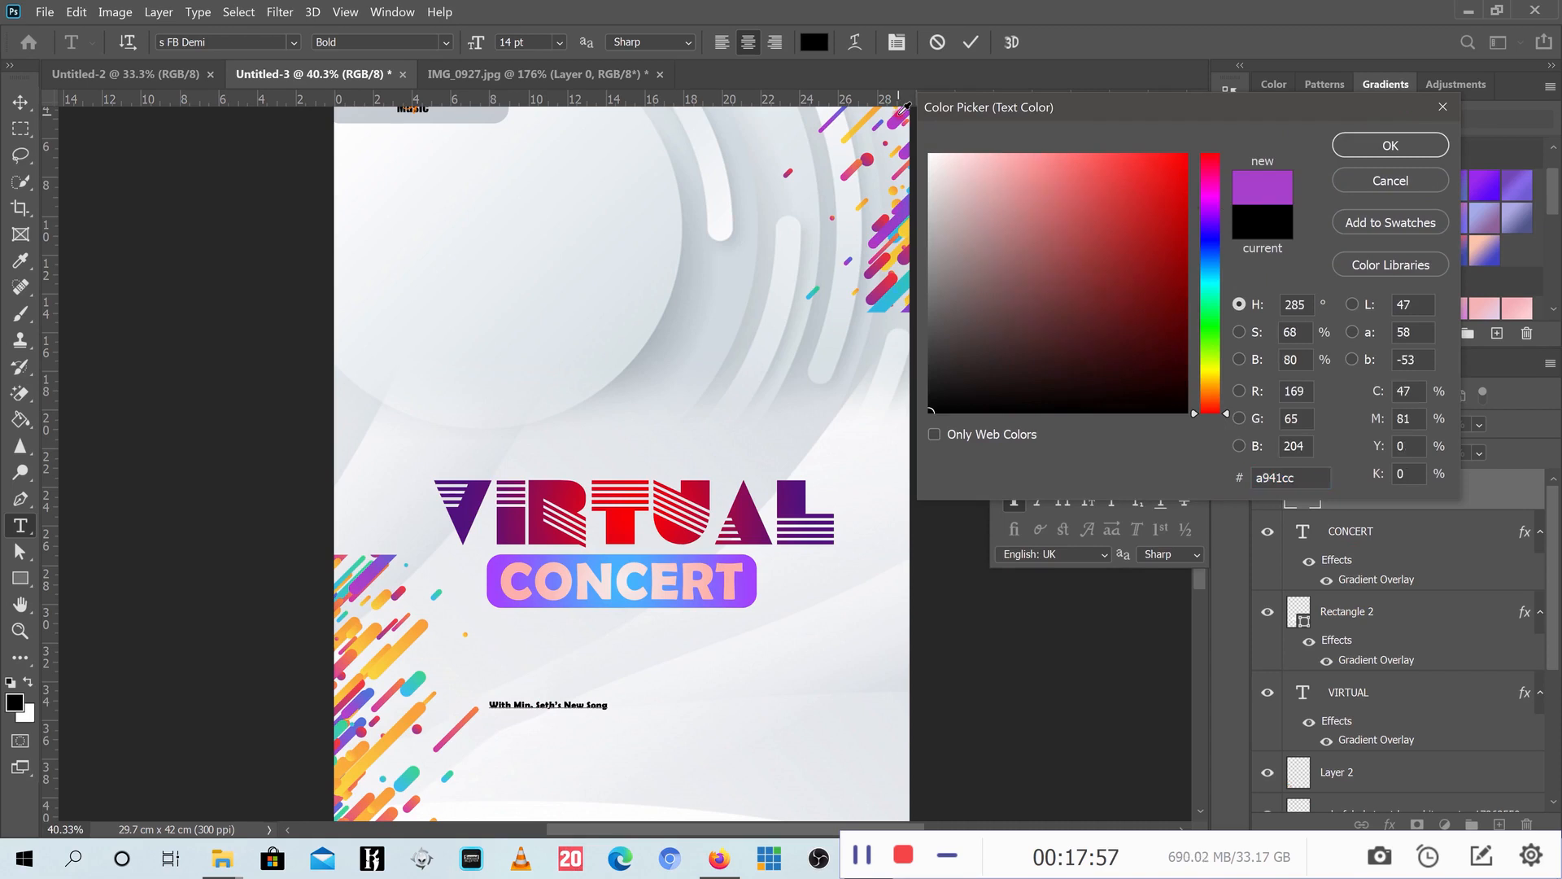
click(1393, 152)
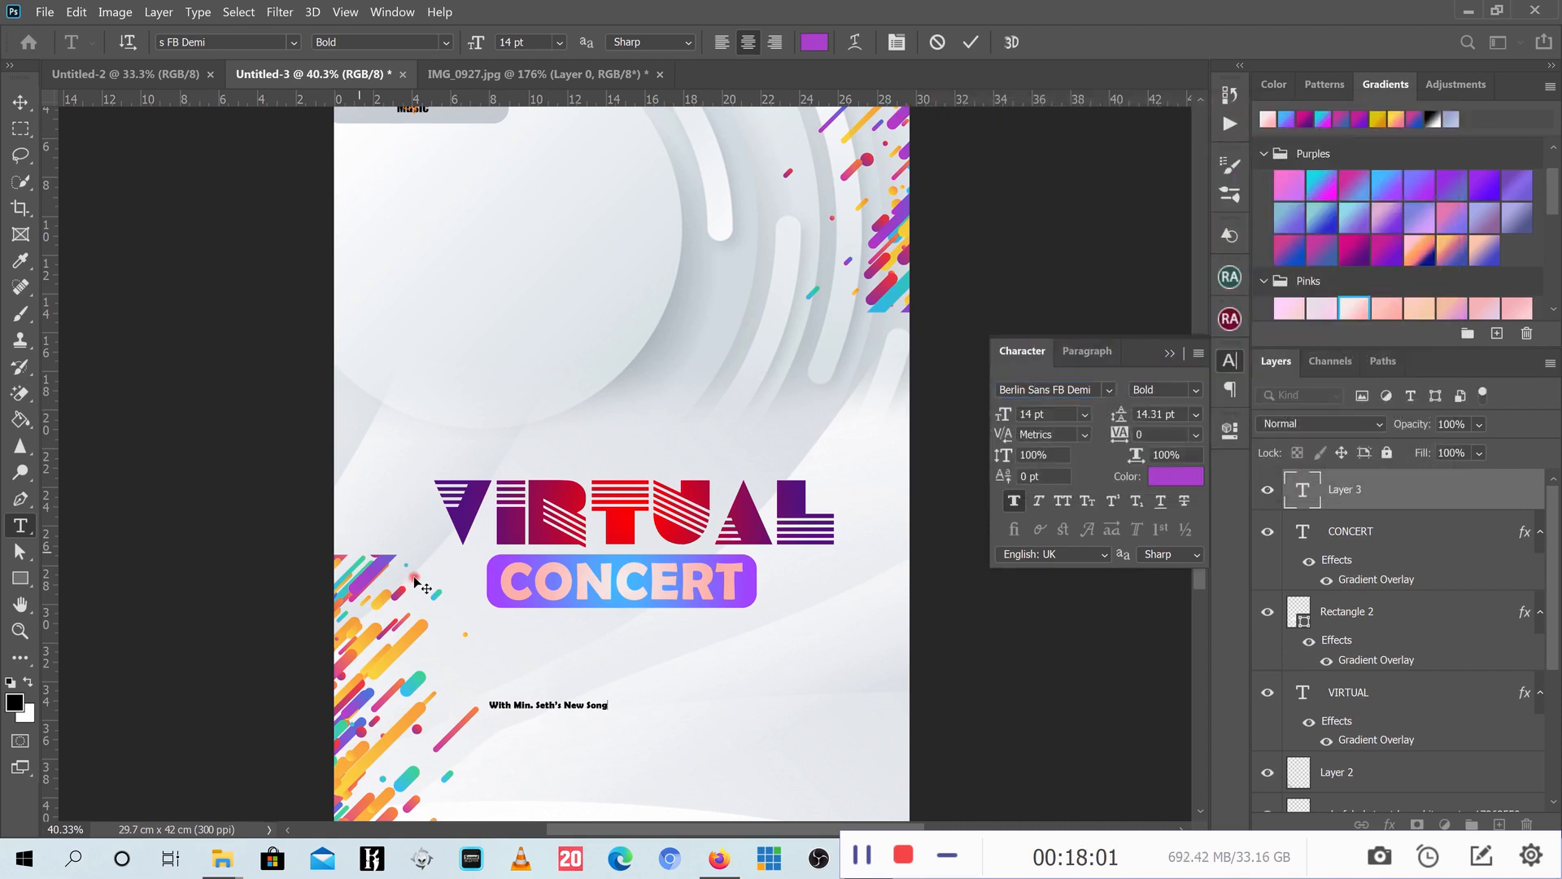
click(560, 703)
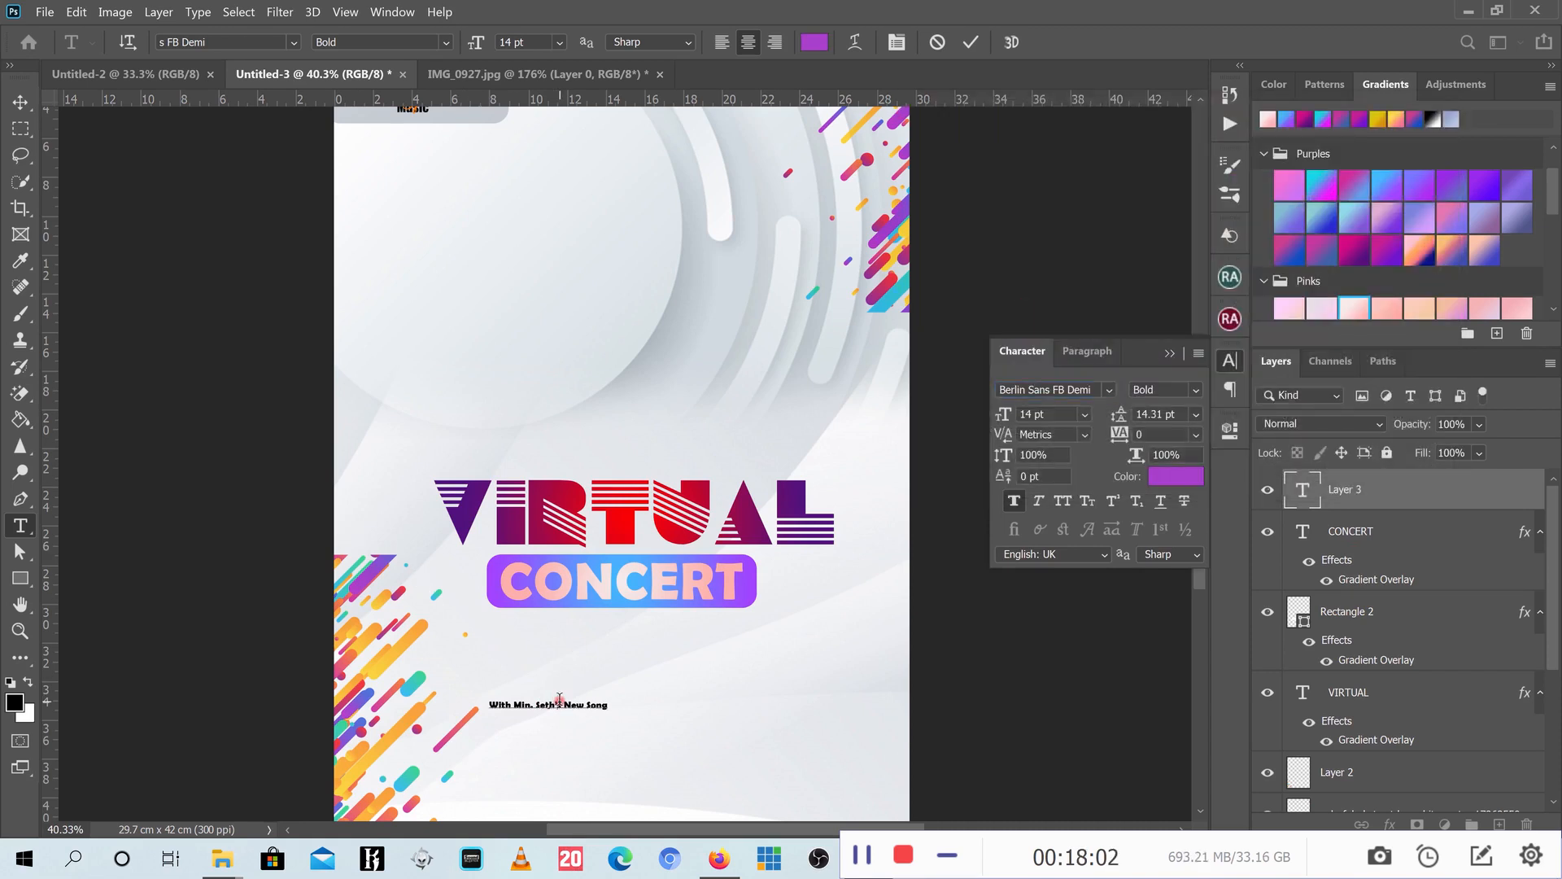
- Move the subtitle up under CONCERT and enlarge it to about CONCERT's width
click(21, 103)
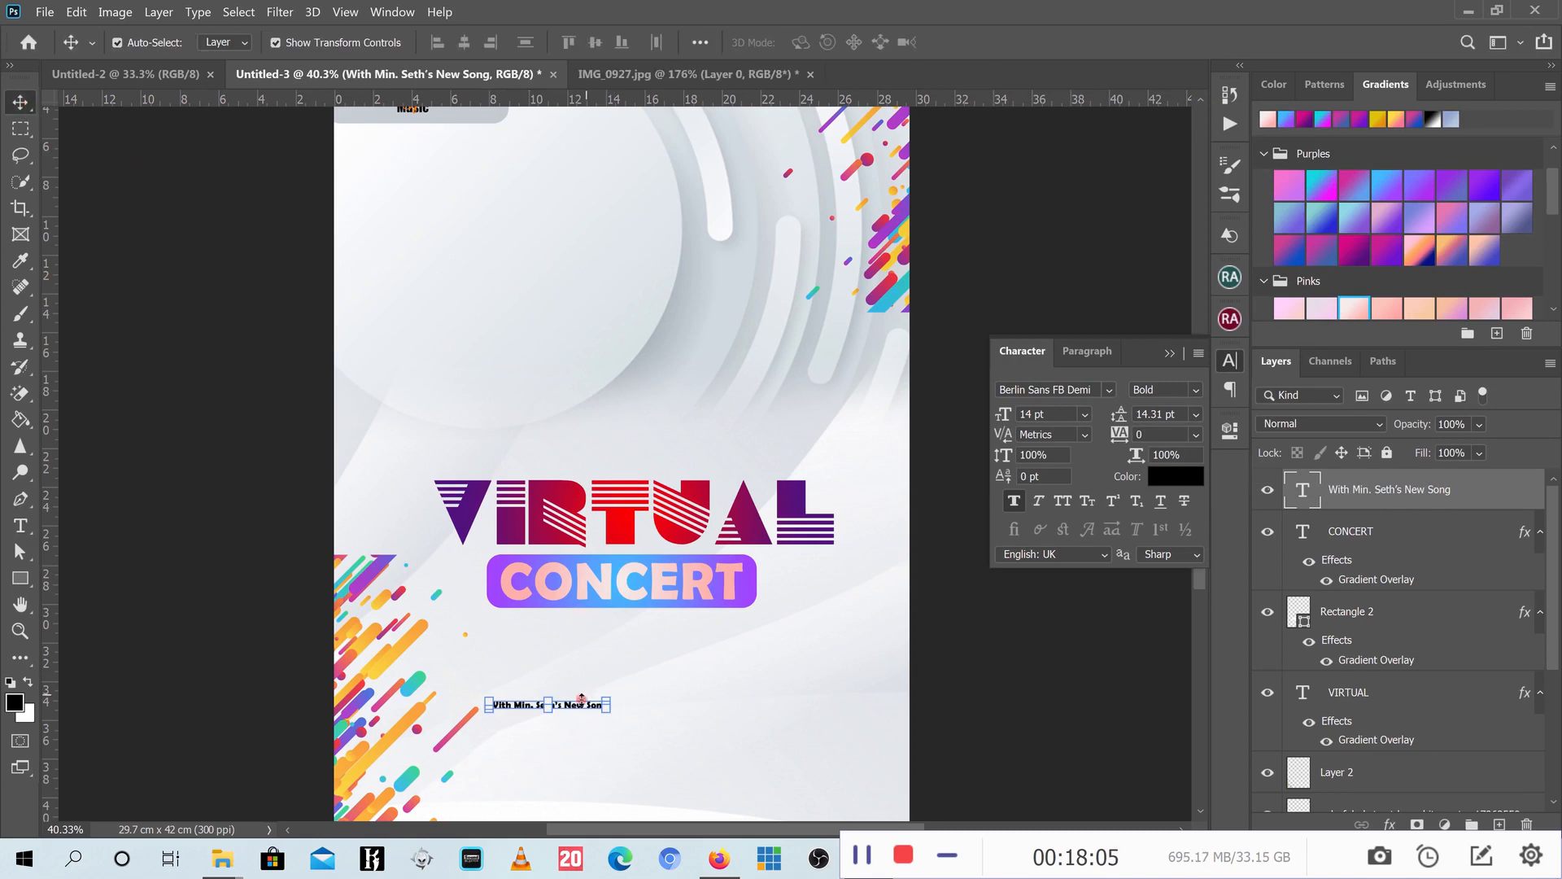
drag(582, 697, 736, 659)
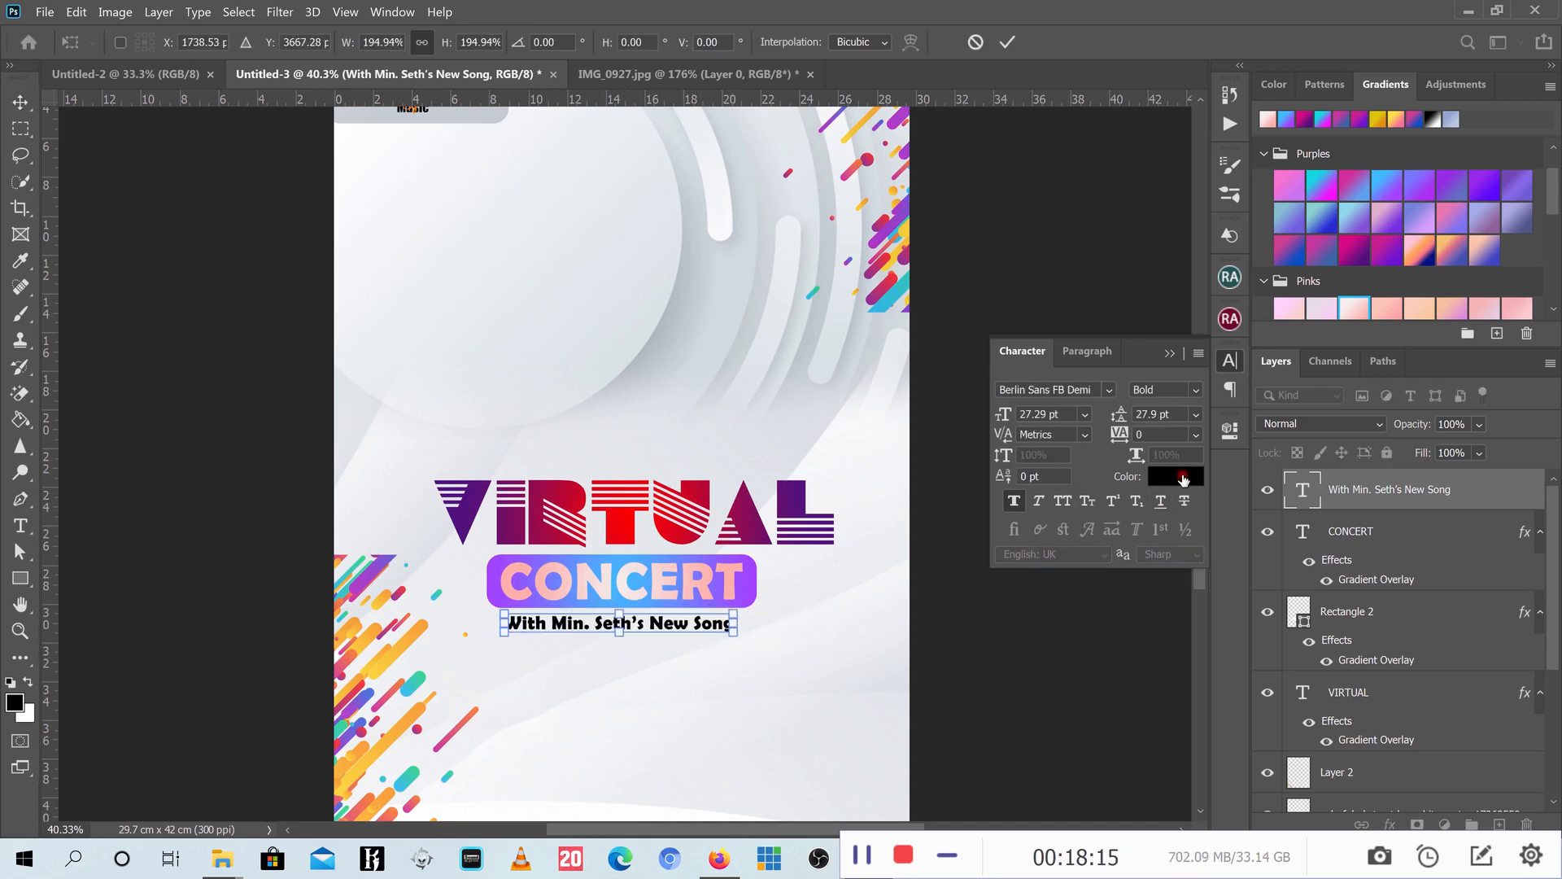
click(1007, 42)
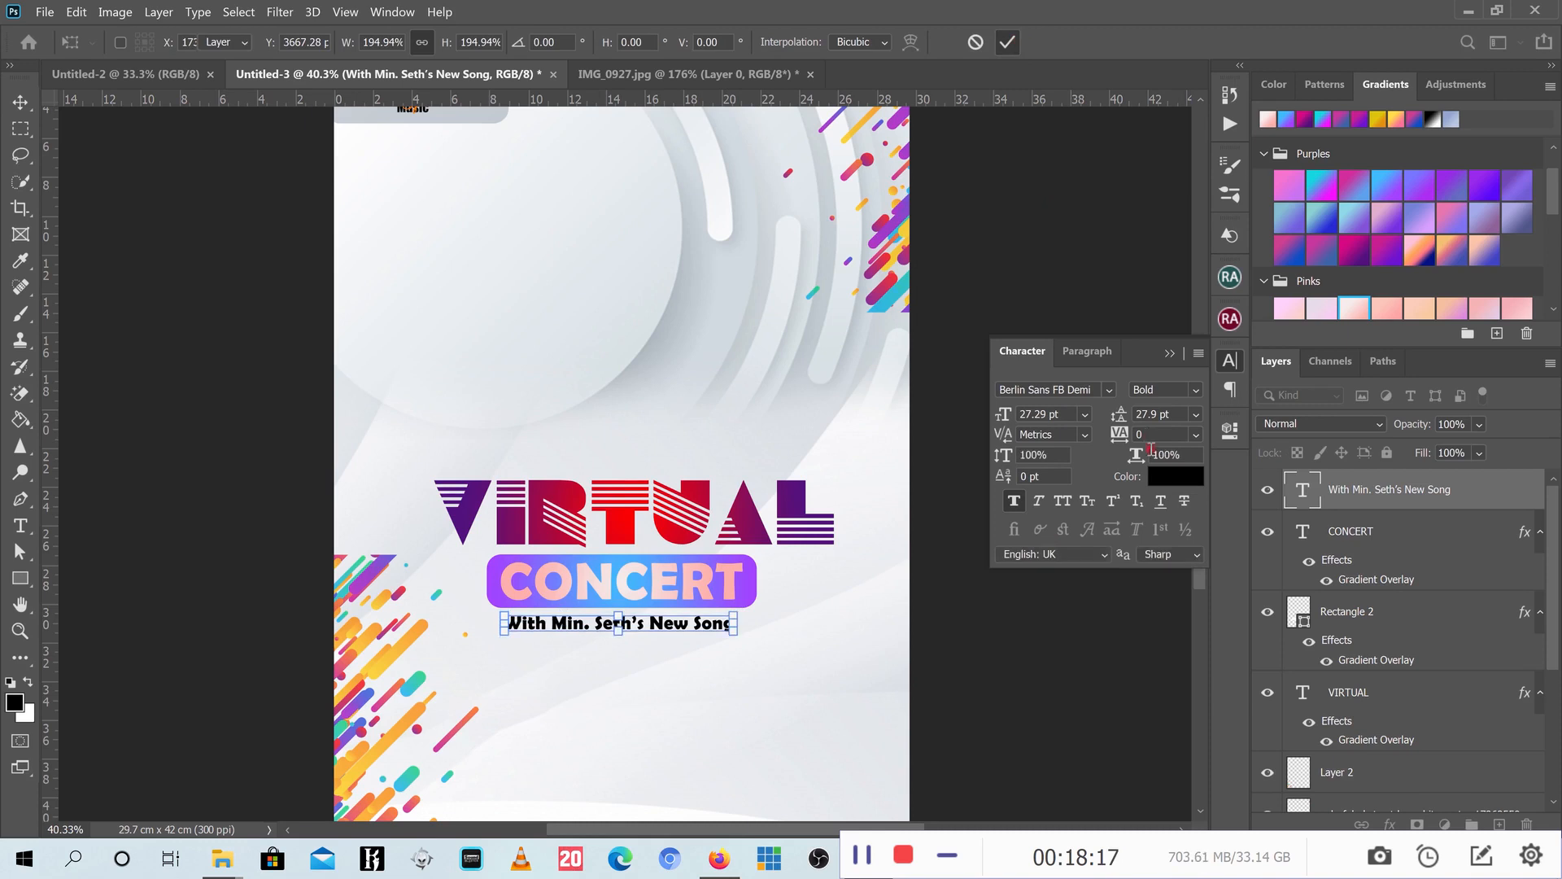
- Recolour the subtitle purple (#a047ff) sampled from the CONCERT box
click(1176, 476)
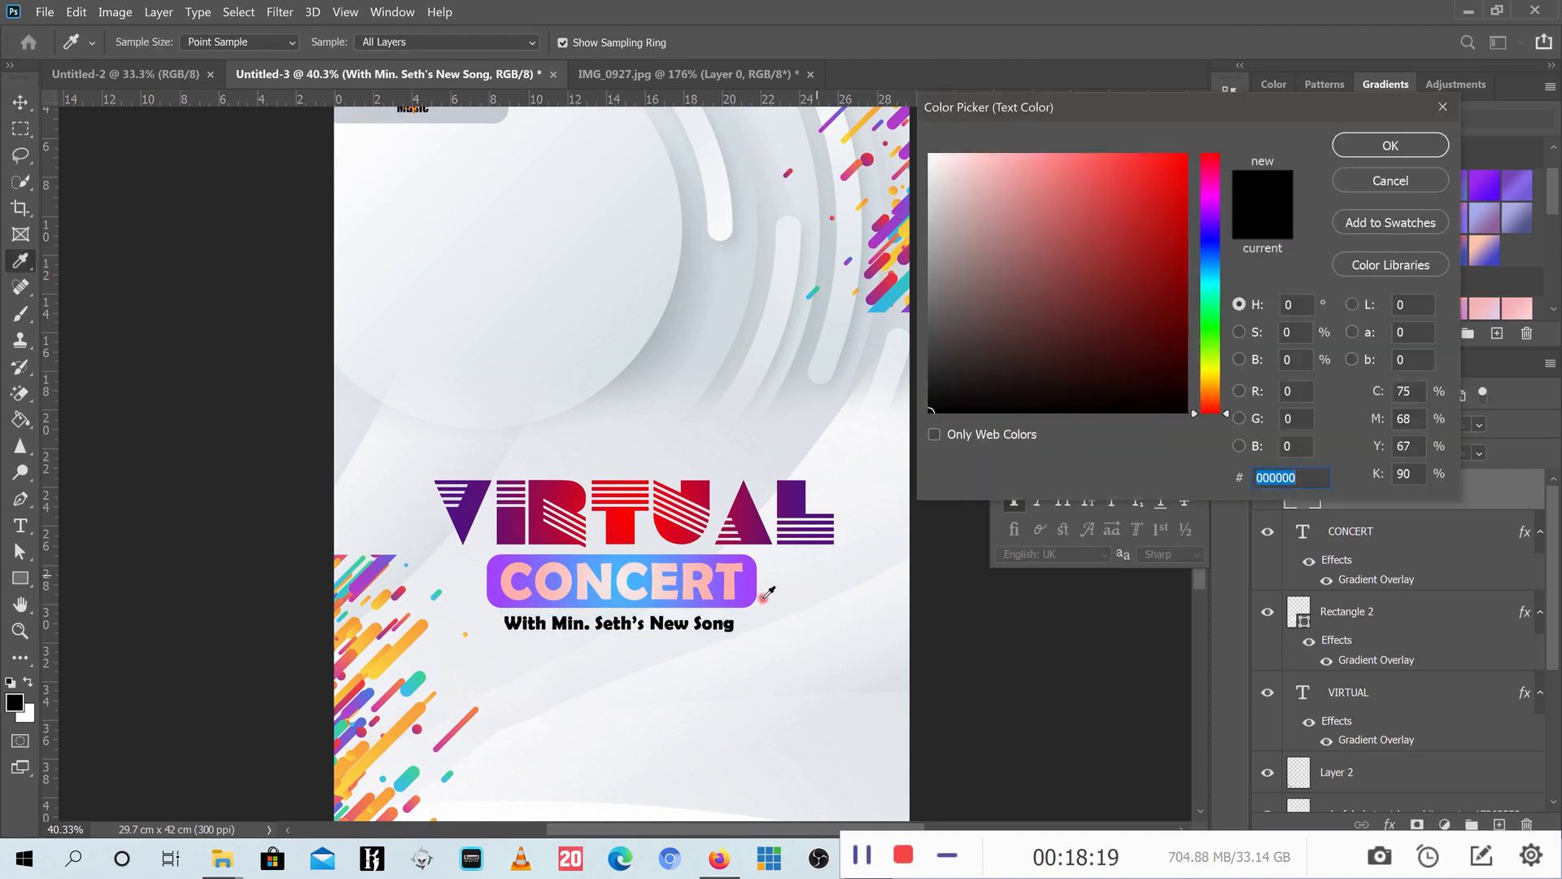
click(754, 576)
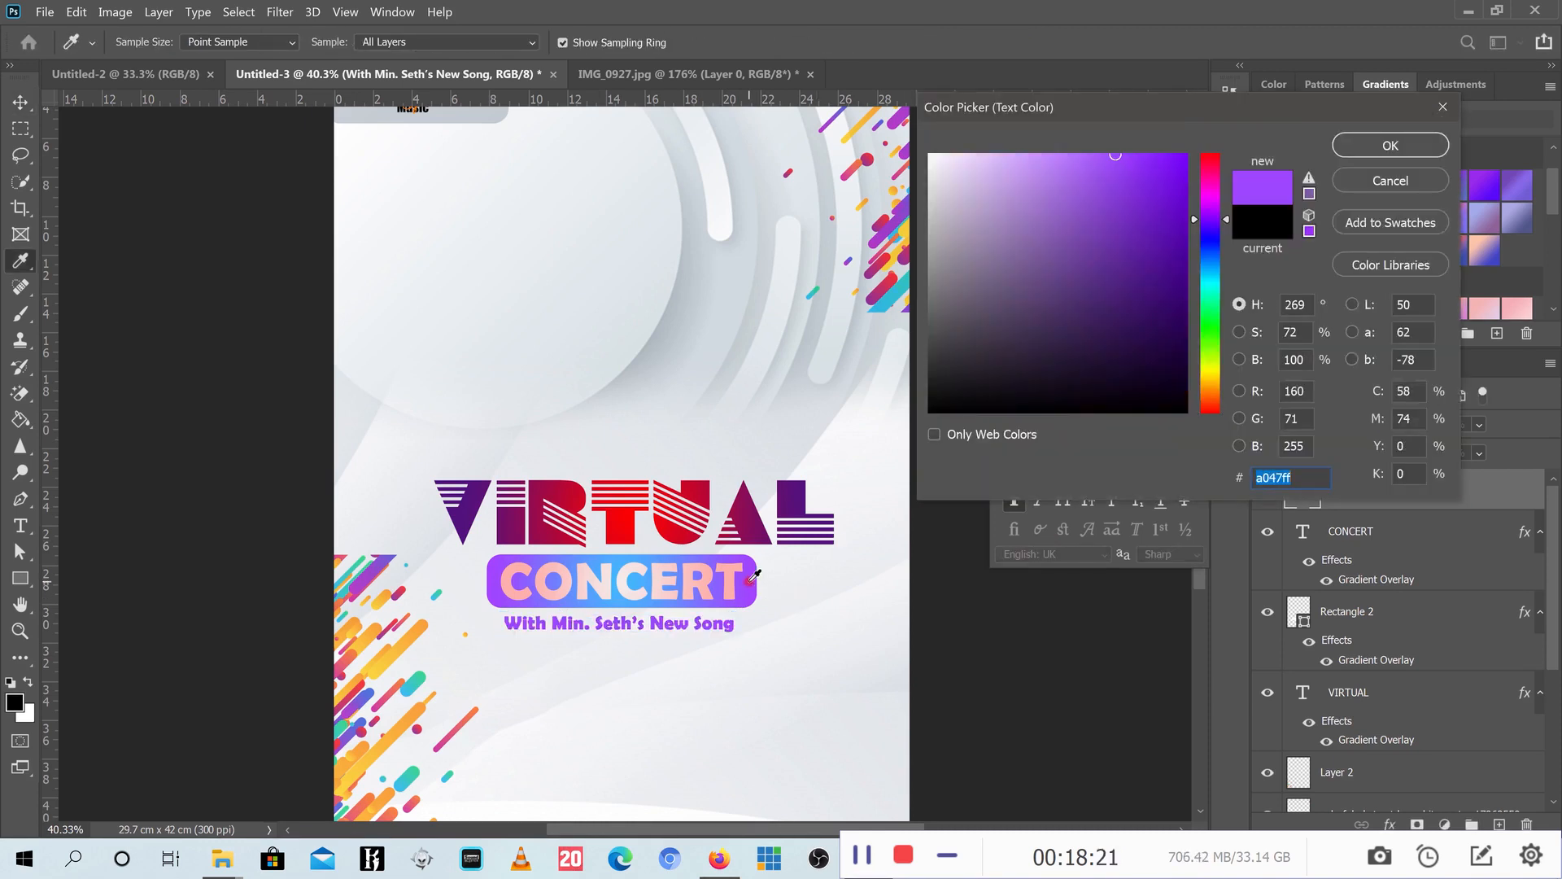
click(1390, 146)
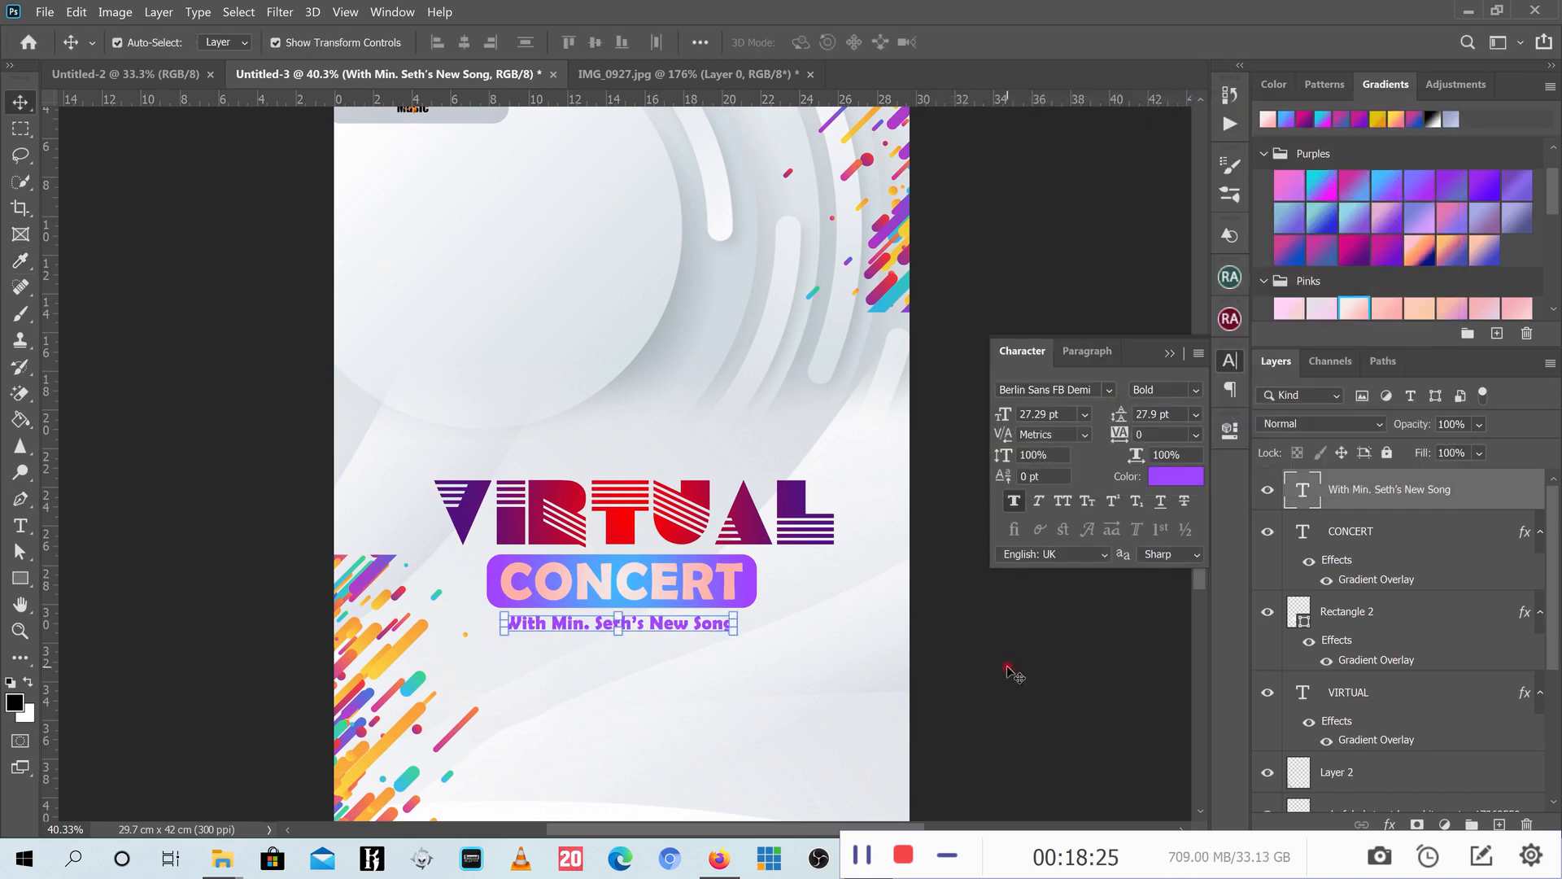
click(677, 602)
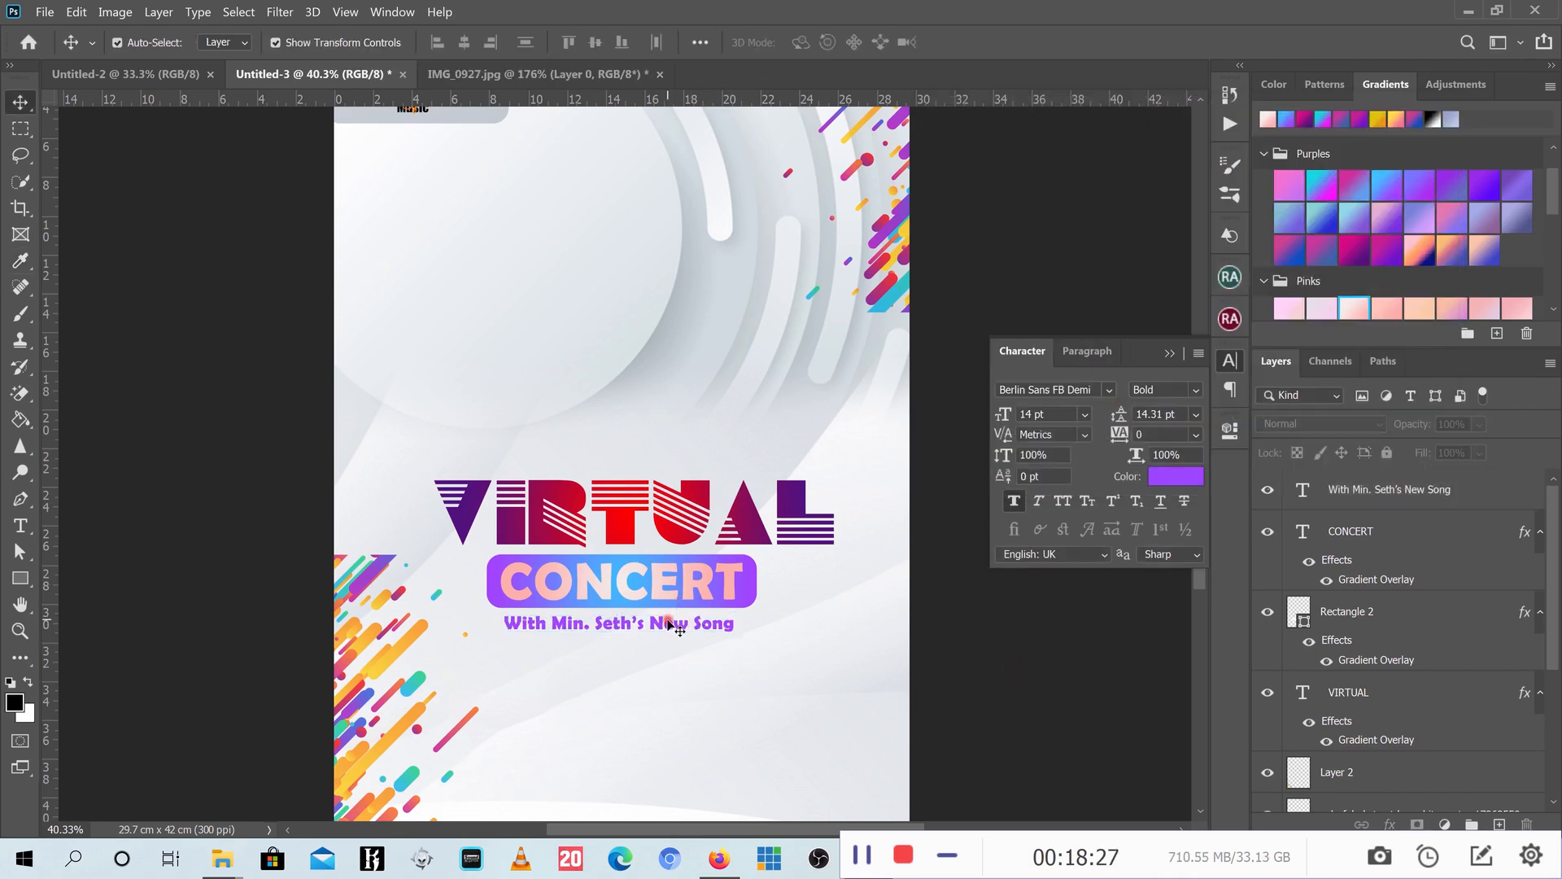
- Nudge the subtitle slightly upward and deselect it
click(667, 623)
drag(667, 623, 670, 622)
click(932, 653)
scroll(757, 607, down, 3)
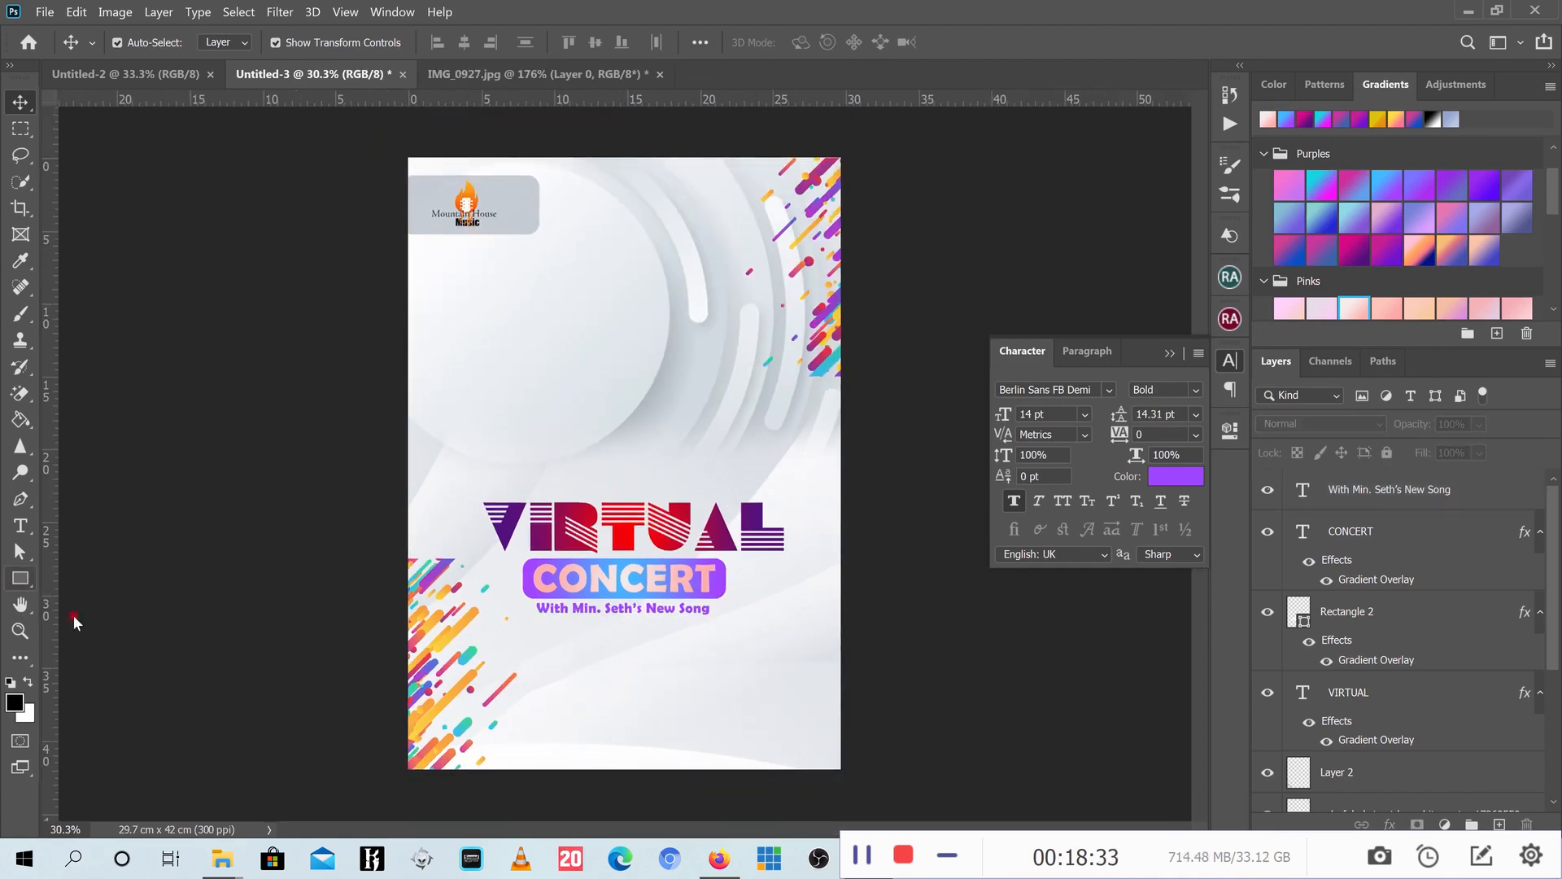
- Draw a rectangle across the poster's bottom and fill it with the recent purple
click(20, 578)
drag(404, 699, 845, 772)
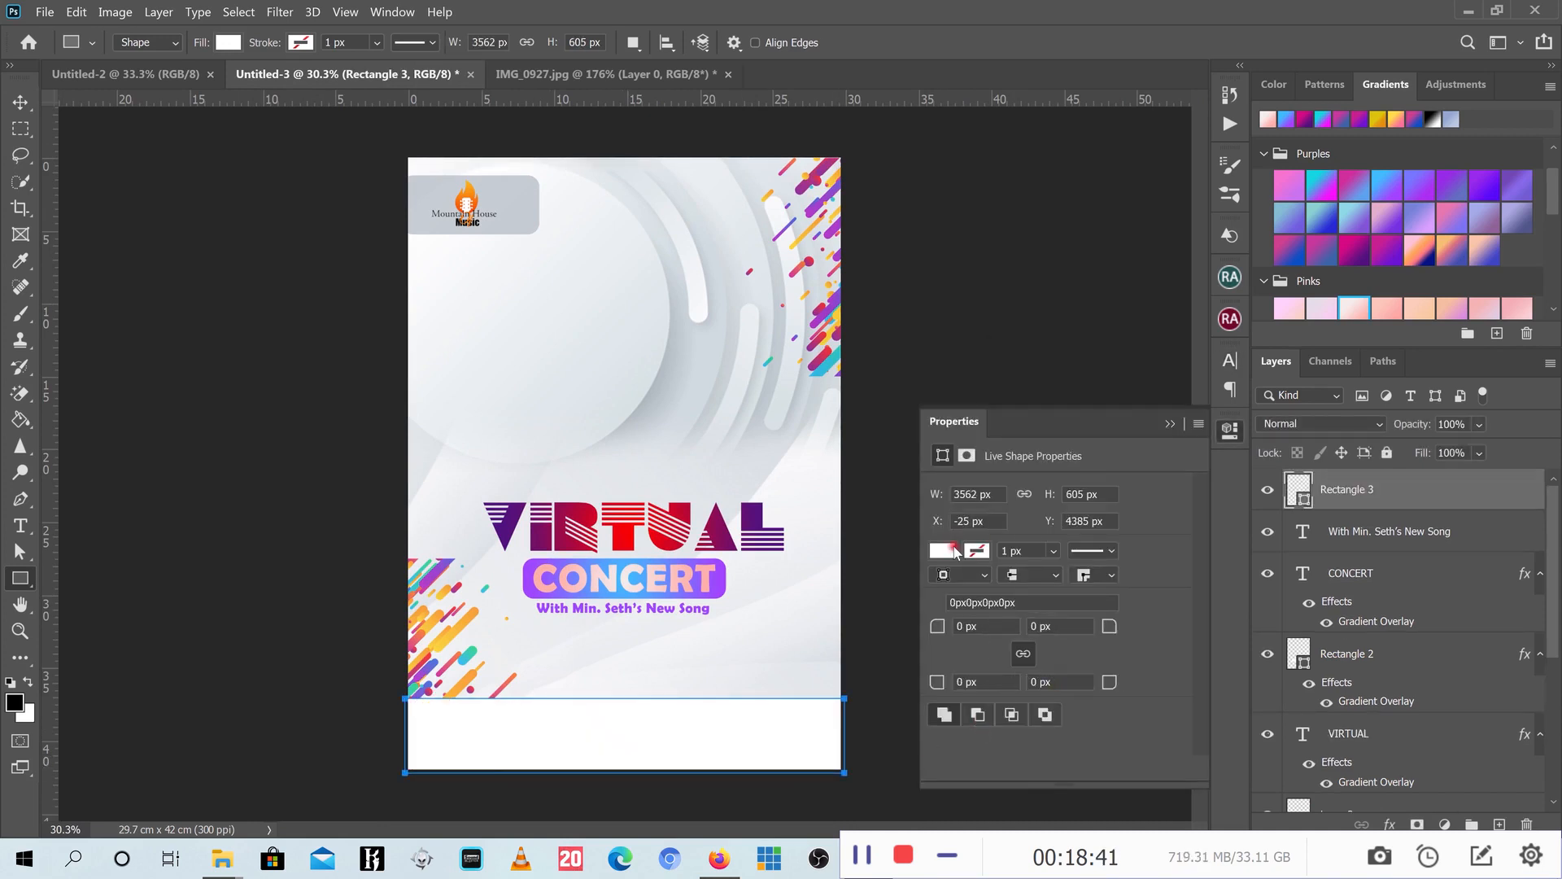
click(944, 551)
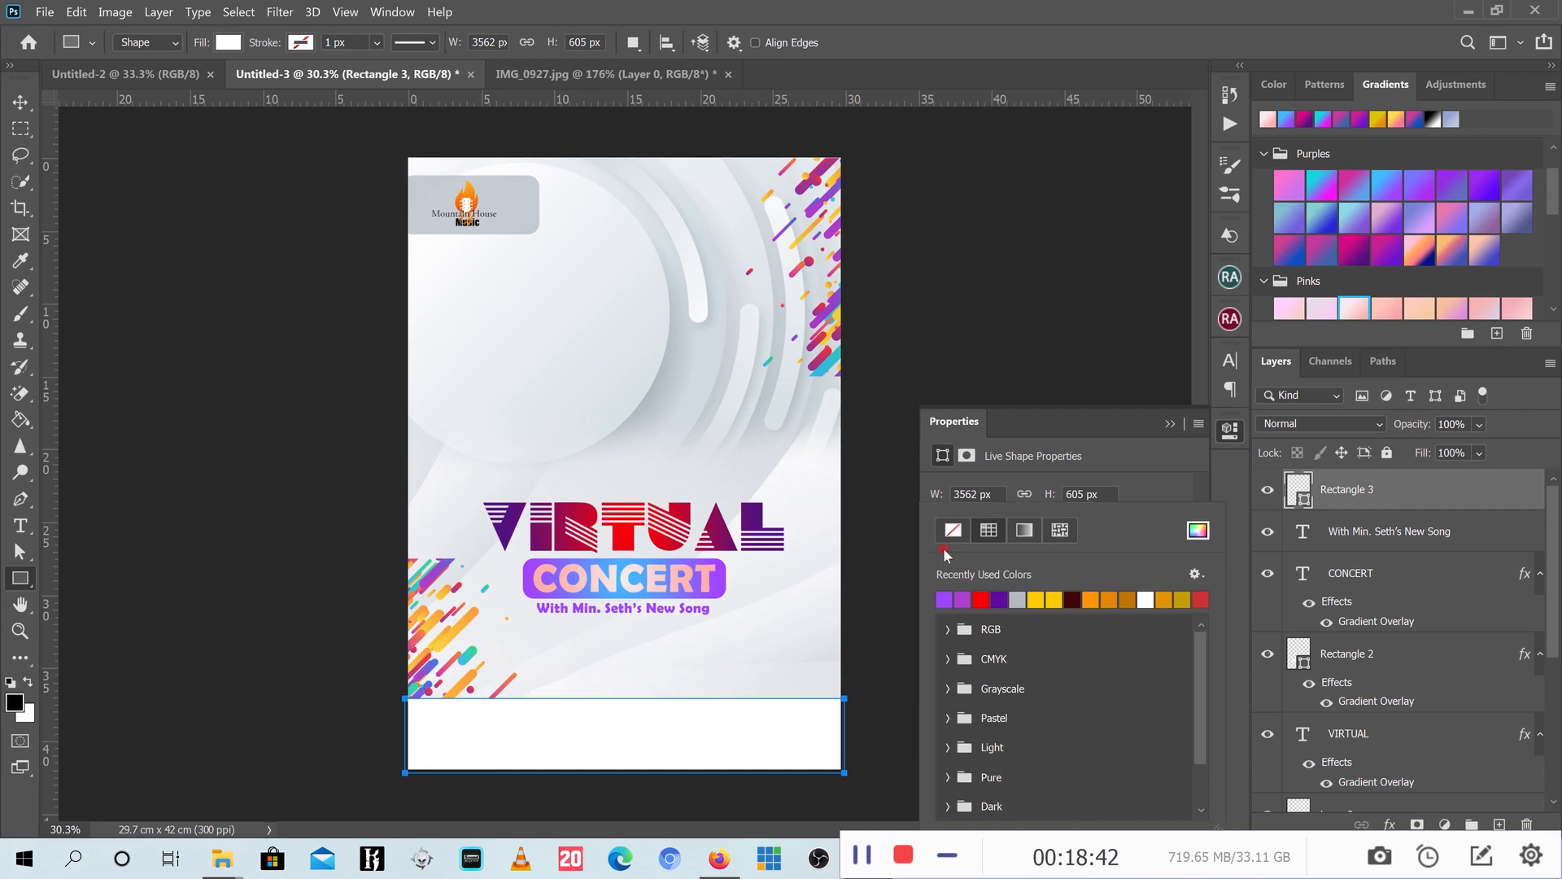
click(945, 597)
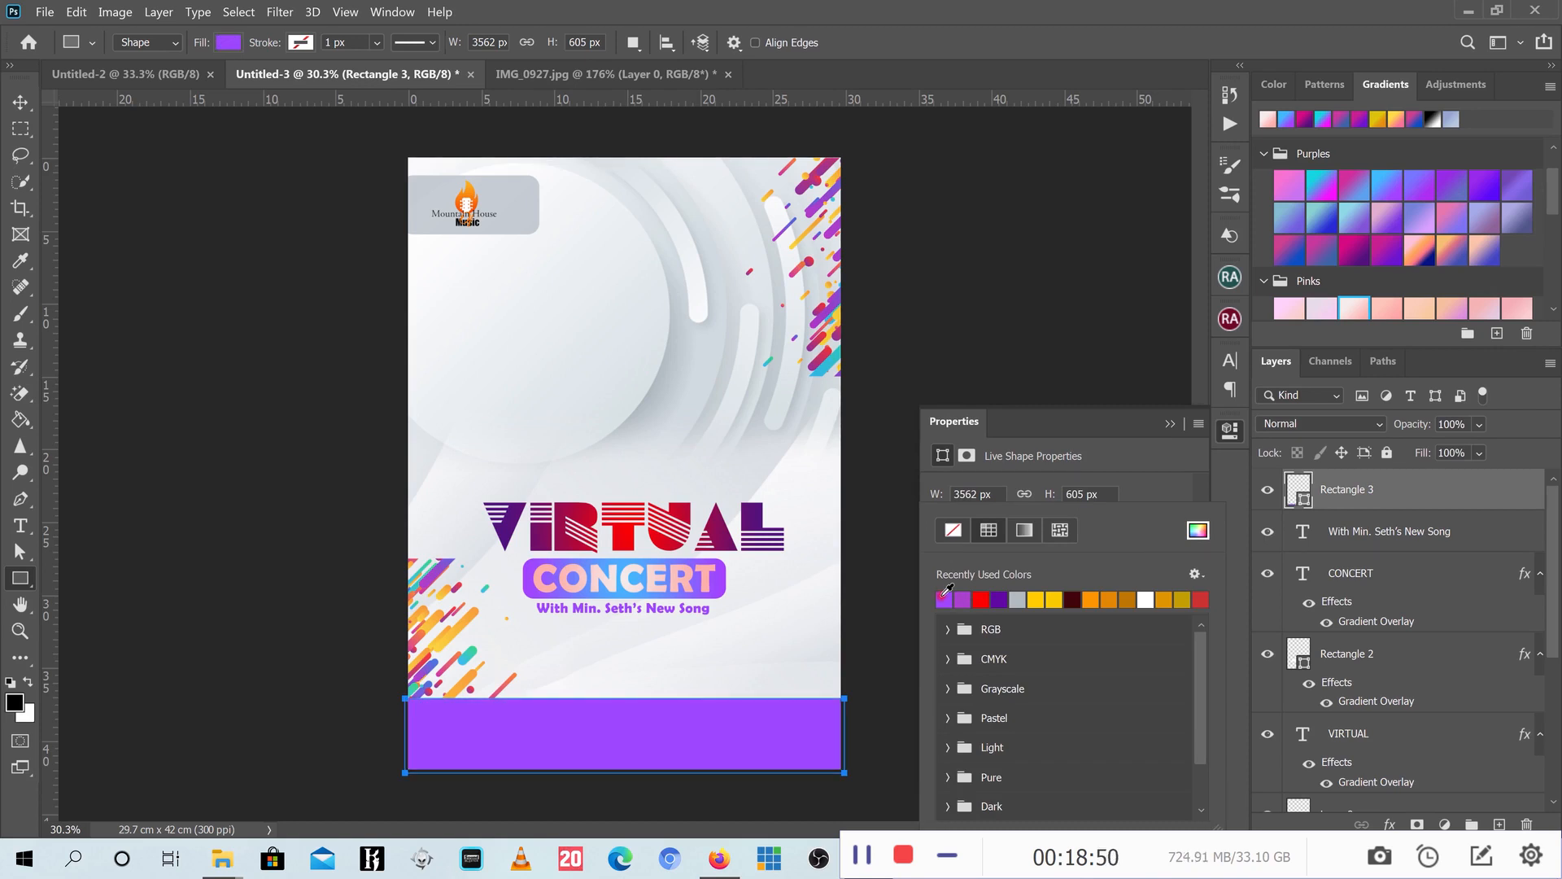
click(1188, 423)
click(1187, 423)
- Move Rectangle 3 beneath Layer 2 in the layer stack
key(v)
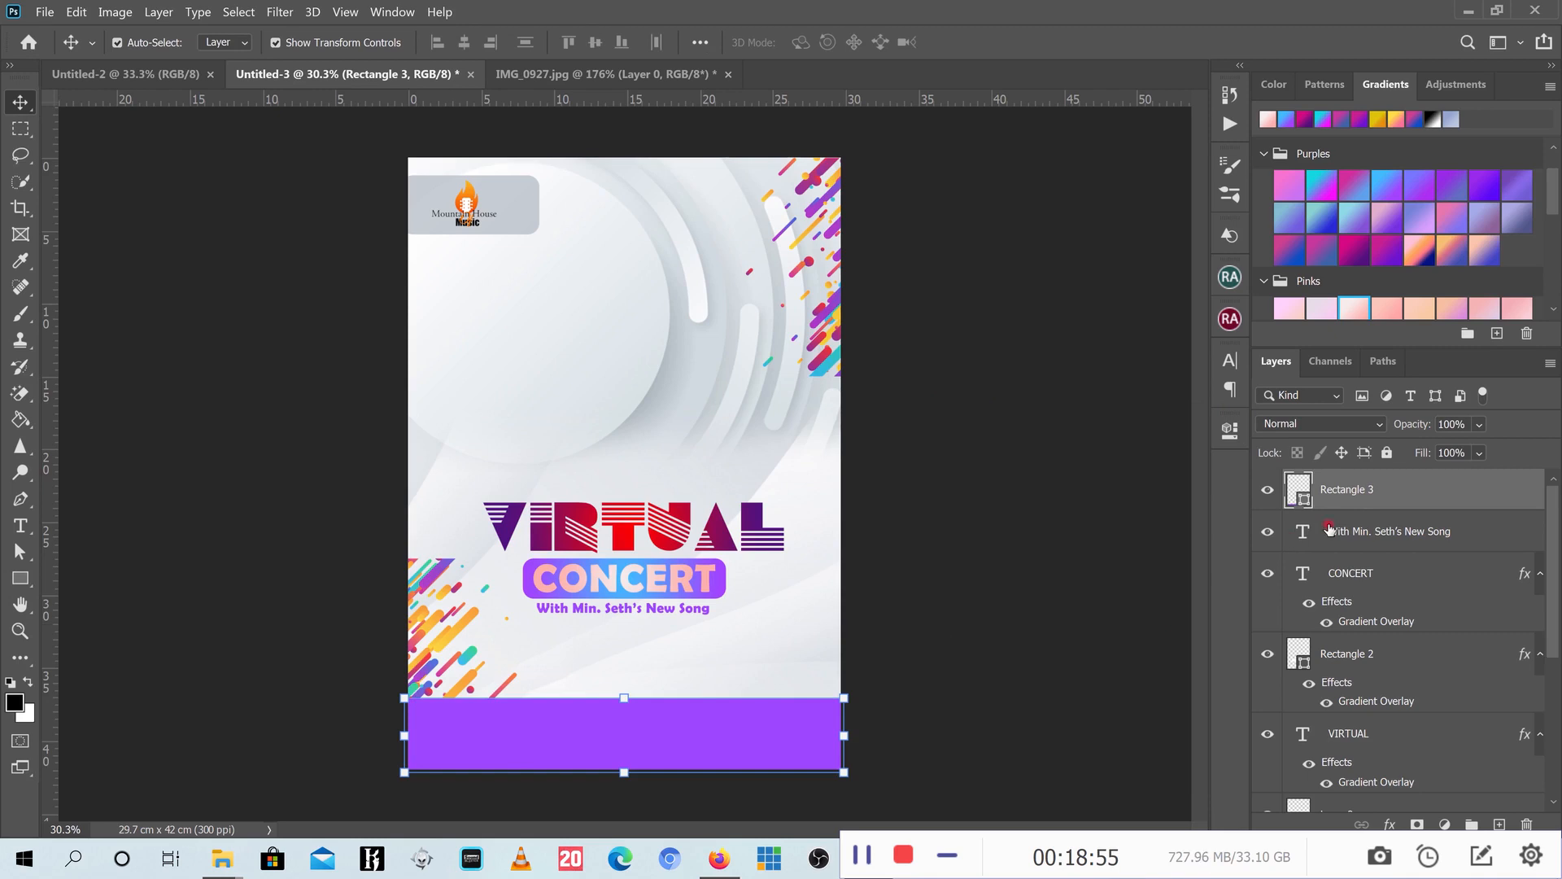
drag(1390, 489, 1405, 747)
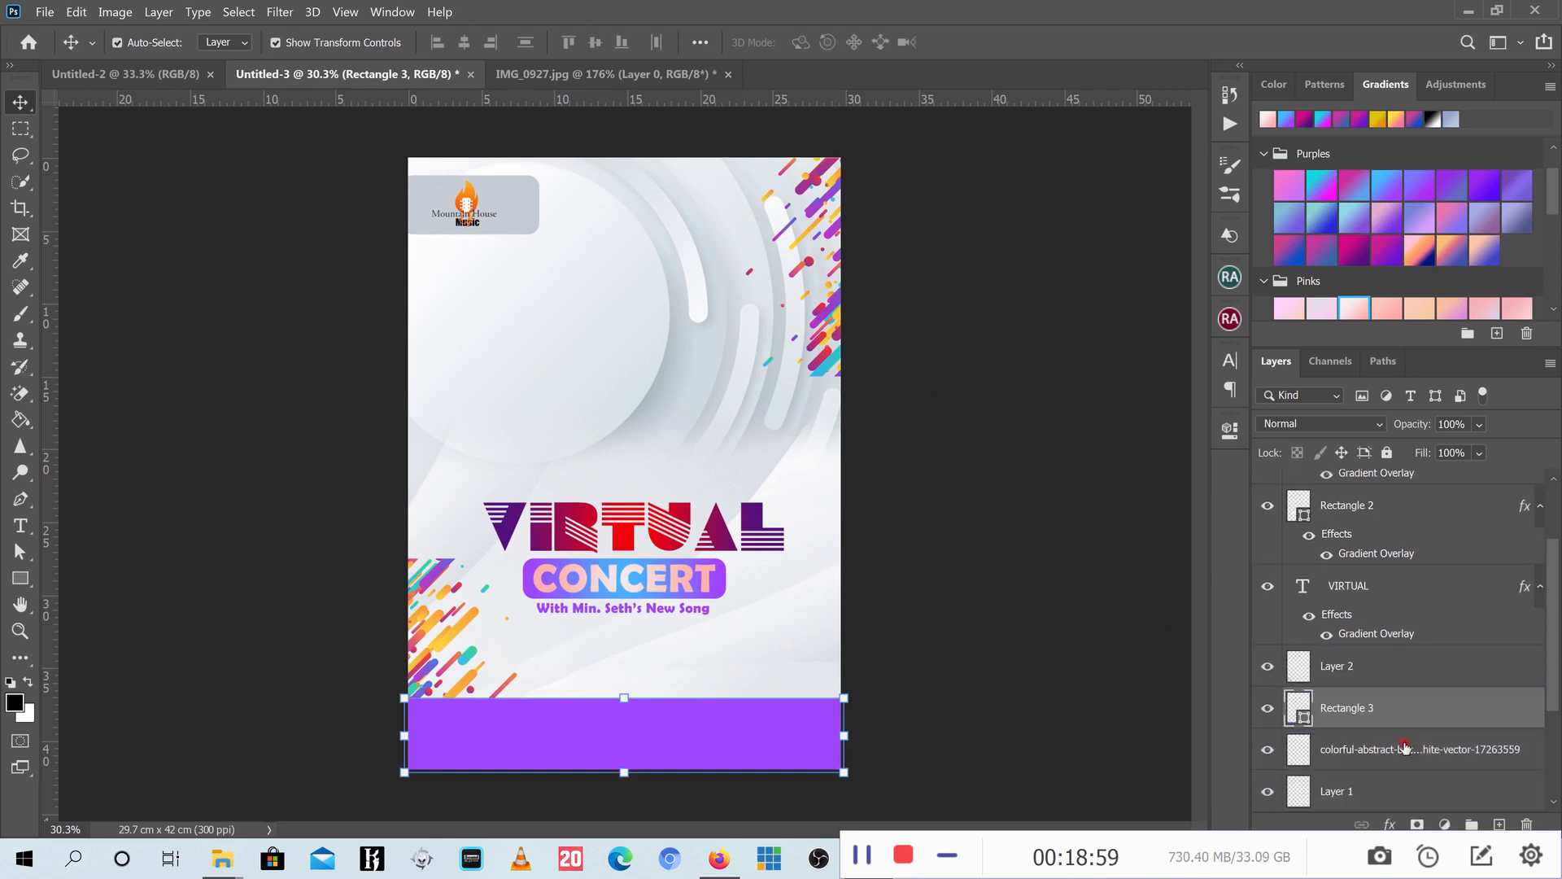
click(981, 609)
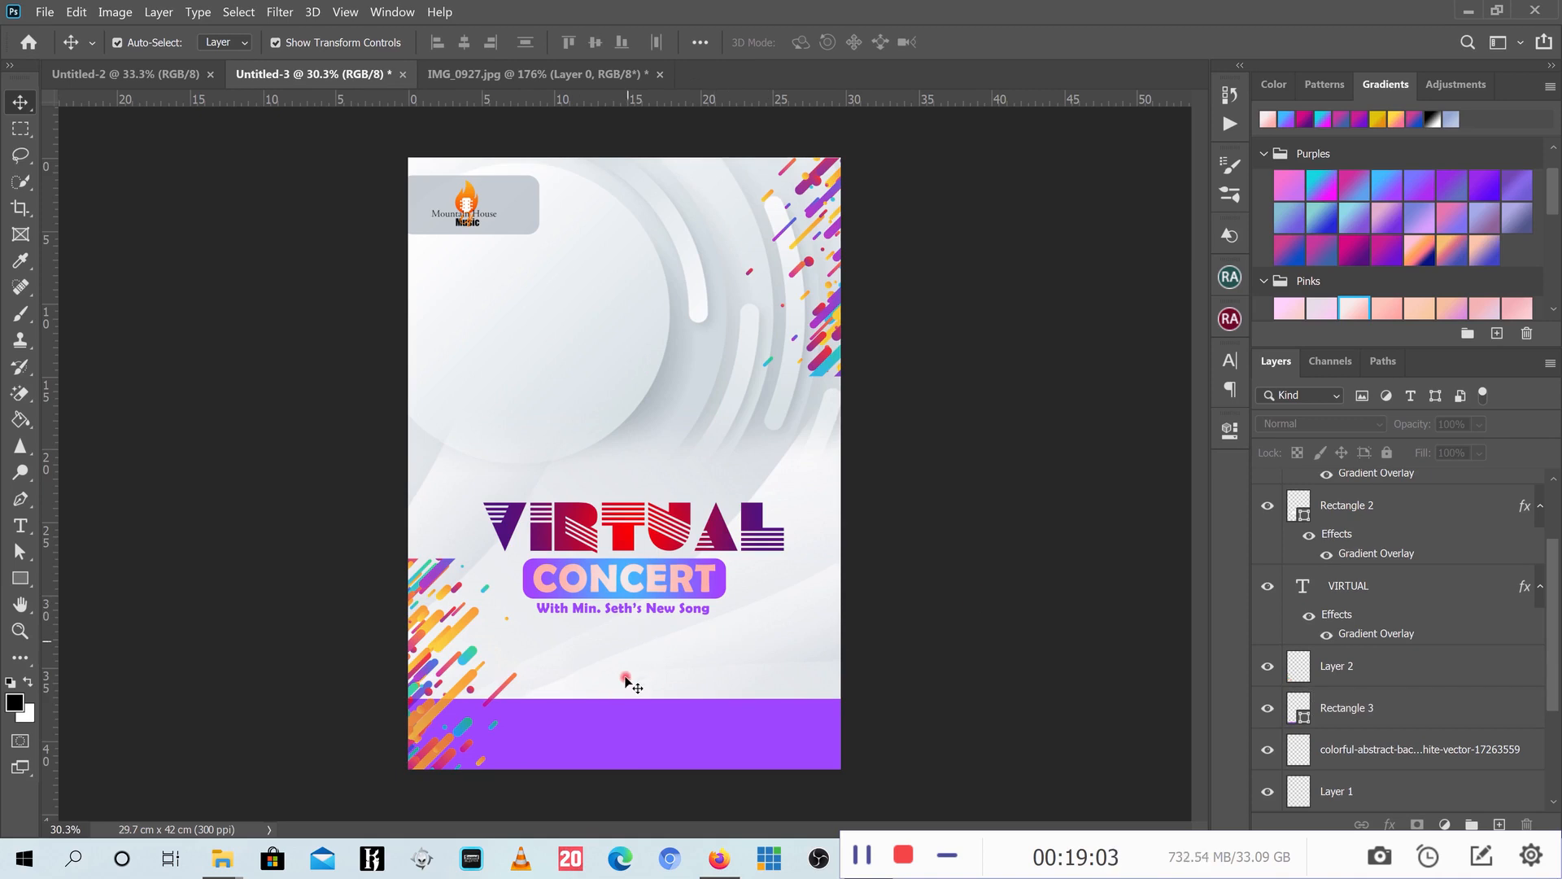
click(954, 861)
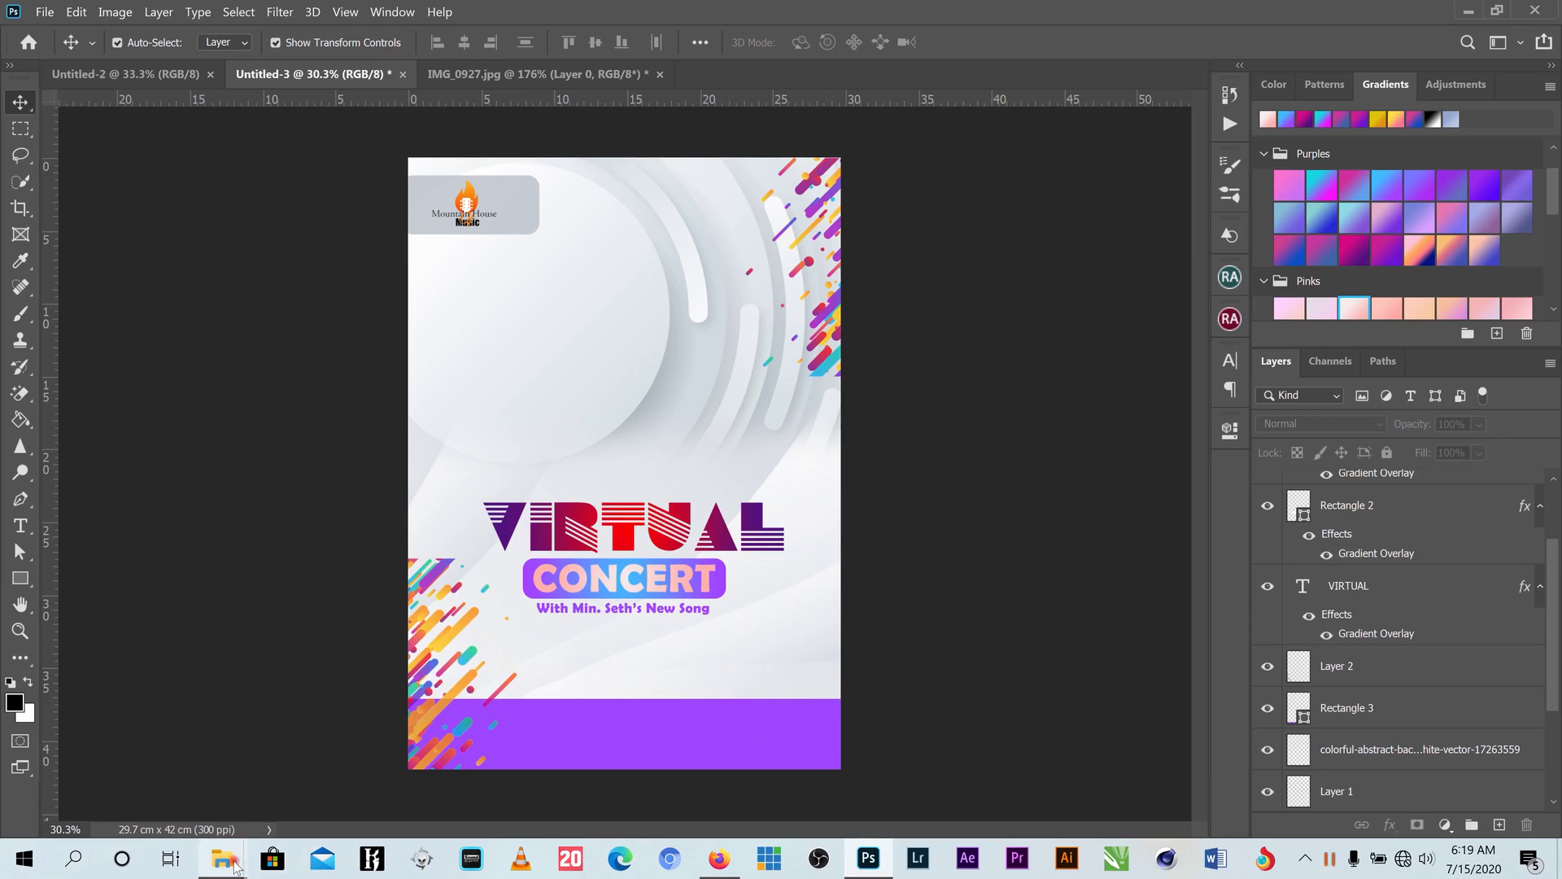
- Drag the Facebook-live-icon and youtube-logo files from Explorer into Photoshop as new documents
click(1459, 11)
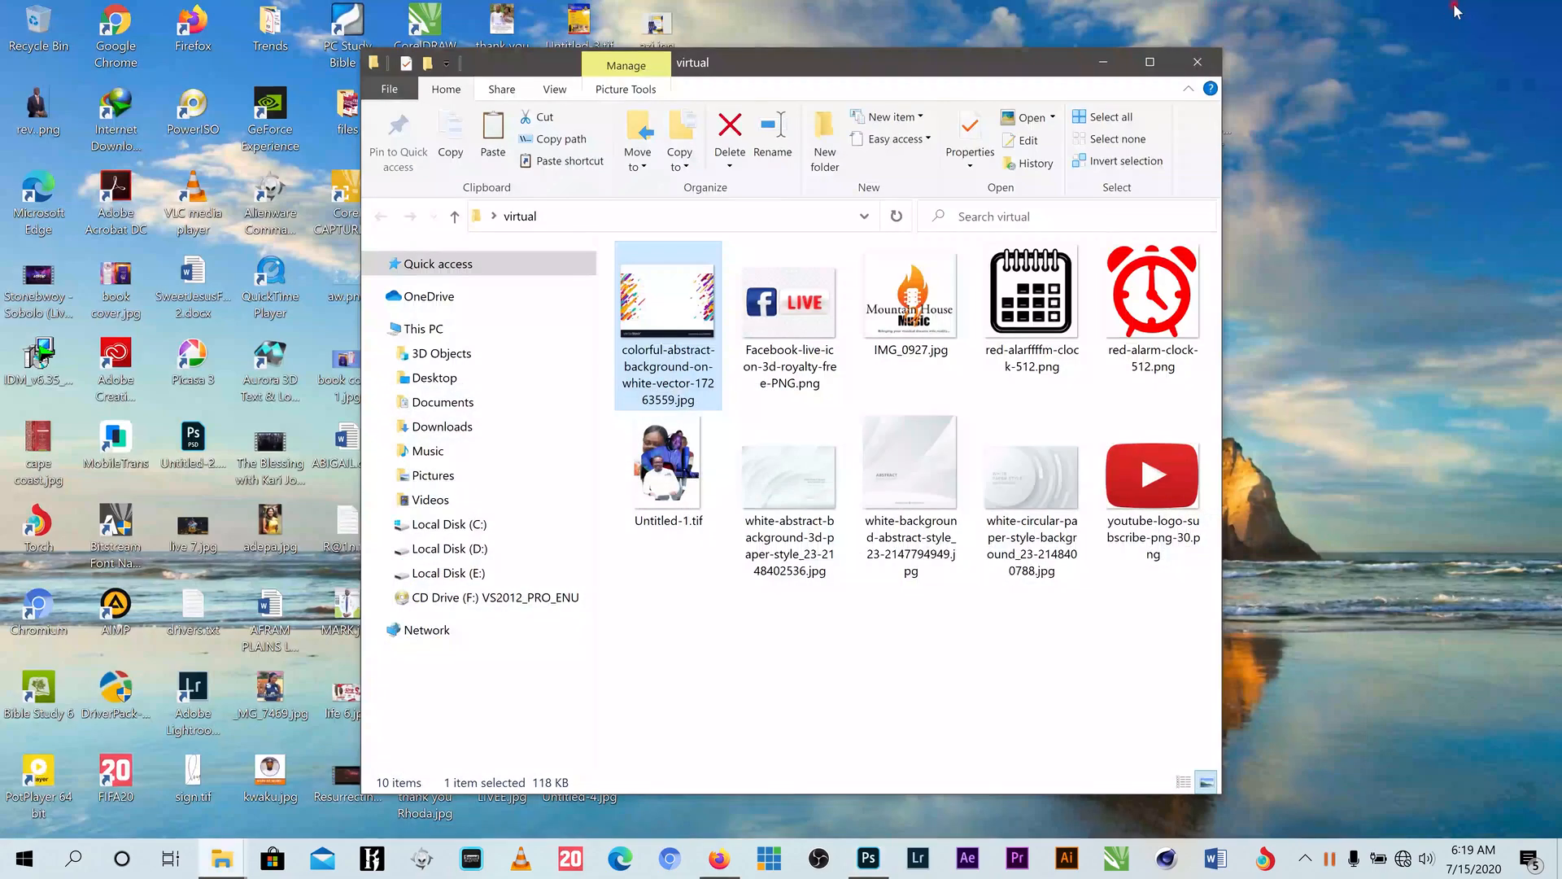
click(796, 323)
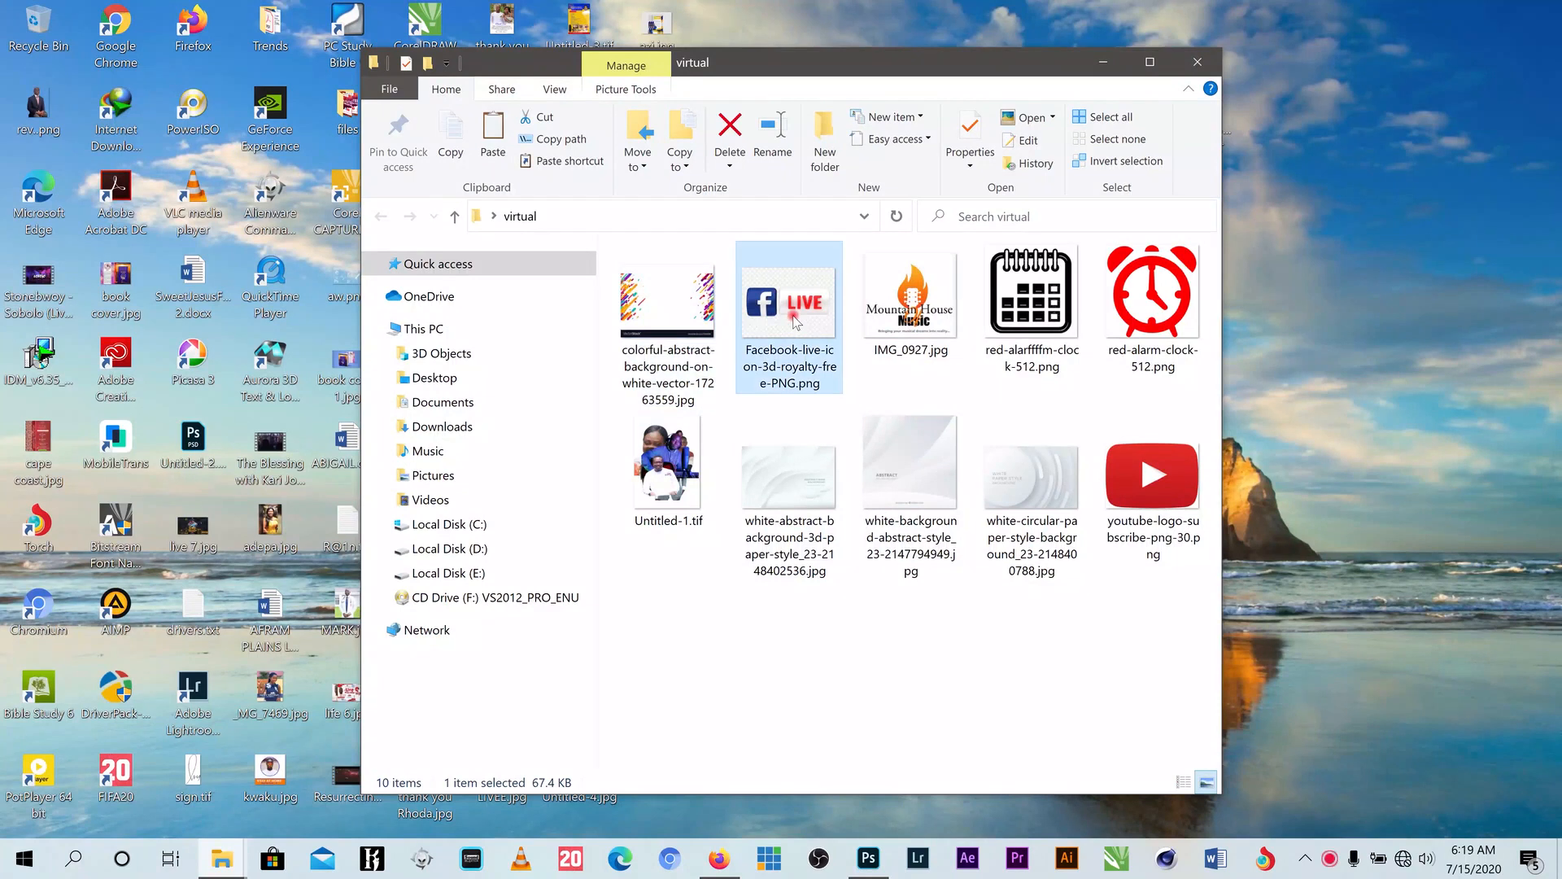
ctrl+click(1160, 482)
drag(1160, 483, 968, 28)
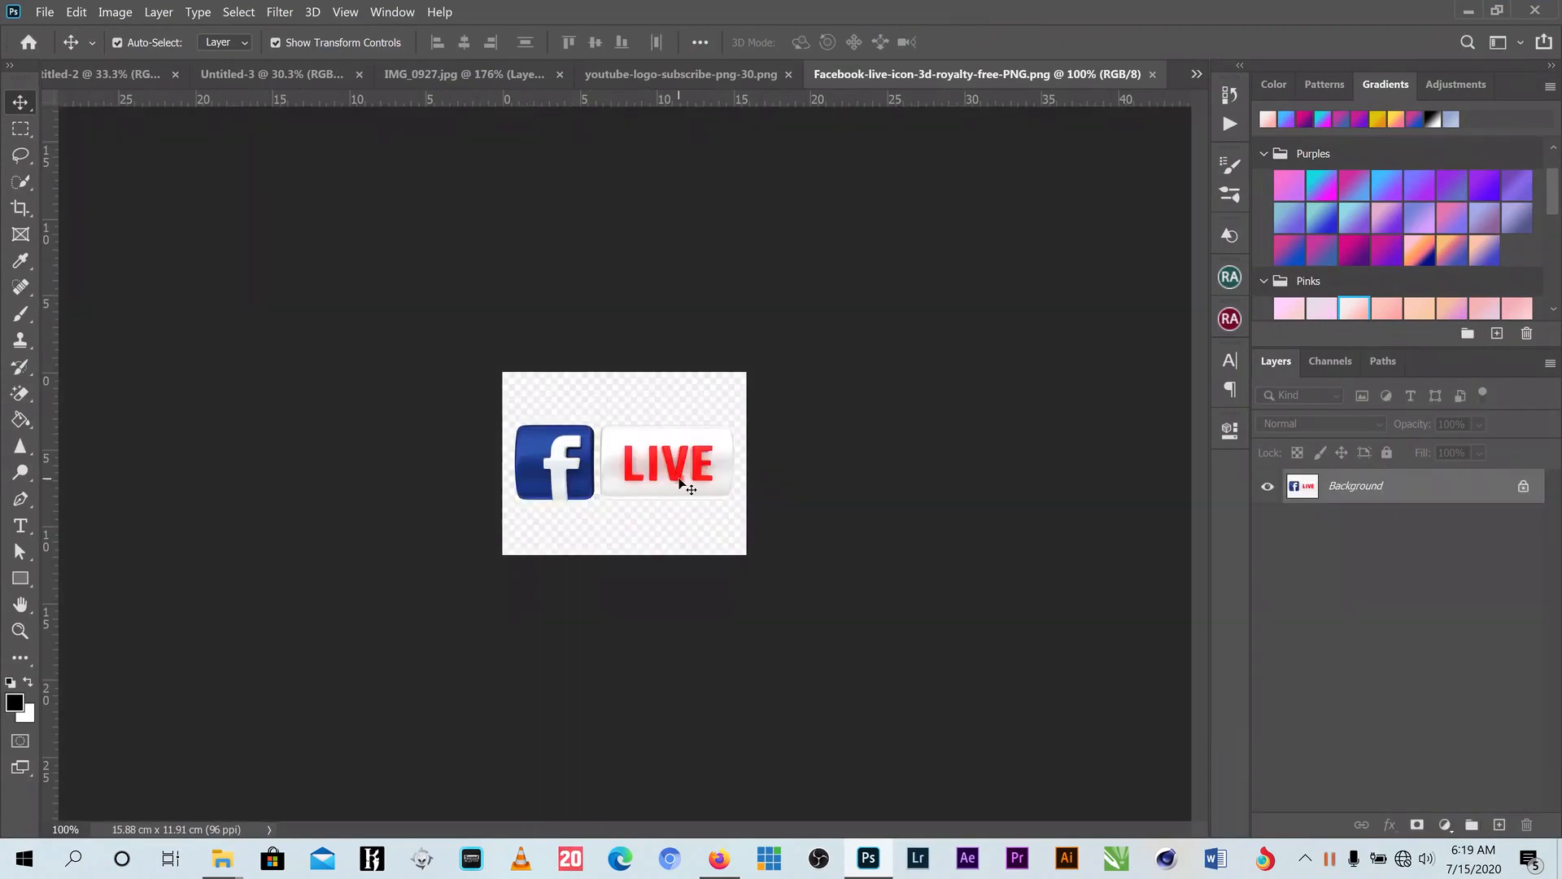
- Select the logos with Select > Subject, refining the selection with Quick Selection subtract
scroll(692, 480, up, 4)
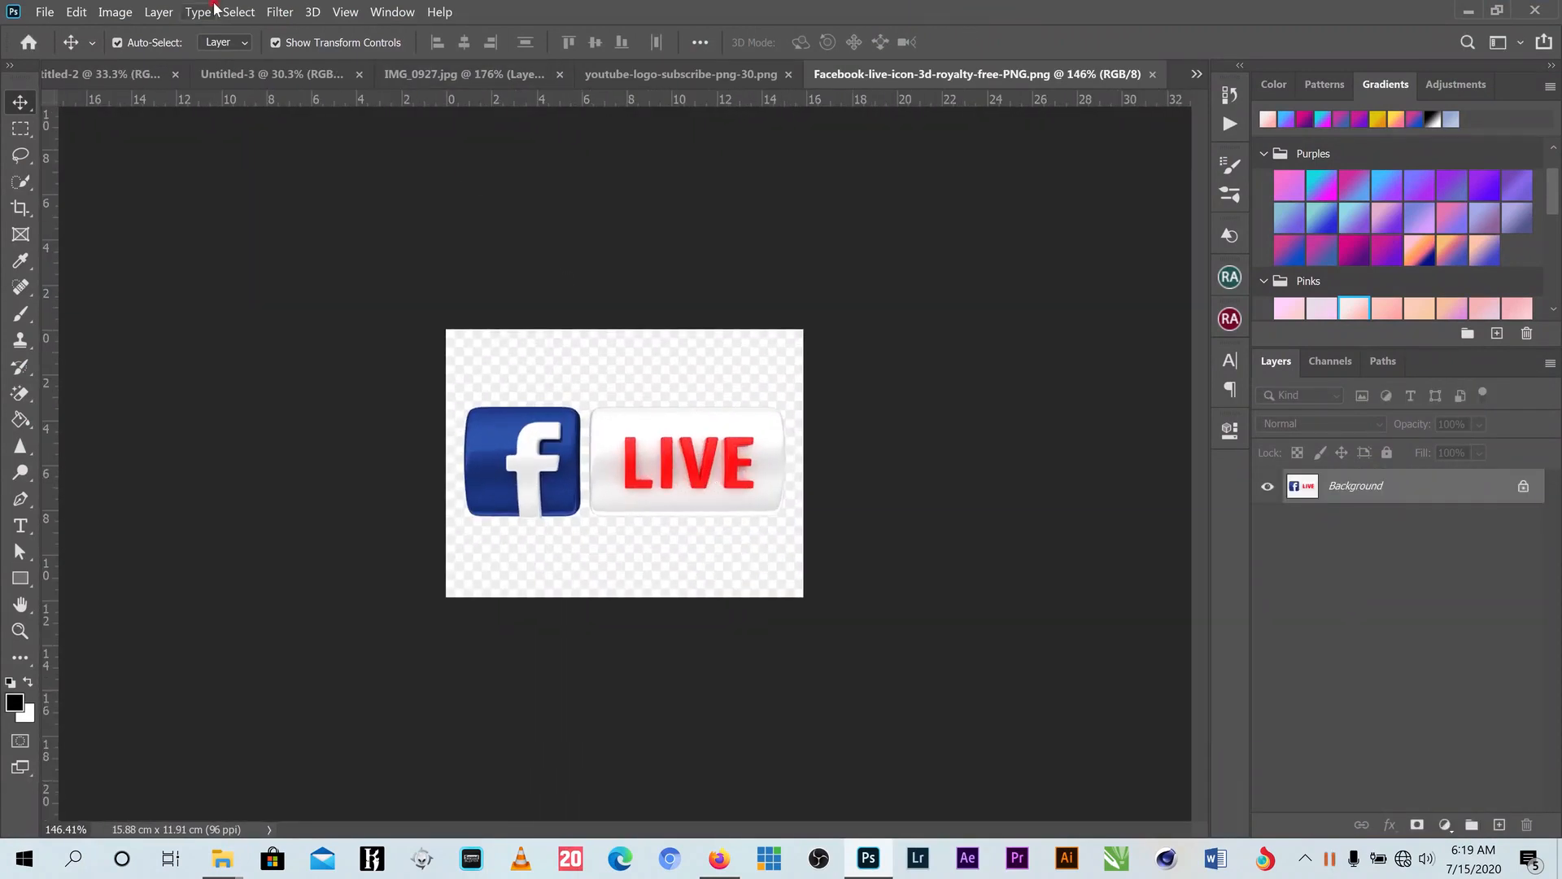
click(239, 11)
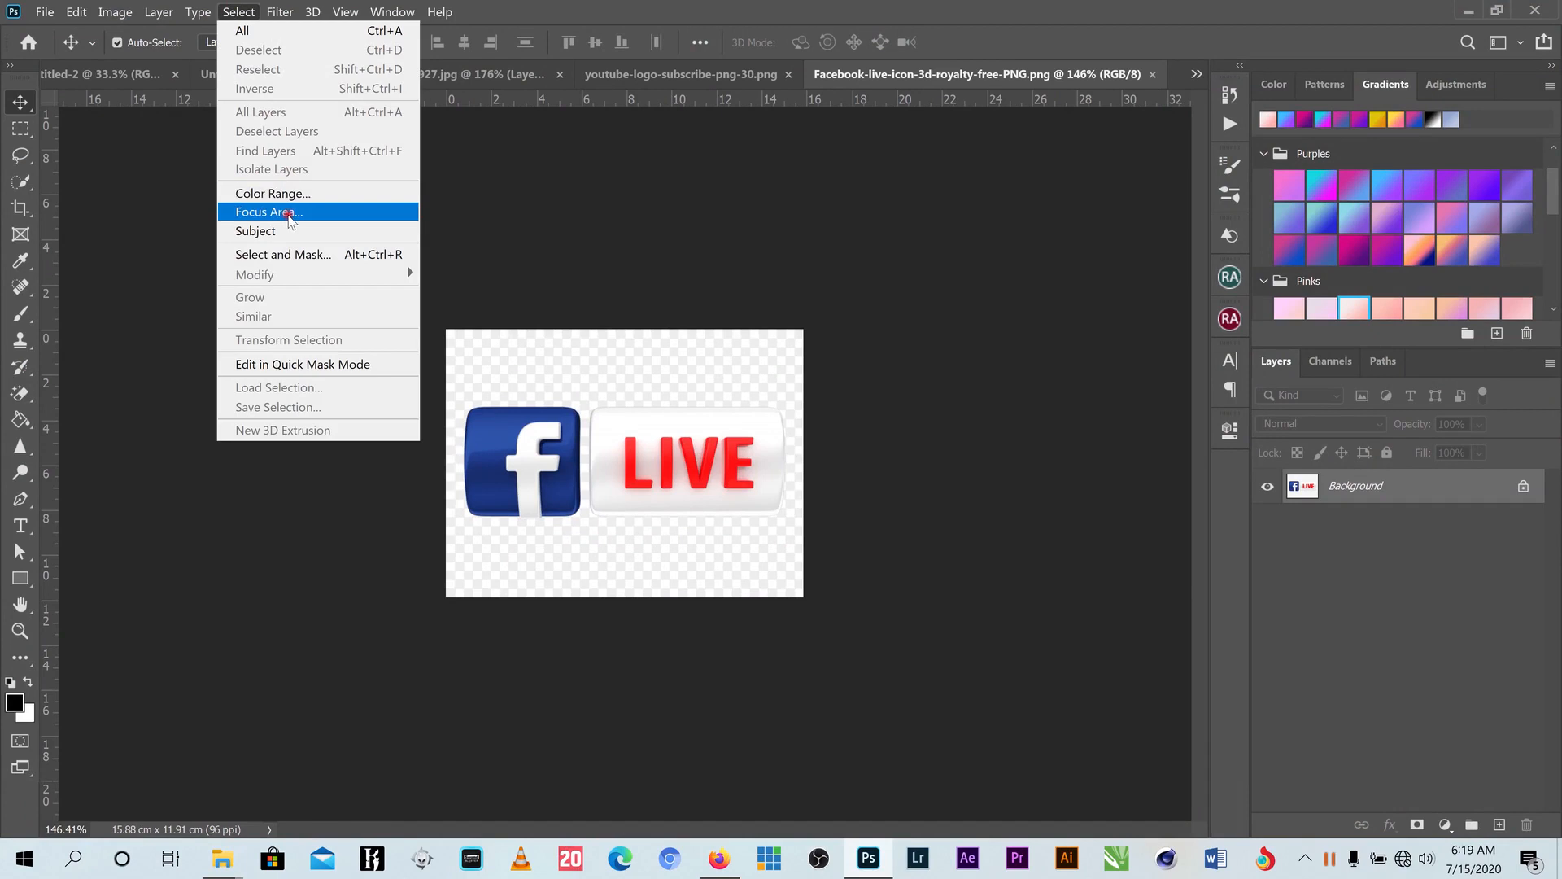
mouse_move(130, 15)
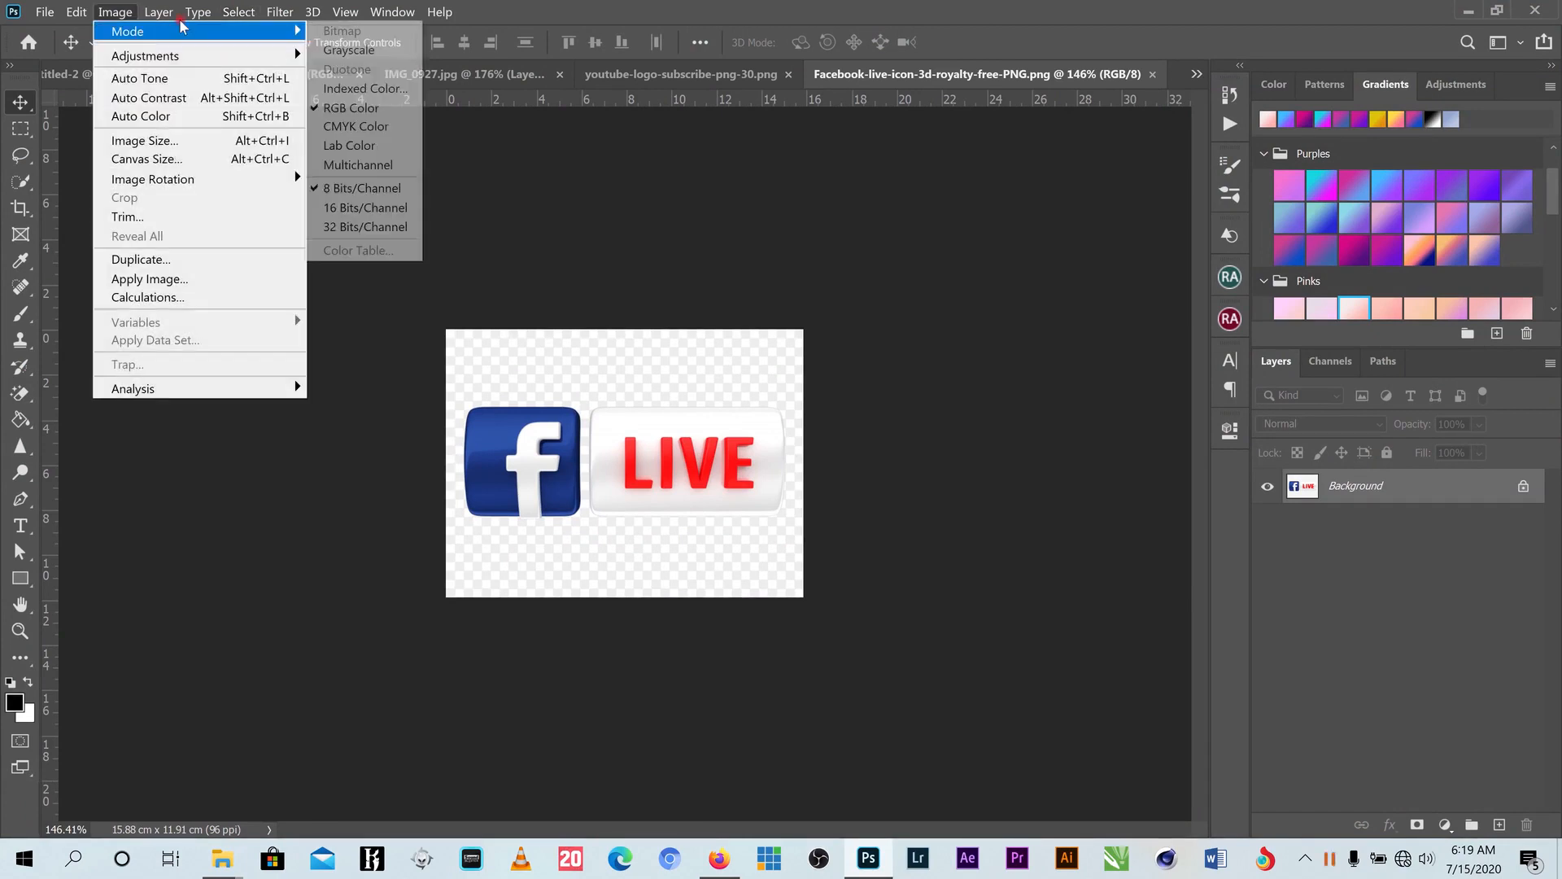
mouse_move(239, 11)
click(260, 231)
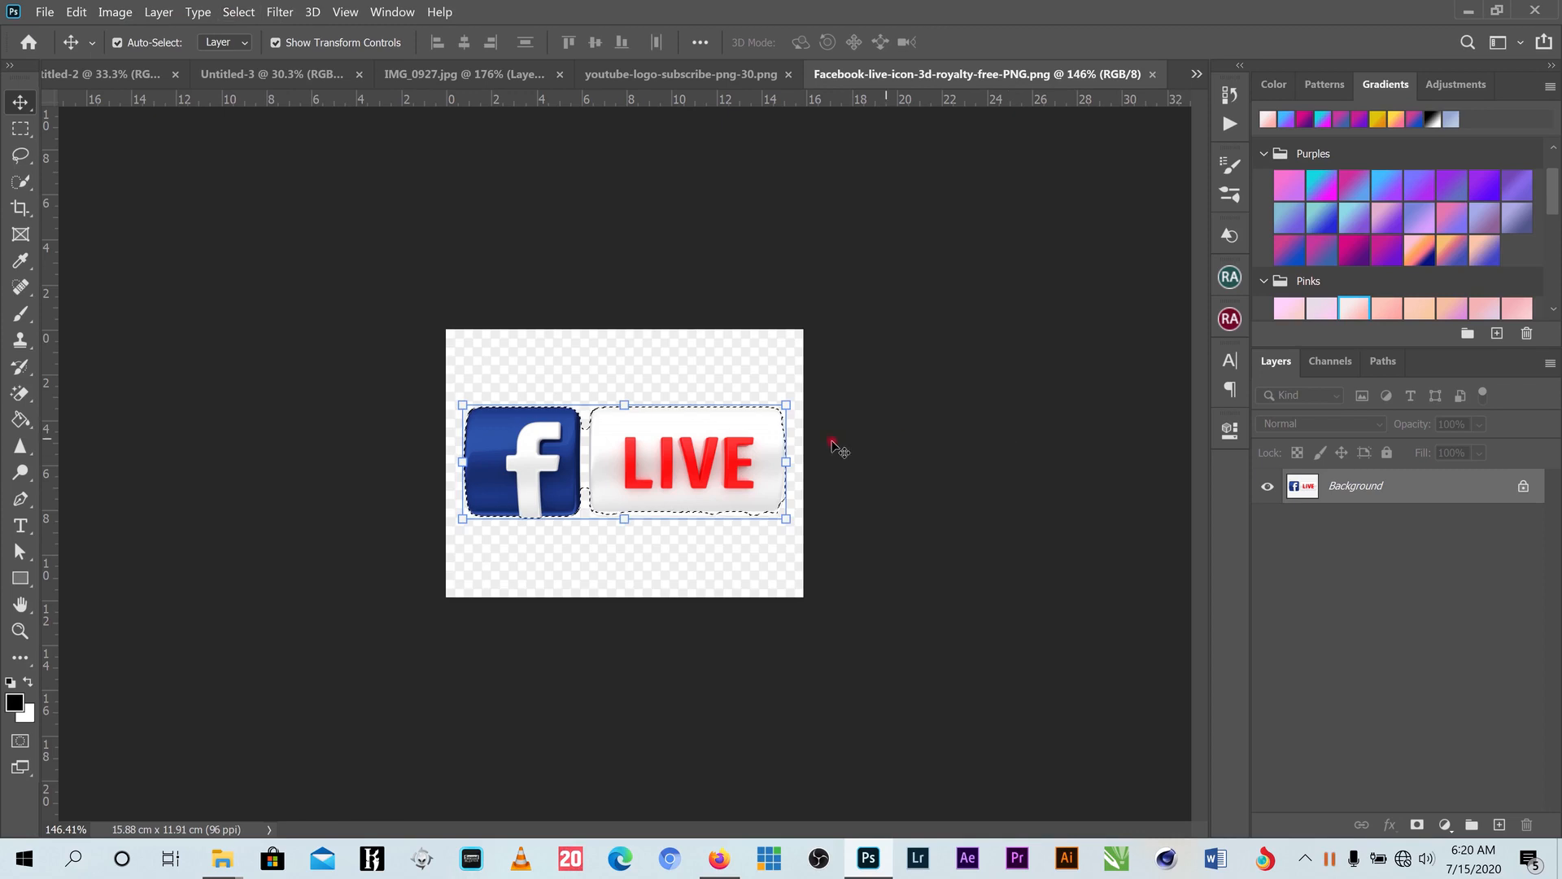
scroll(659, 491, up, 3)
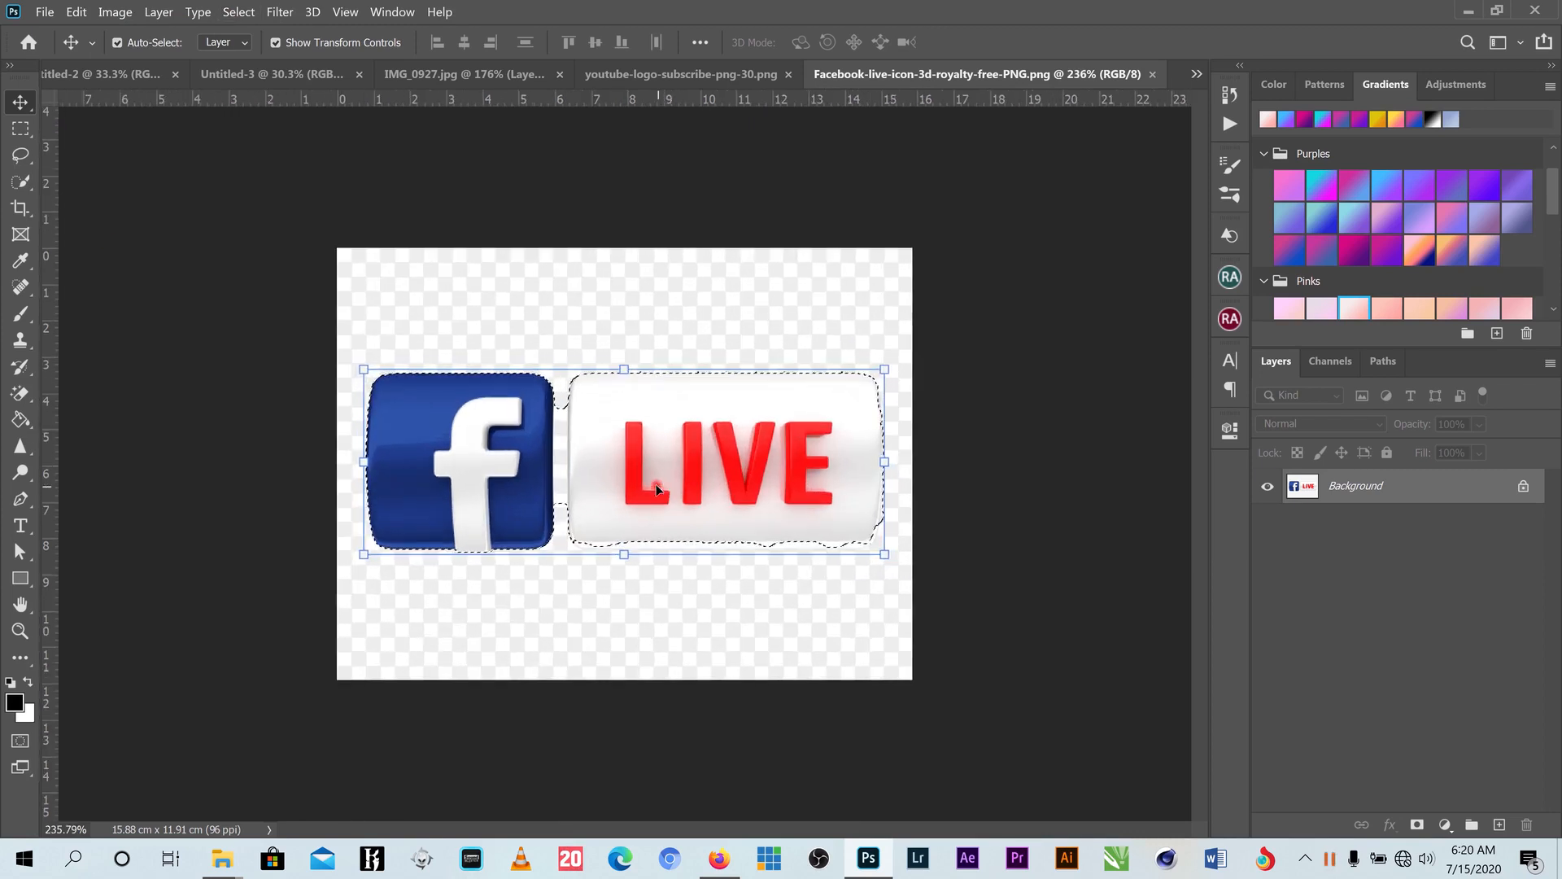
click(21, 182)
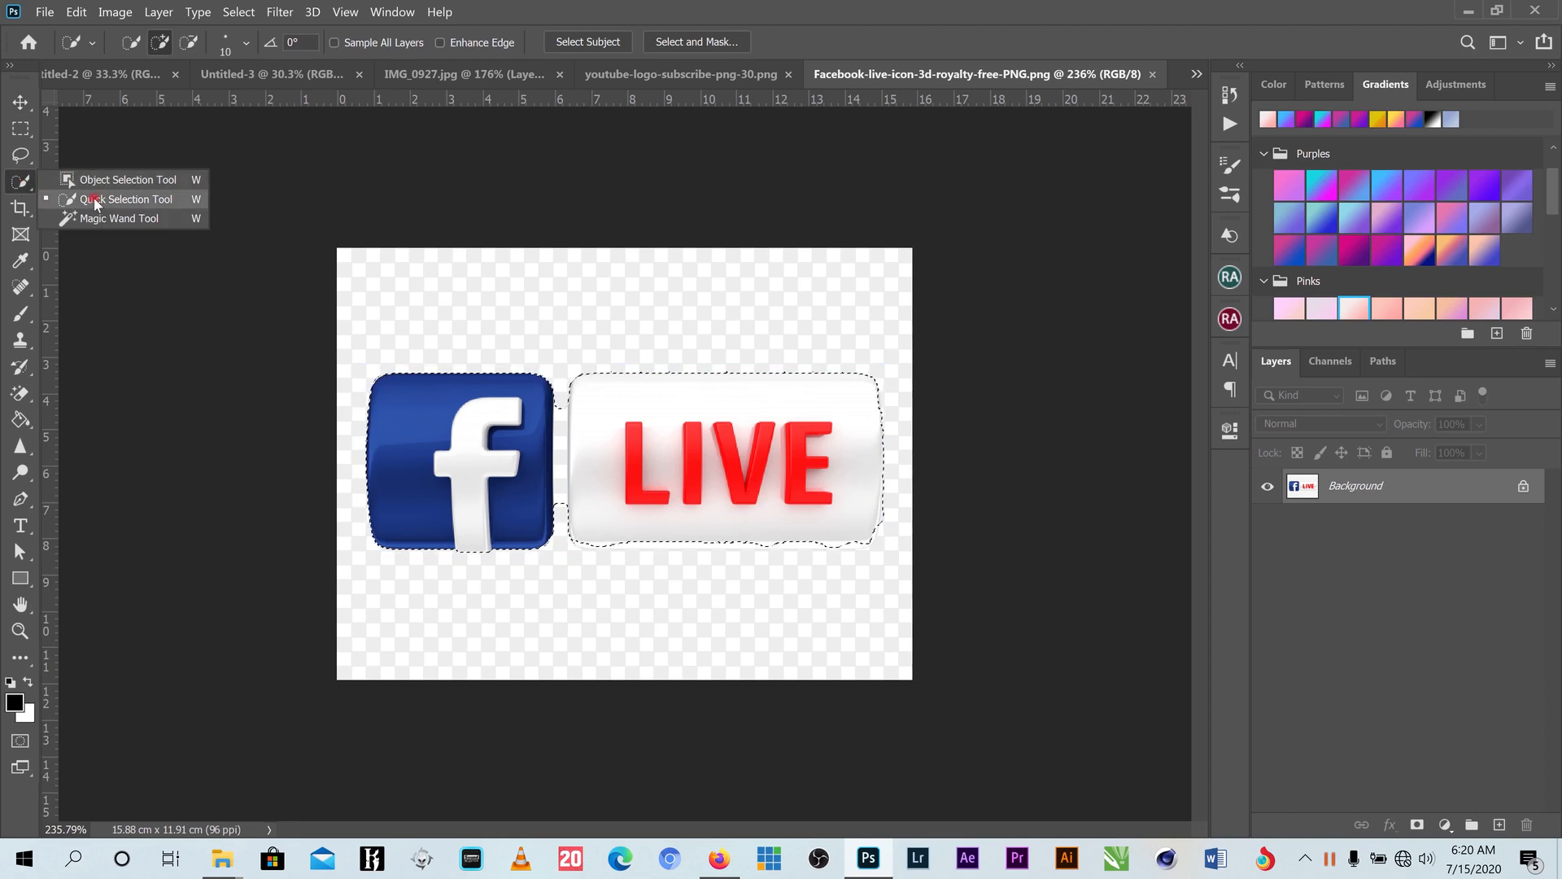
click(88, 200)
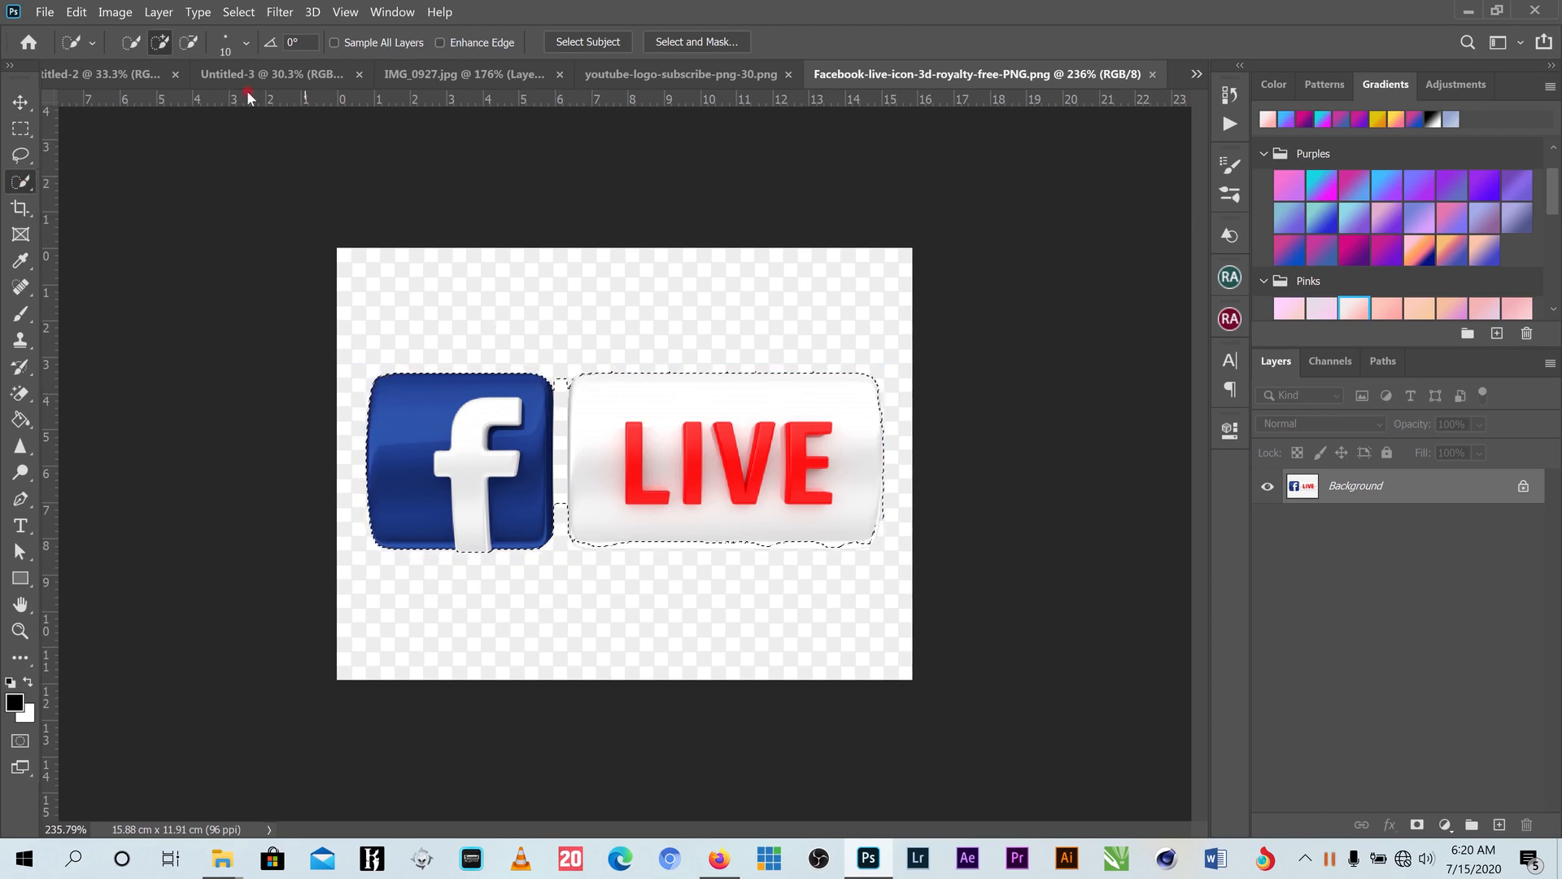
click(184, 45)
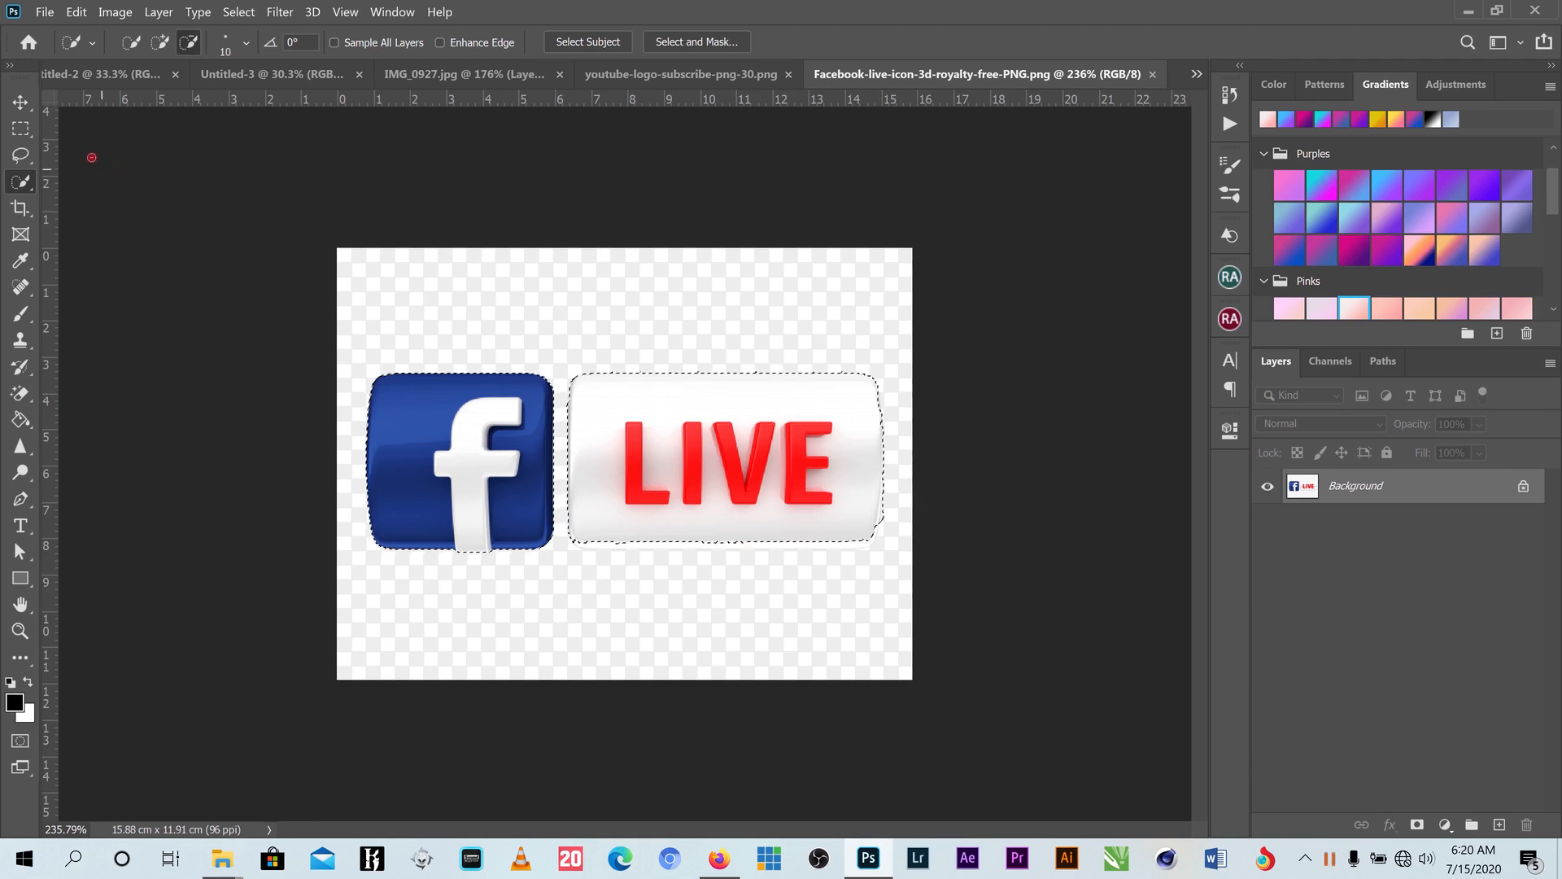
click(20, 129)
- Cut the selected logo to a new layer via Layer Via Cut and drag it onto the poster
right_click(515, 442)
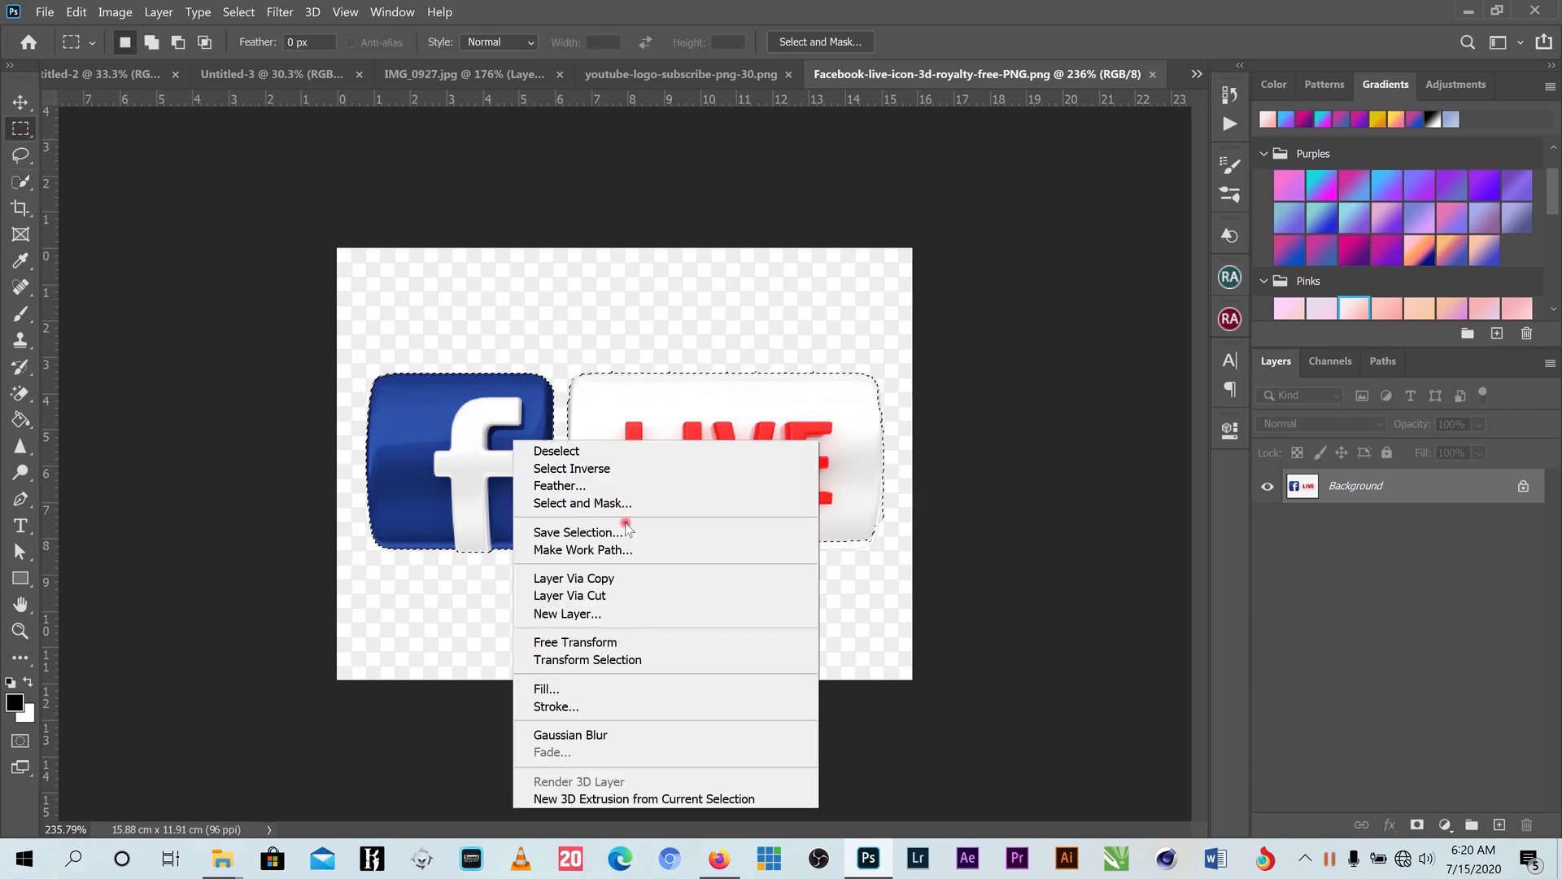
click(633, 596)
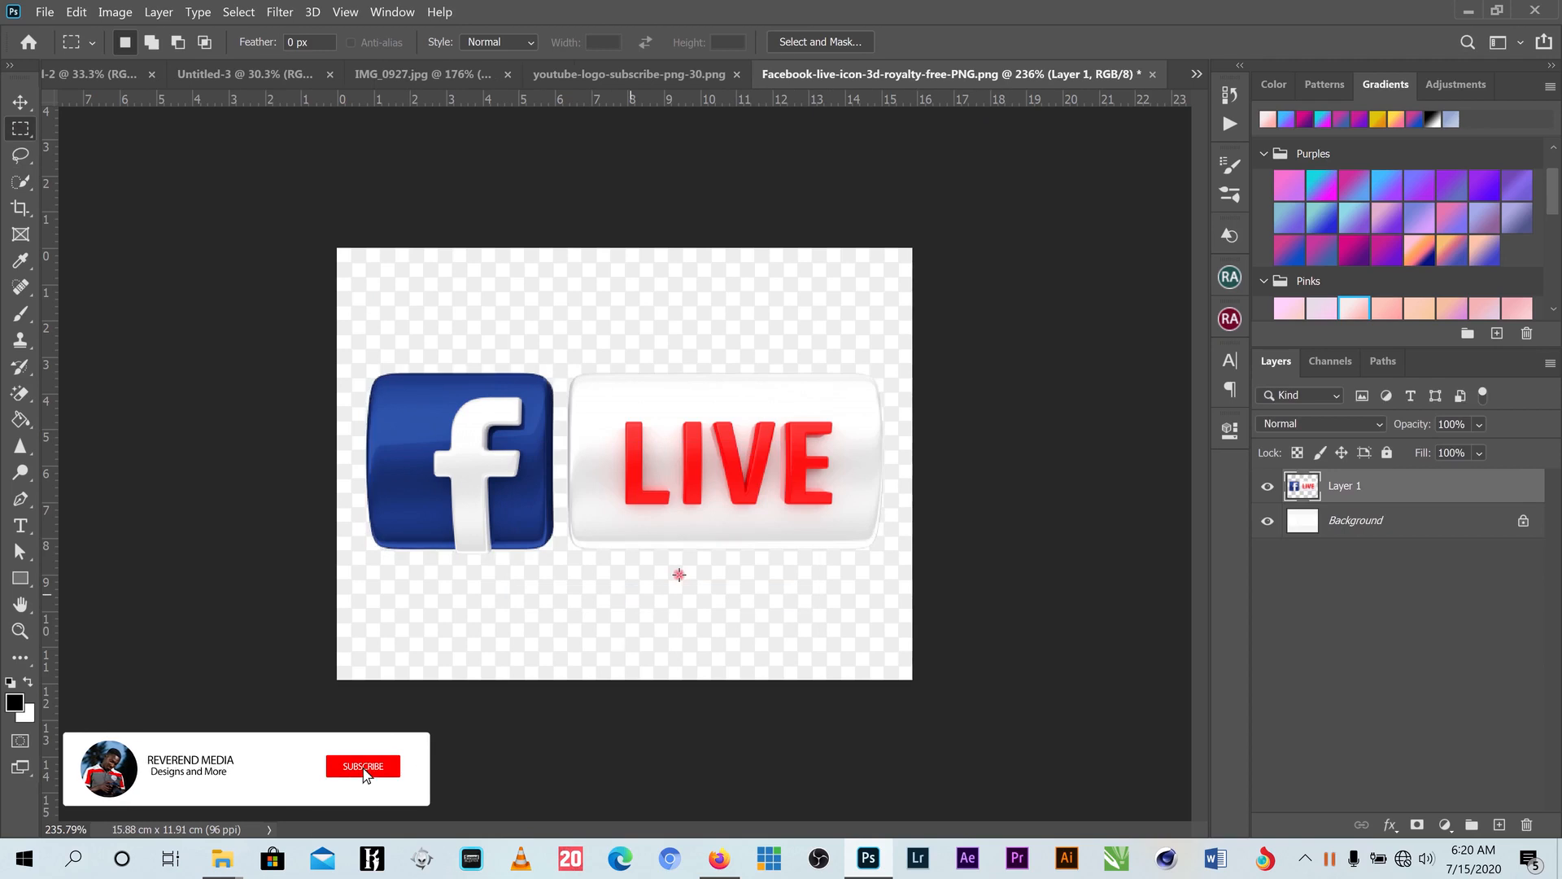
key(v)
drag(468, 428, 600, 653)
- Commit the Facebook LIVE icon's placement below the subtitle
click(1007, 42)
scroll(598, 623, up, 4)
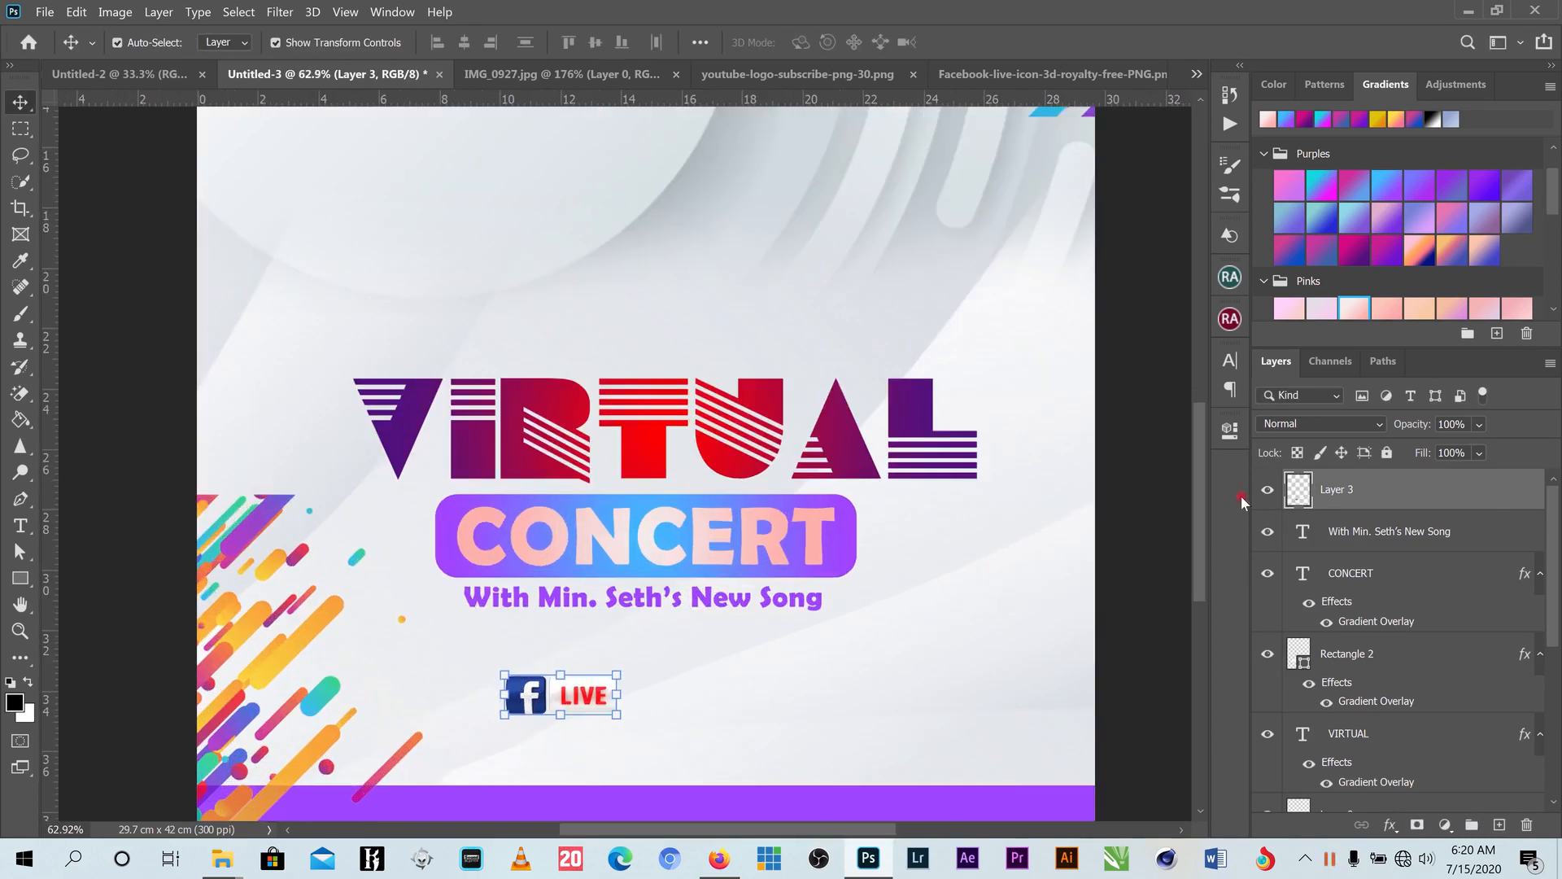
scroll(1169, 516, down, 5)
drag(588, 494, 590, 493)
- Close the IMG_0927 Mountain House Music logo document without saving
click(607, 75)
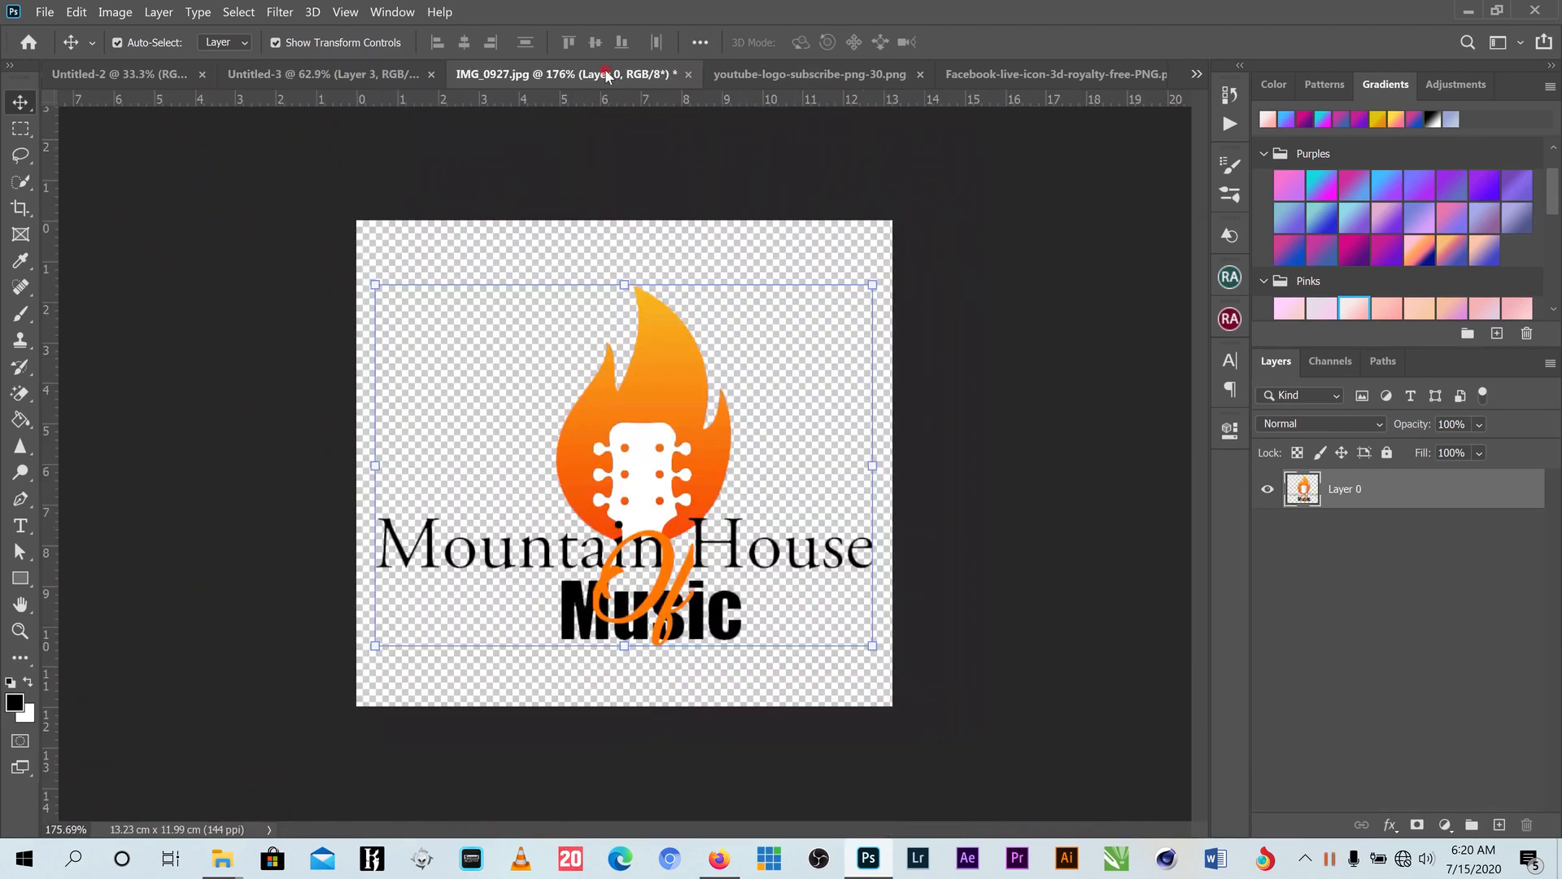
click(686, 75)
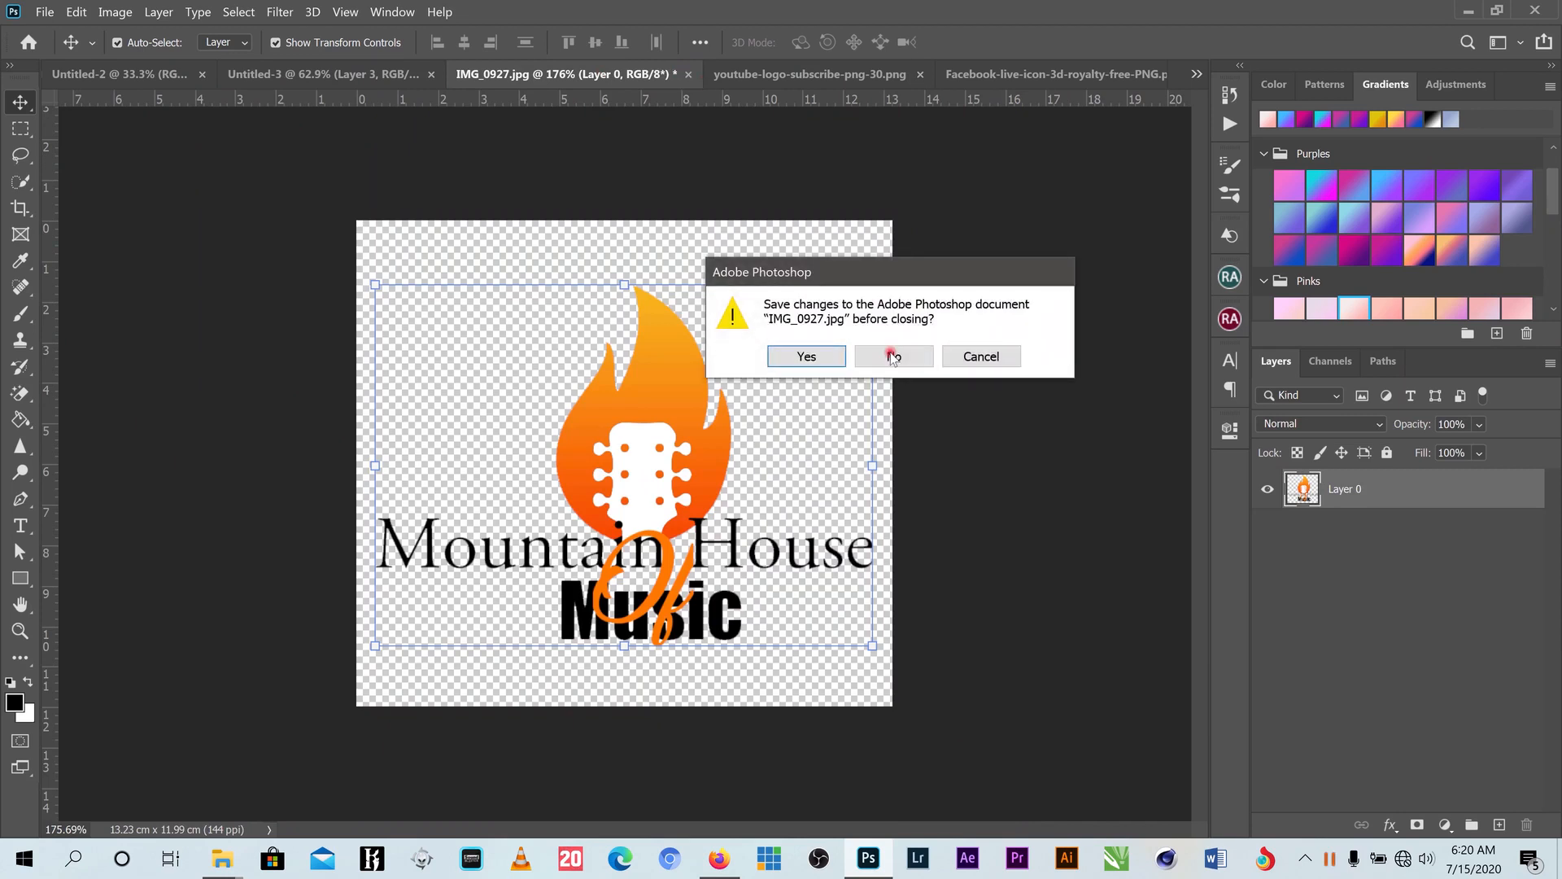
click(895, 356)
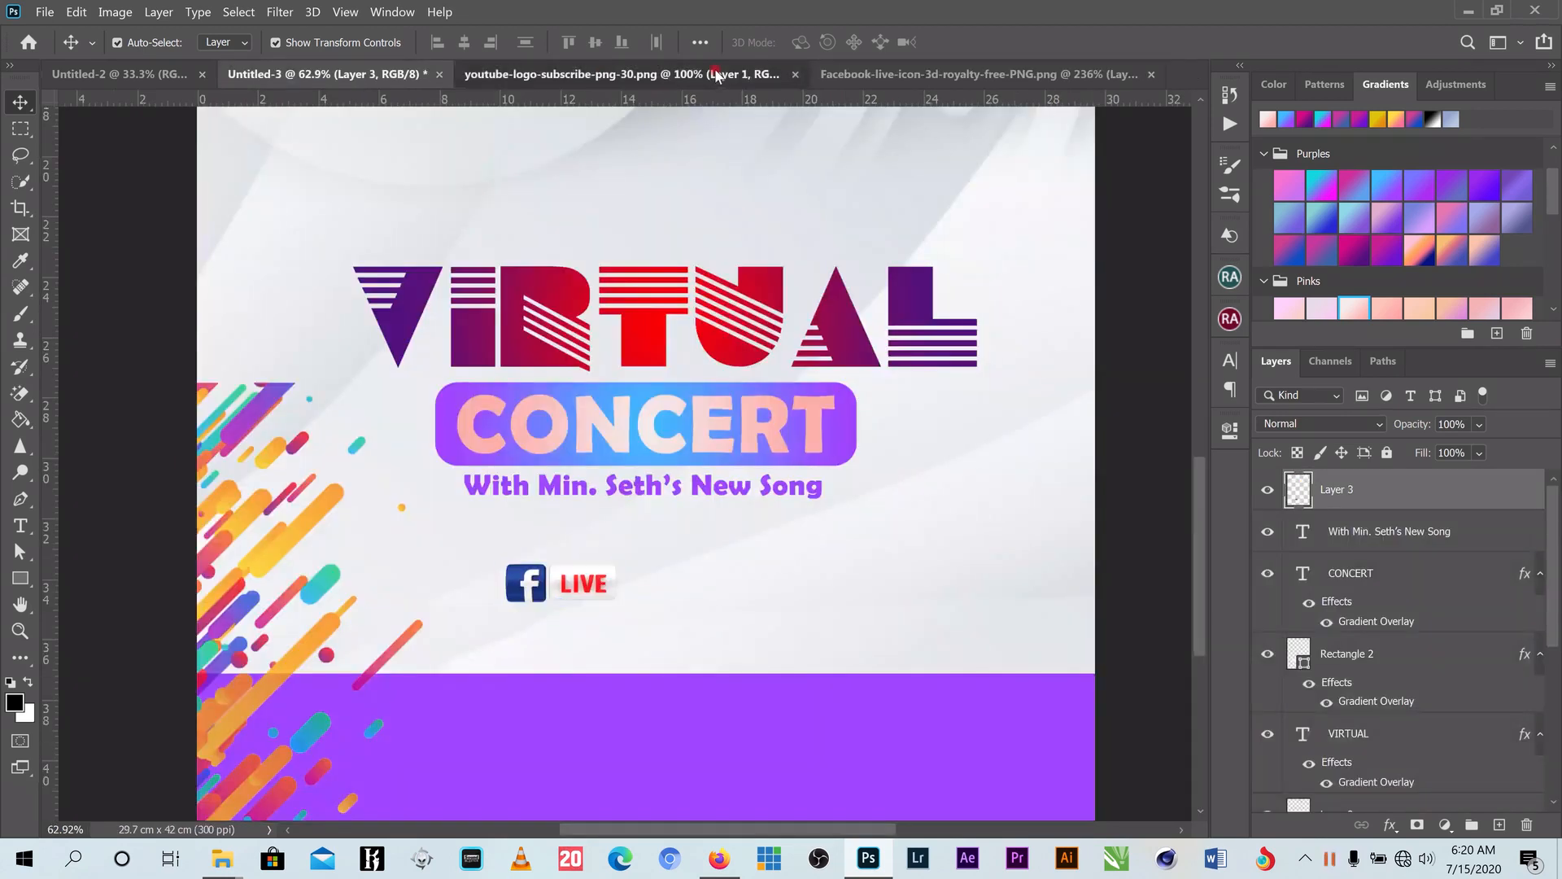
- Bring the YouTube logo into the poster beside Facebook LIVE and shrink it to about a quarter size
click(717, 74)
drag(705, 364, 671, 607)
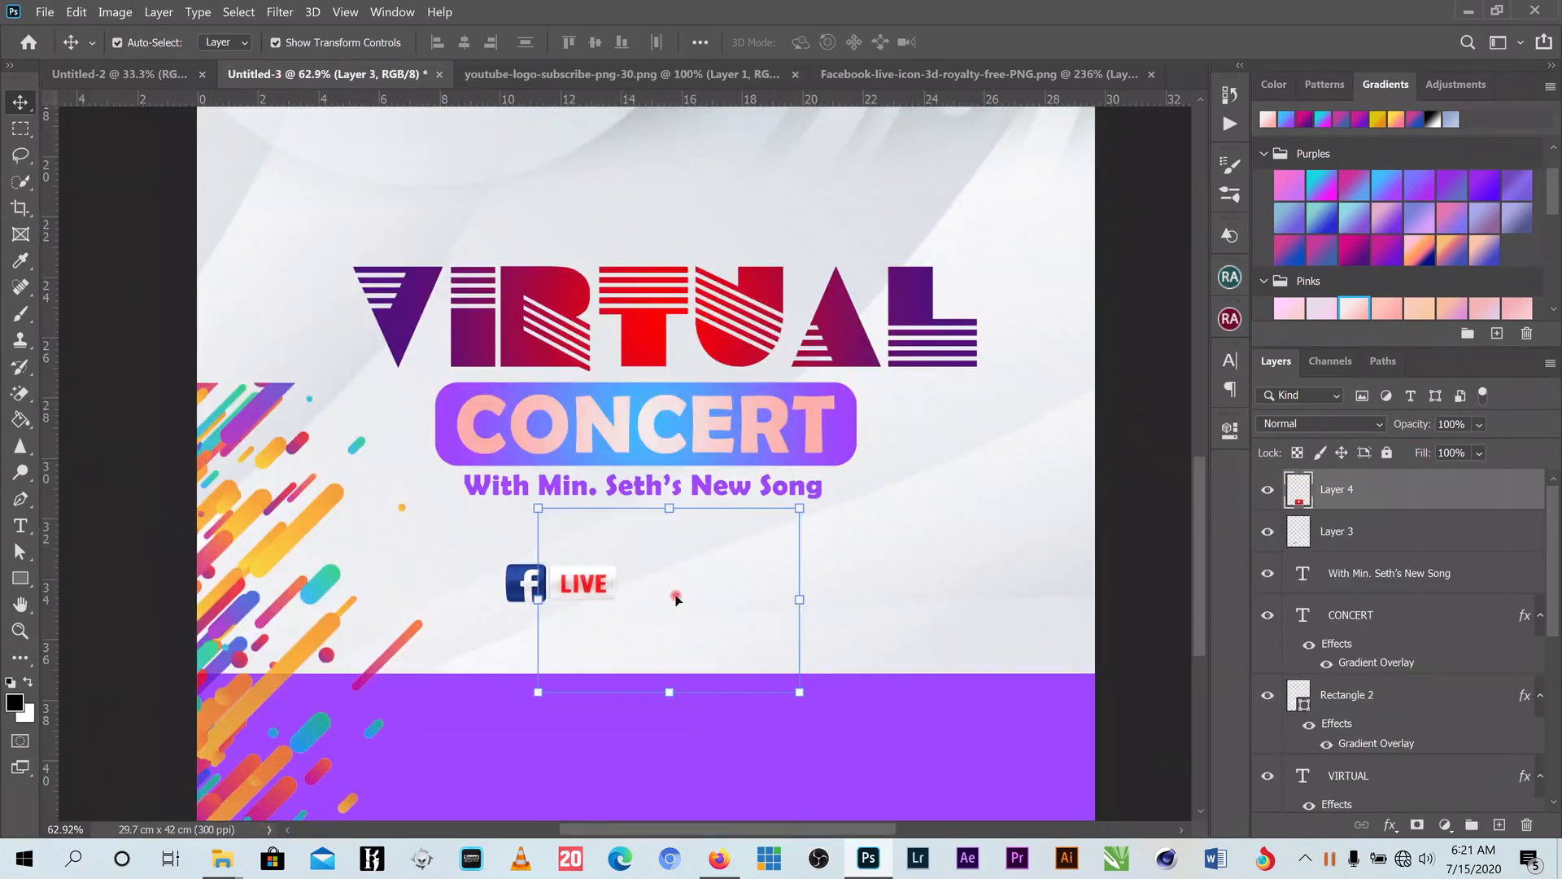
drag(799, 503, 732, 570)
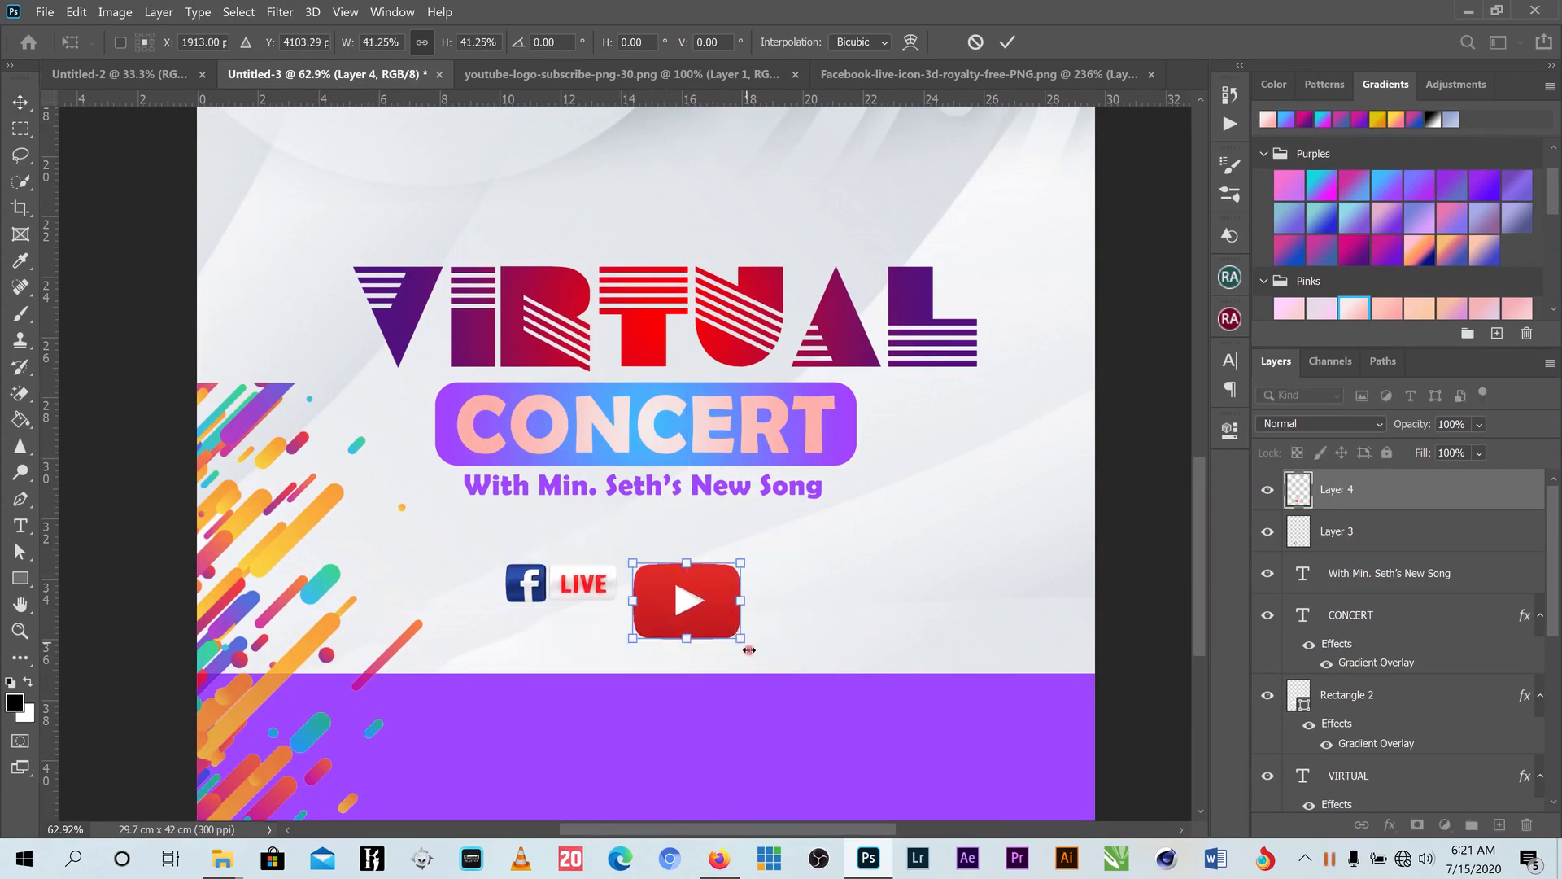
drag(745, 640, 680, 586)
click(1006, 43)
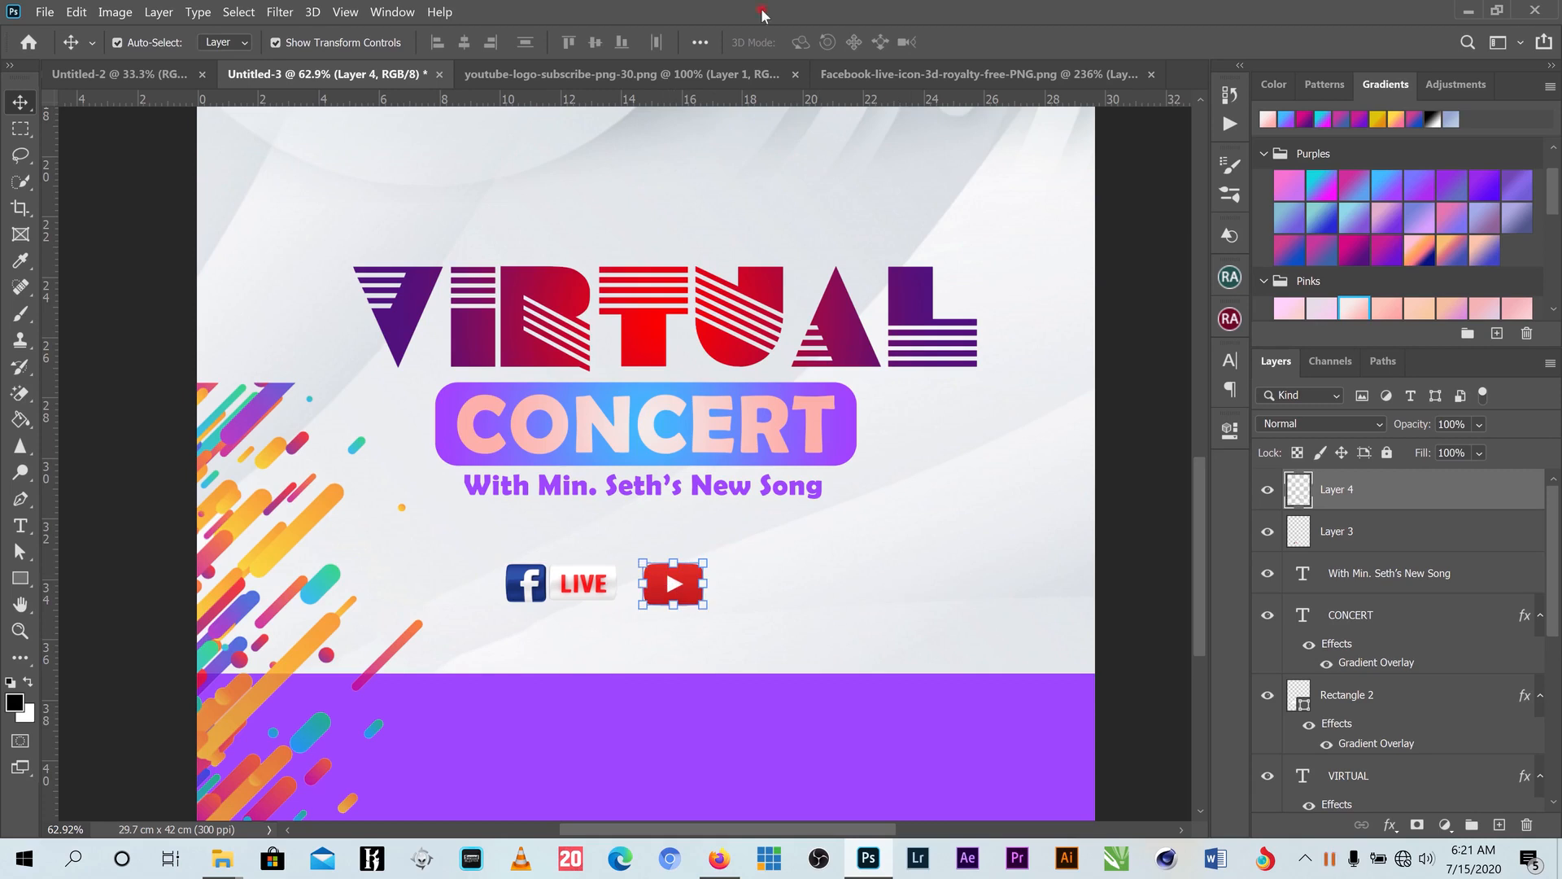
- Close the Facebook Live icon and YouTube logo documents without saving
click(871, 74)
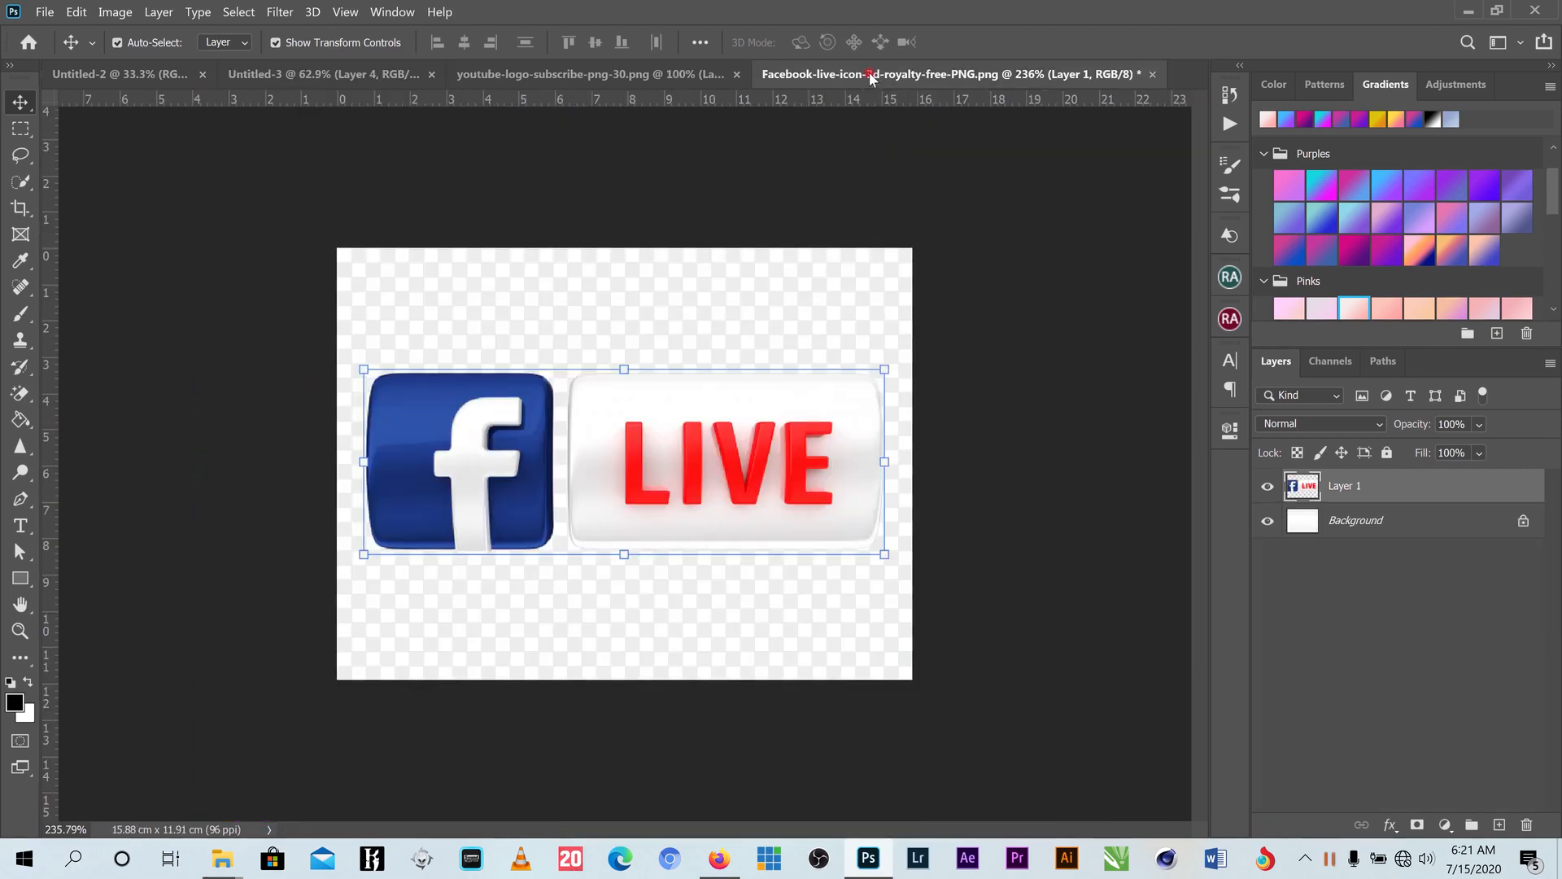
click(1150, 74)
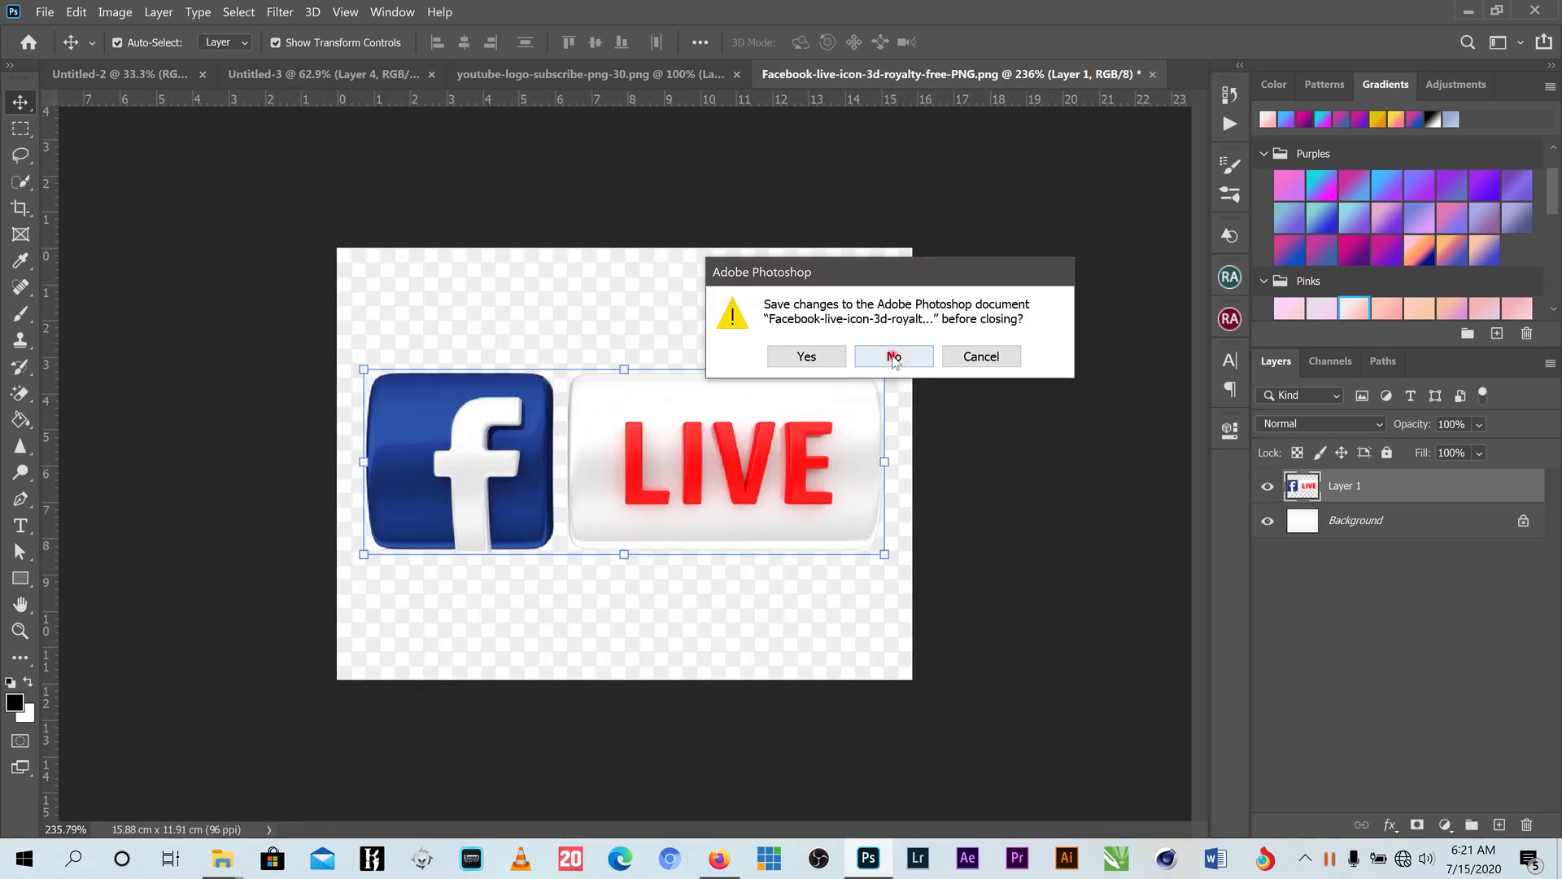
click(893, 355)
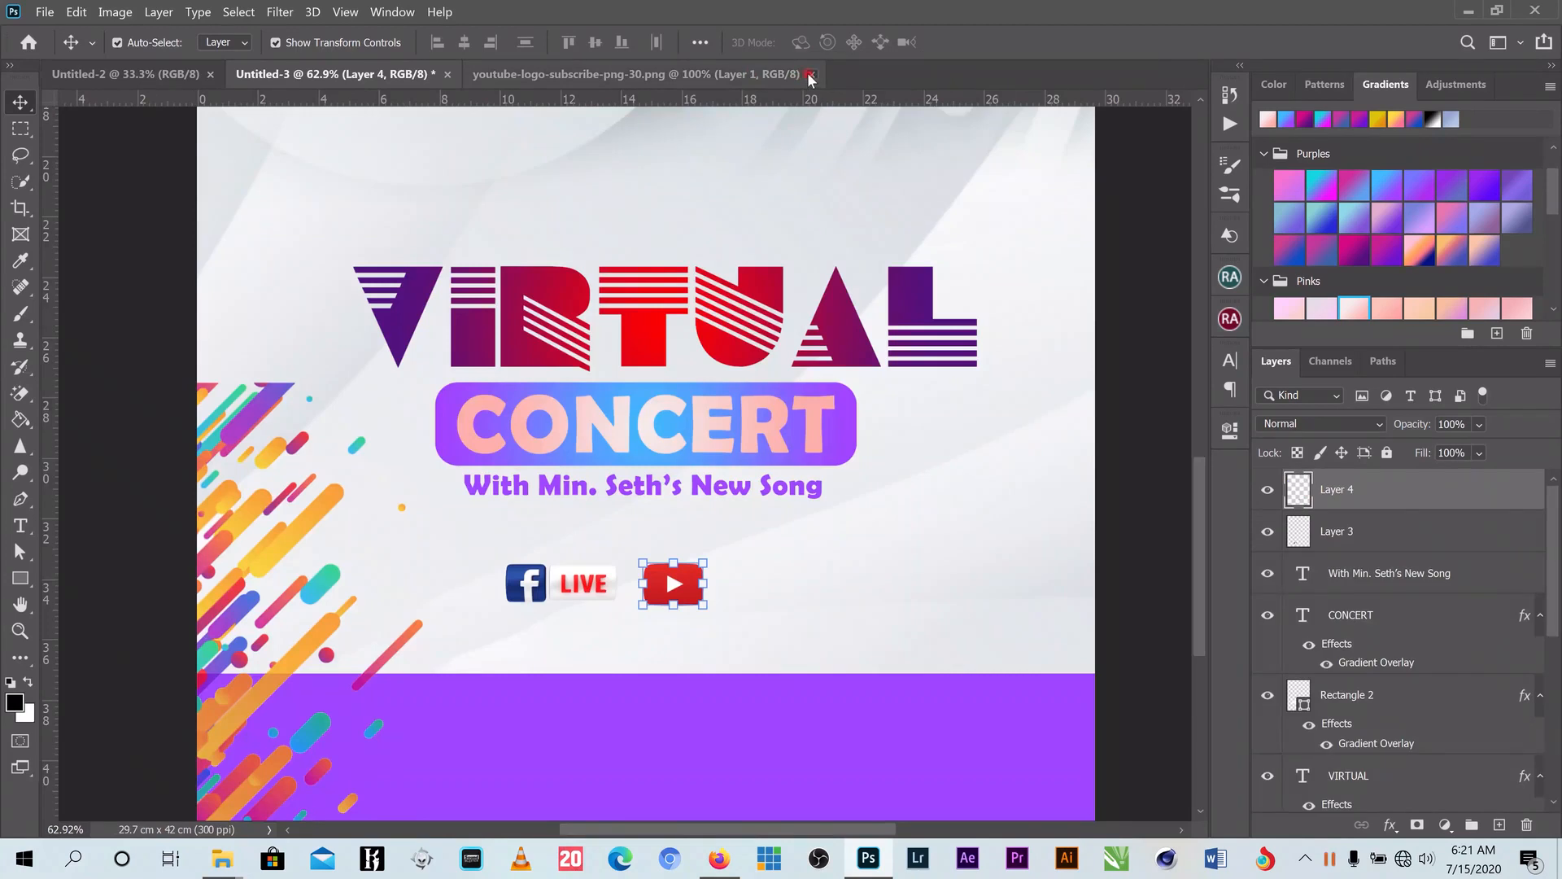
click(810, 75)
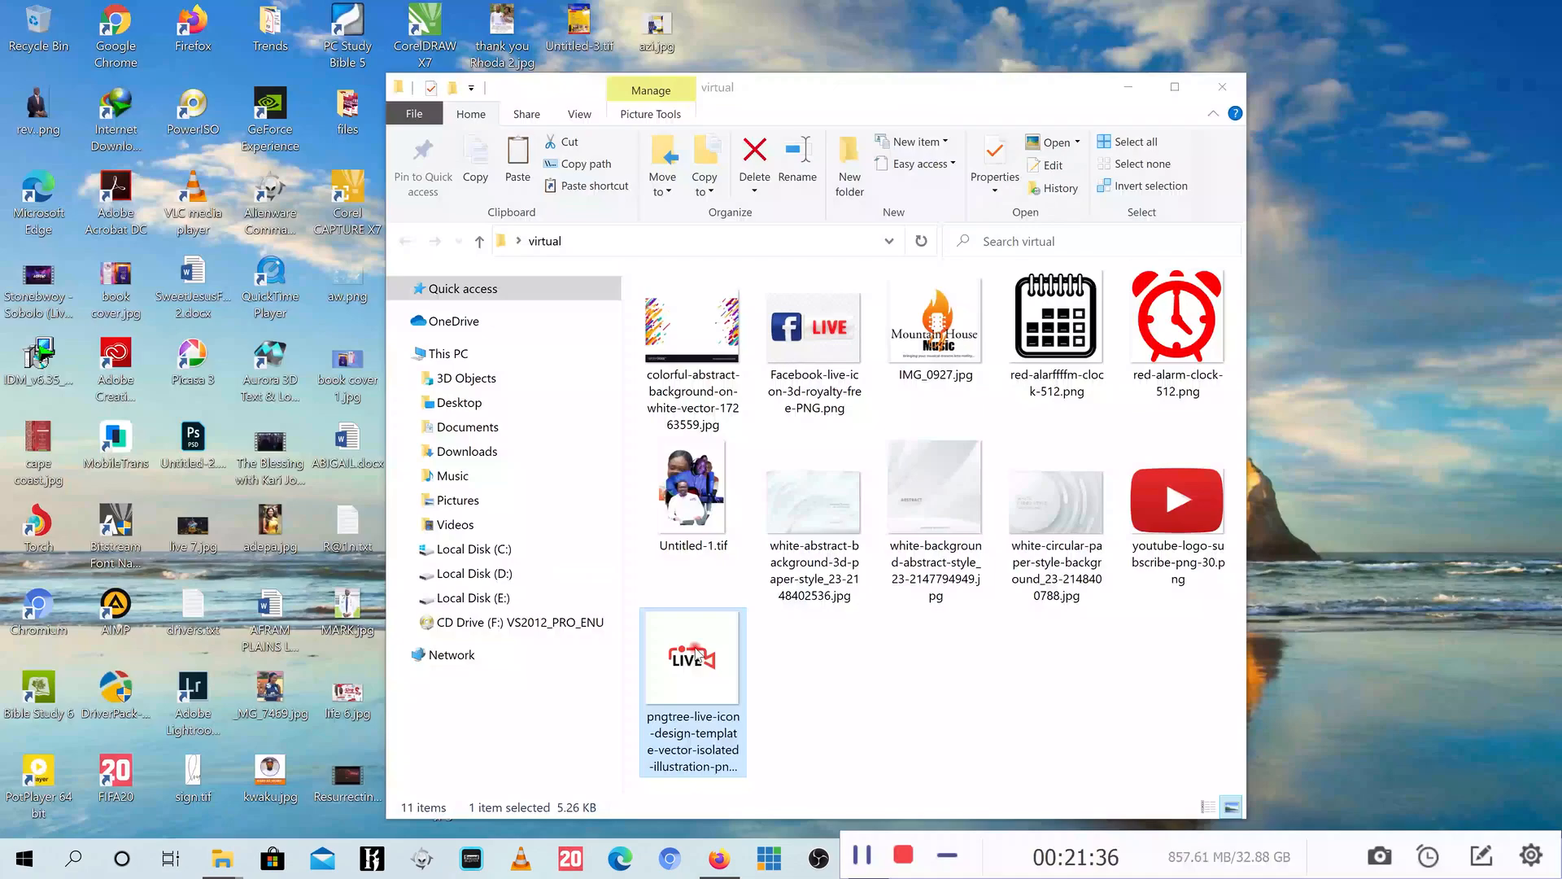
- Place the pngtree LIVE icon, rasterize it, and Magic Erase its white background
drag(700, 692, 798, 661)
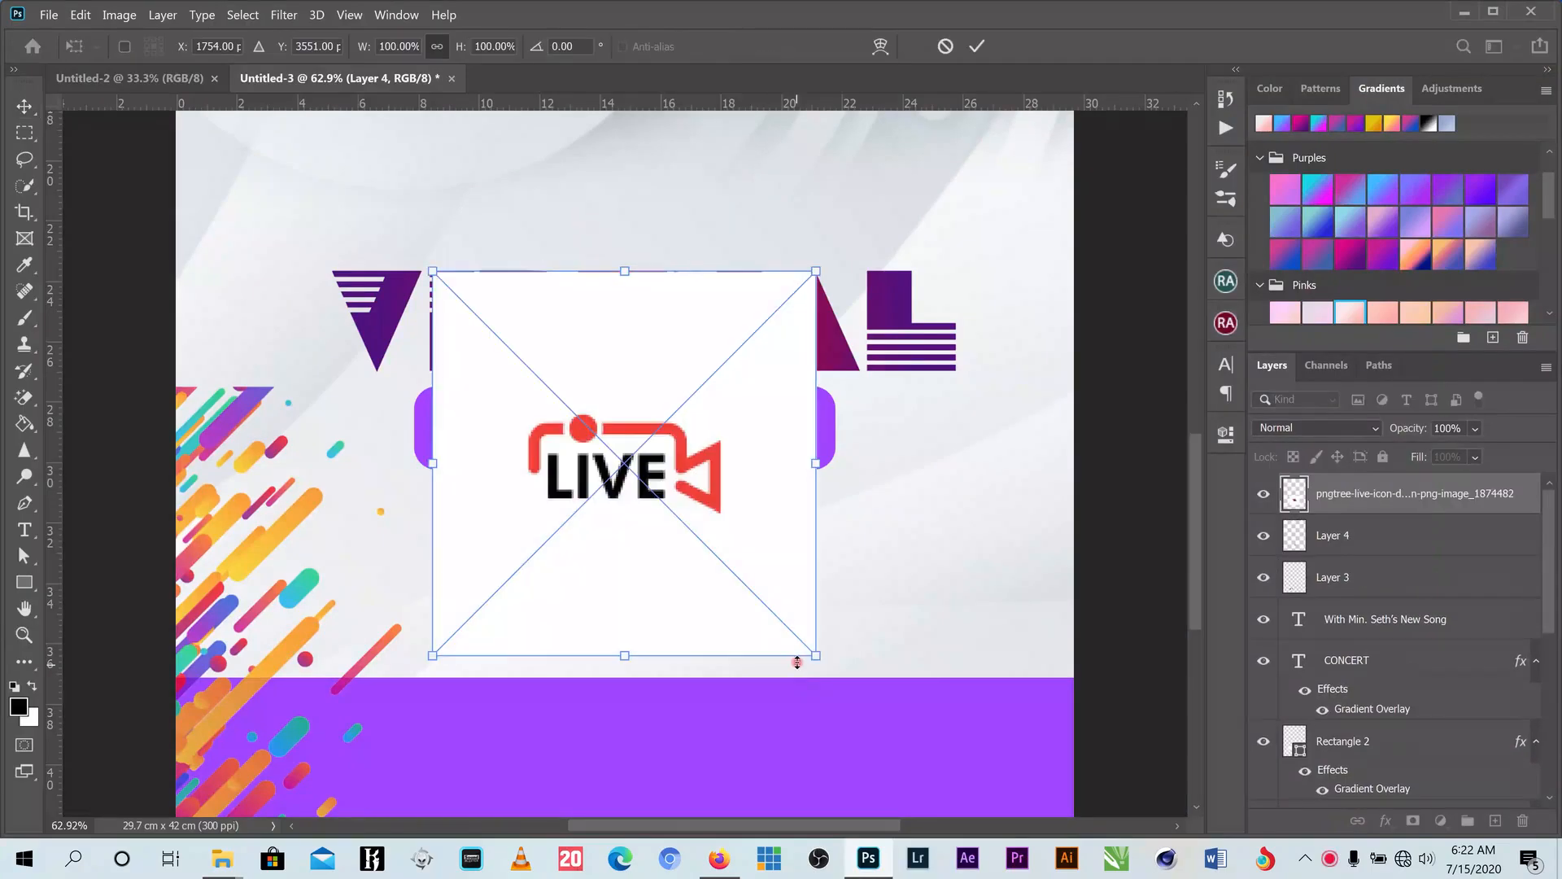
click(977, 47)
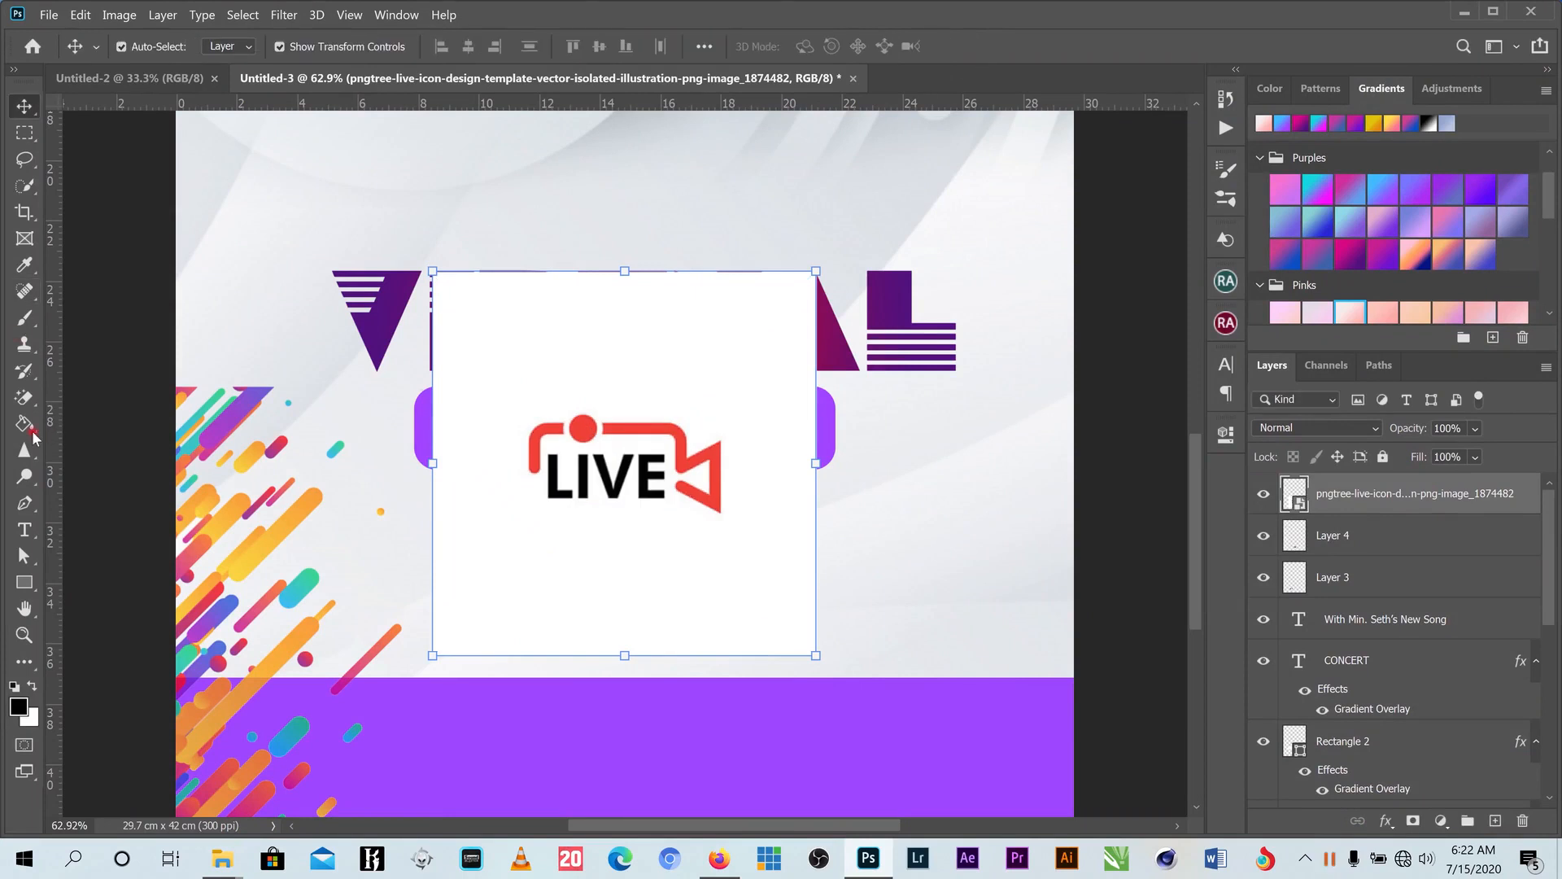
click(26, 397)
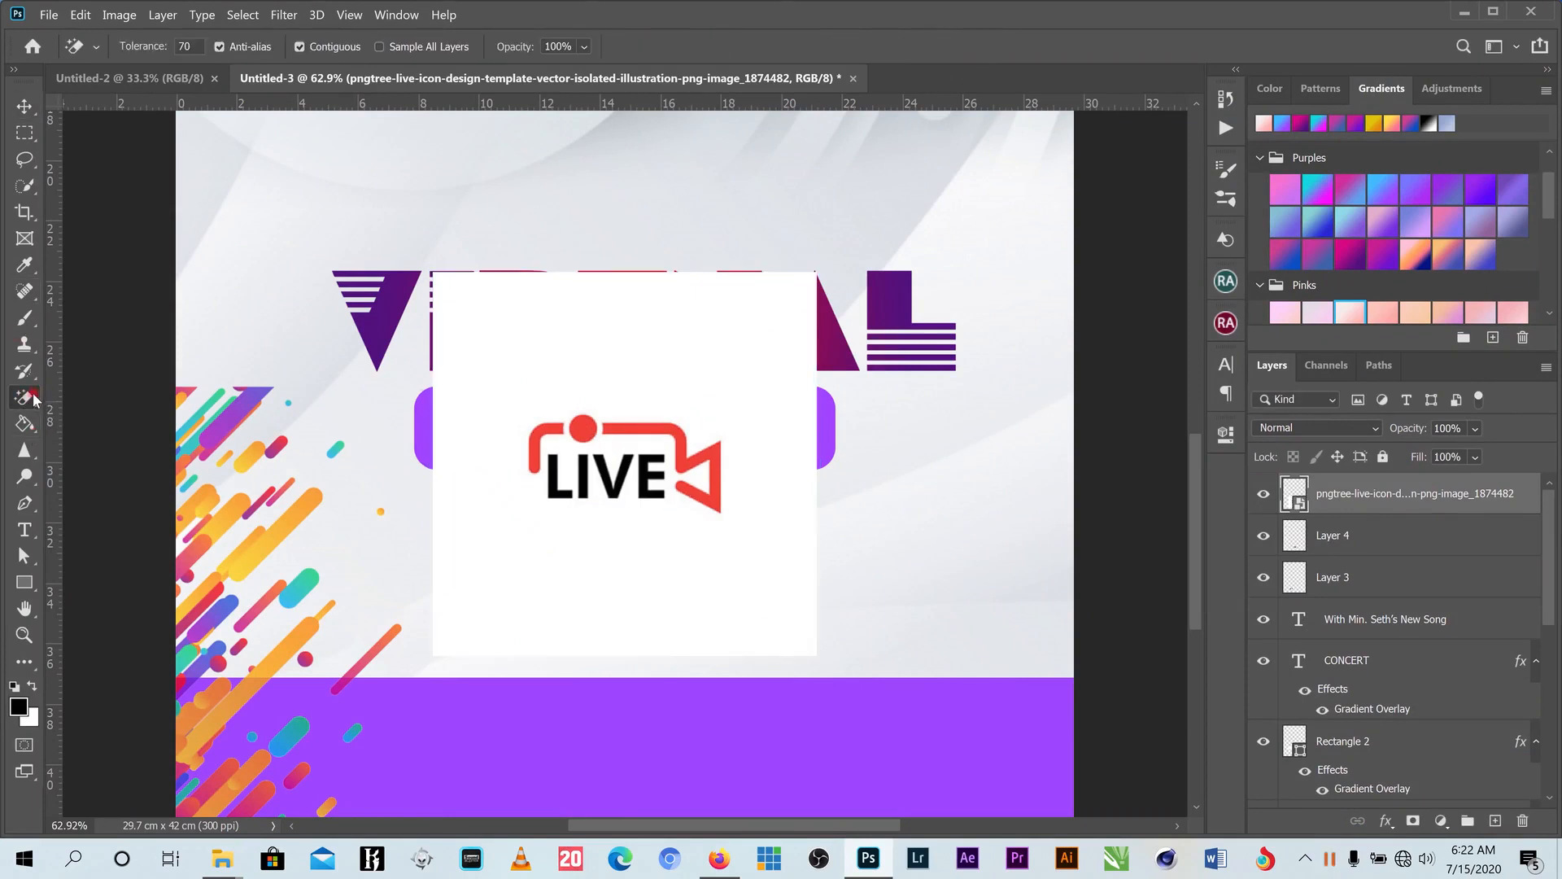
click(24, 105)
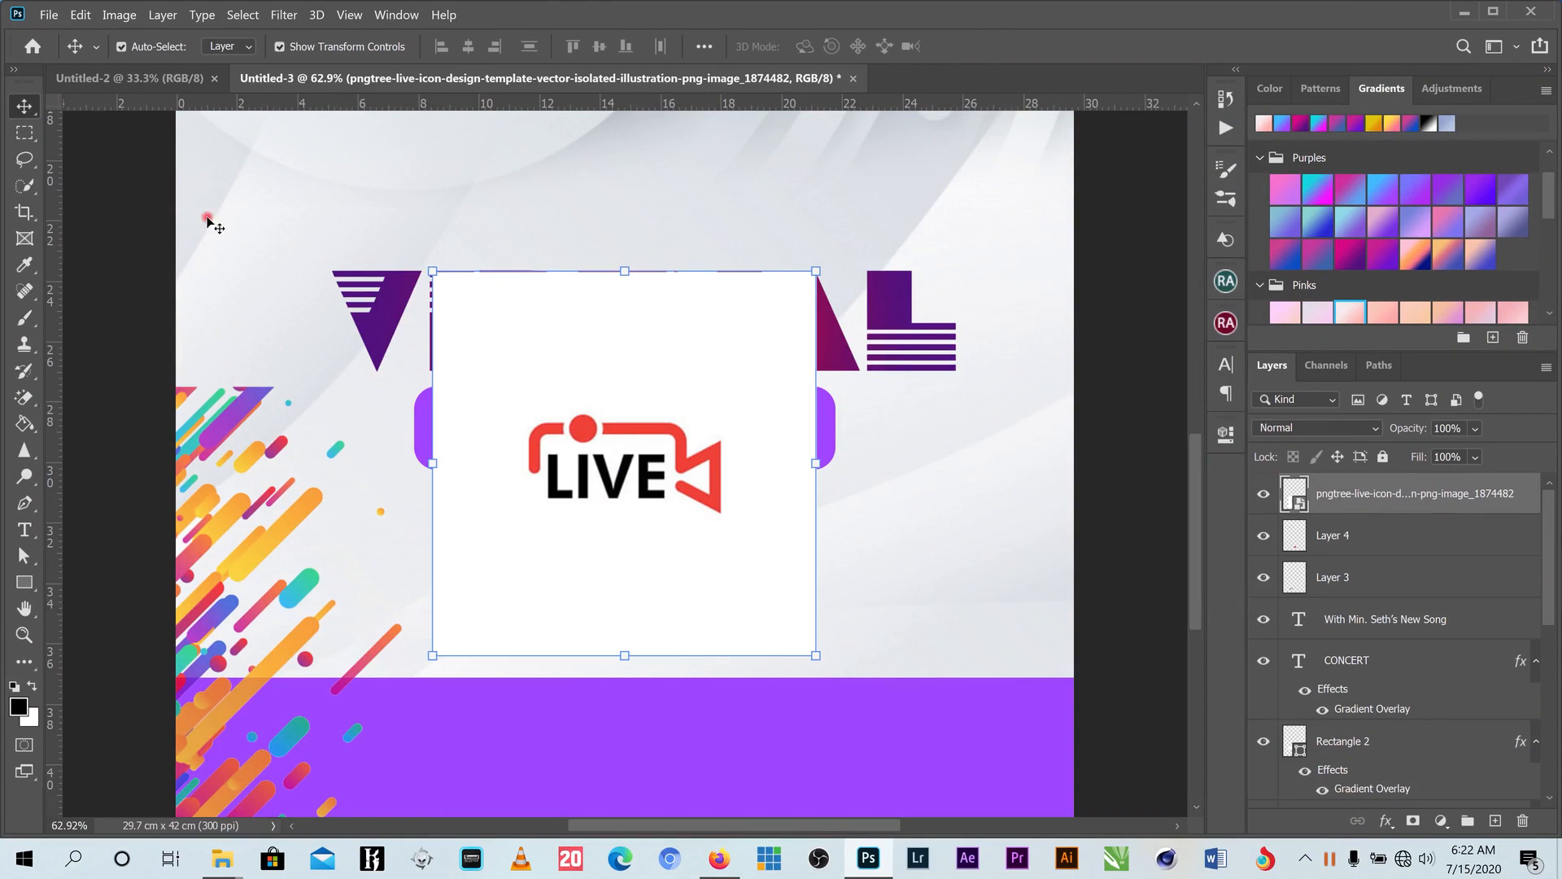
right_click(1361, 483)
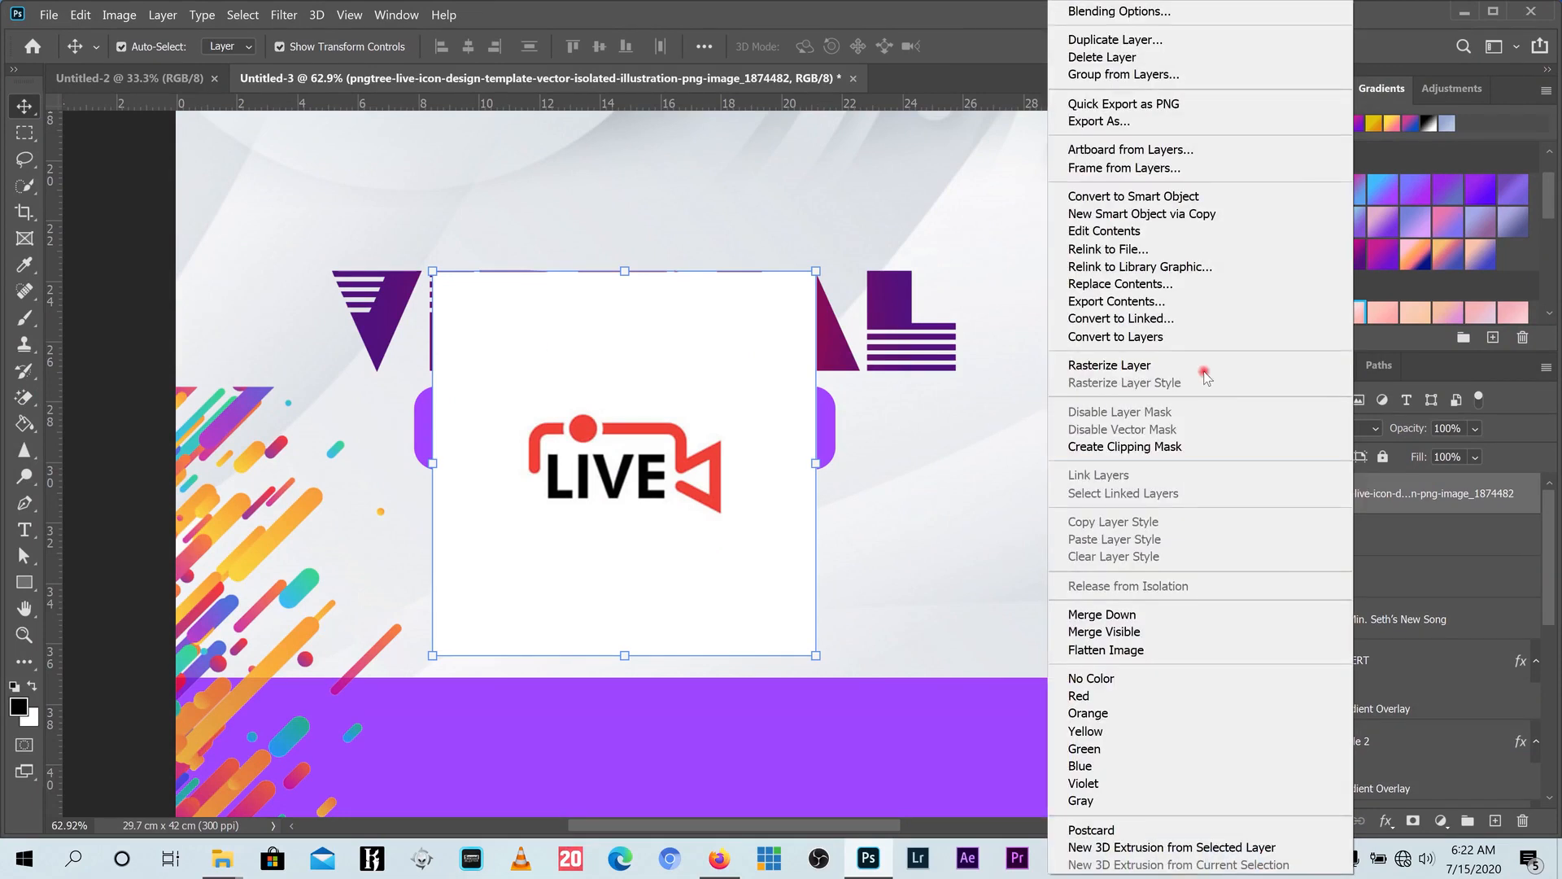
click(1189, 365)
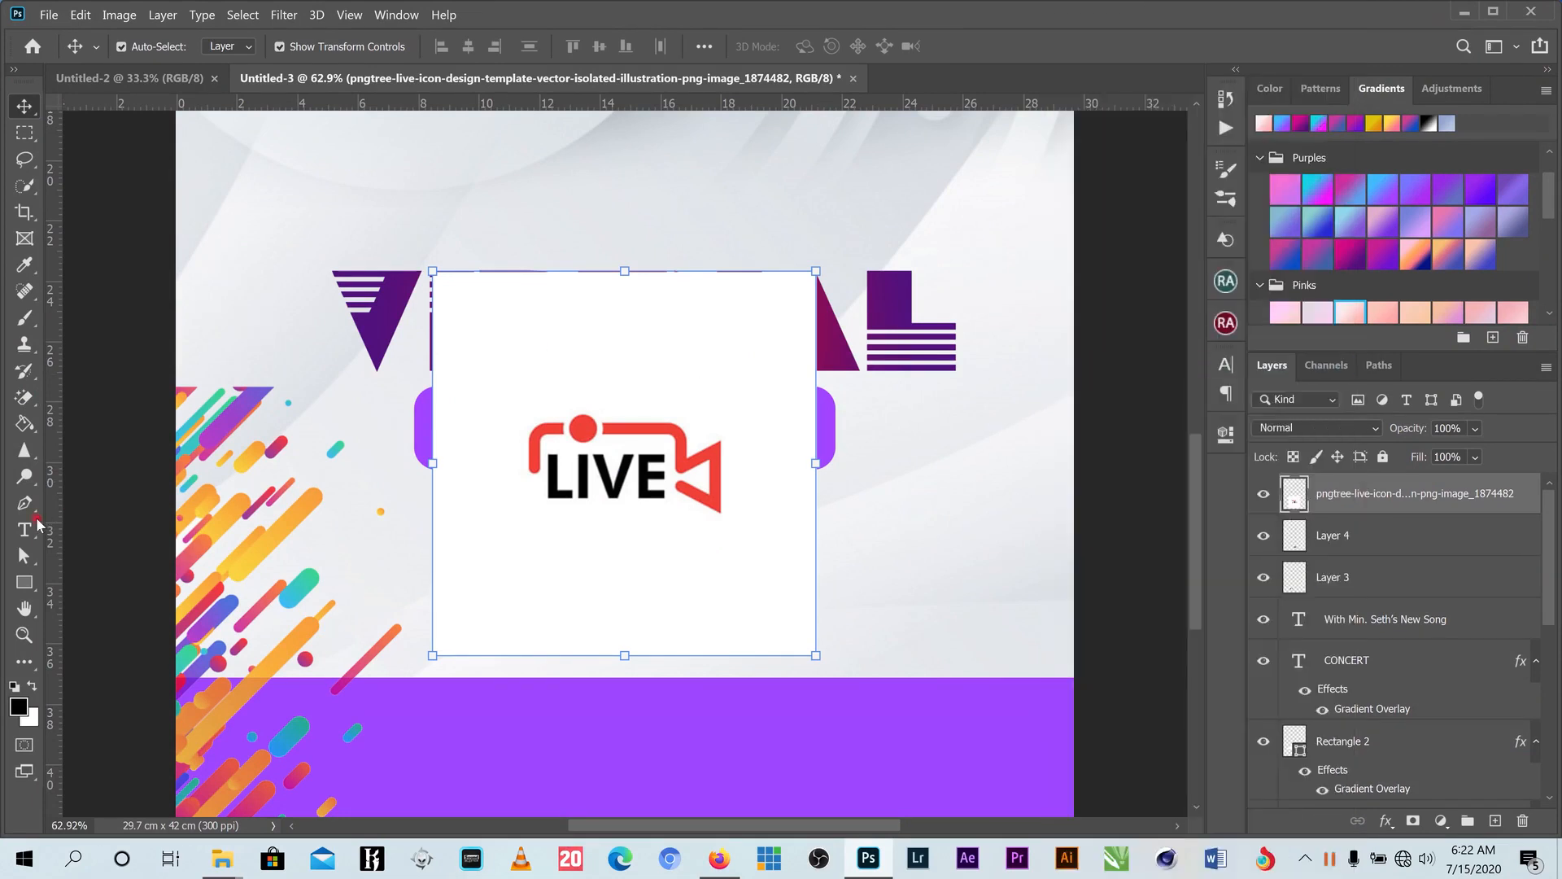
click(24, 397)
click(580, 368)
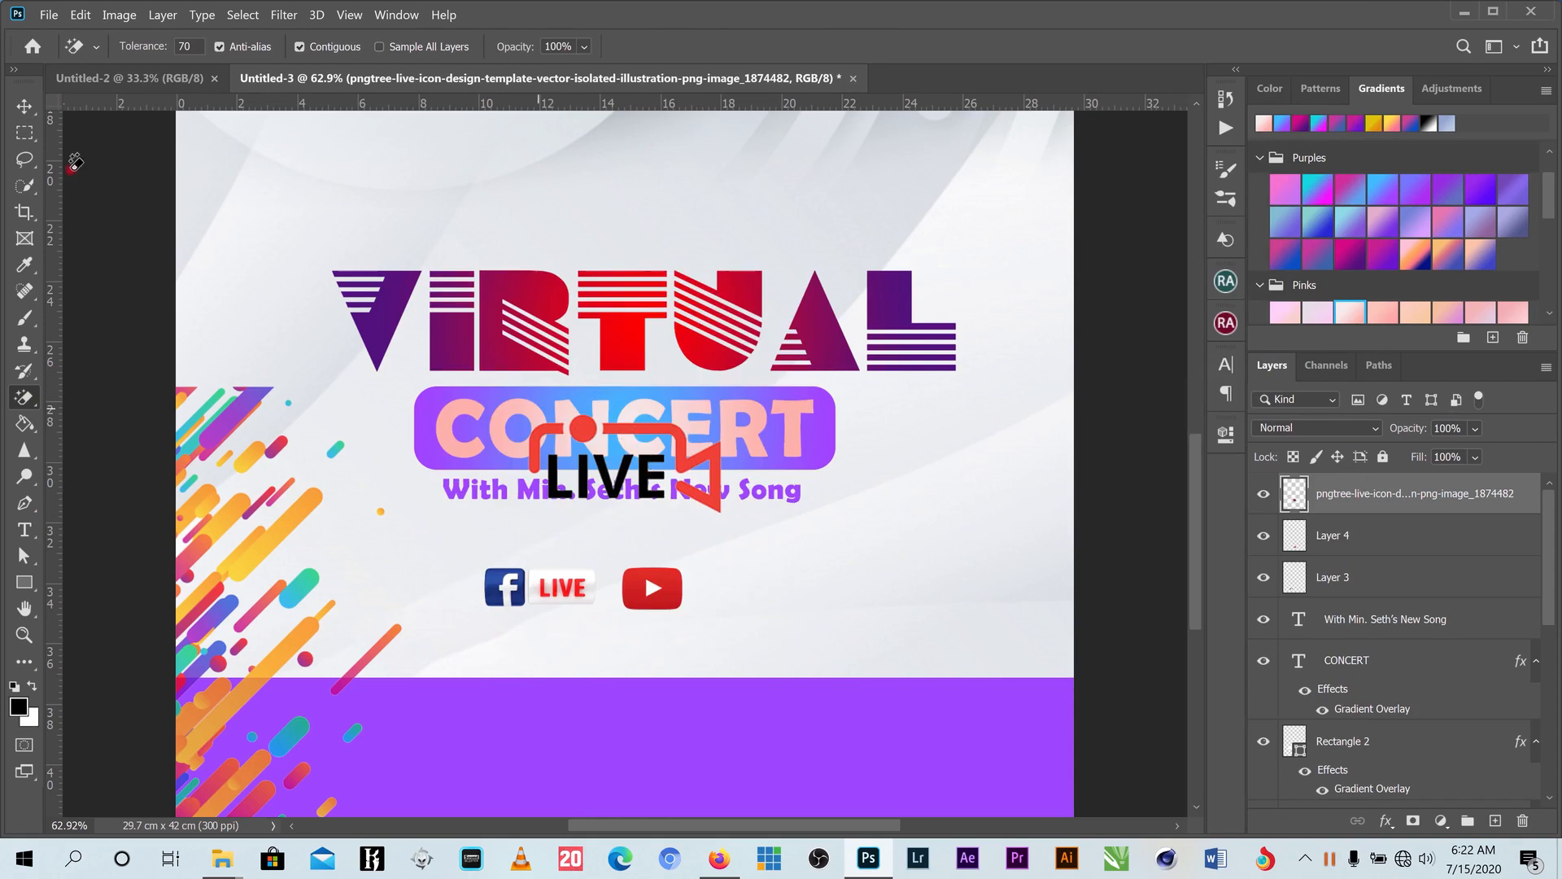
- Move the LIVE icon down toward the social icons and shrink it
key(v)
drag(648, 488, 635, 590)
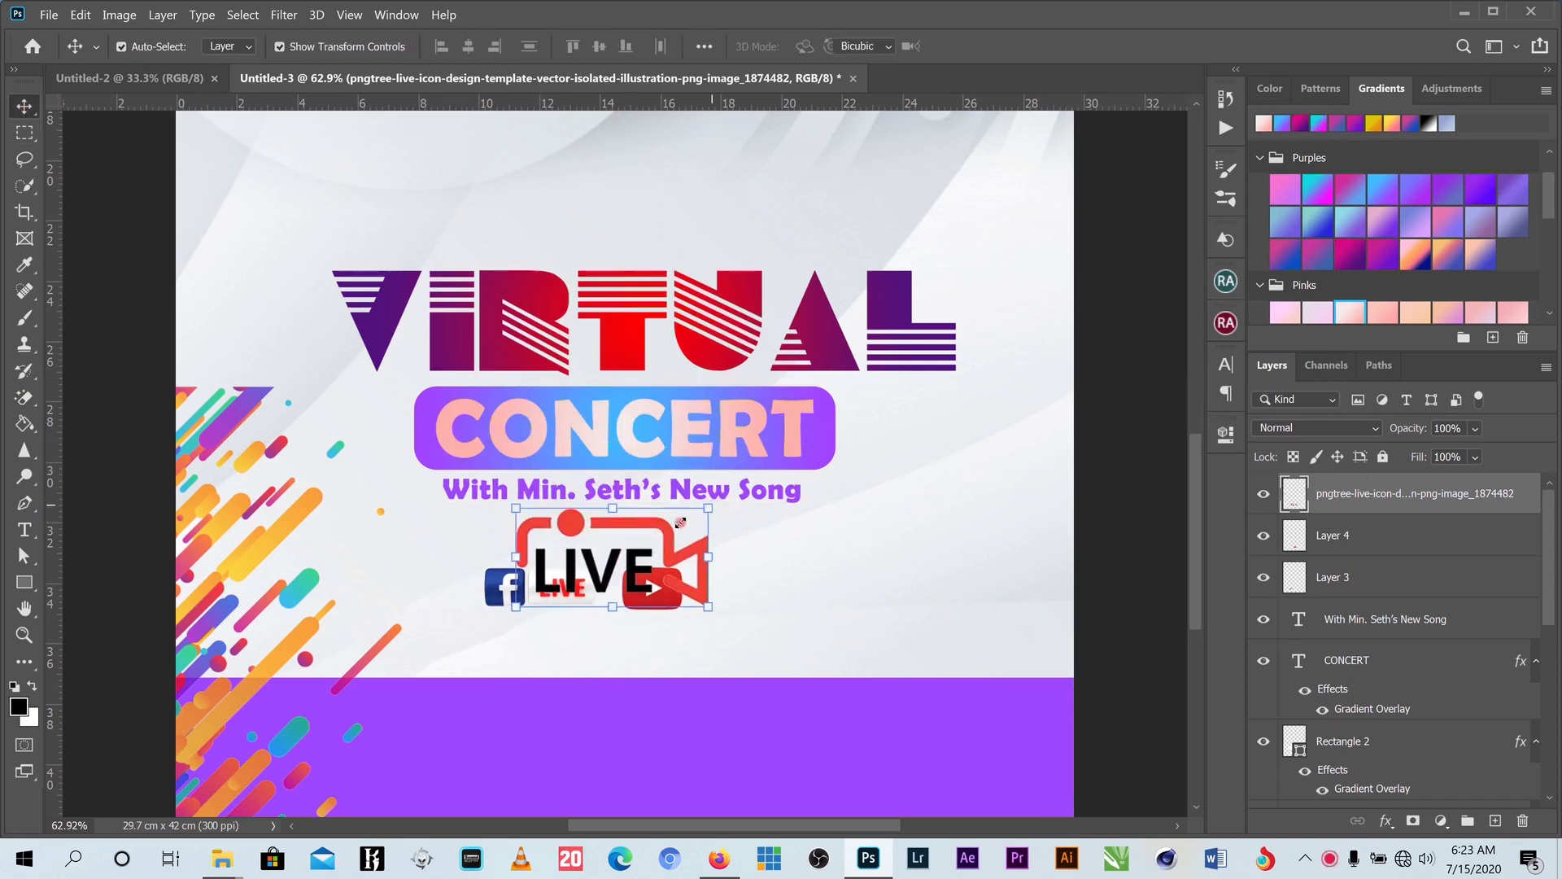
drag(680, 522, 603, 537)
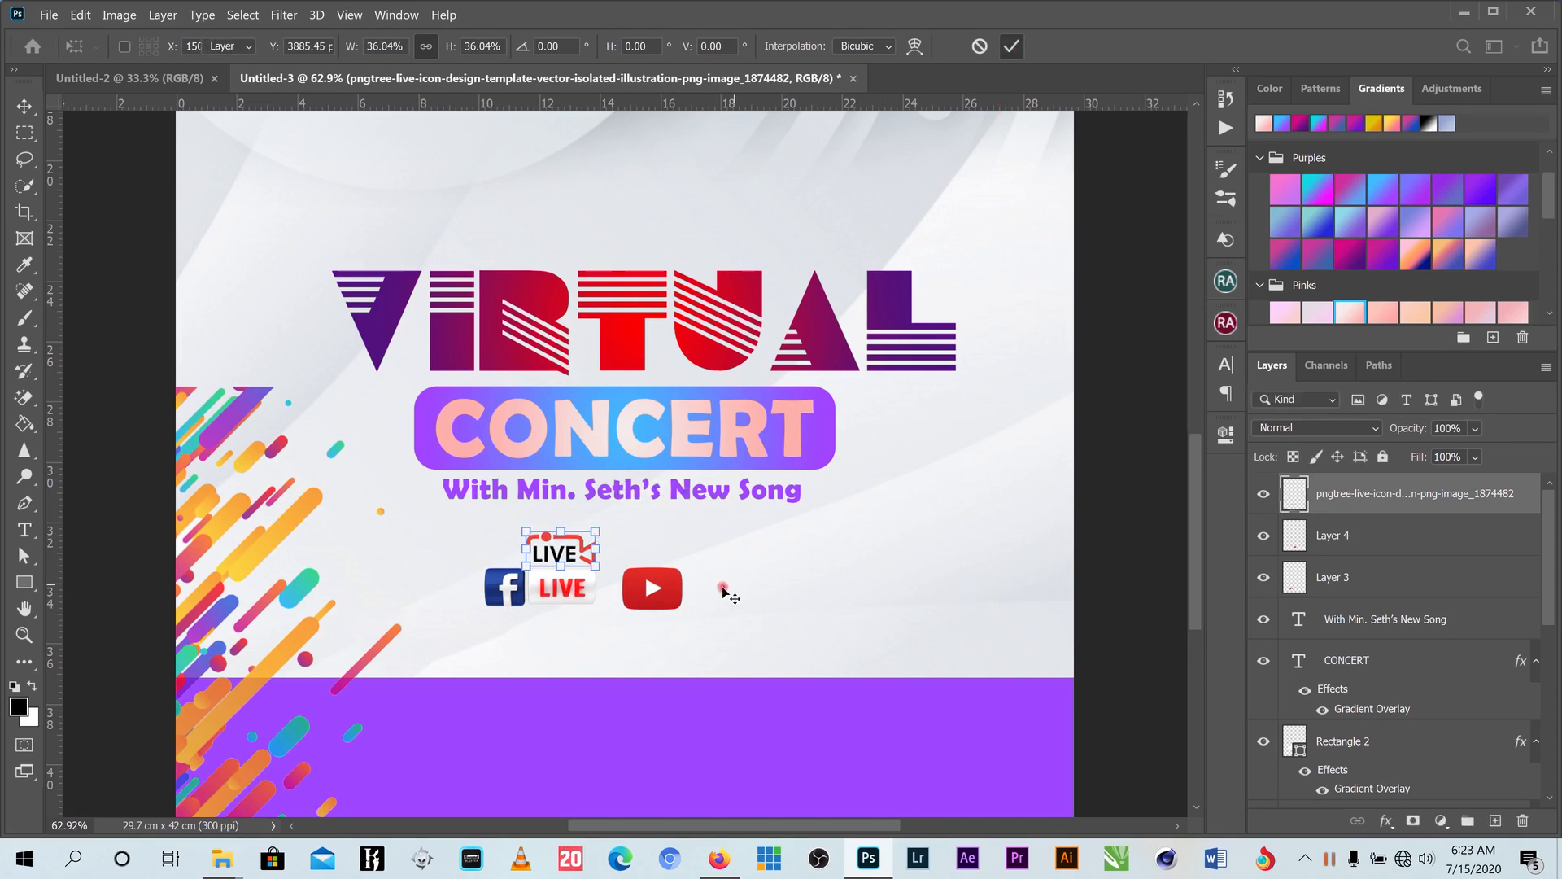
- Enlarge the Facebook LIVE and YouTube icons to about 120%, then centre the LIVE icon above them
drag(723, 588, 482, 608)
drag(684, 611, 716, 637)
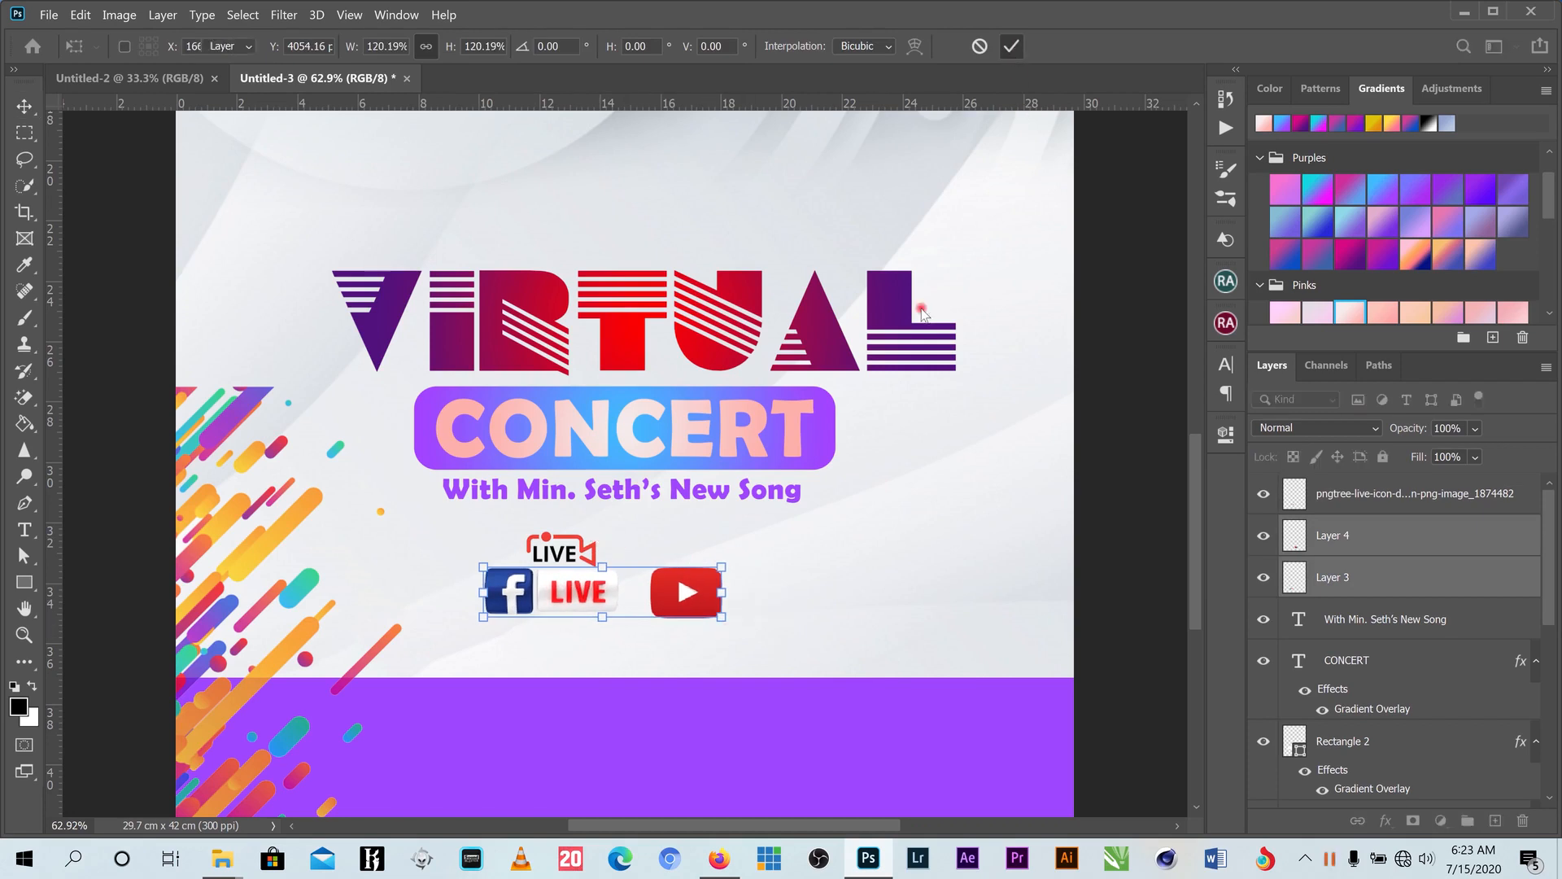
key(Return)
mouse_move(575, 532)
mouse_down()
mouse_move(606, 539)
mouse_move(569, 545)
mouse_move(618, 534)
mouse_move(595, 536)
mouse_up()
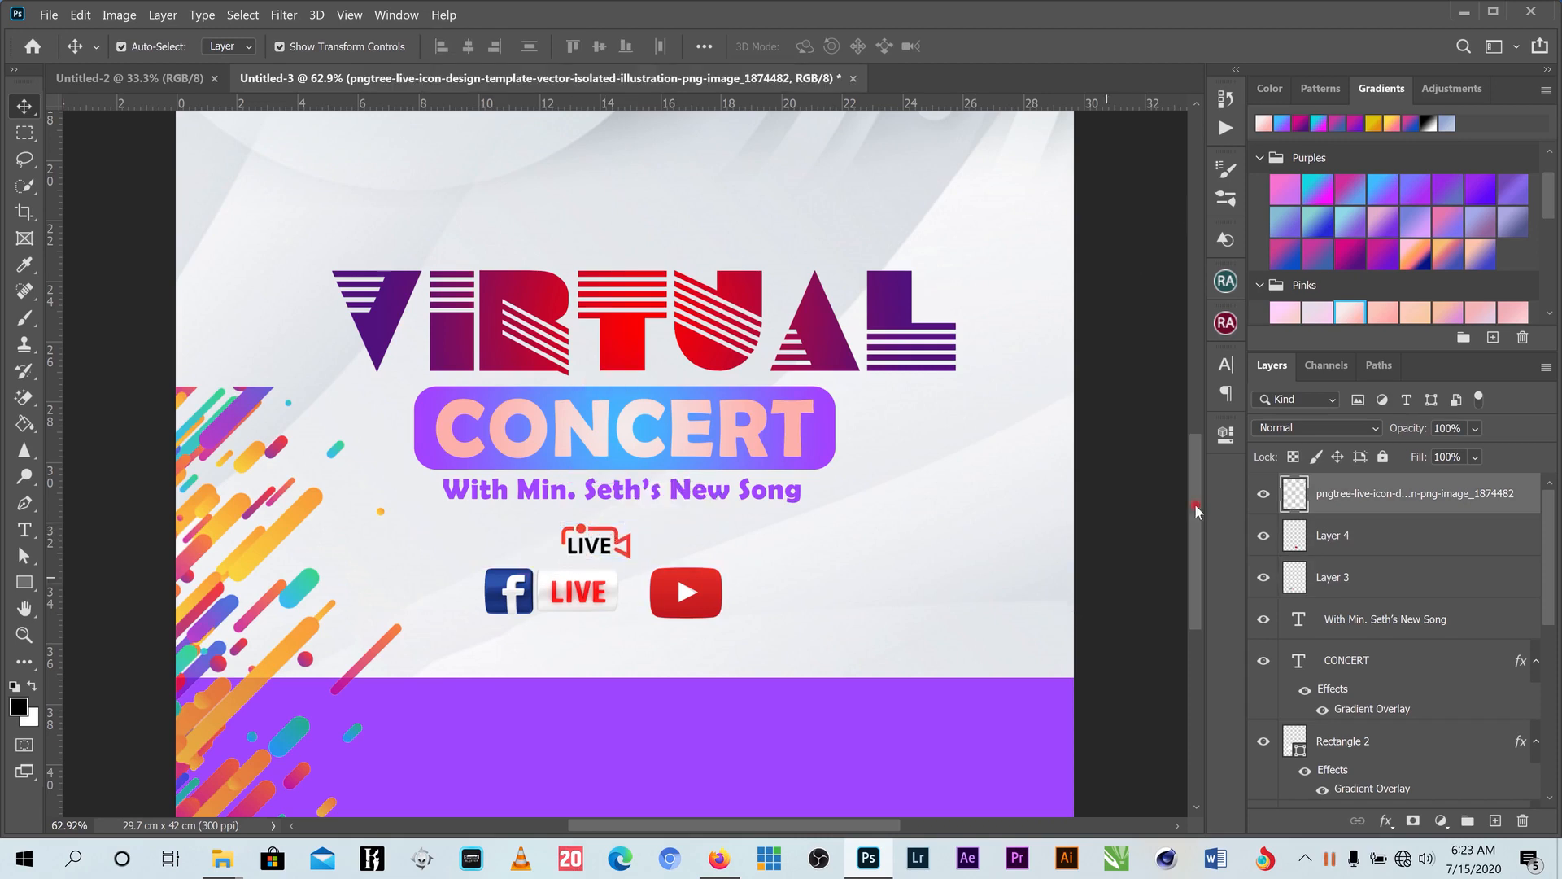
drag(1199, 483, 1193, 521)
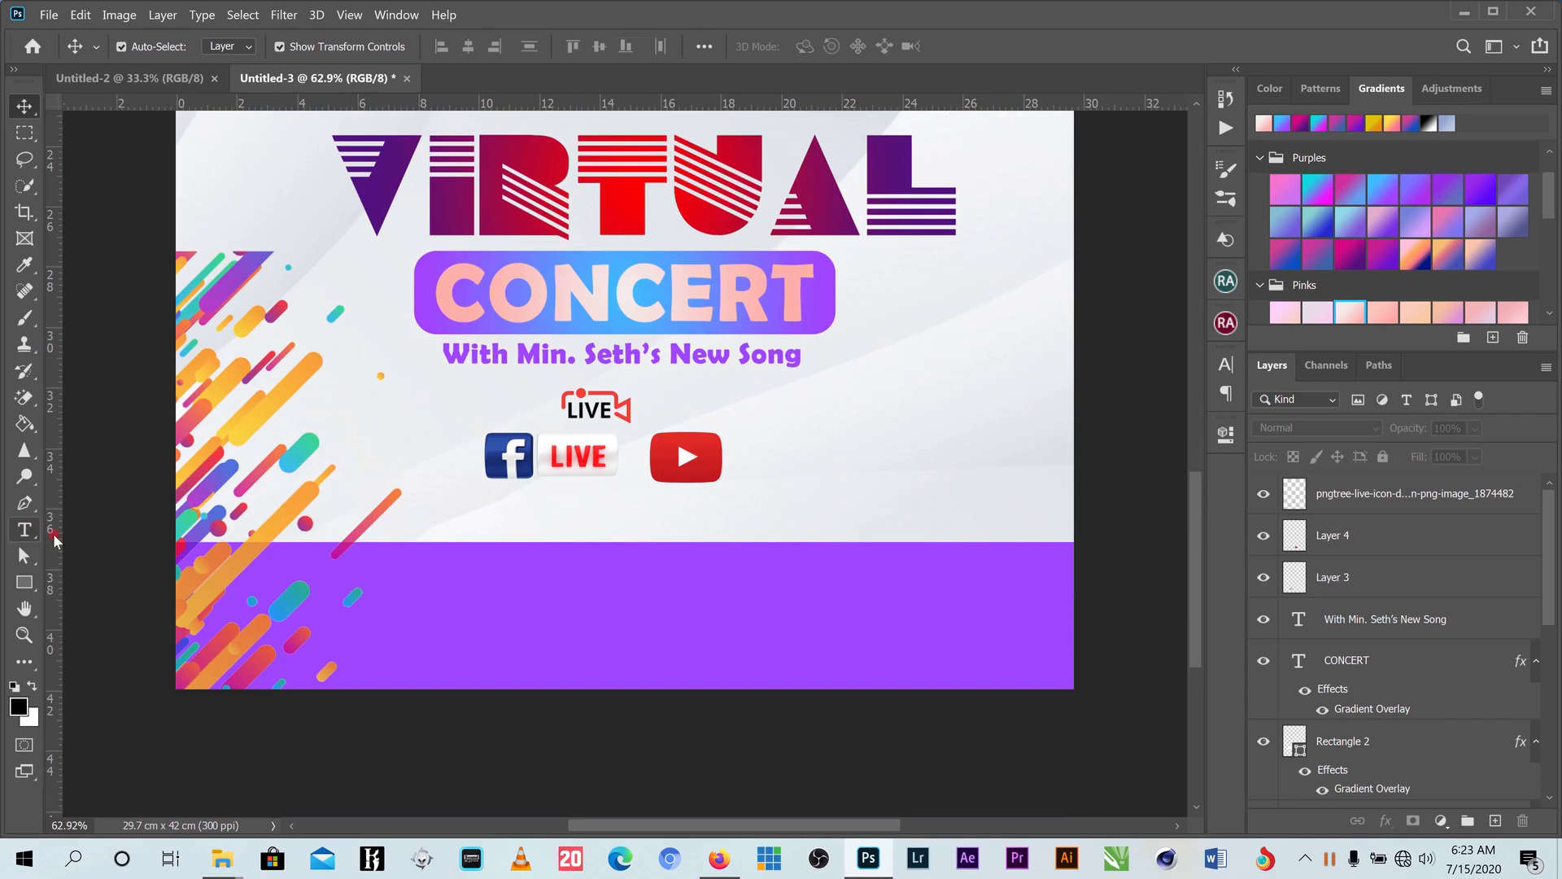
- Start a new text layer below the social icons and type the letter 'w'
click(24, 529)
click(495, 523)
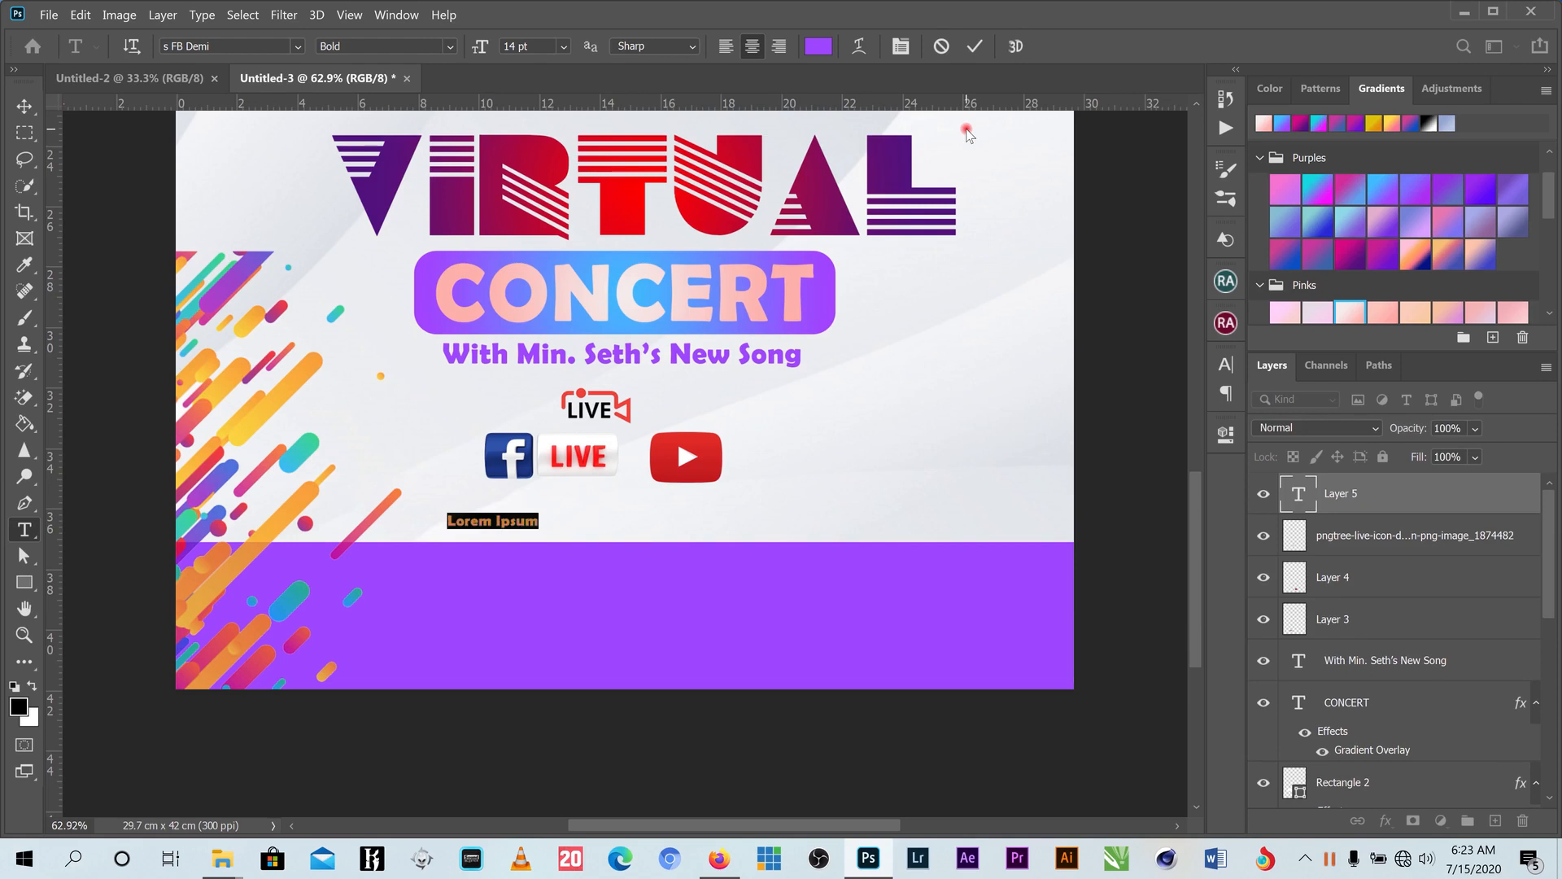
text(w)
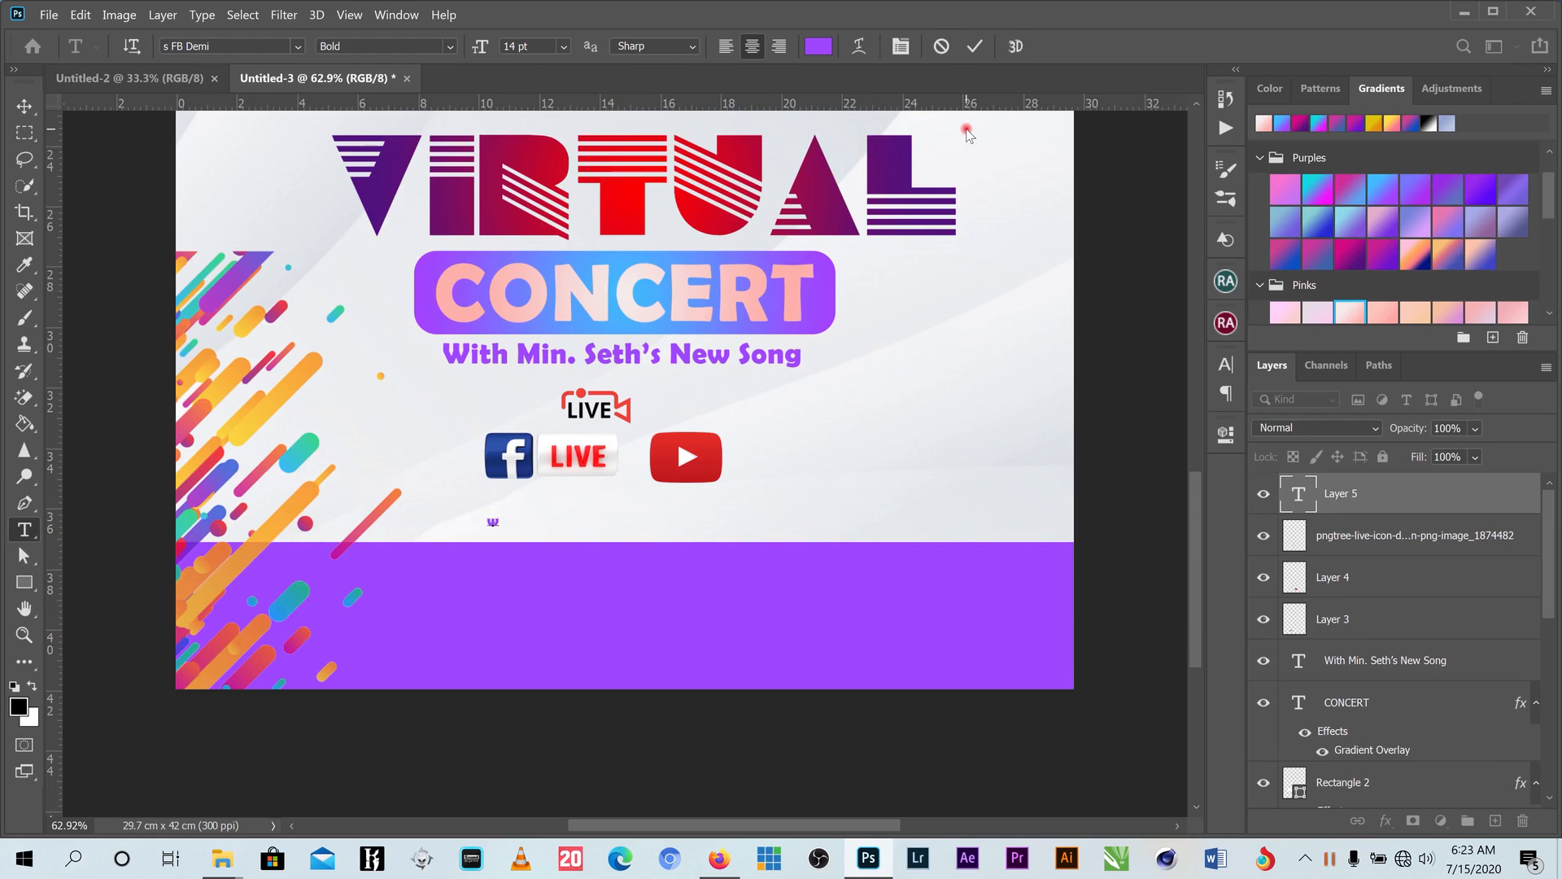
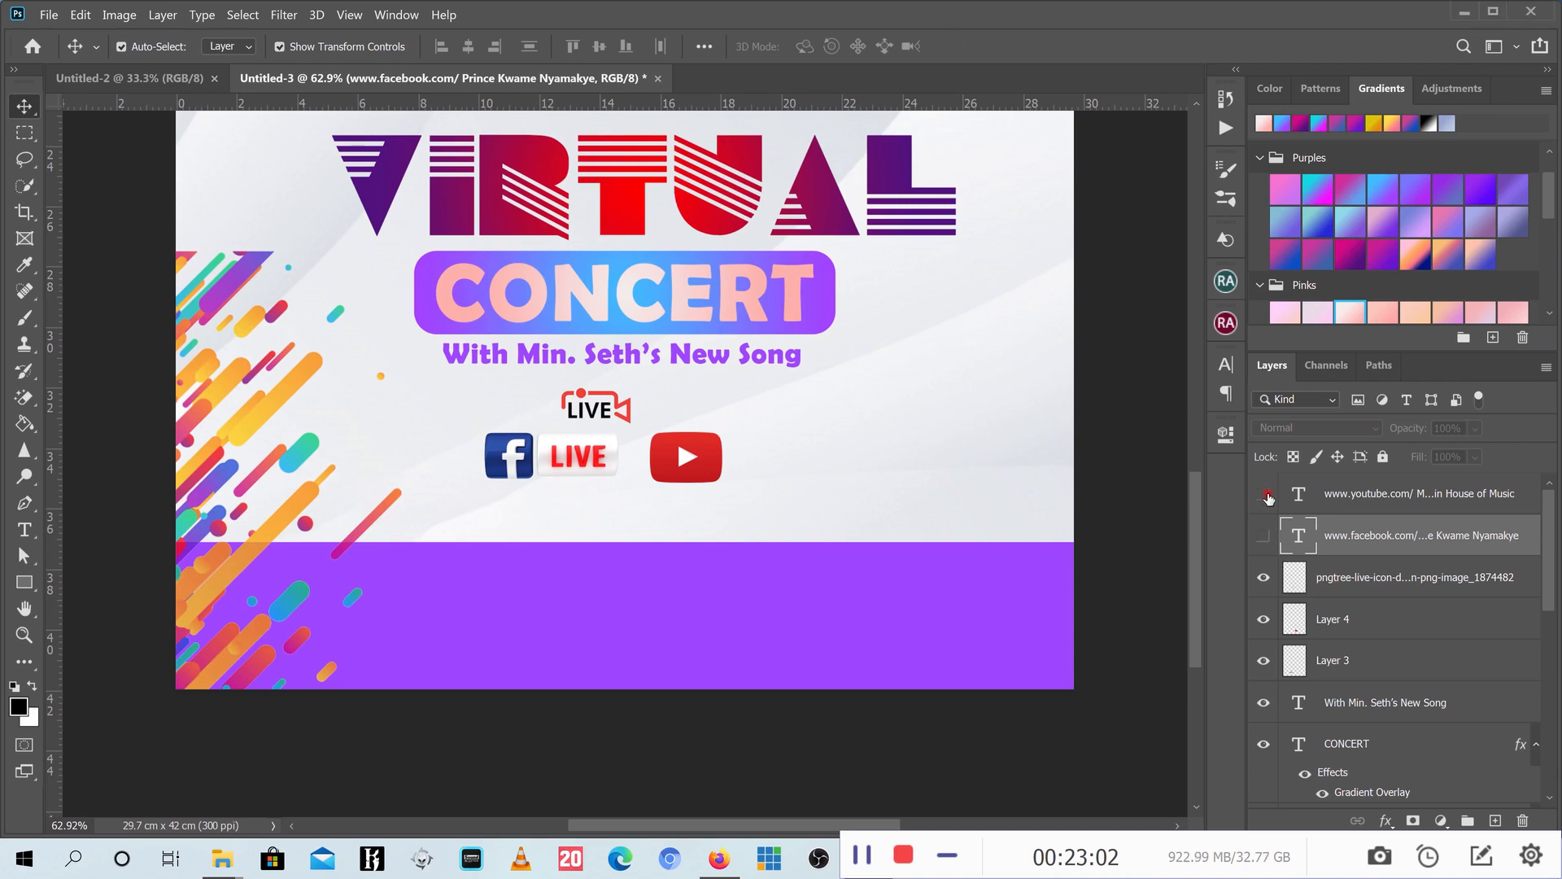
- Show the facebook and youtube link captions, right-align the facebook caption and move it toward the youtube one
click(1265, 539)
click(1264, 540)
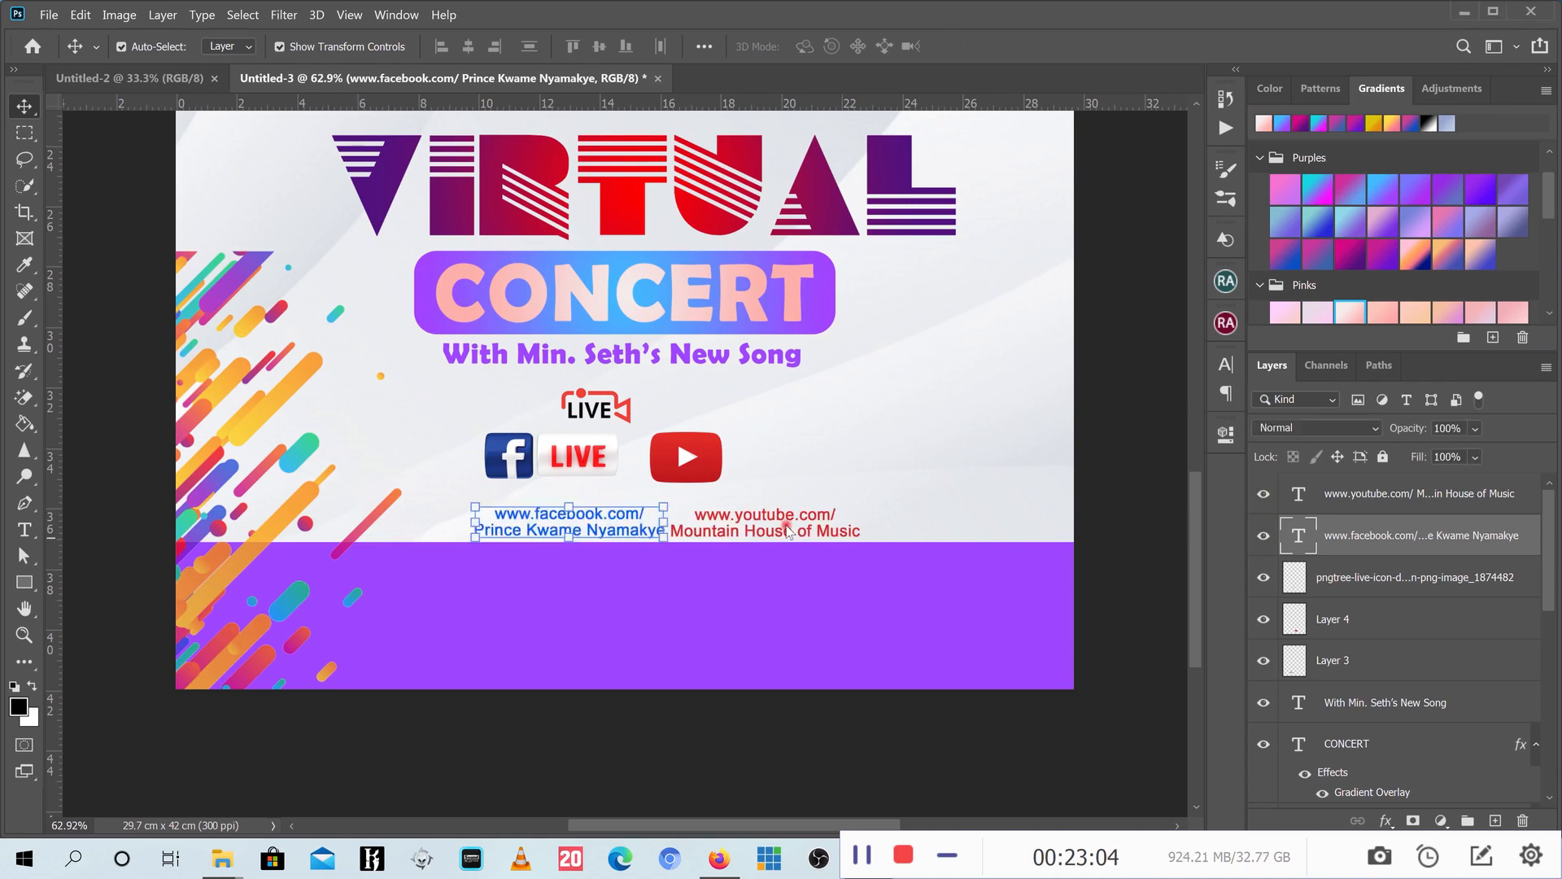
drag(588, 525, 569, 522)
click(1227, 371)
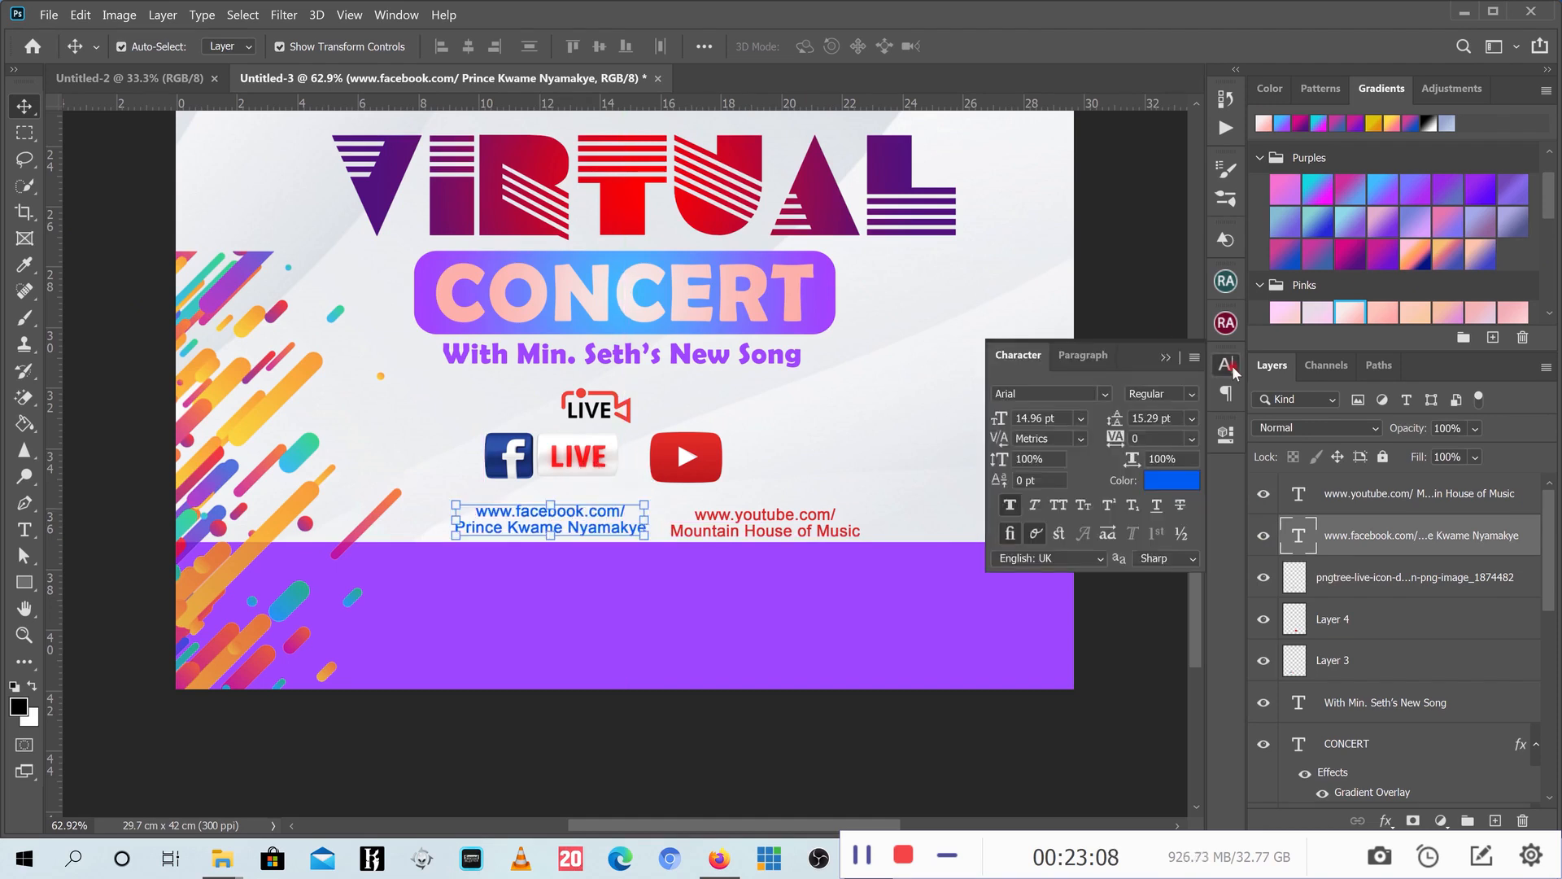
click(1091, 356)
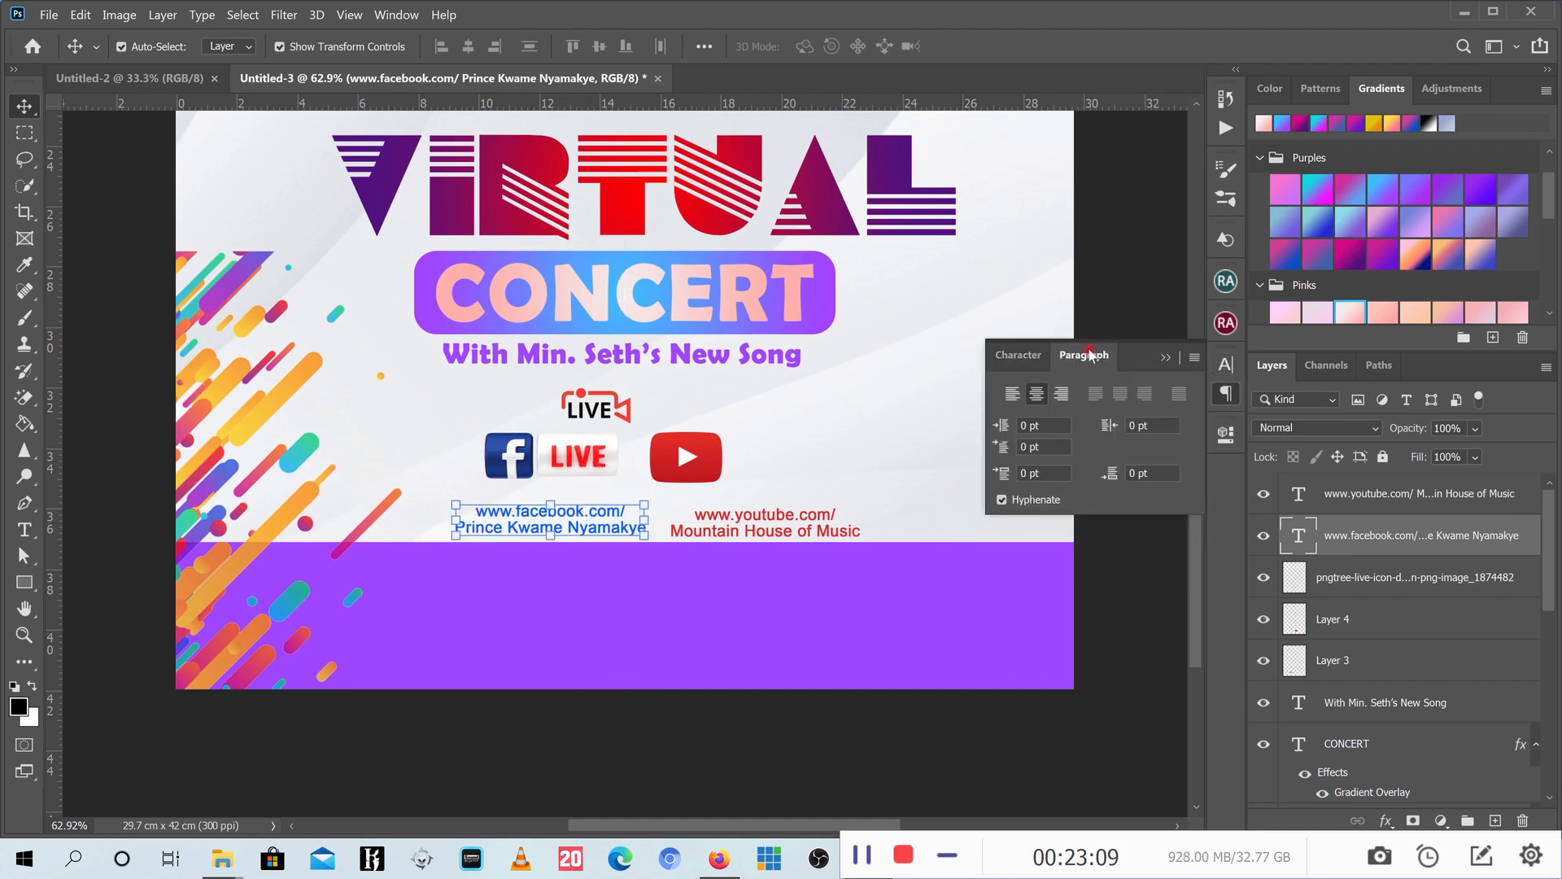
click(1062, 397)
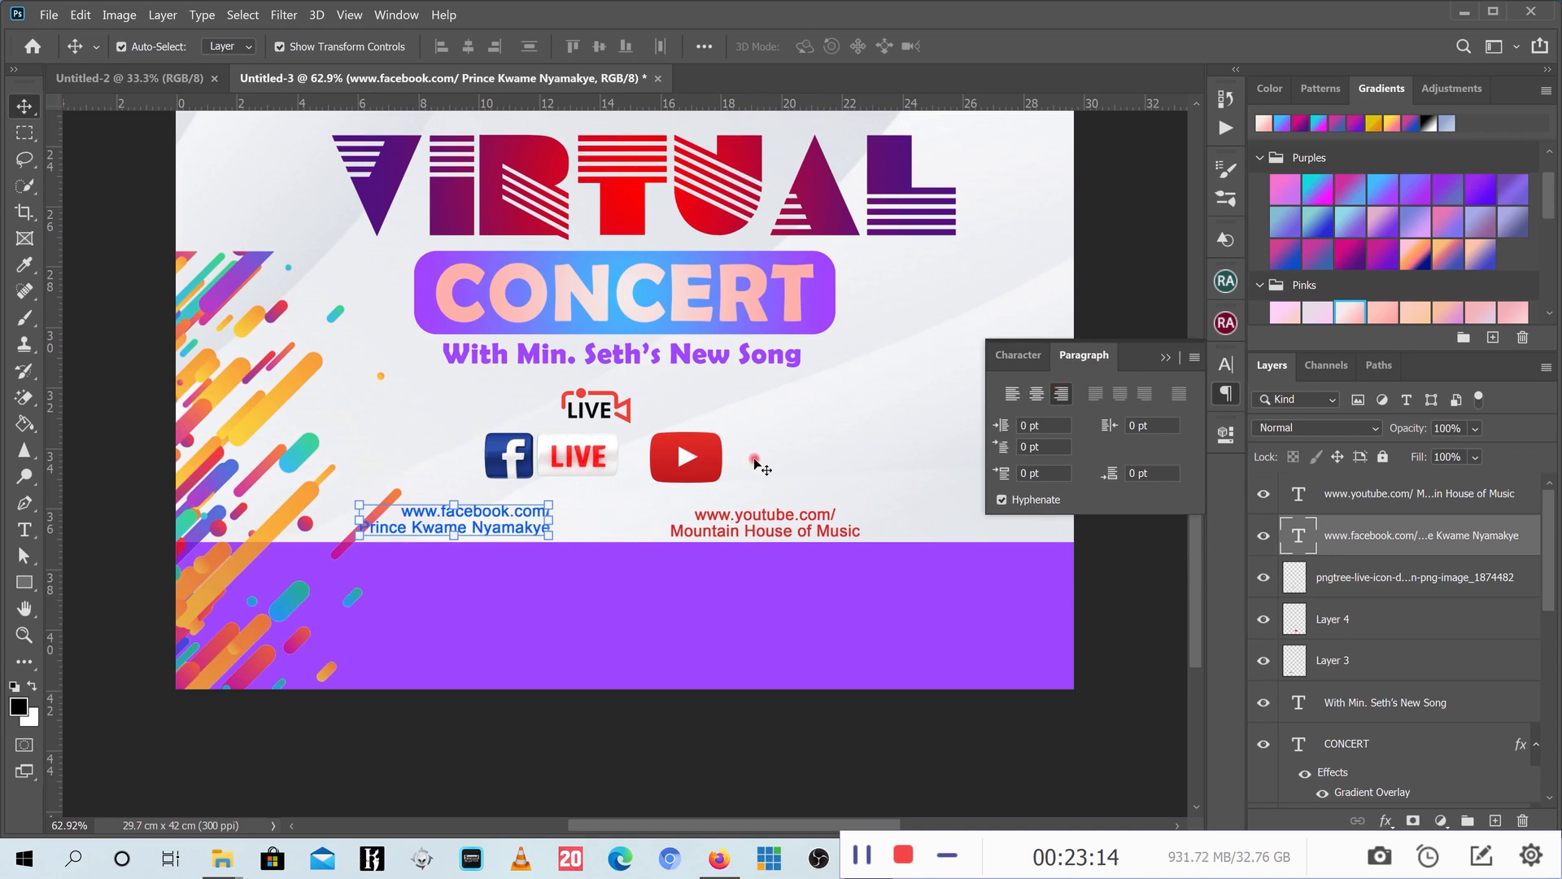
drag(523, 513, 583, 509)
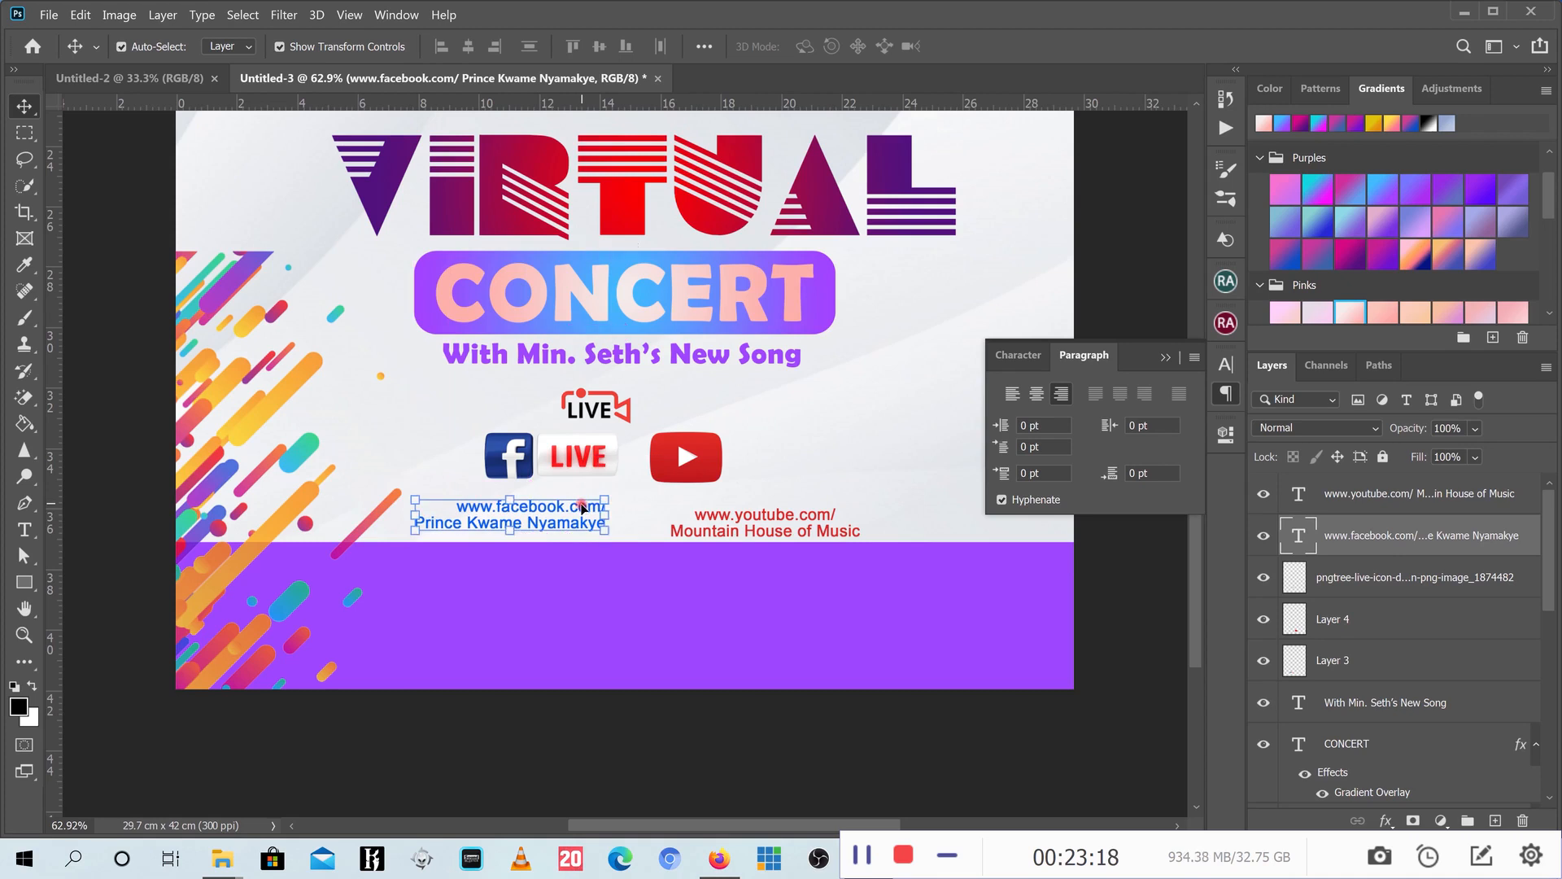
- Left-align the youtube caption and place it beside the facebook caption under its logo
click(743, 525)
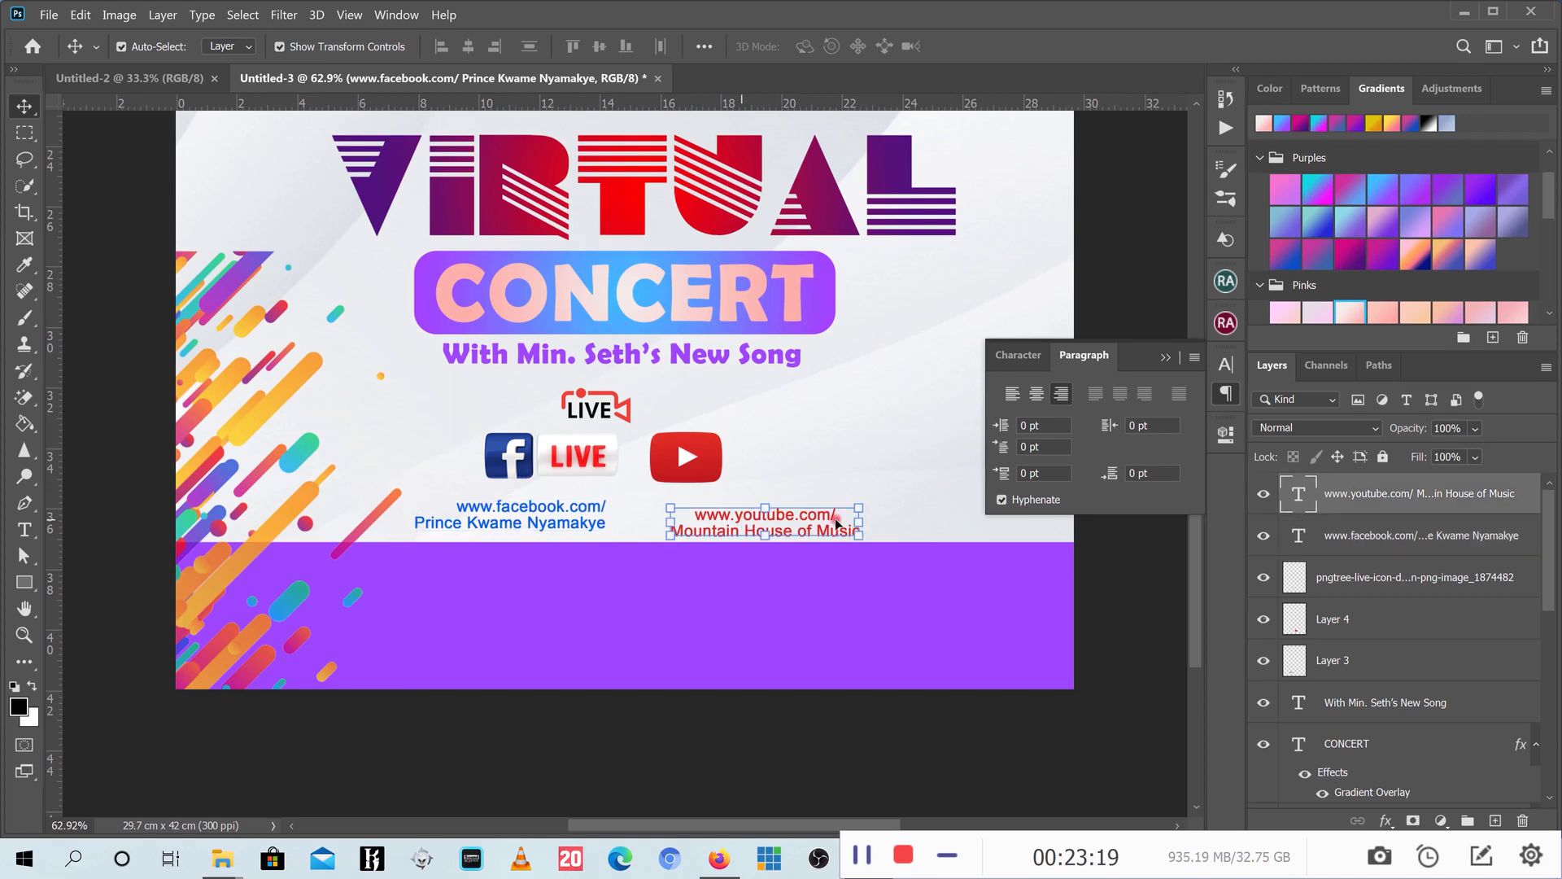
click(1015, 404)
drag(806, 514, 687, 528)
scroll(813, 601, down, 1)
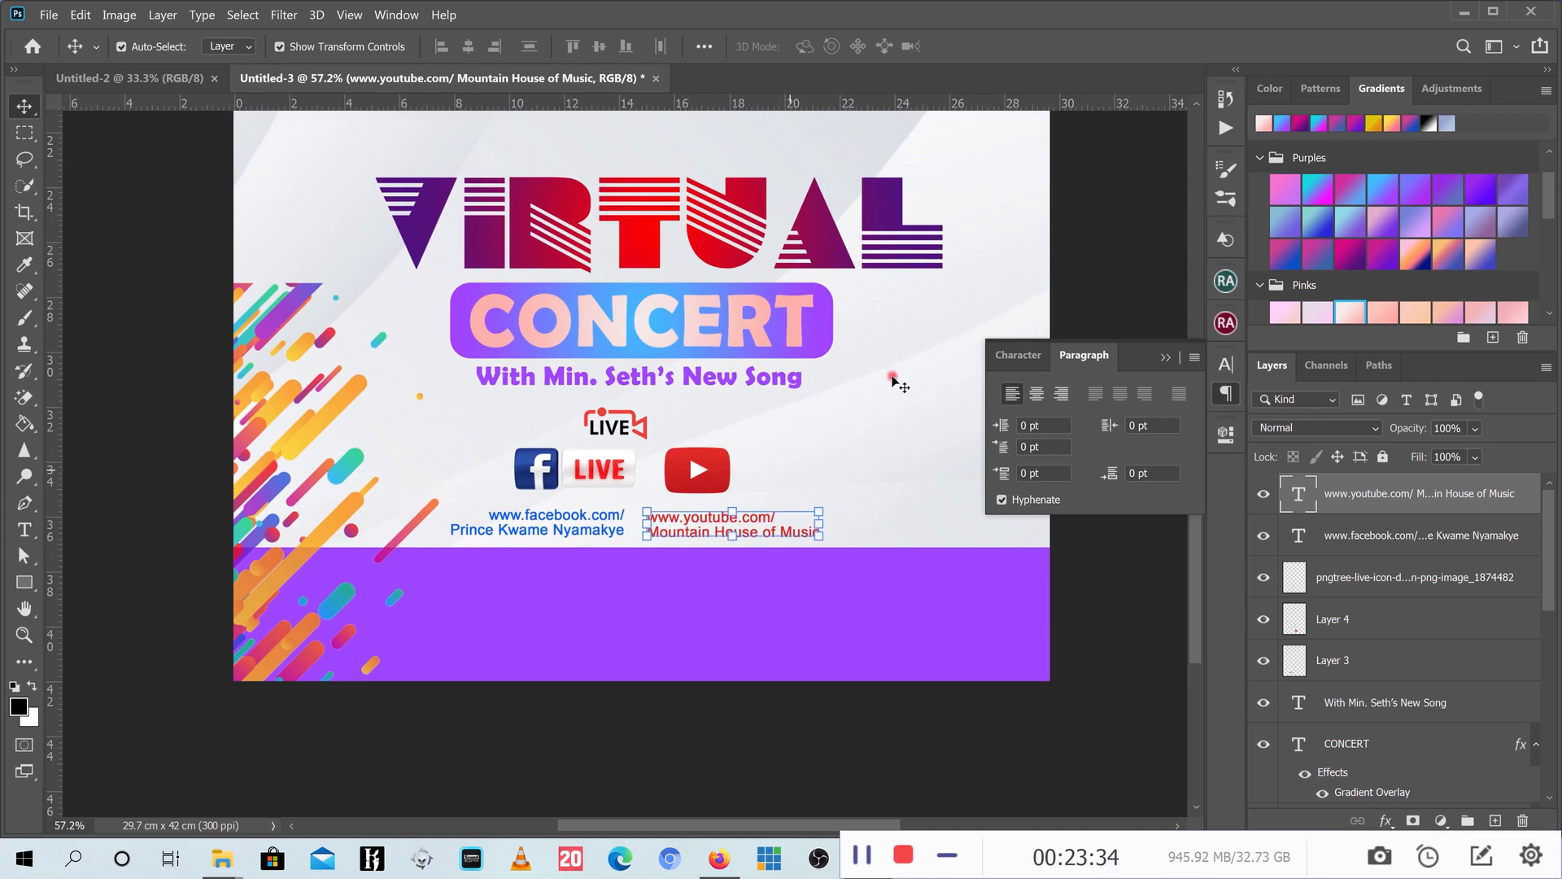
click(1166, 359)
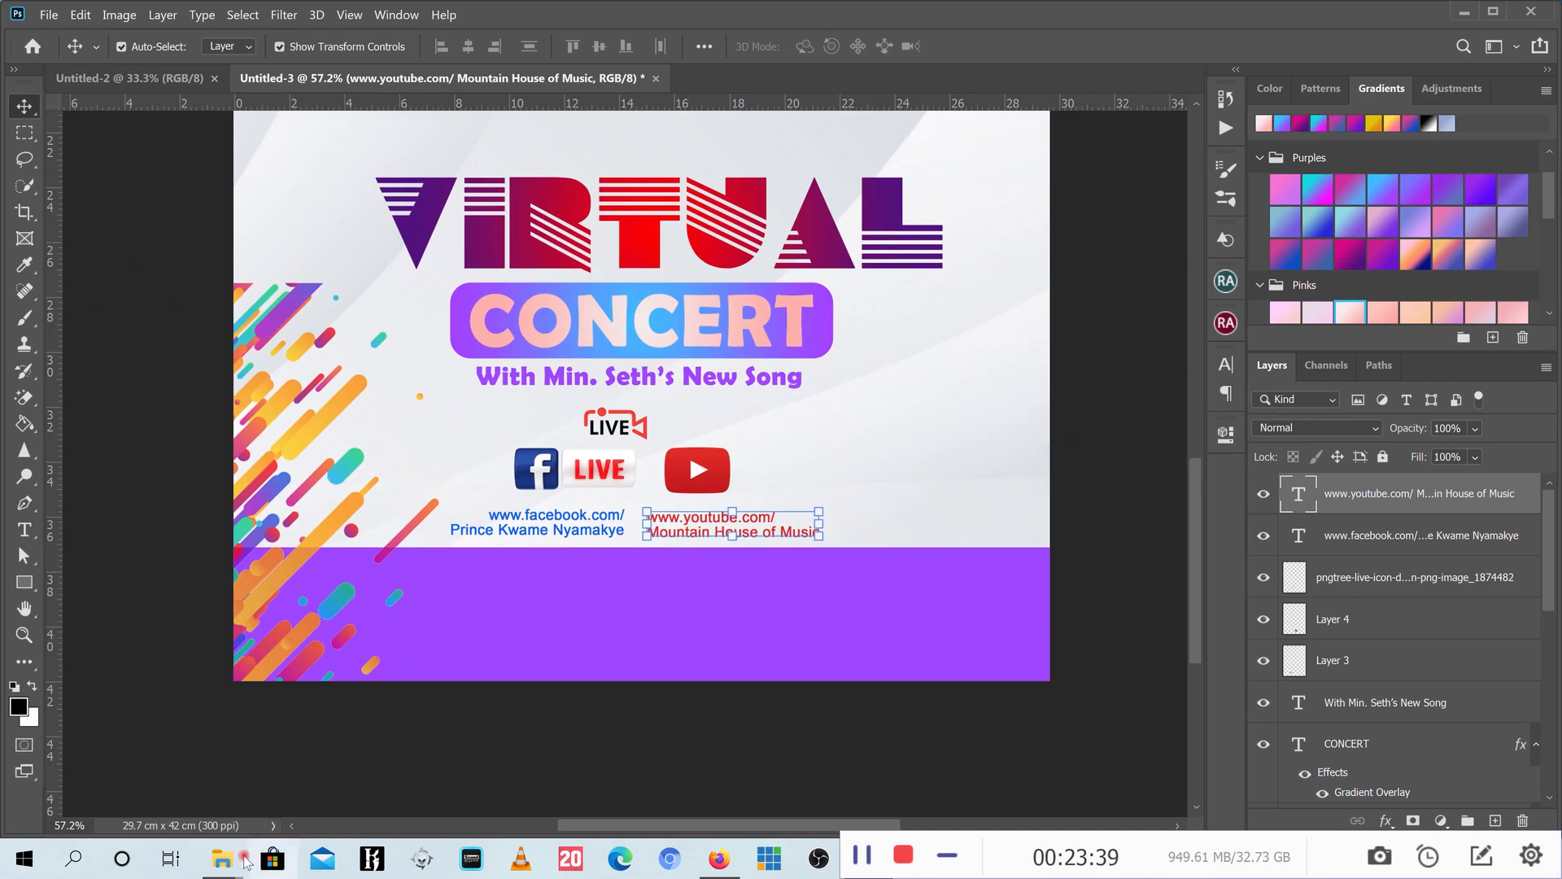
click(223, 859)
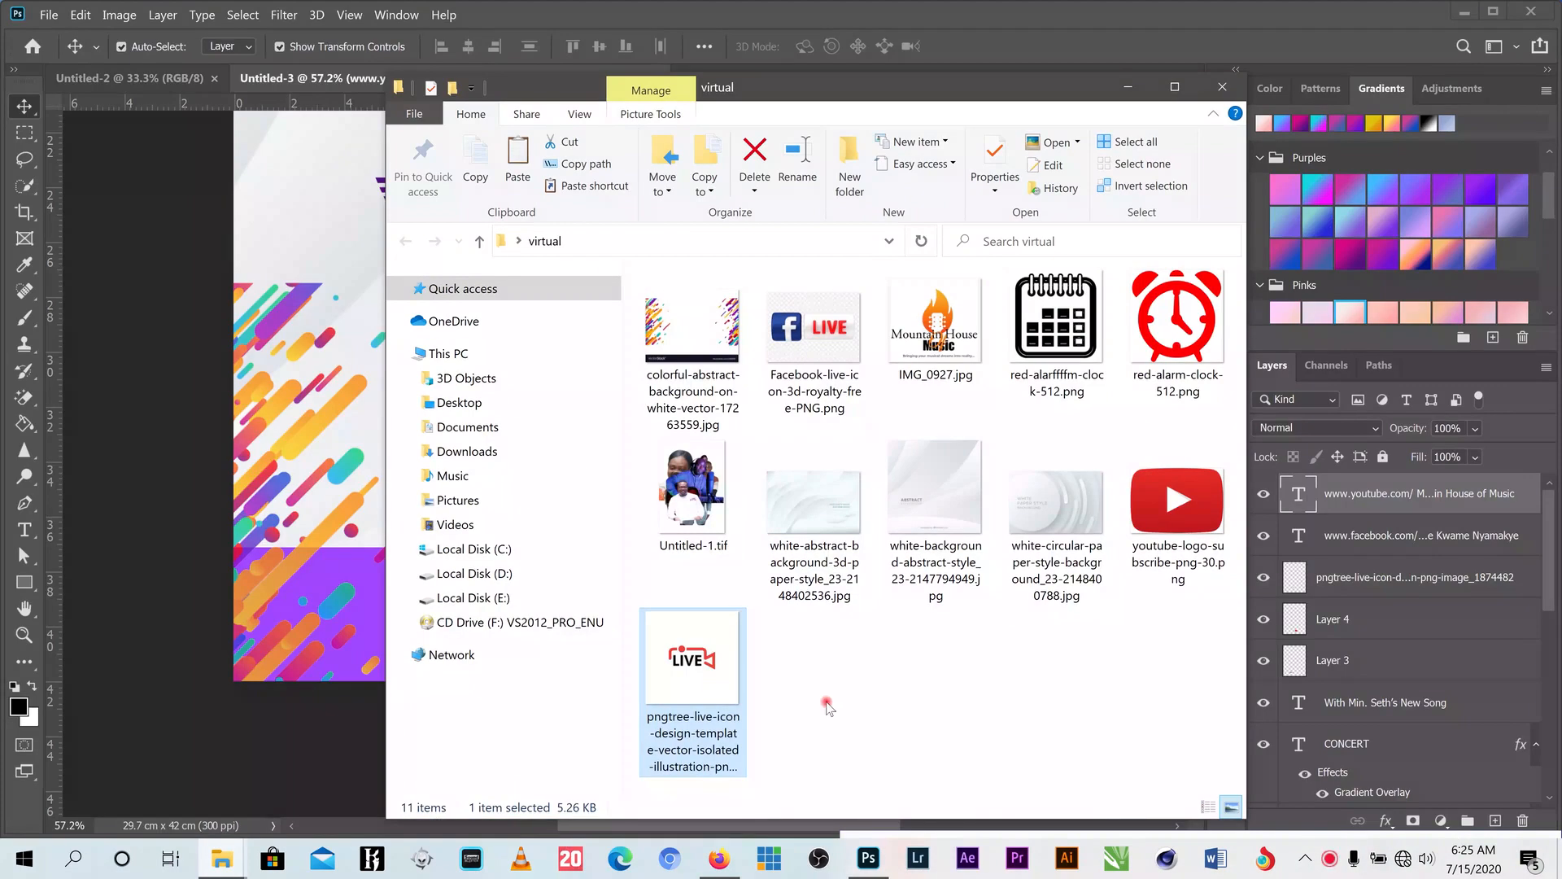
- Select the calendar and red-alarm-clock-512.png images and drag both into the poster
click(1072, 329)
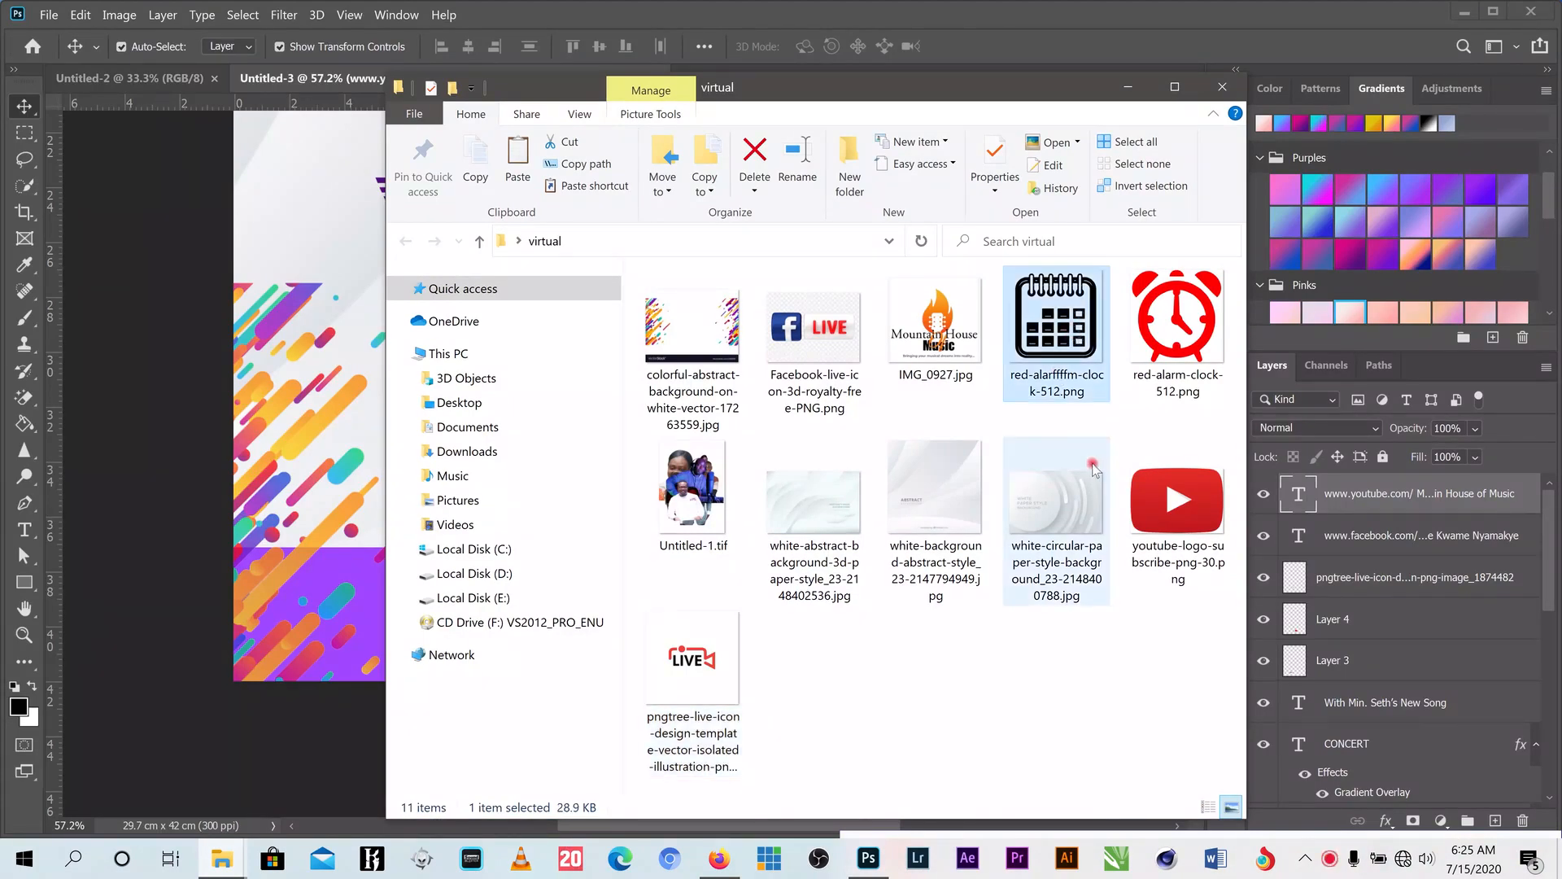
ctrl+click(1180, 358)
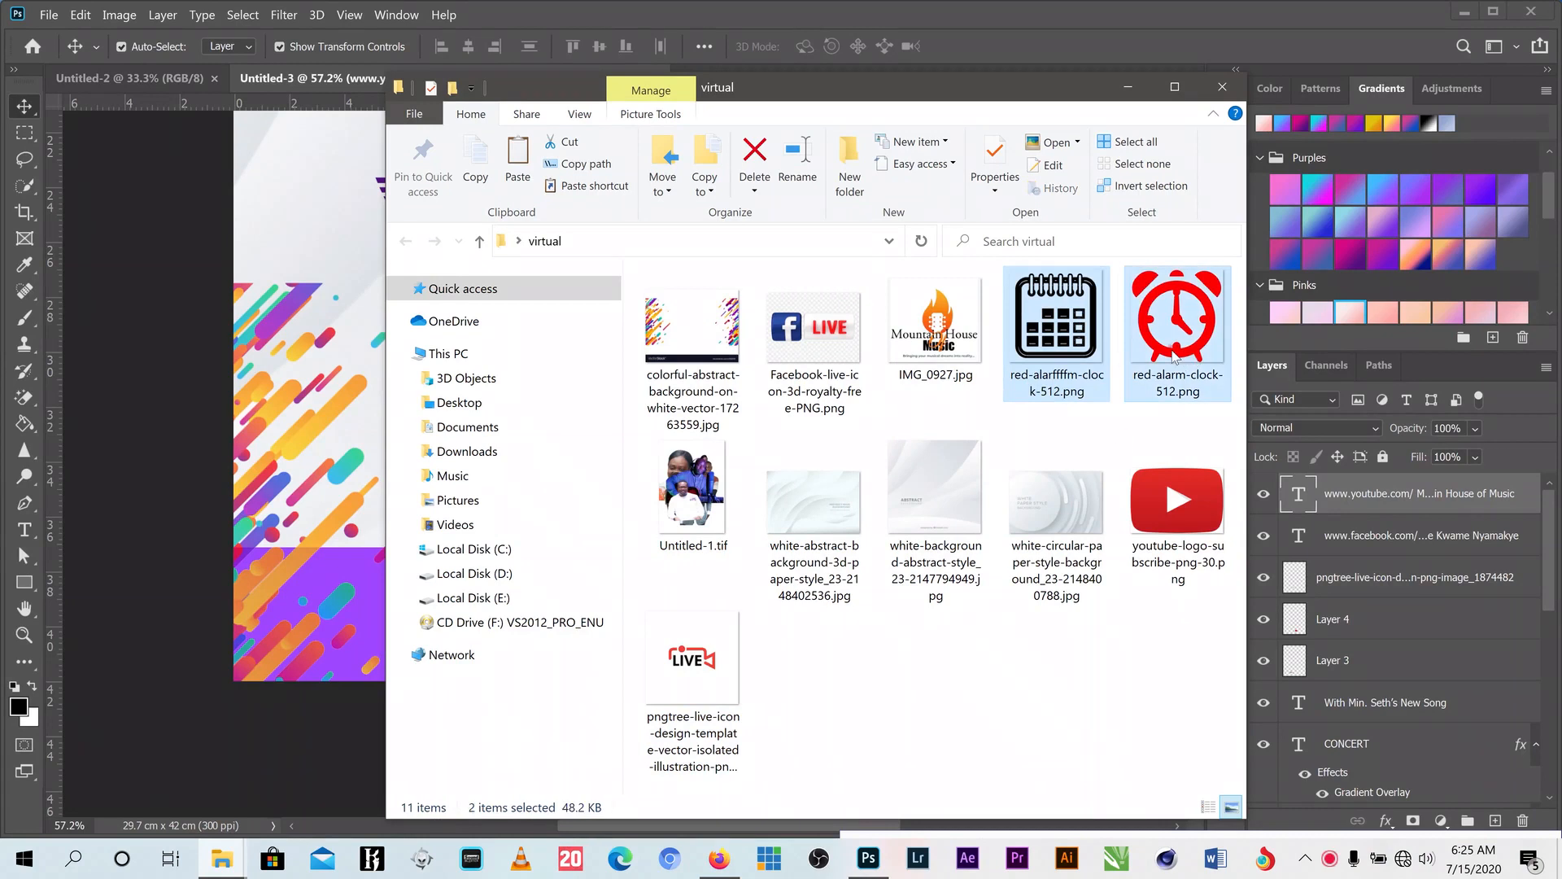
drag(1174, 358, 876, 322)
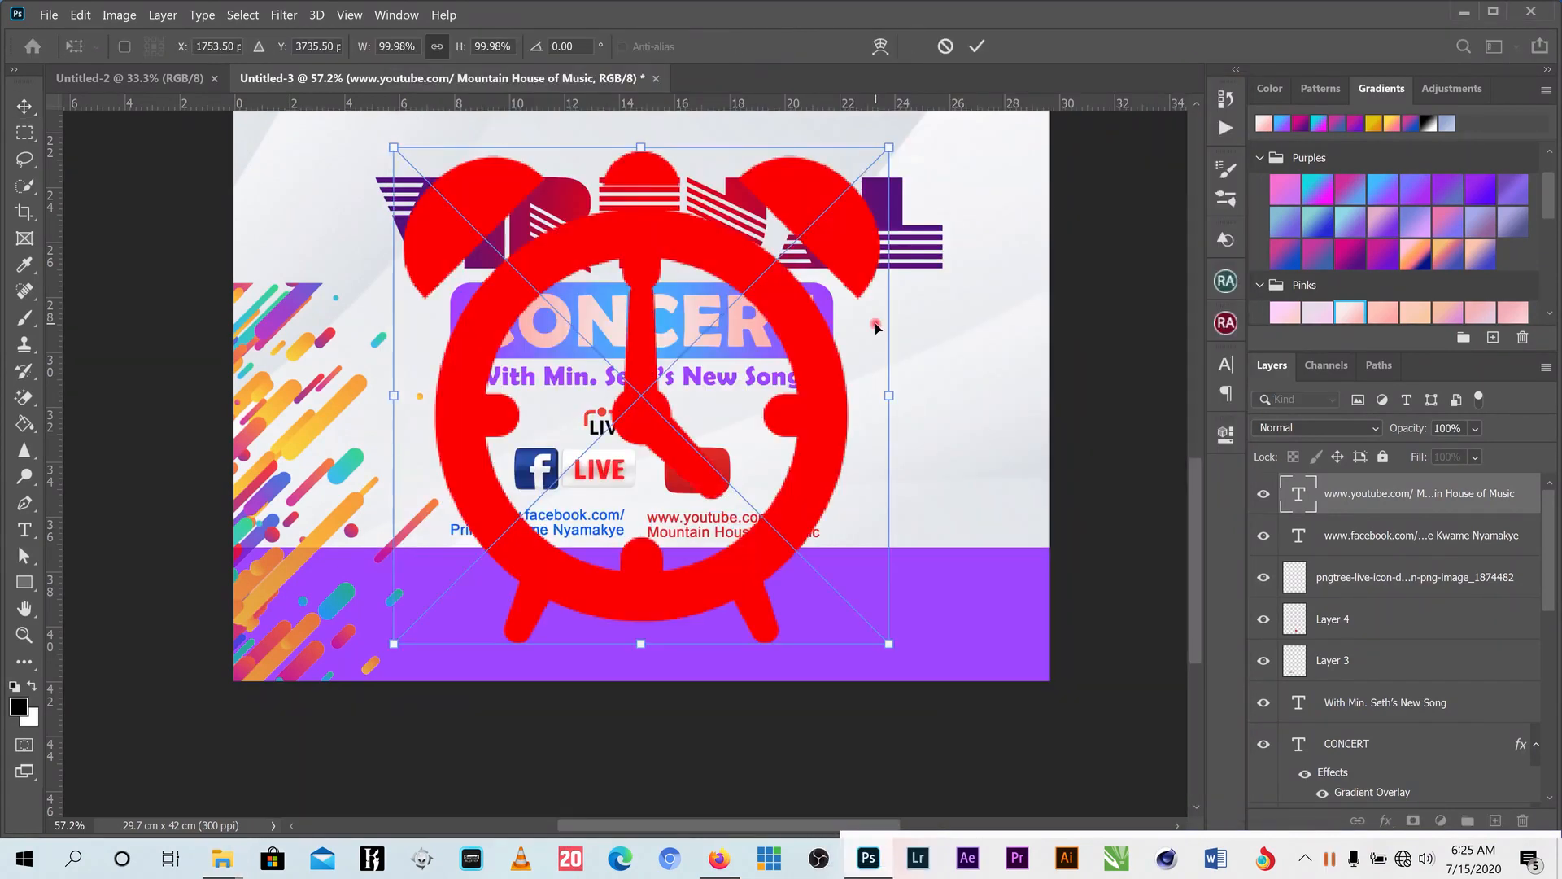
- Commit both placed images, then move and shrink the calendar icon
click(976, 47)
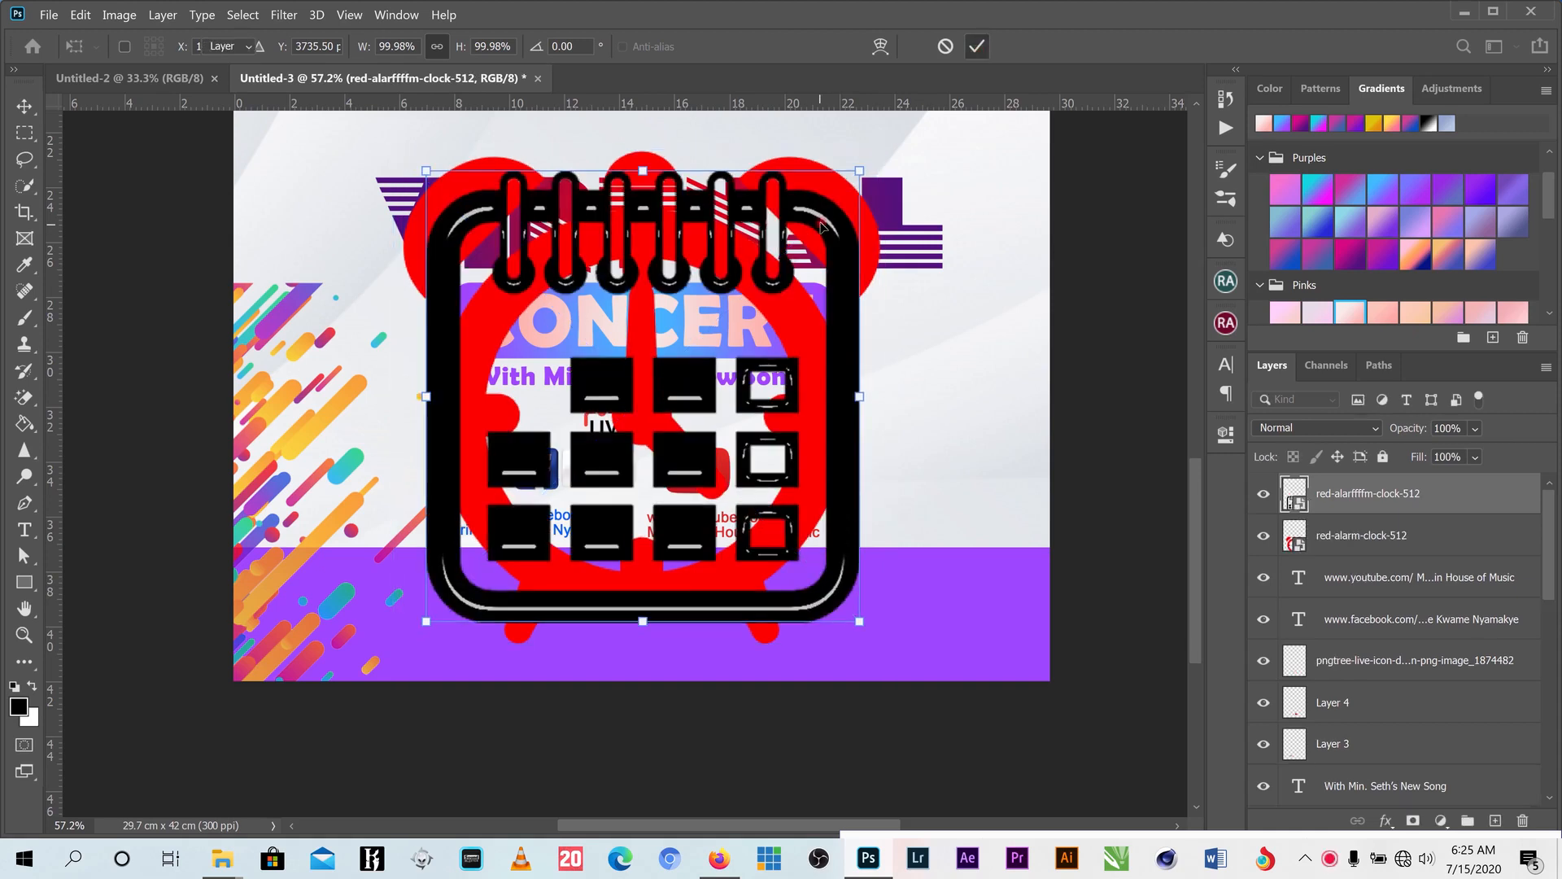
key(Return)
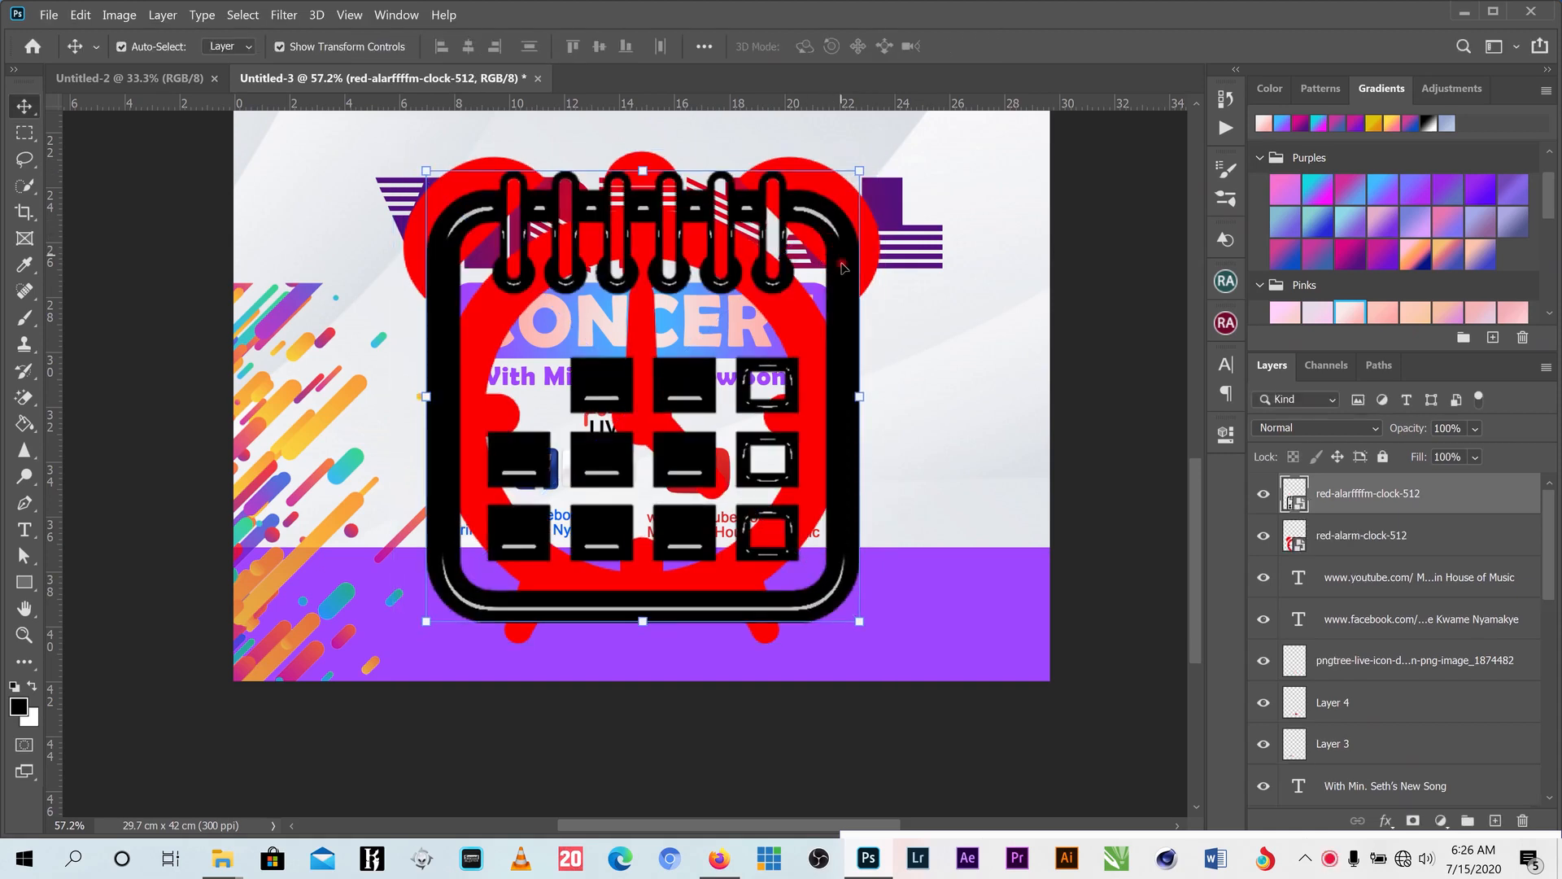
drag(844, 268, 907, 278)
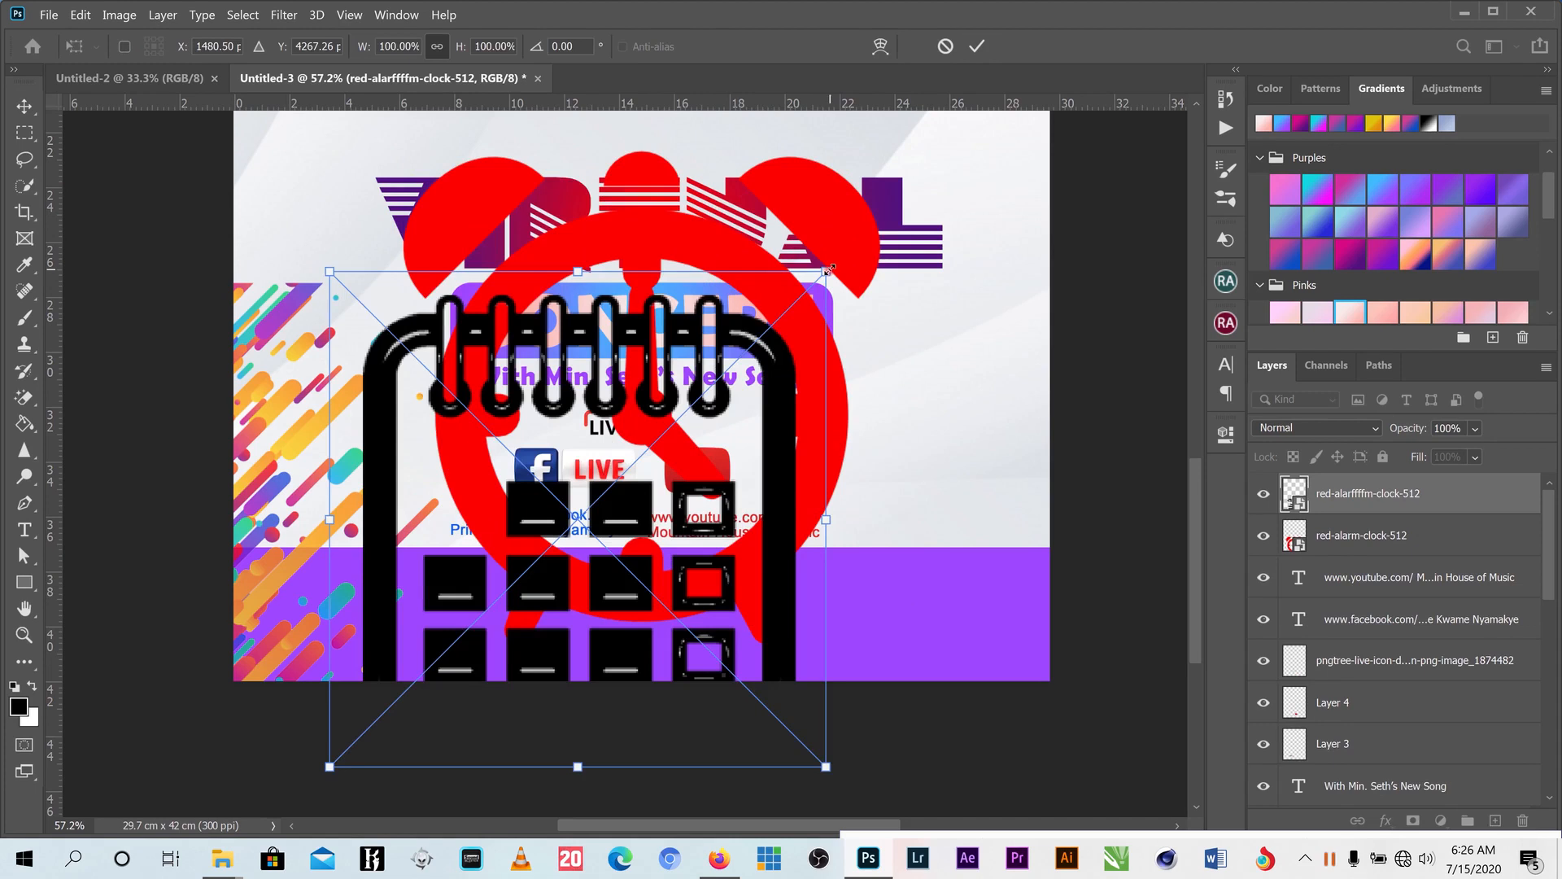
drag(829, 269, 933, 553)
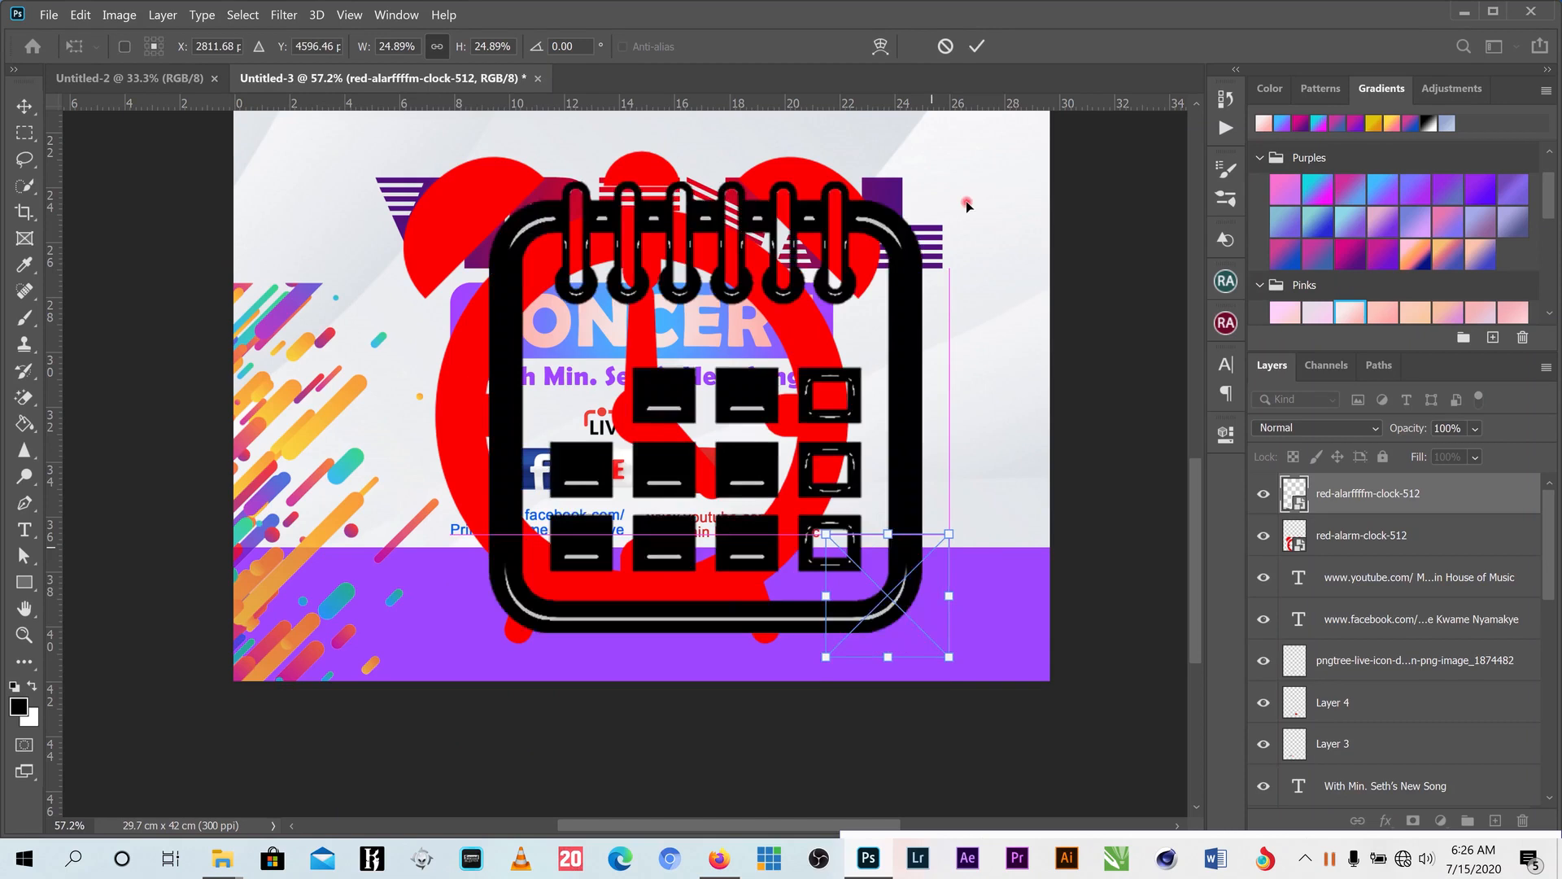
click(977, 46)
- Shrink the alarm clock to a small icon and move it toward the purple band's centre
click(896, 167)
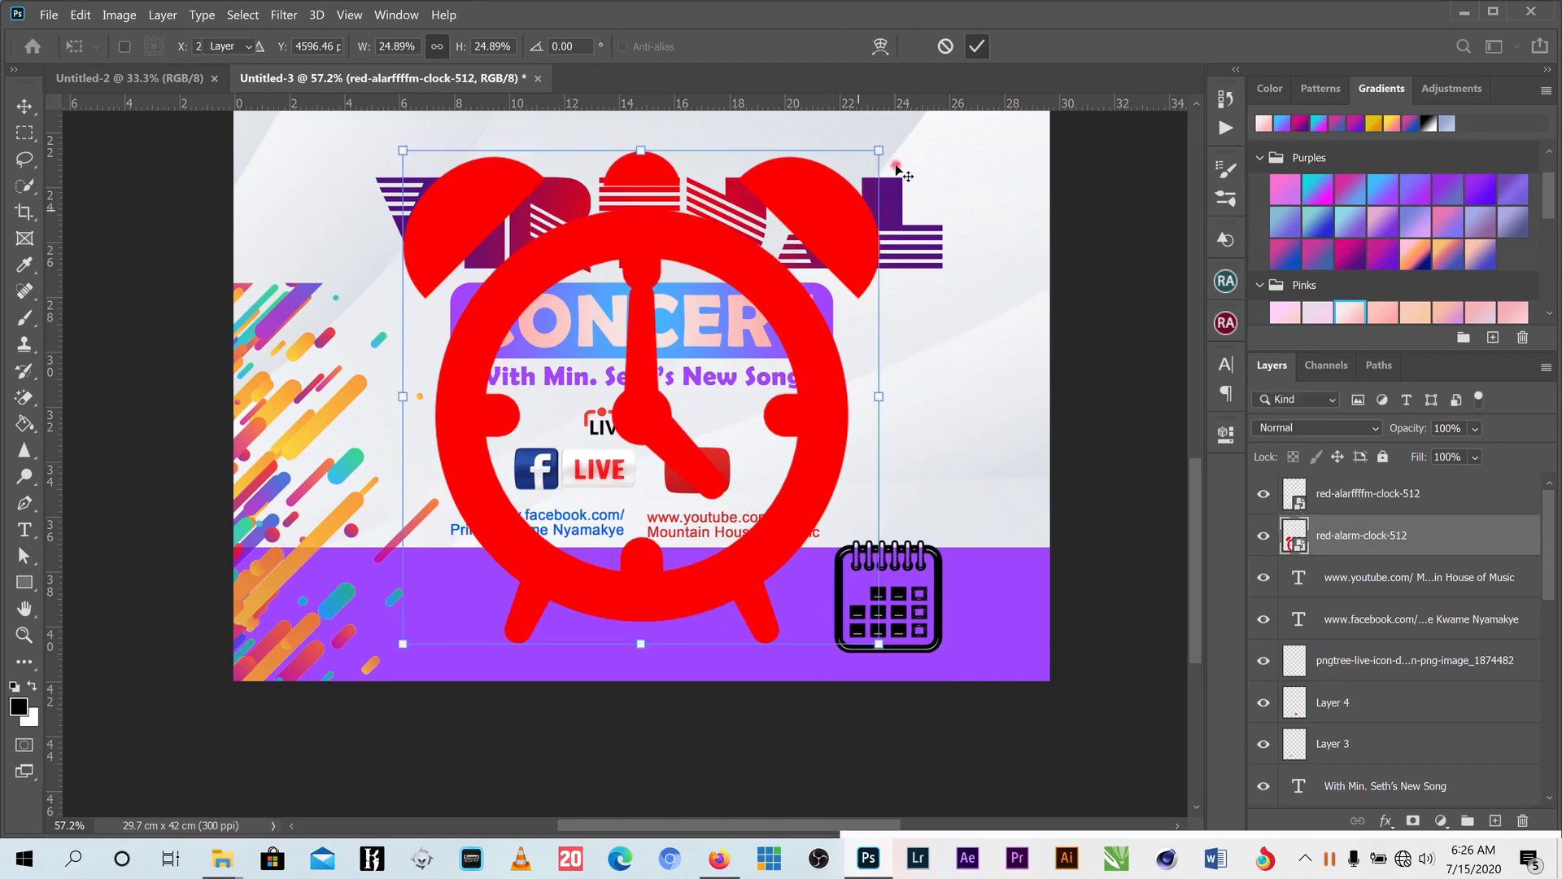
drag(860, 177, 402, 643)
click(977, 47)
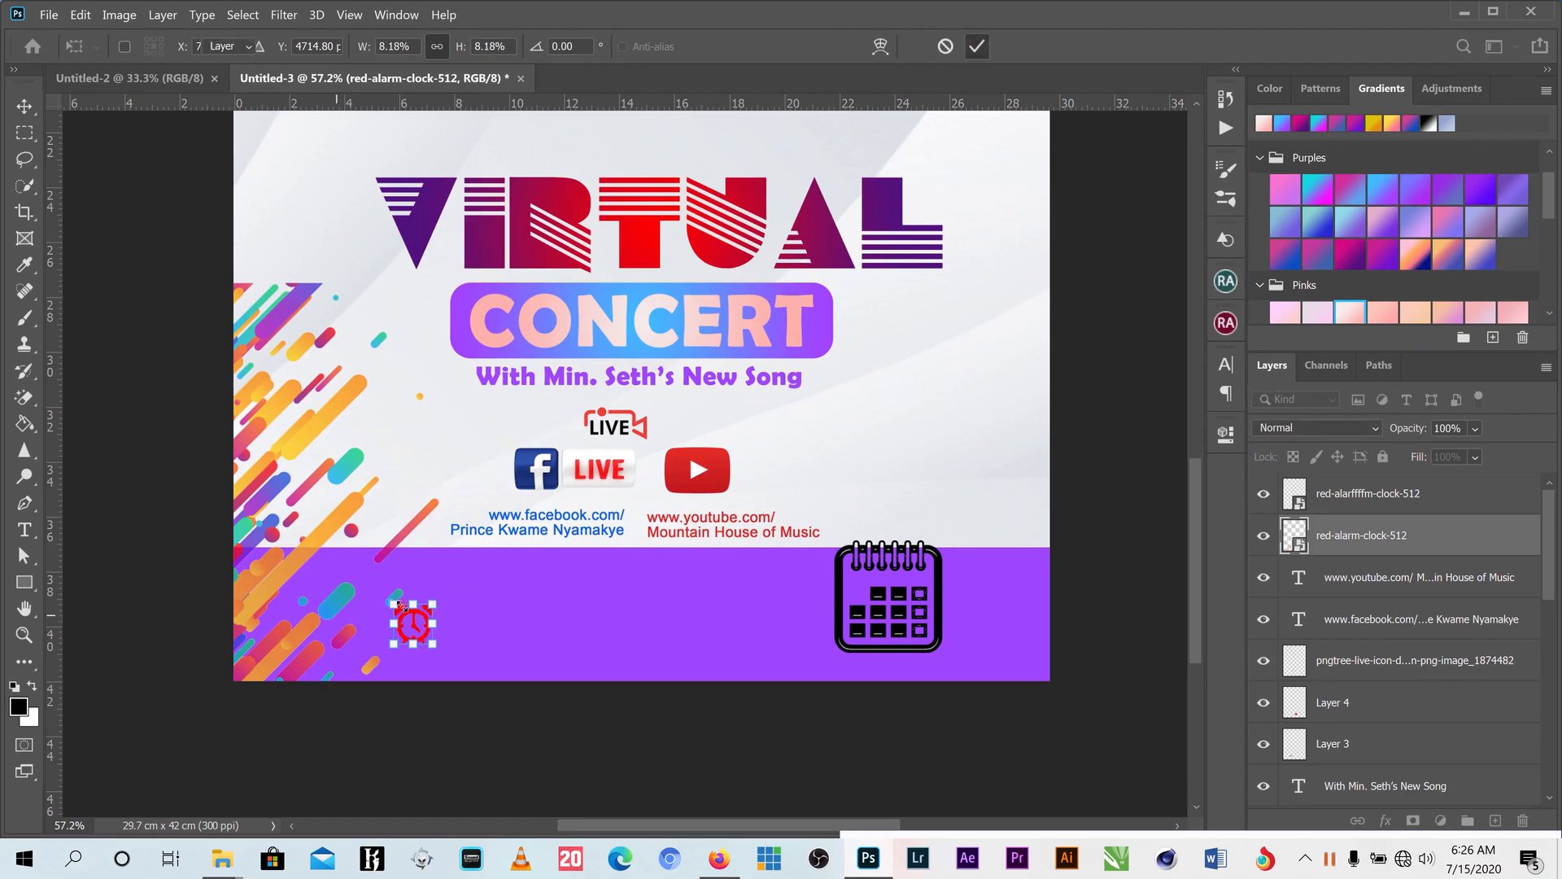
drag(422, 619, 559, 583)
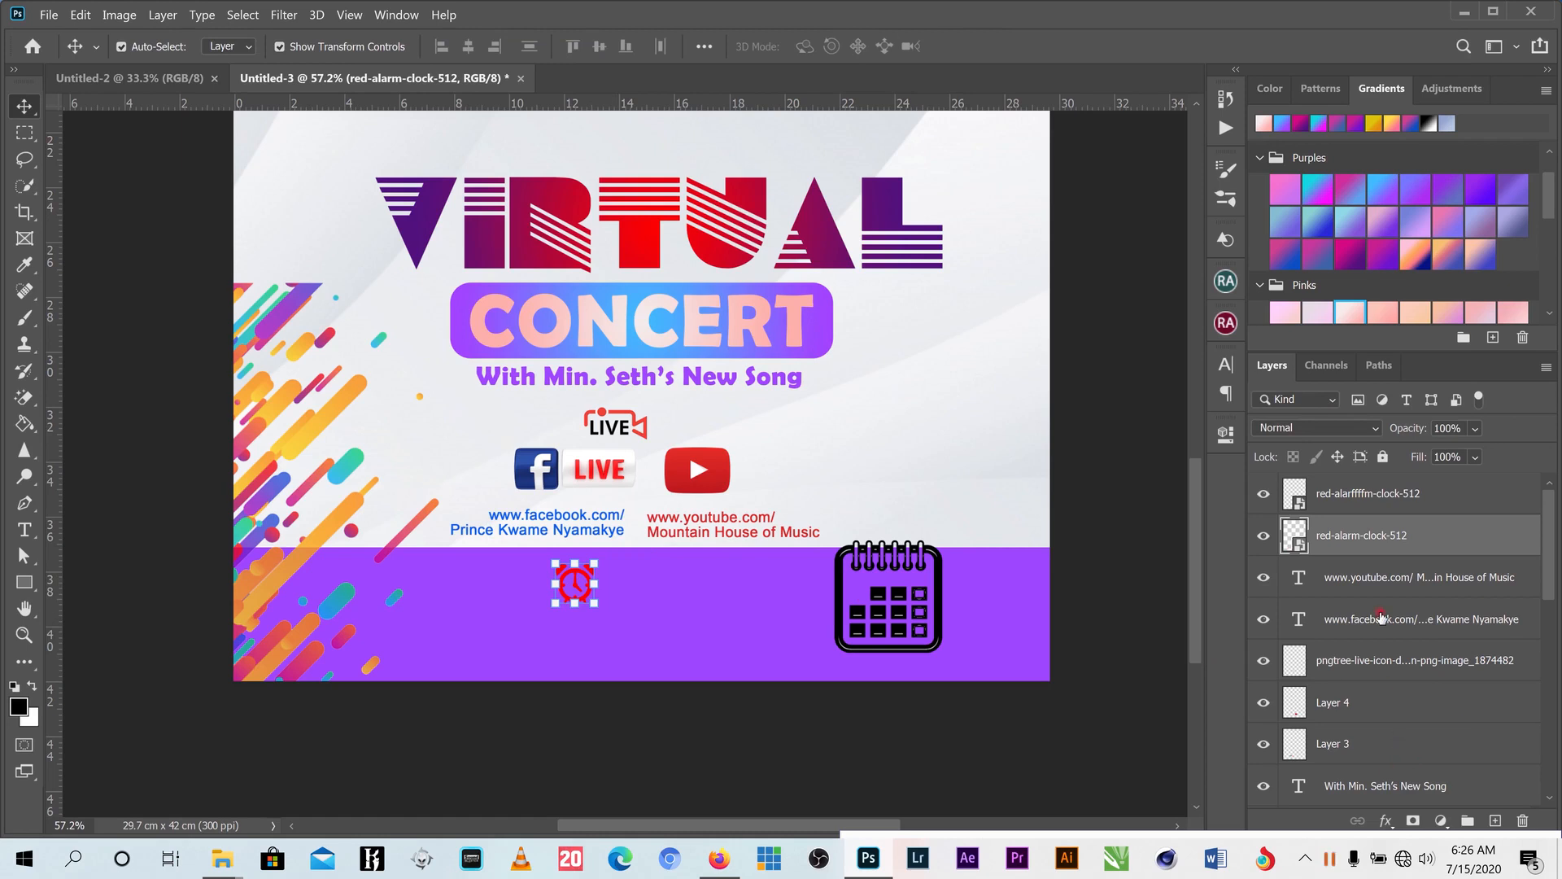
- Give the alarm clock a Color Overlay in cyan sampled from the poster's stripes
click(1386, 820)
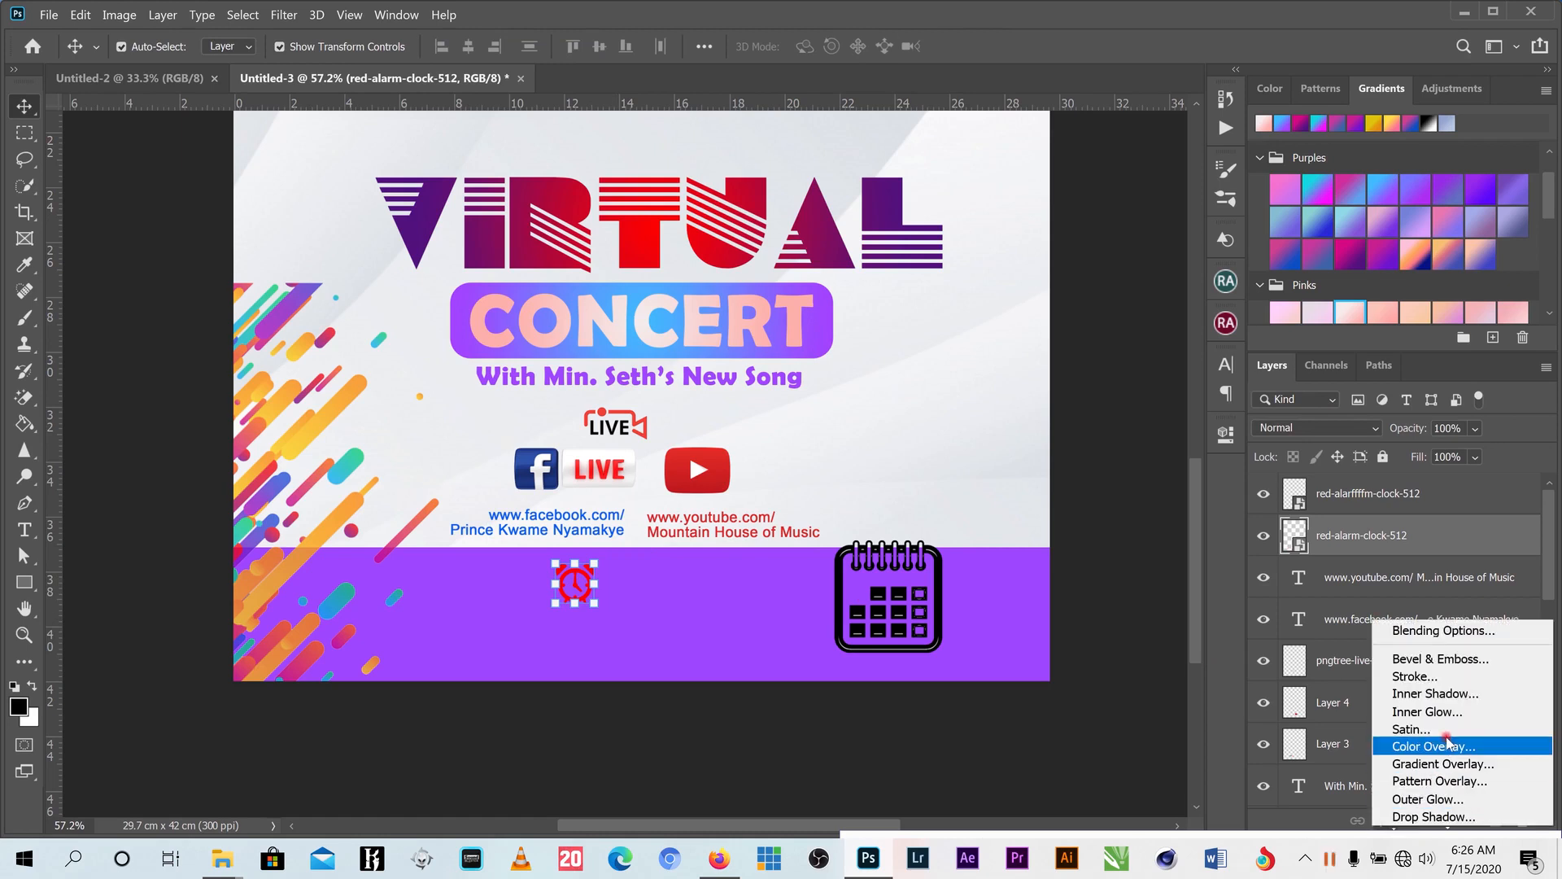
click(1449, 747)
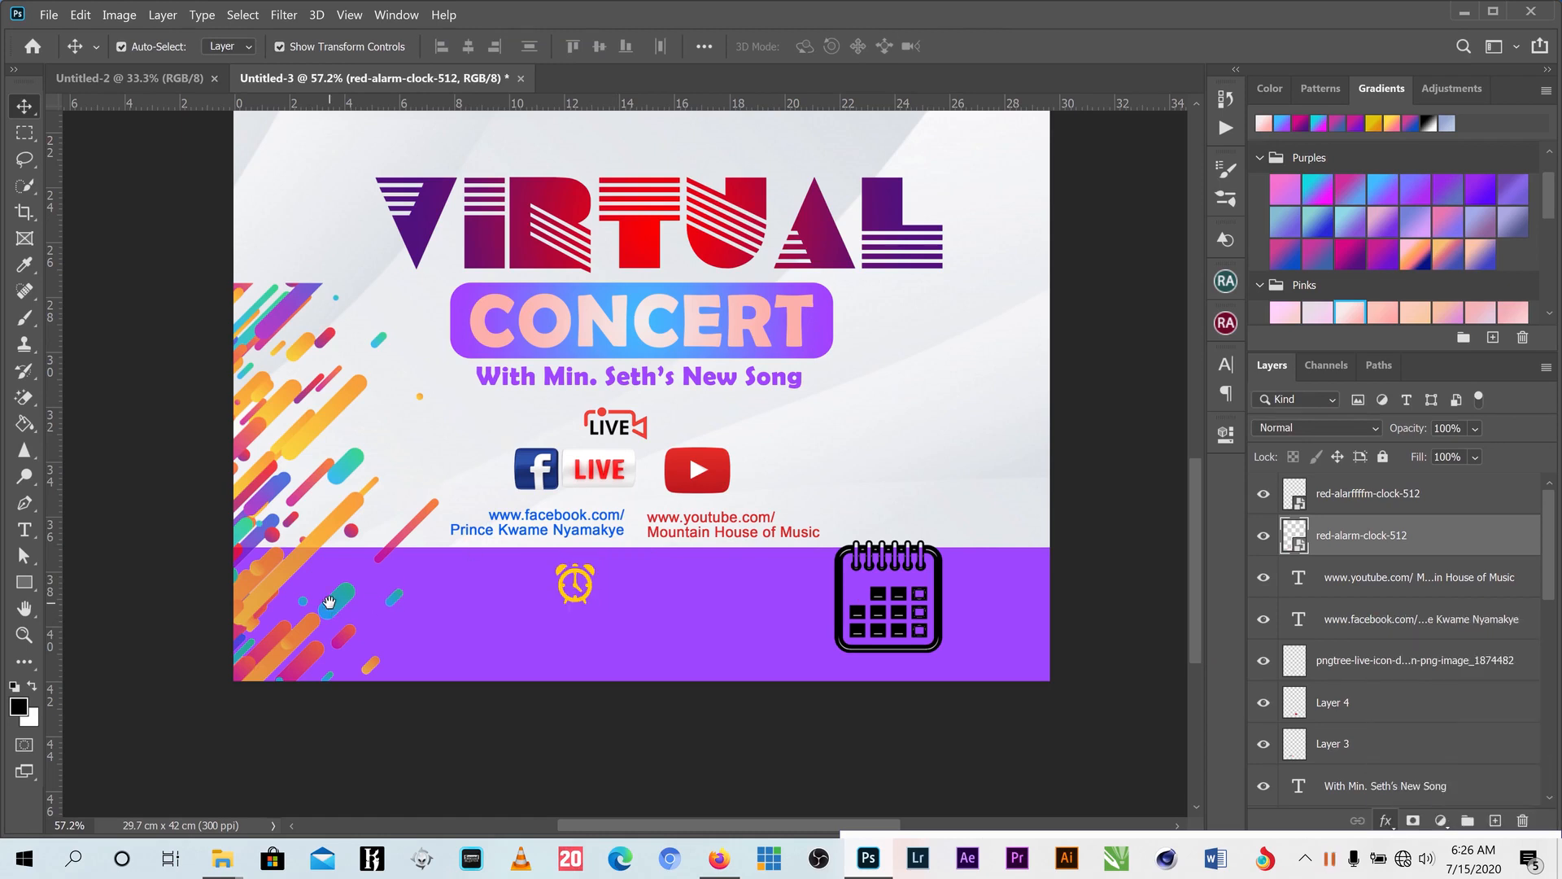
click(1465, 260)
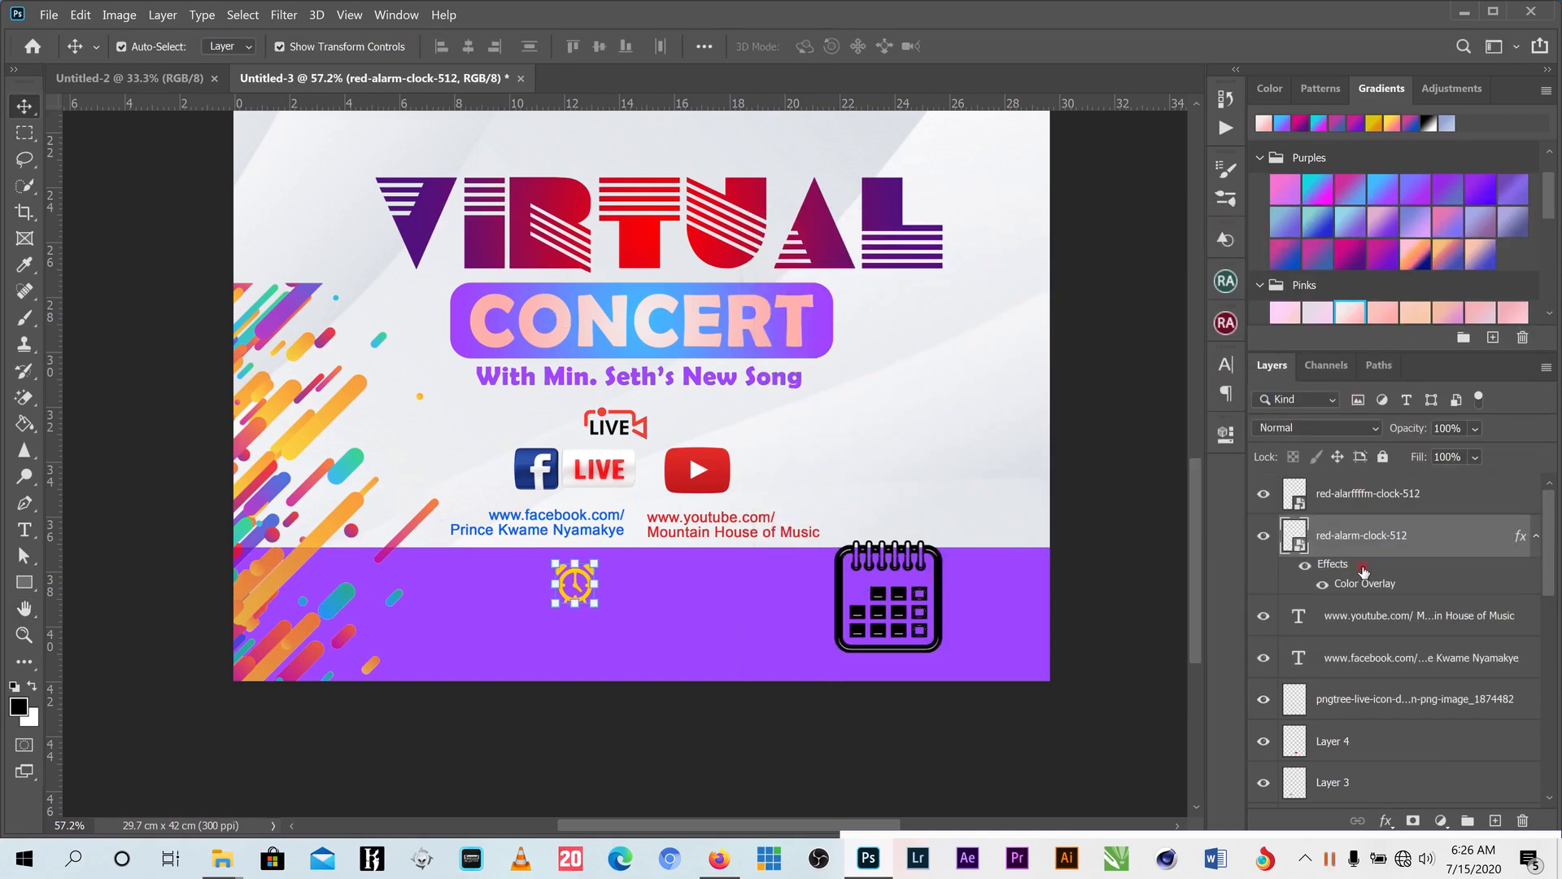
click(1390, 533)
click(1386, 820)
click(1437, 742)
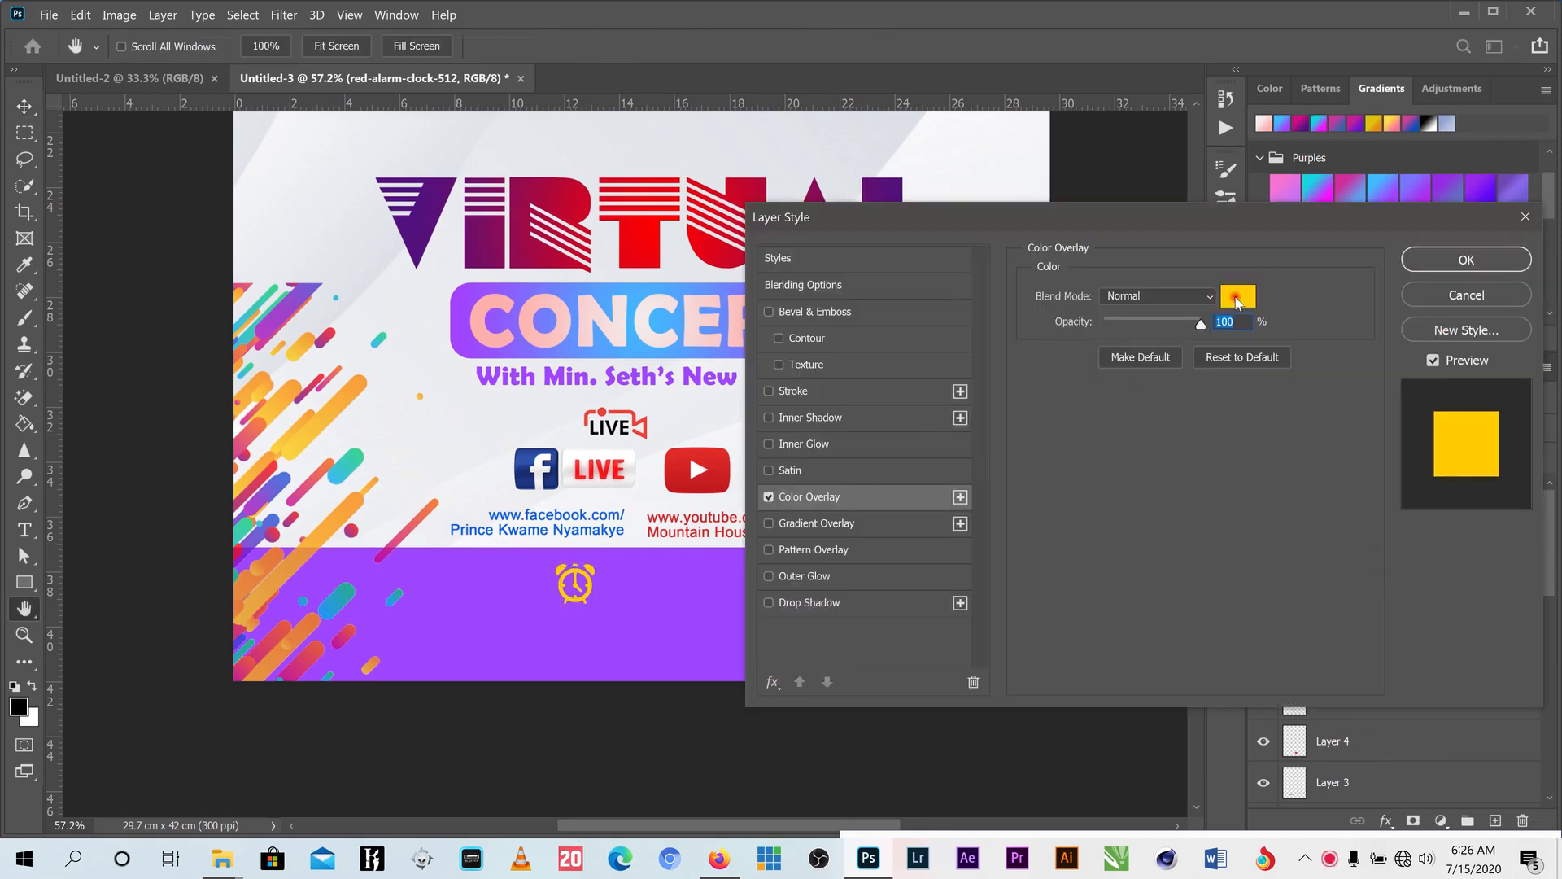
click(1237, 298)
click(342, 466)
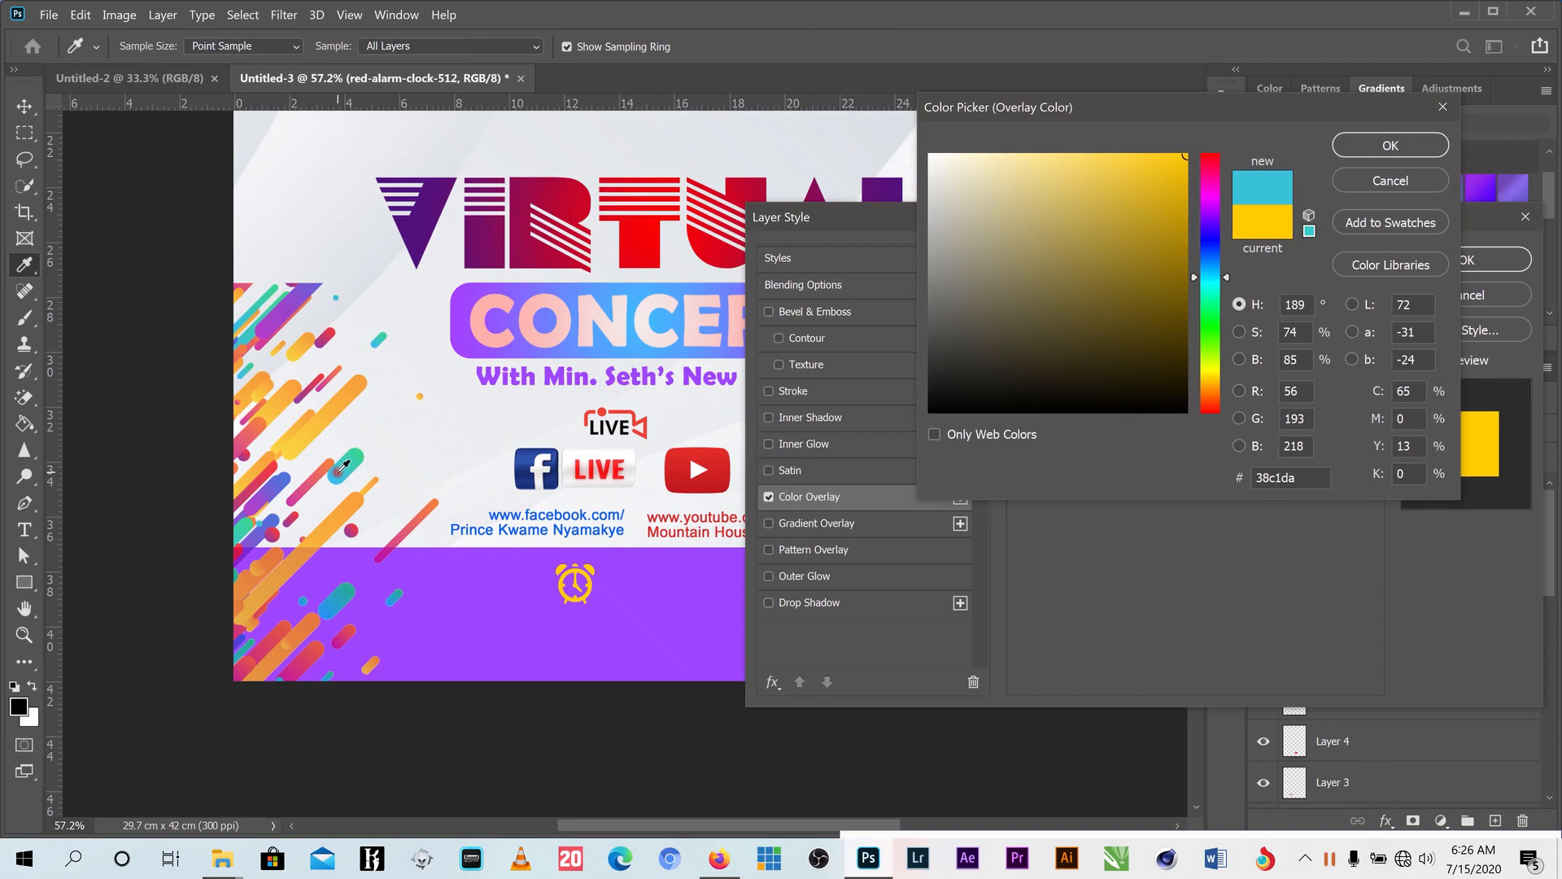
click(1391, 144)
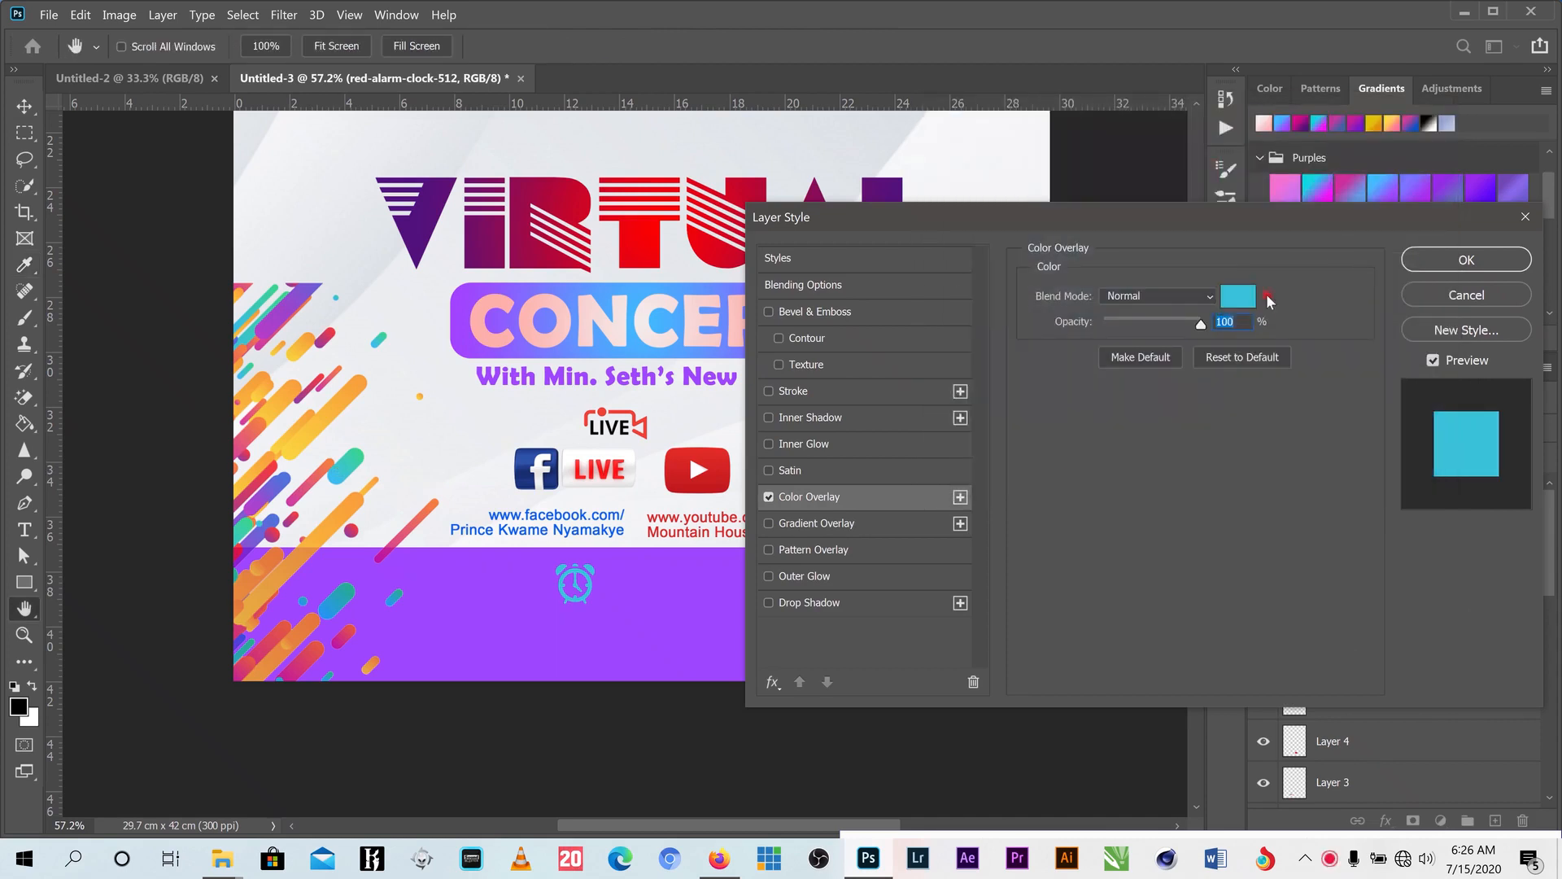
click(1466, 259)
- Give the calendar icon the same cyan Color Overlay and start shrinking it to a small size
click(865, 560)
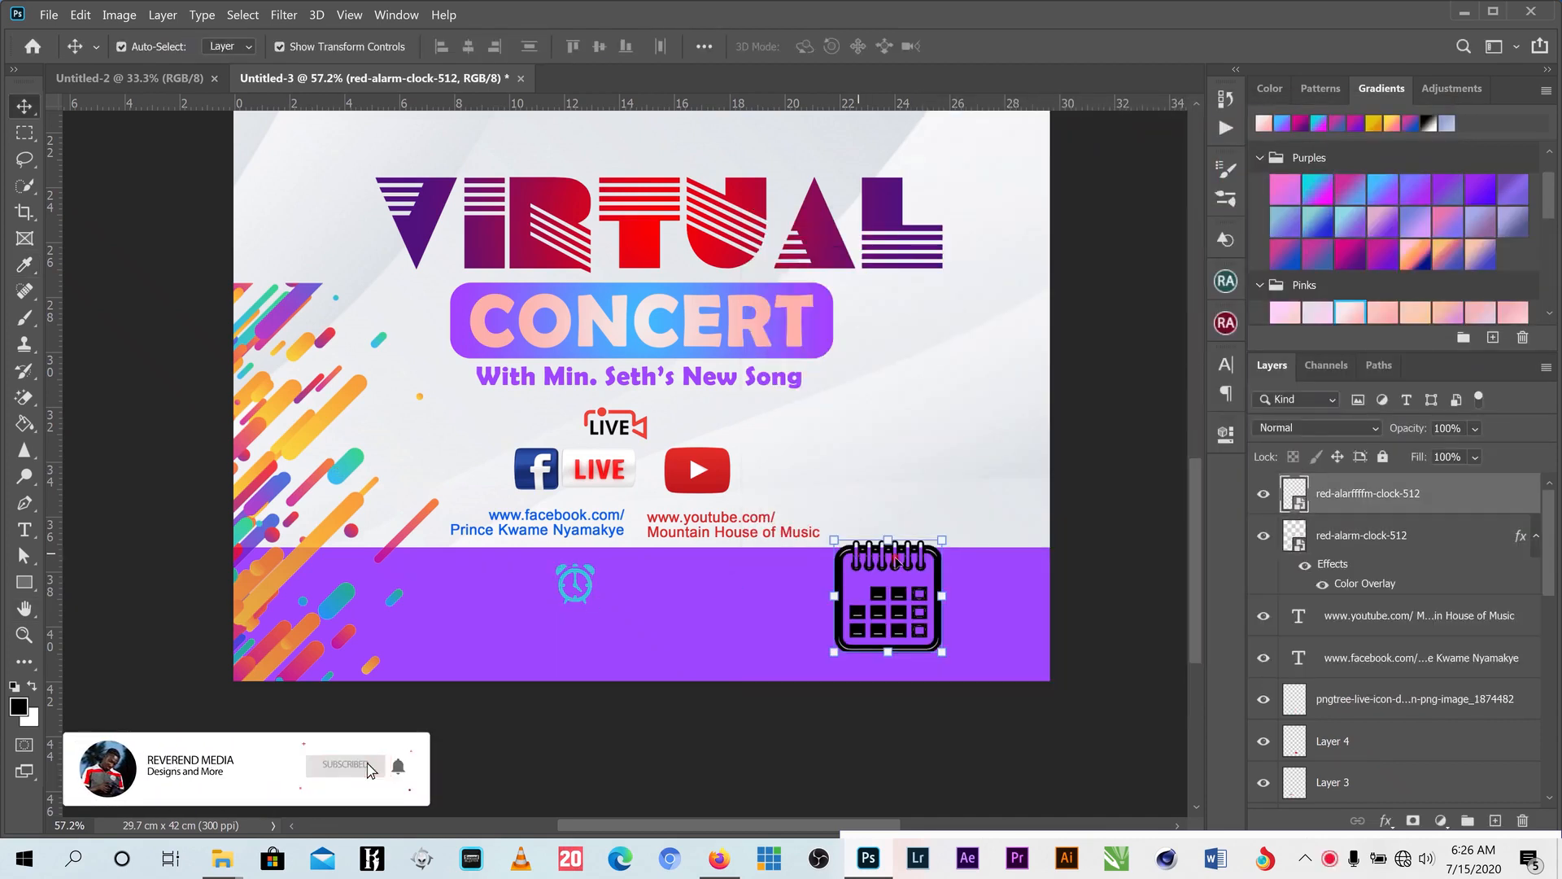
click(1386, 820)
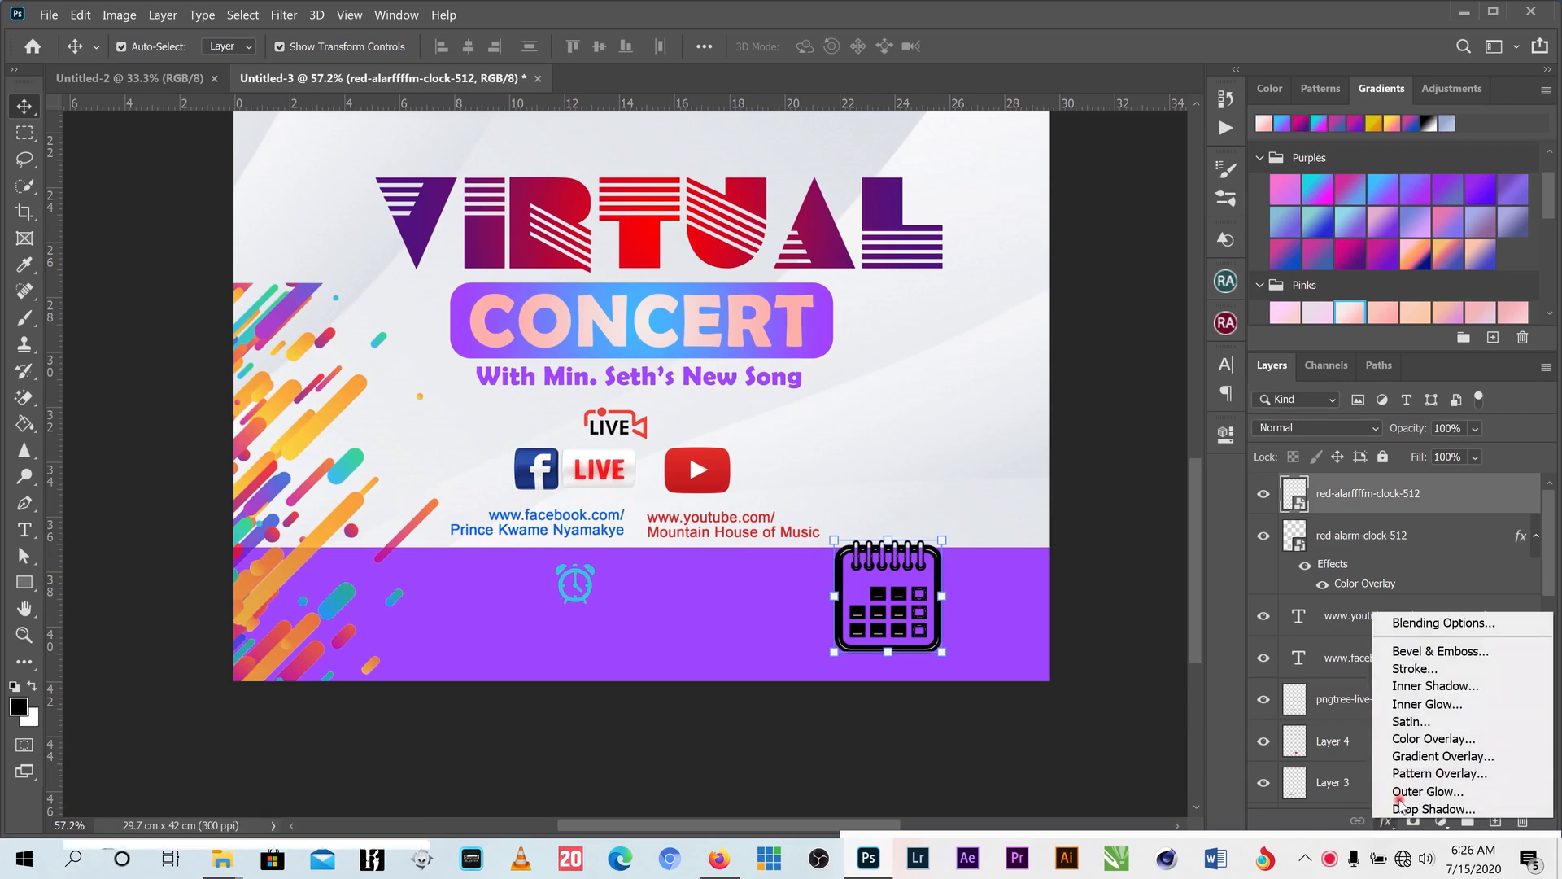
click(1426, 756)
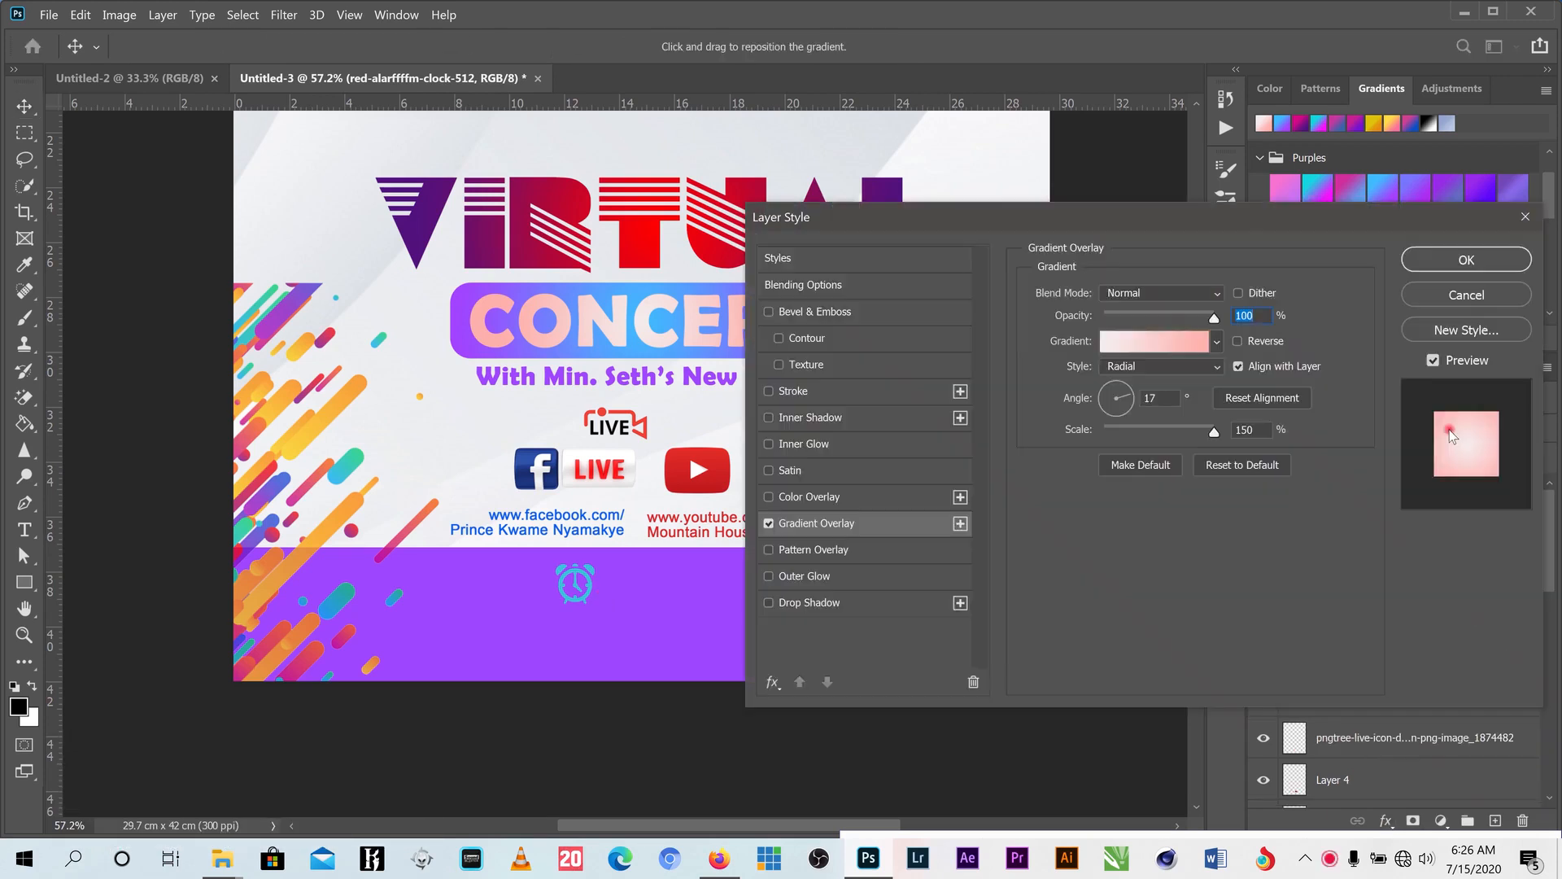
click(1468, 259)
key(ctrl+z)
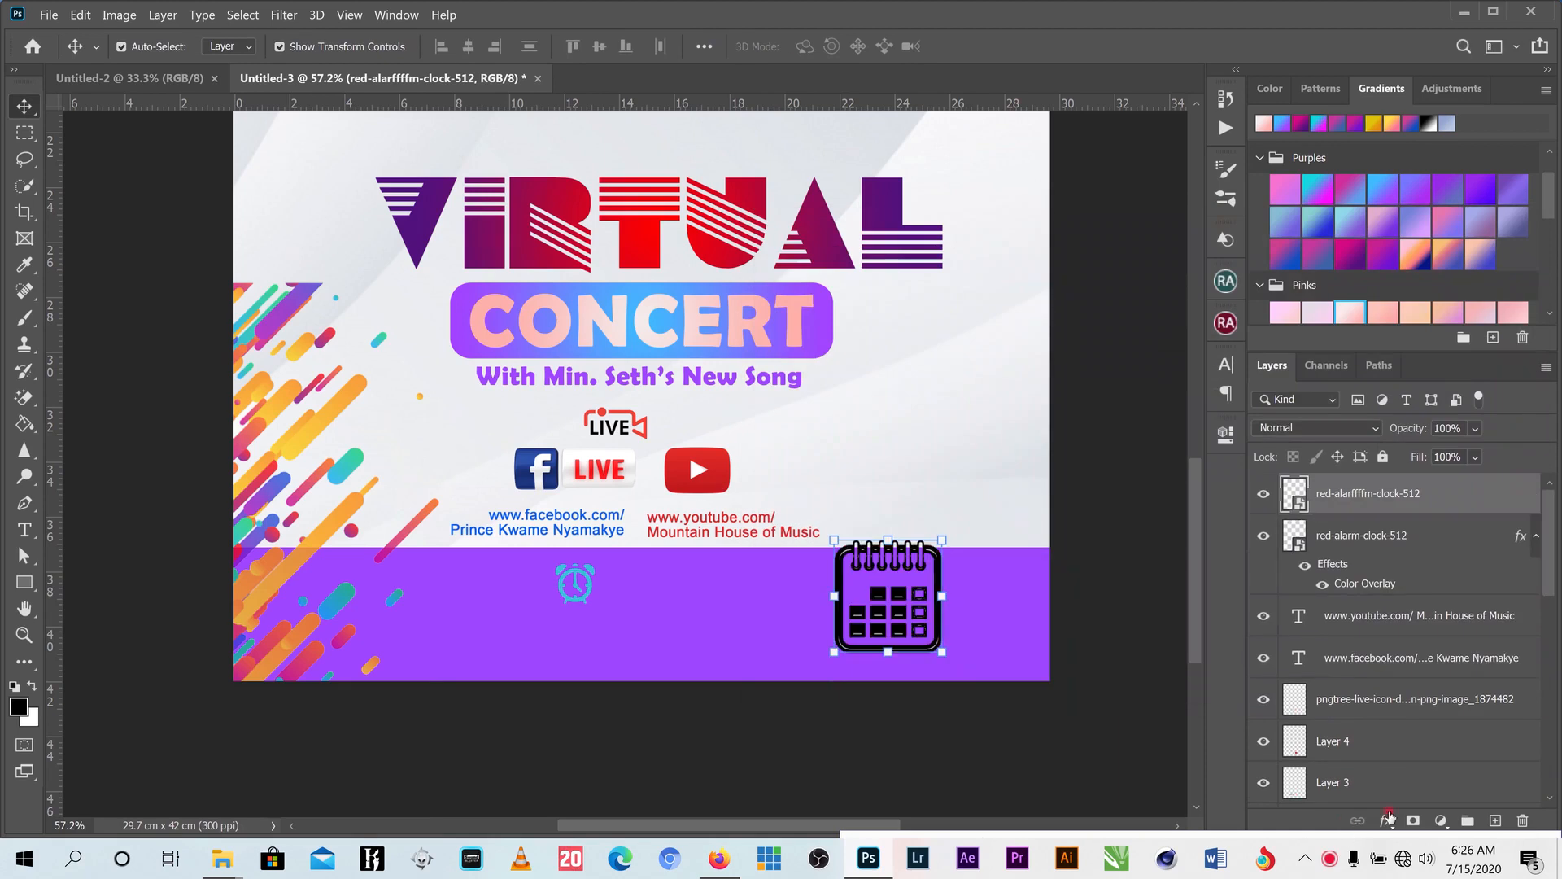
click(1387, 821)
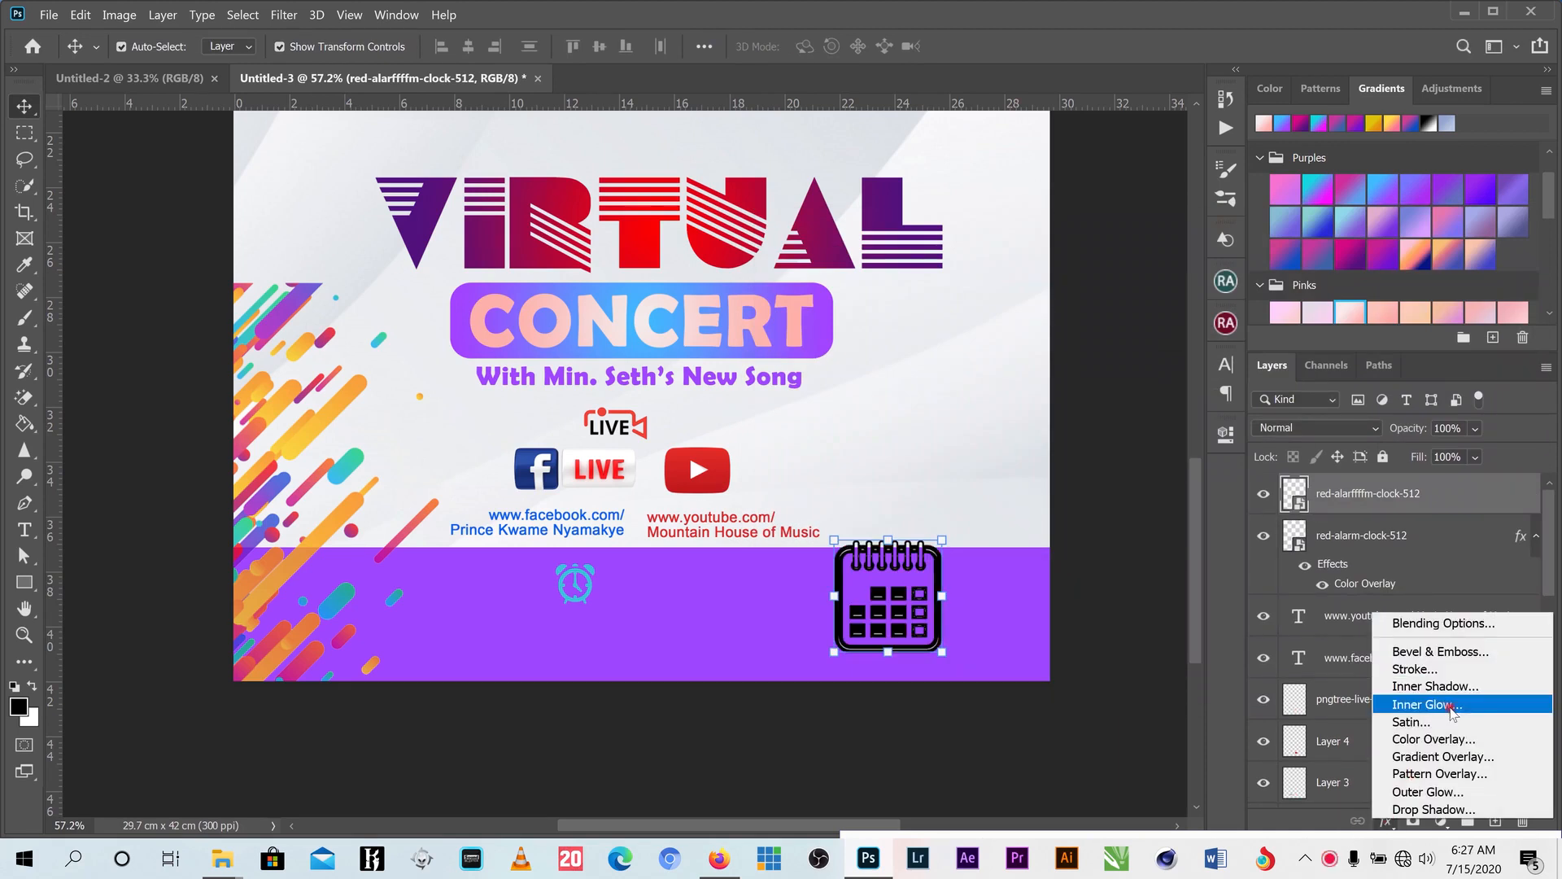
click(1433, 739)
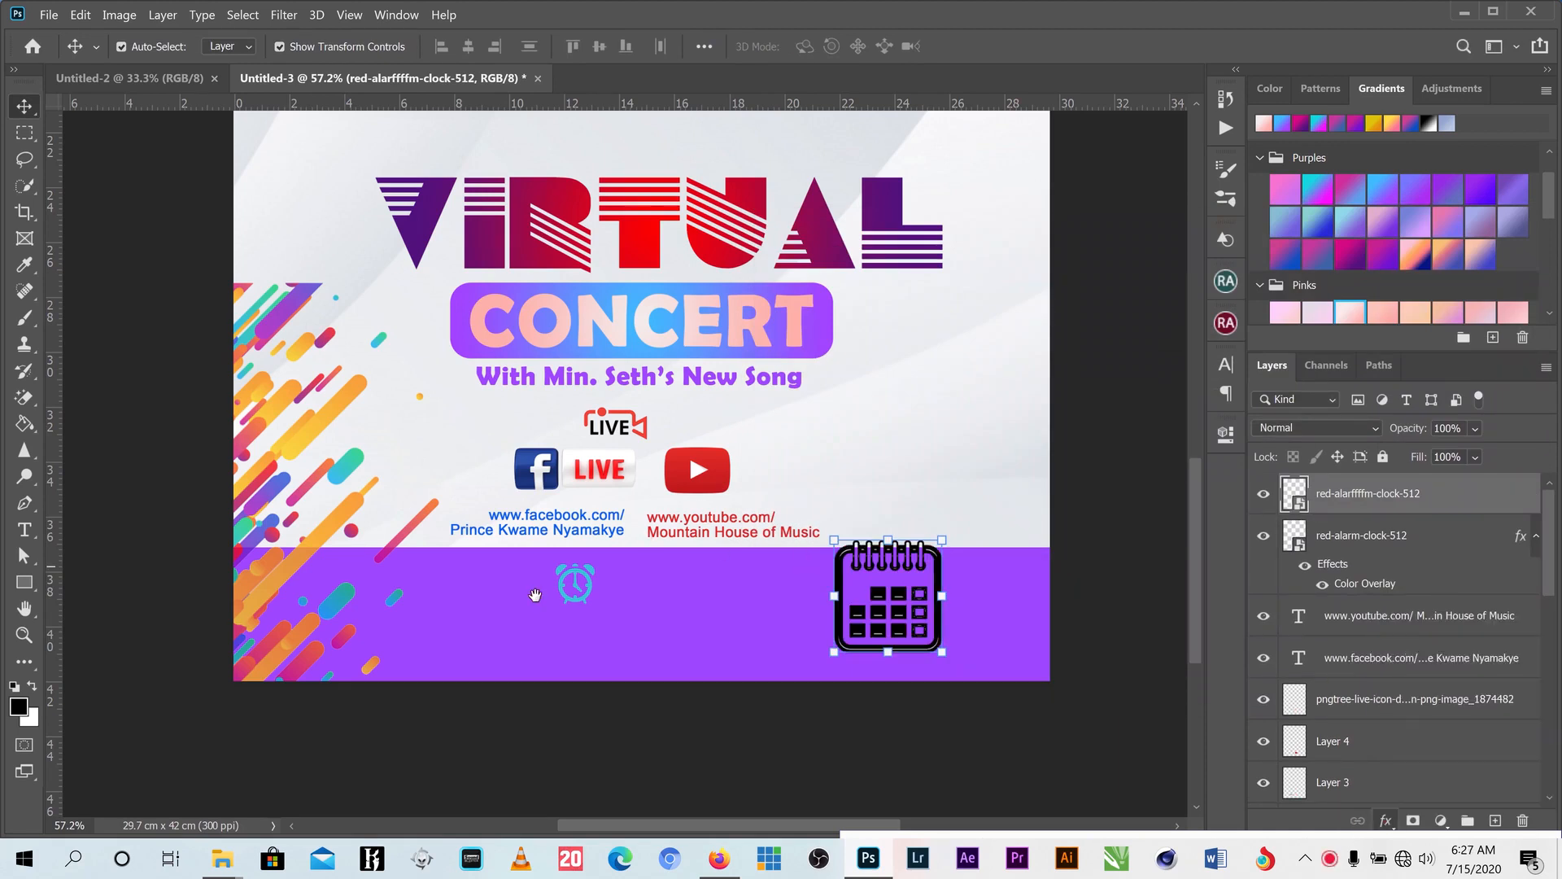
key(Return)
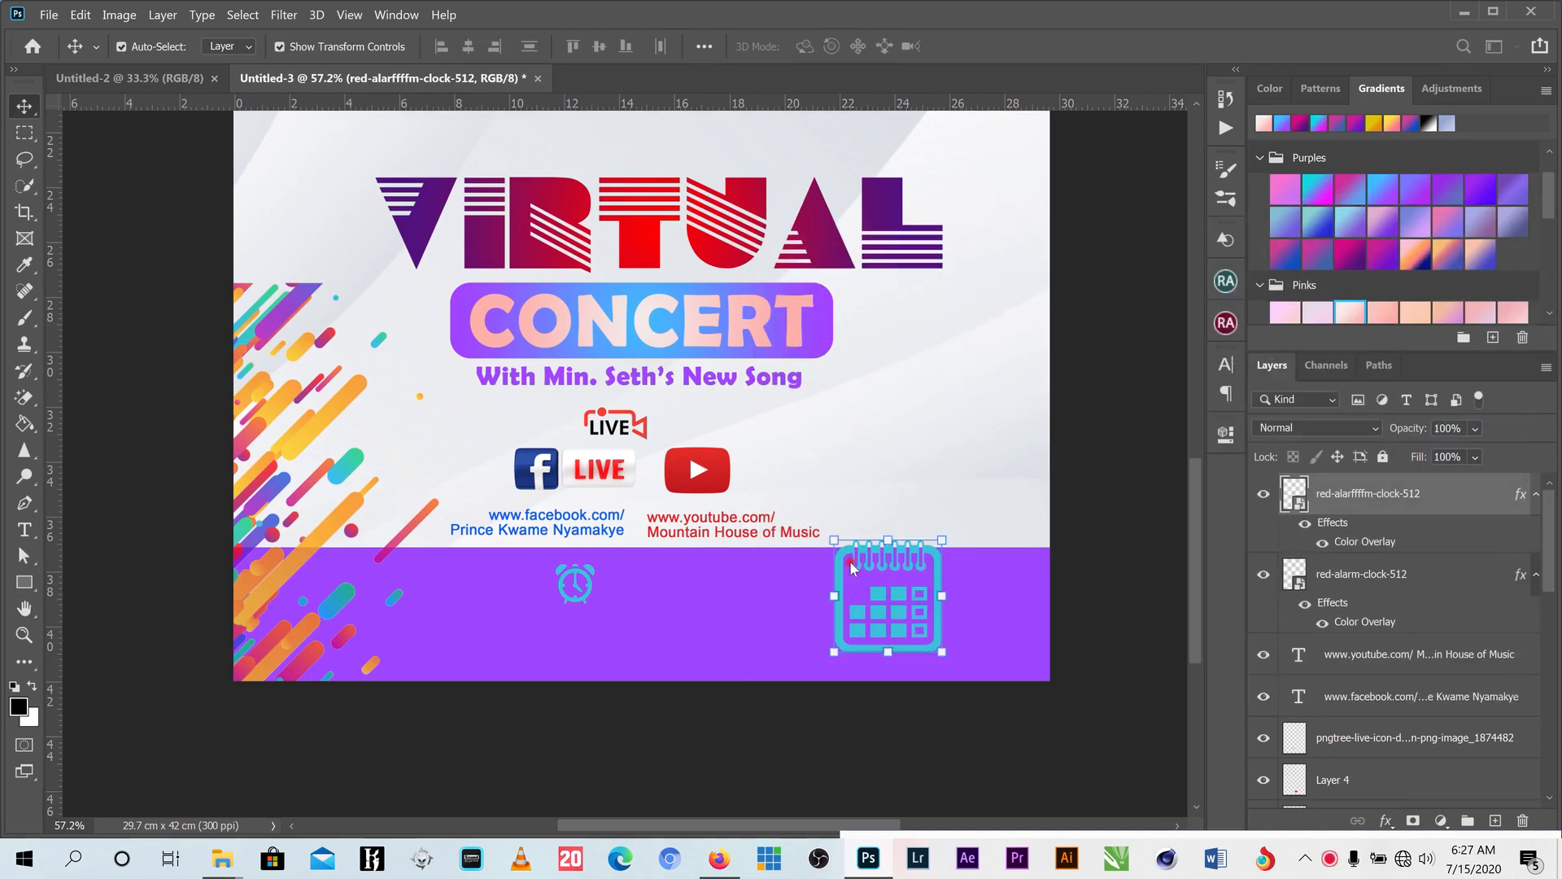
drag(942, 538, 862, 622)
- Commit the calendar's size, place it beside the alarm clock, and nudge the clock level with it
click(974, 43)
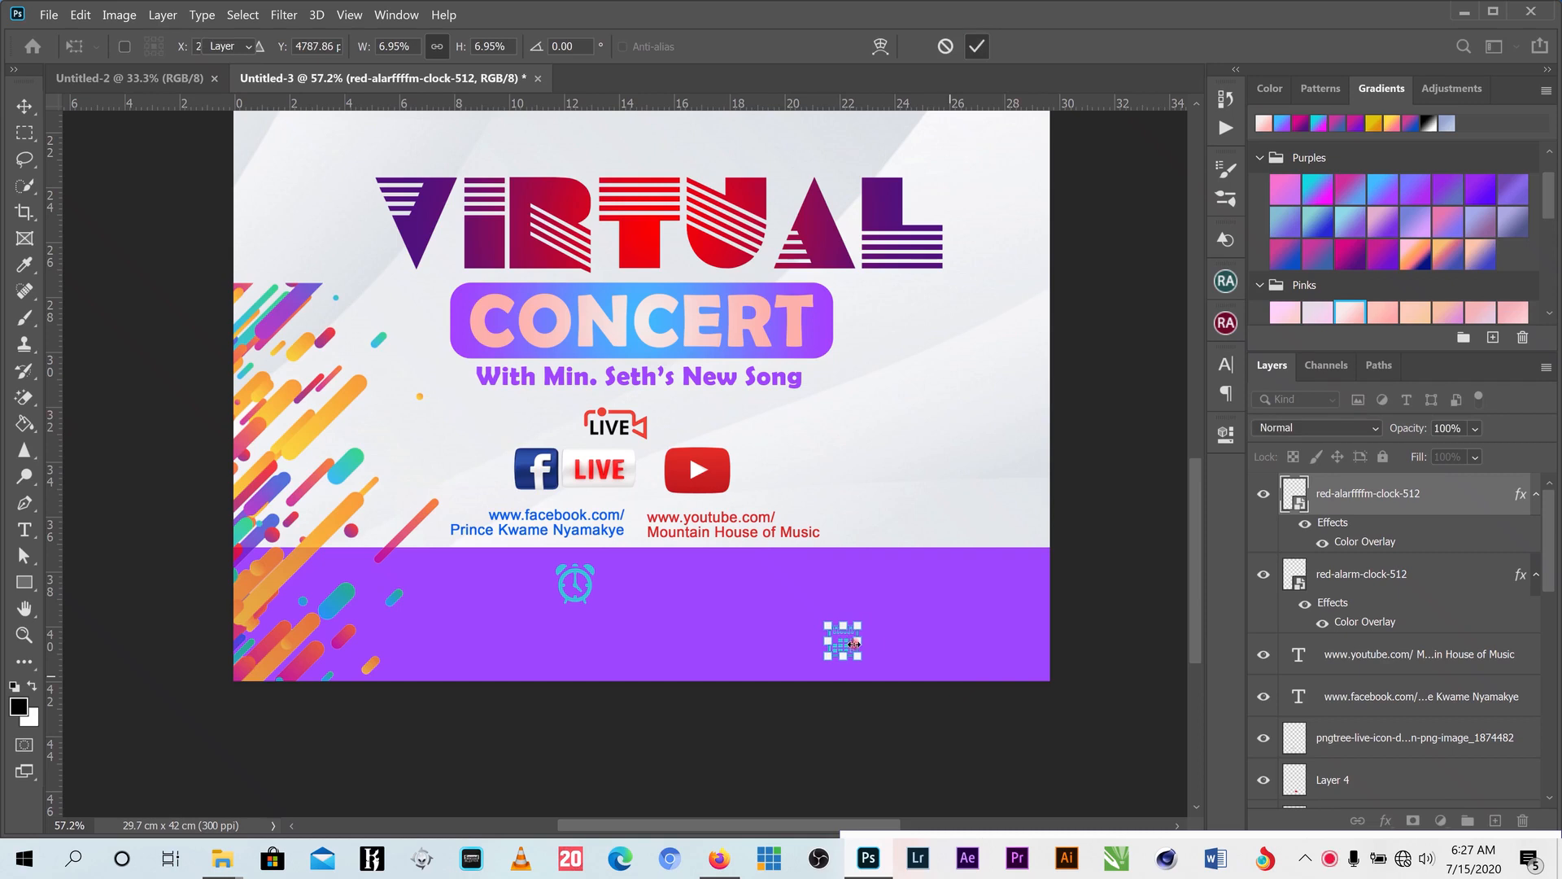
scroll(846, 641, up, 3)
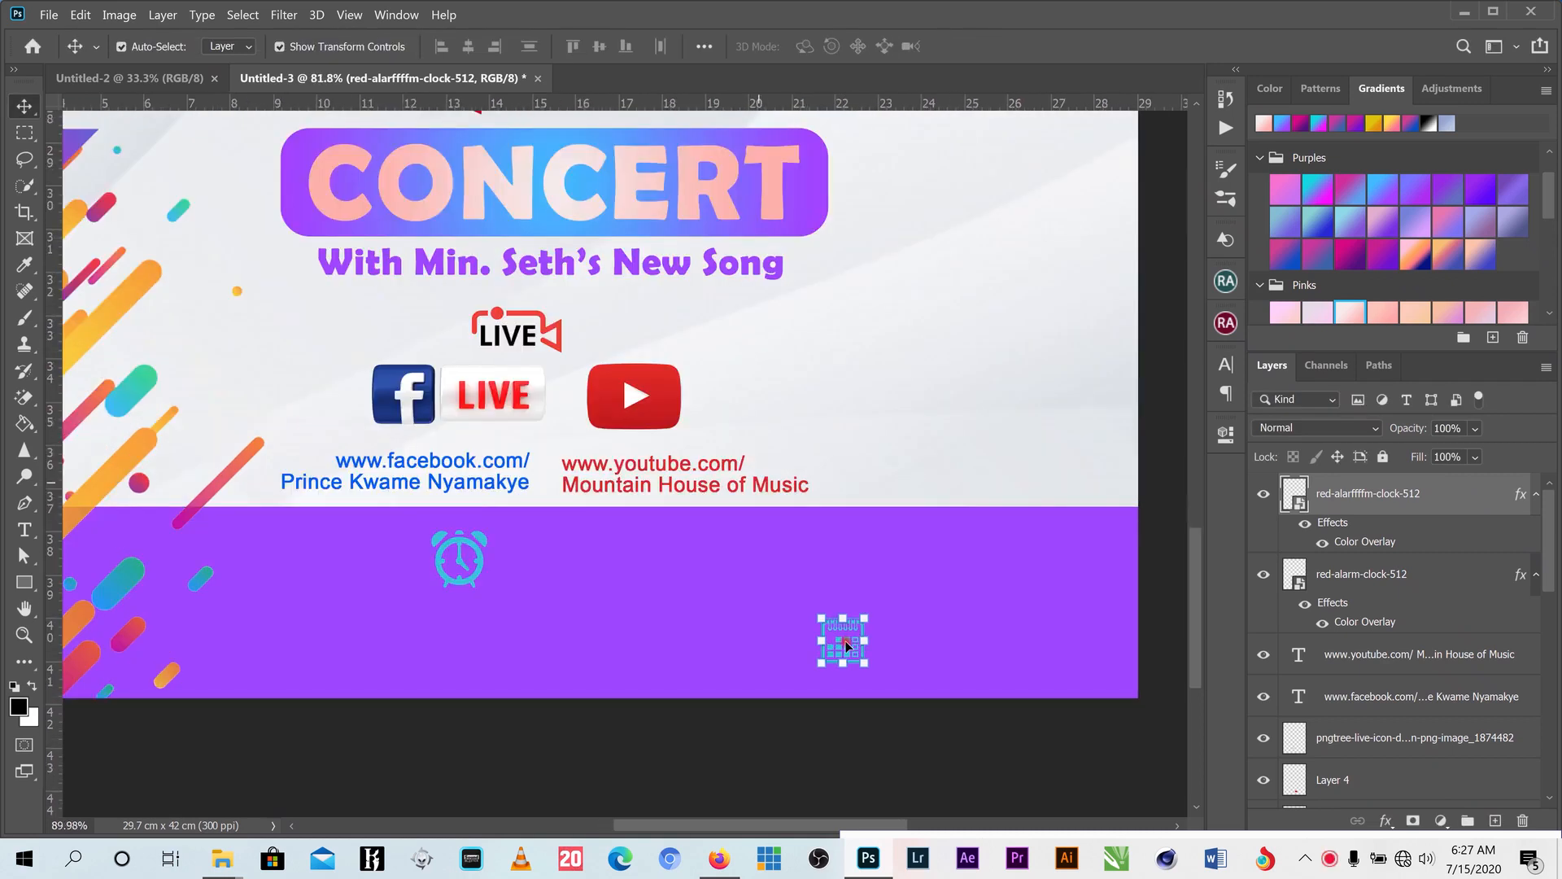
drag(843, 640, 596, 539)
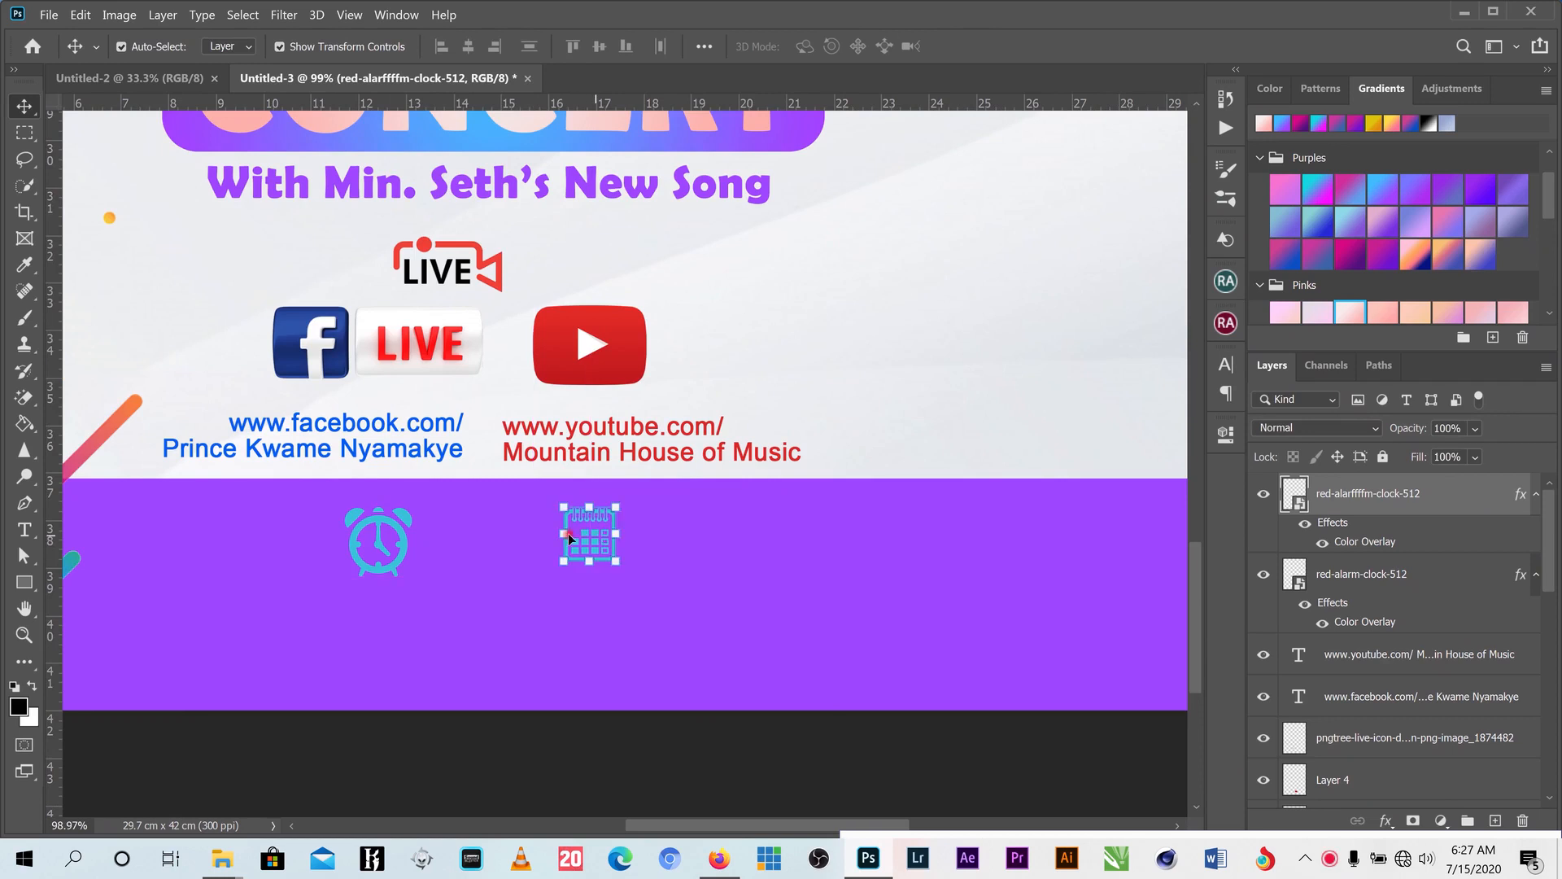
drag(390, 522, 445, 519)
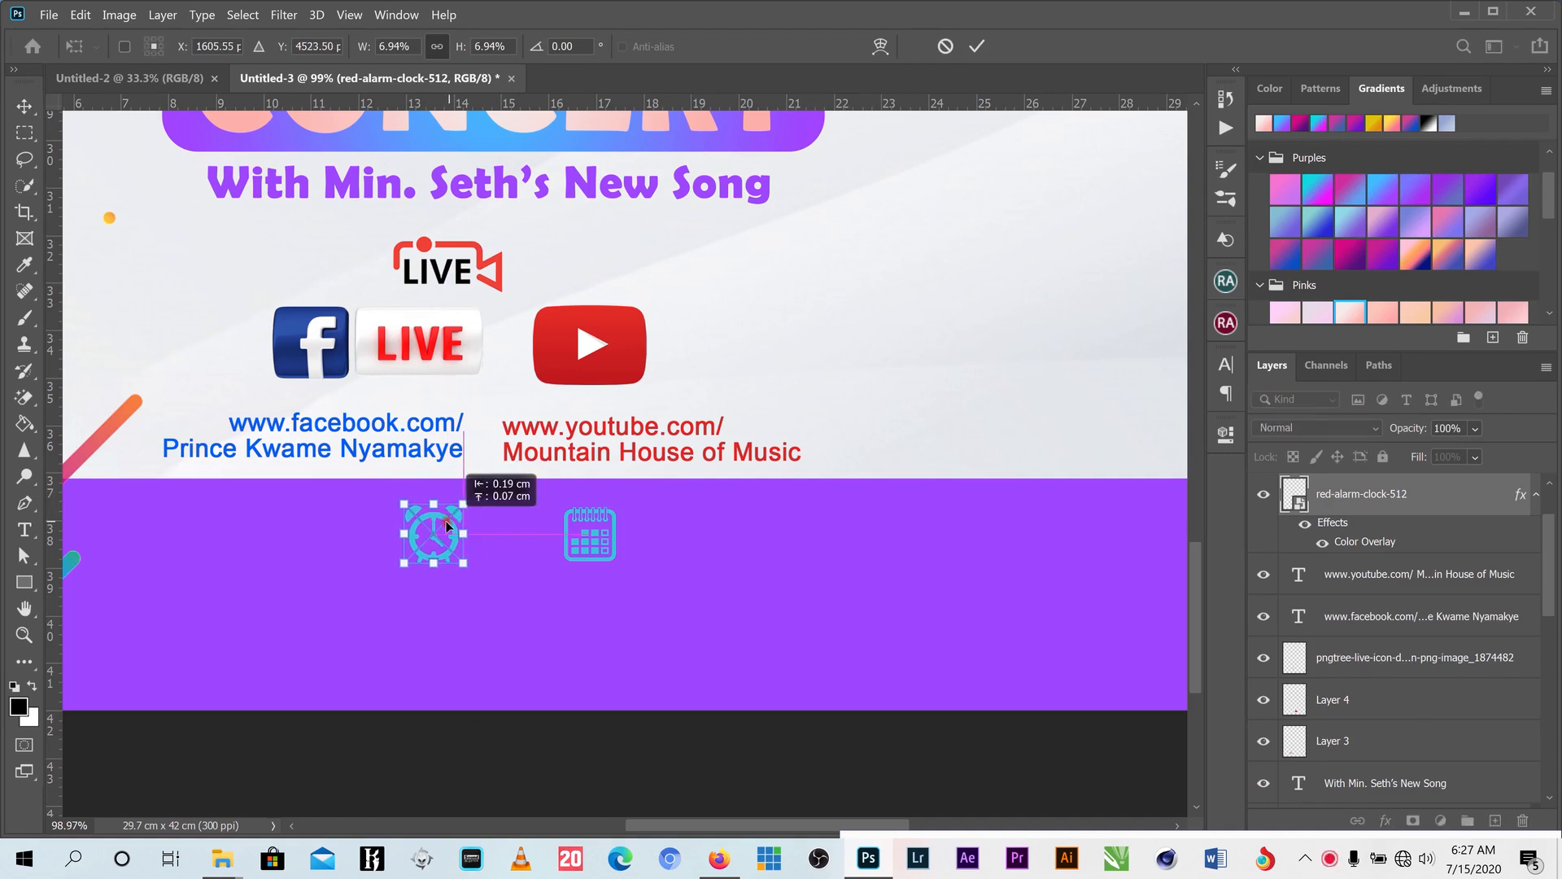
click(977, 45)
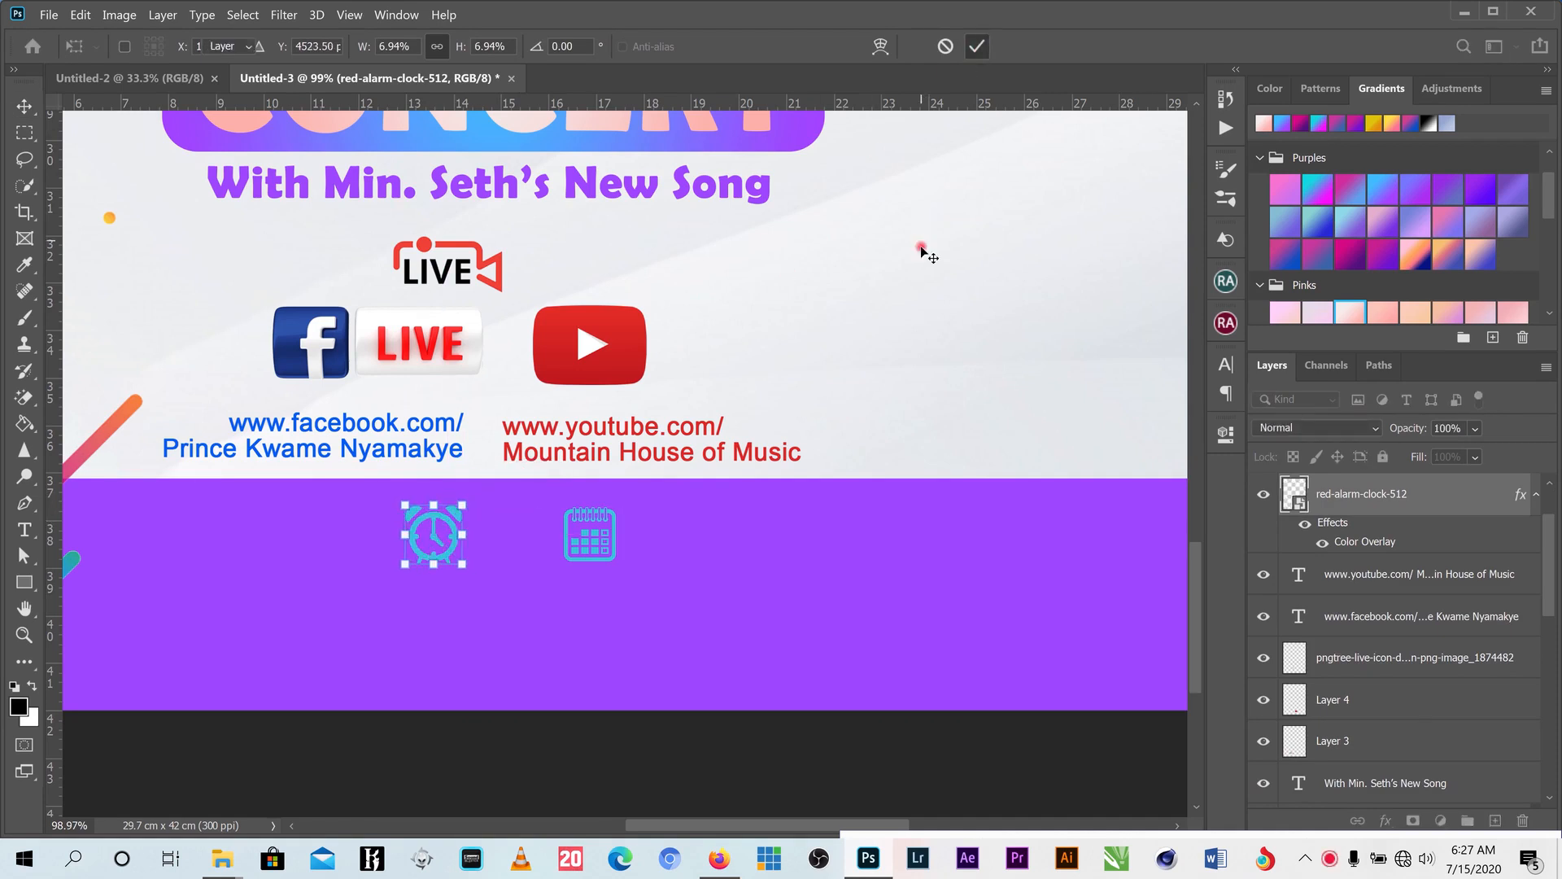
click(31, 582)
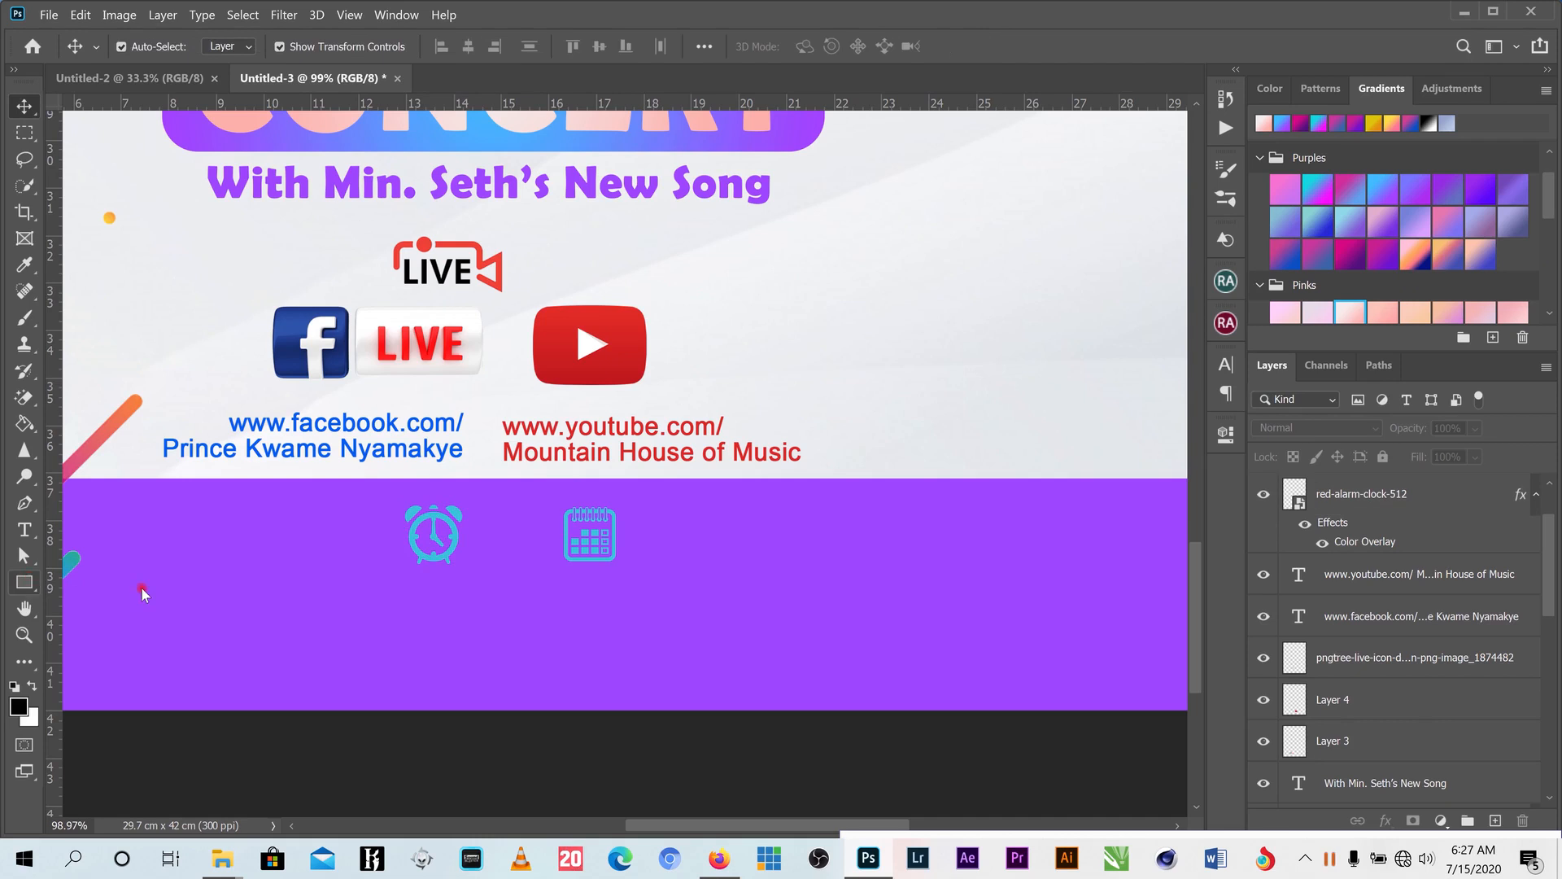
- Draw a thin yellow vertical bar between clock and calendar and duplicate it just to its right
drag(486, 510, 493, 669)
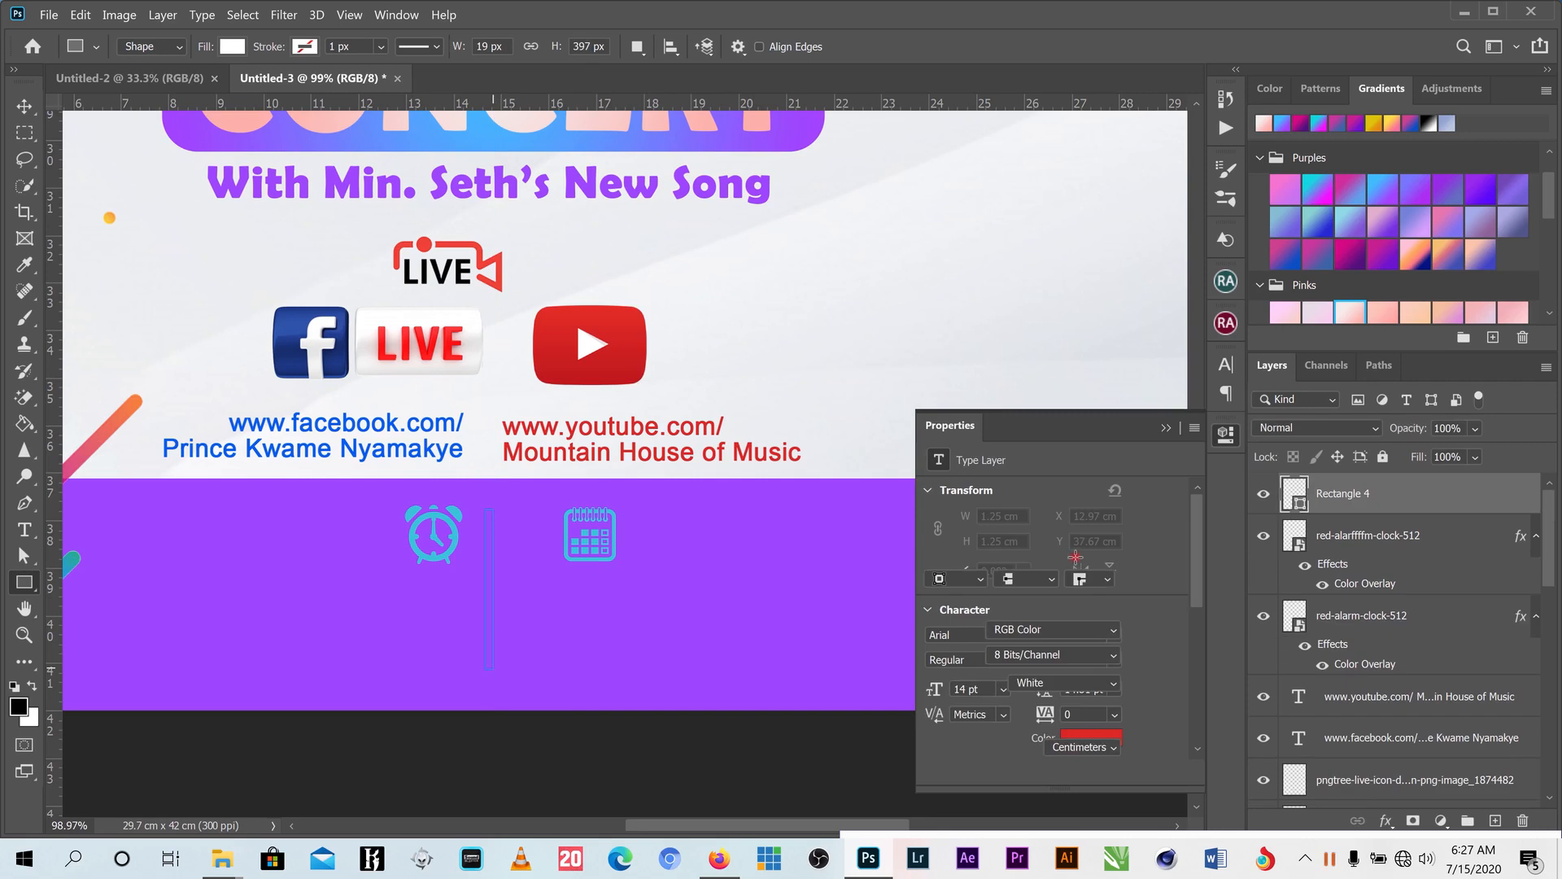
click(940, 555)
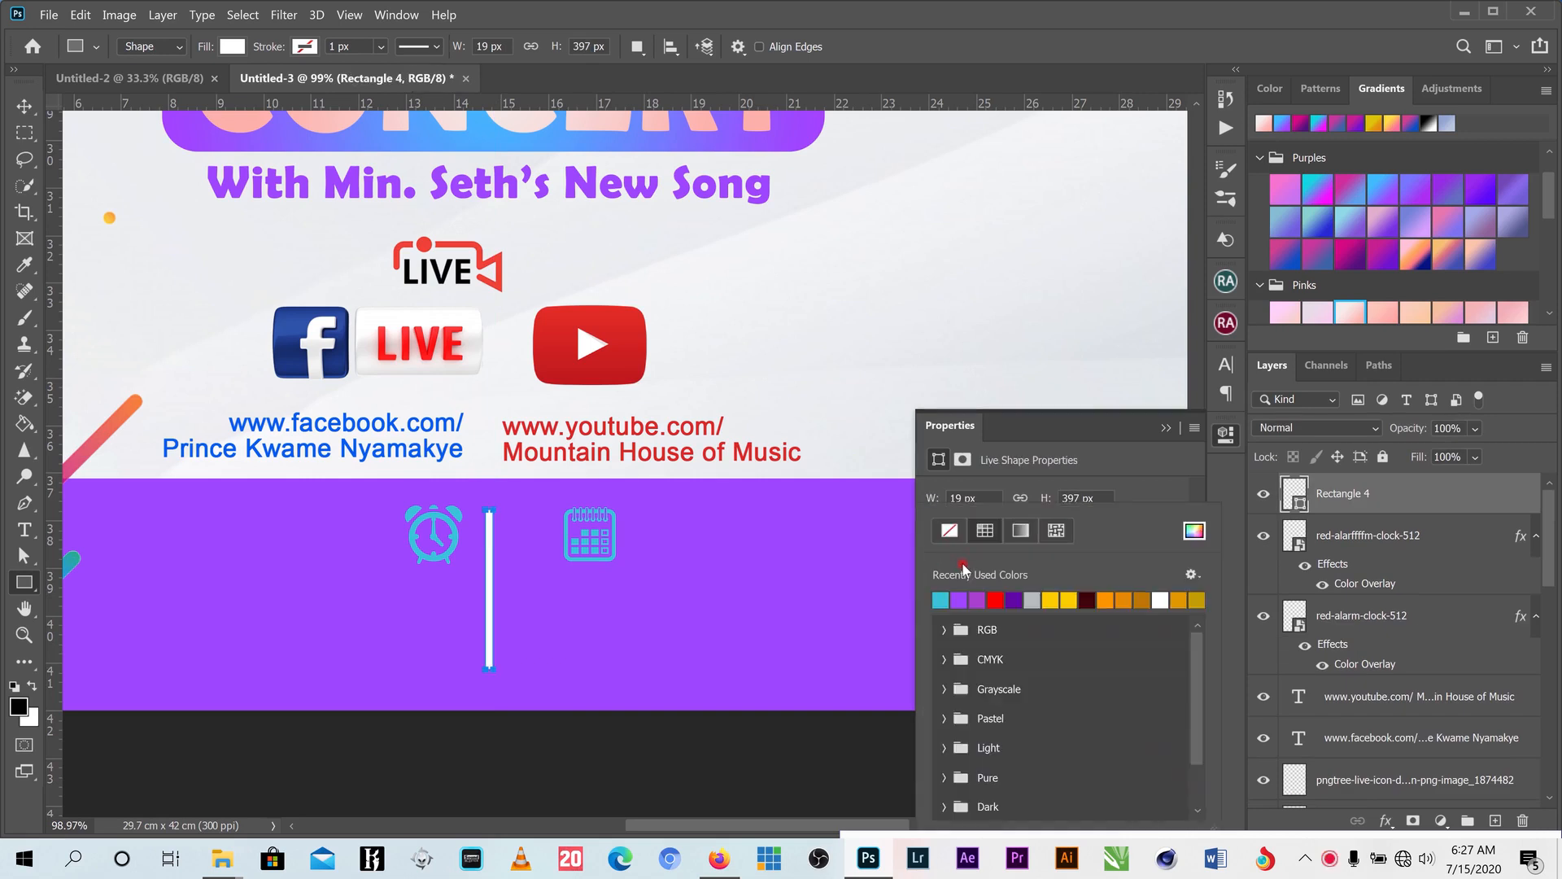
click(1061, 599)
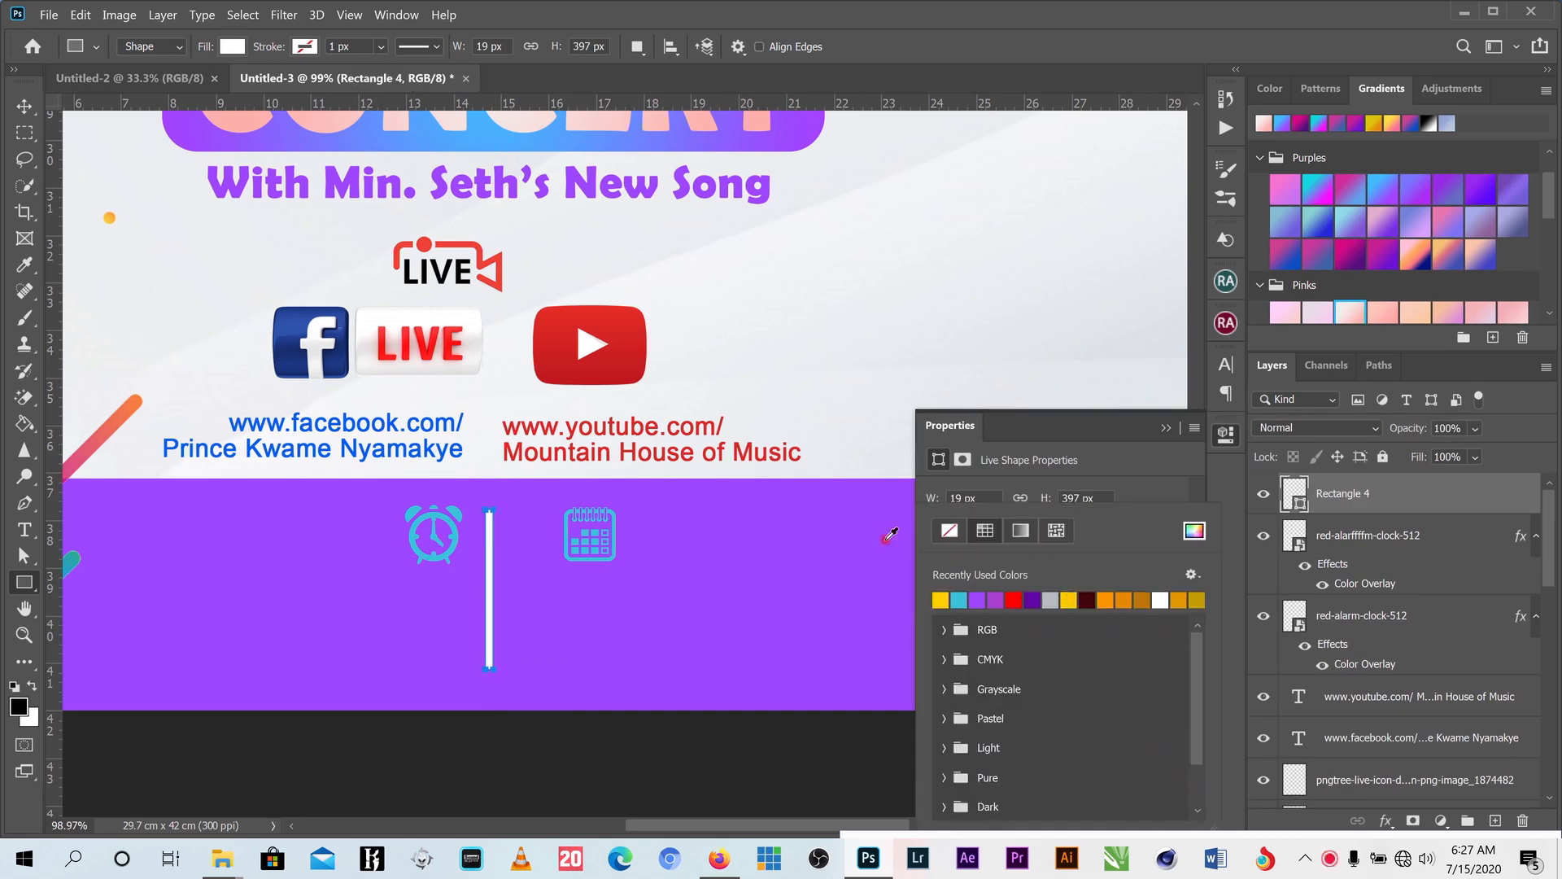
click(25, 106)
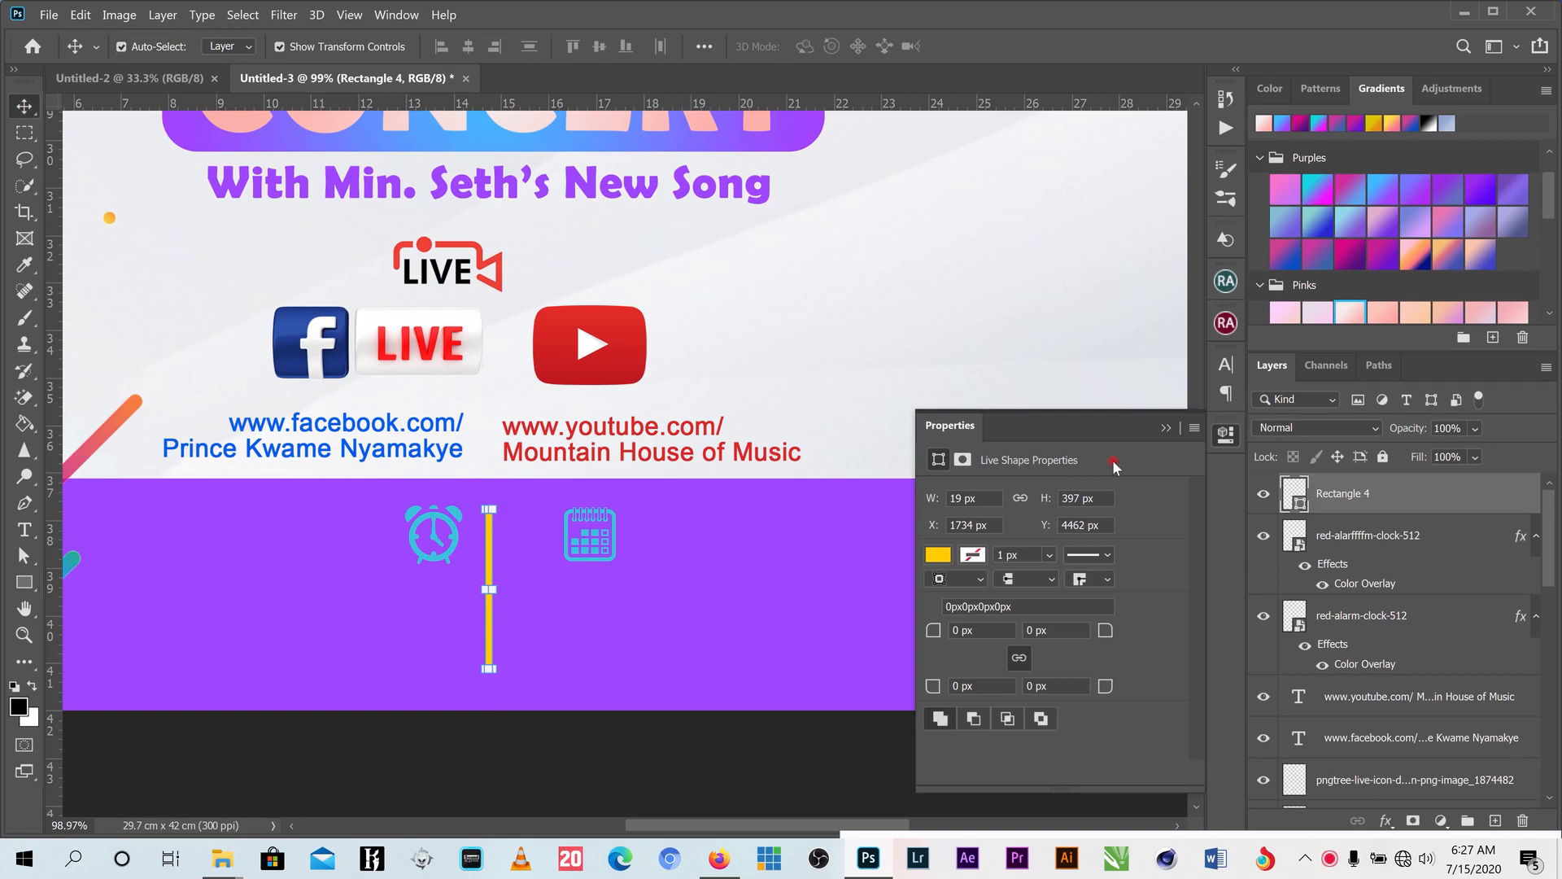
click(1169, 429)
scroll(502, 595, up, 3)
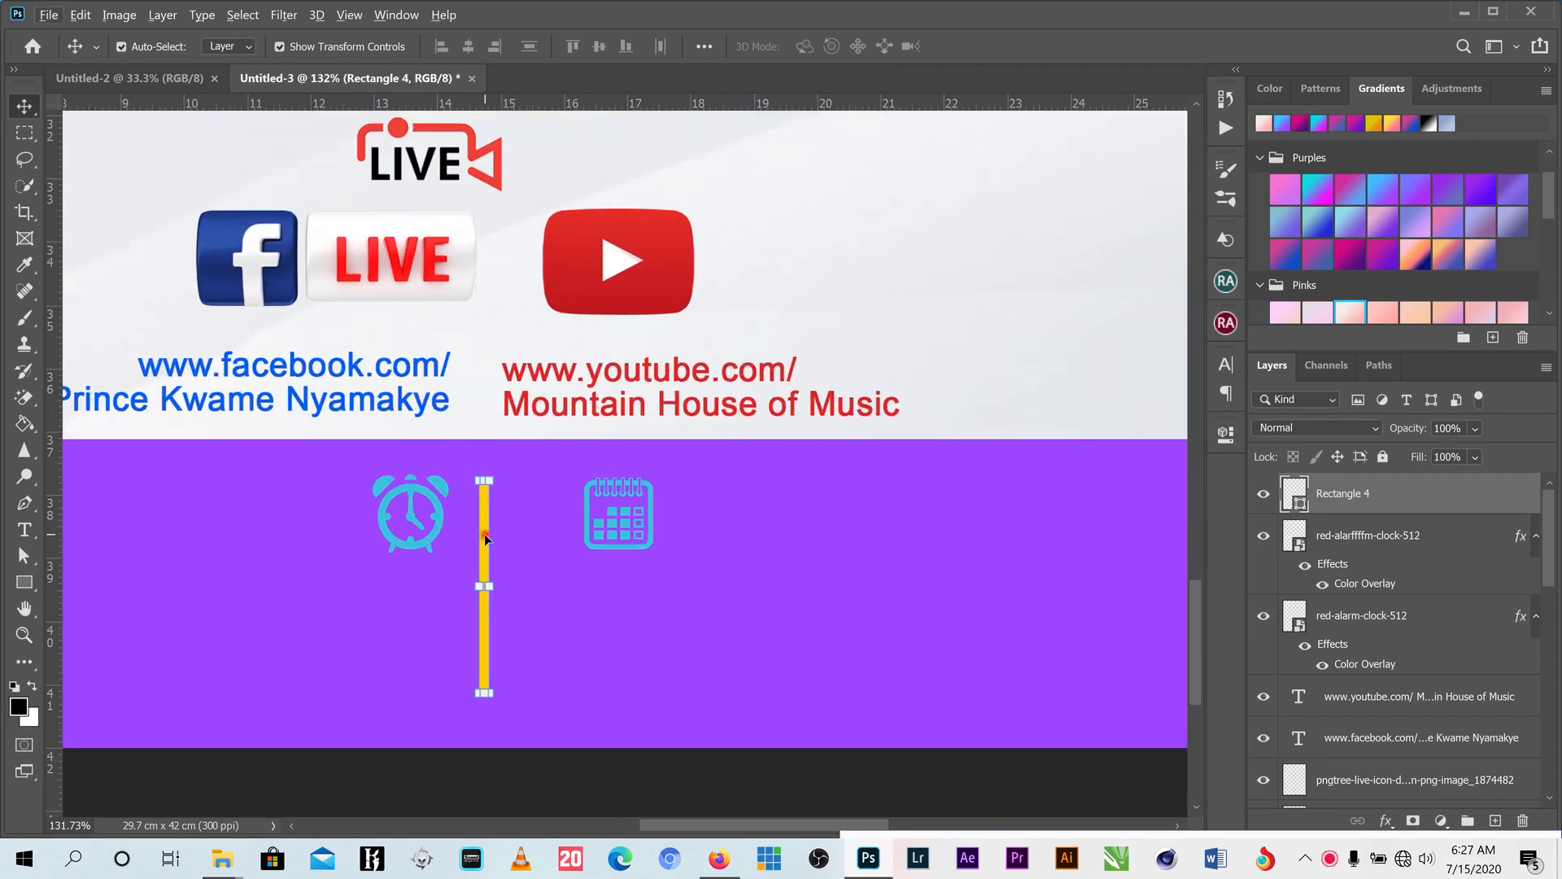
drag(485, 538, 519, 540)
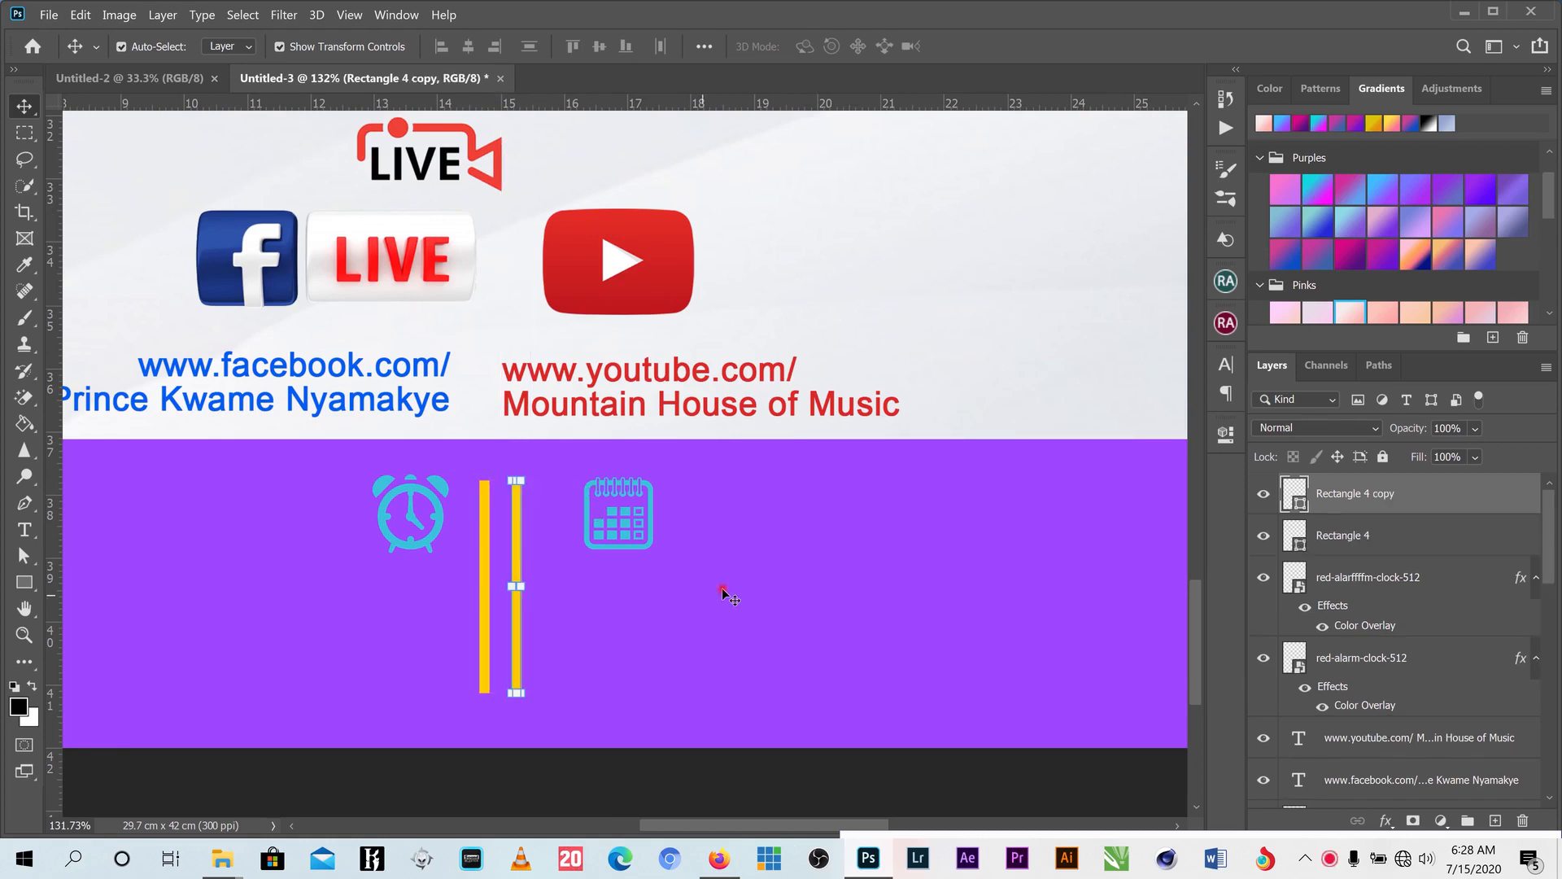
scroll(610, 631, down, 3)
scroll(511, 709, down, 2)
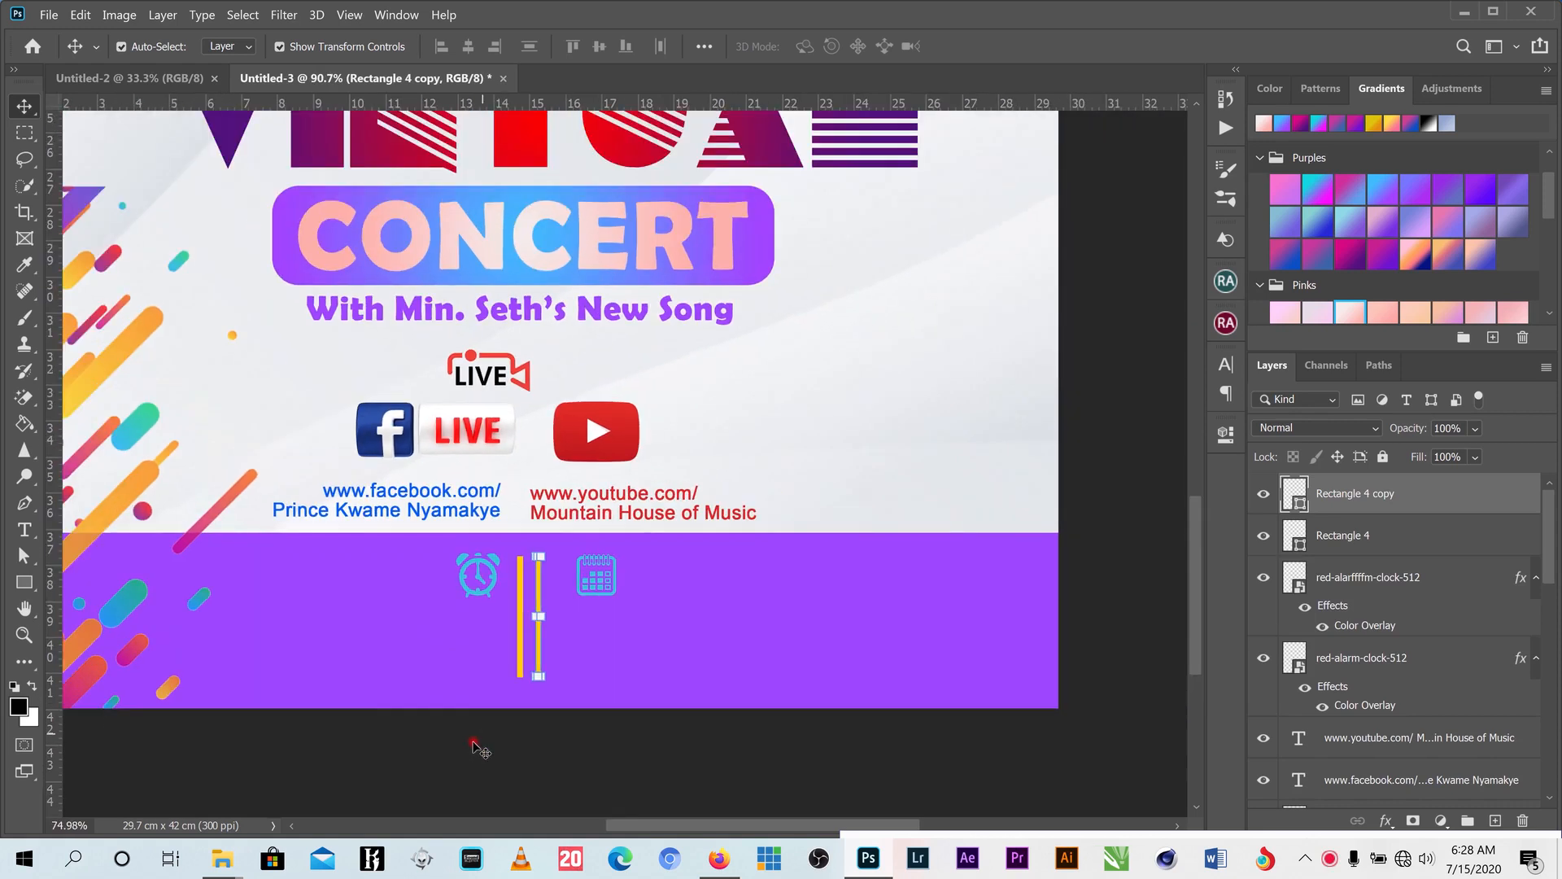
click(474, 742)
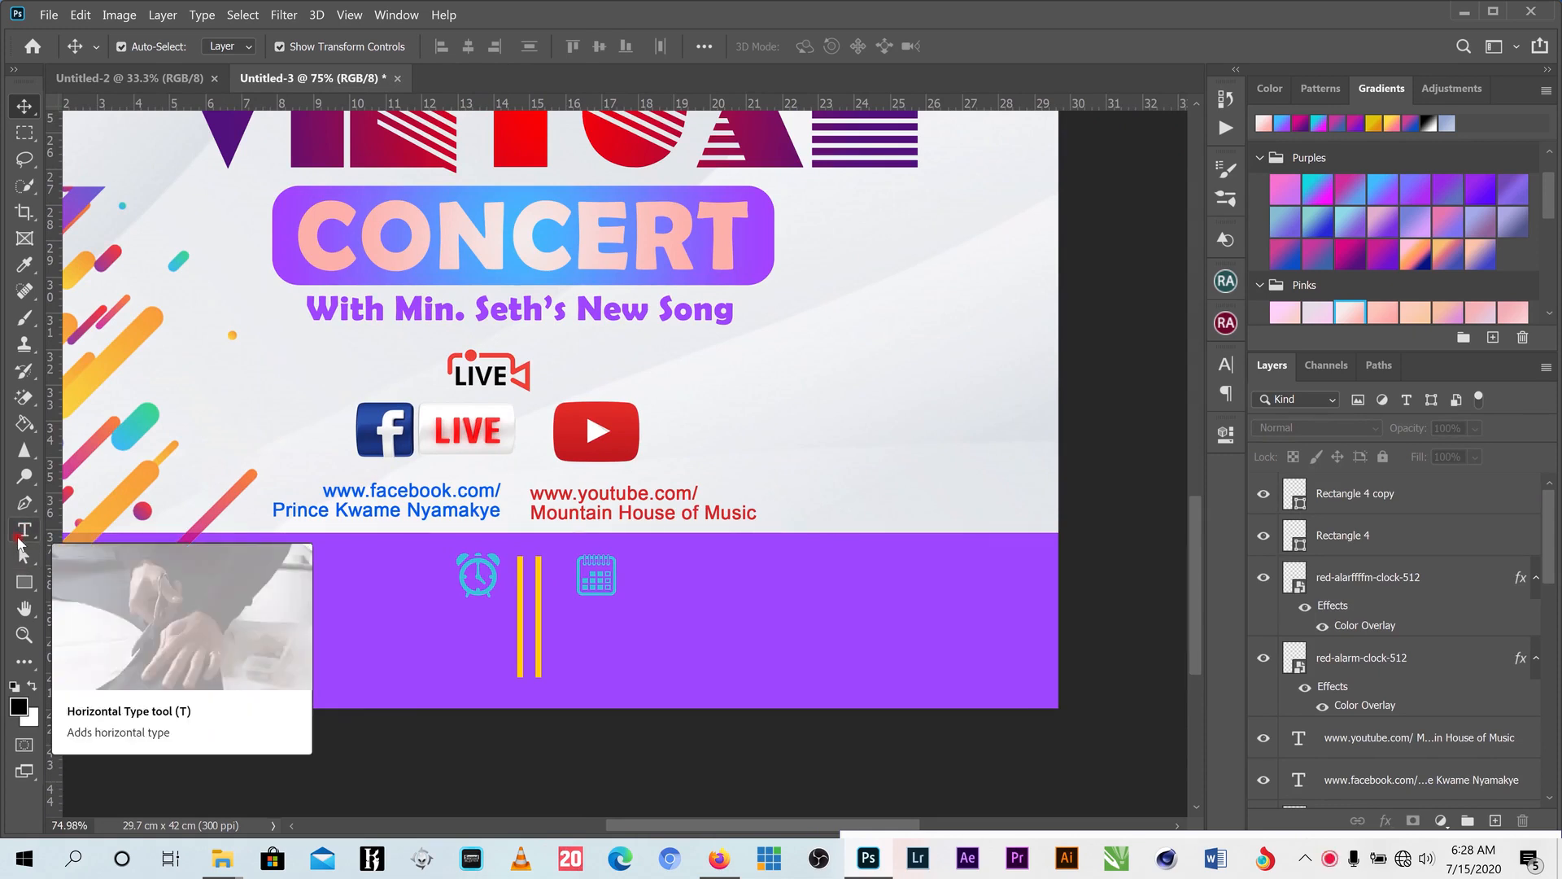
- Add the date text '19th JULY, 2020' left of the clock and colour it white
click(21, 537)
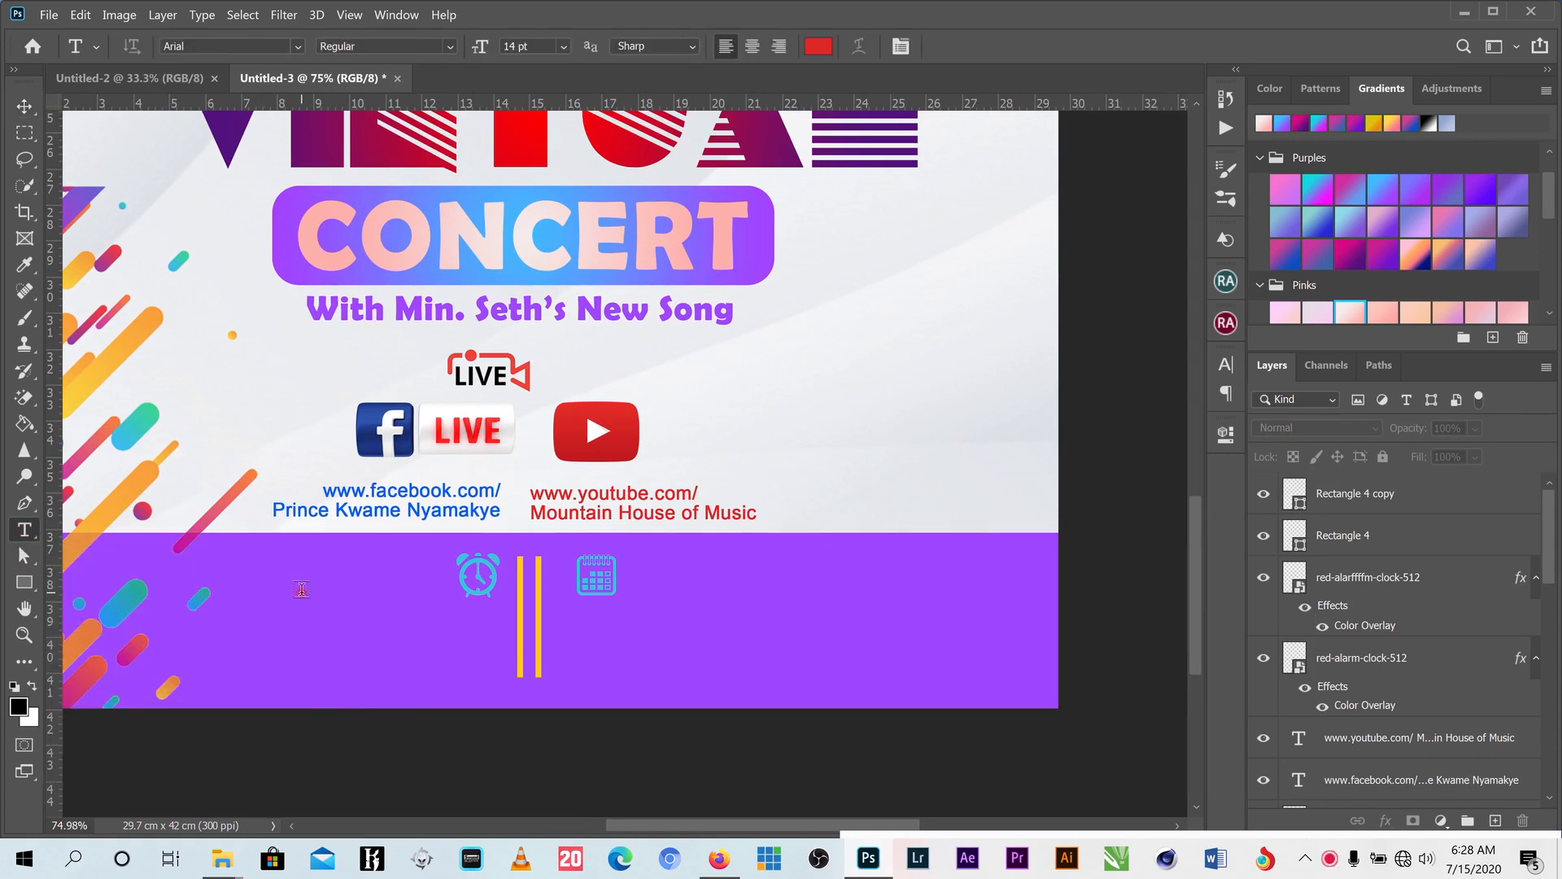
click(439, 576)
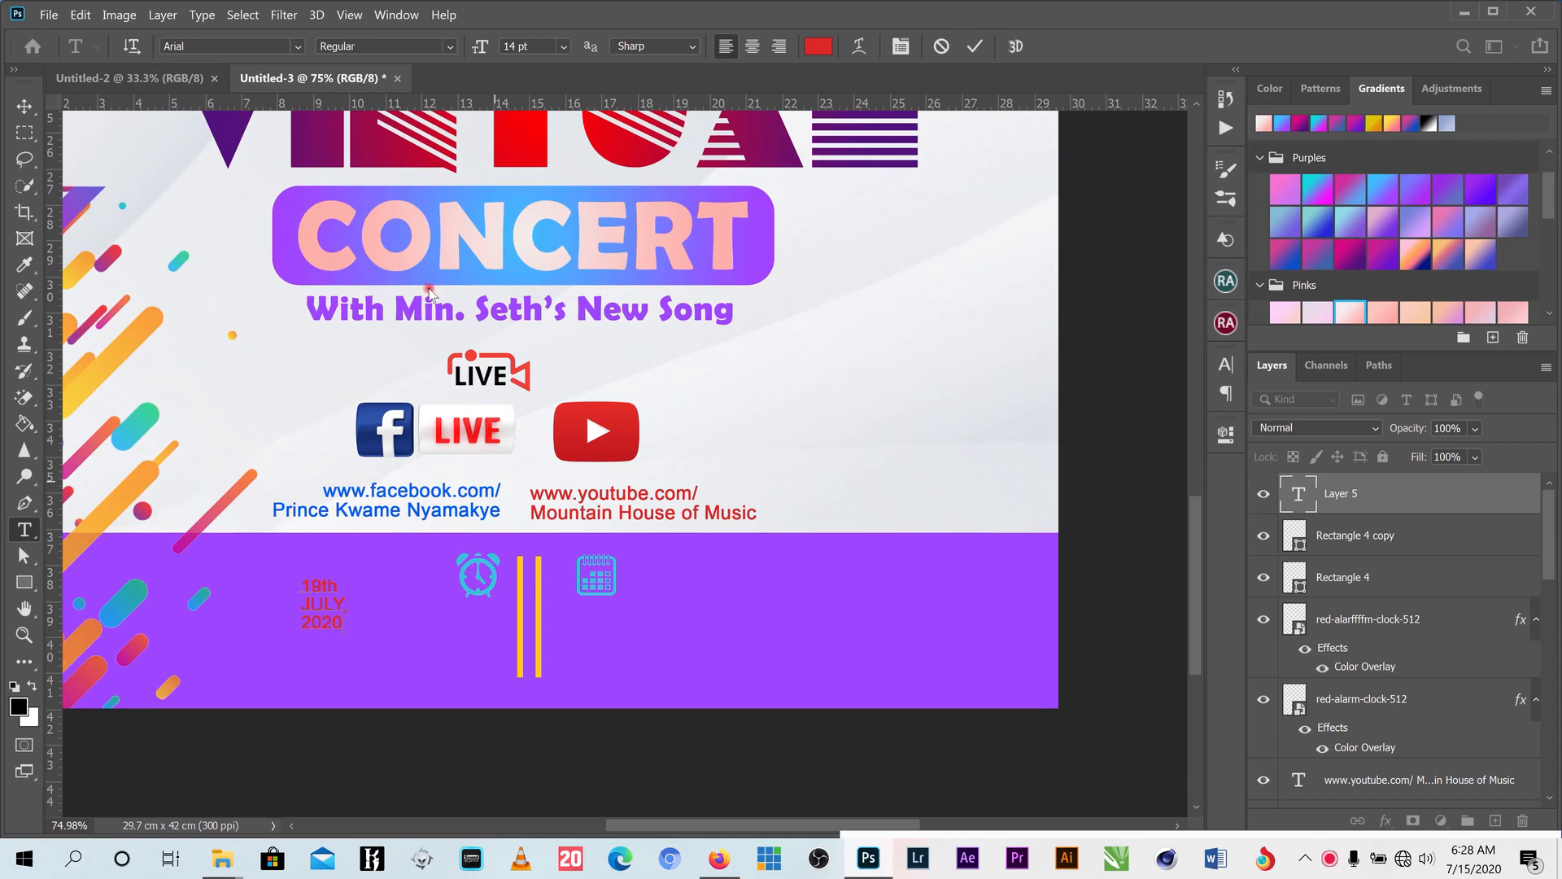
click(24, 105)
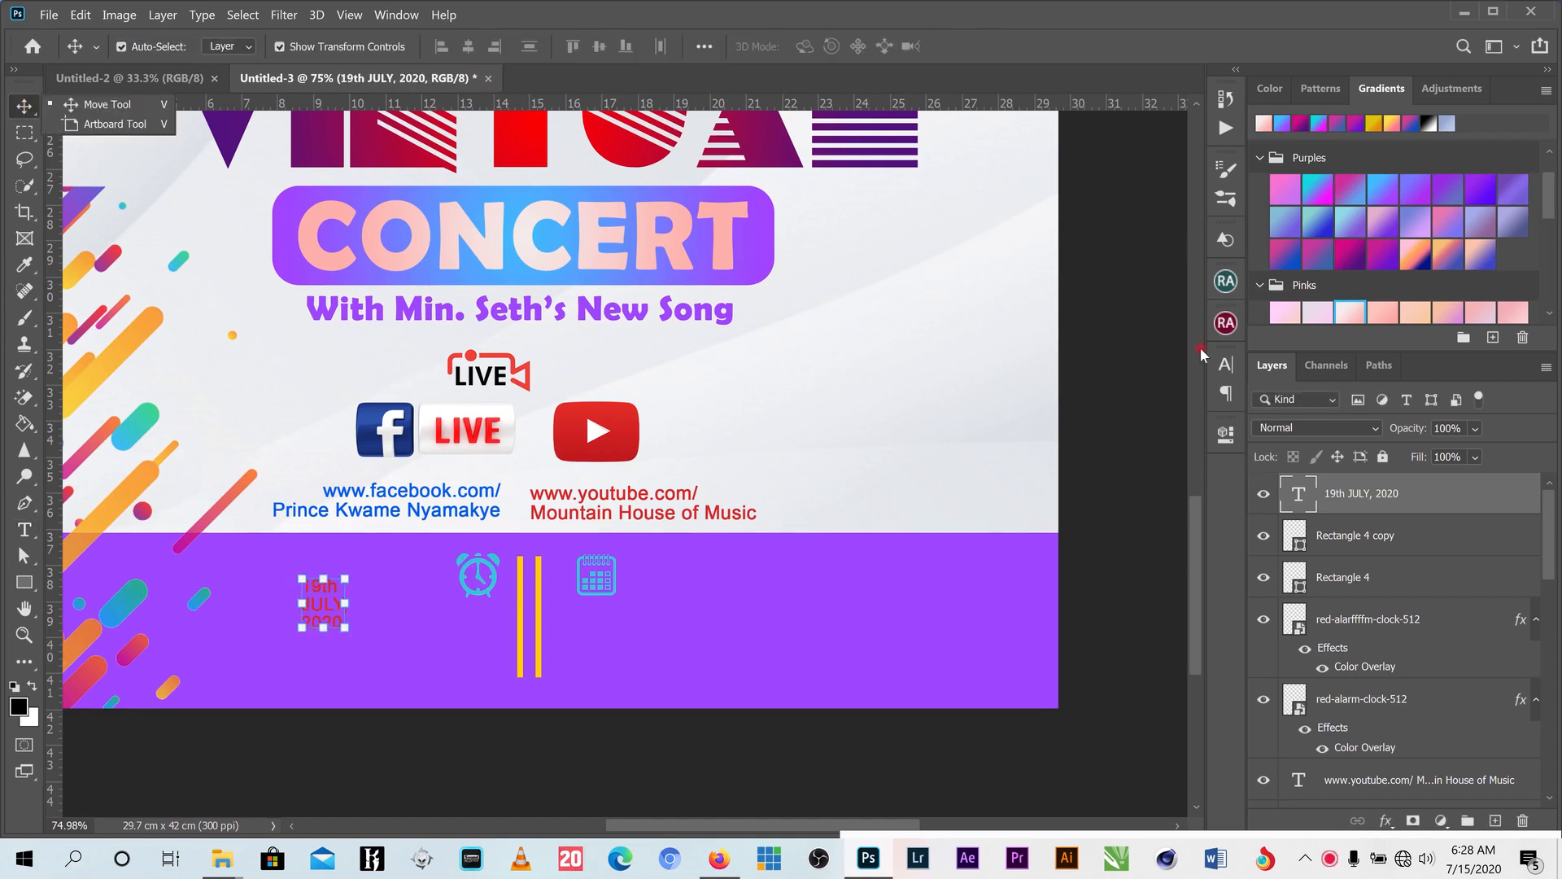
click(1225, 364)
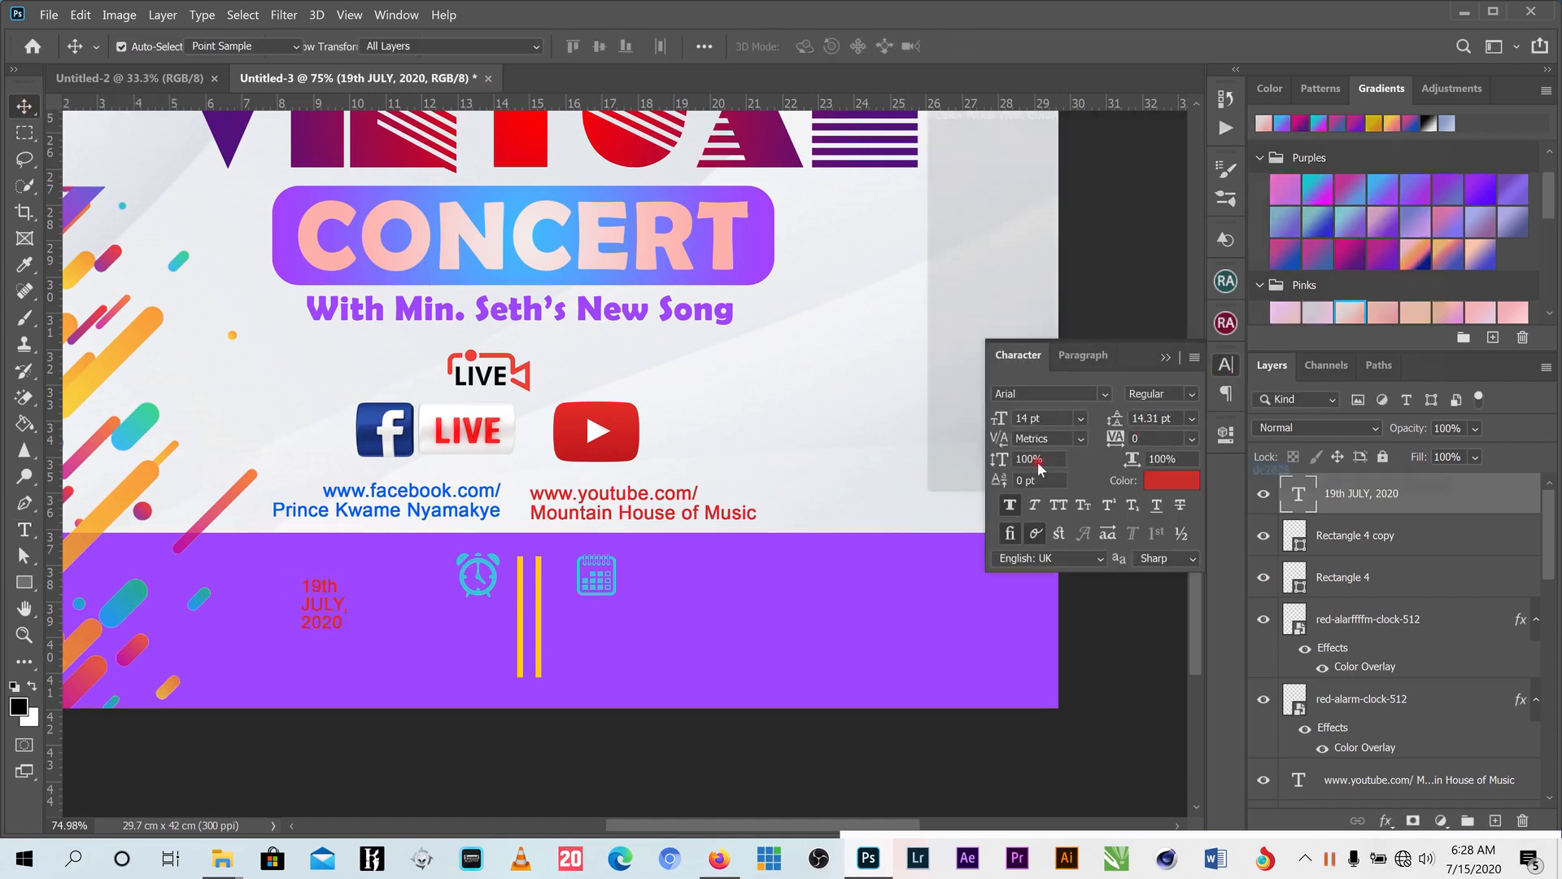
click(1172, 480)
drag(997, 185, 929, 153)
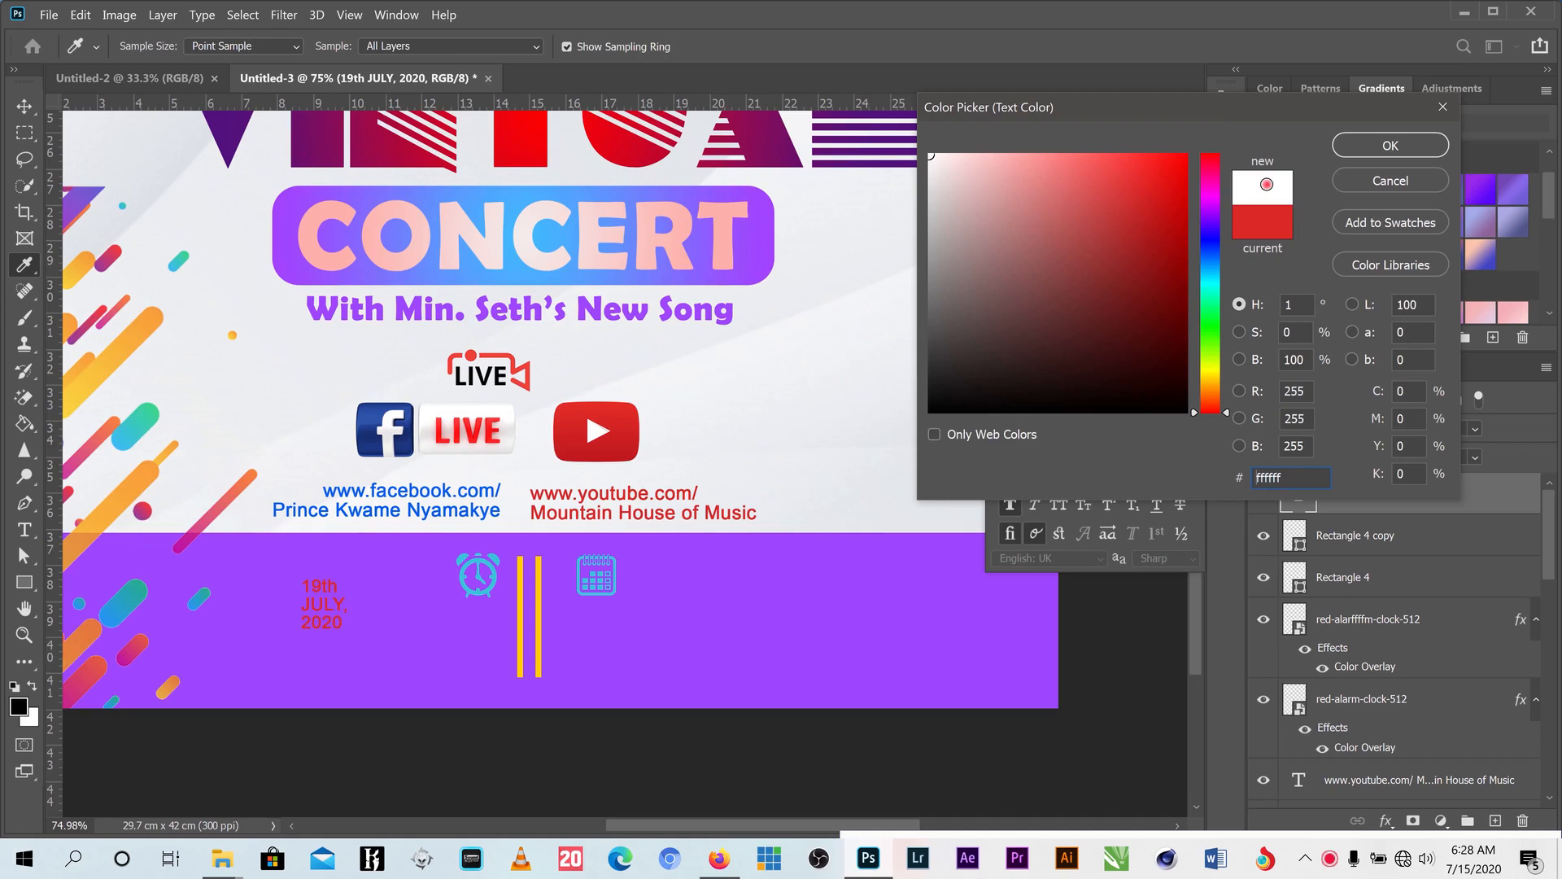
click(1390, 146)
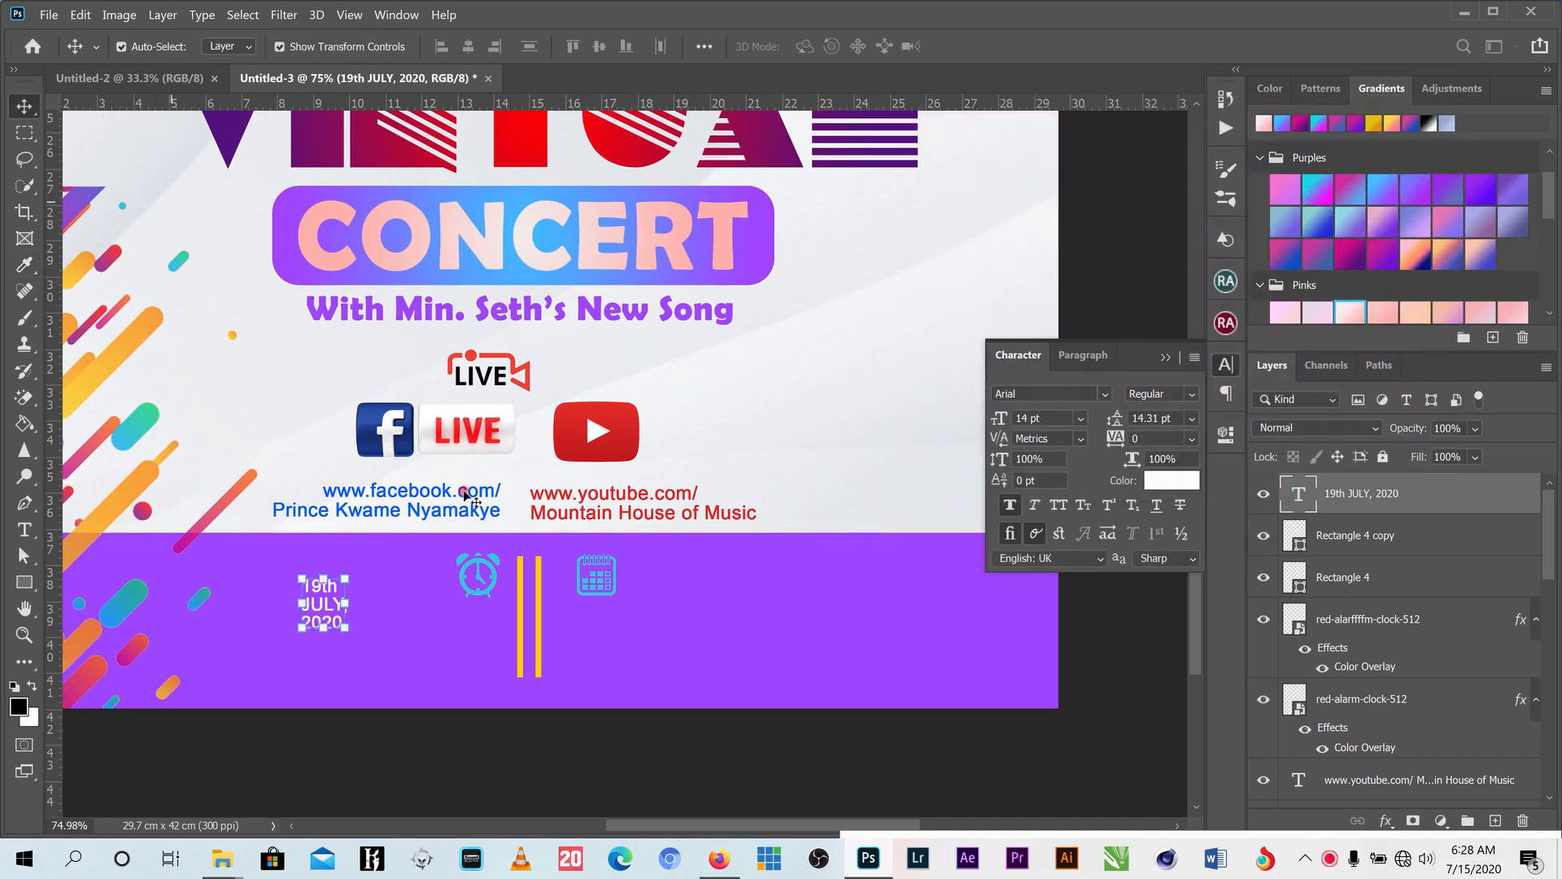
- Enlarge the date to about double size in Berlin Sans FB Demi and copy it right of the calendar
drag(341, 626, 399, 684)
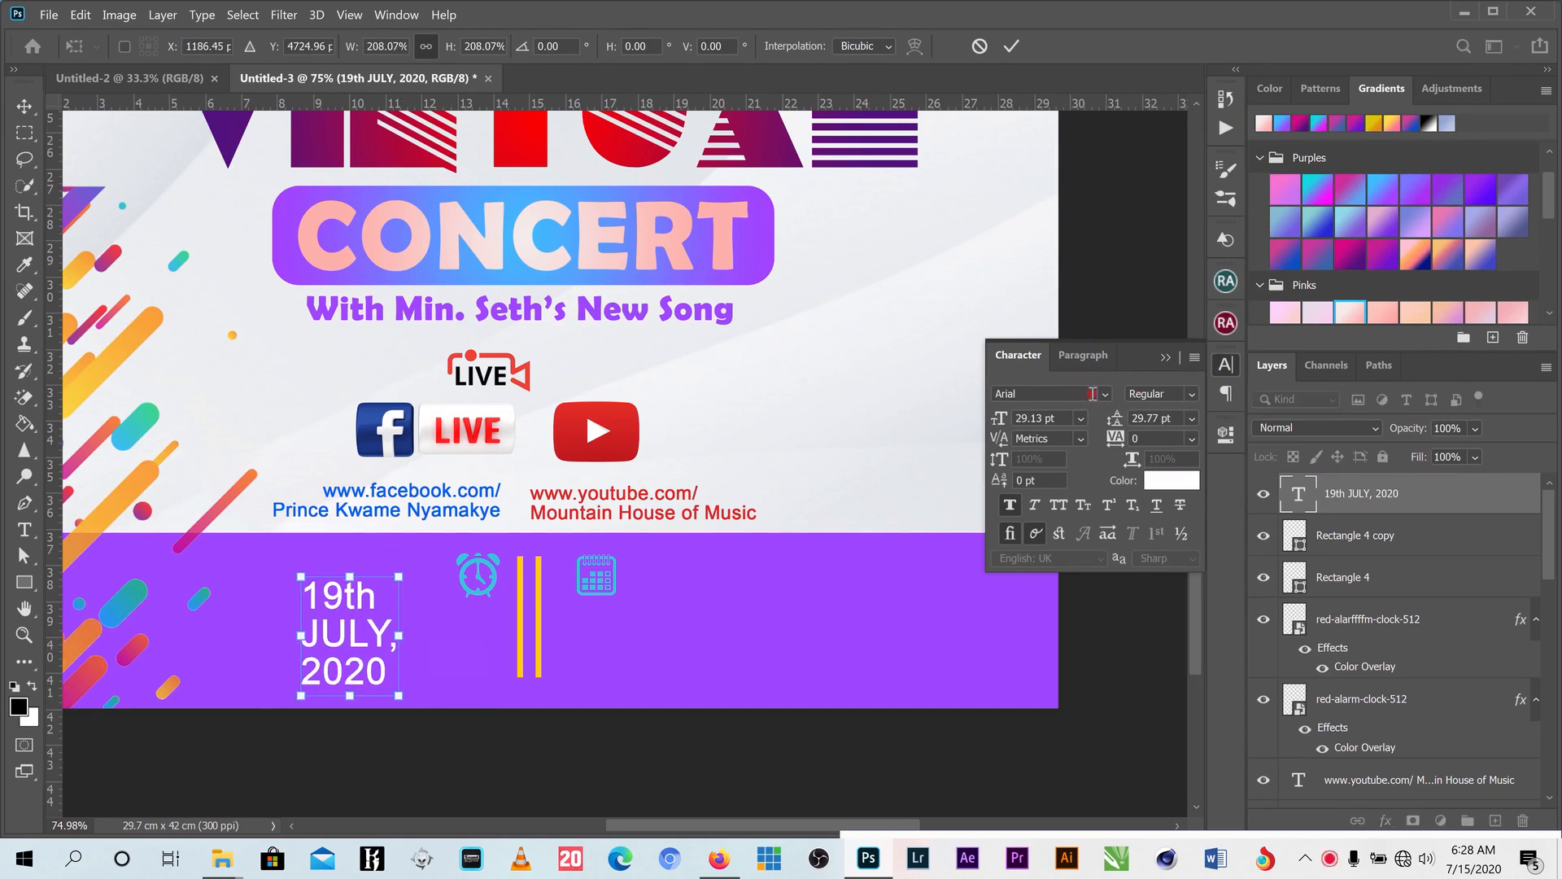
click(1105, 393)
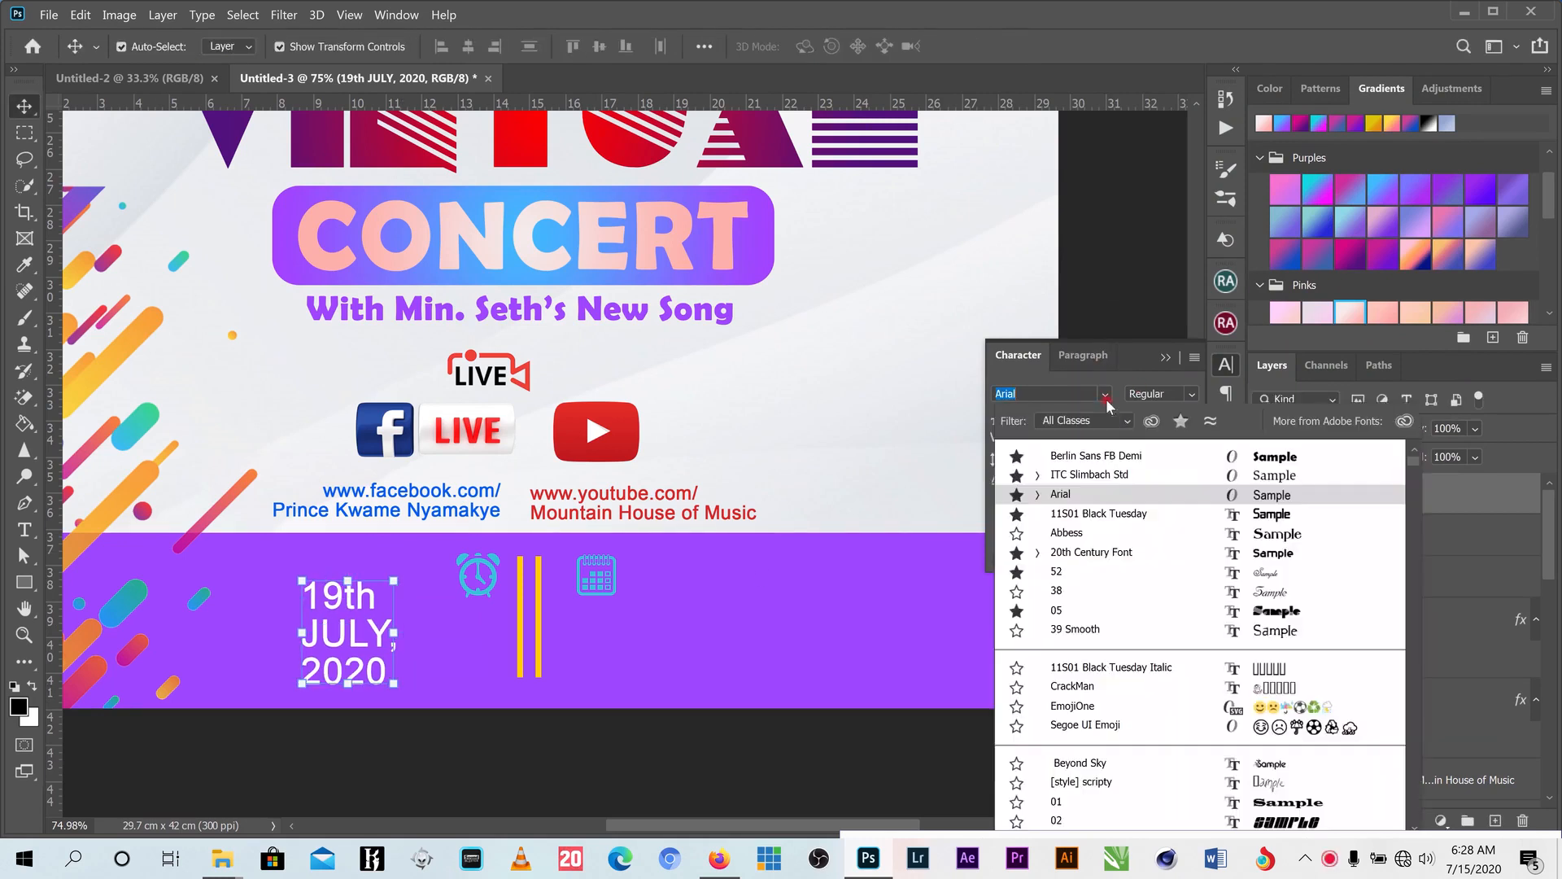
click(1117, 456)
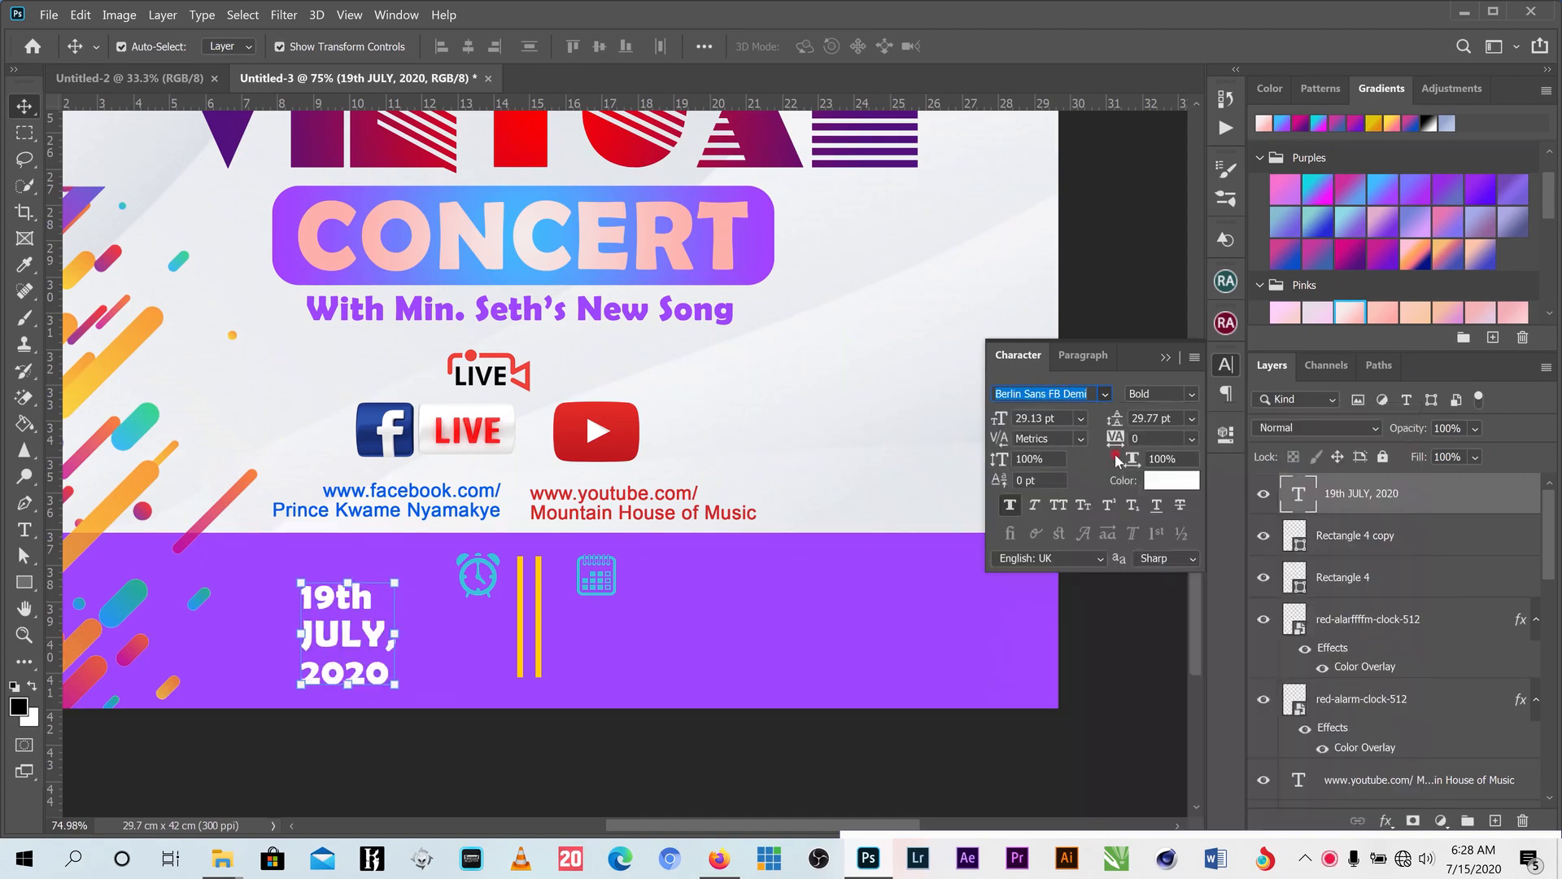
drag(346, 604, 672, 583)
- Replace the copied date text with the time '7:00 PM - 9:00 PM SHARP'
key(t)
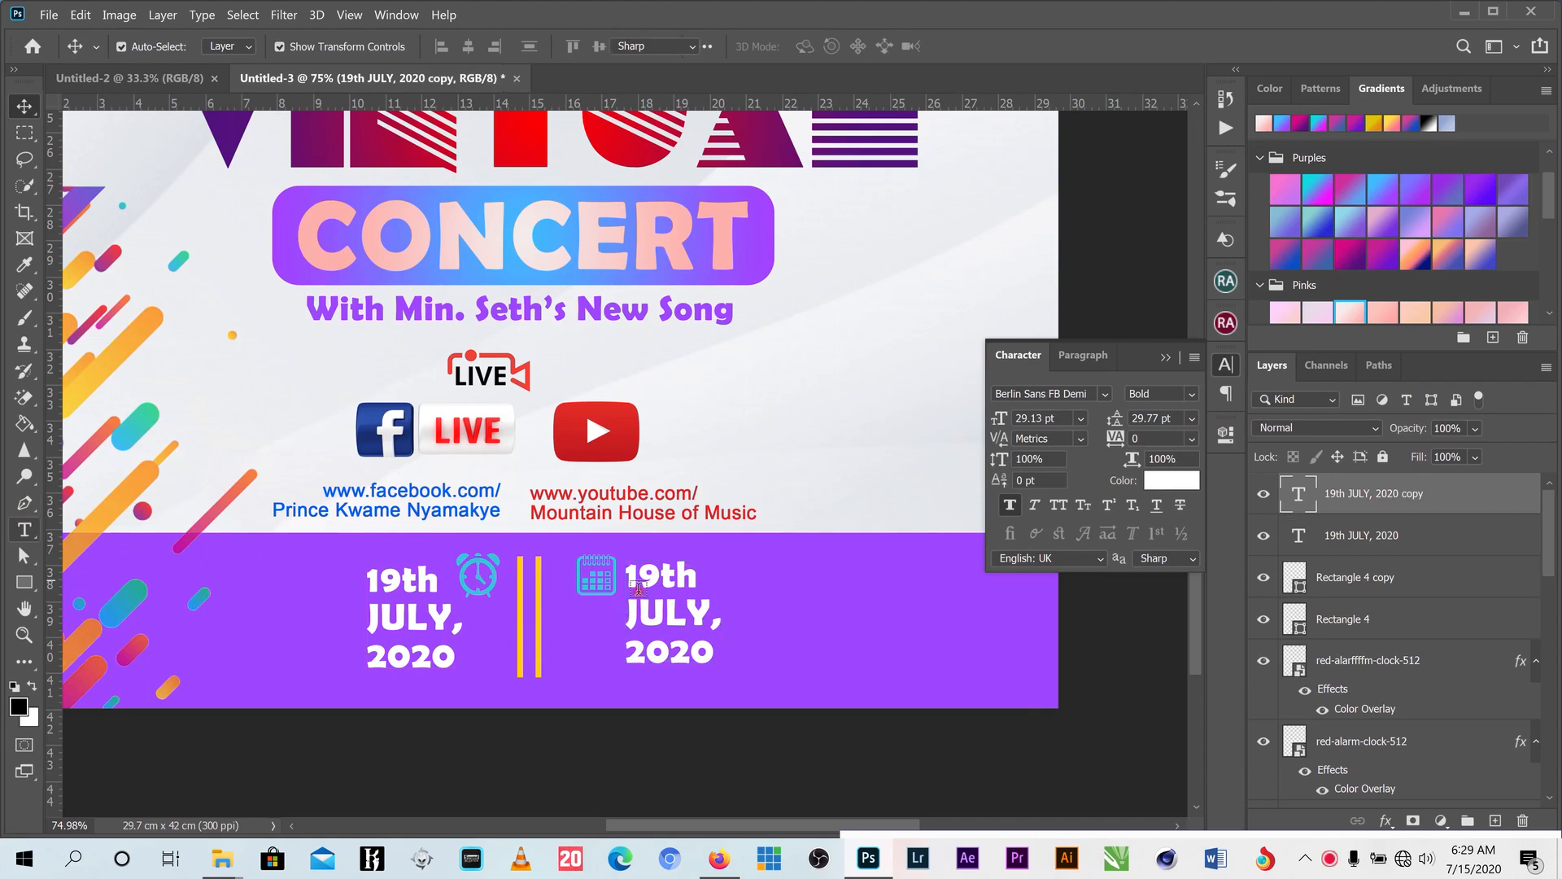
drag(713, 651, 624, 566)
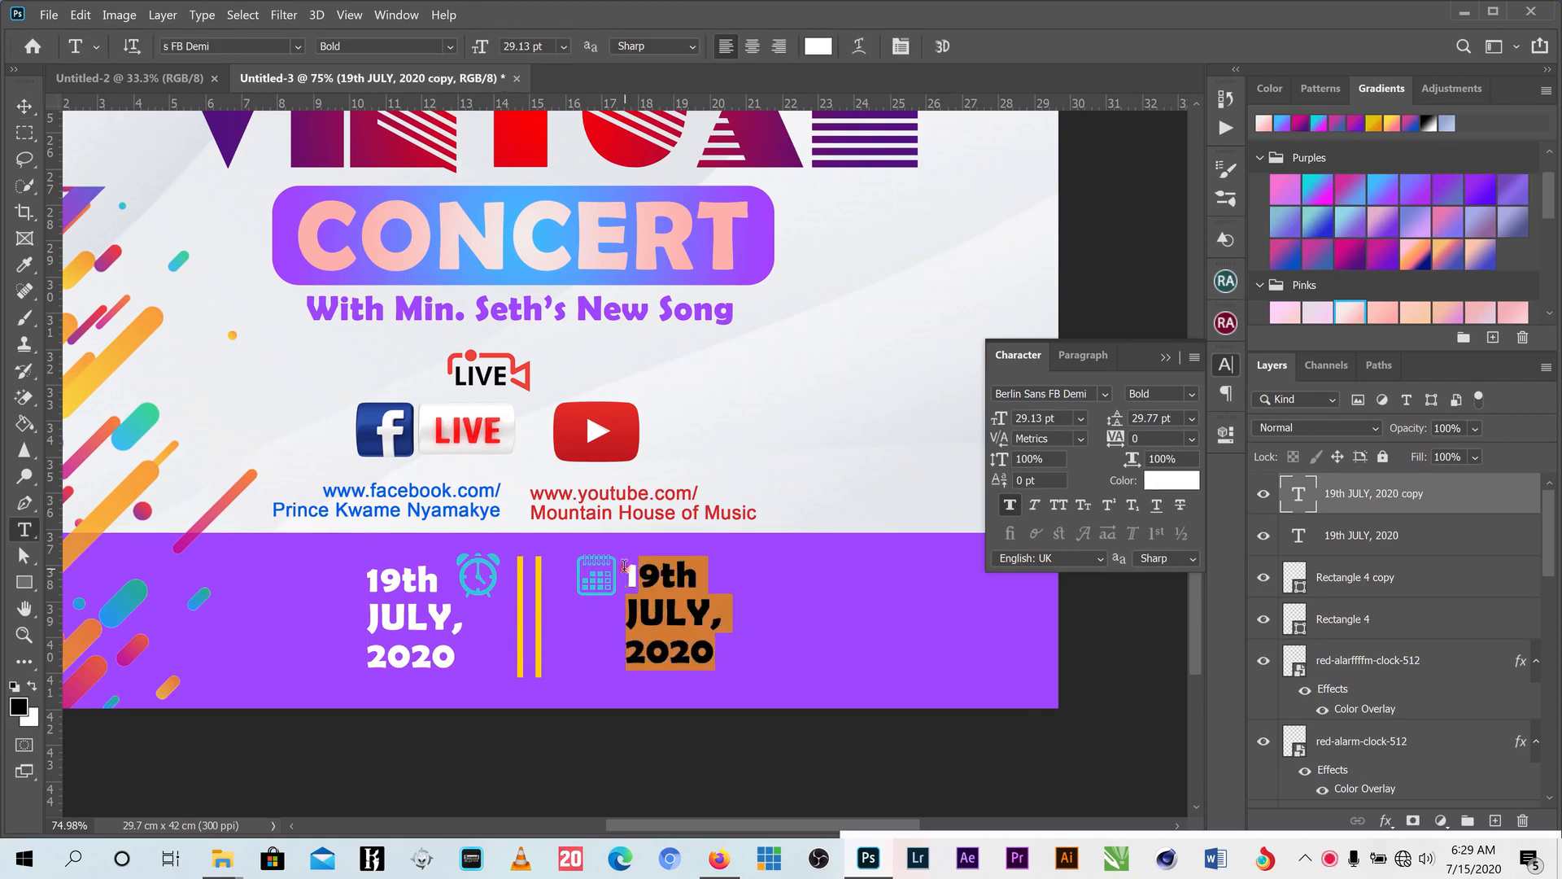
text(7:00)
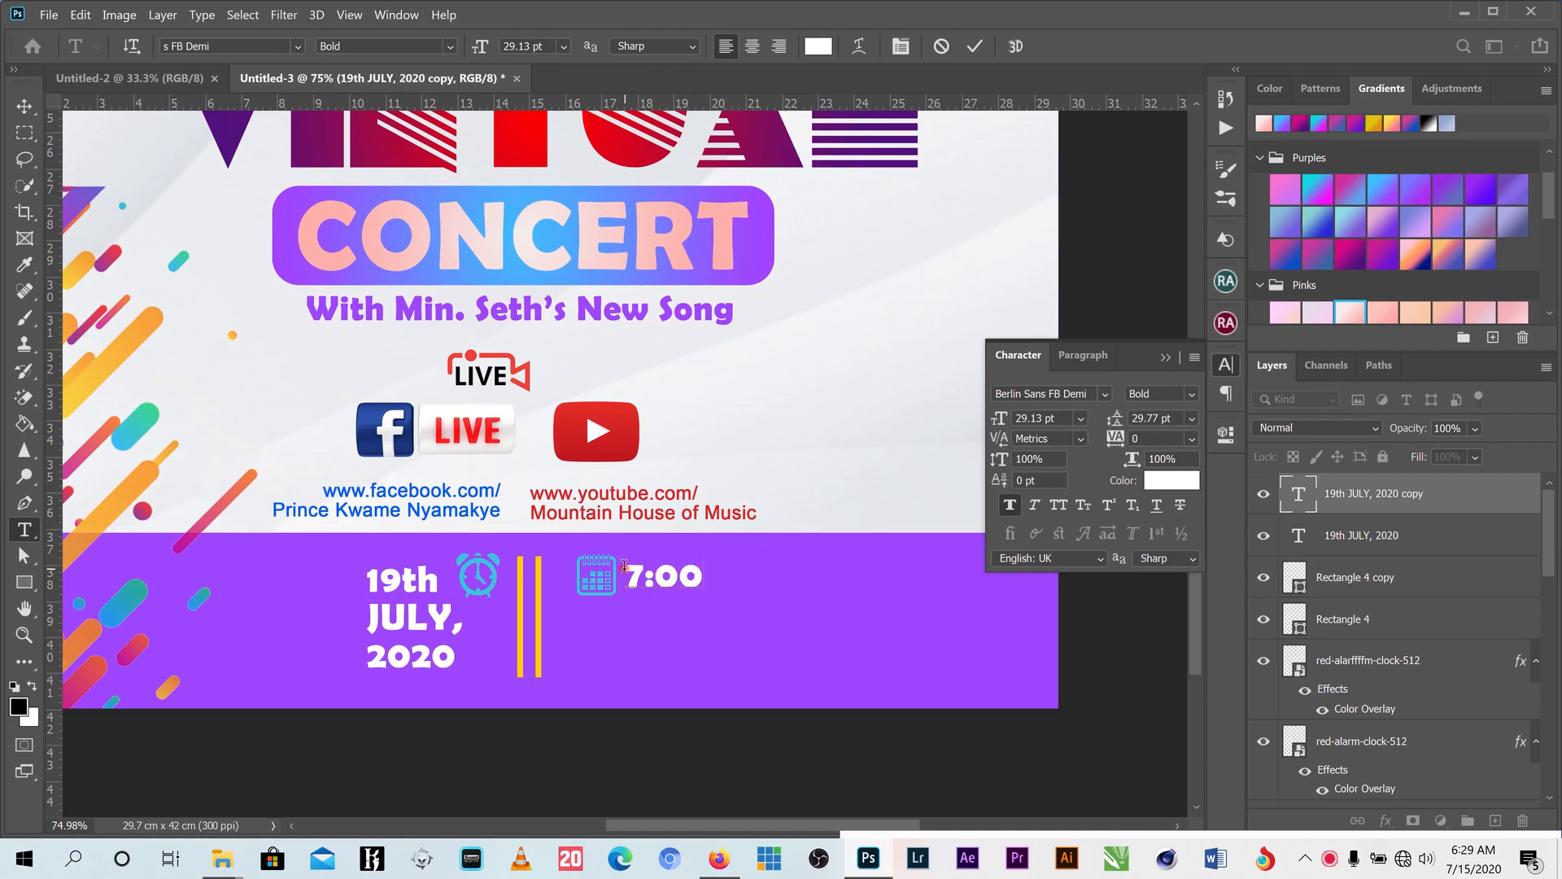
text(PM)
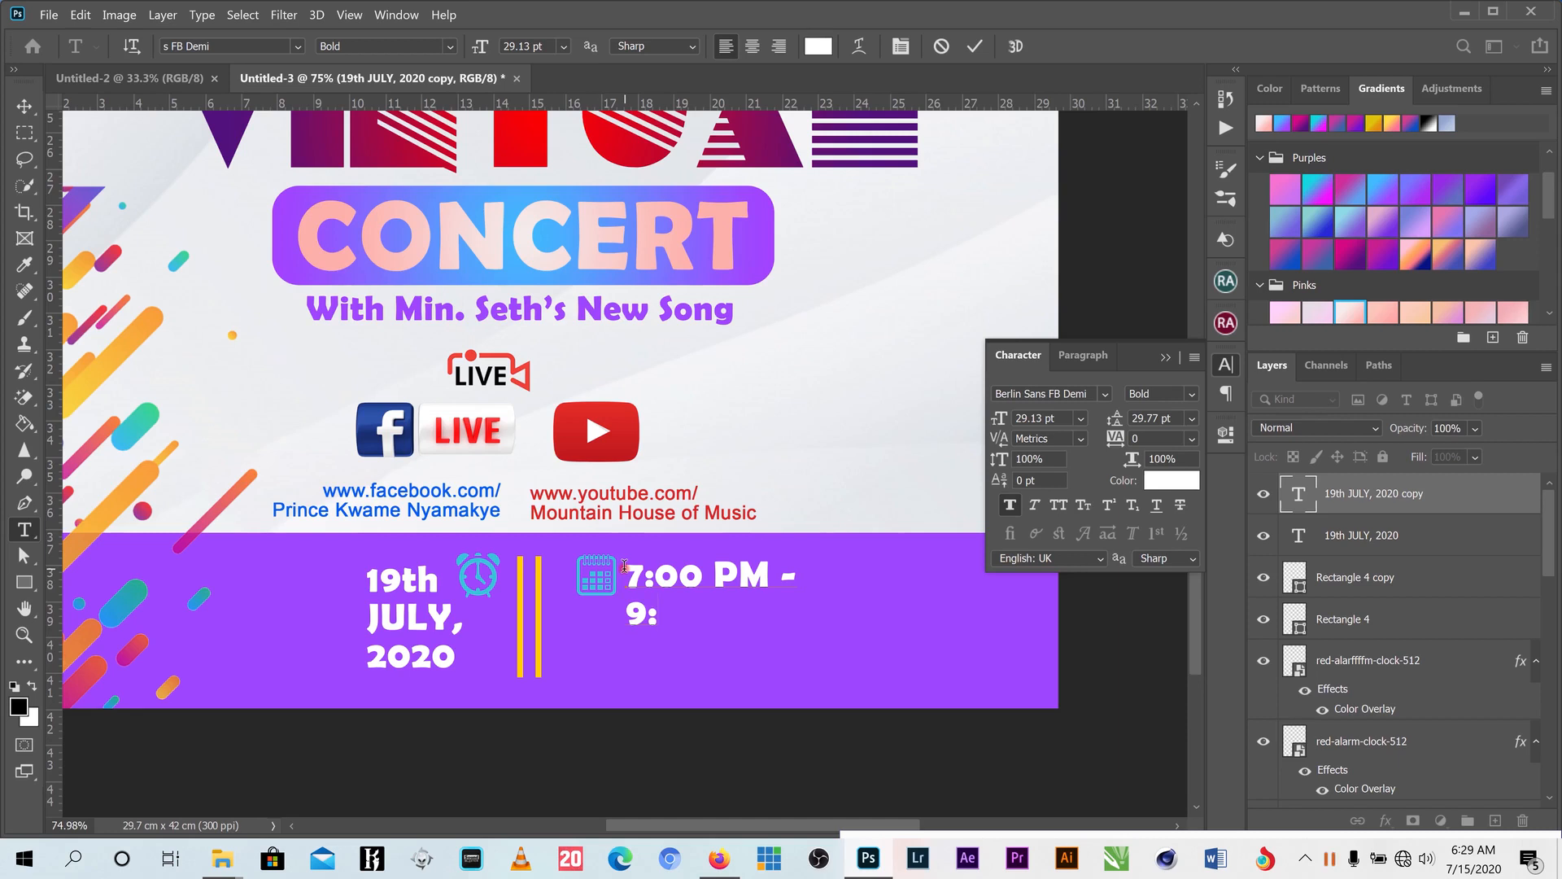
text(- 9:00 PM )
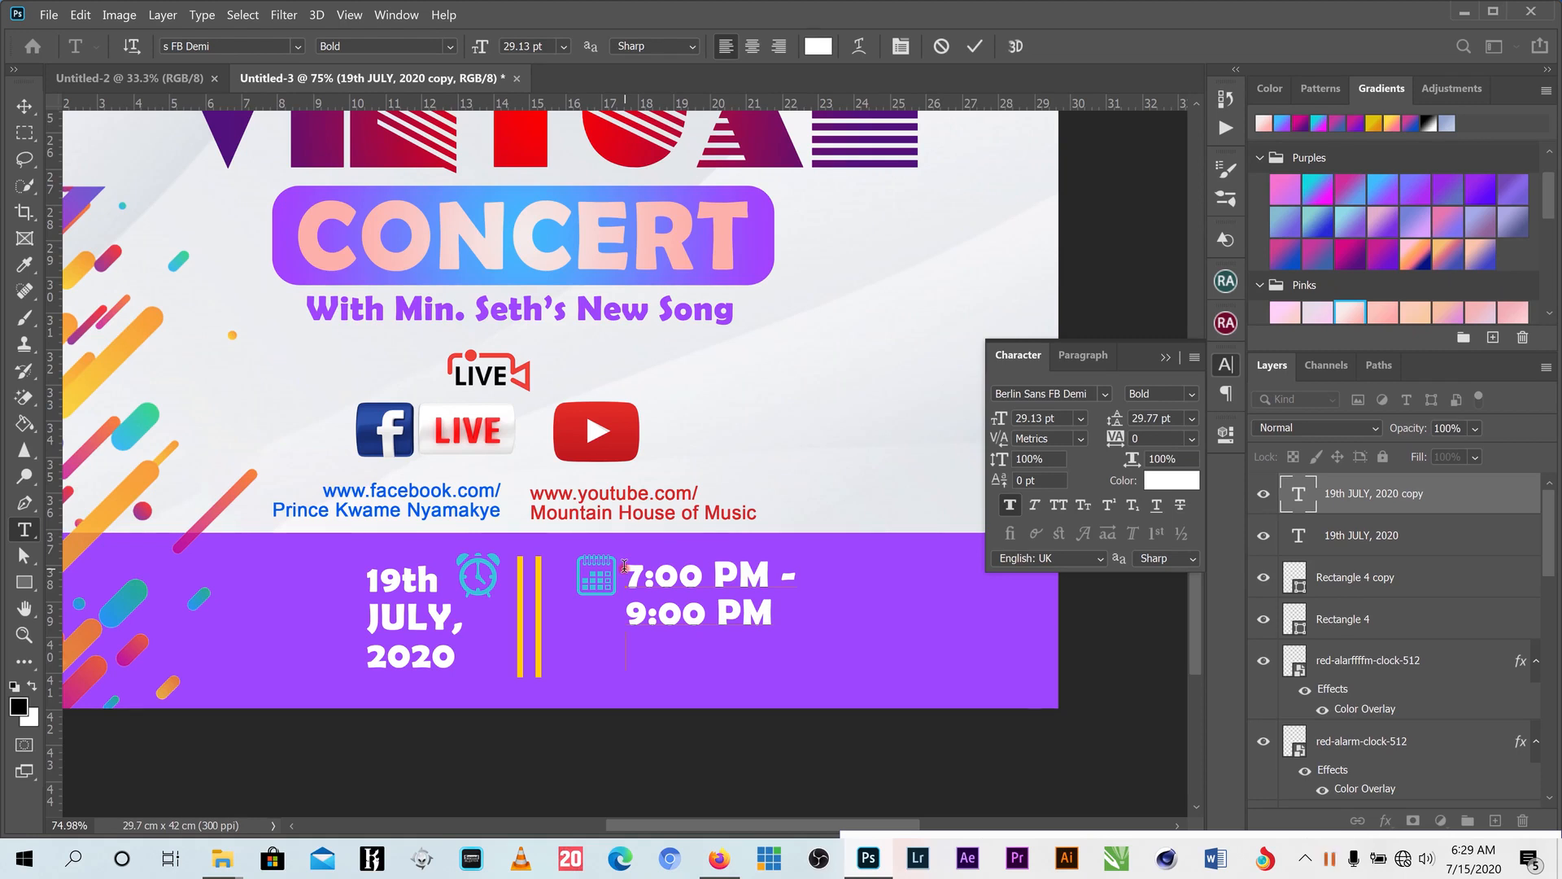
text(shap)
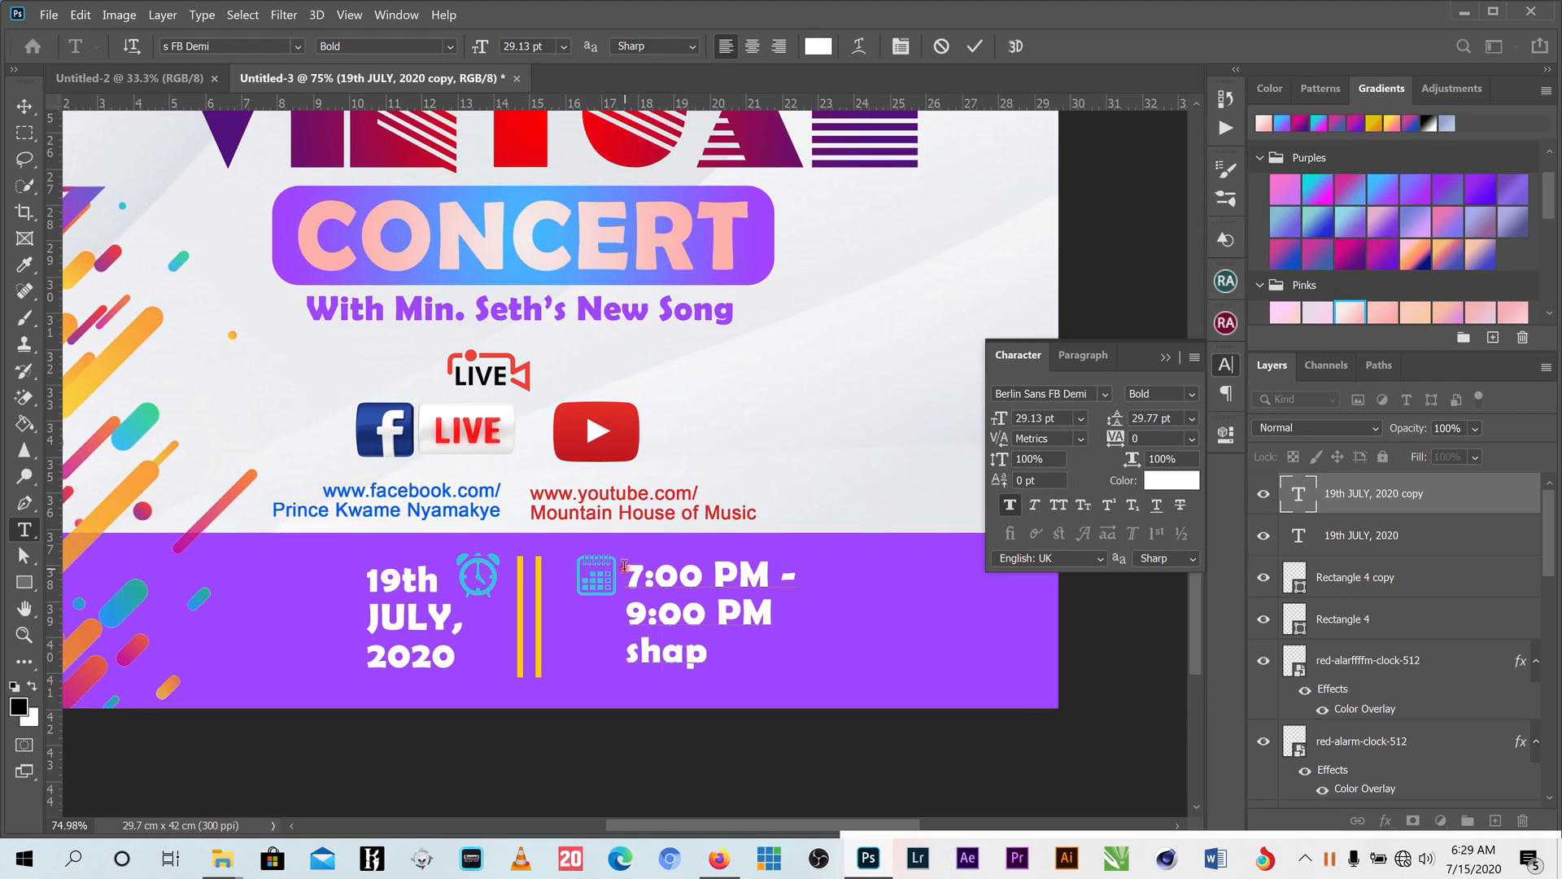
key(BackSpace)
key(BackSpace)
key(BackSpace)
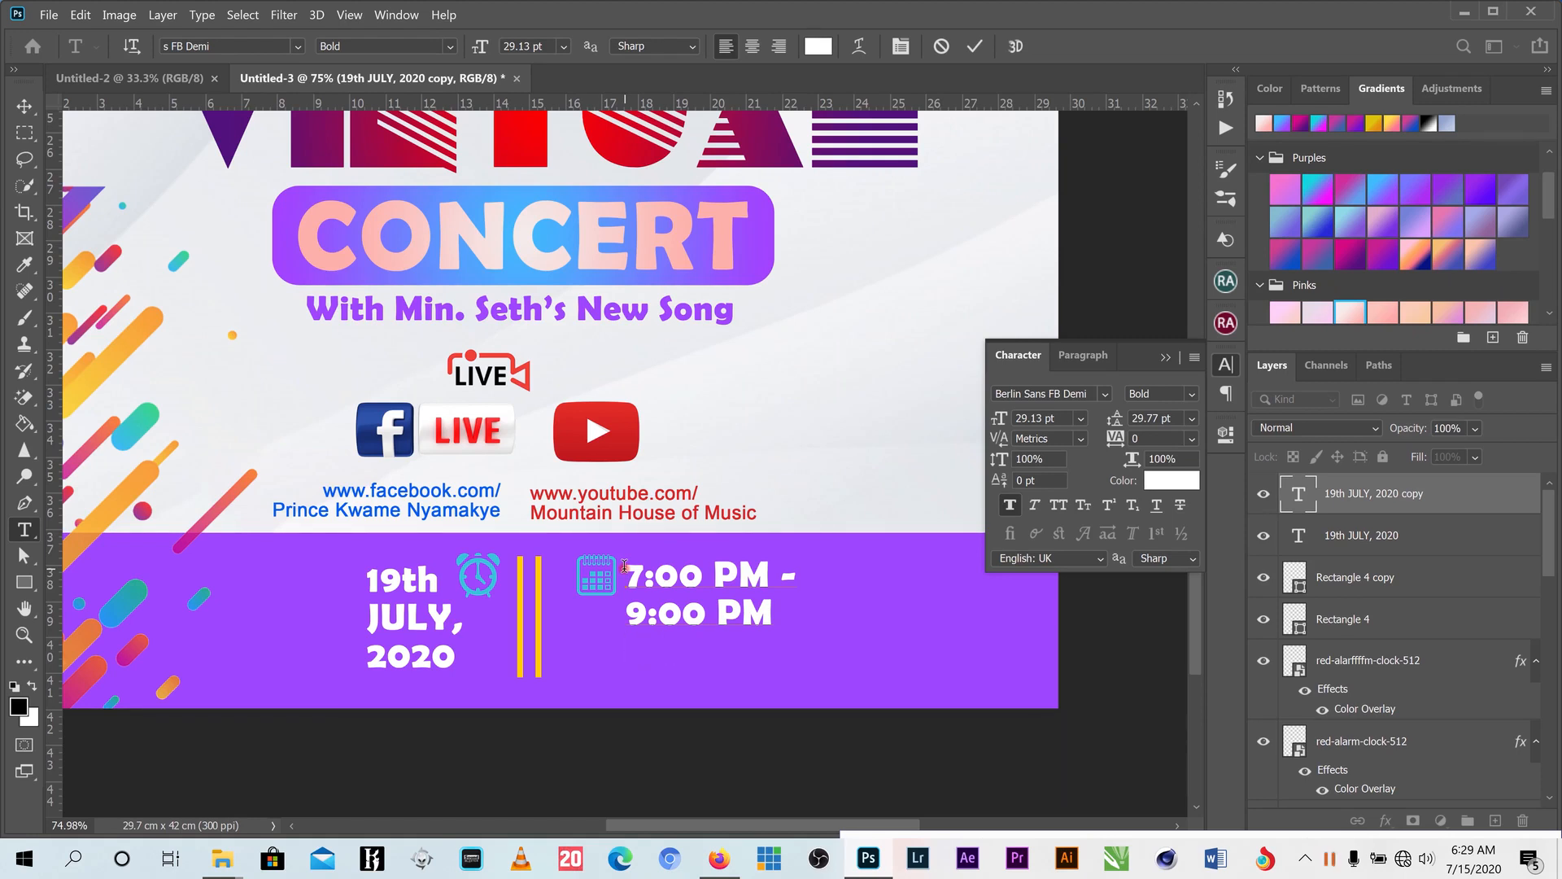
text(AH)
key(BackSpace)
key(BackSpace)
text(HARP)
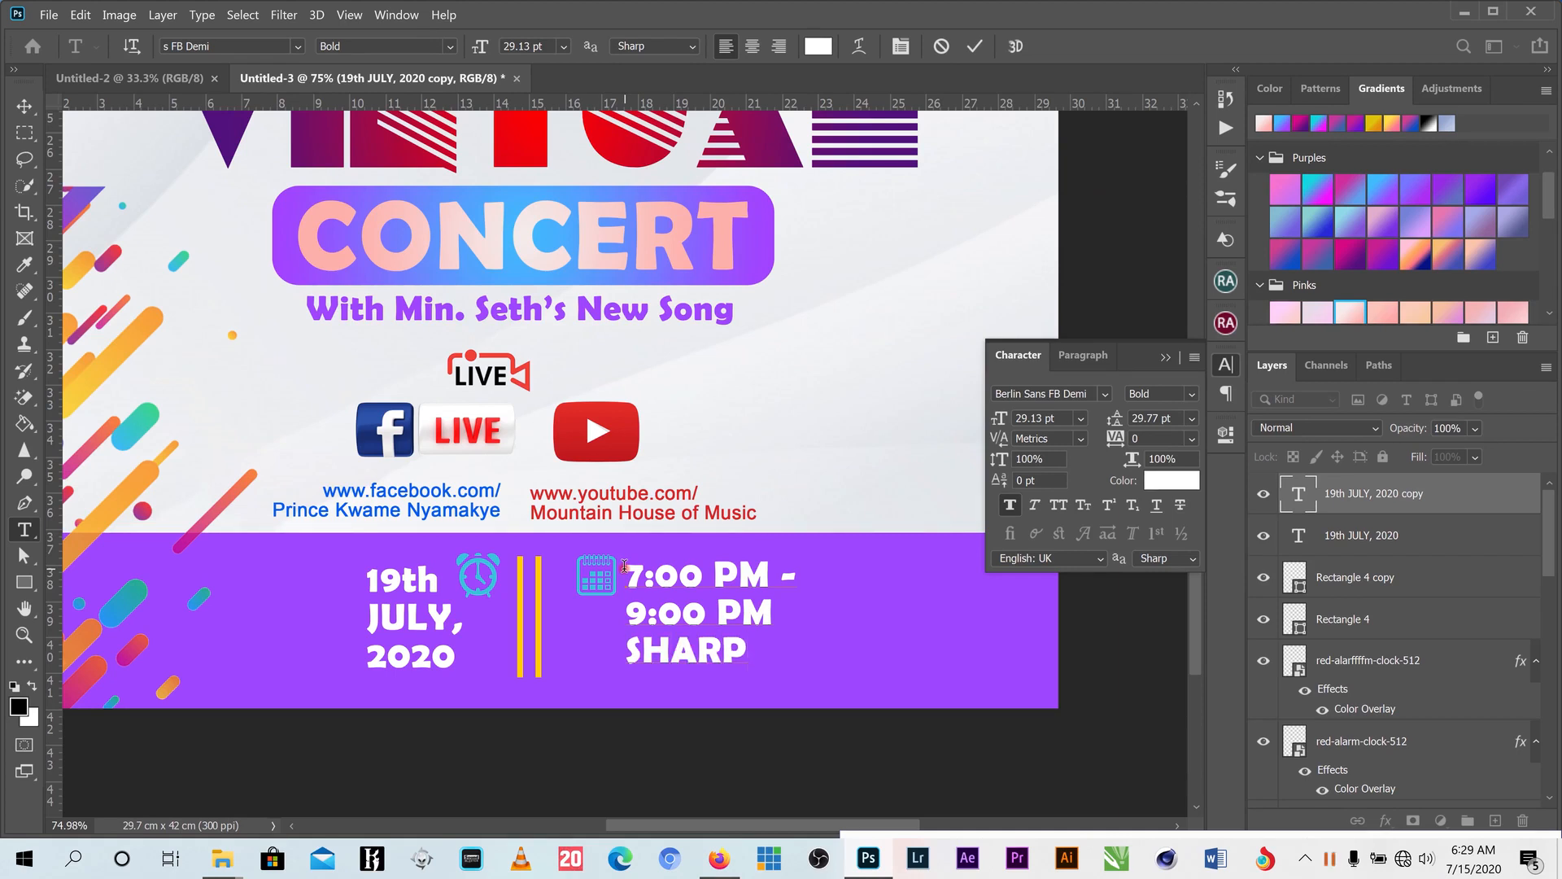
click(974, 50)
scroll(551, 538, down, 4)
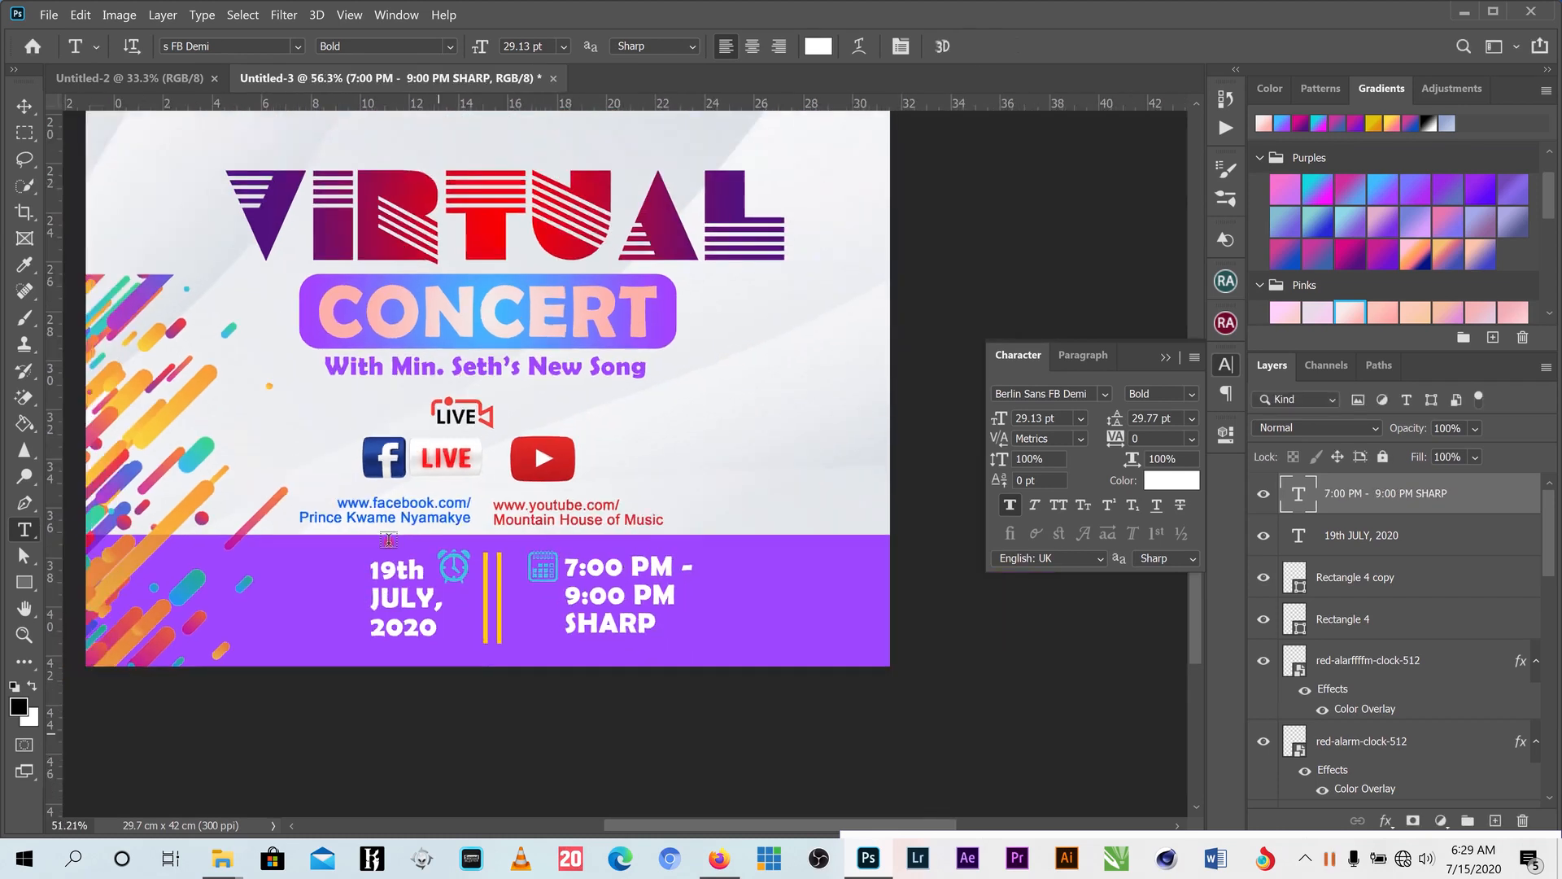
- Select the social icons and link text together and slightly resize them as one group
scroll(551, 538, down, 2)
click(25, 106)
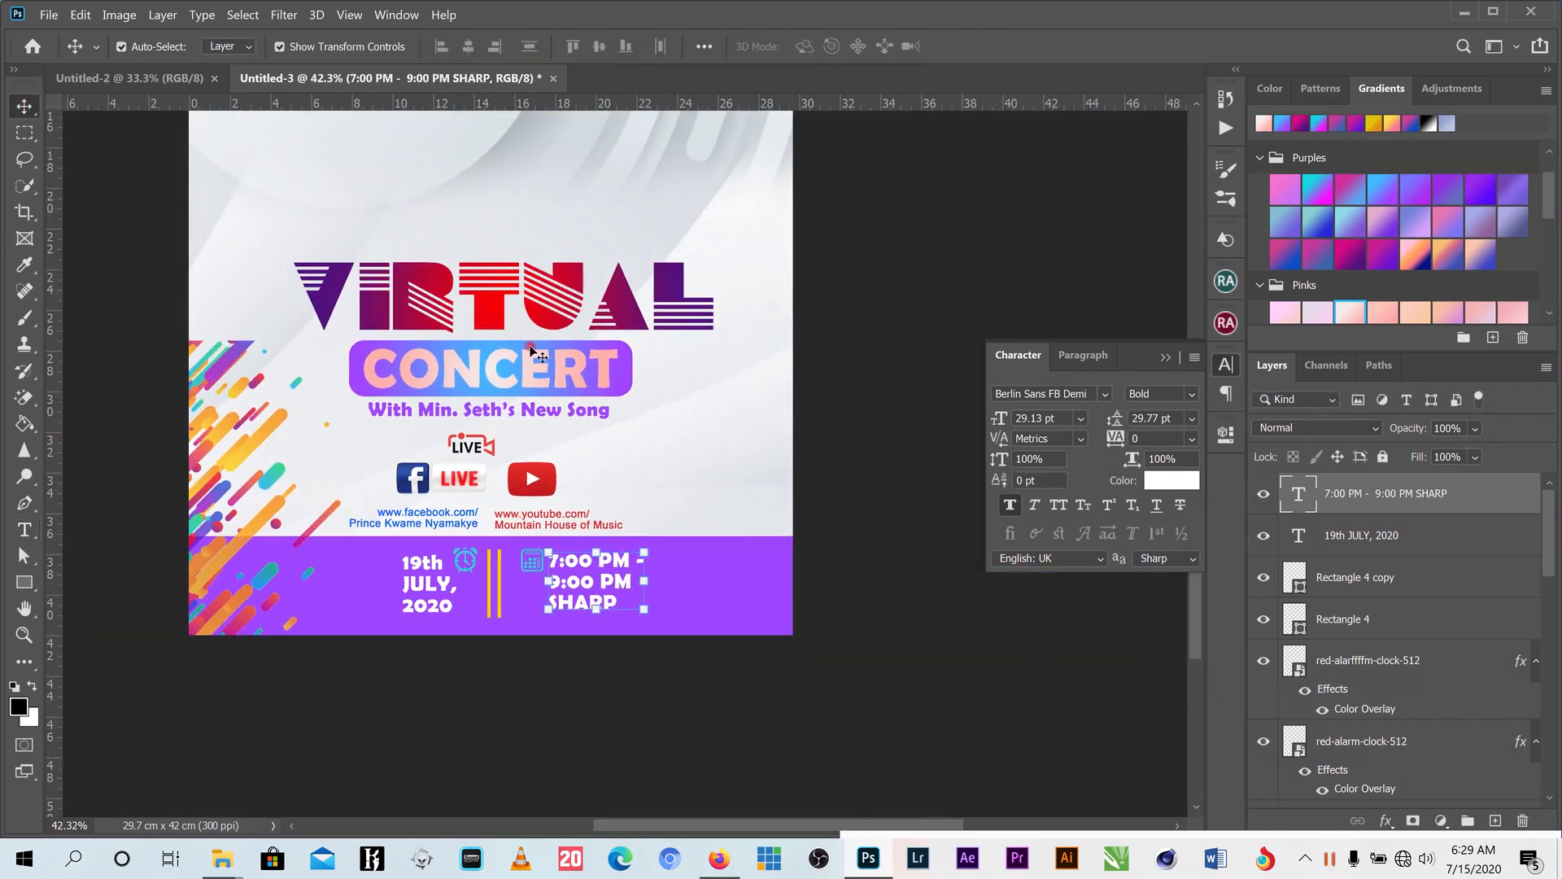
click(1332, 859)
click(1331, 859)
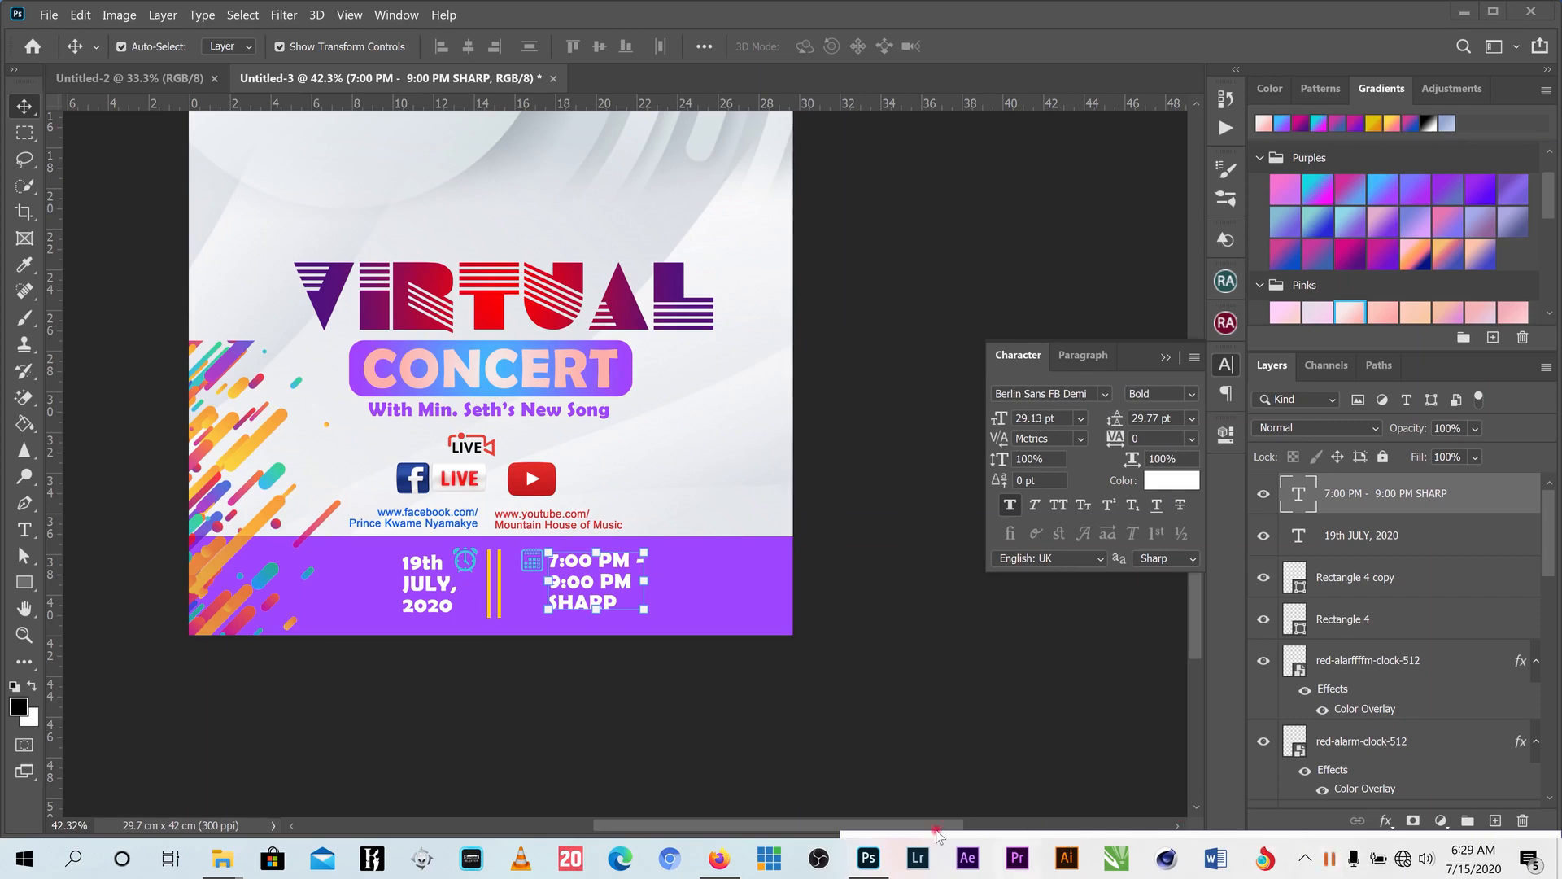
mouse_move(867, 851)
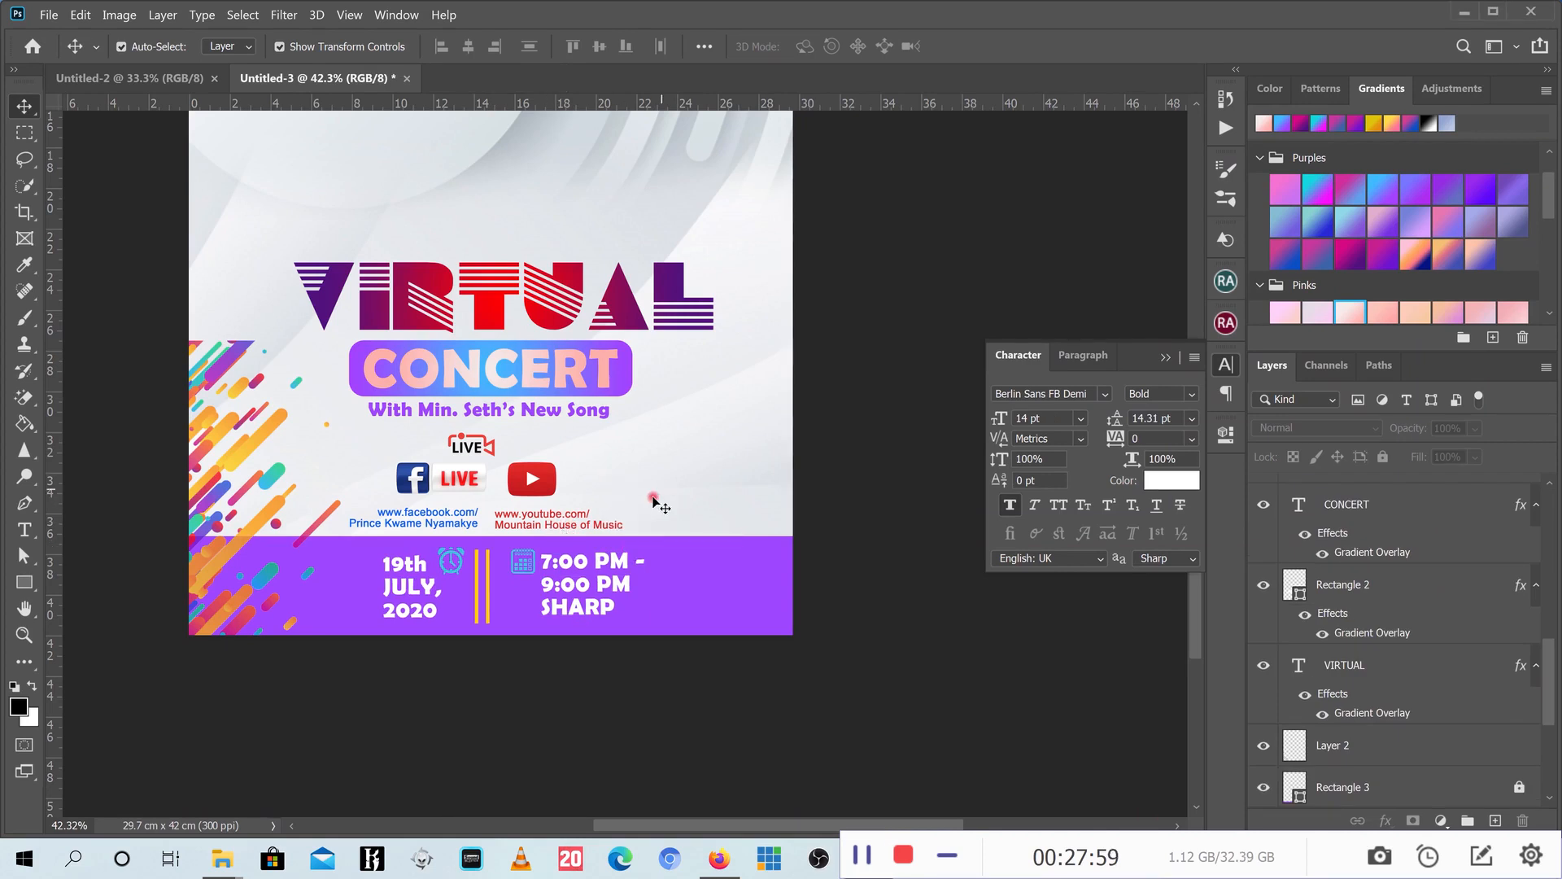
drag(649, 500, 357, 525)
drag(709, 439, 351, 531)
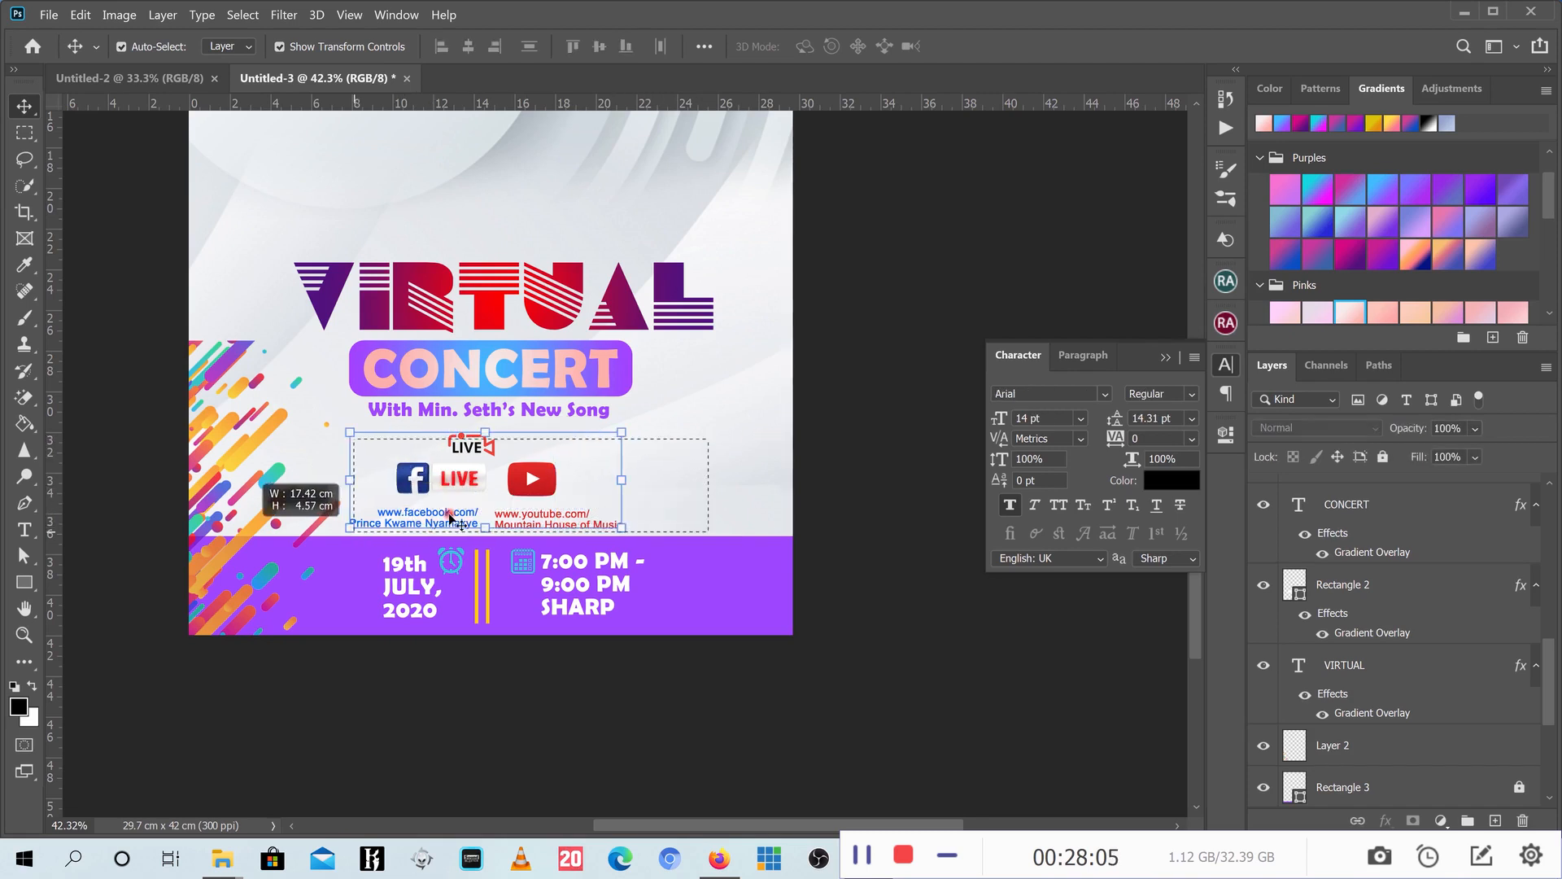
drag(622, 431, 656, 412)
click(1010, 51)
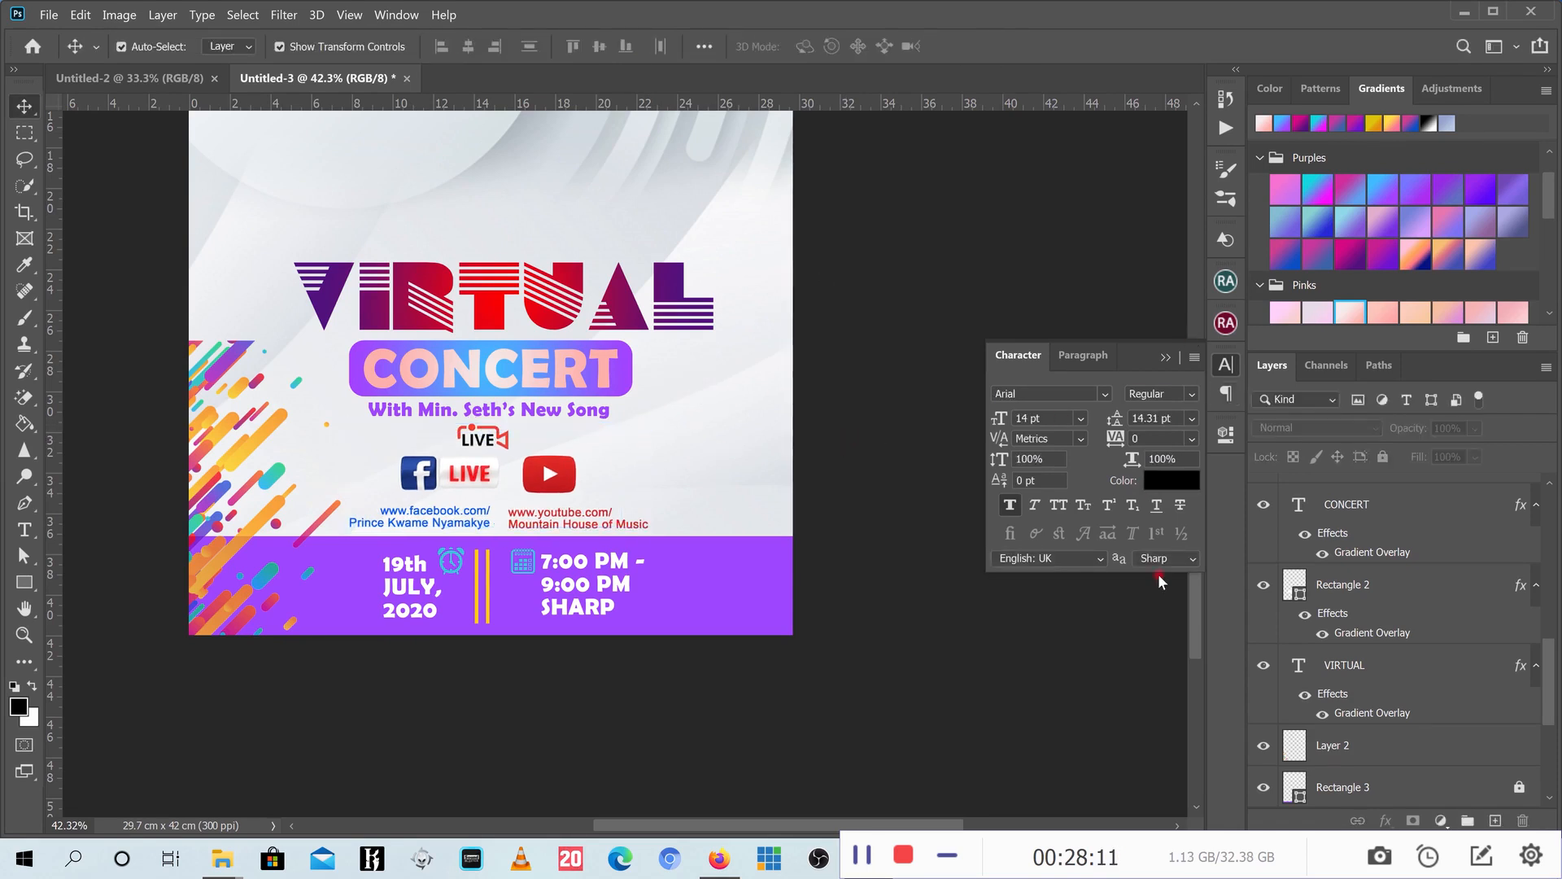
- Zoom out and switch to the blank Untitled-2 document
drag(1190, 604, 1189, 444)
scroll(535, 529, down, 4)
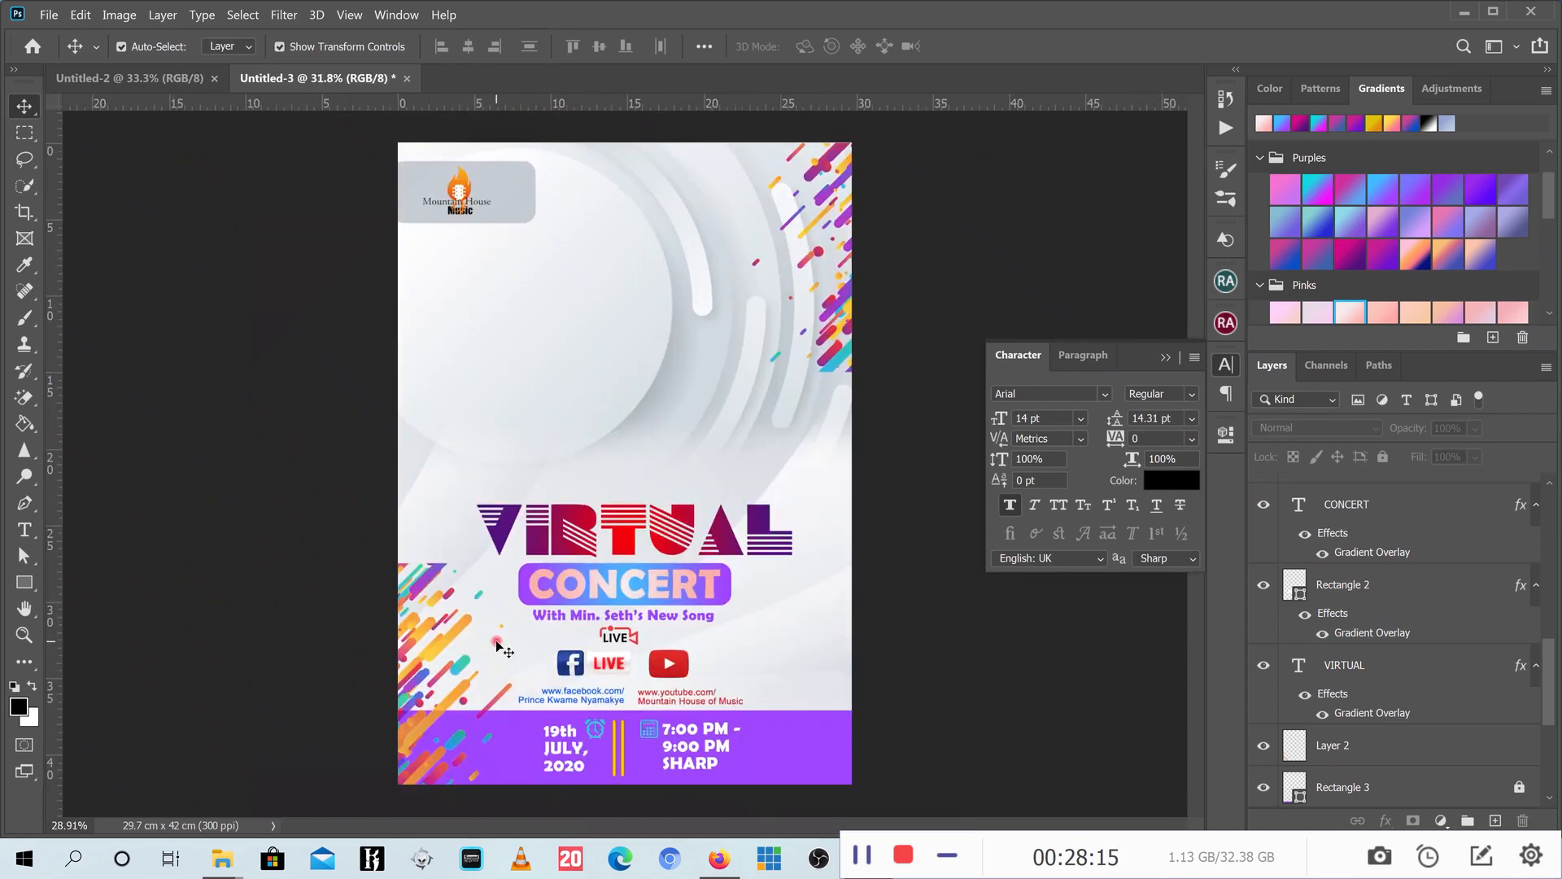
scroll(623, 554, up, 1)
click(124, 77)
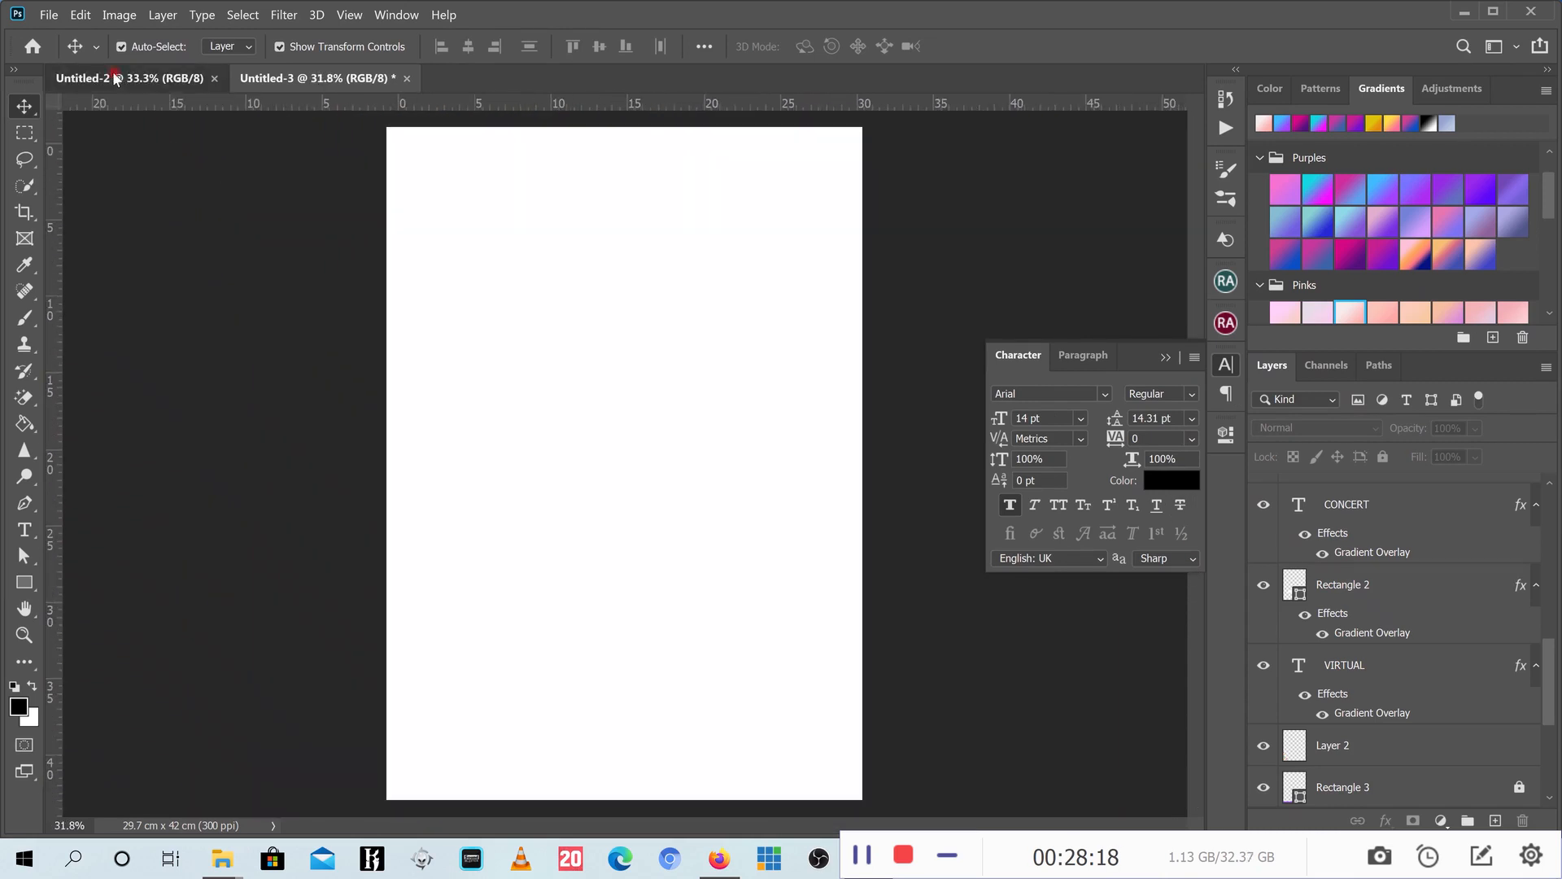
- Open Untitled-1.tif from the virtual folder in Photoshop by dragging it from File Explorer
click(1465, 9)
click(708, 525)
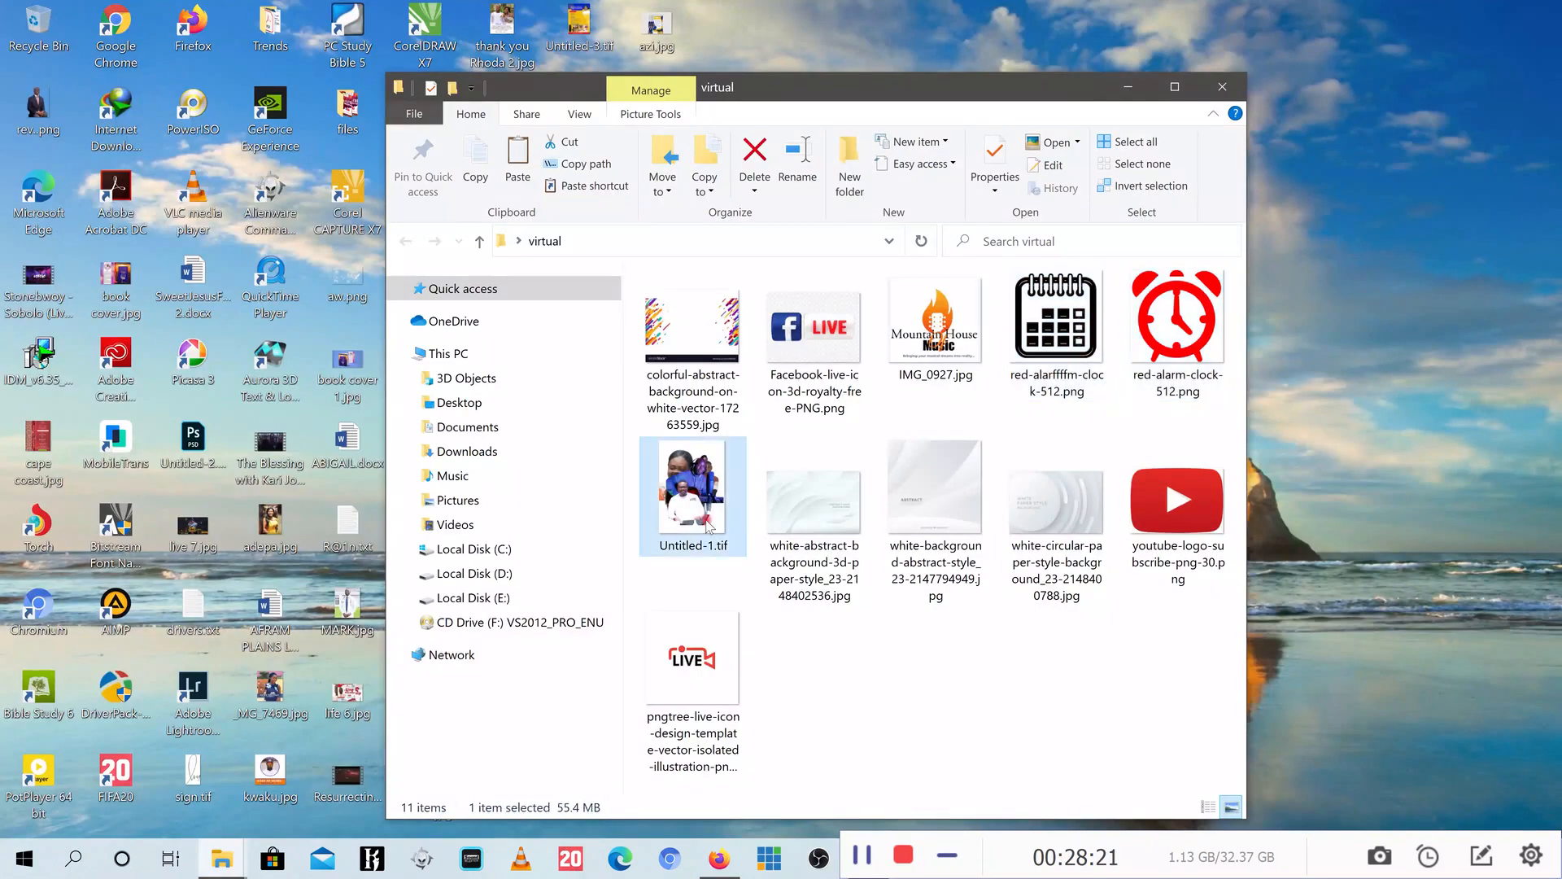
mouse_move(708, 525)
mouse_down()
mouse_move(884, 795)
mouse_move(830, 862)
mouse_move(711, 465)
mouse_move(702, 521)
mouse_up()
drag(696, 505, 801, 64)
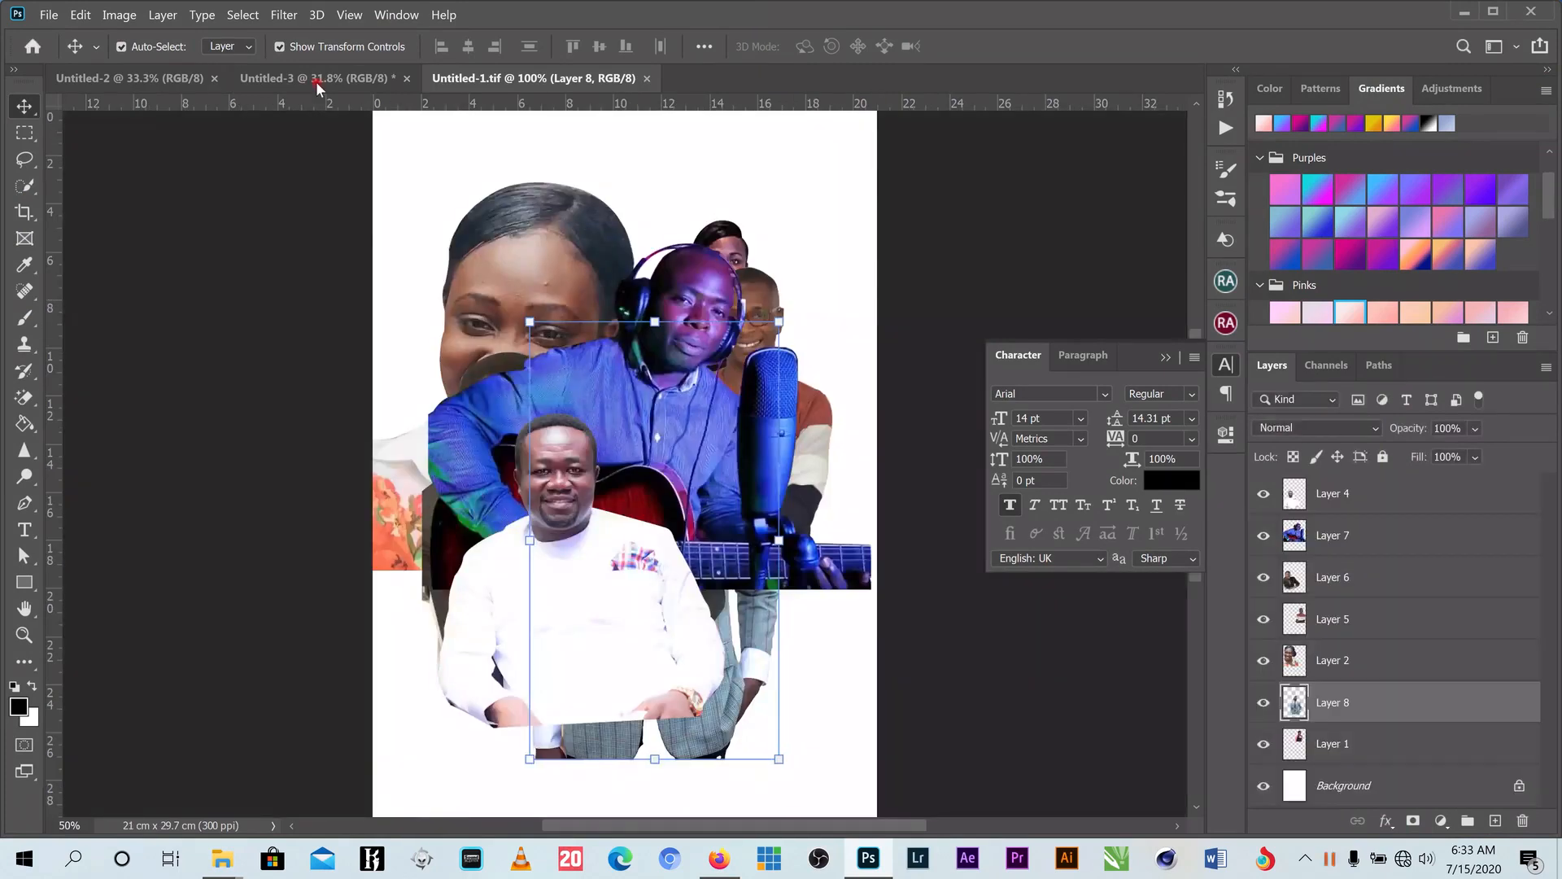
- Bring the striped-sweater man's Layer 5 into the poster and enlarge it to about 182% over VIRTUAL
click(317, 78)
click(506, 78)
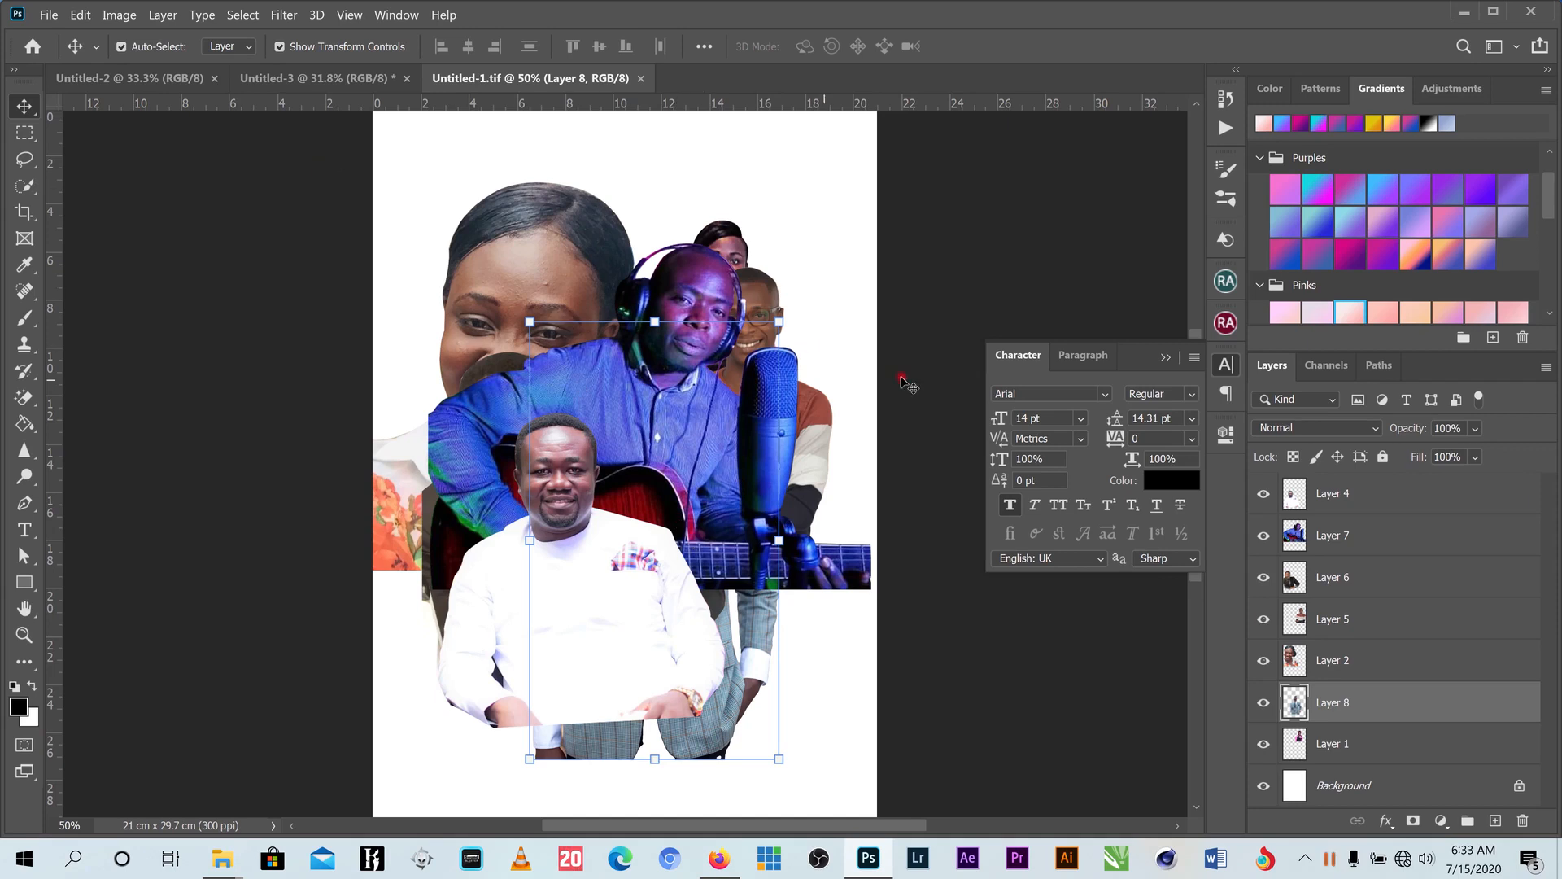
click(902, 346)
drag(821, 421, 615, 453)
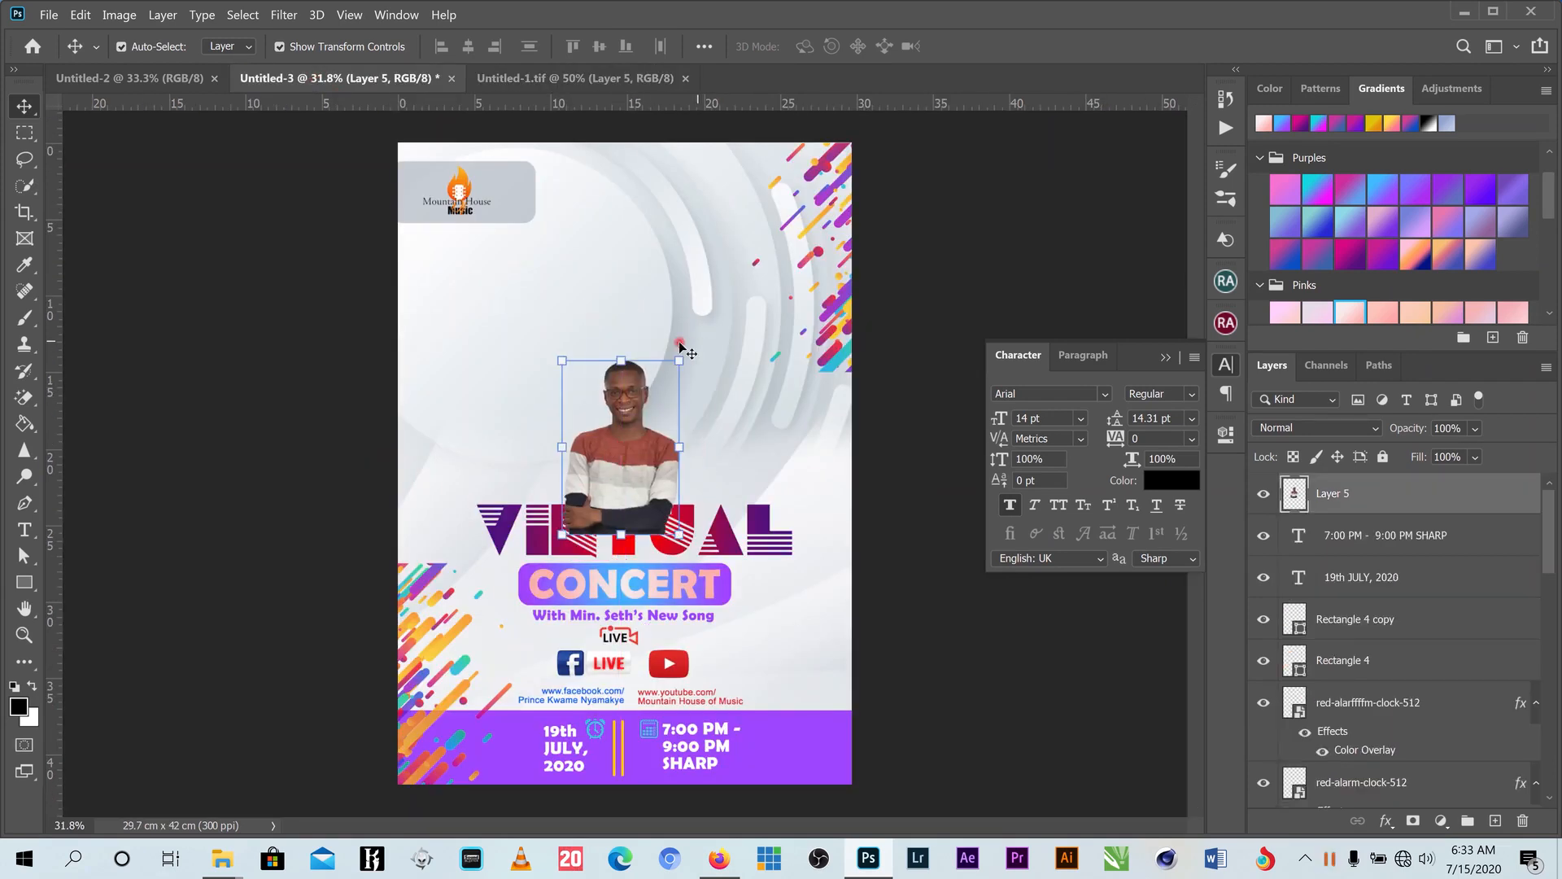
drag(678, 362, 748, 270)
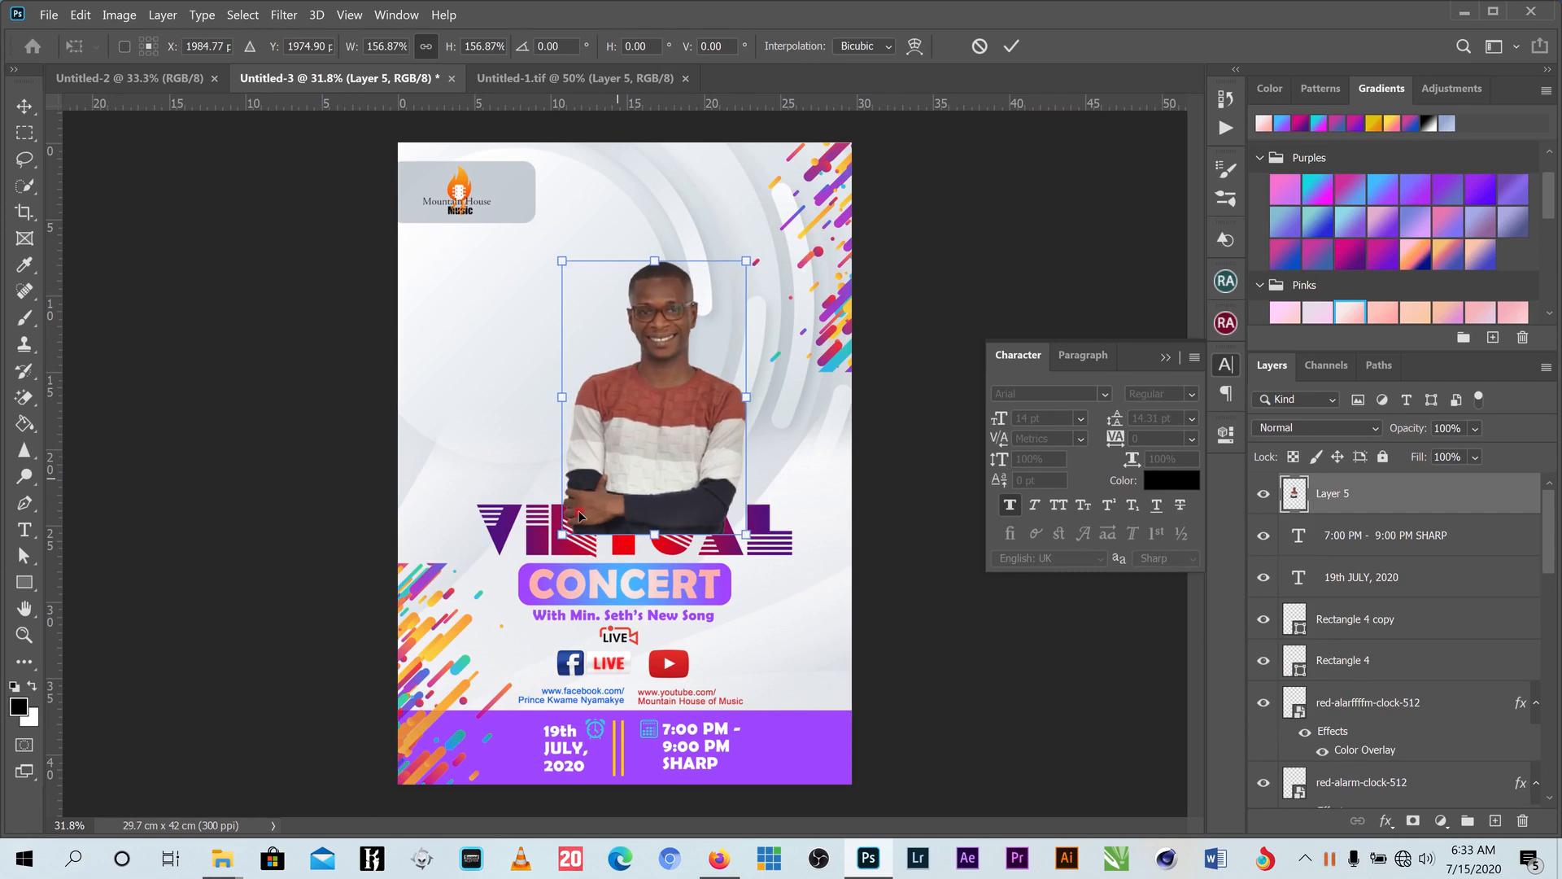
drag(559, 538, 523, 583)
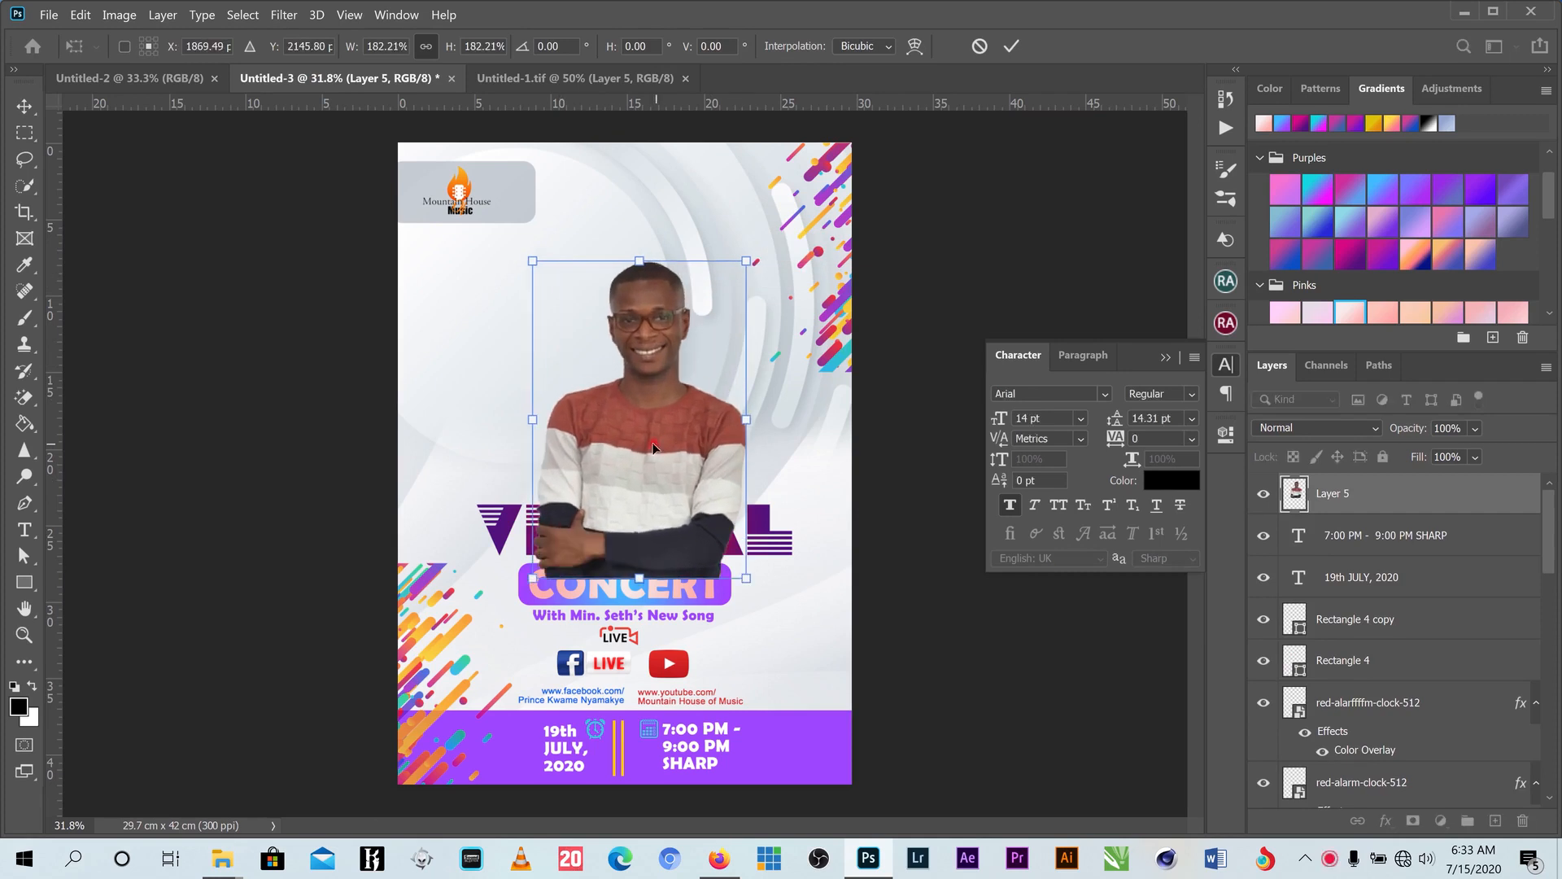
drag(649, 449, 629, 454)
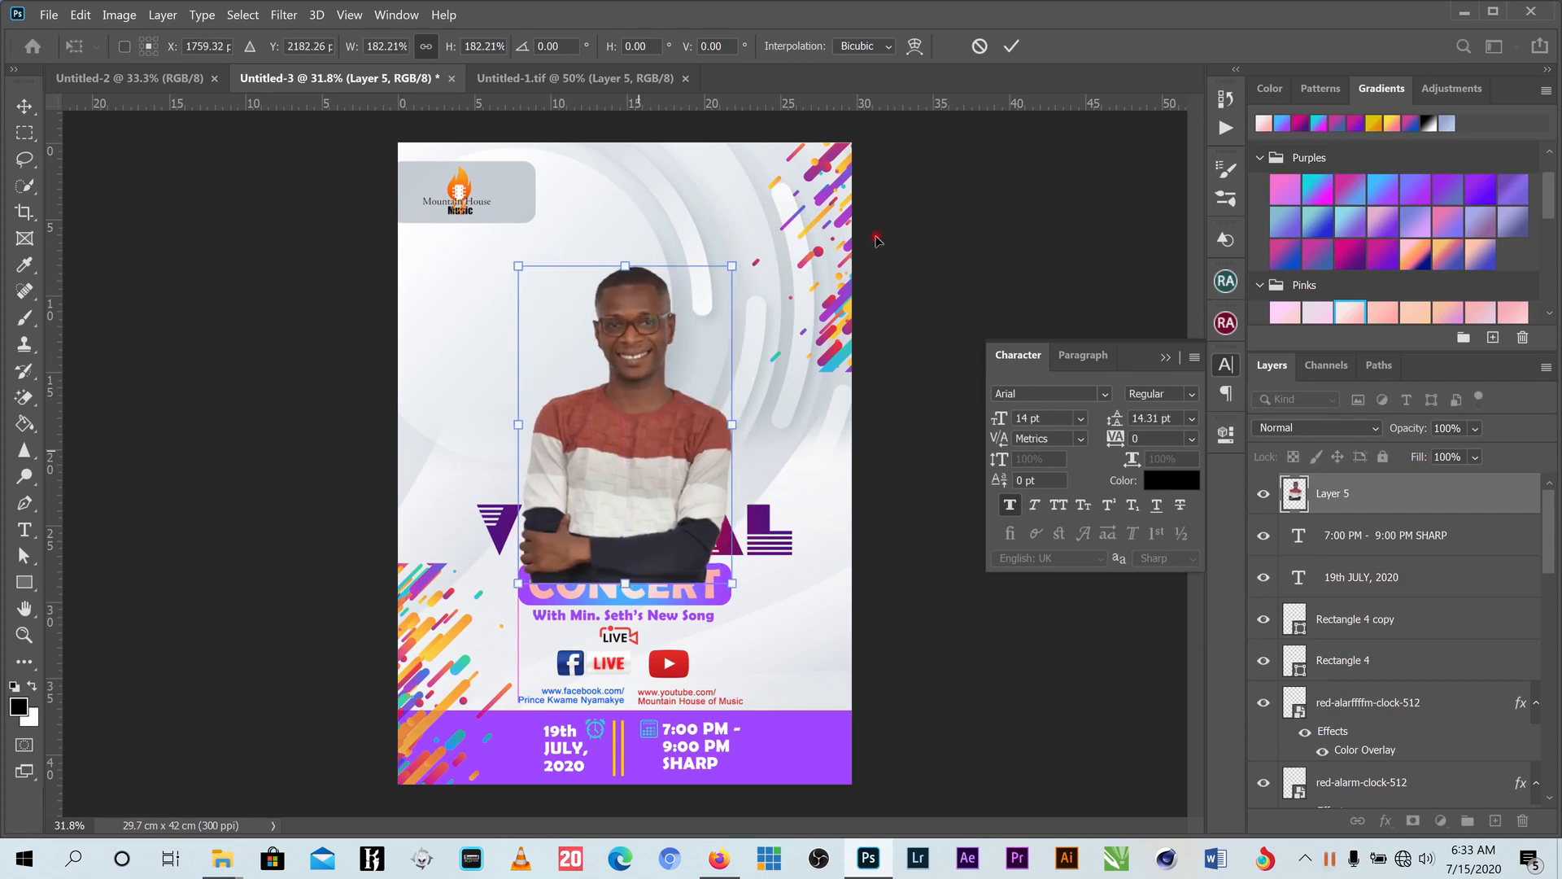
click(1012, 51)
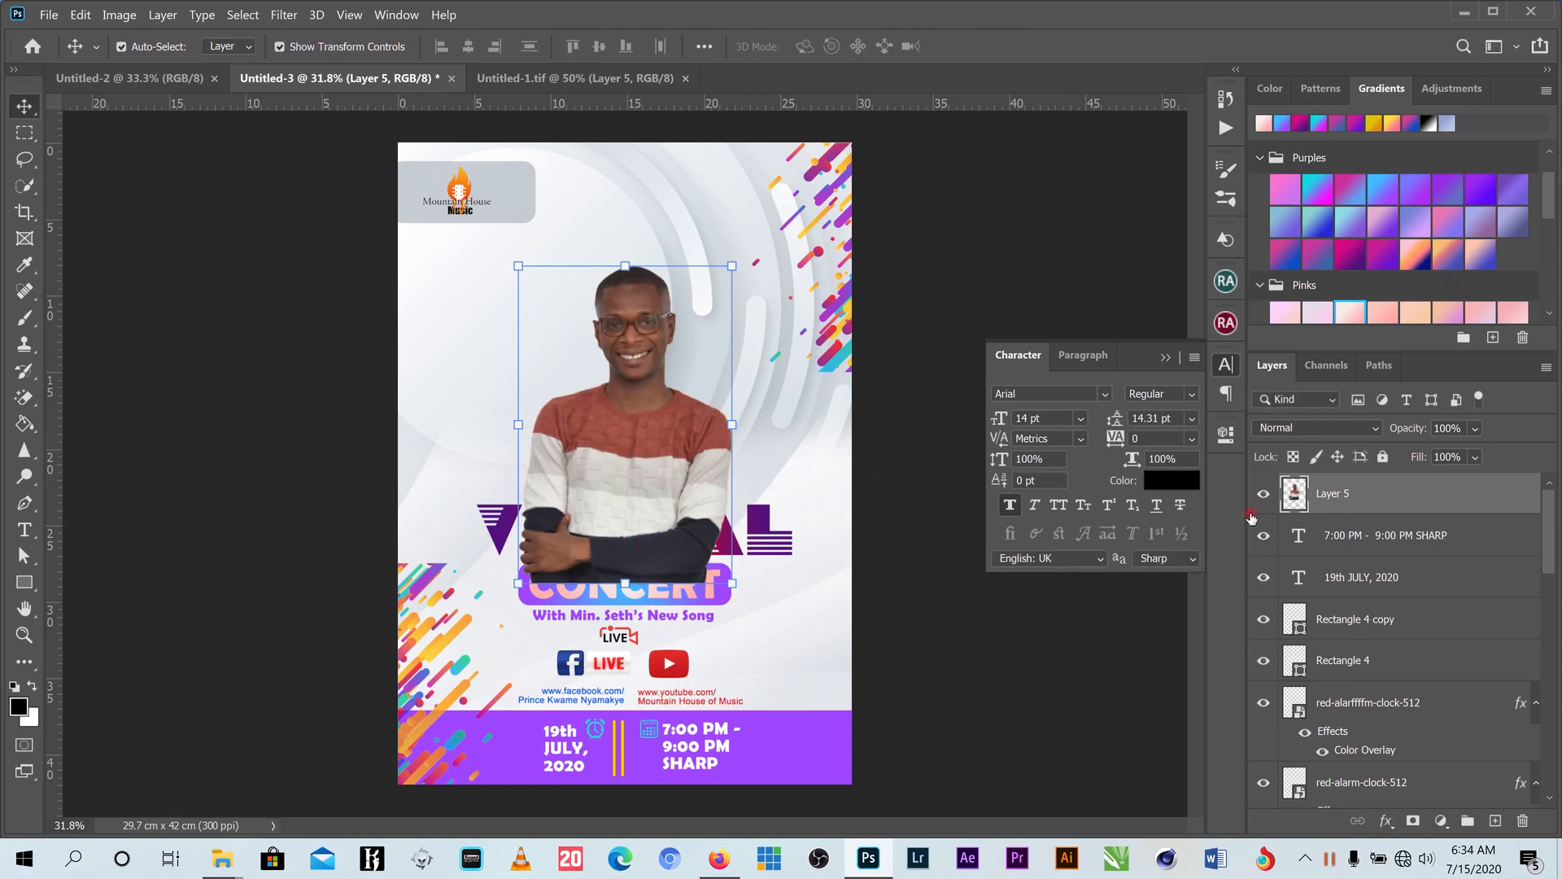
- Erase the man's crossed arms with a soft 1000 px Eraser brush
click(26, 398)
right_click(25, 398)
click(103, 397)
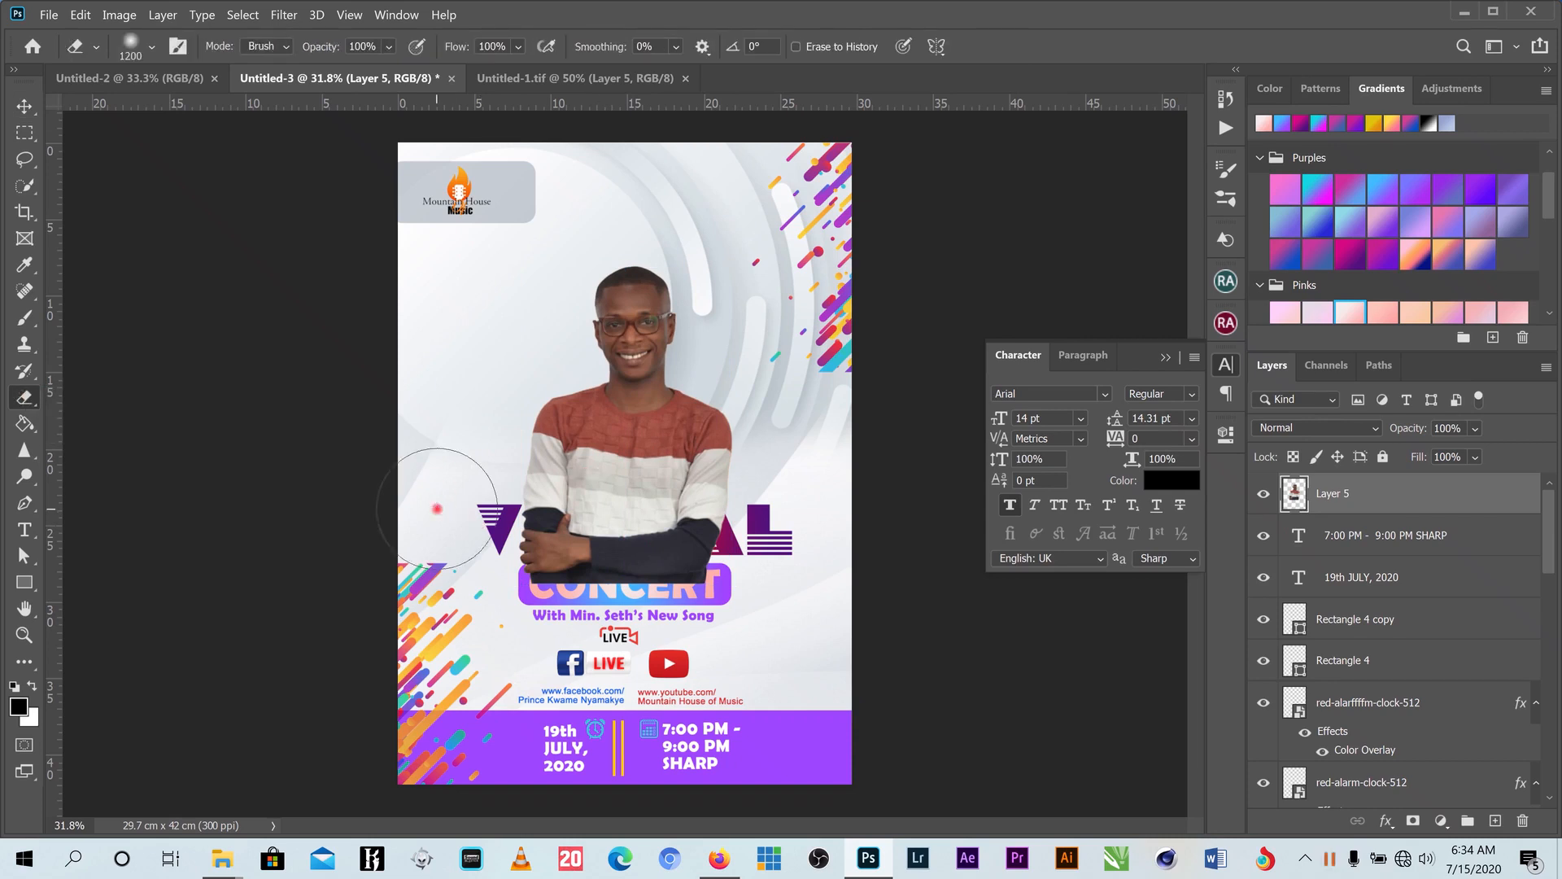
key(bracketright)
key(bracketright)
key(bracketleft)
key(bracketleft)
key(bracketleft)
key(bracketleft)
click(152, 47)
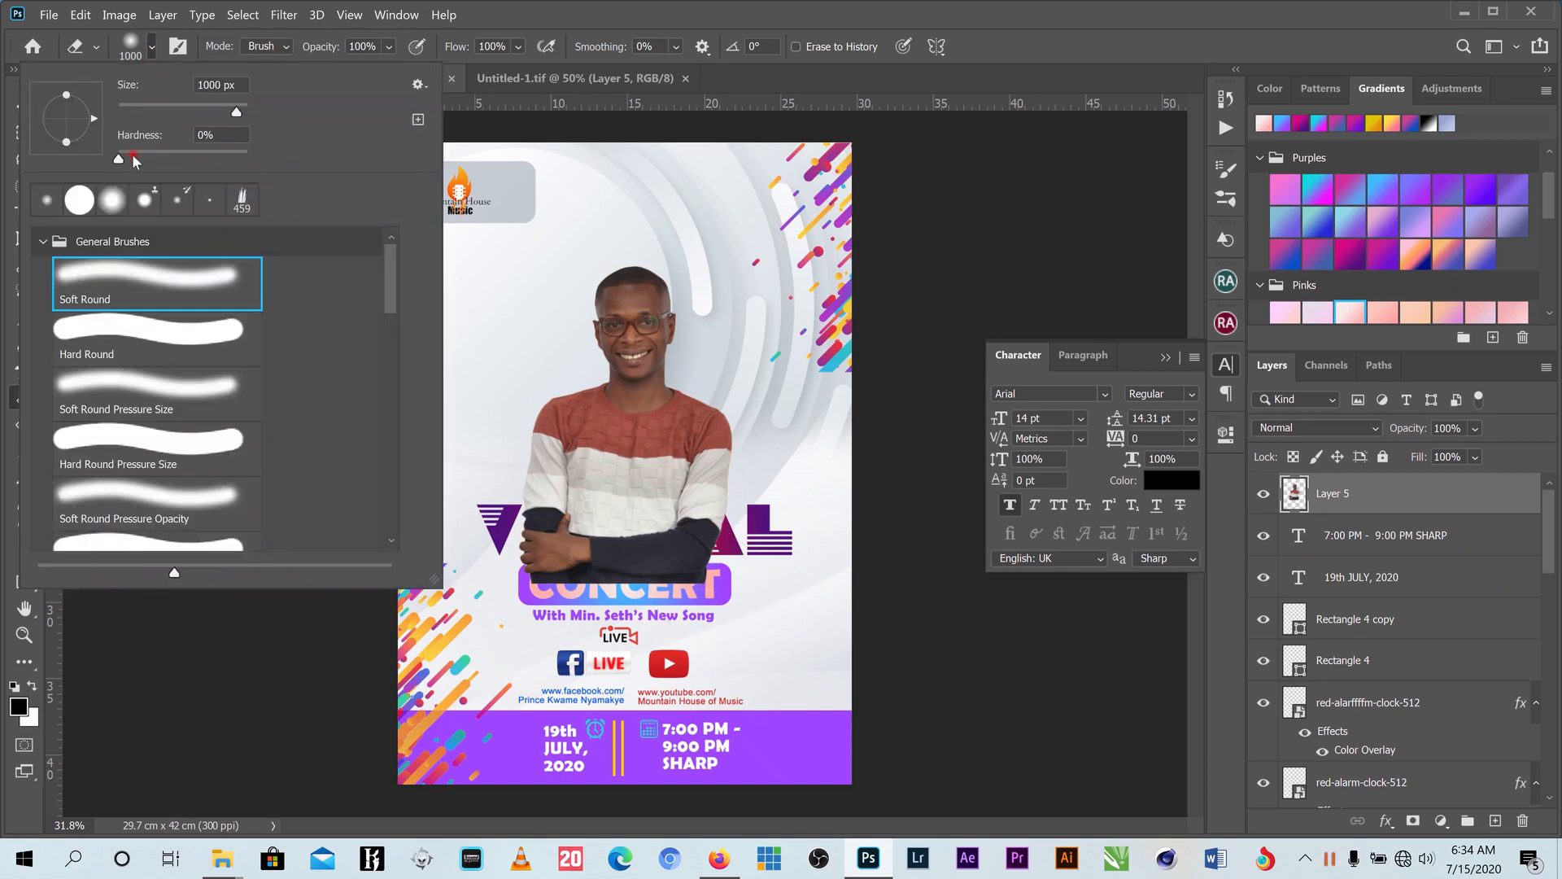
click(983, 34)
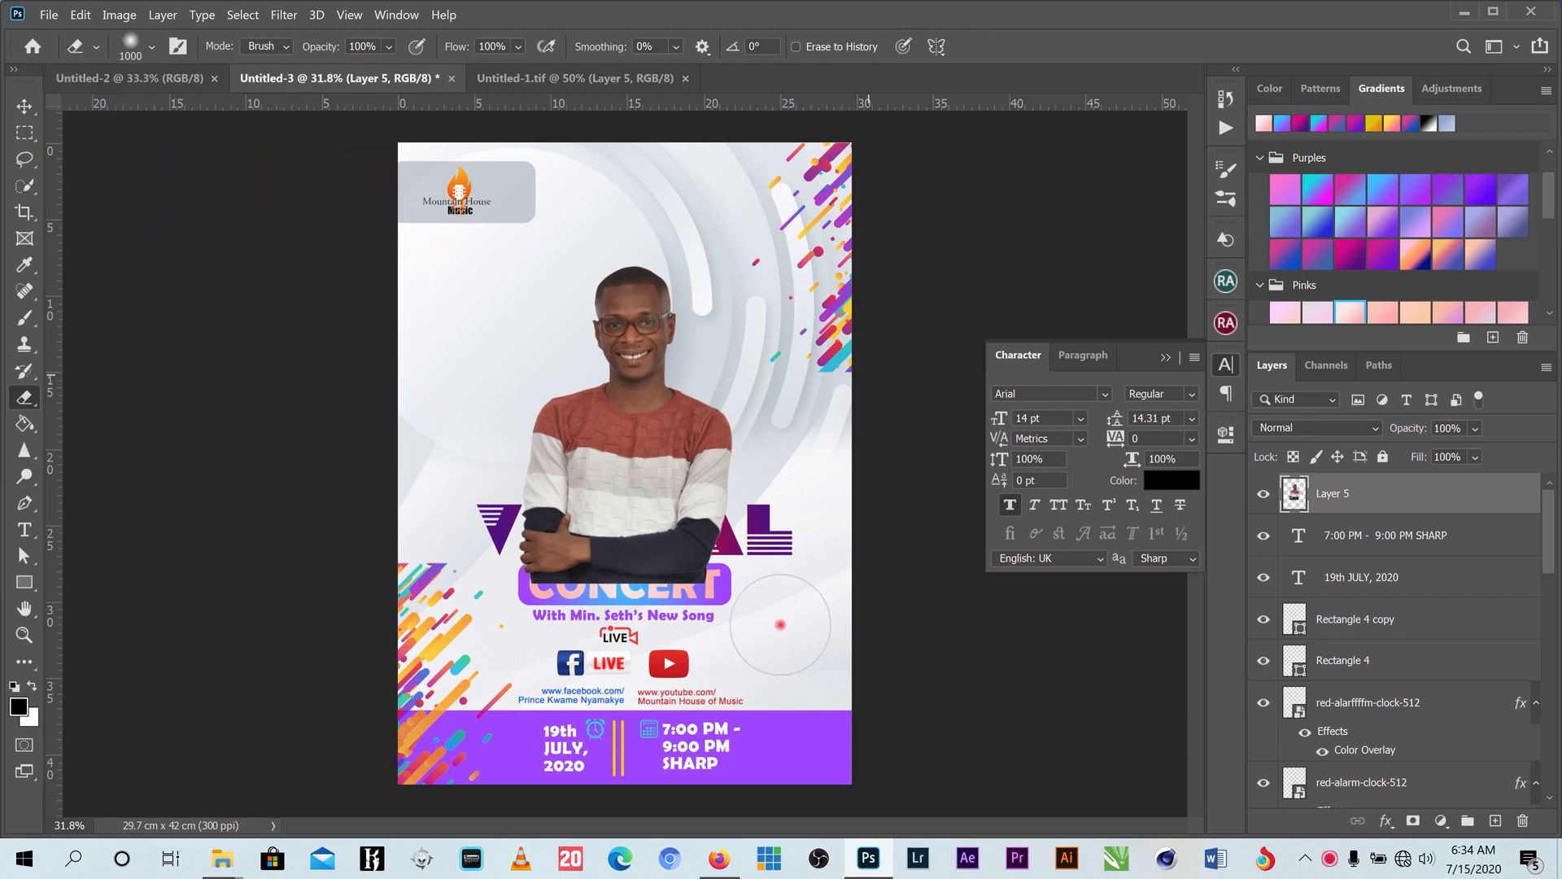
mouse_move(707, 598)
mouse_down()
mouse_move(597, 618)
mouse_move(525, 595)
mouse_move(536, 611)
mouse_move(493, 572)
mouse_move(533, 609)
mouse_move(663, 615)
mouse_move(710, 595)
mouse_move(568, 610)
mouse_move(495, 587)
mouse_up()
- Move the VIRTUAL heading layer above the man's photo layer
key(v)
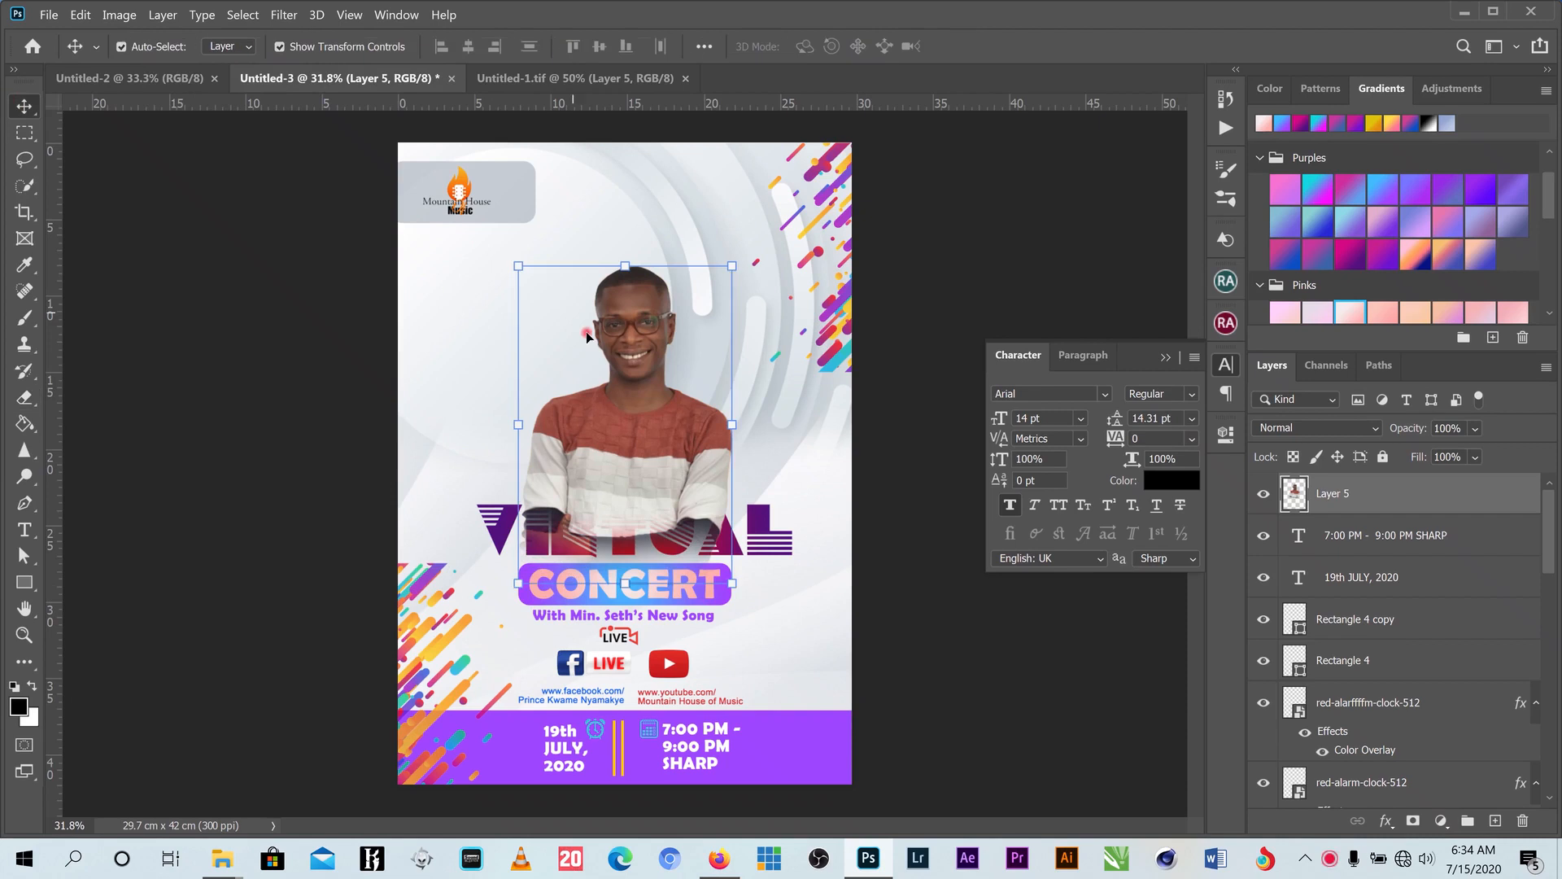
click(651, 549)
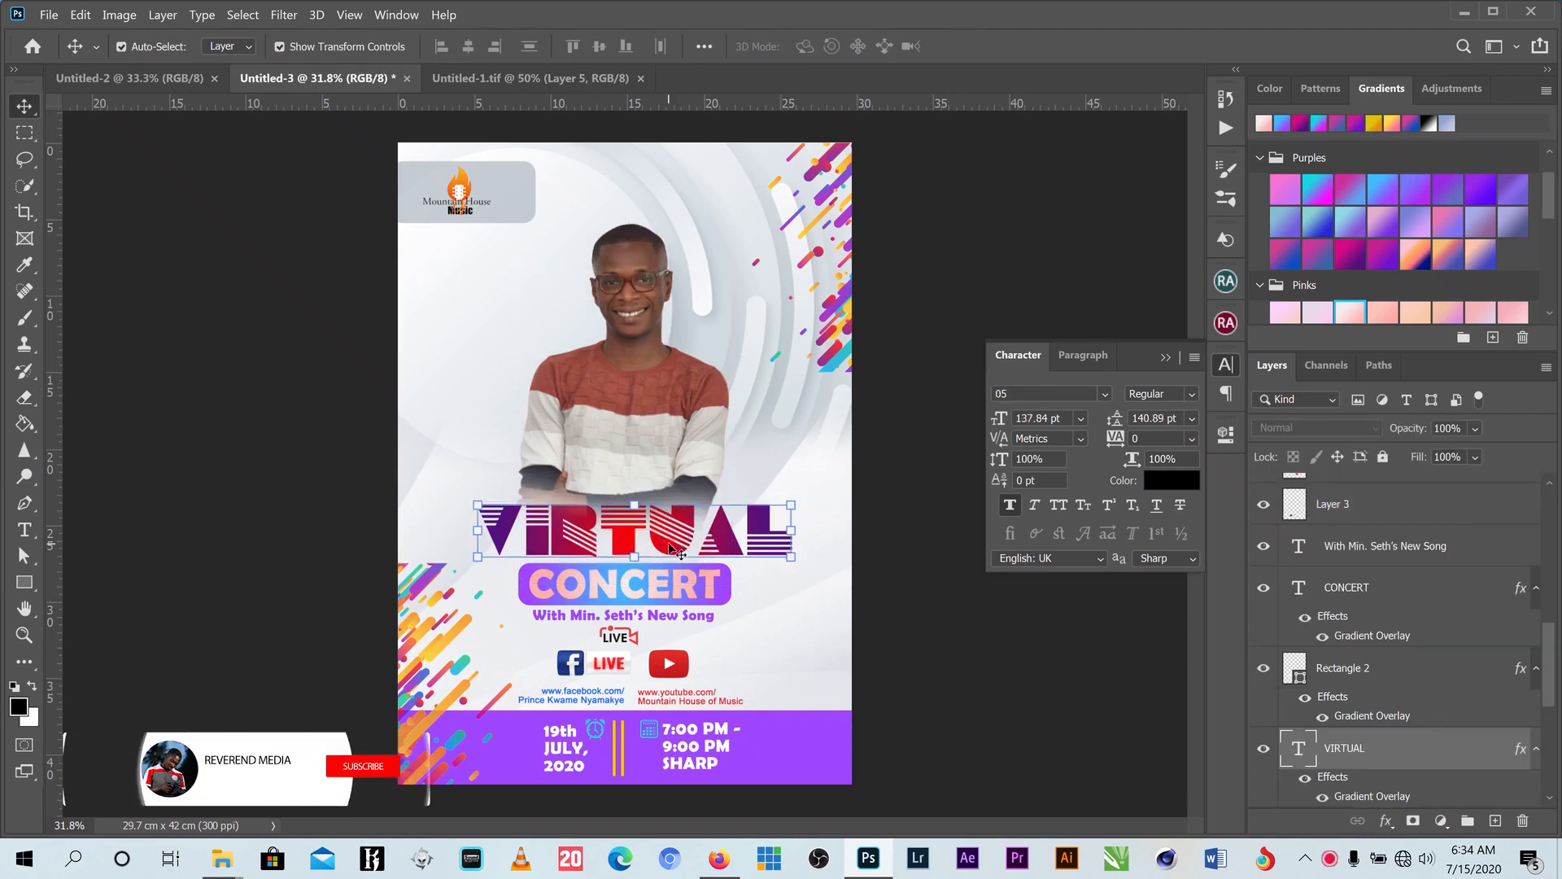
drag(1393, 745, 1367, 486)
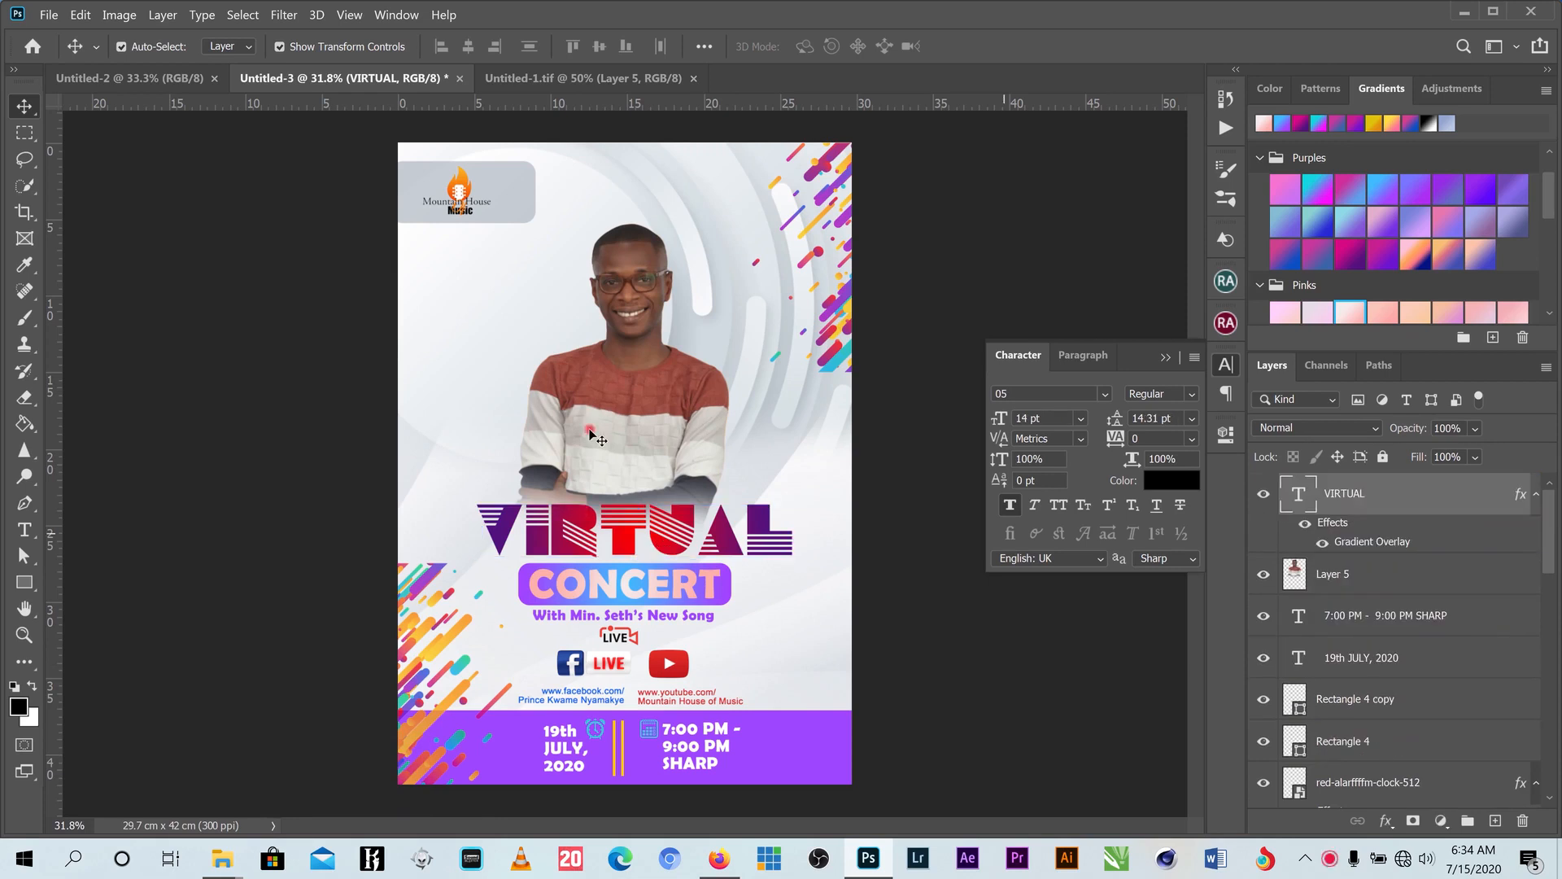
- Shrink the man's photo to 95.79% and nudge it slightly right
click(623, 419)
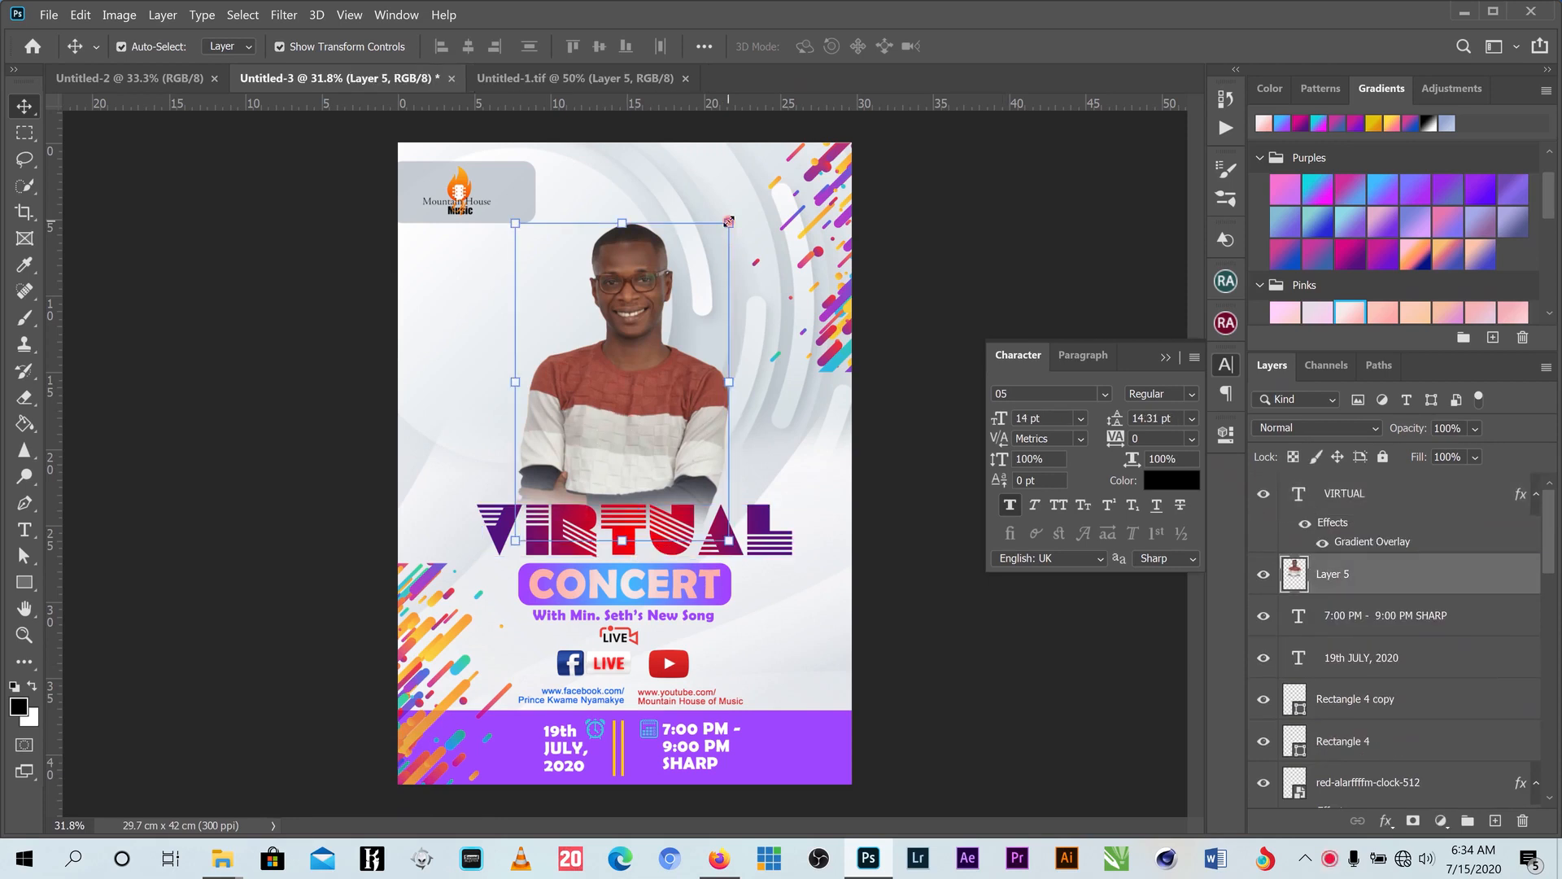
drag(728, 222, 719, 236)
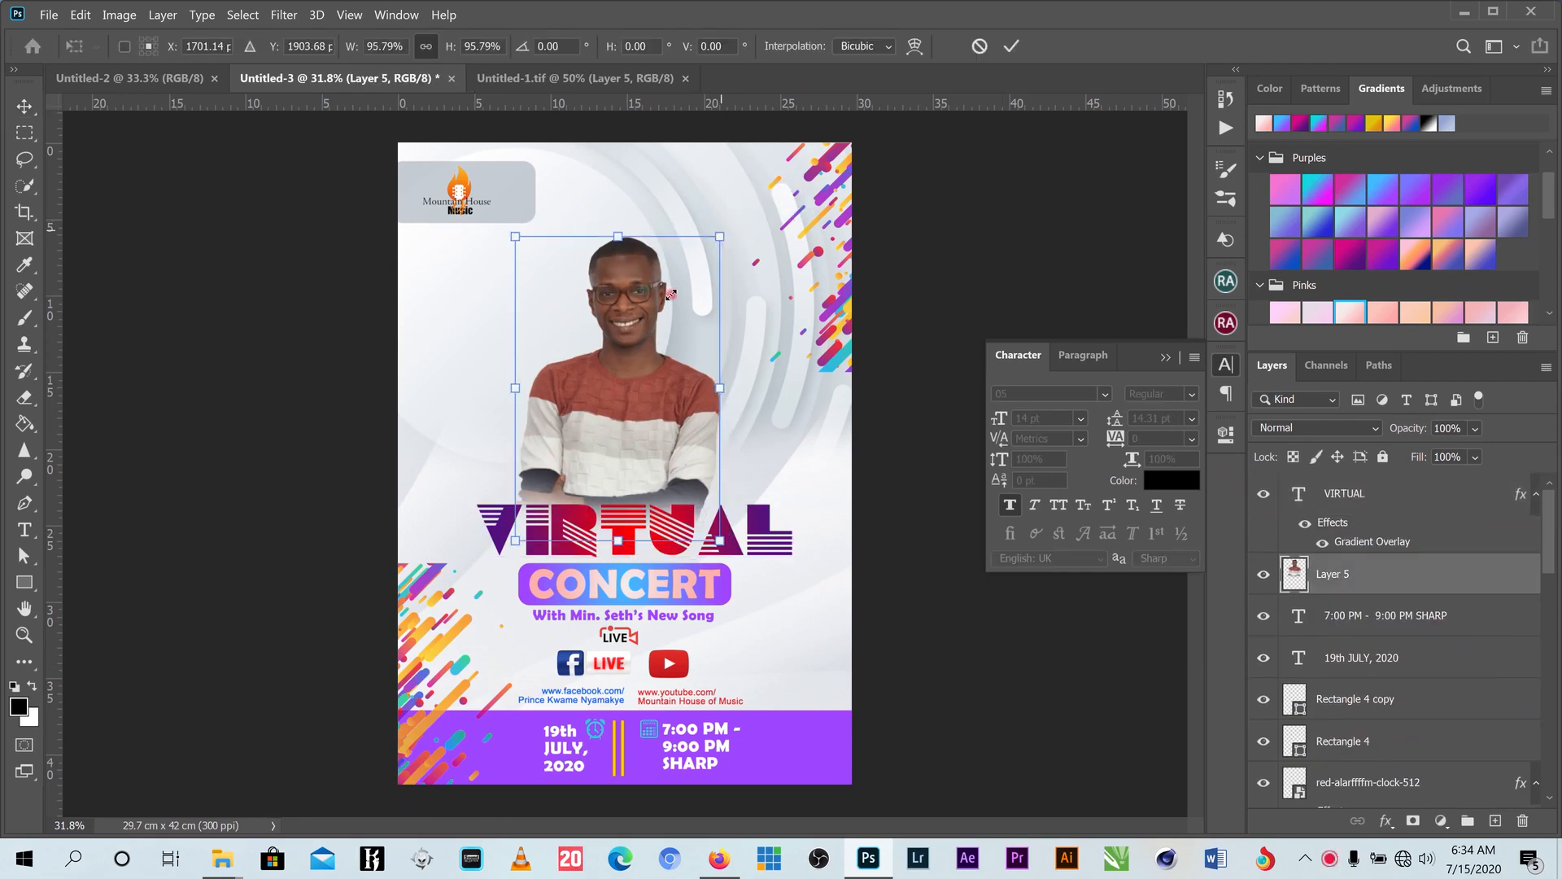
drag(635, 316, 639, 317)
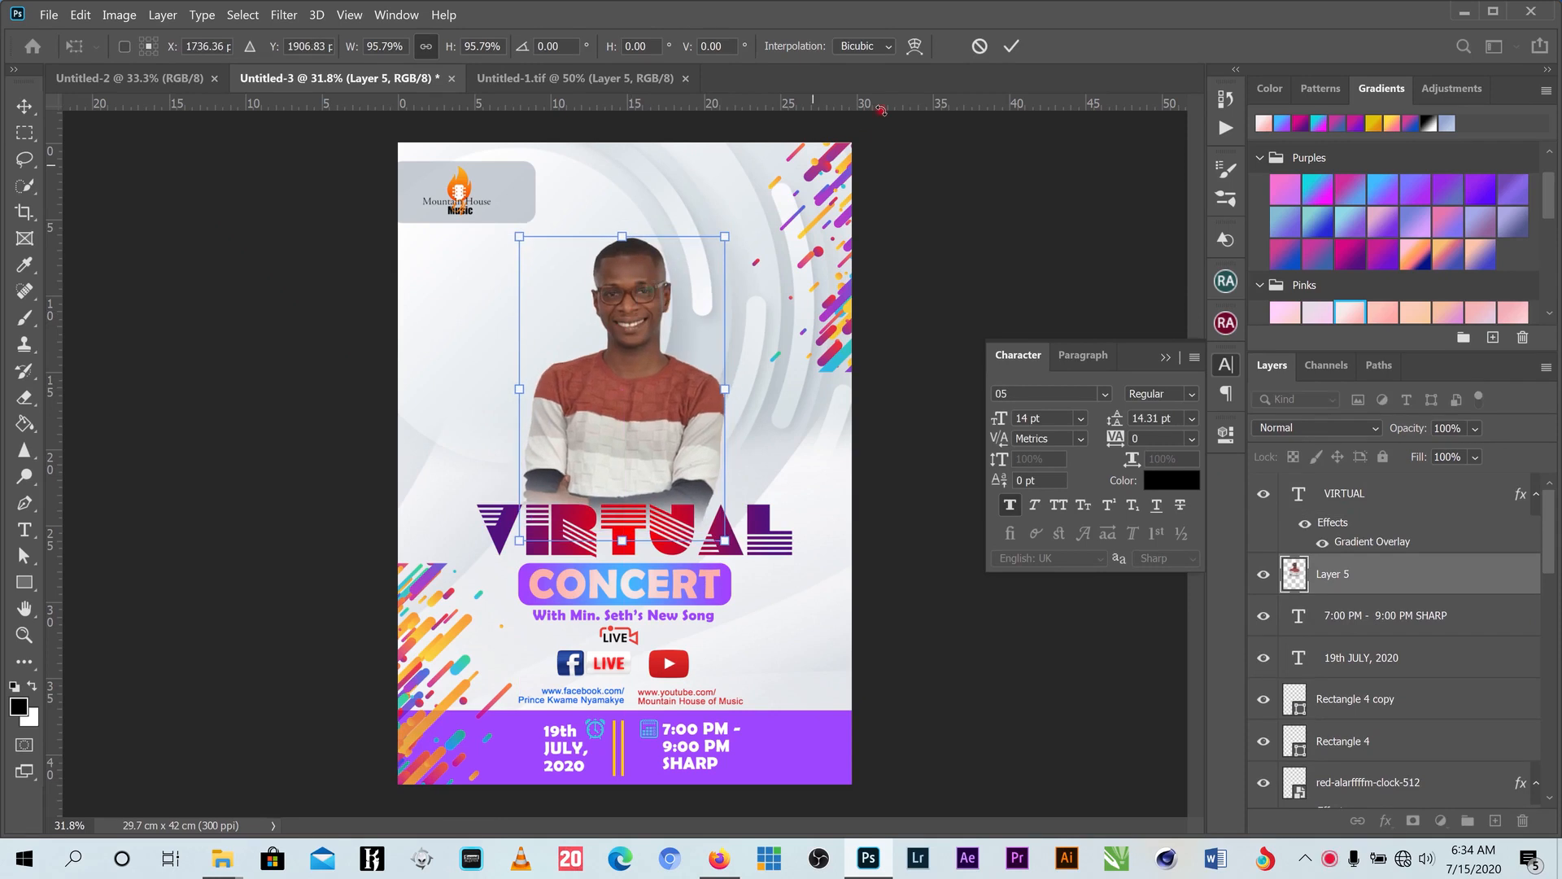
- Add the man in white as Layer 6, below Layer 5, behind and left of the young man
click(1012, 49)
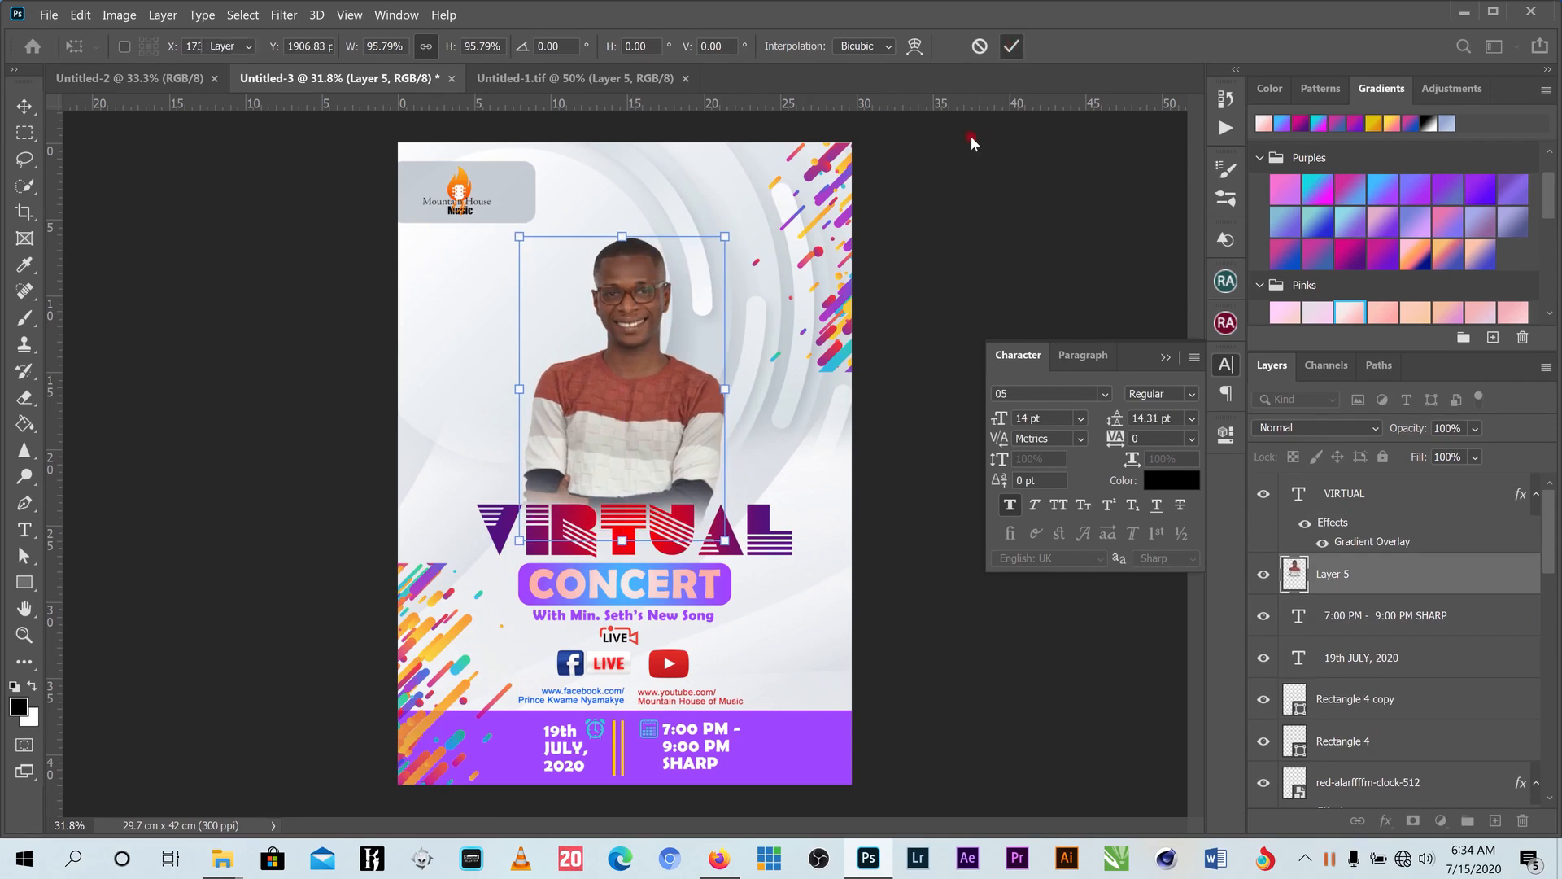
click(577, 85)
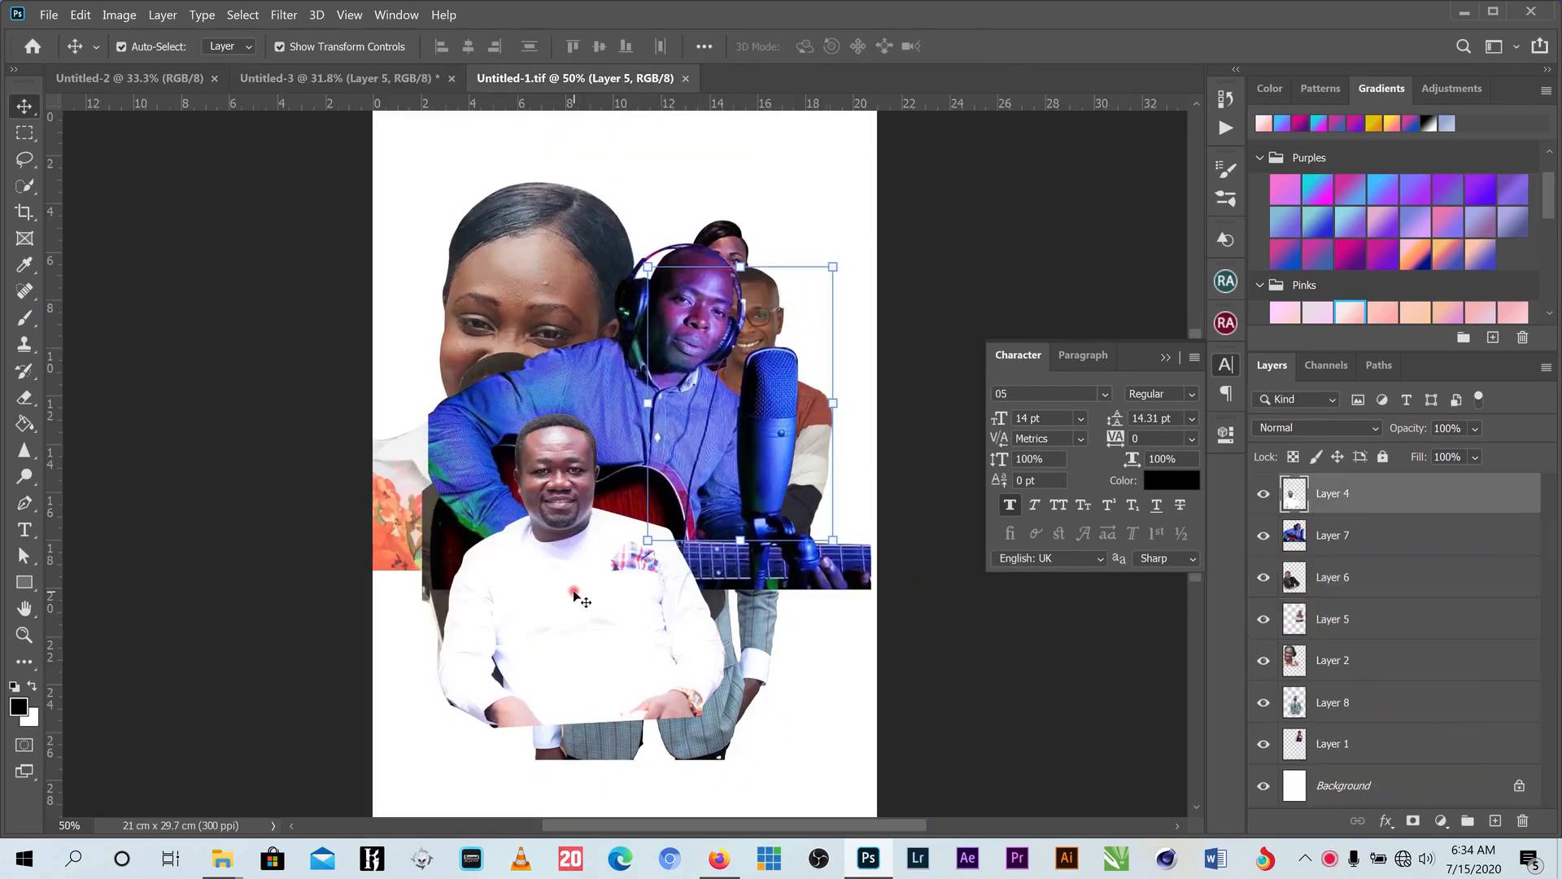
drag(574, 596, 592, 319)
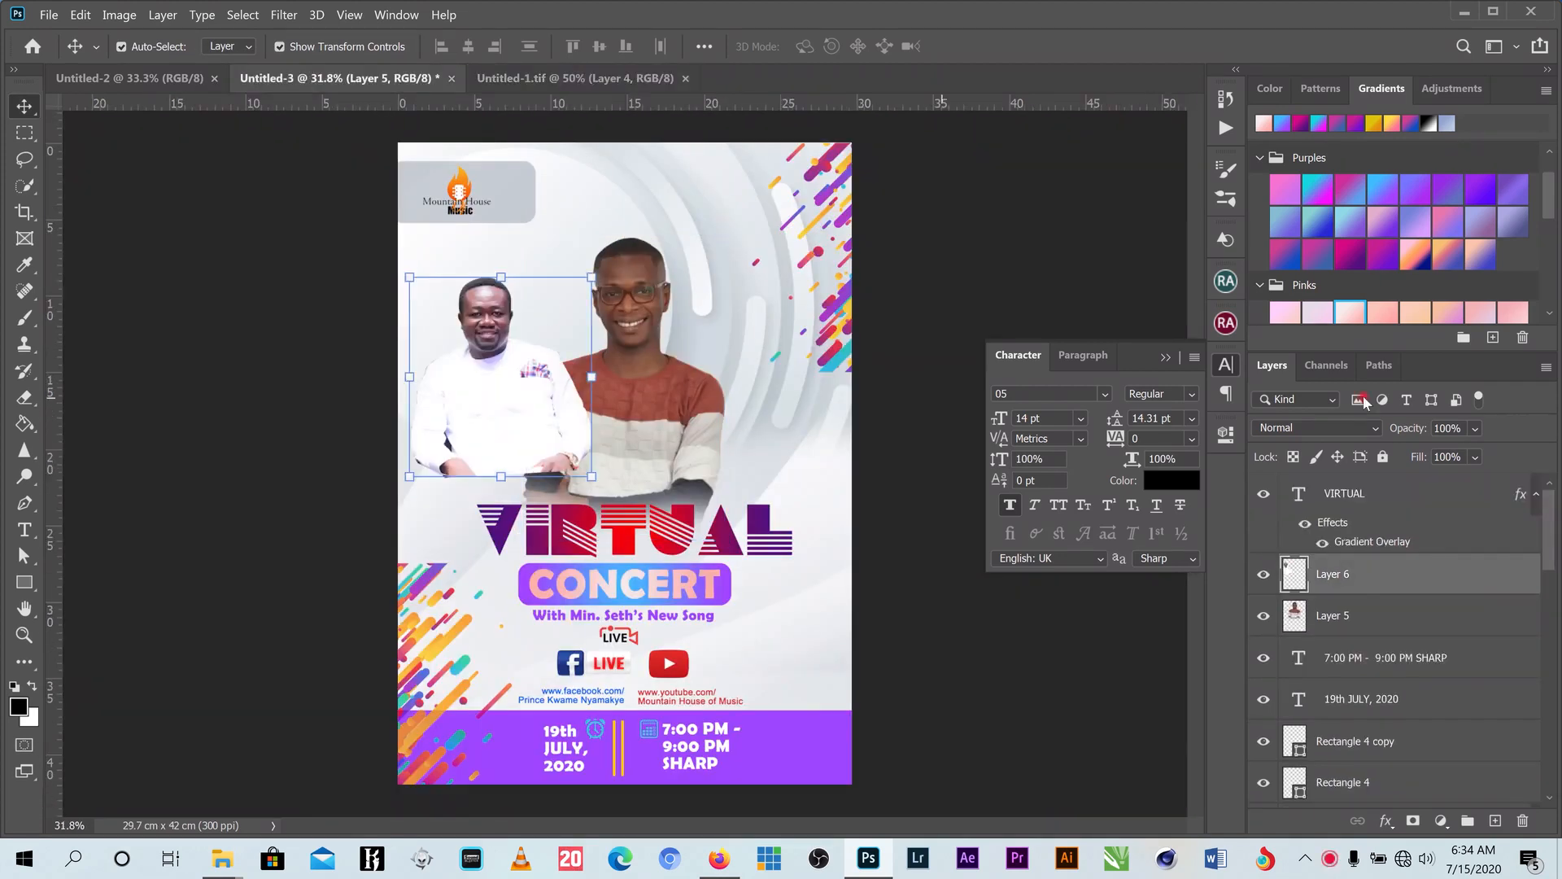
drag(1363, 578, 1373, 640)
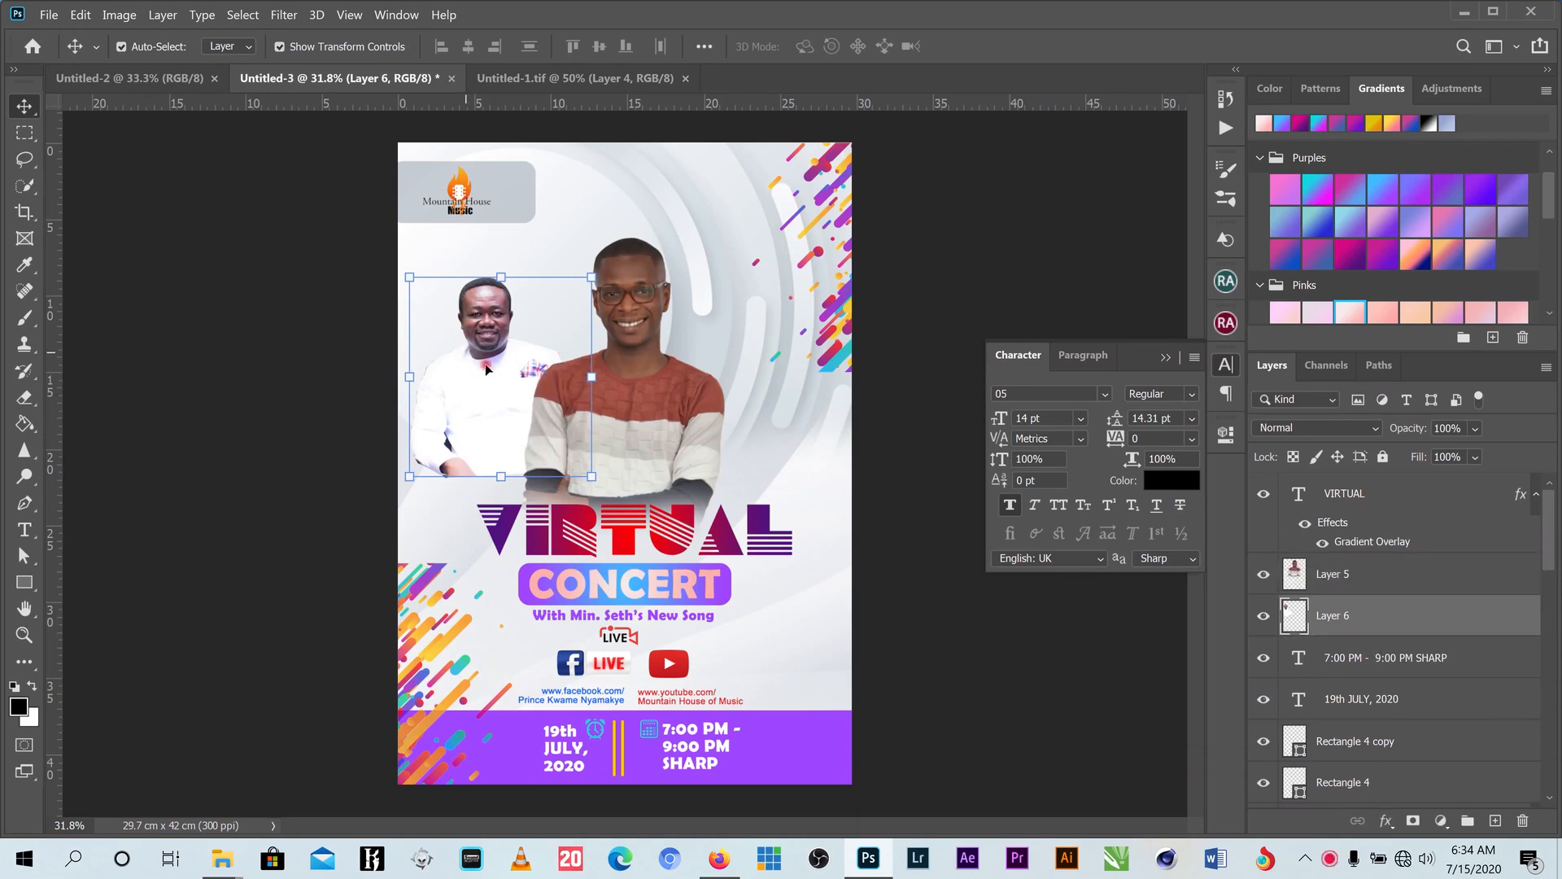
mouse_move(508, 363)
mouse_down()
mouse_move(550, 320)
mouse_move(539, 337)
mouse_move(559, 351)
mouse_up()
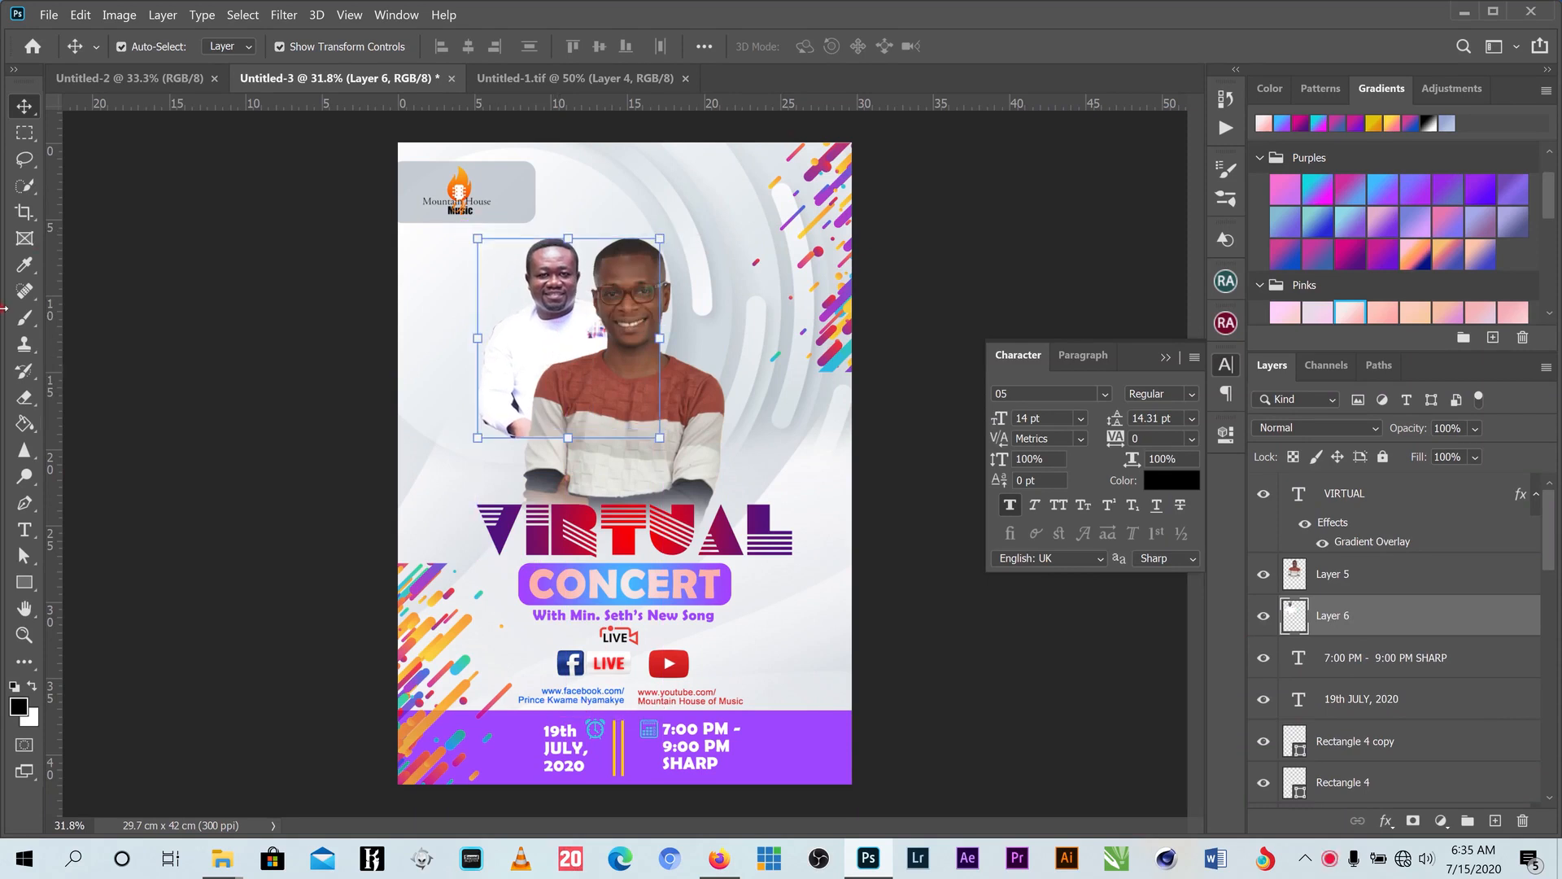
- Erase the lower arm and shirt of the man in white
click(24, 396)
mouse_move(539, 437)
mouse_down()
mouse_move(500, 459)
mouse_move(476, 447)
mouse_move(514, 470)
mouse_move(441, 416)
mouse_up()
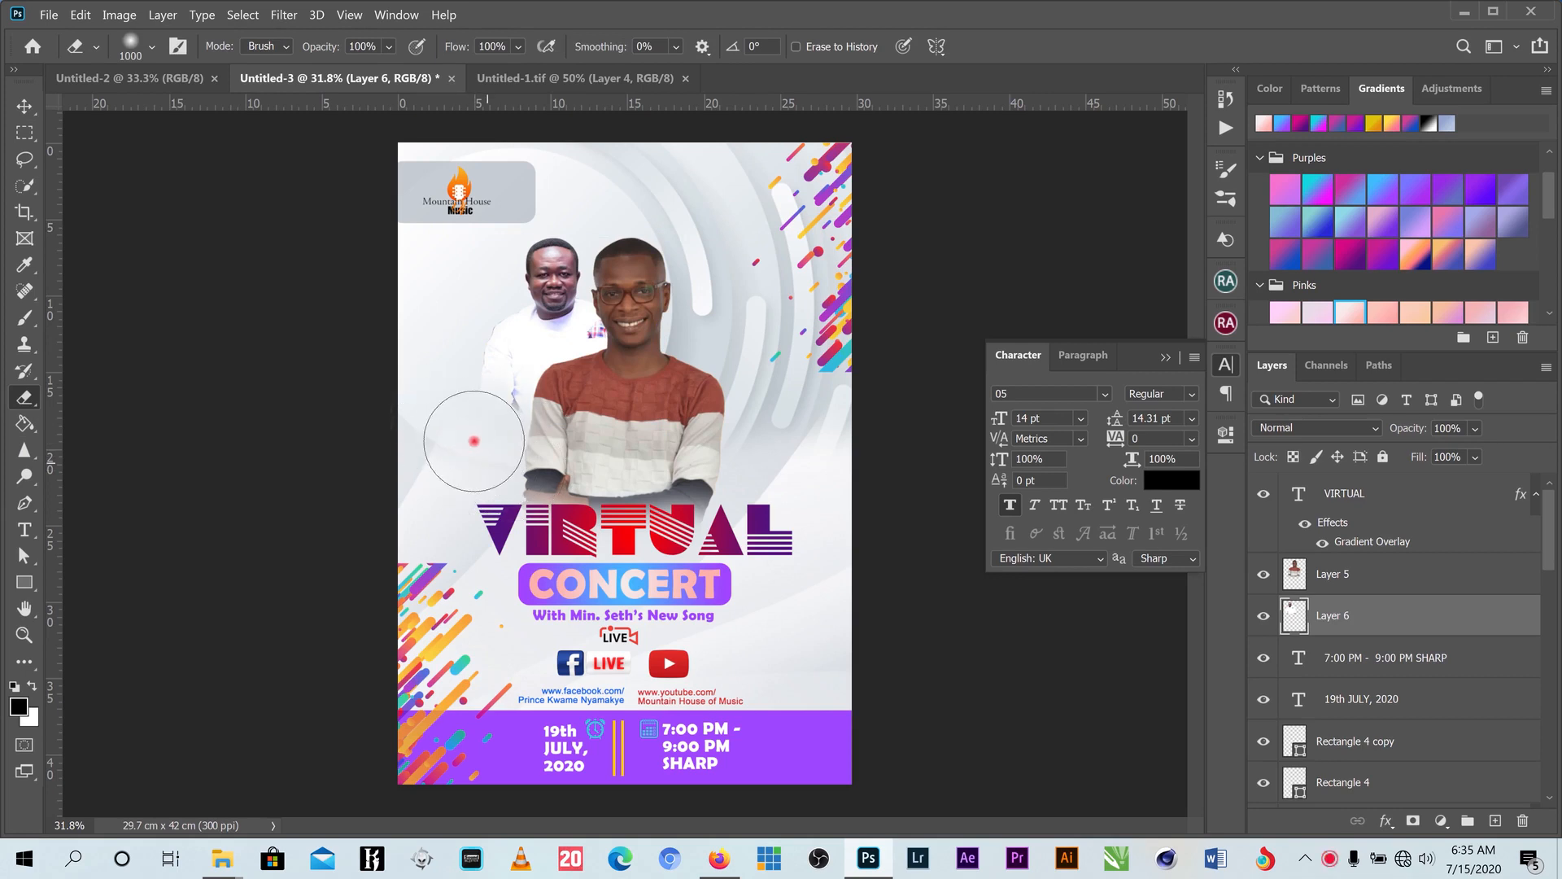
click(25, 106)
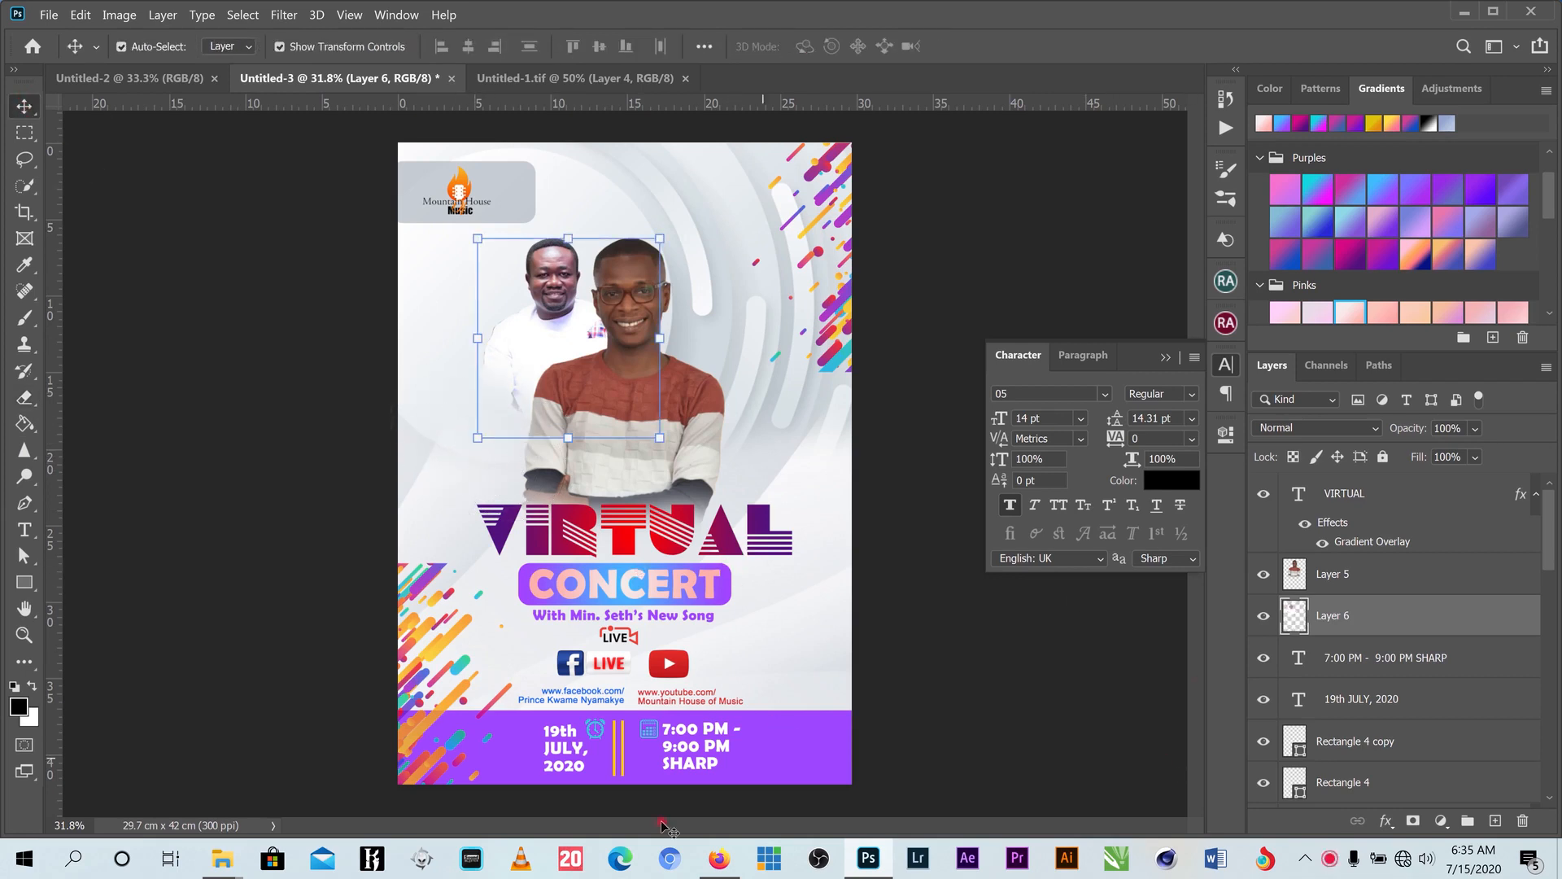
- Bring the guitarist photo into the poster and flip it horizontally
click(569, 80)
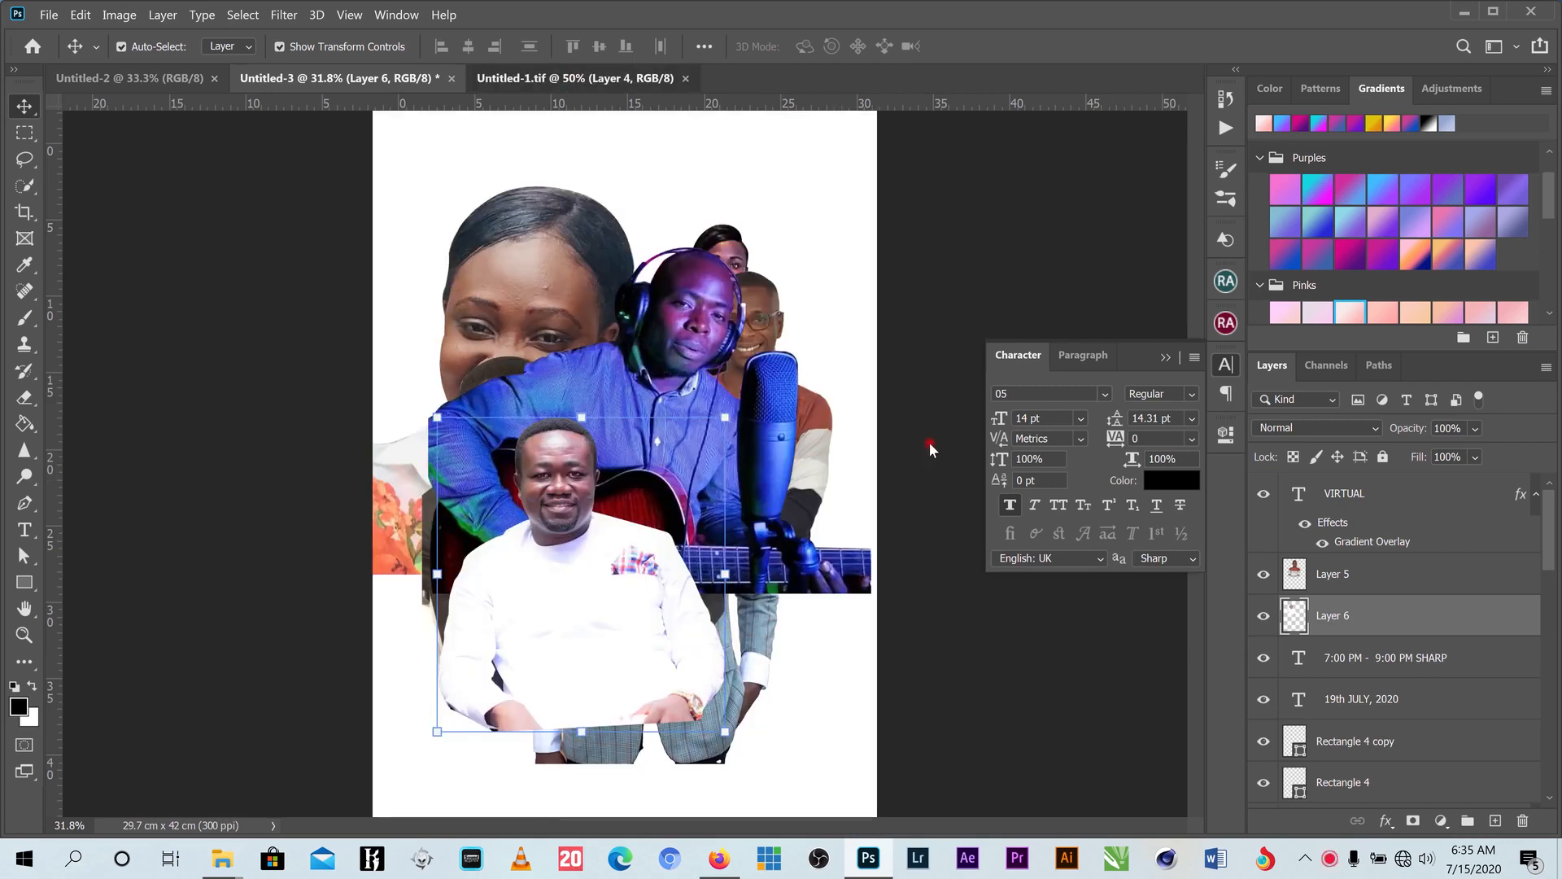
drag(671, 340, 672, 403)
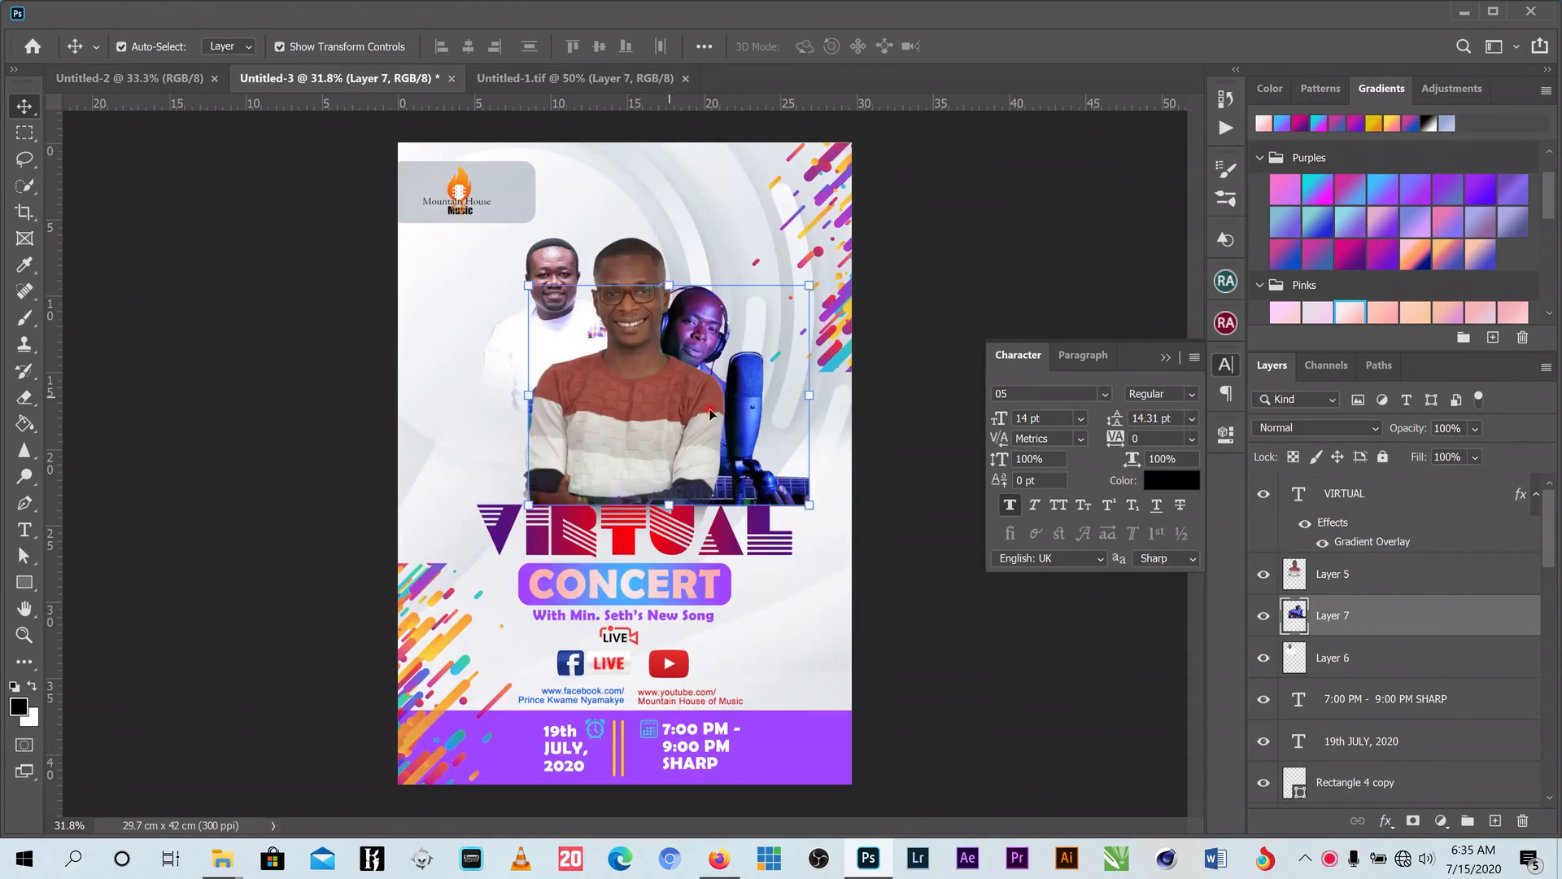
drag(733, 315, 750, 291)
key(ctrl+t)
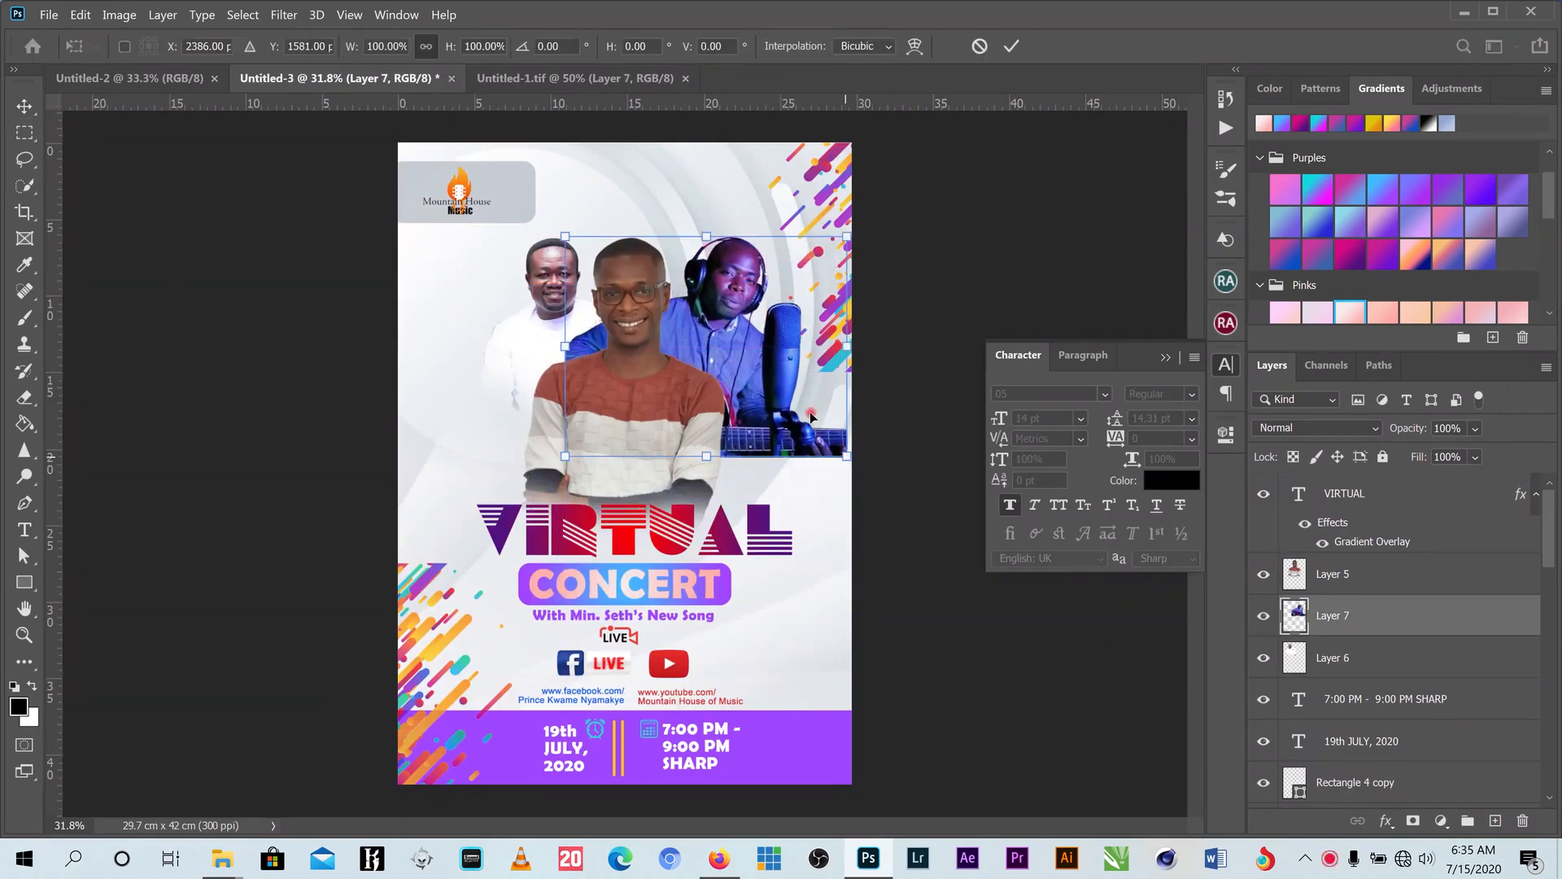
right_click(781, 367)
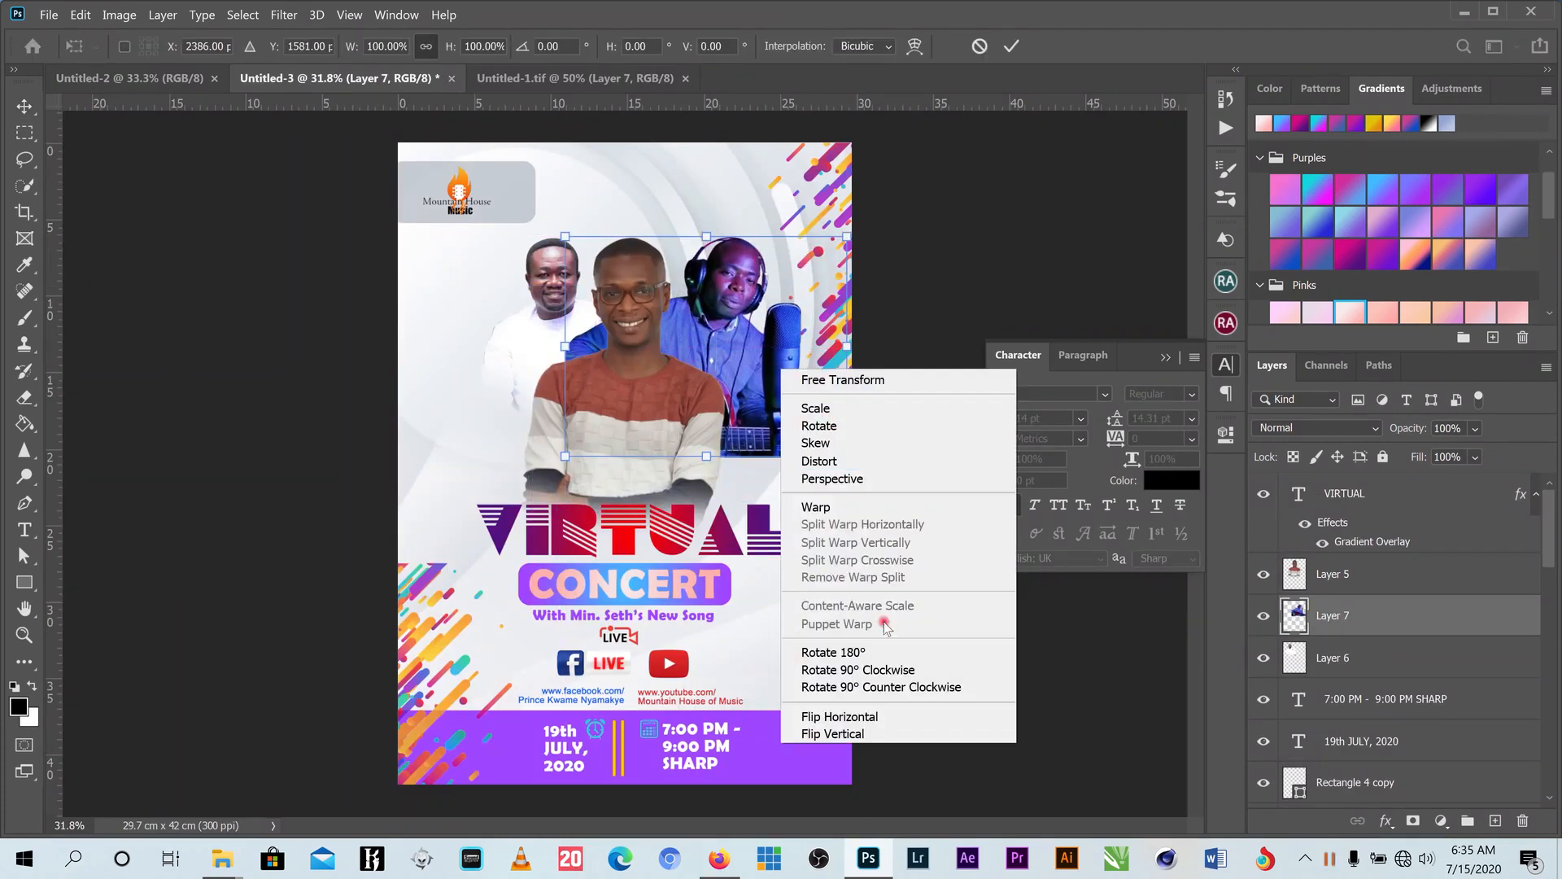
click(873, 716)
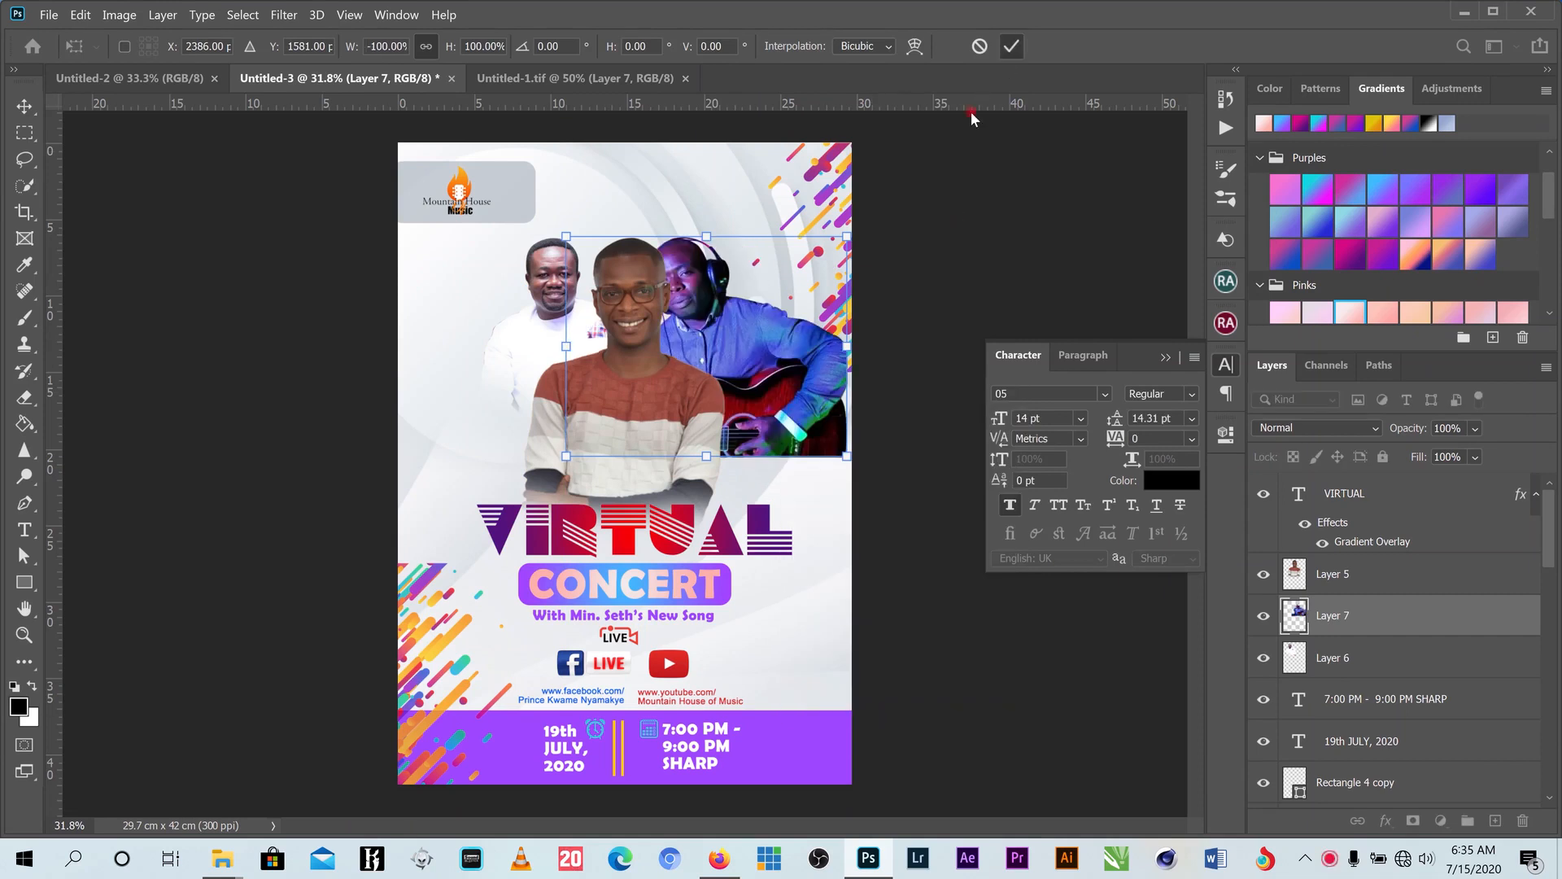
click(1011, 46)
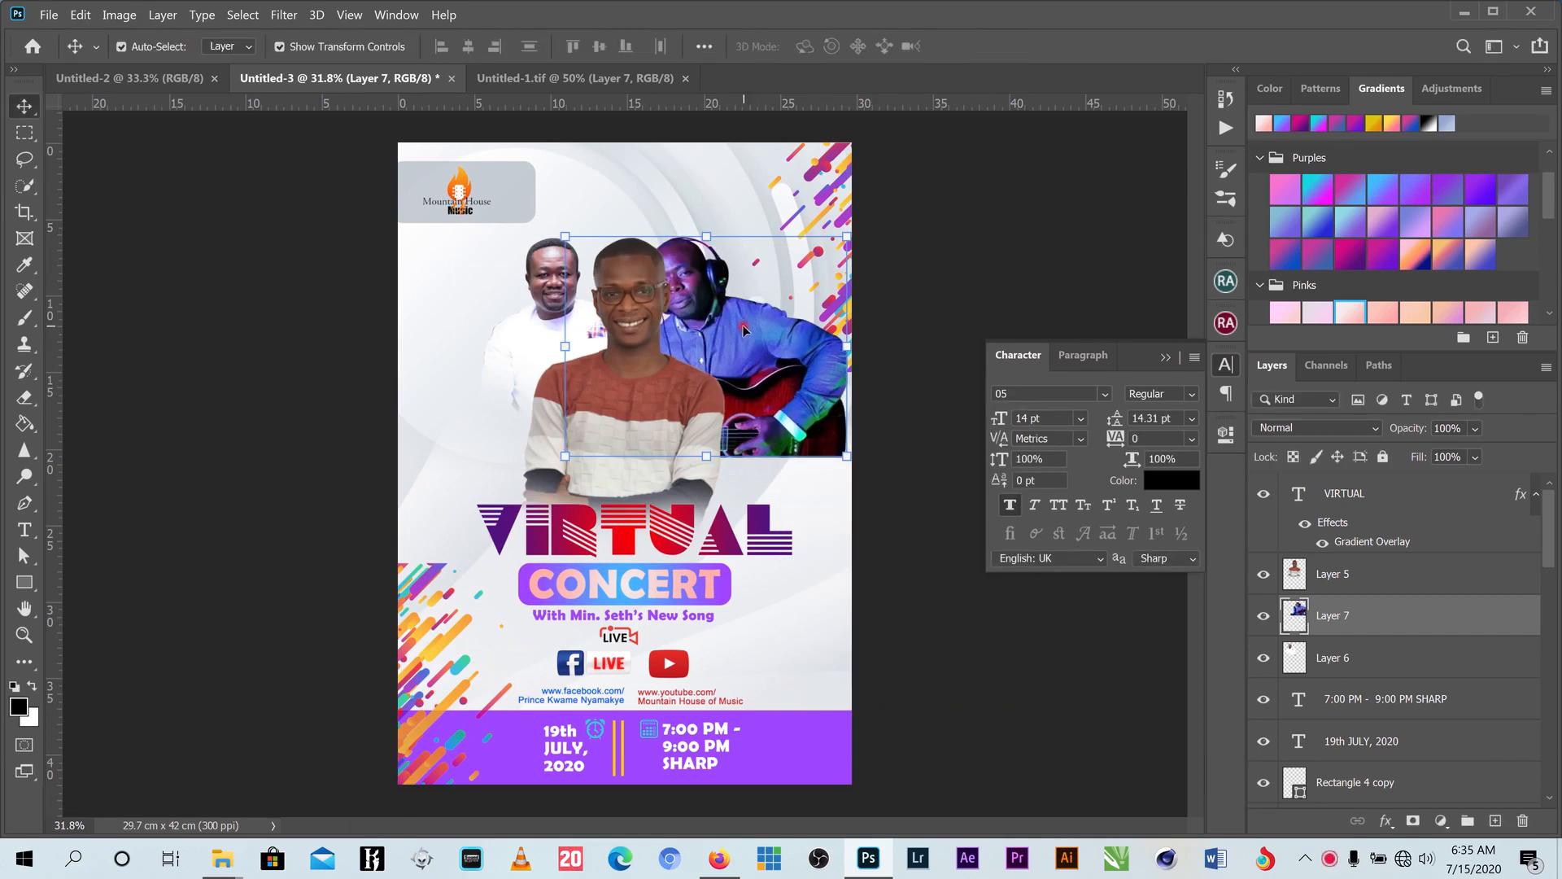
- Shrink the guitarist to about 70% and place him beside the young man
drag(747, 332, 762, 346)
drag(763, 348, 764, 350)
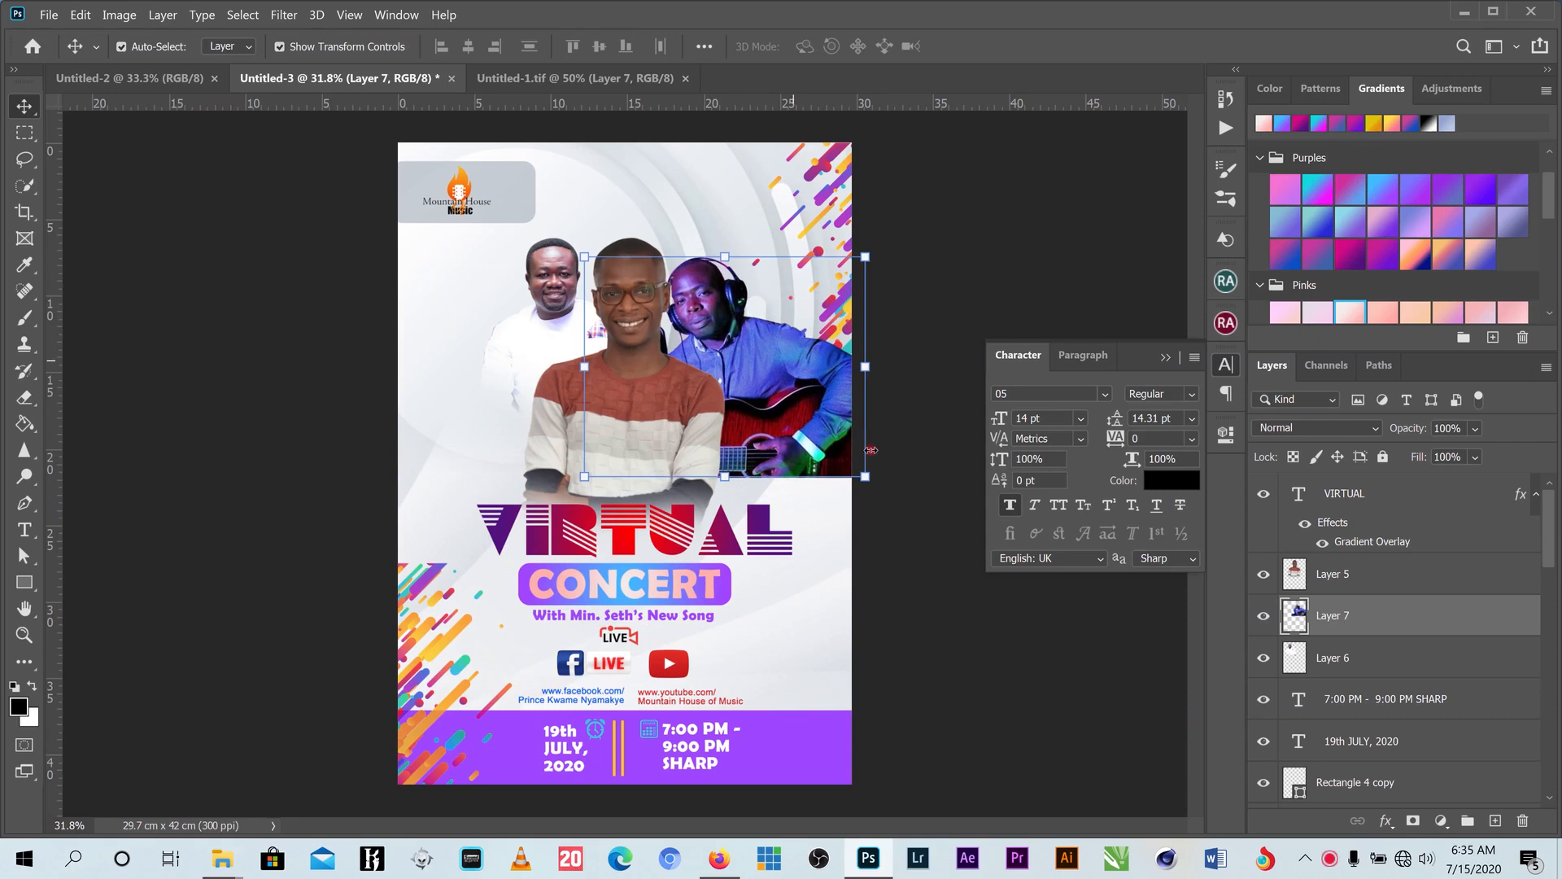
drag(866, 478, 782, 411)
drag(723, 336, 751, 319)
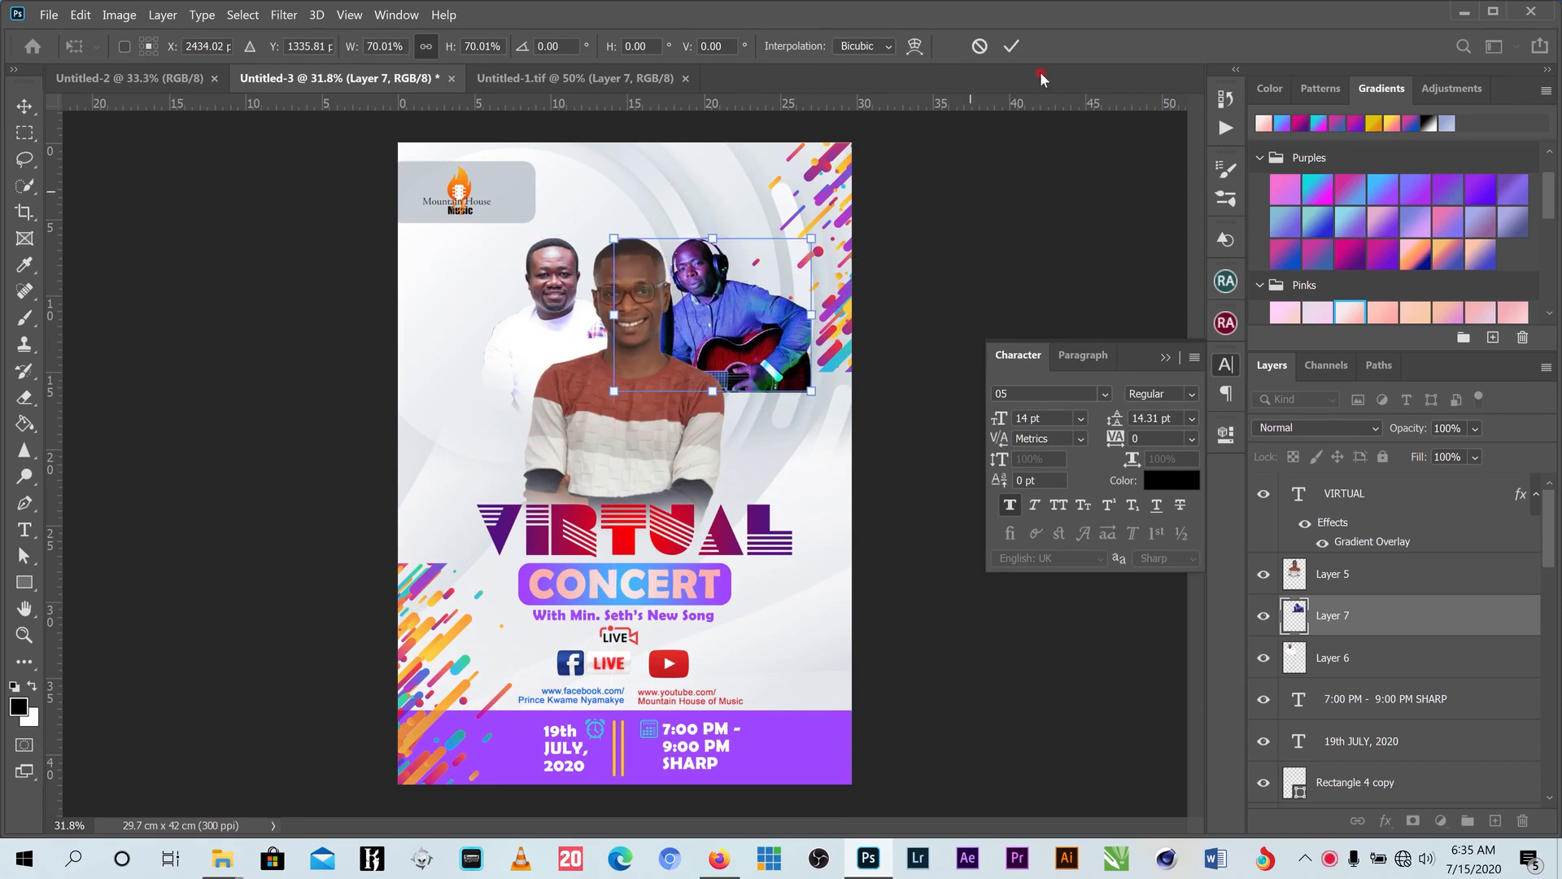
click(1011, 46)
- Erase the guitarist's guitar and right edge, then lower and slightly enlarge him
click(24, 398)
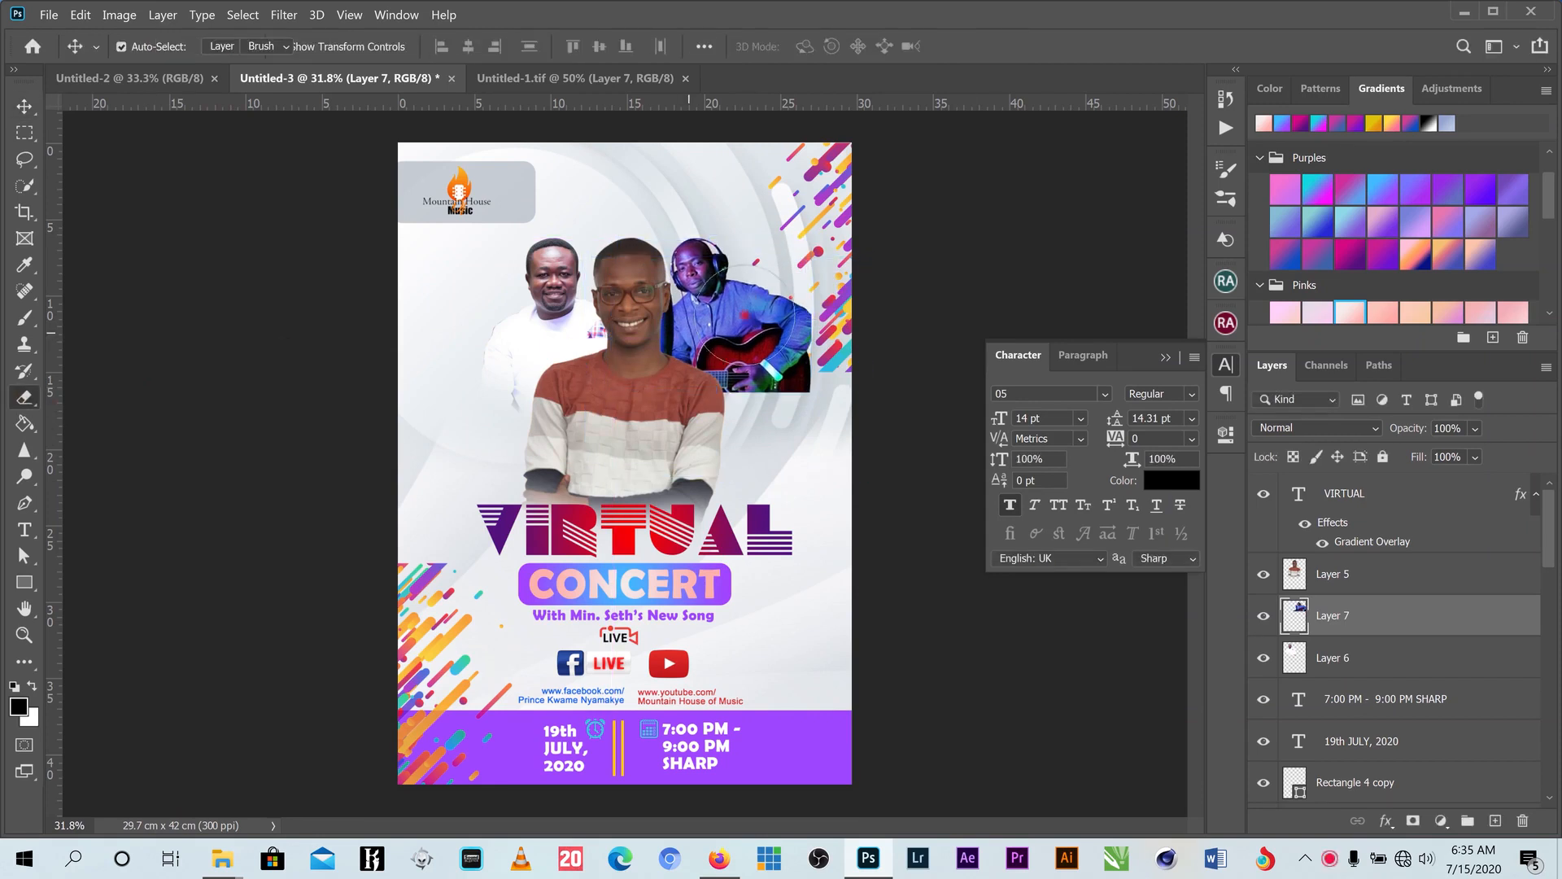
mouse_move(843, 346)
mouse_down()
mouse_move(793, 342)
mouse_move(838, 325)
mouse_move(798, 338)
mouse_move(682, 429)
mouse_move(720, 370)
mouse_move(794, 330)
mouse_move(801, 350)
mouse_move(819, 307)
mouse_move(756, 309)
mouse_move(745, 333)
mouse_up()
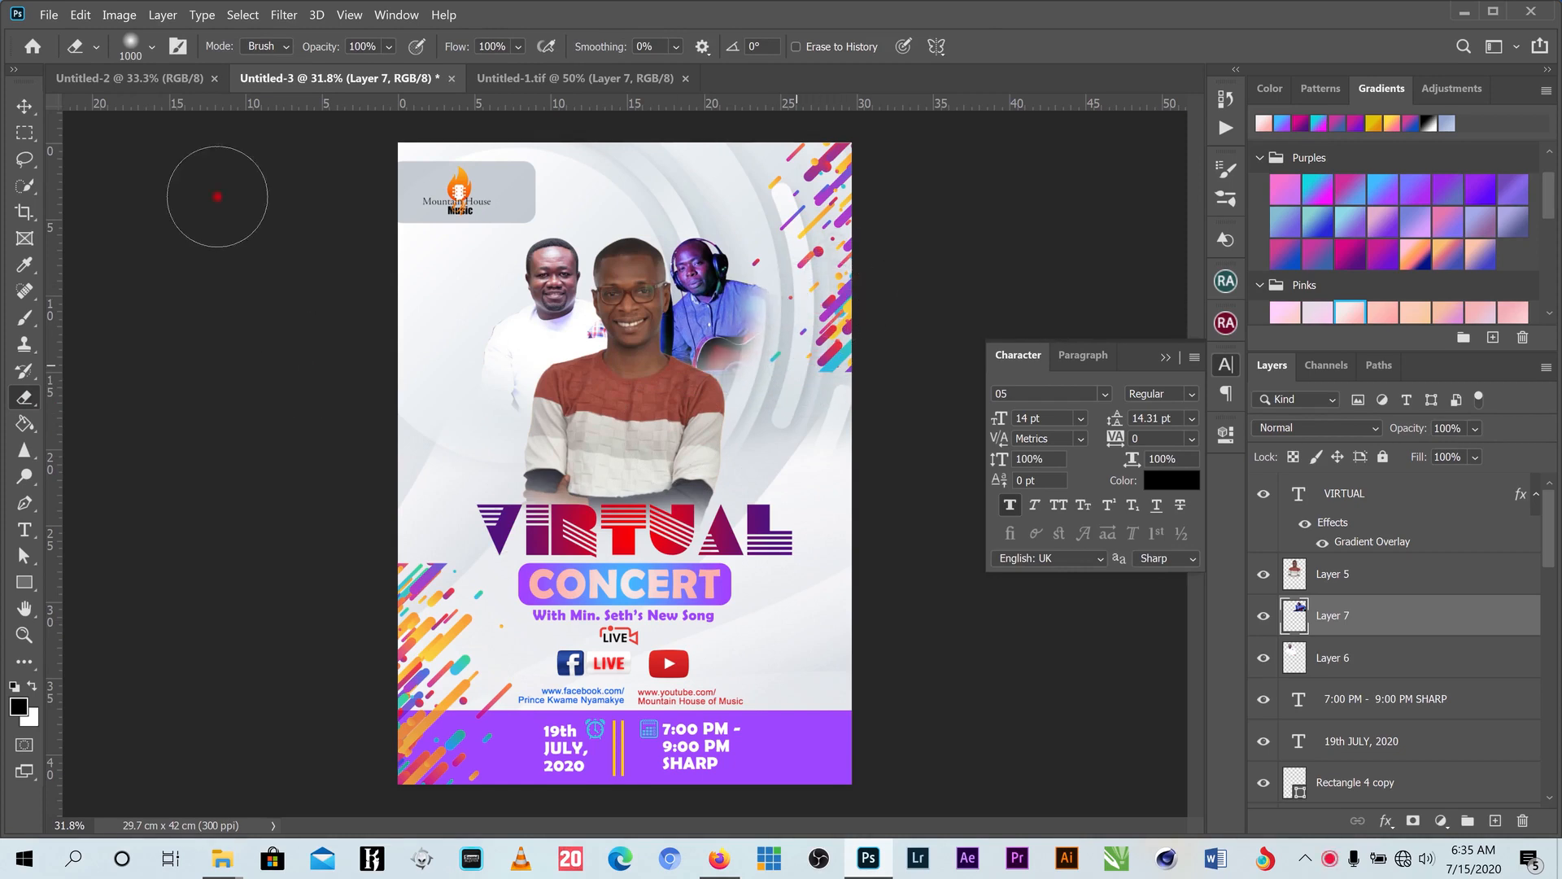
click(25, 105)
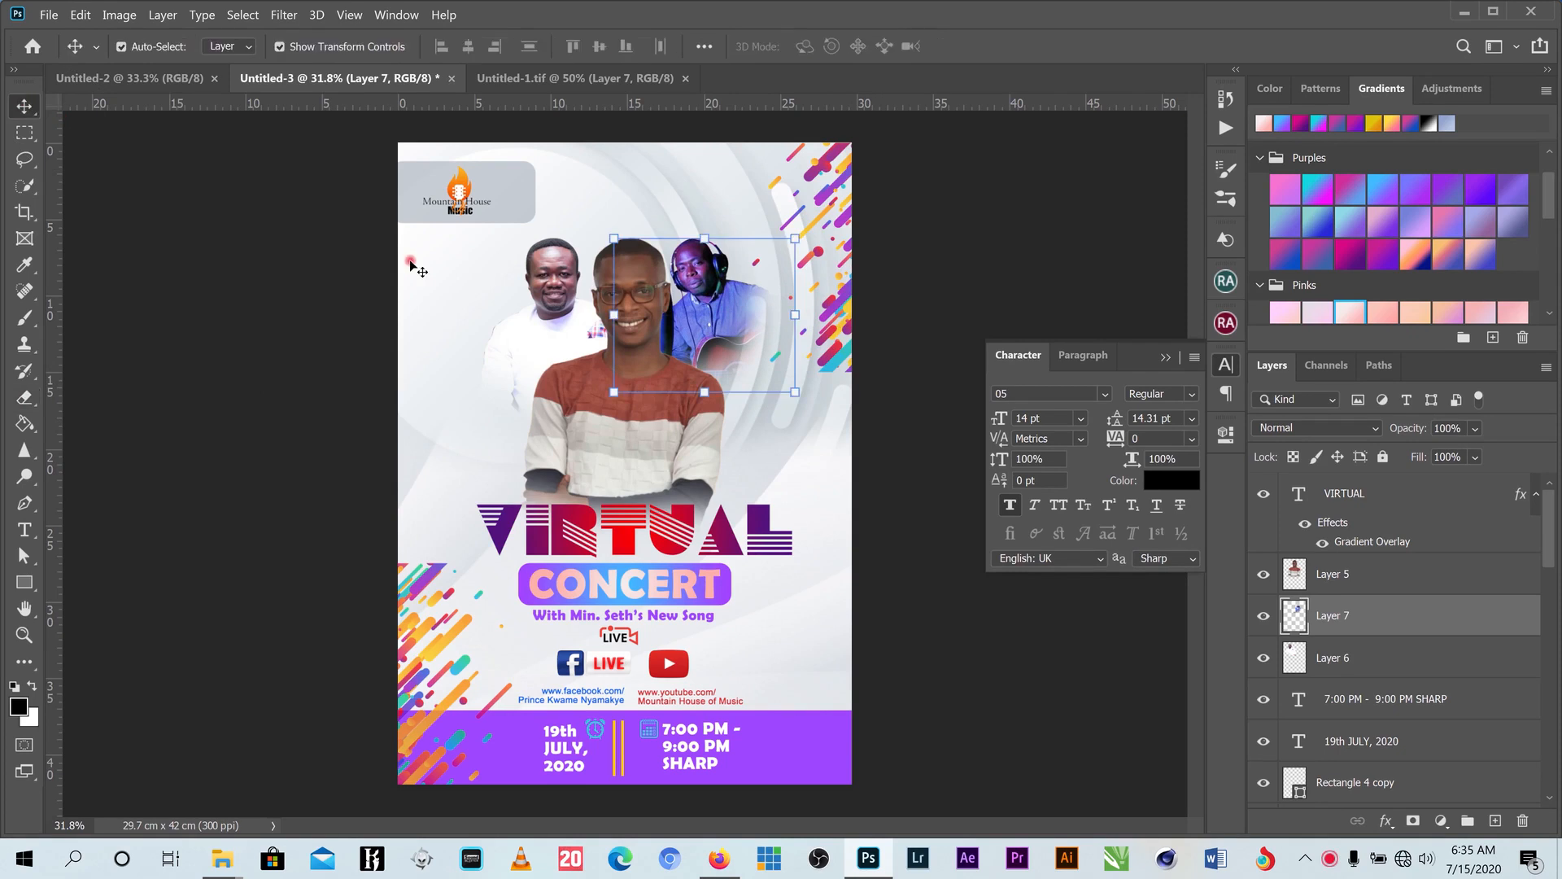
drag(706, 346, 705, 365)
drag(795, 259, 813, 242)
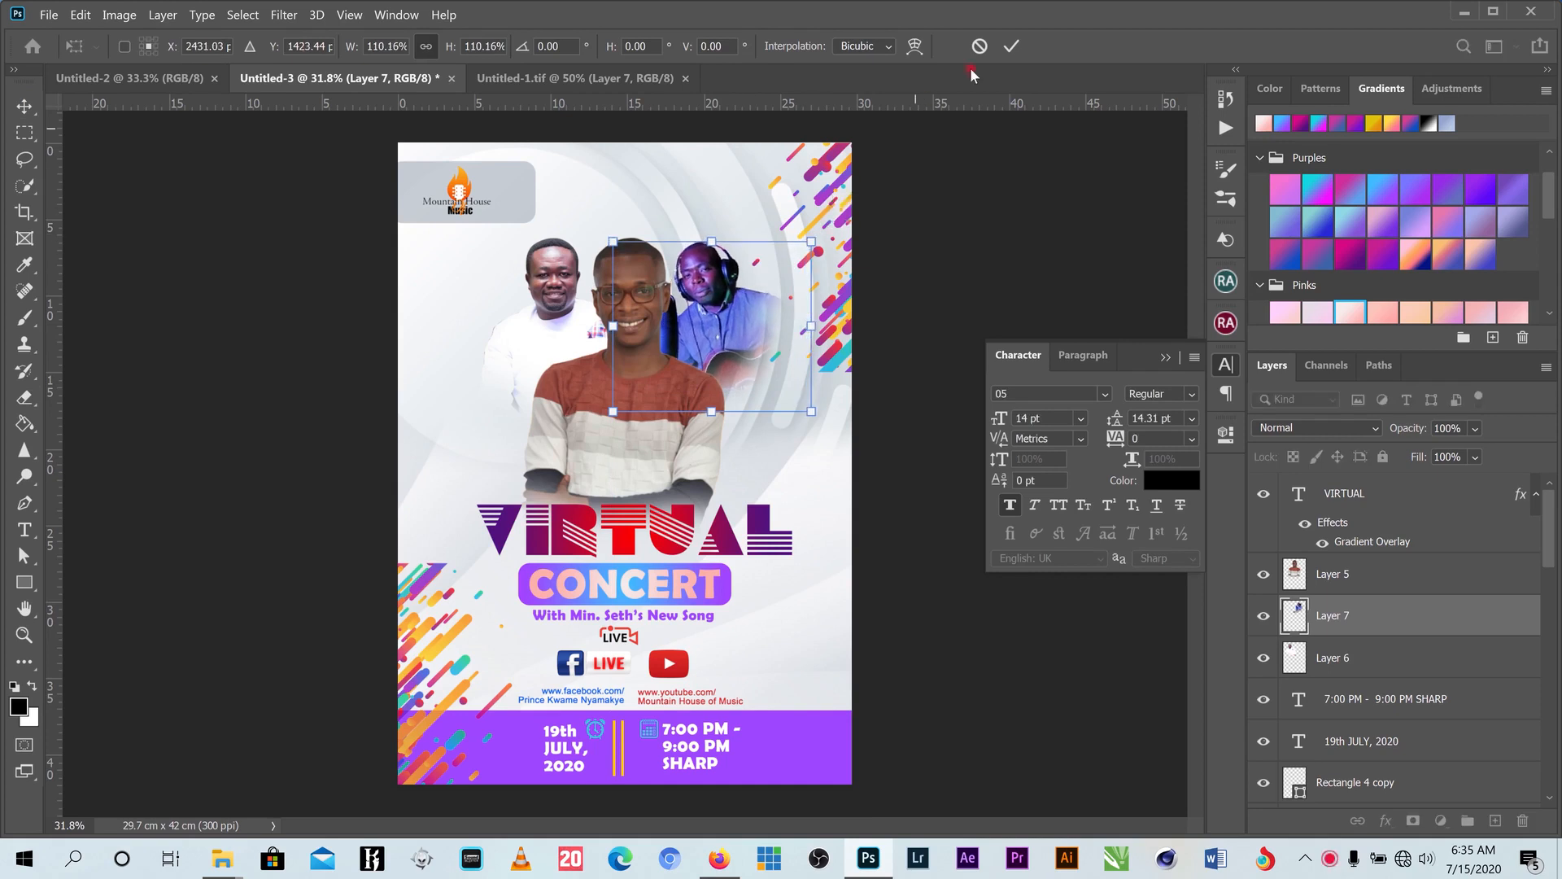
click(1012, 47)
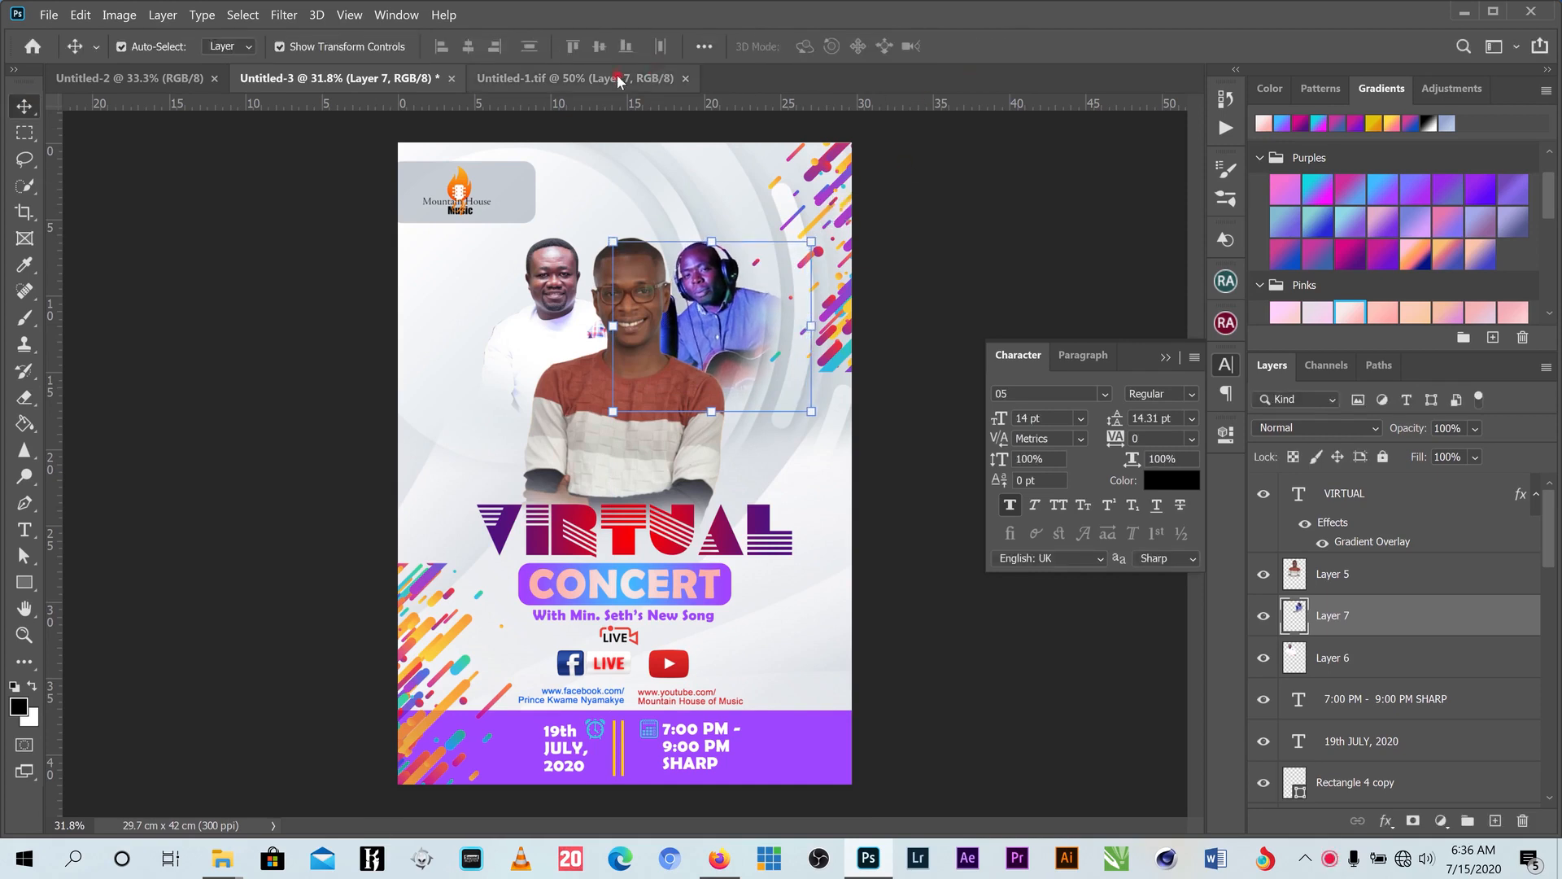
- Add the man in black as Layer 8 beneath the others, shrunk to about 85% at the top
key(ctrl+Tab)
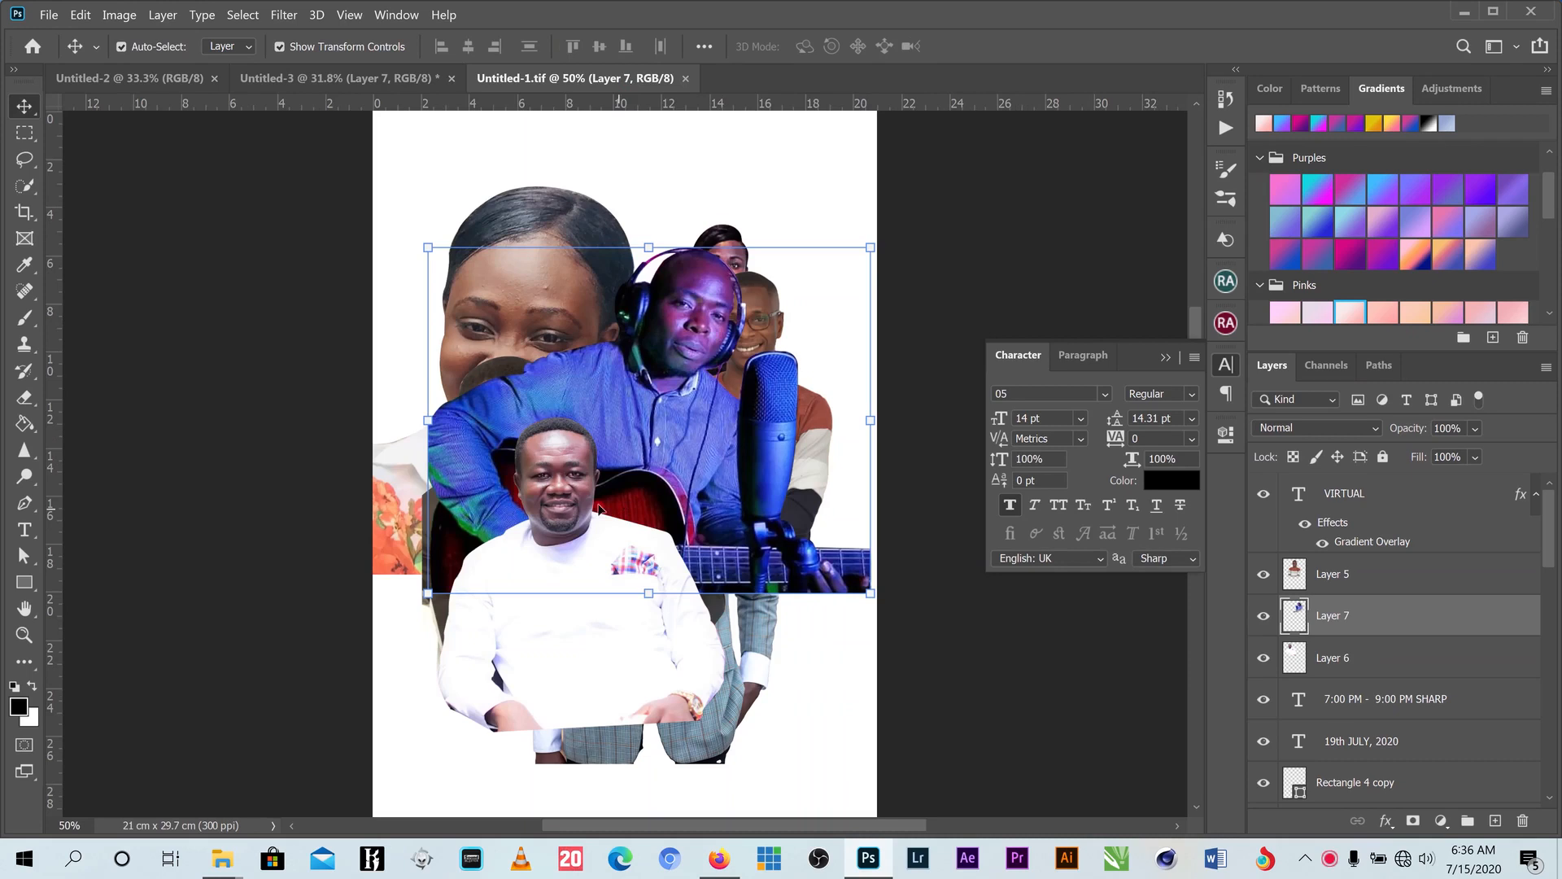
drag(656, 391, 666, 551)
drag(505, 384, 647, 281)
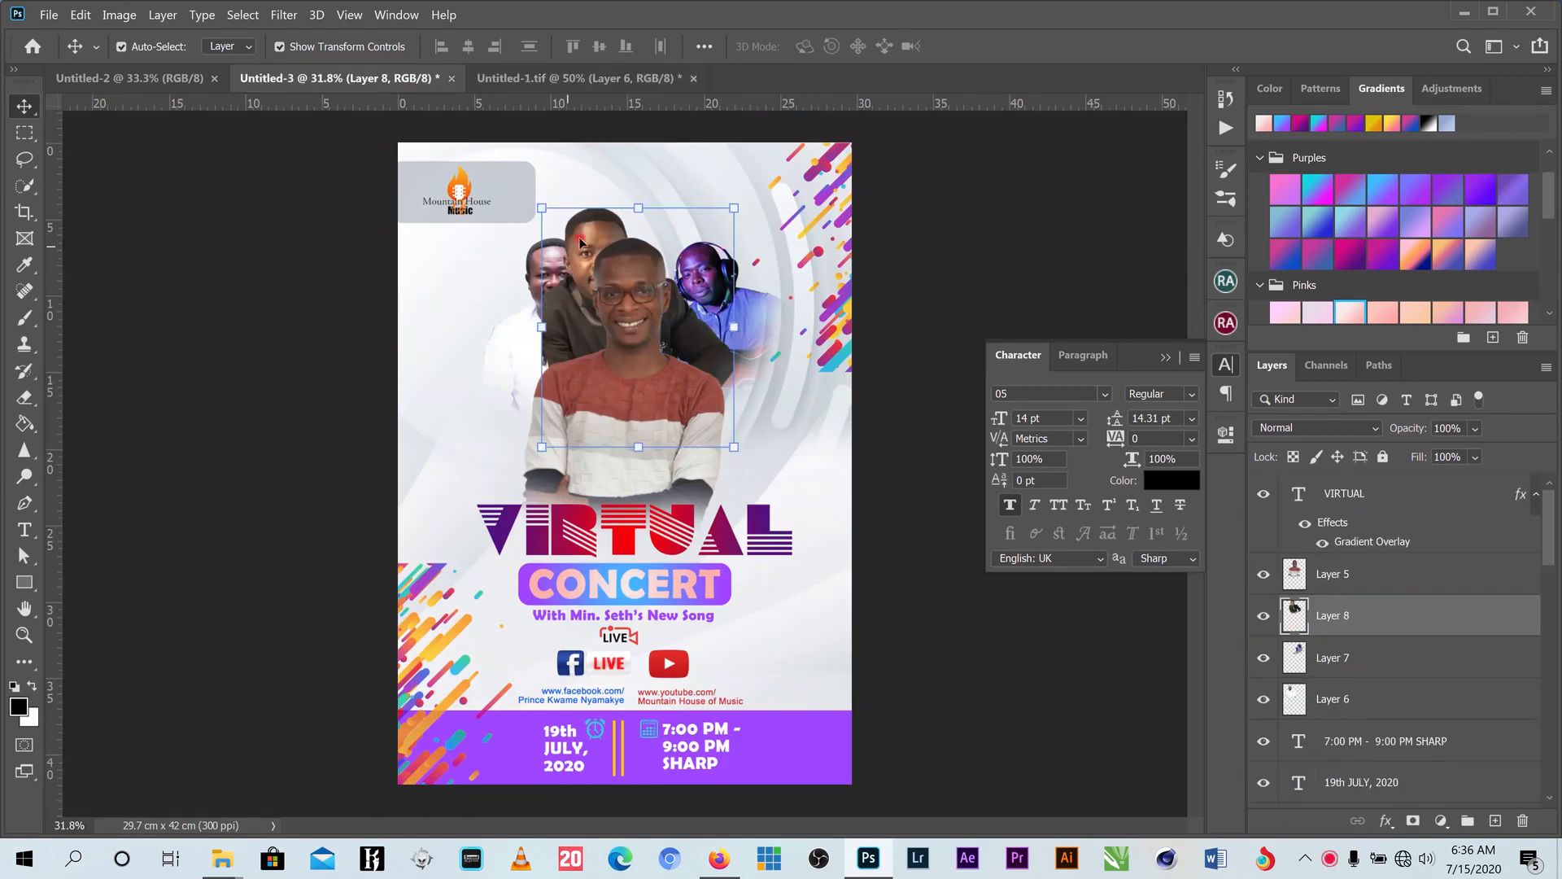
drag(581, 241, 608, 221)
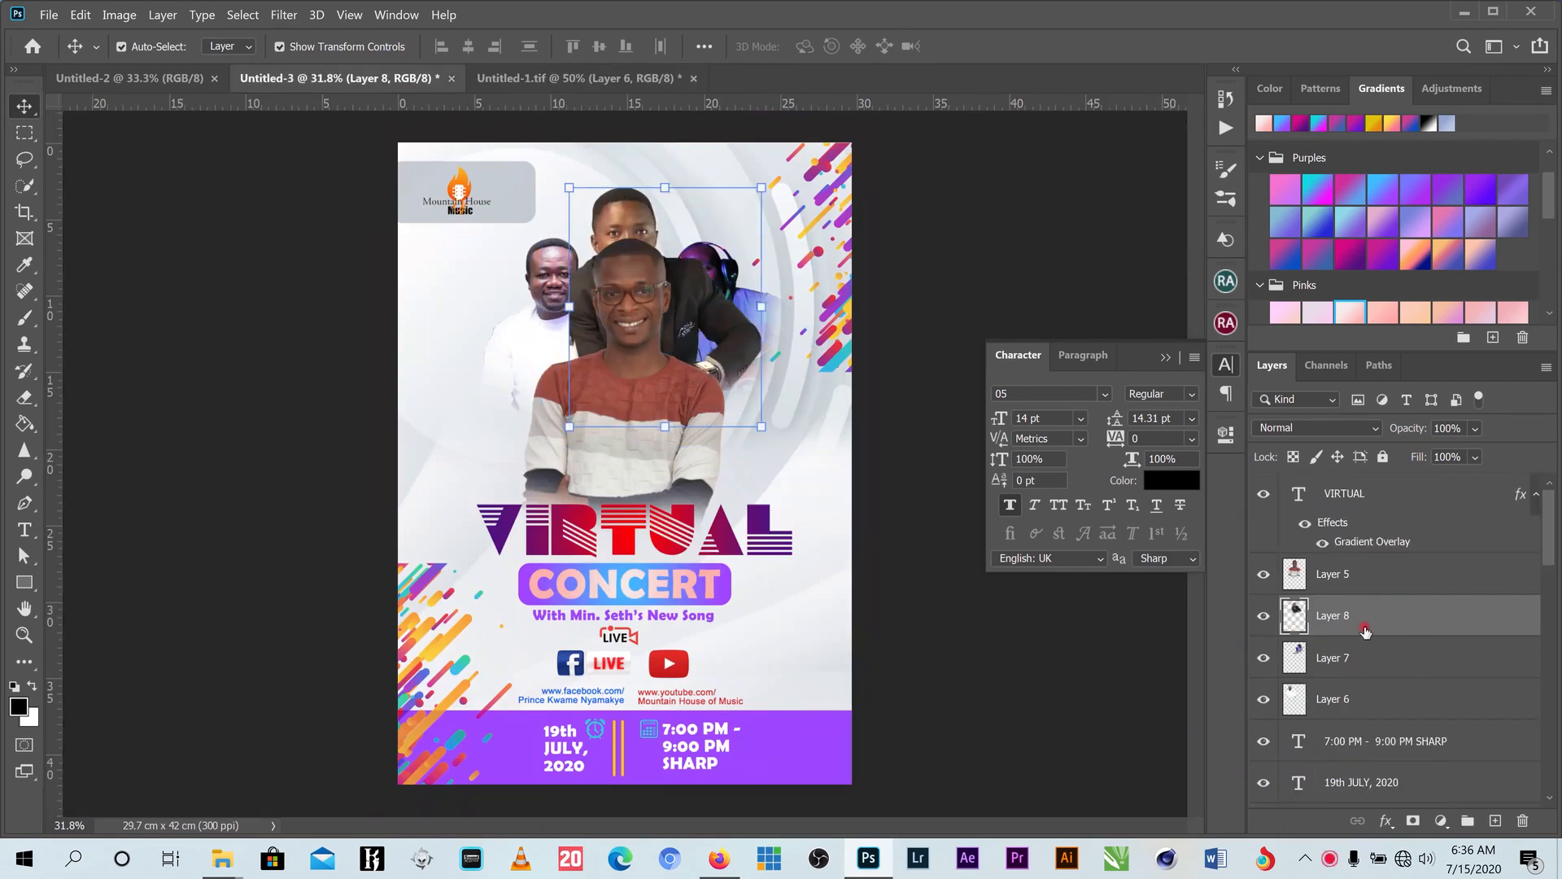
drag(1365, 632, 1355, 706)
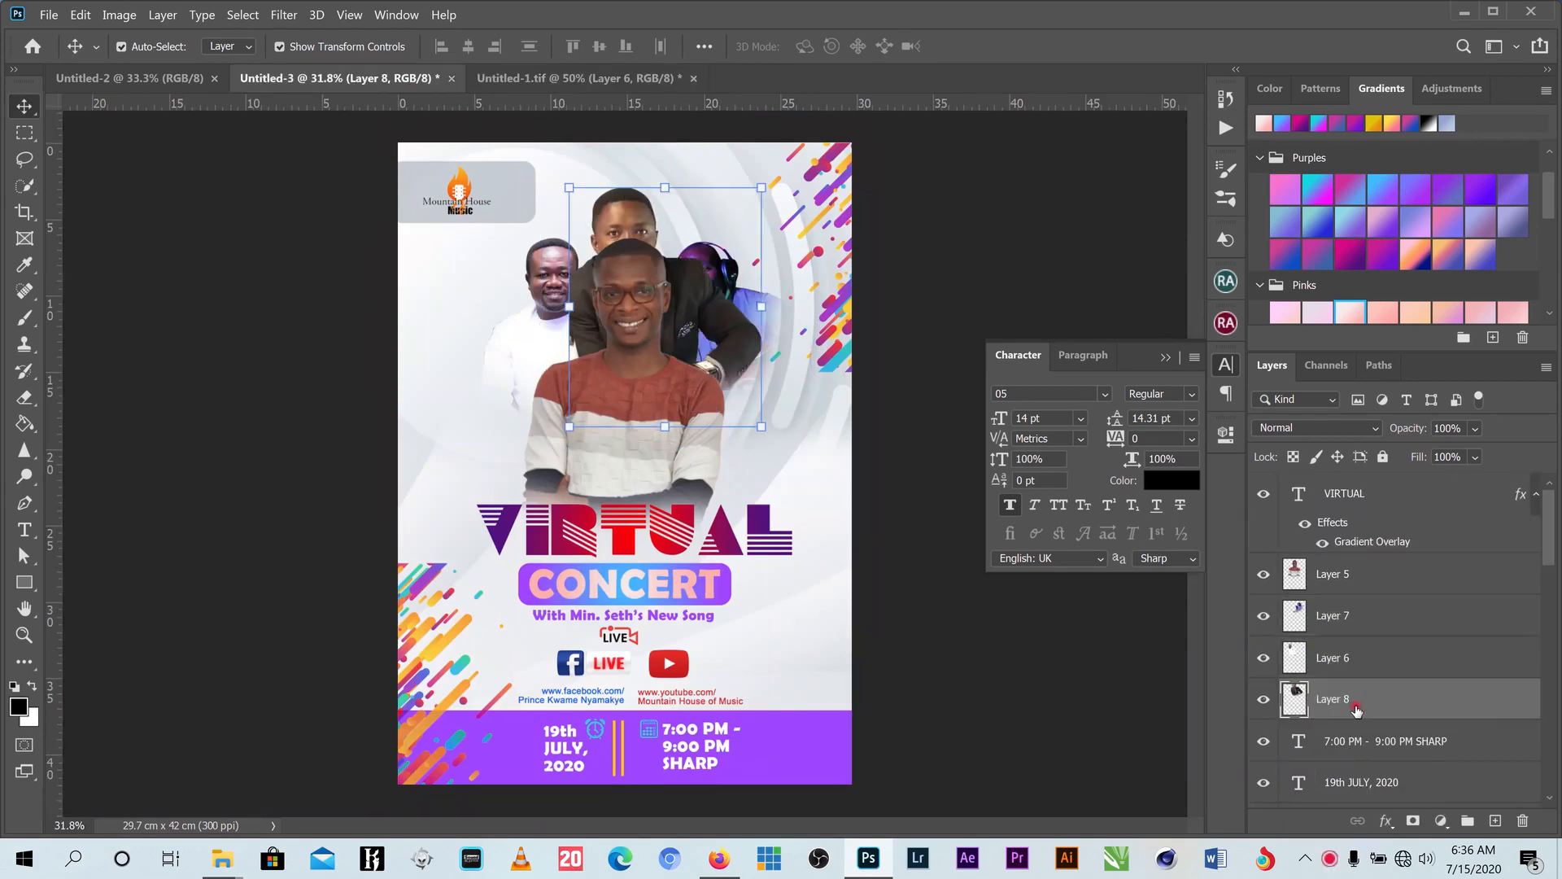
drag(653, 232, 634, 185)
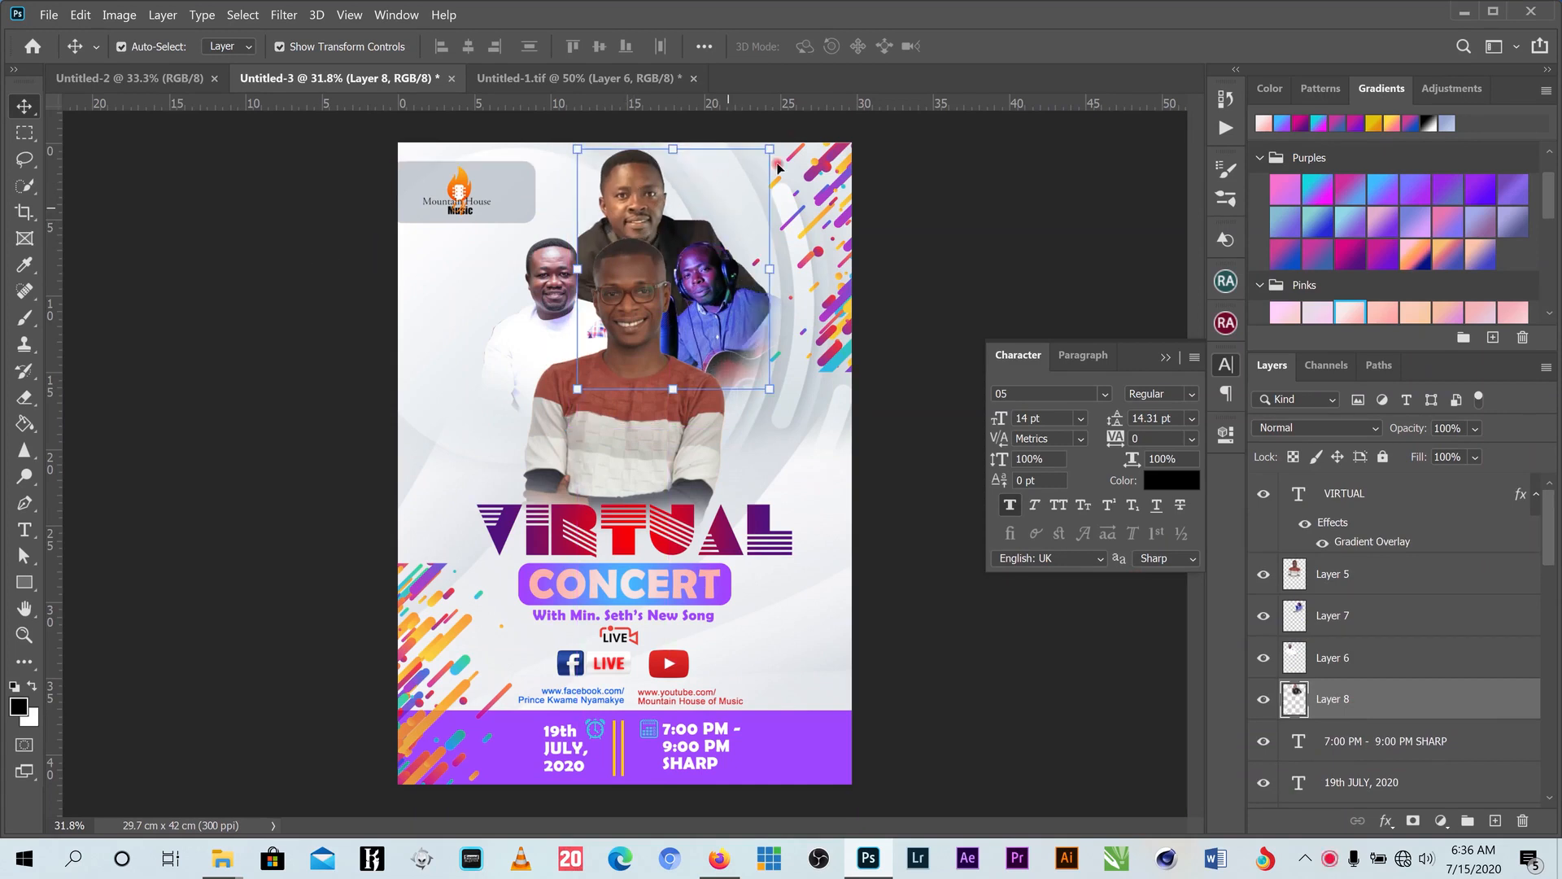
drag(773, 148, 741, 185)
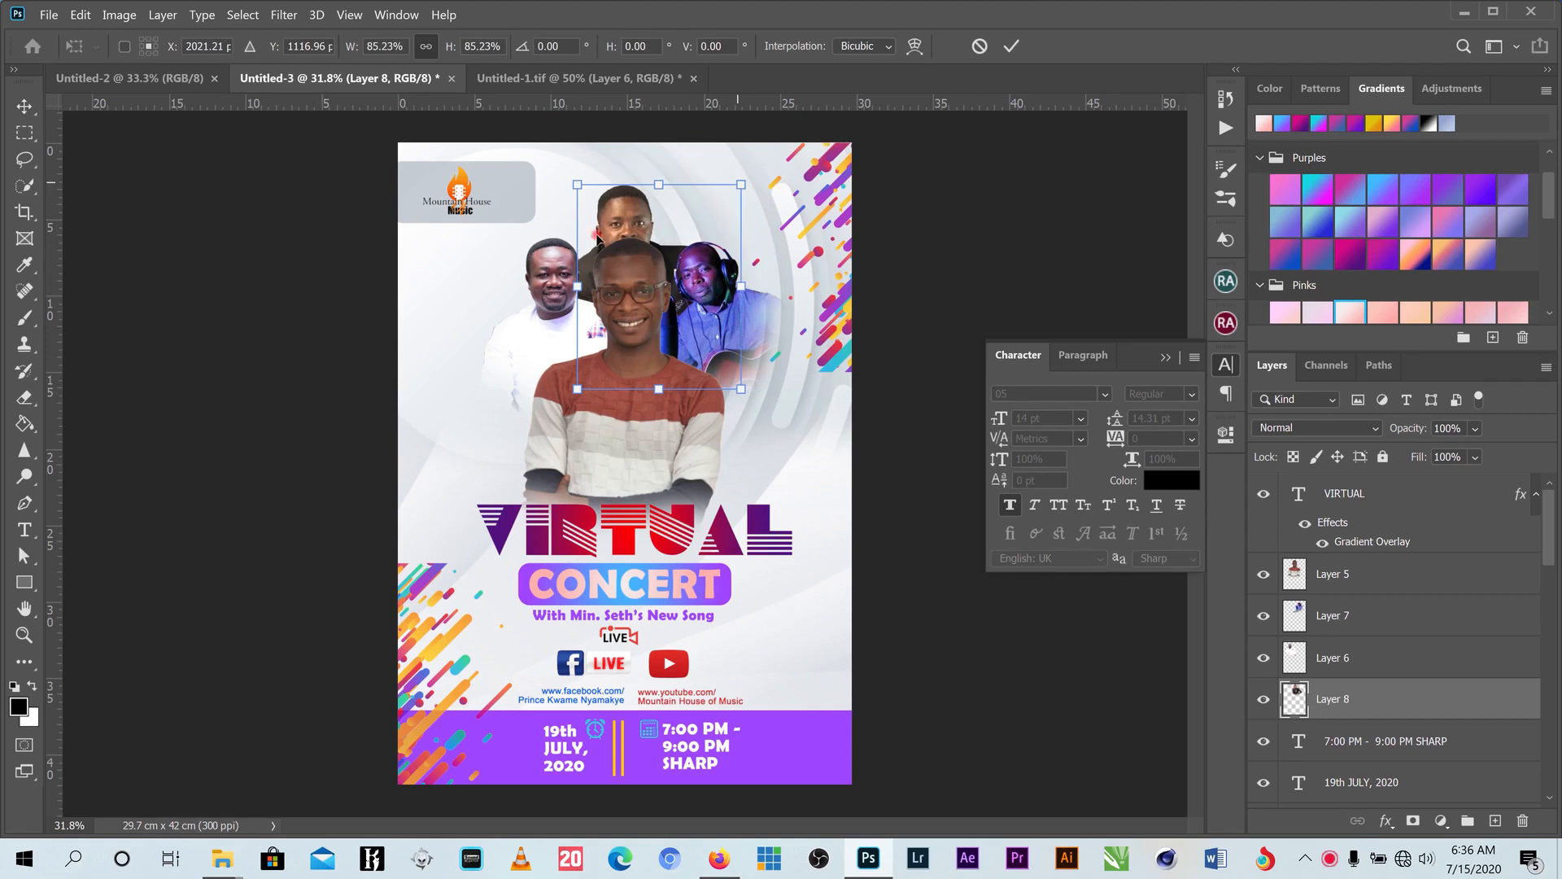
drag(619, 209, 621, 188)
click(1011, 46)
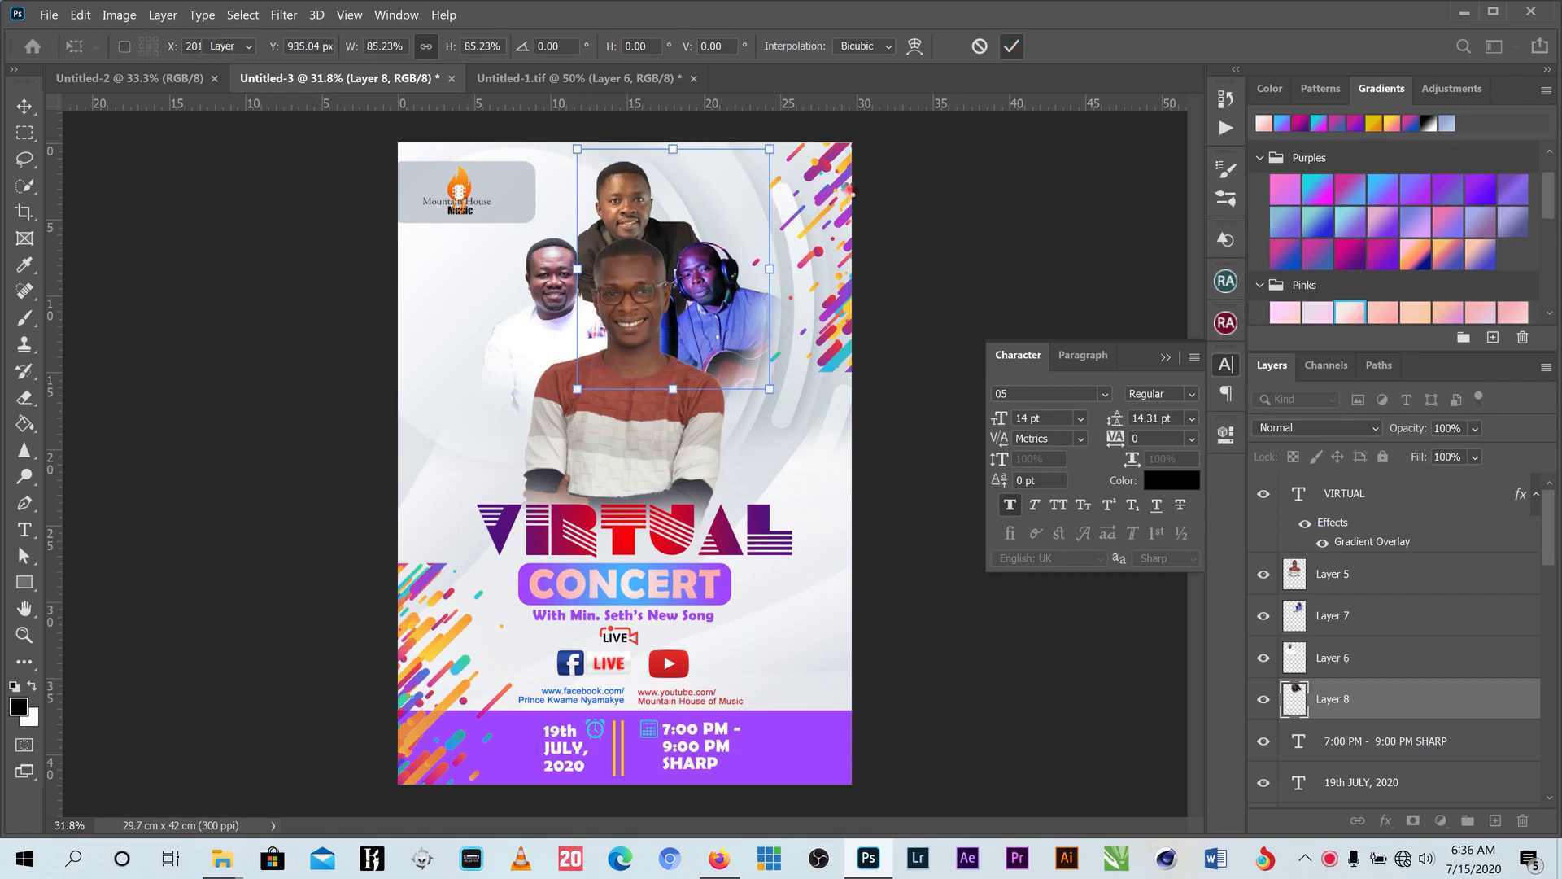
- Shrink the young man to 92.82% and nudge the men in black and white into place
drag(635, 429, 635, 436)
drag(619, 201, 621, 233)
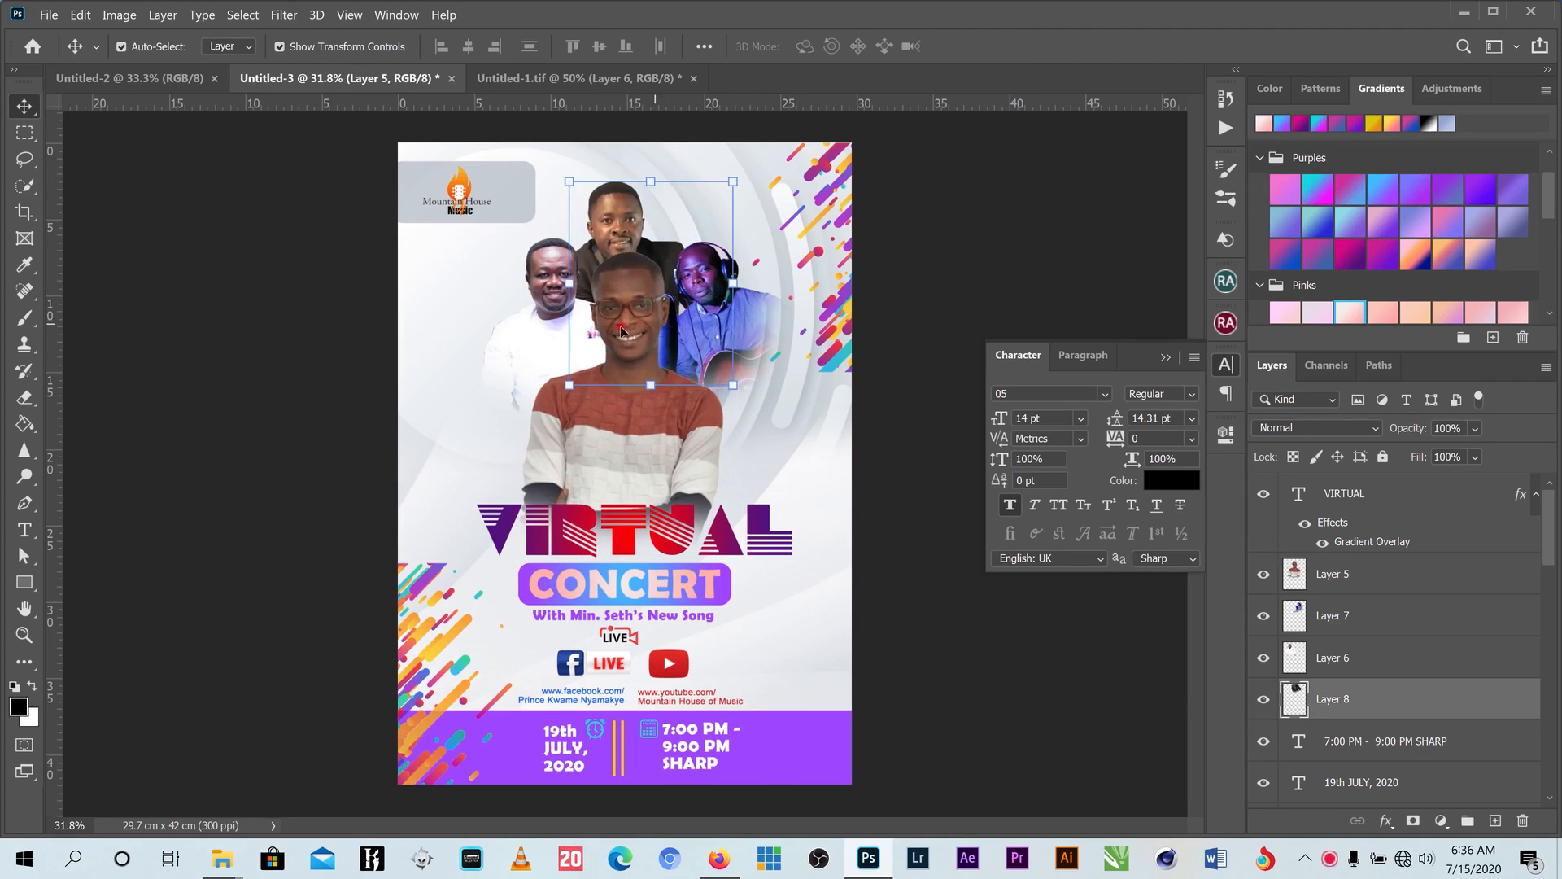
click(640, 324)
drag(724, 250, 637, 322)
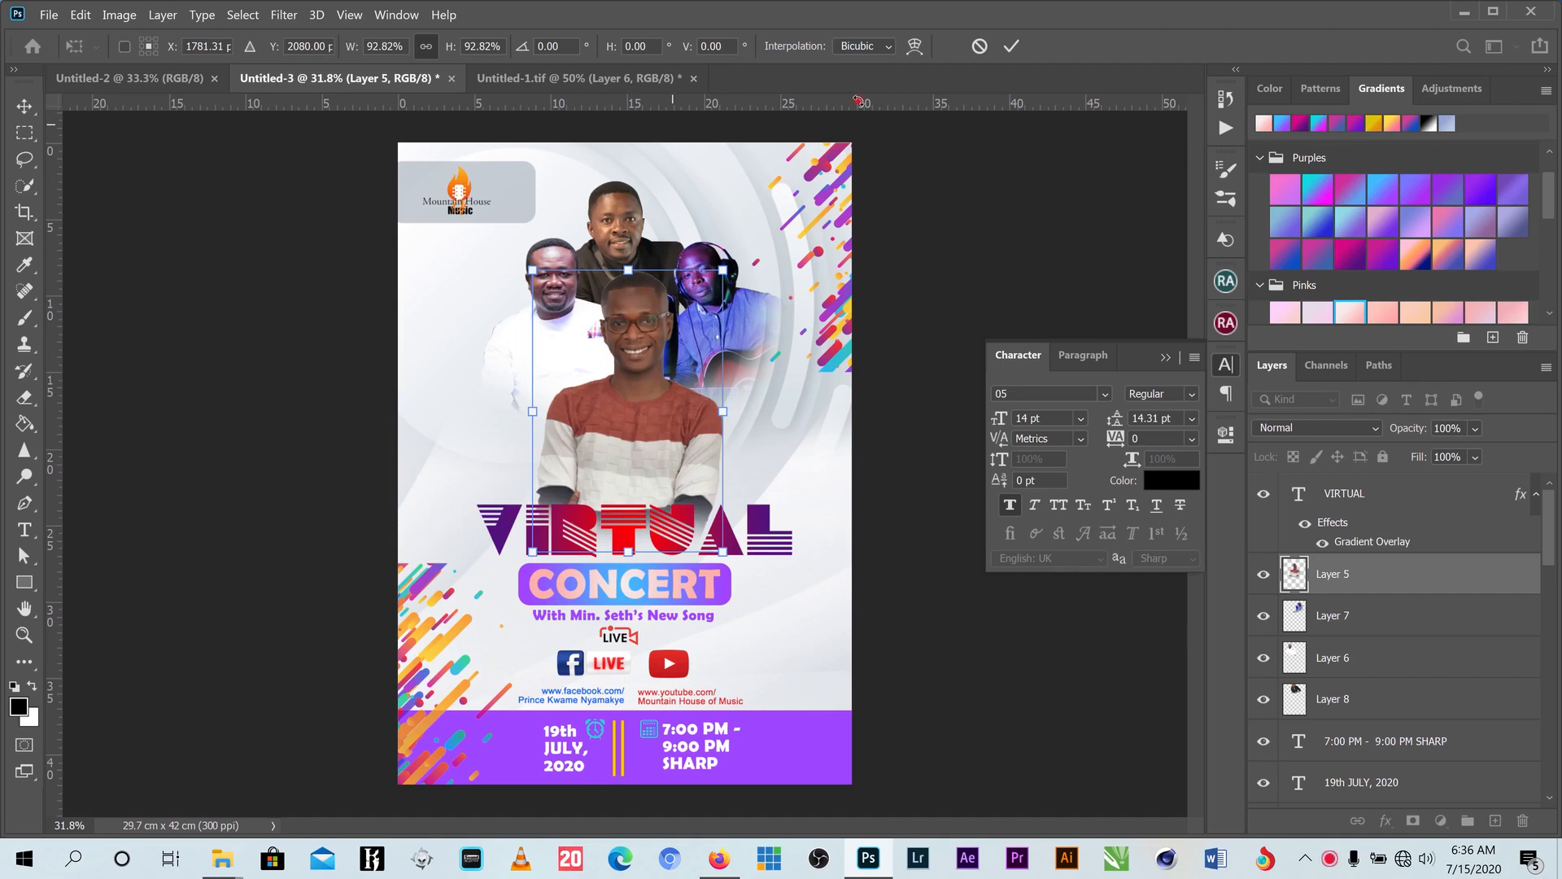
click(1010, 46)
click(628, 240)
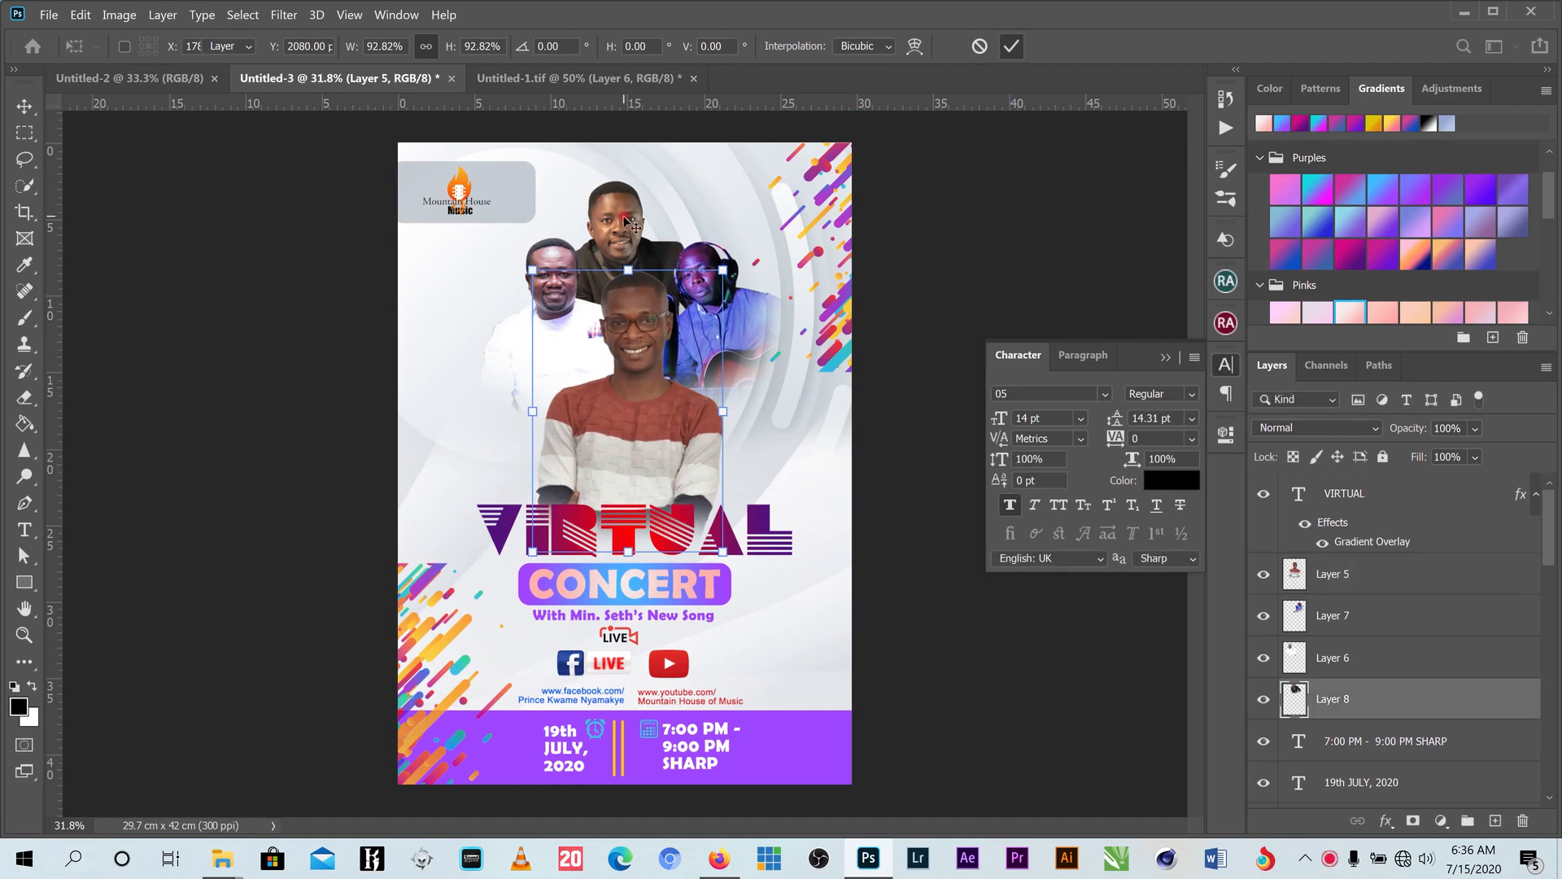
drag(631, 217, 641, 217)
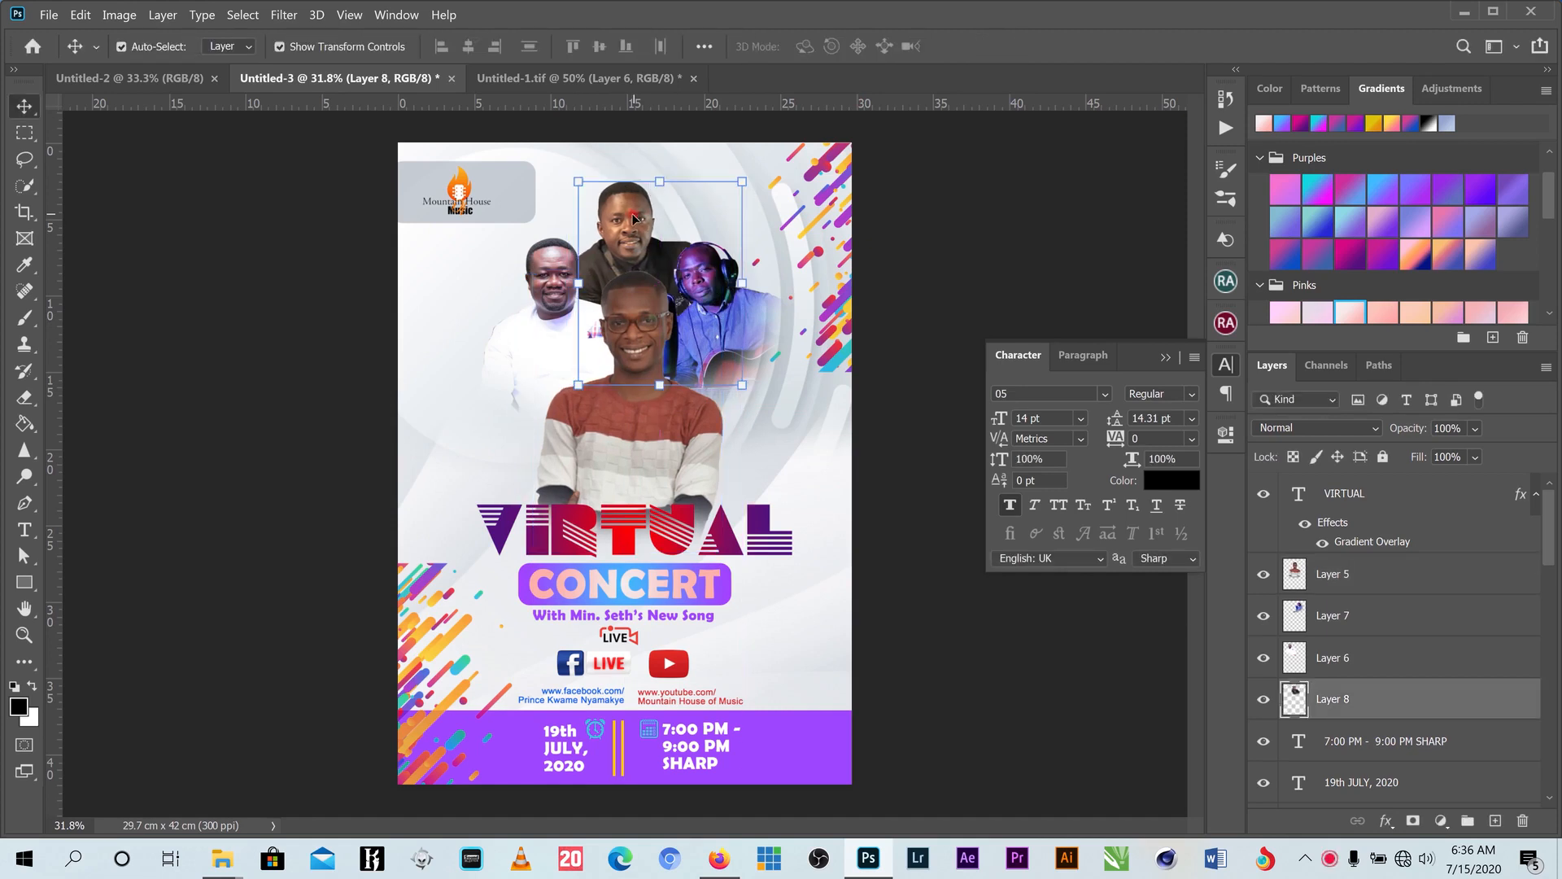
drag(558, 275, 566, 270)
click(150, 254)
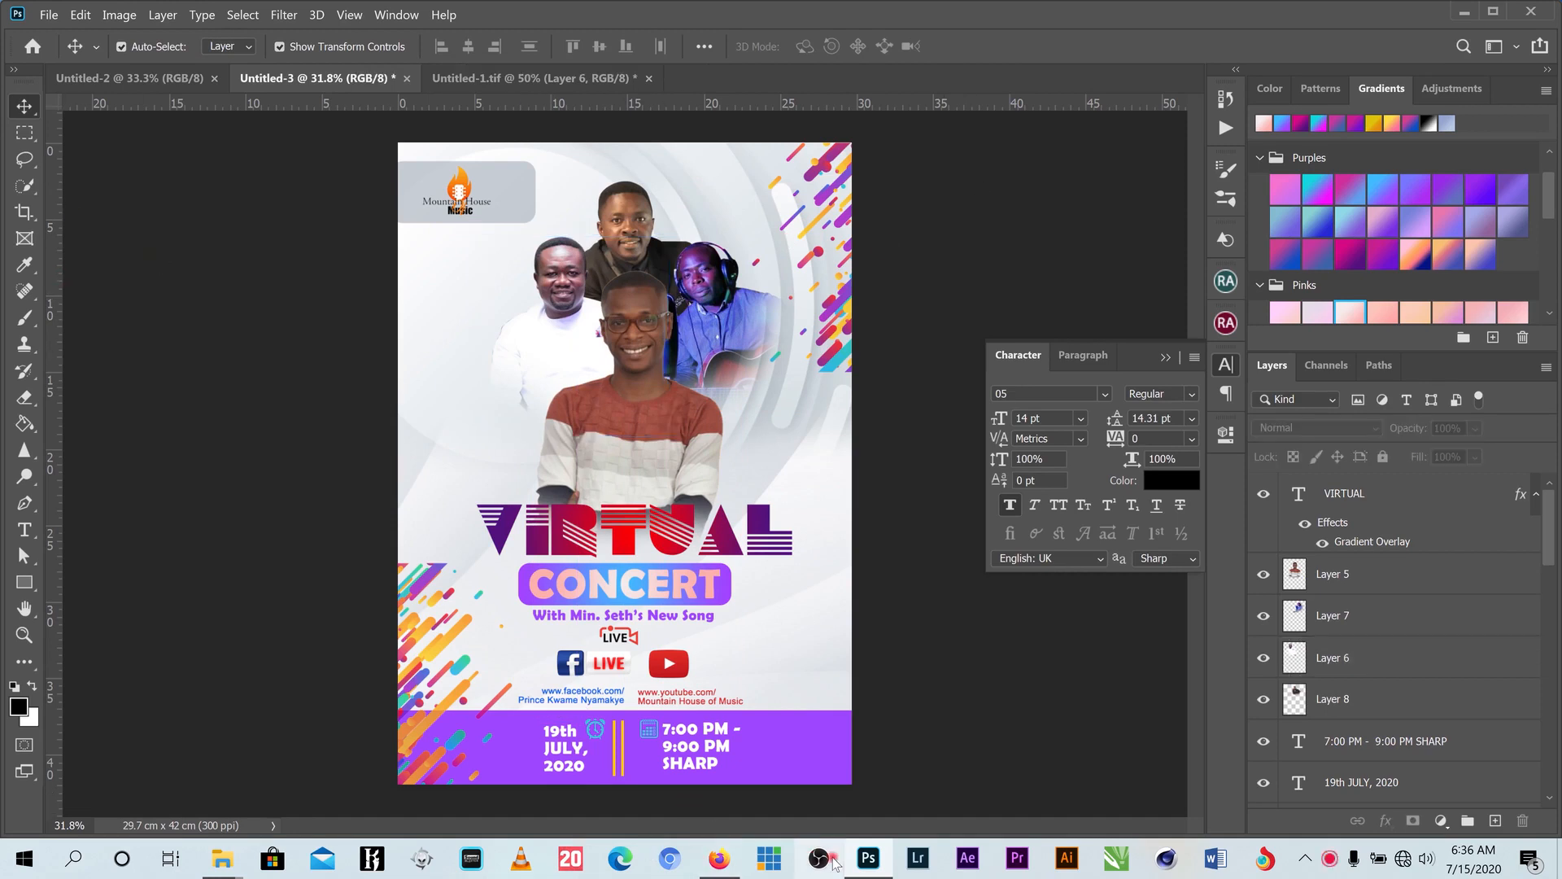
- Bring the grey-suited man into the poster as Layer 9, behind the other performers
click(531, 78)
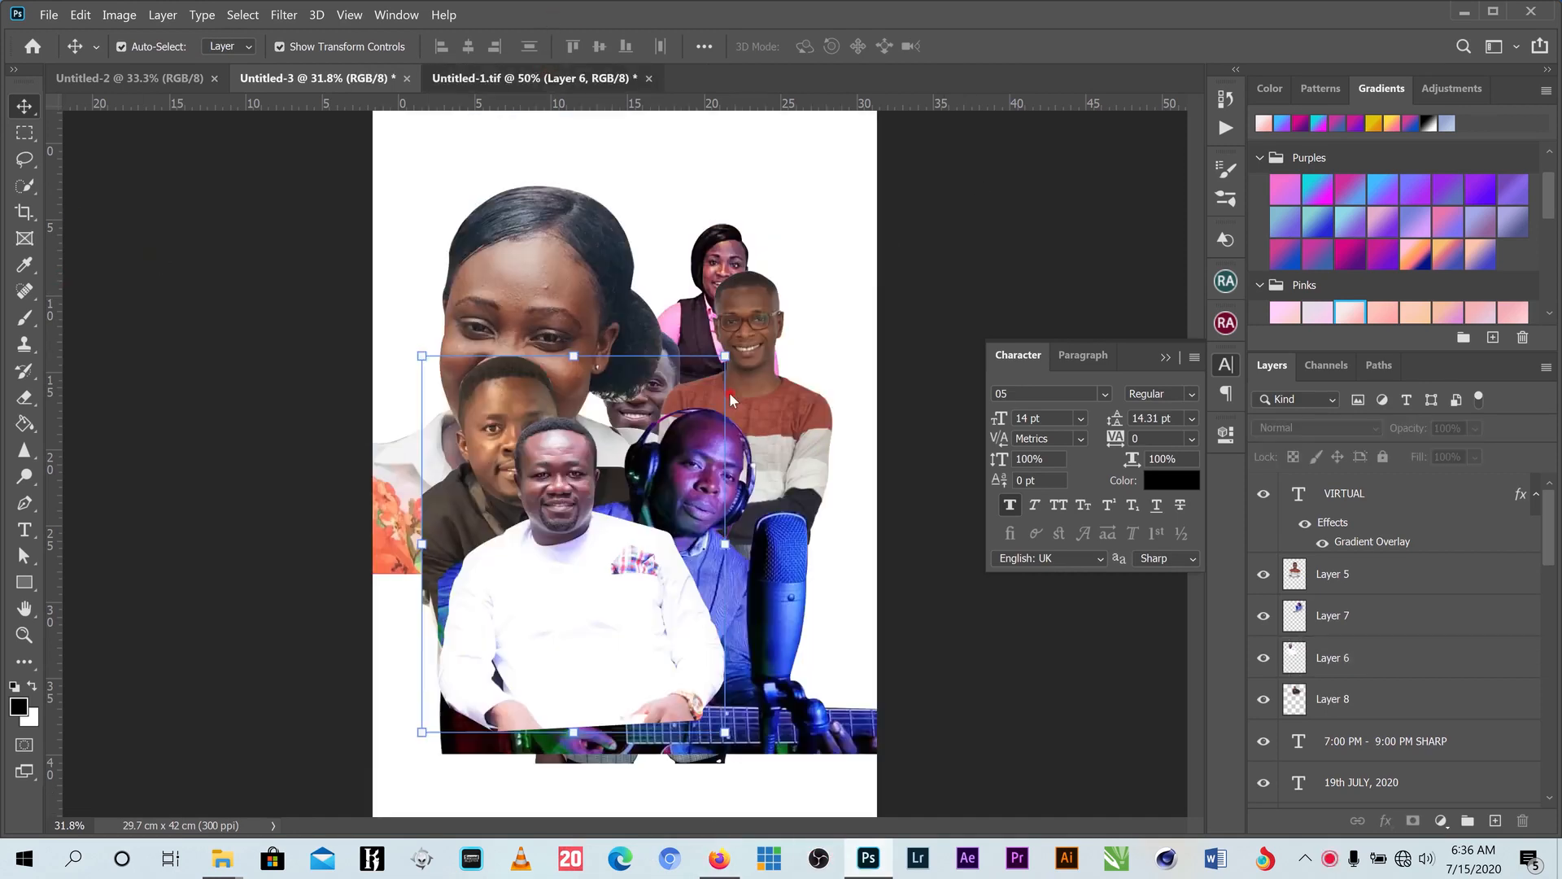
drag(649, 558, 758, 591)
drag(594, 280, 522, 302)
key(ctrl+t)
click(917, 226)
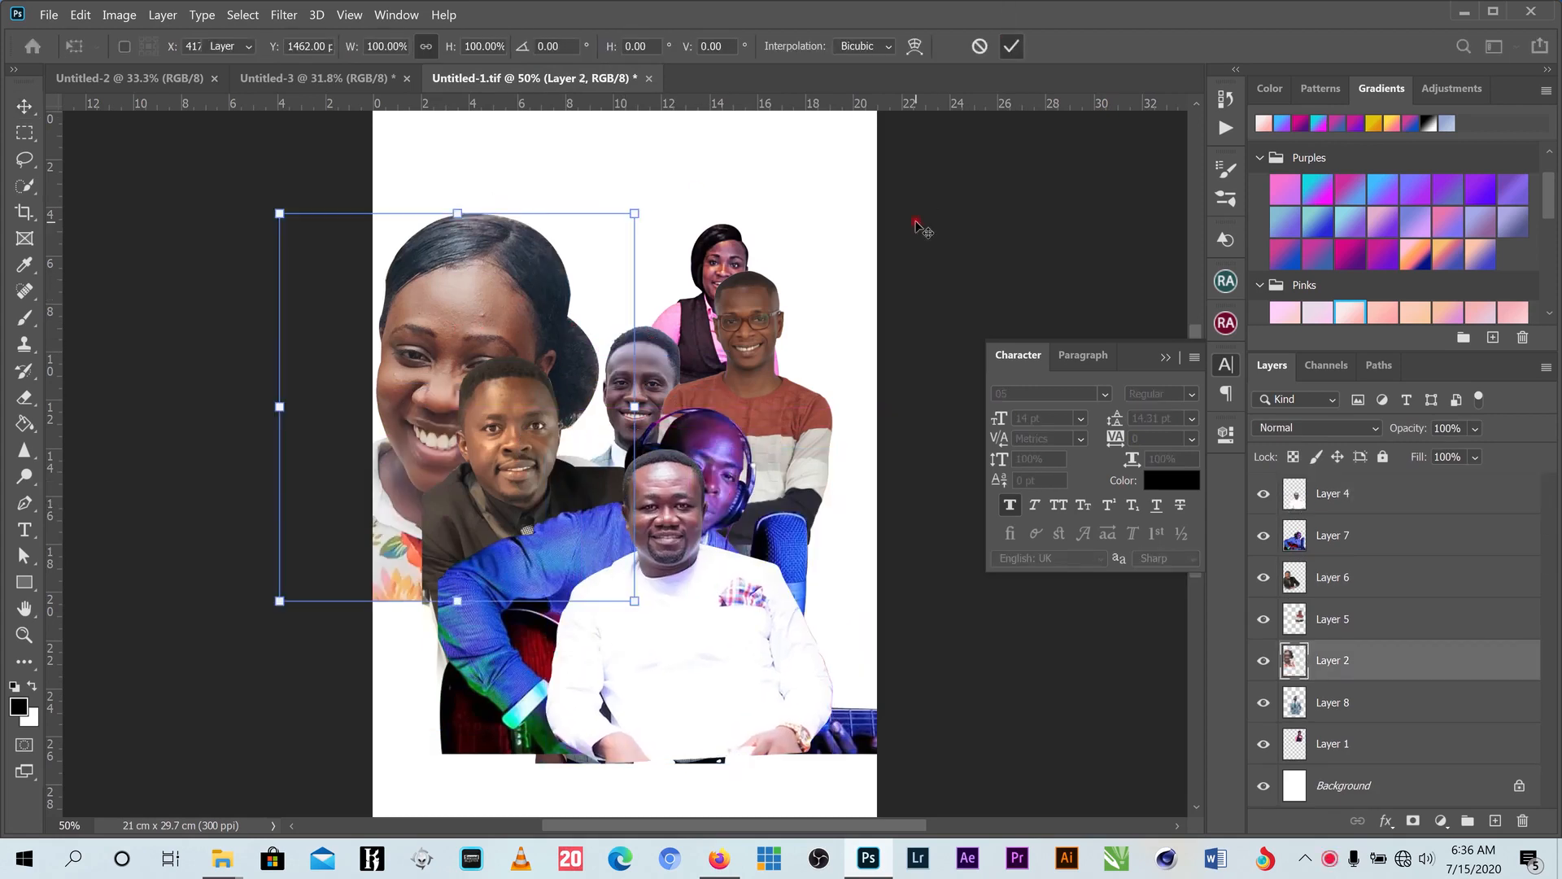
click(656, 302)
drag(656, 302, 529, 446)
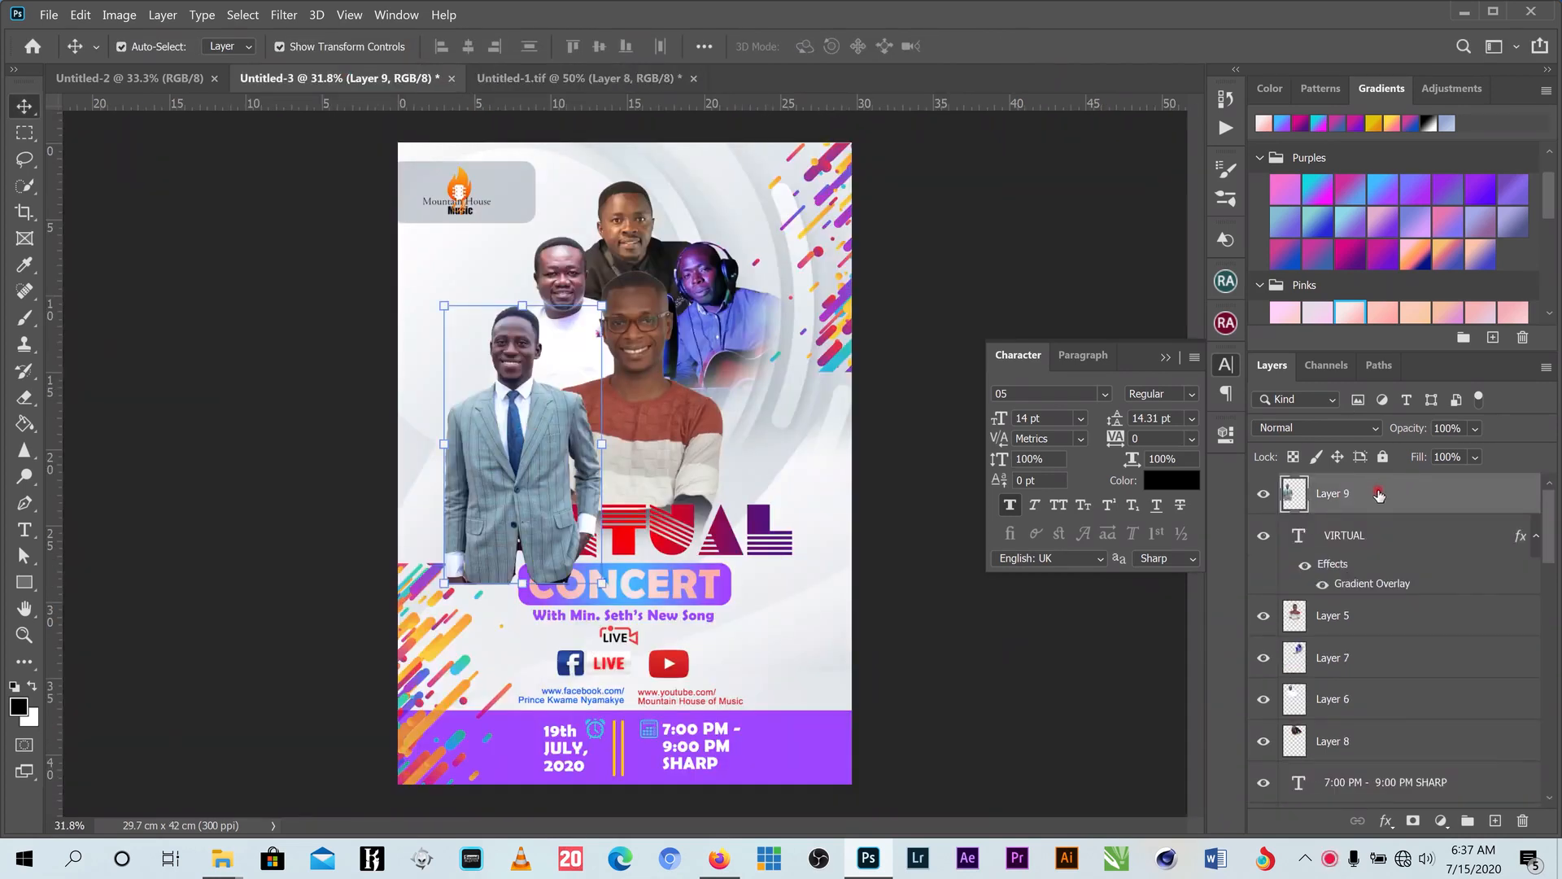
drag(1361, 538, 1384, 653)
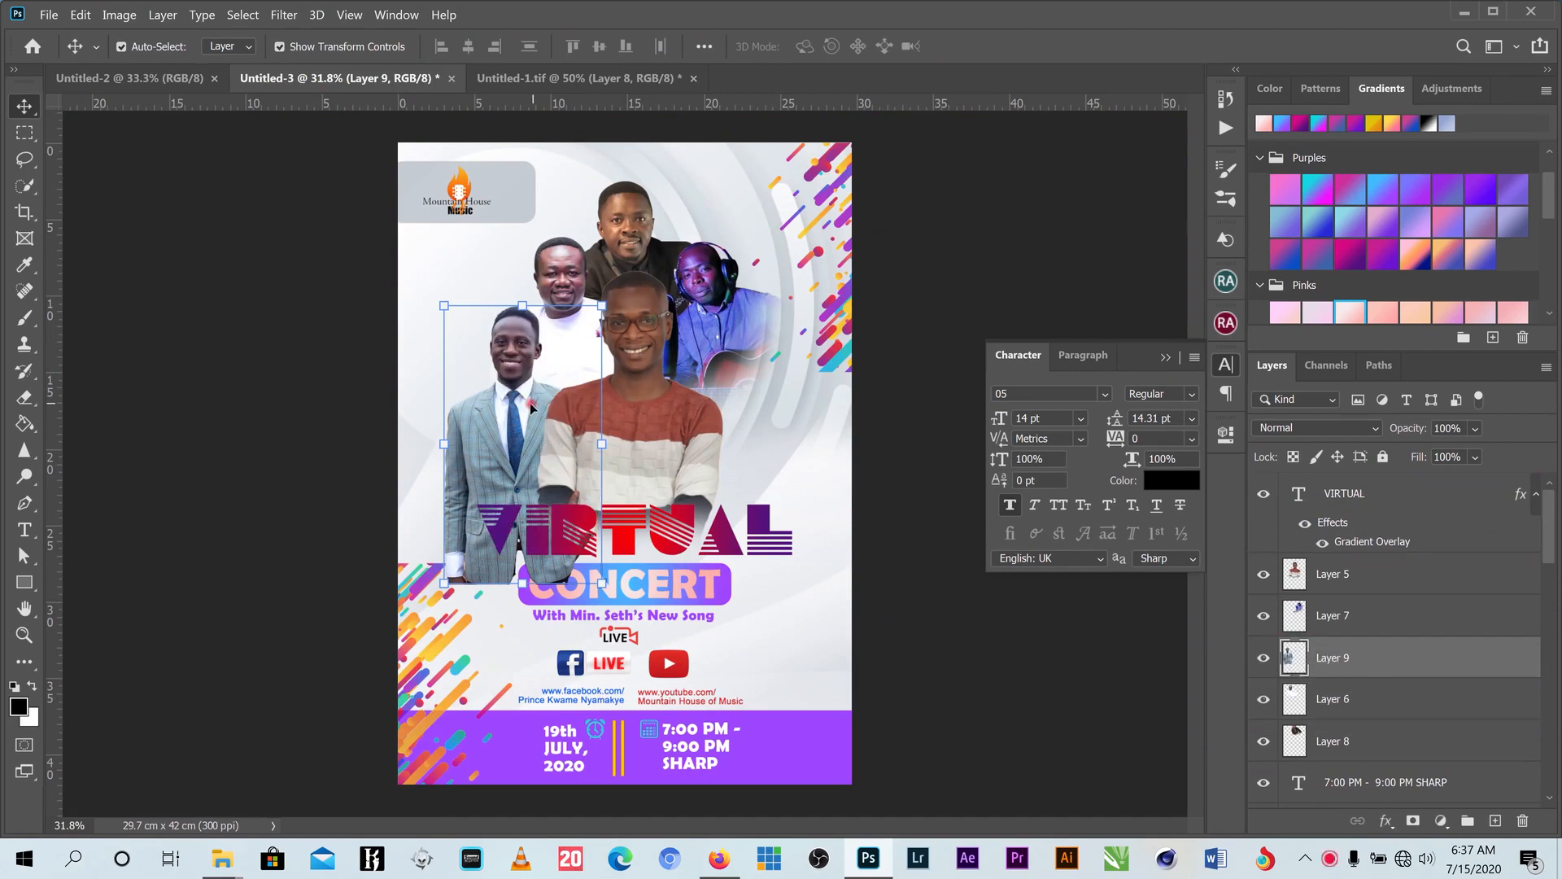
- Erase the suited man's lower body where it overlaps the heading
click(25, 398)
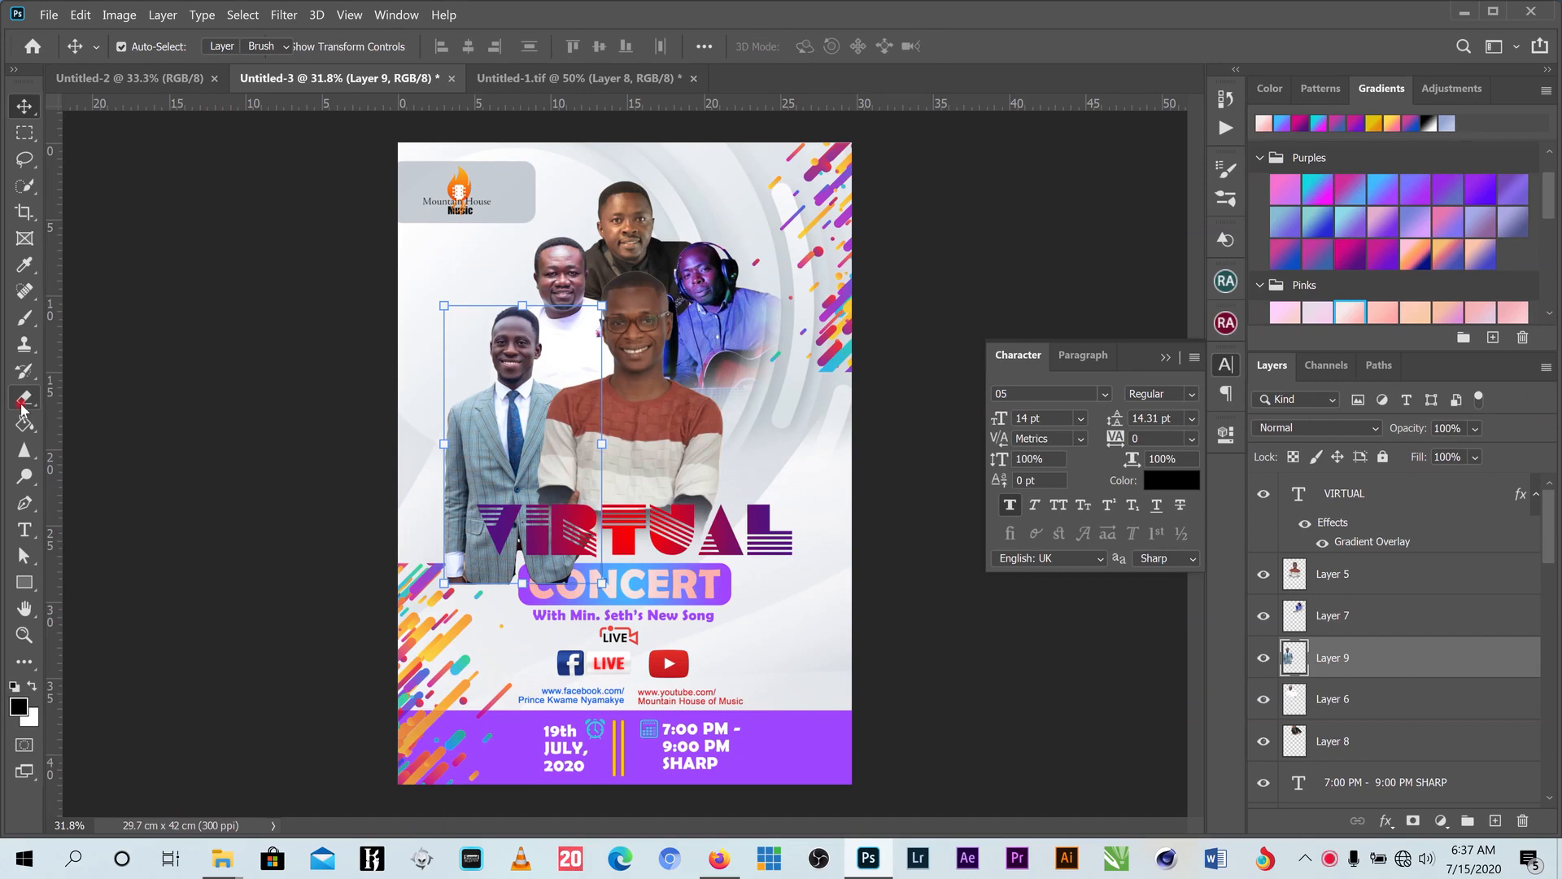
mouse_move(595, 563)
mouse_down()
mouse_move(479, 576)
mouse_move(405, 530)
mouse_move(484, 581)
mouse_move(427, 492)
mouse_up()
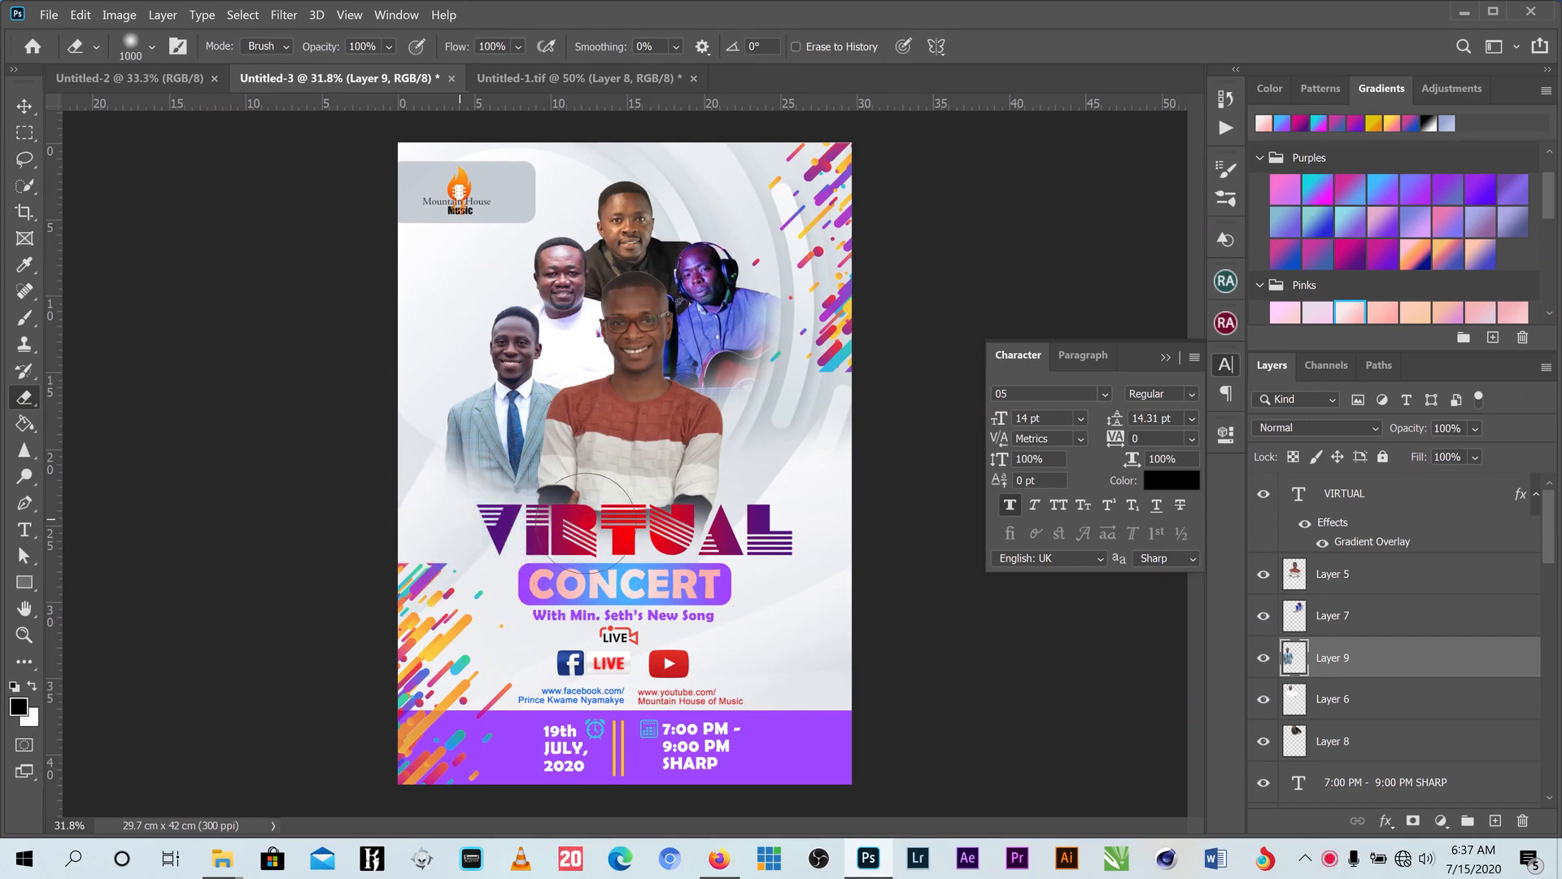
mouse_move(564, 549)
mouse_down()
mouse_move(453, 532)
mouse_move(425, 498)
mouse_move(477, 539)
mouse_move(432, 499)
mouse_move(516, 538)
mouse_up()
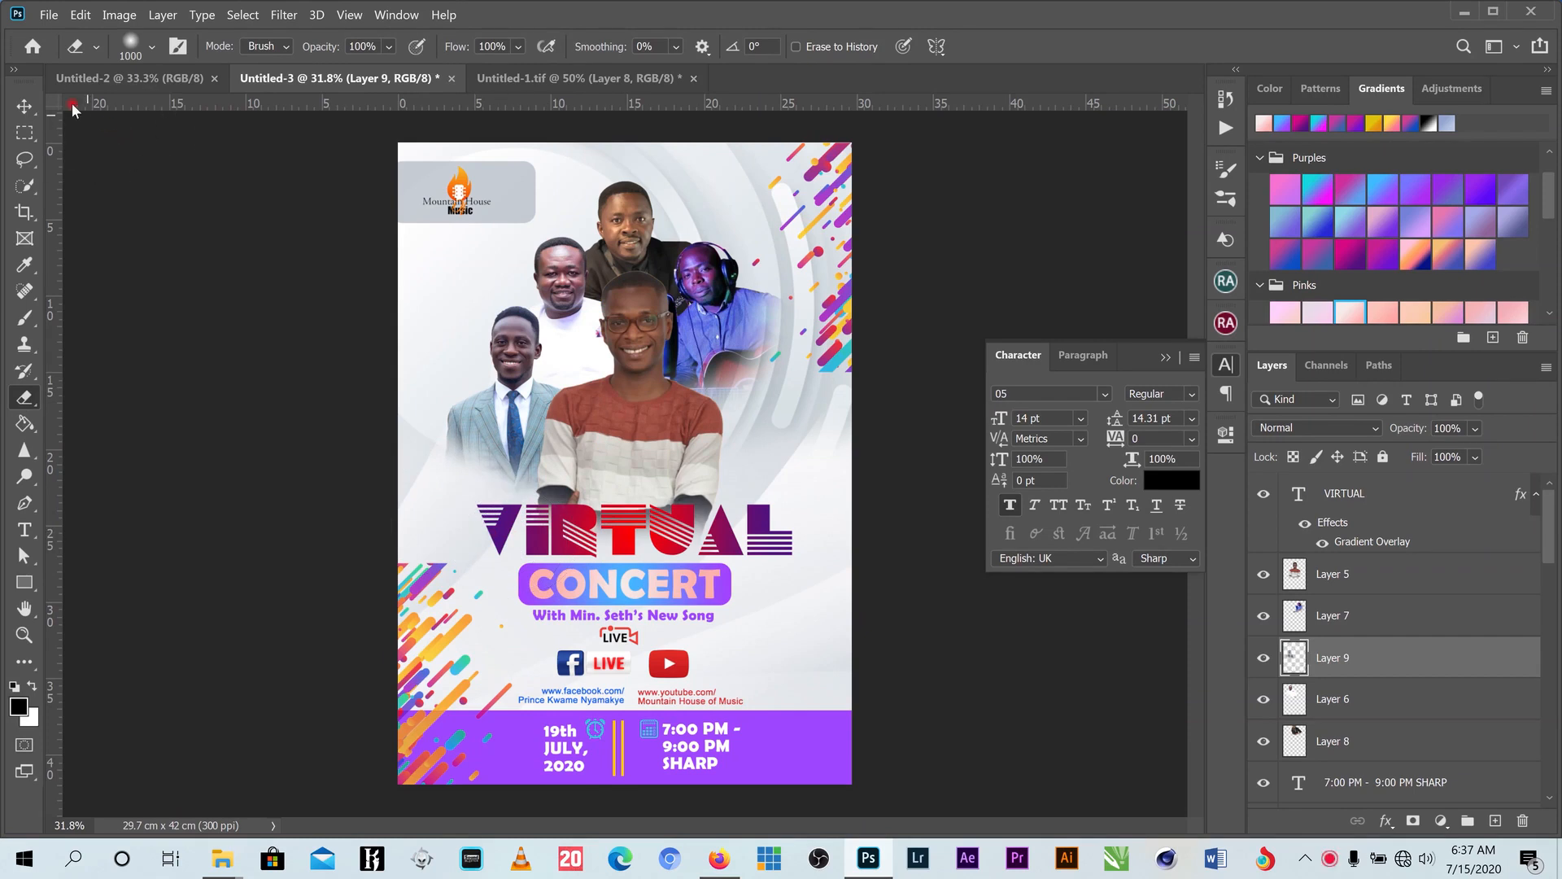
click(25, 105)
click(478, 76)
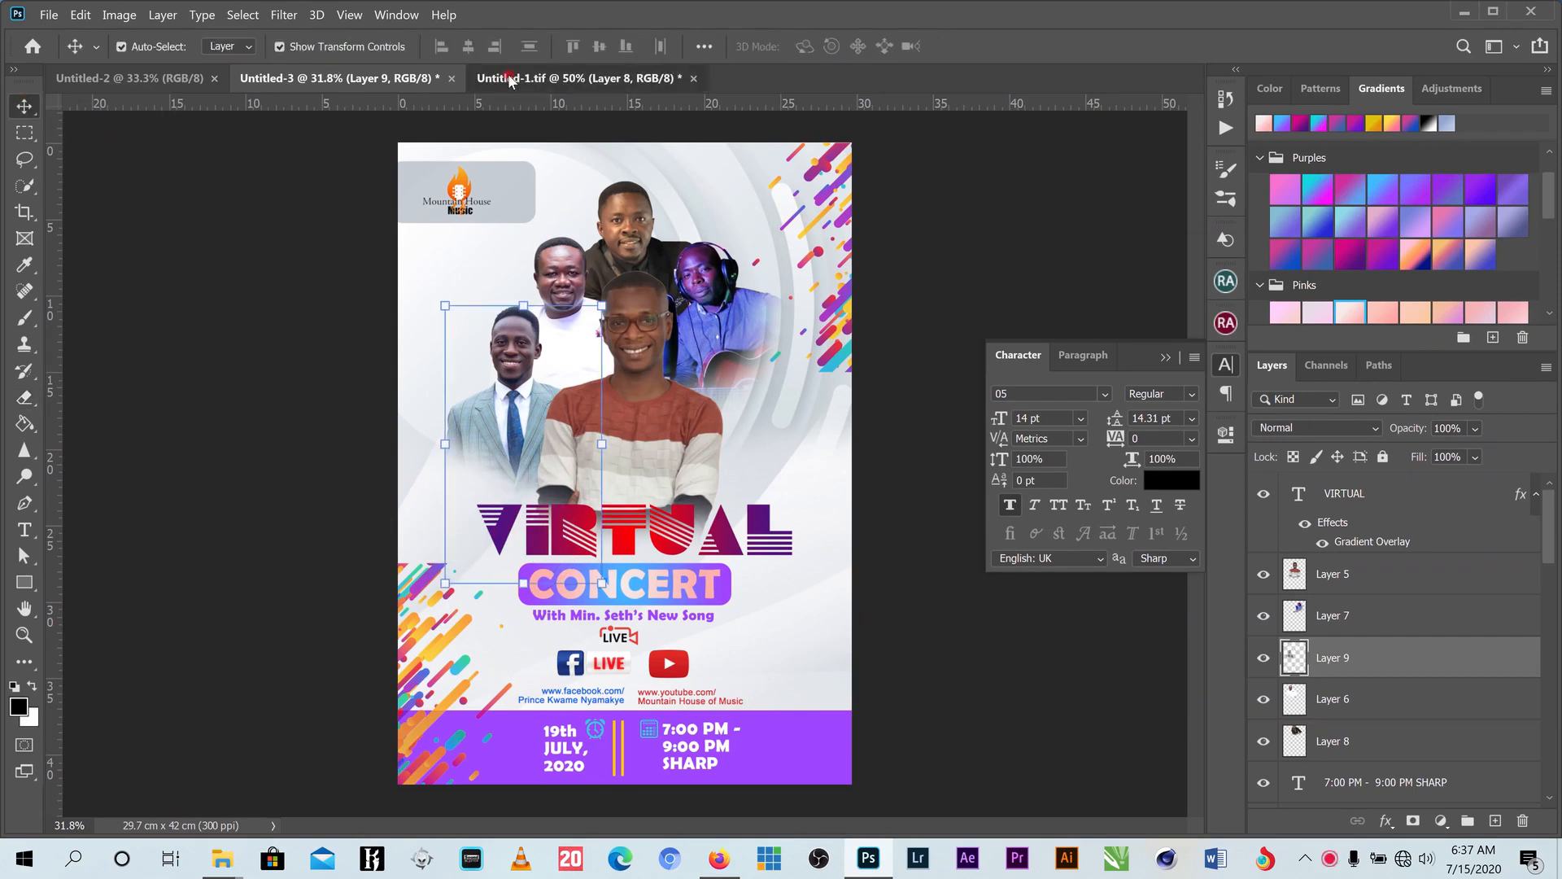
- Bring the woman in pink into the poster as Layer 10 in front of her neighbours
drag(736, 260, 722, 375)
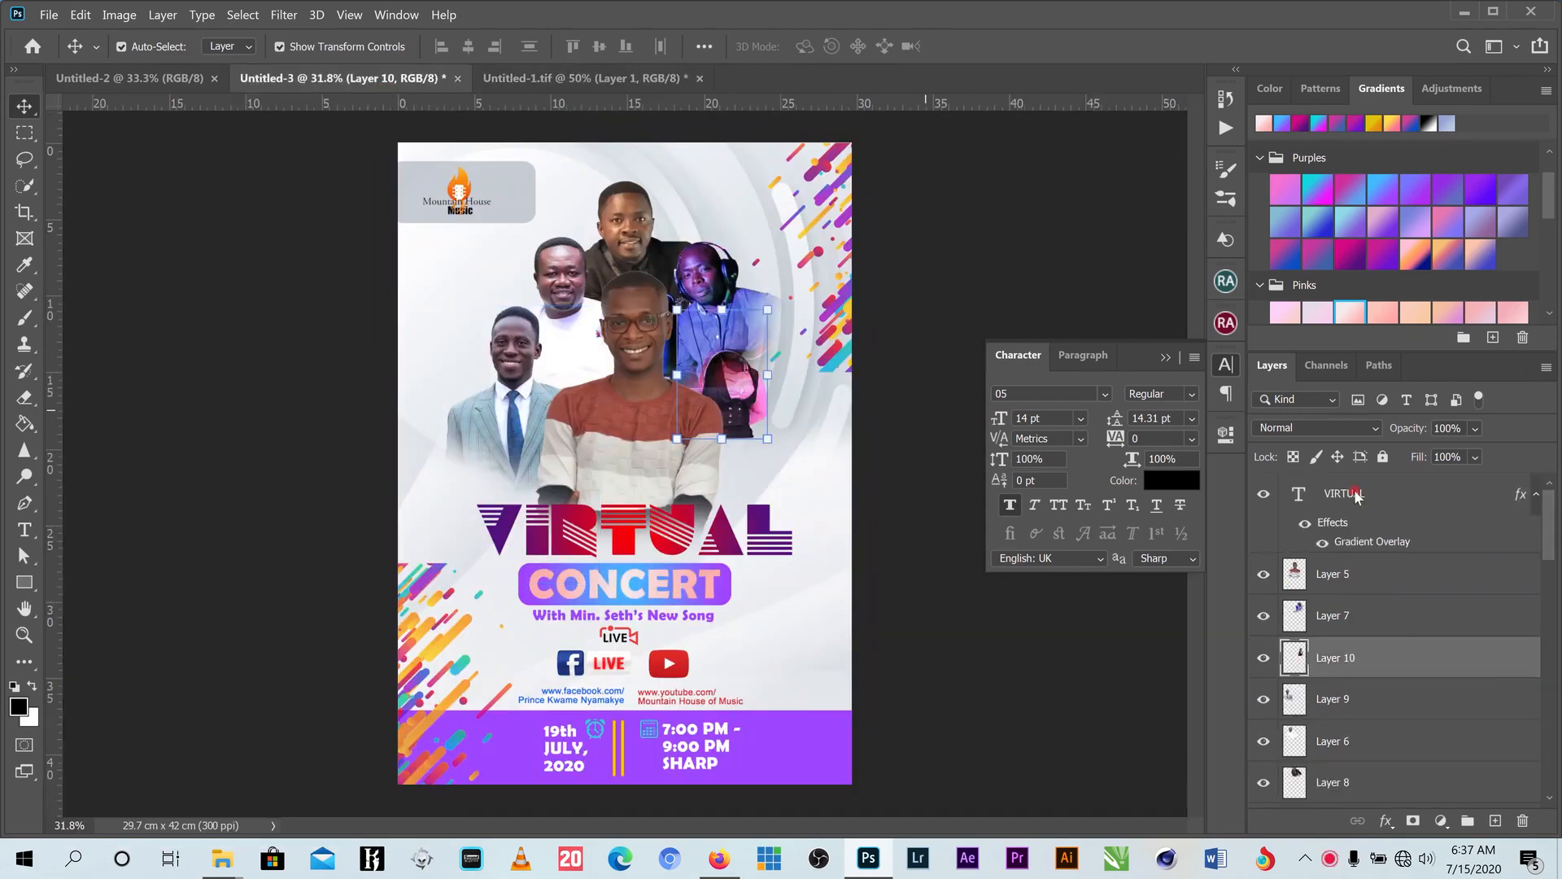
drag(1400, 657, 1399, 602)
drag(747, 378, 749, 385)
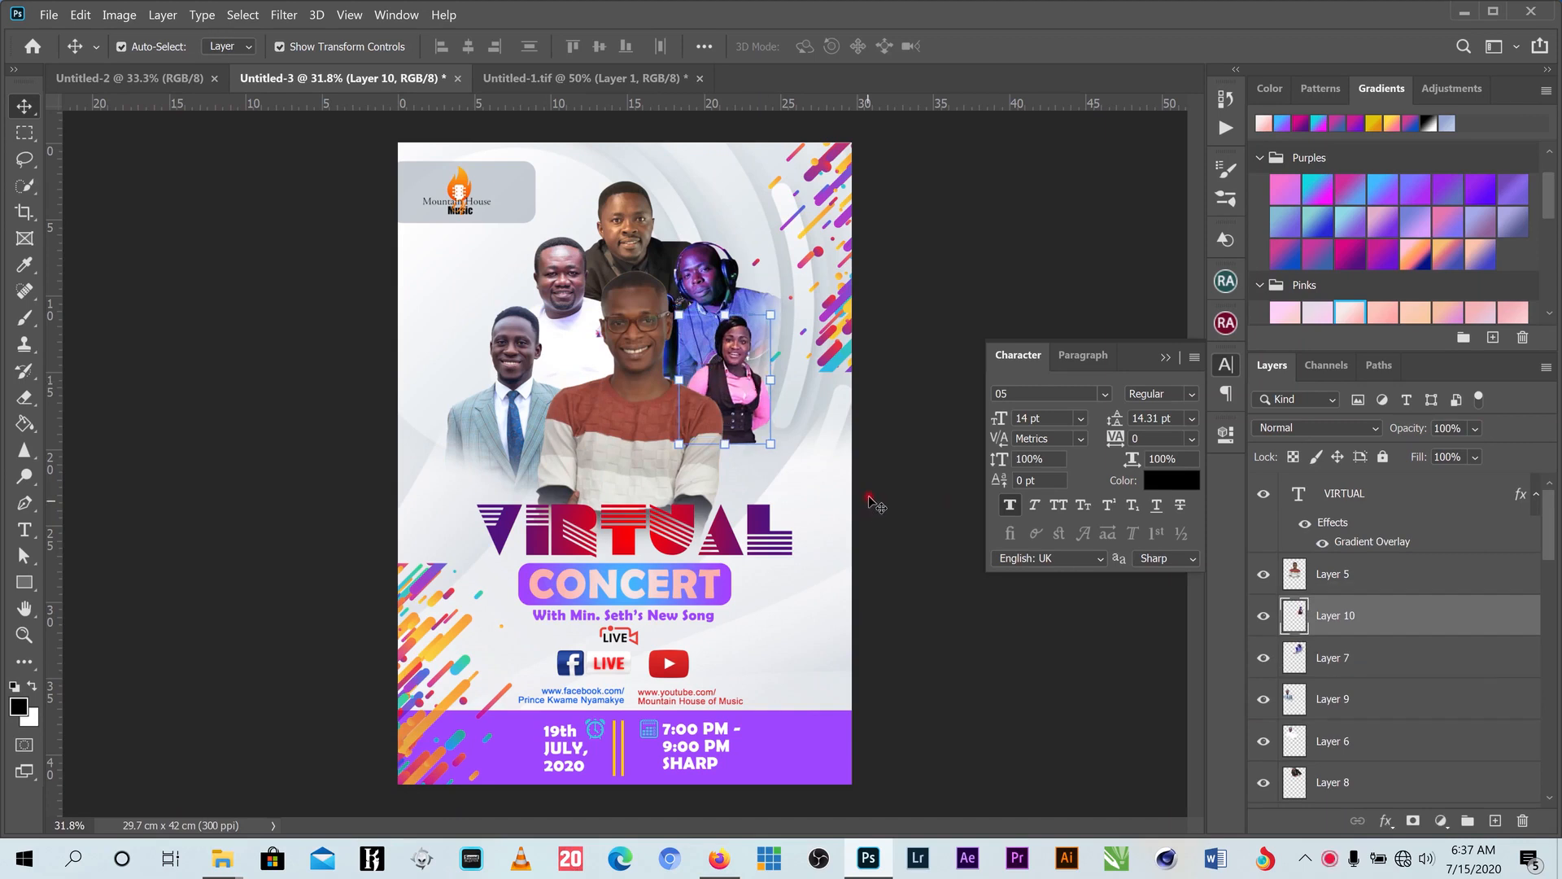
- Flip the woman in pink horizontally and enlarge her to about 147%
key(ctrl+t)
right_click(745, 402)
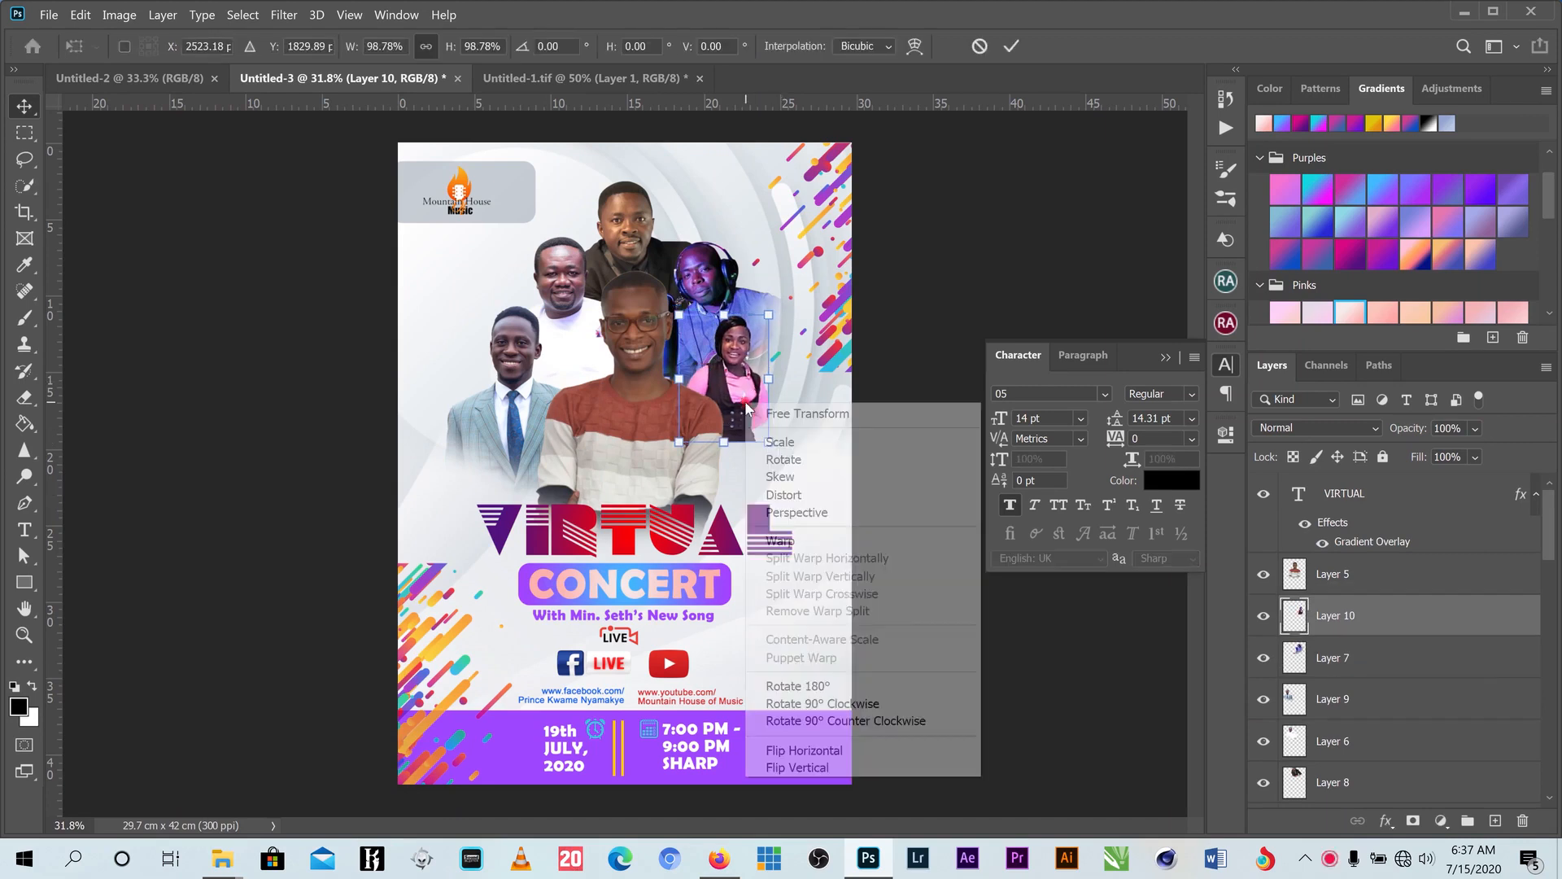
click(873, 749)
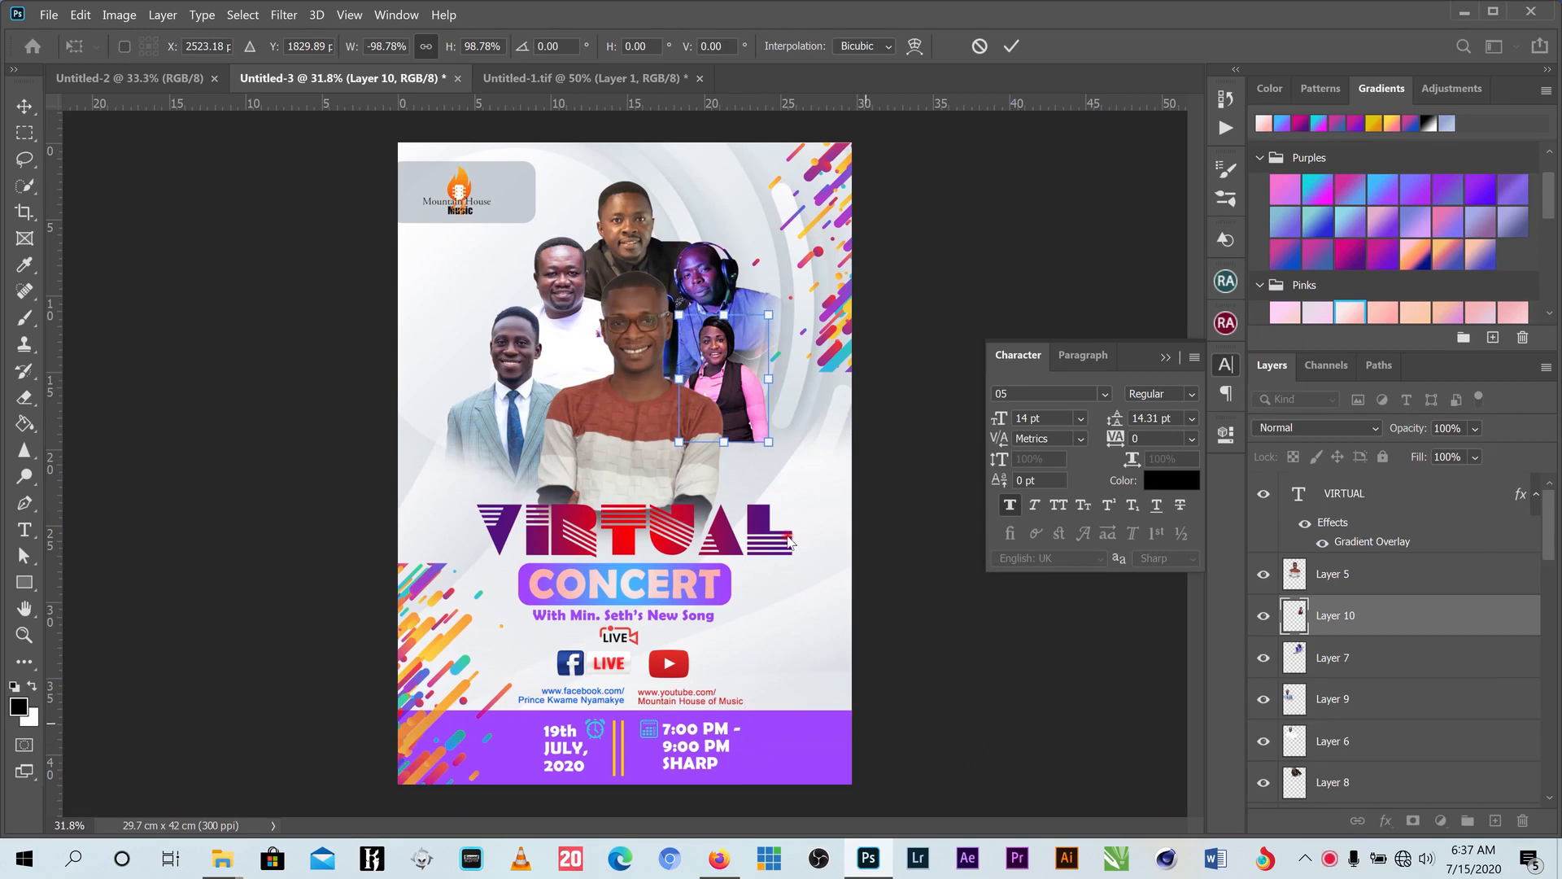
drag(742, 375, 749, 377)
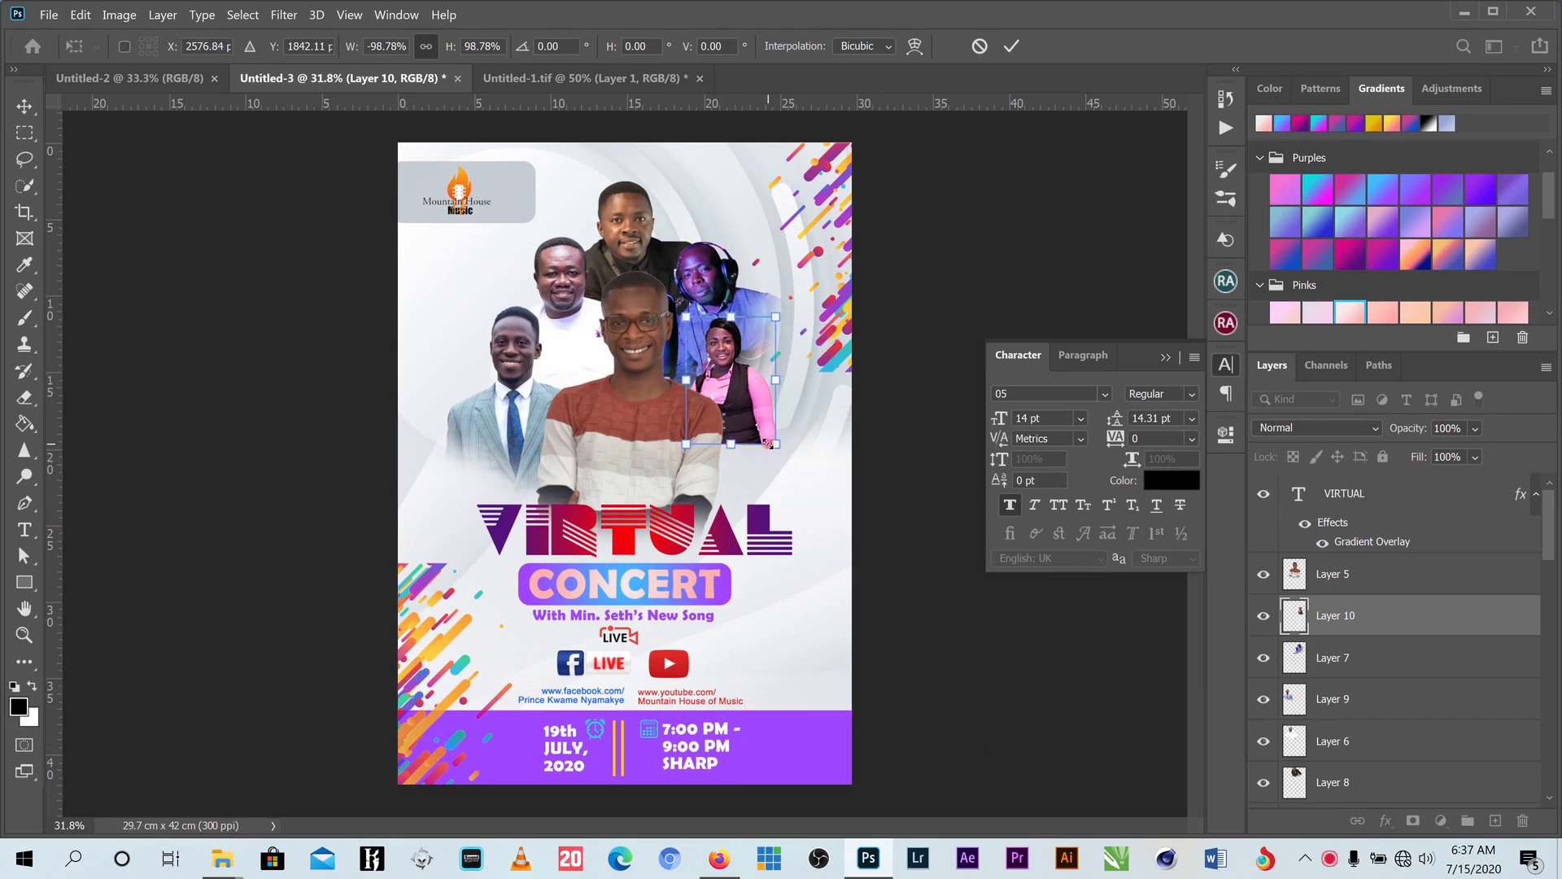
drag(776, 445, 820, 505)
click(1006, 48)
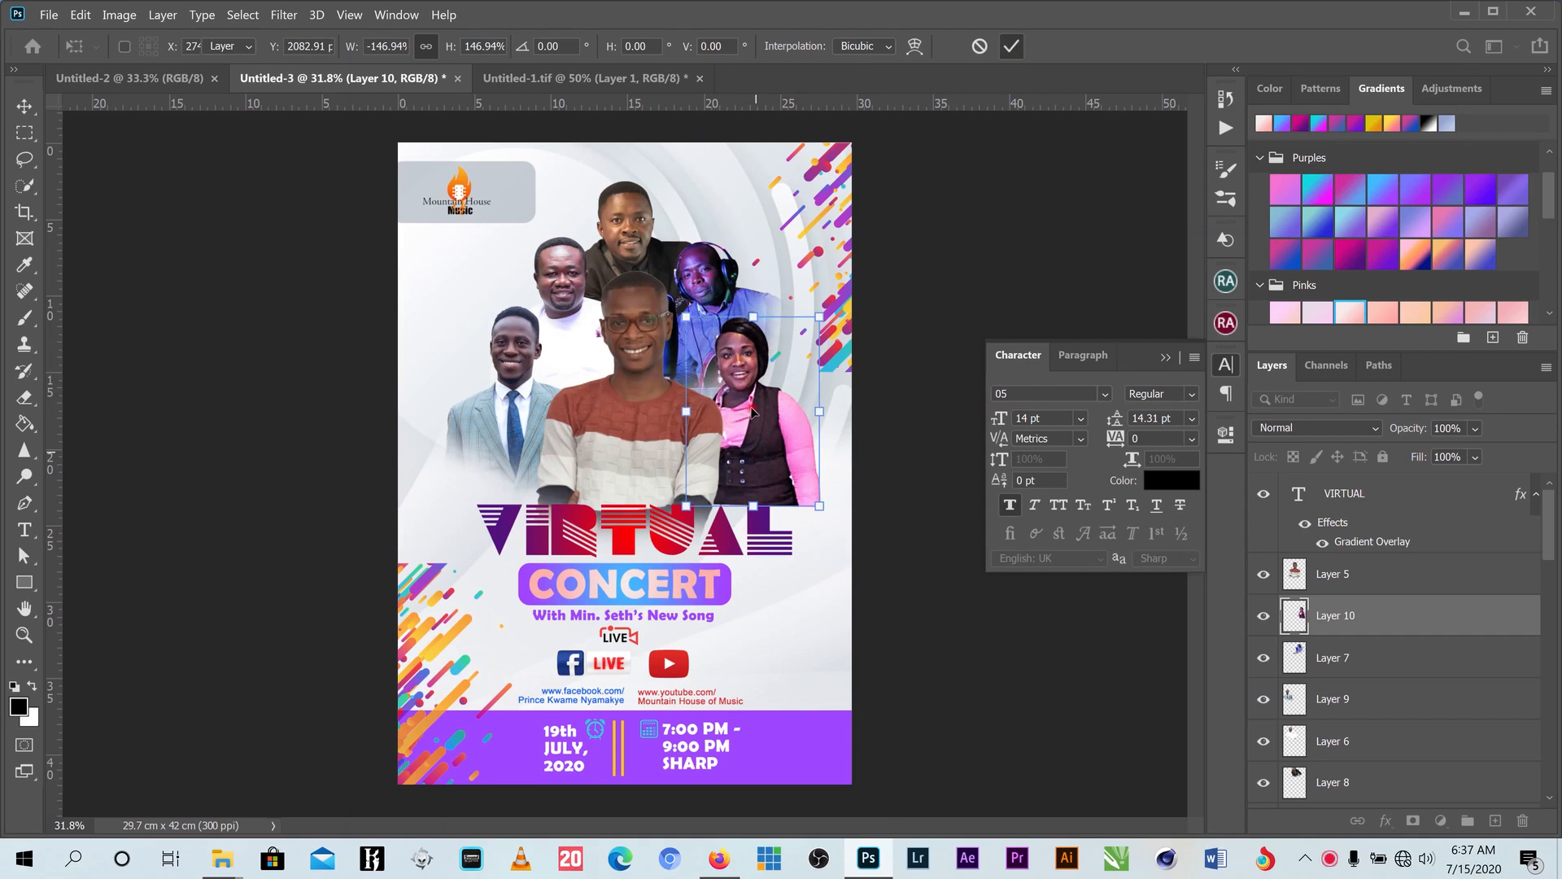
drag(750, 406, 740, 404)
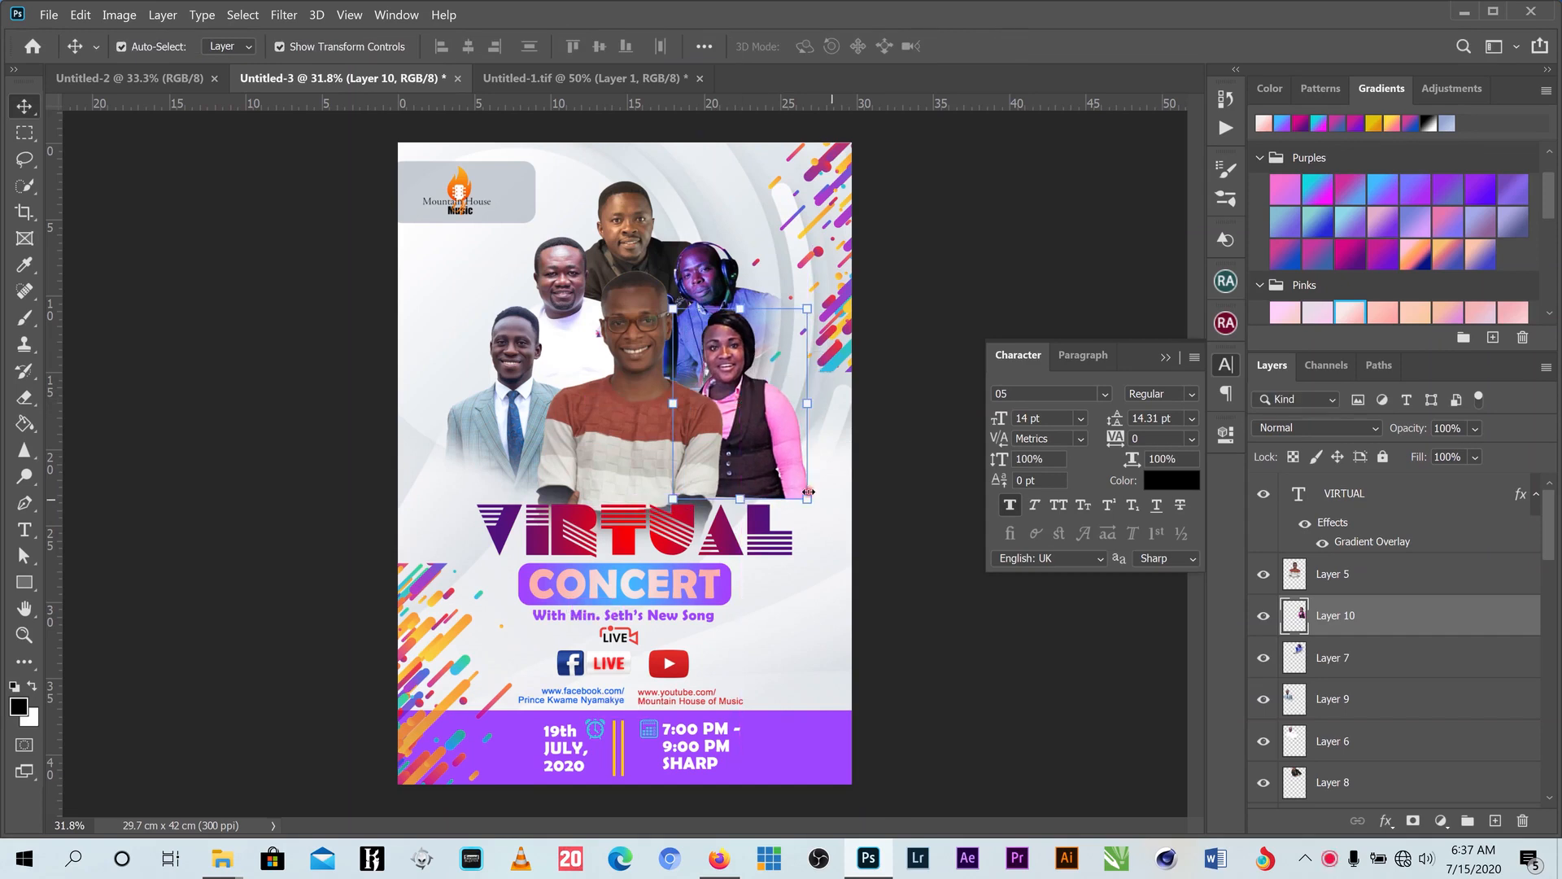
- Soft-erase the lower body of the woman in pink
click(24, 397)
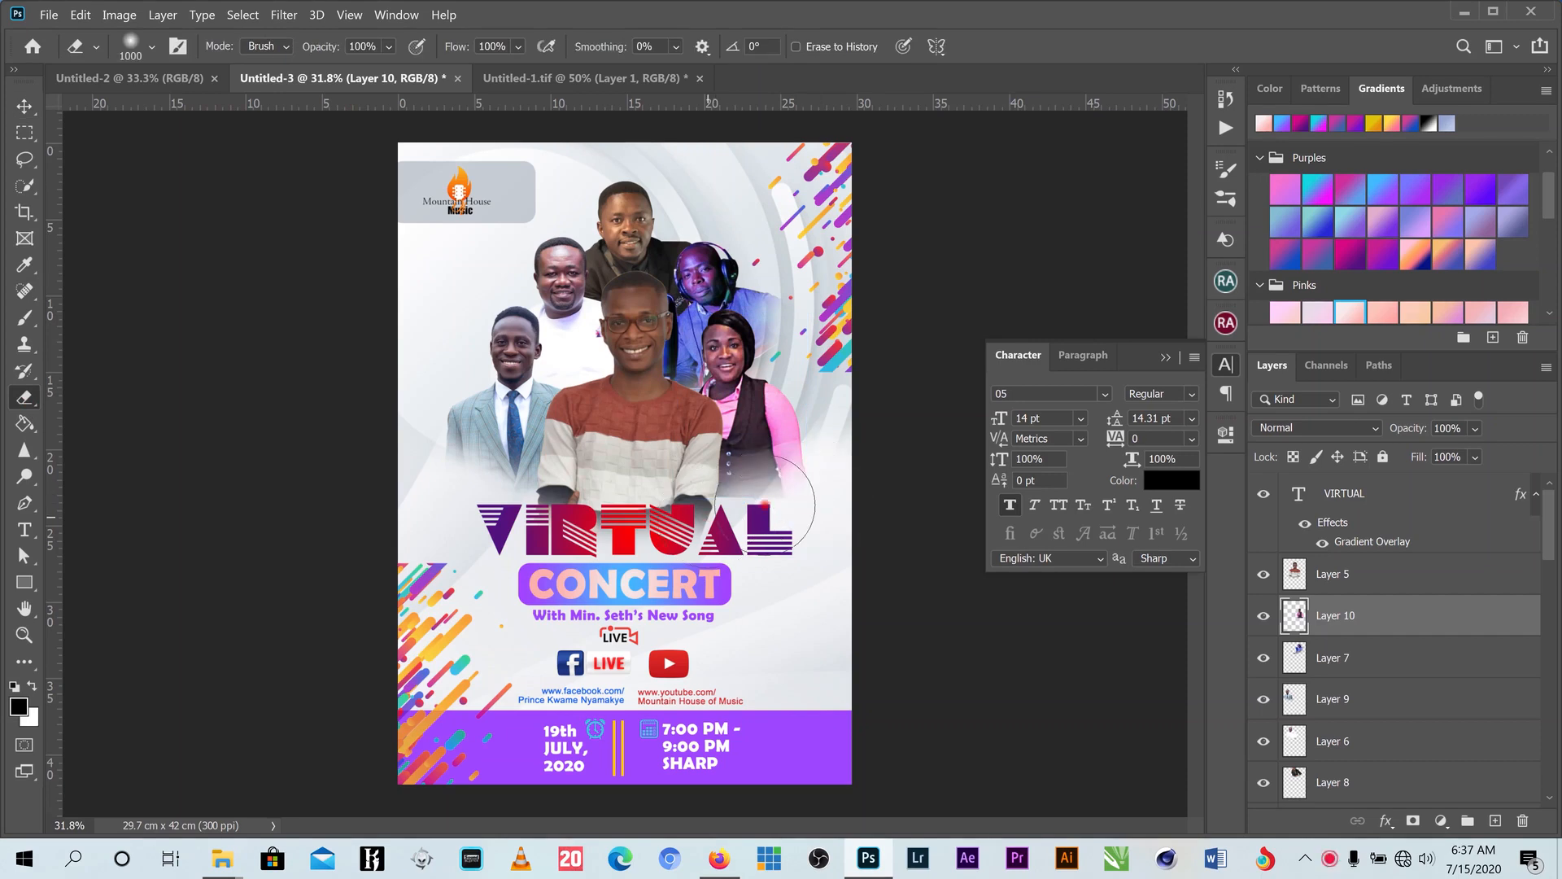
mouse_move(765, 504)
mouse_down()
mouse_move(830, 443)
mouse_move(771, 515)
mouse_move(819, 494)
mouse_move(707, 552)
mouse_up()
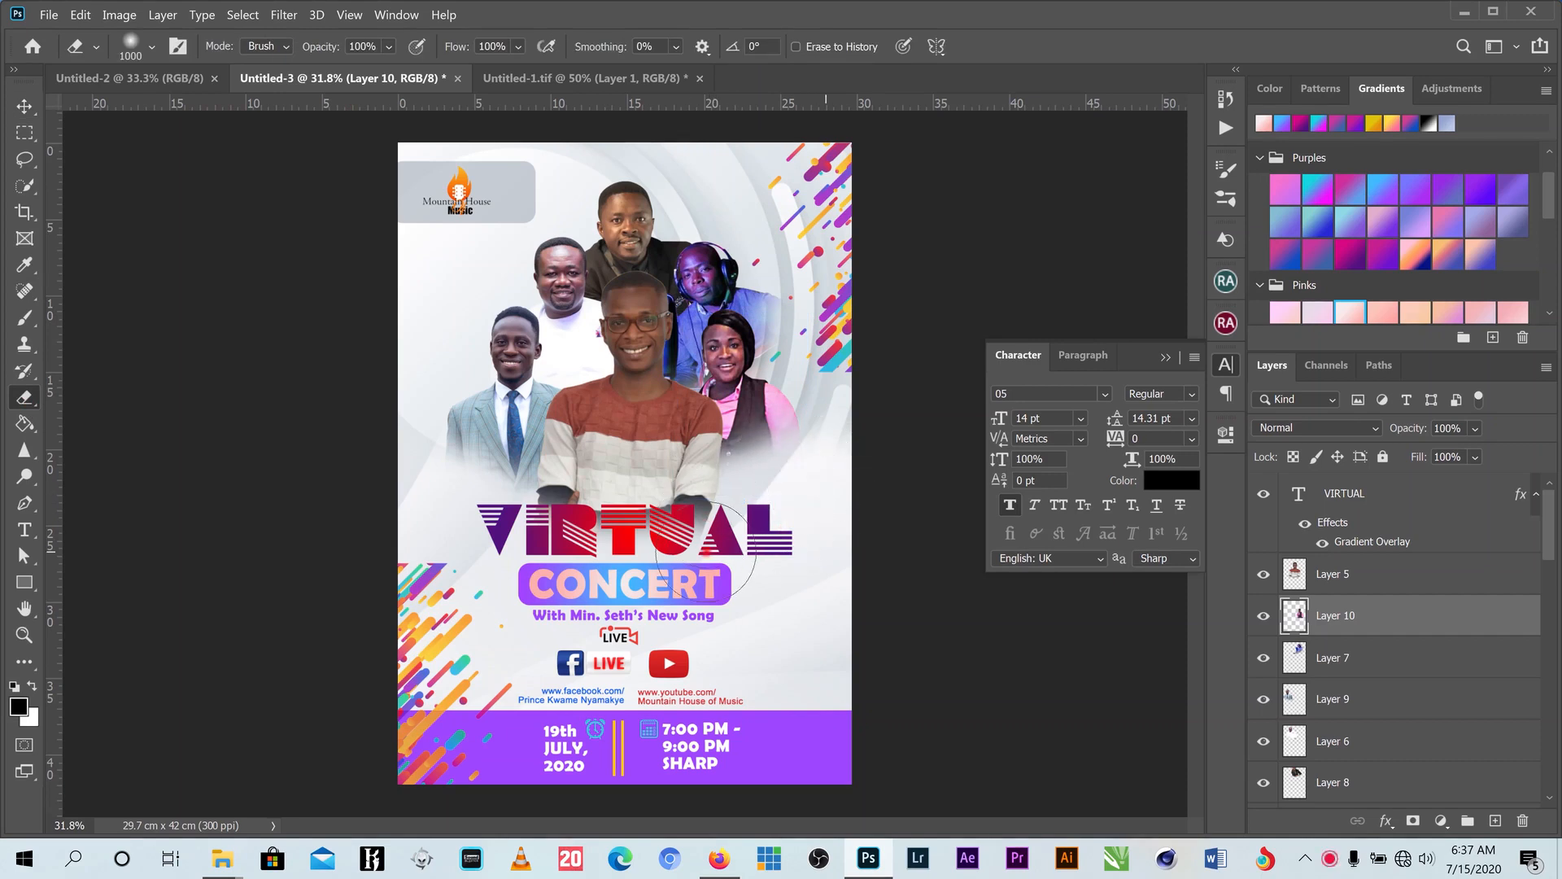
click(20, 108)
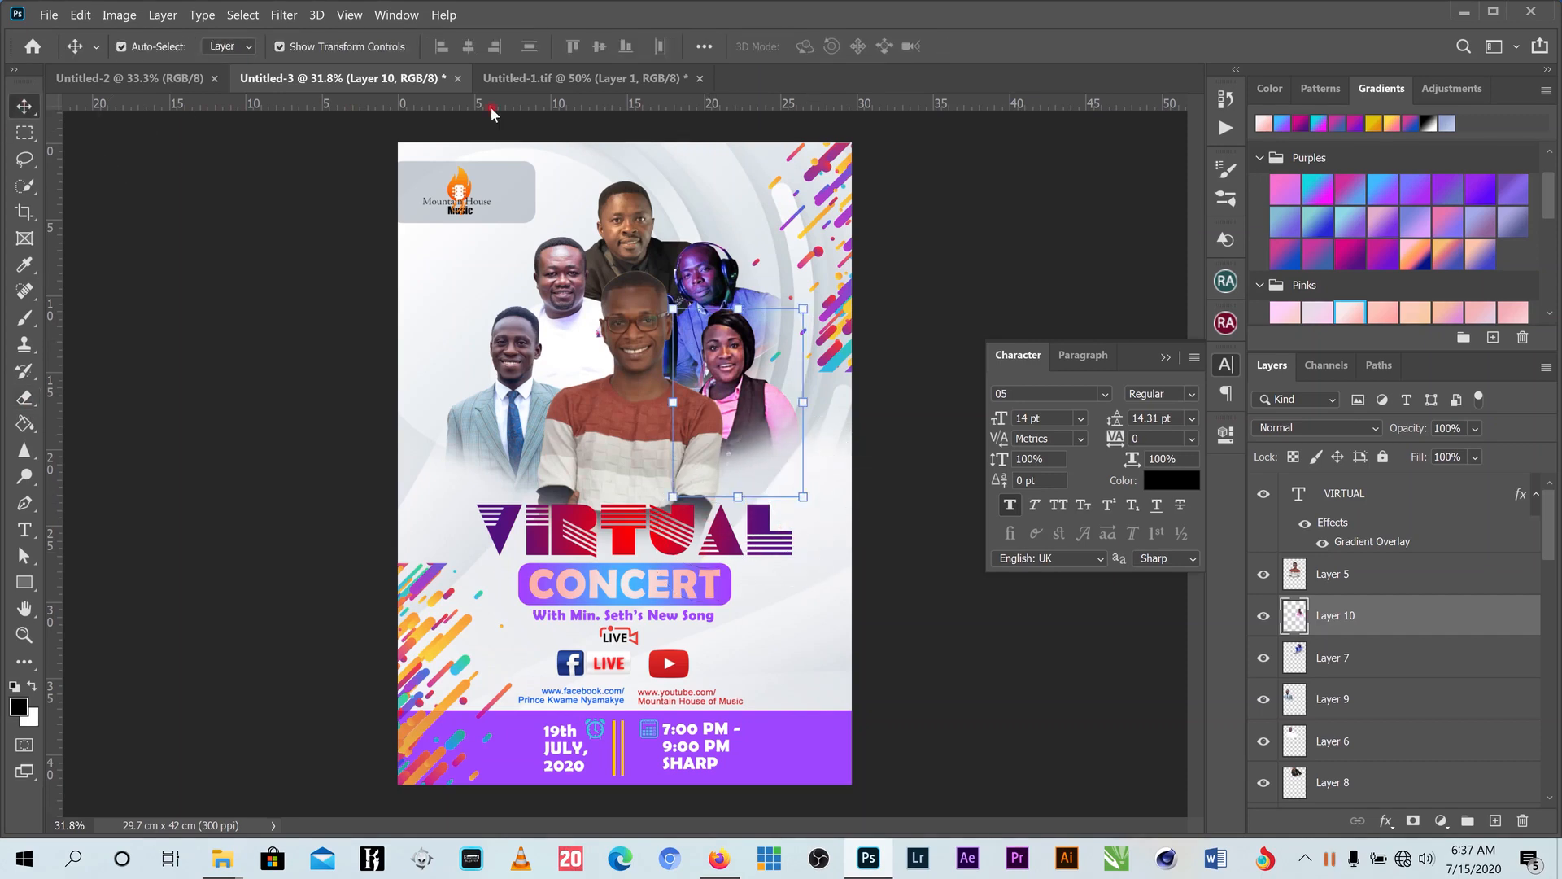
- Add the floral-top woman as Layer 11 at about 51%, above Layer 5, at the group's lower right
click(537, 78)
drag(669, 594, 669, 517)
click(479, 307)
drag(480, 305, 818, 505)
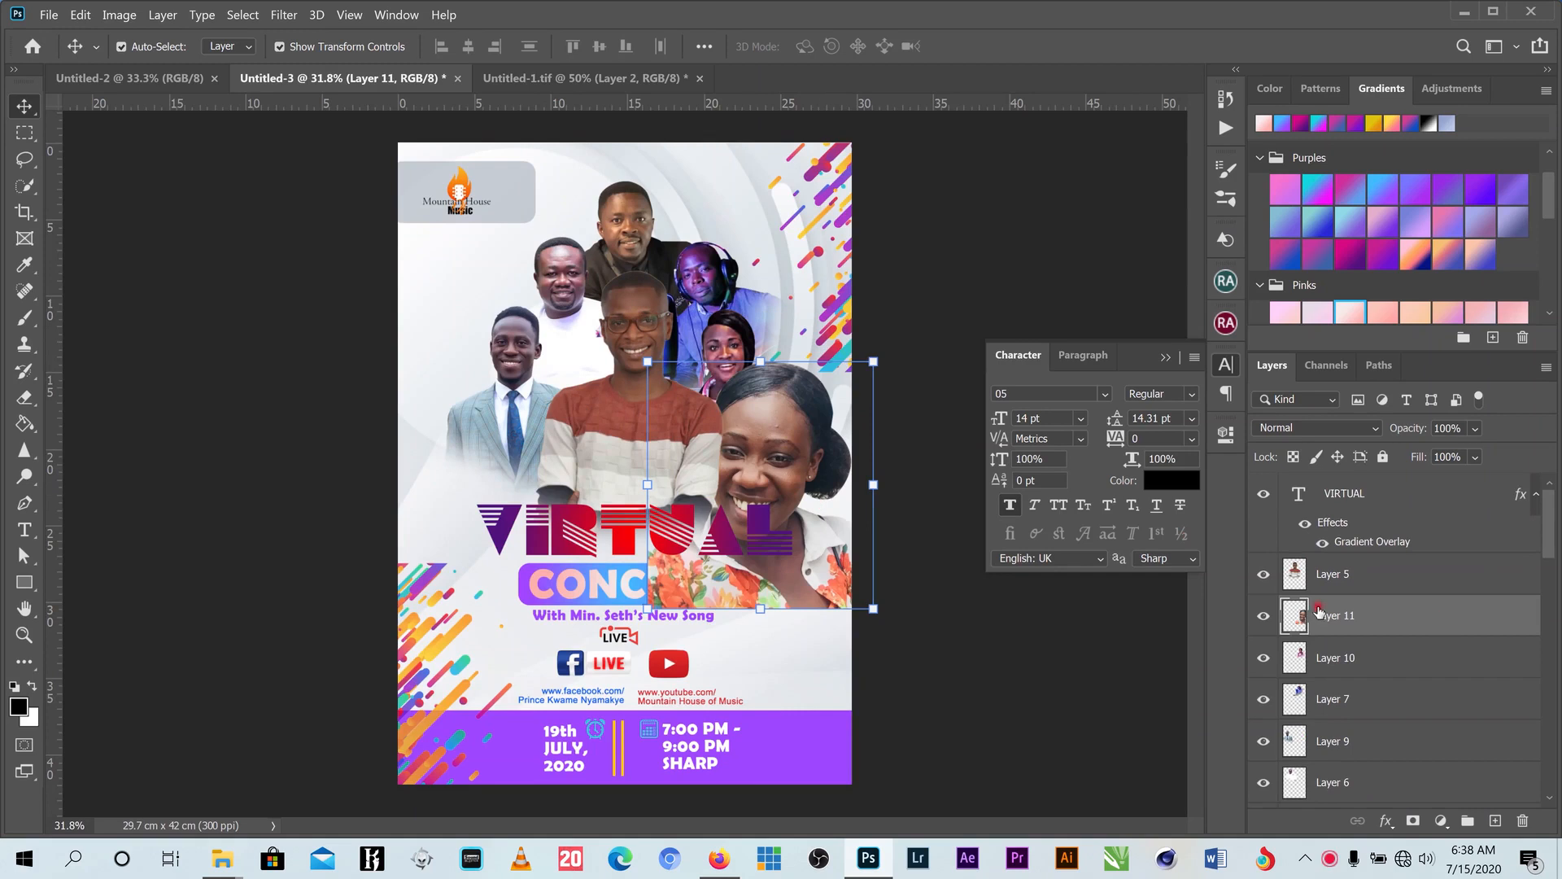
drag(861, 379, 806, 415)
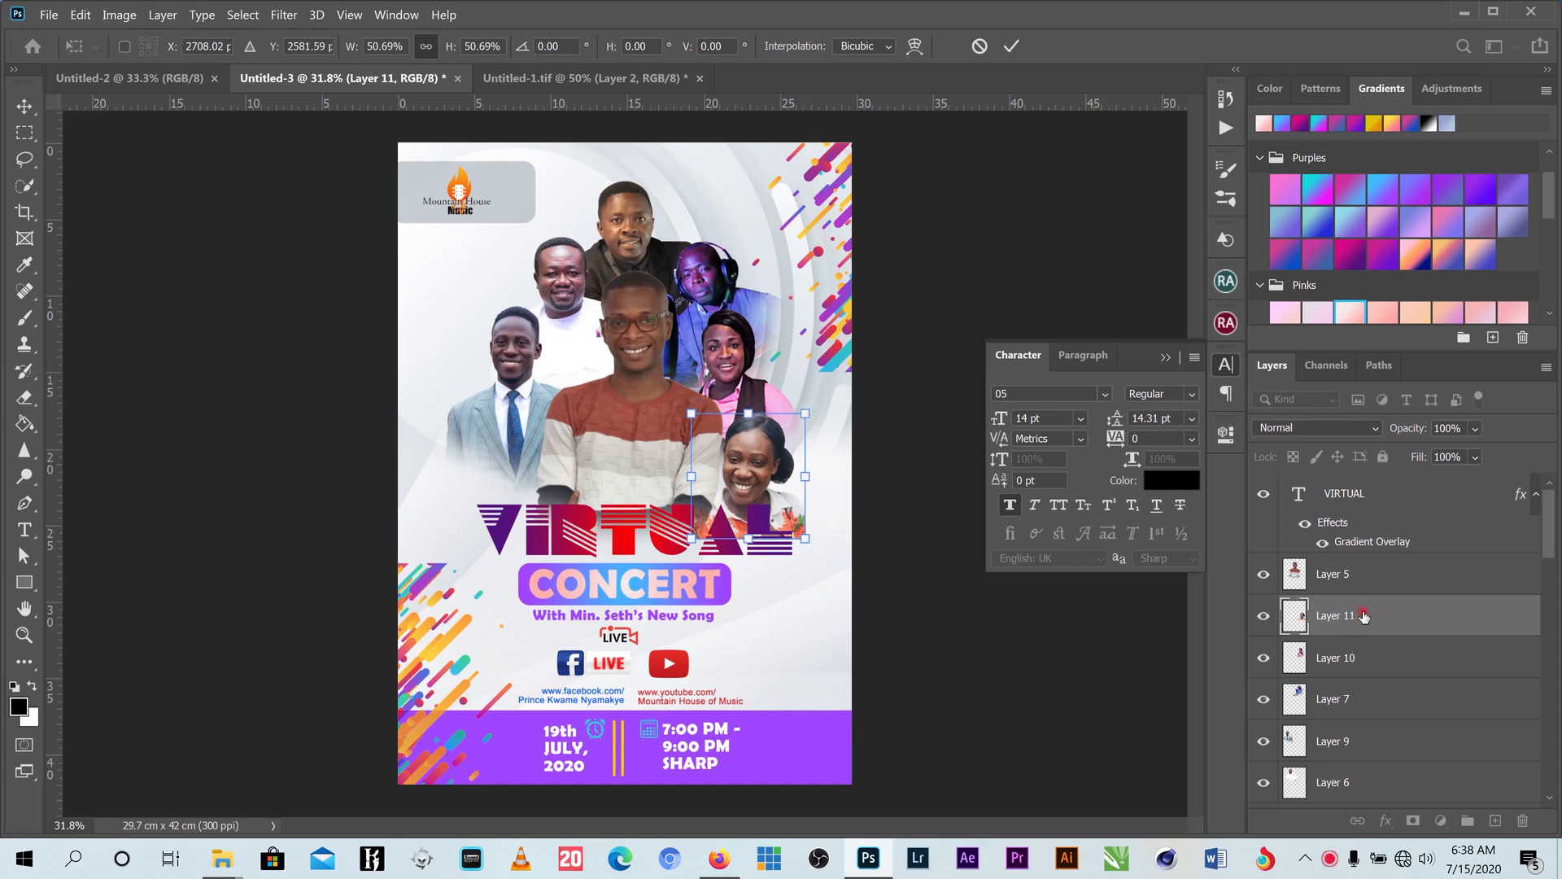
drag(1364, 616, 1345, 591)
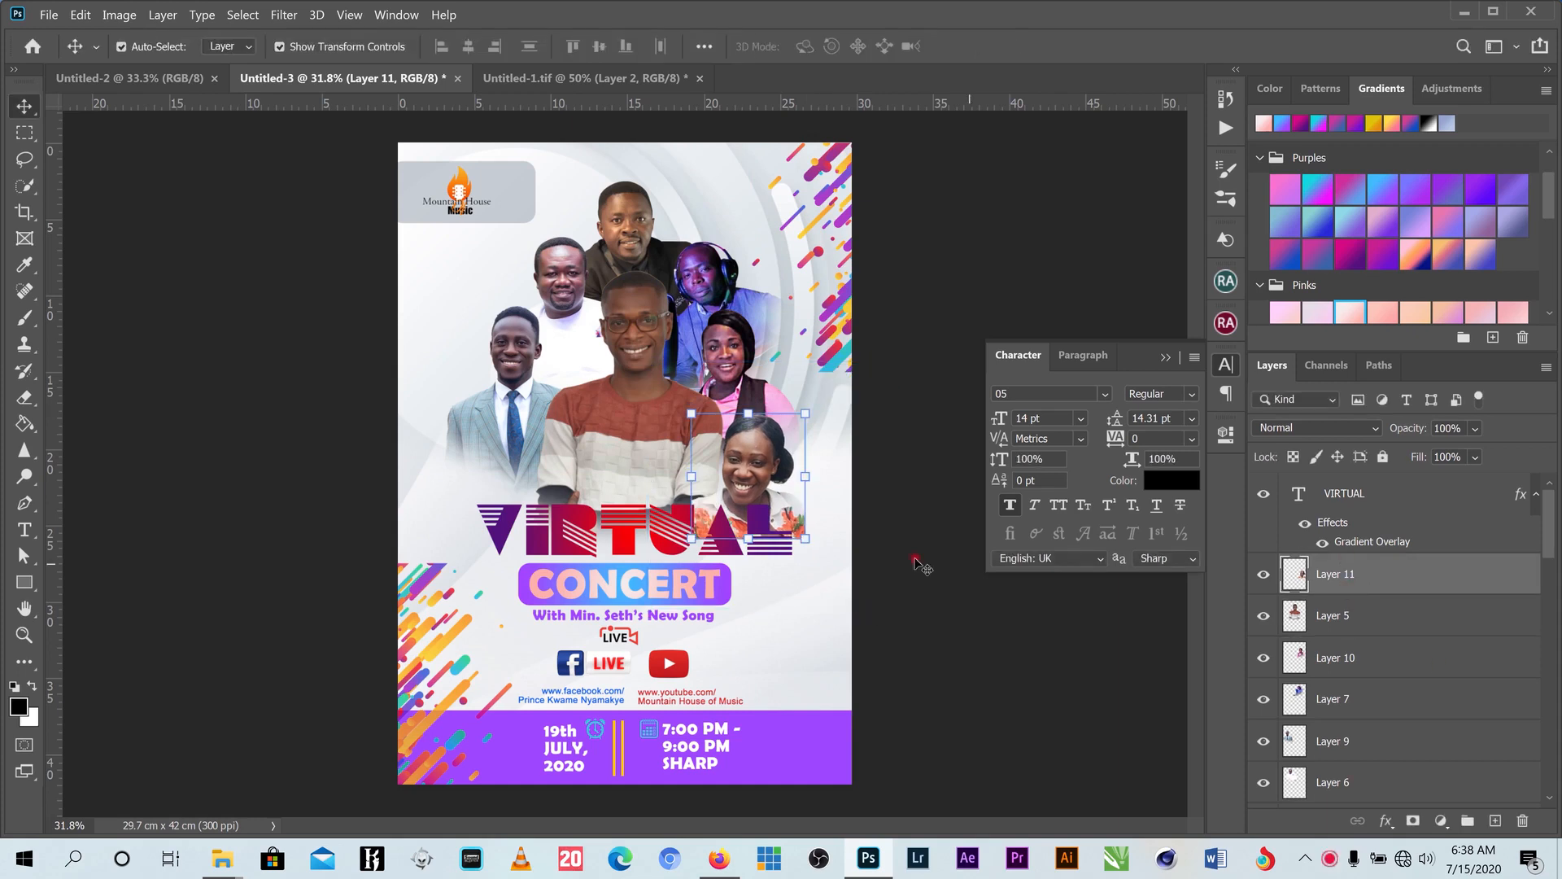
drag(771, 467, 765, 449)
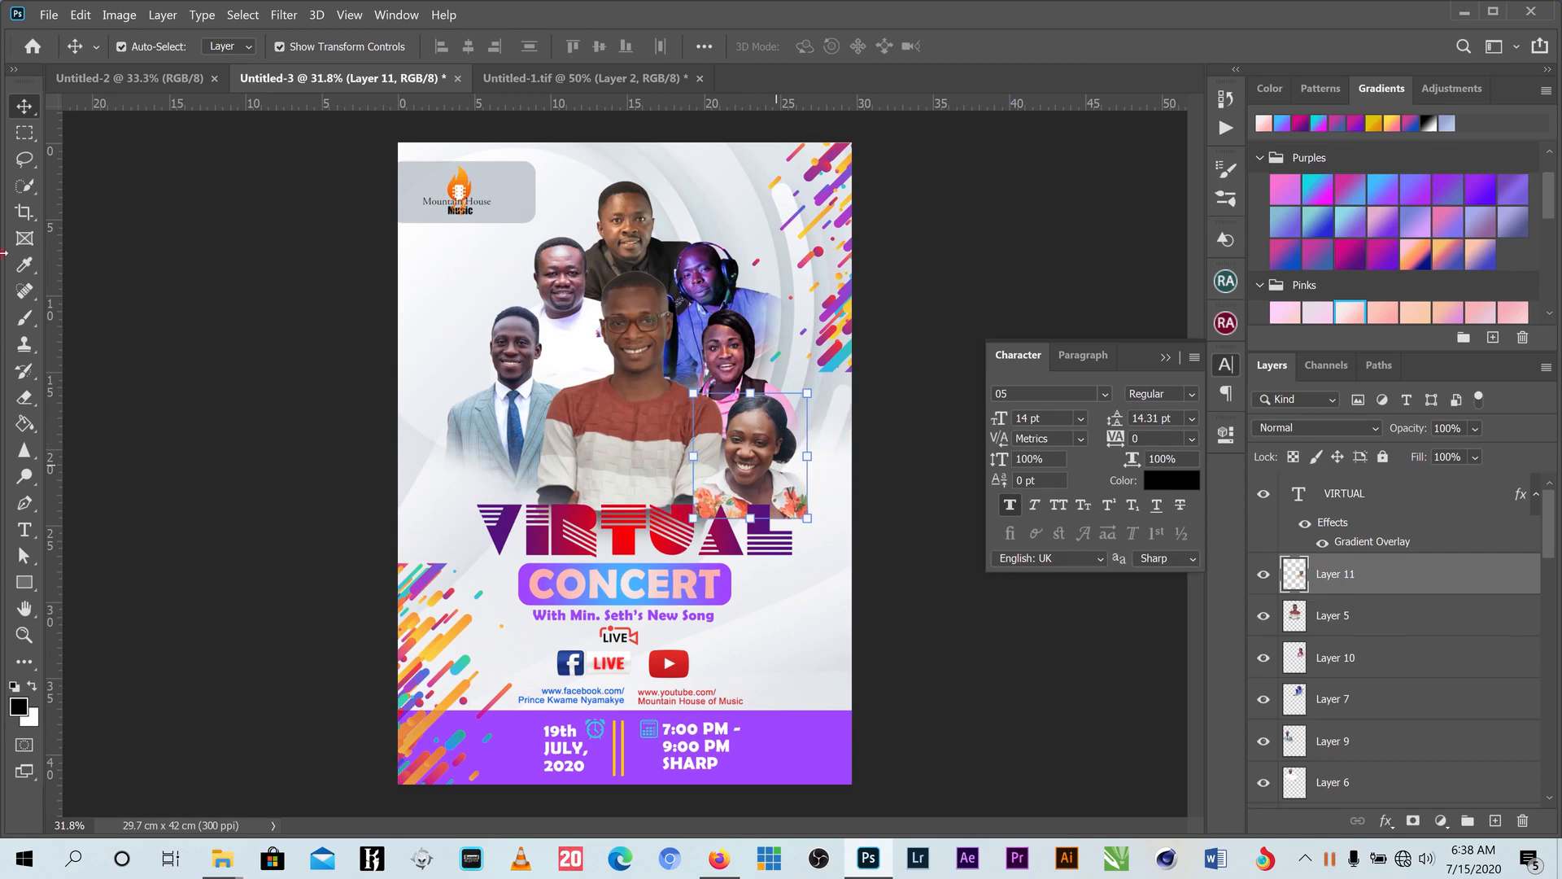
- Erase her flower edges overlapping the heading with a smaller brush
click(25, 399)
key(bracketleft)
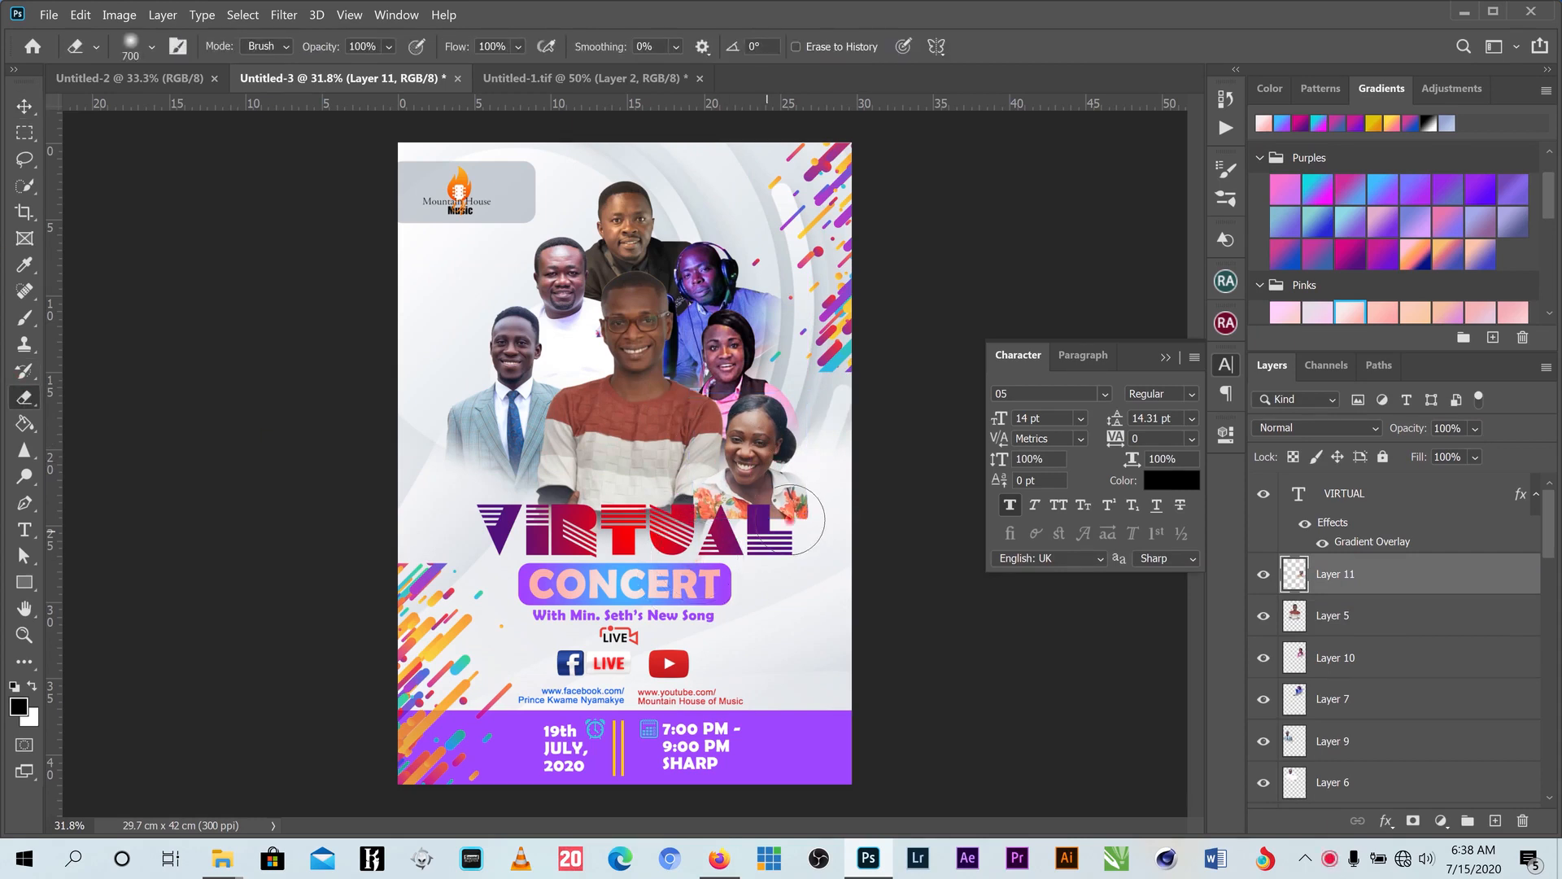
key(bracketleft)
drag(806, 501, 738, 538)
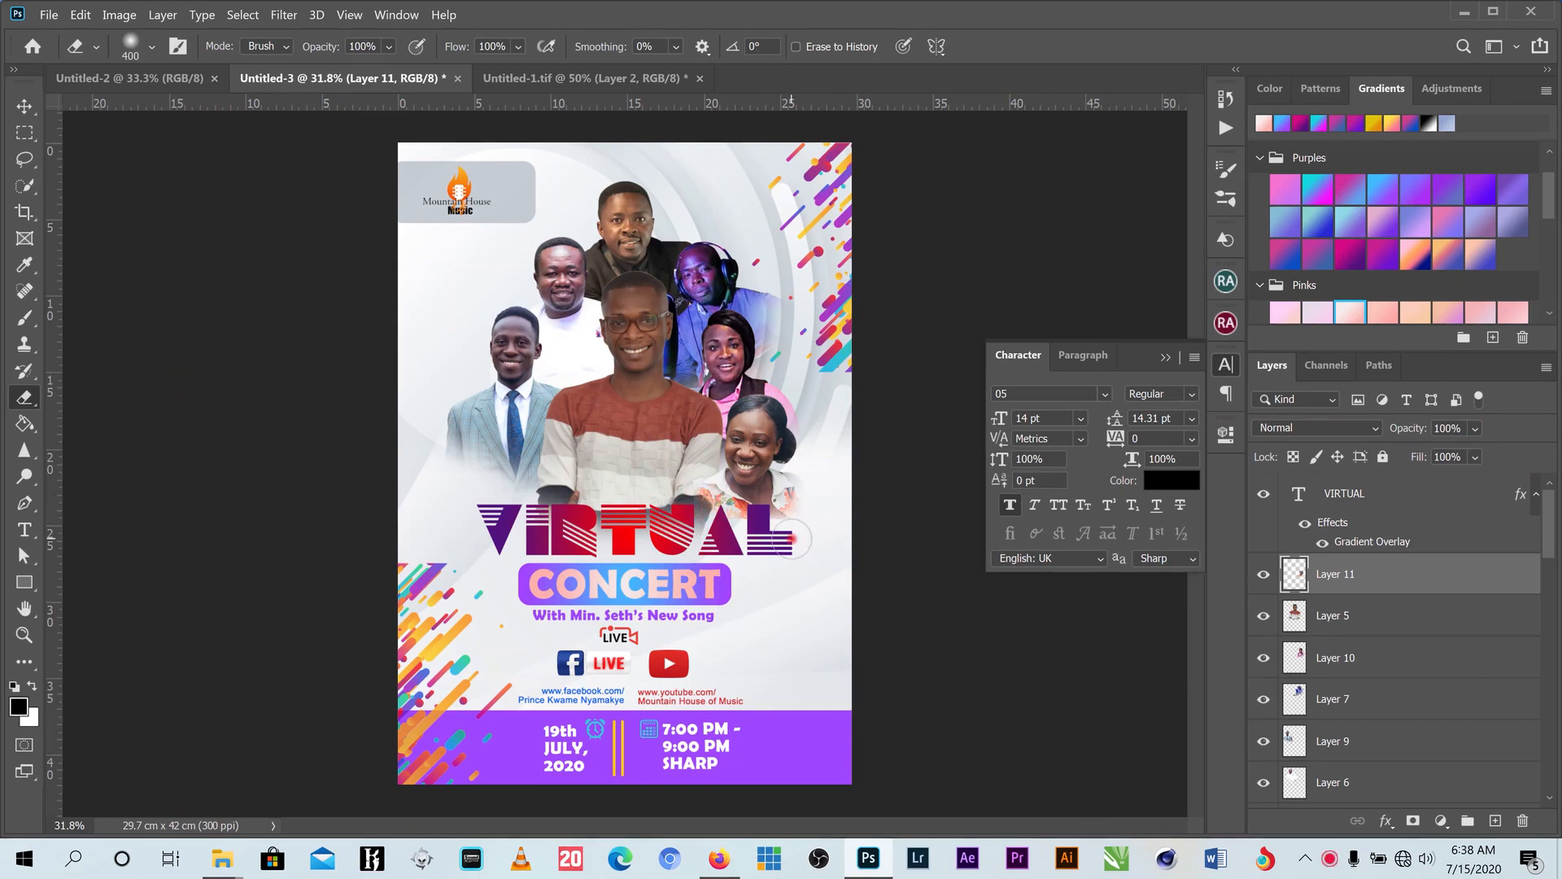
click(27, 95)
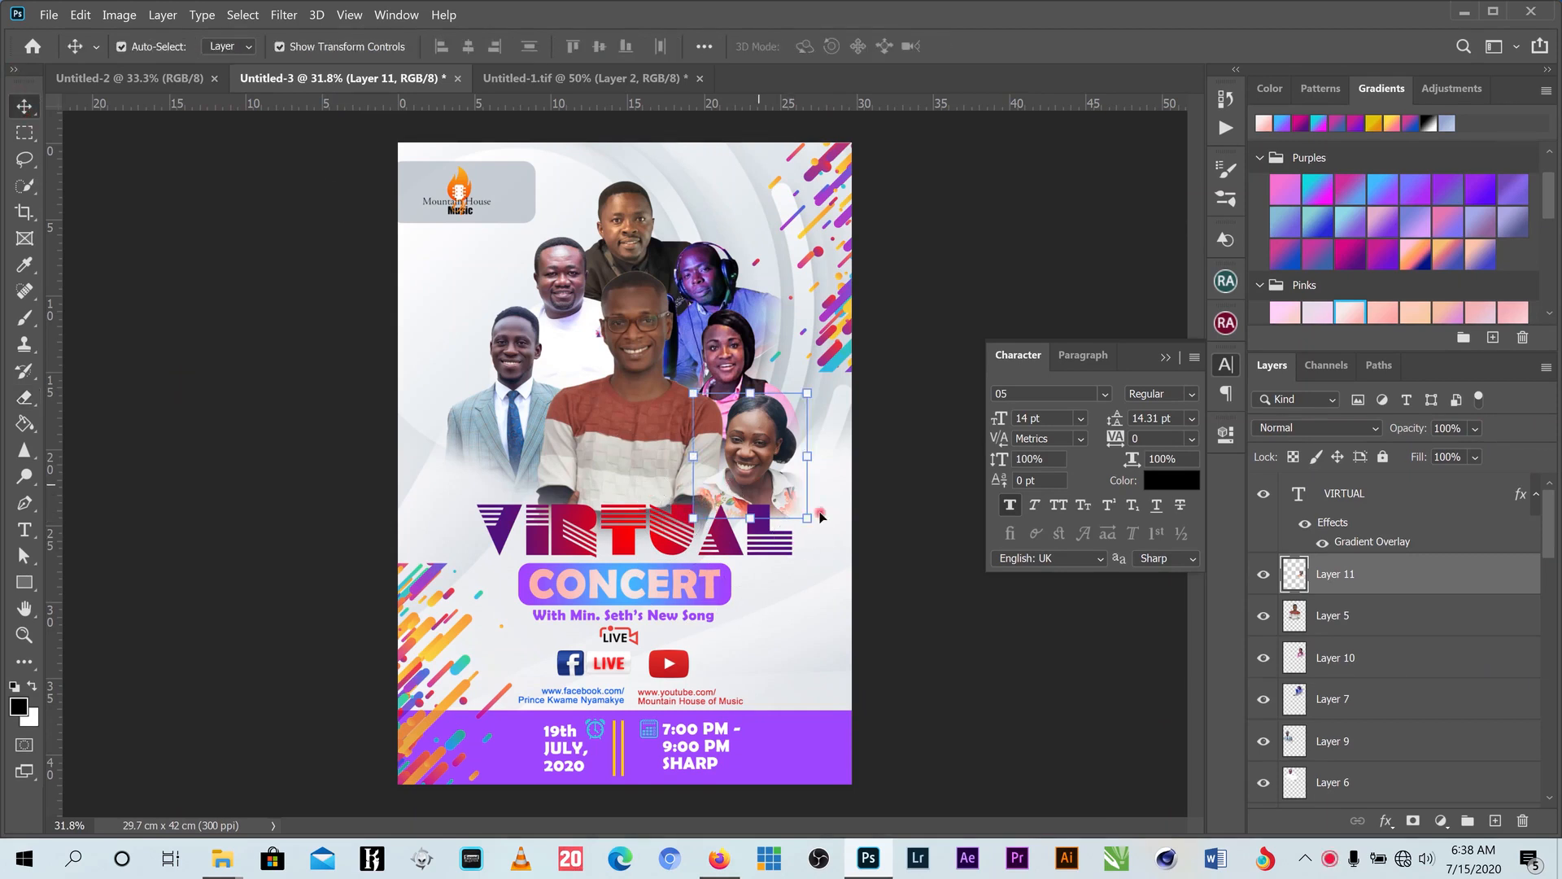
- Flip the floral-top woman's photo horizontally
key(ctrl+t)
right_click(773, 511)
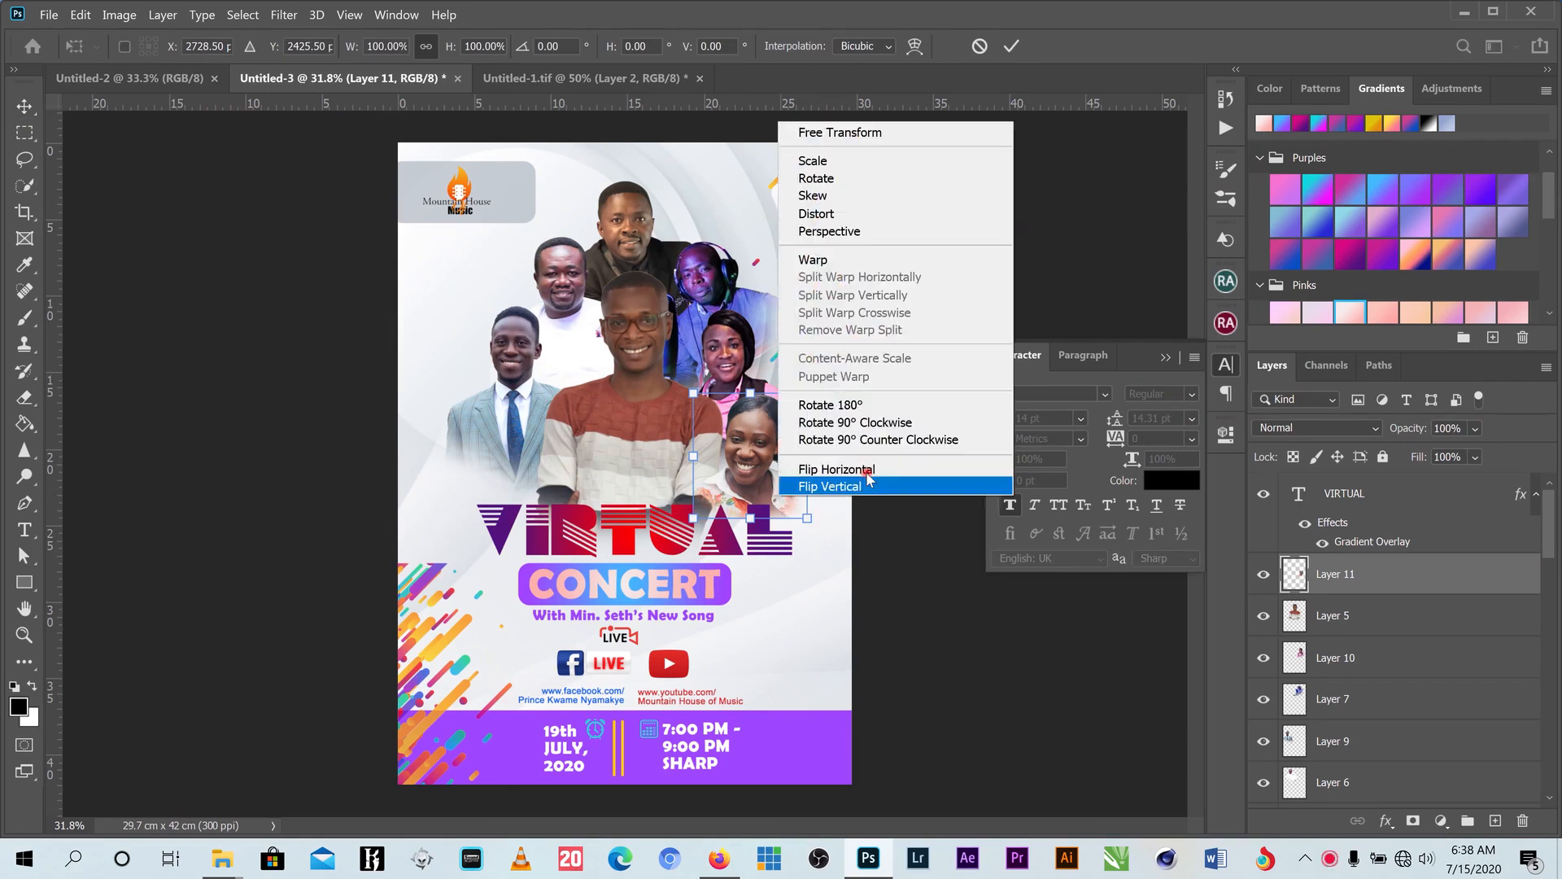
click(868, 470)
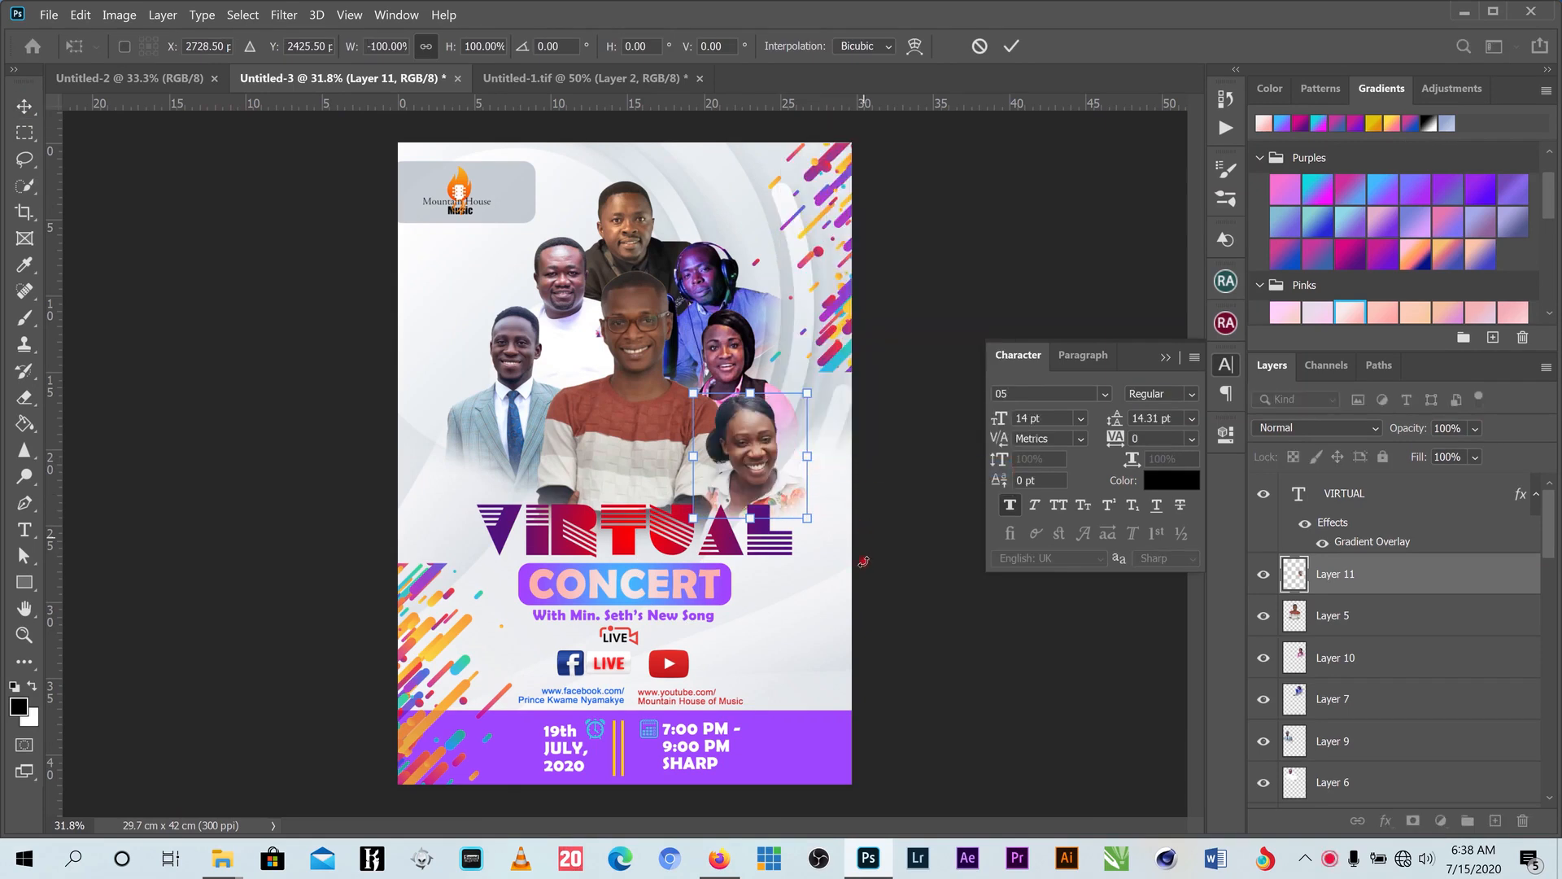
click(1009, 46)
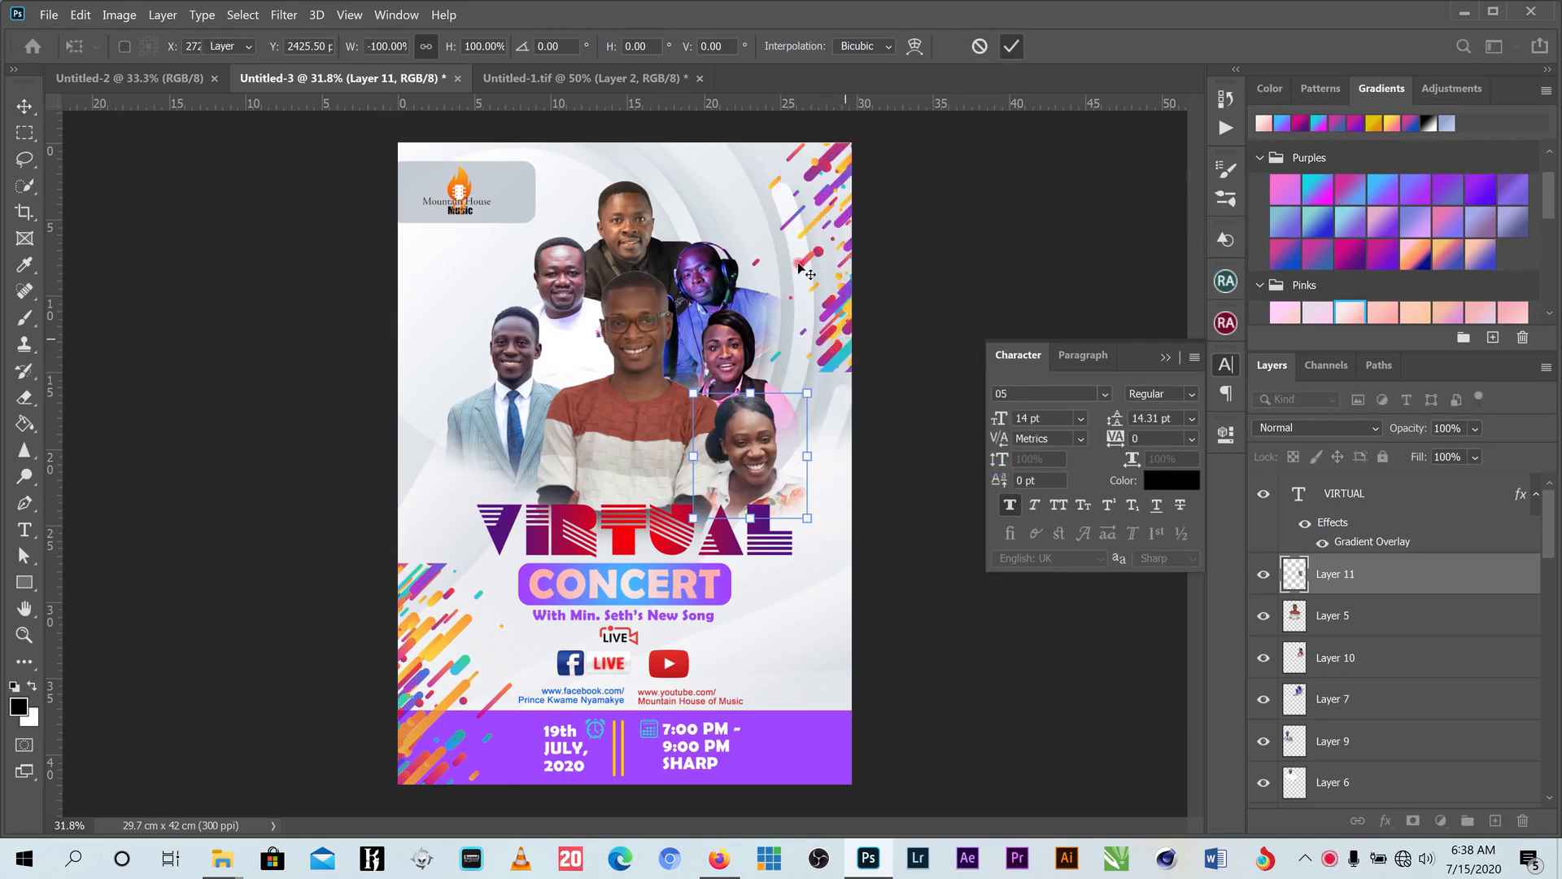
click(840, 196)
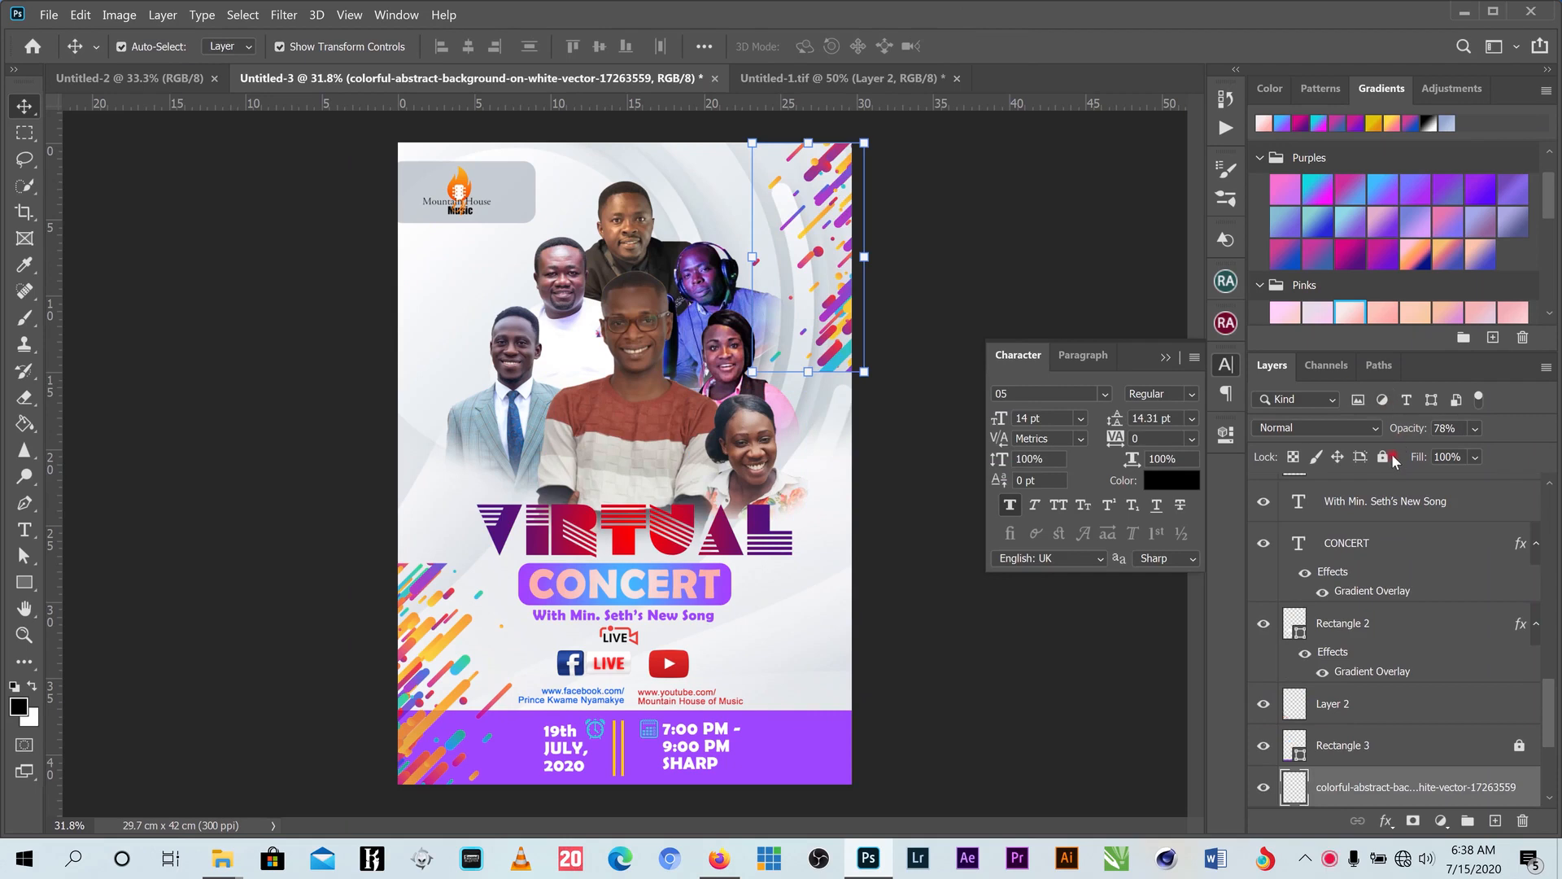
- Select the performer photo layers, undoing an accidental resize and rotation
drag(920, 203, 540, 399)
drag(815, 179, 790, 218)
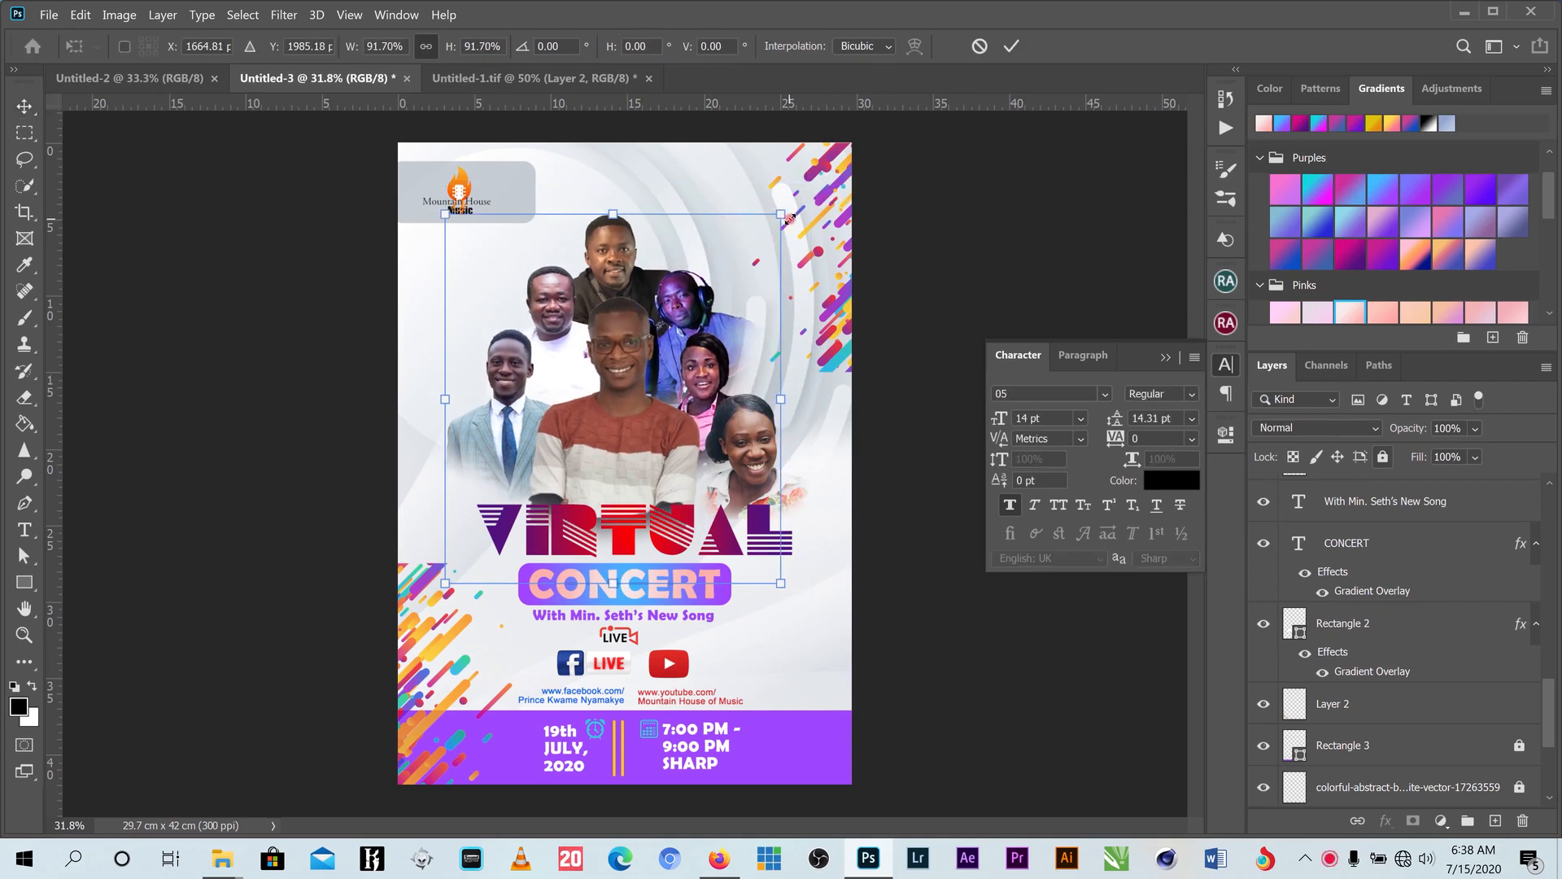
key(ctrl+z)
drag(930, 184, 976, 53)
click(978, 46)
key(ctrl+t)
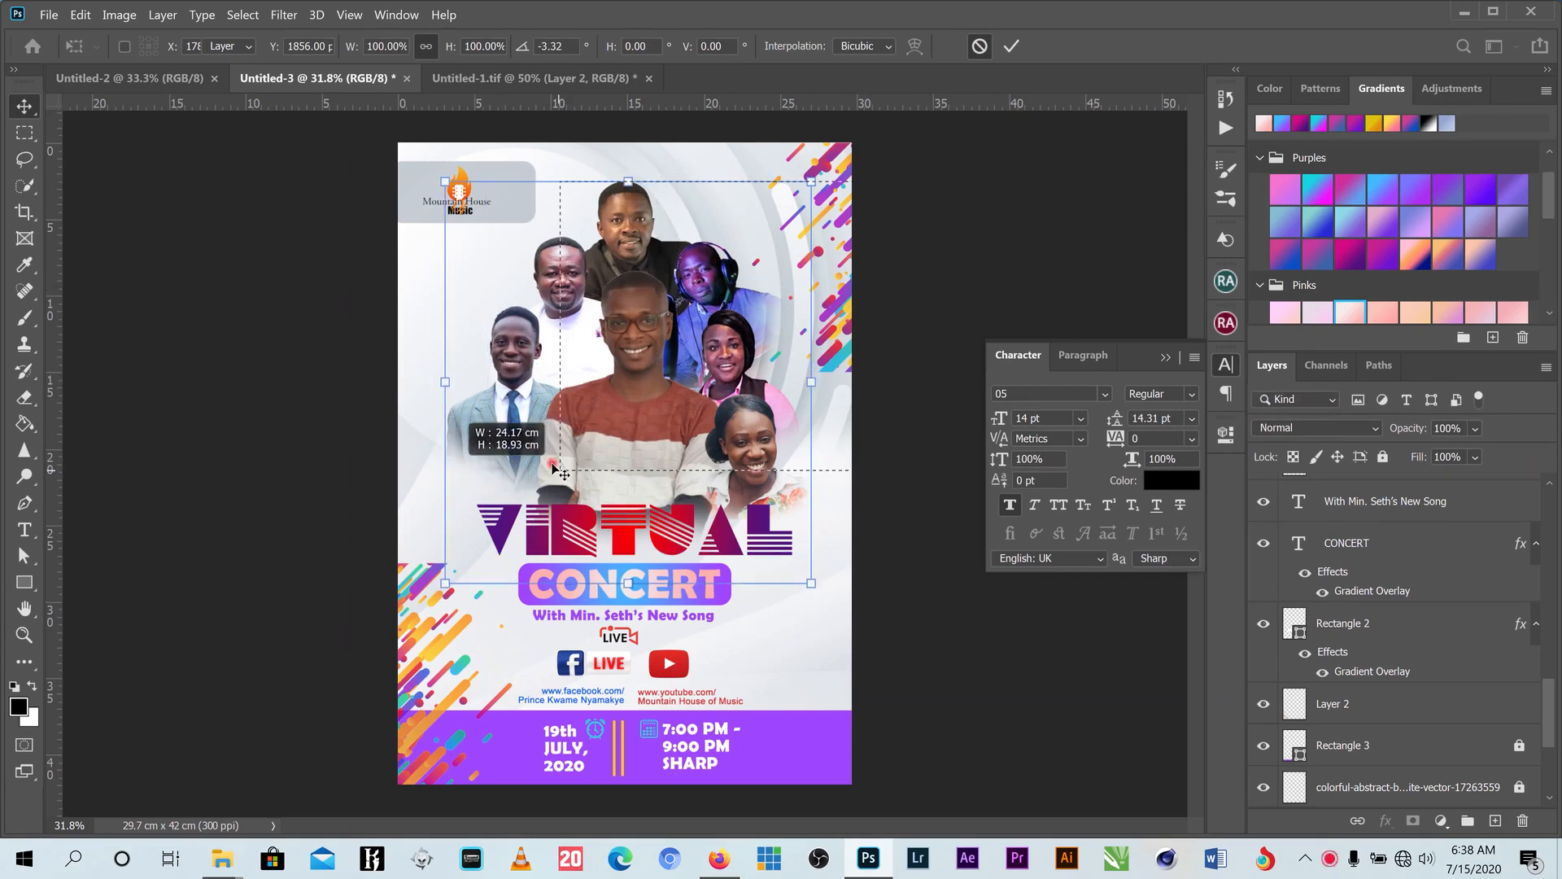
key(Return)
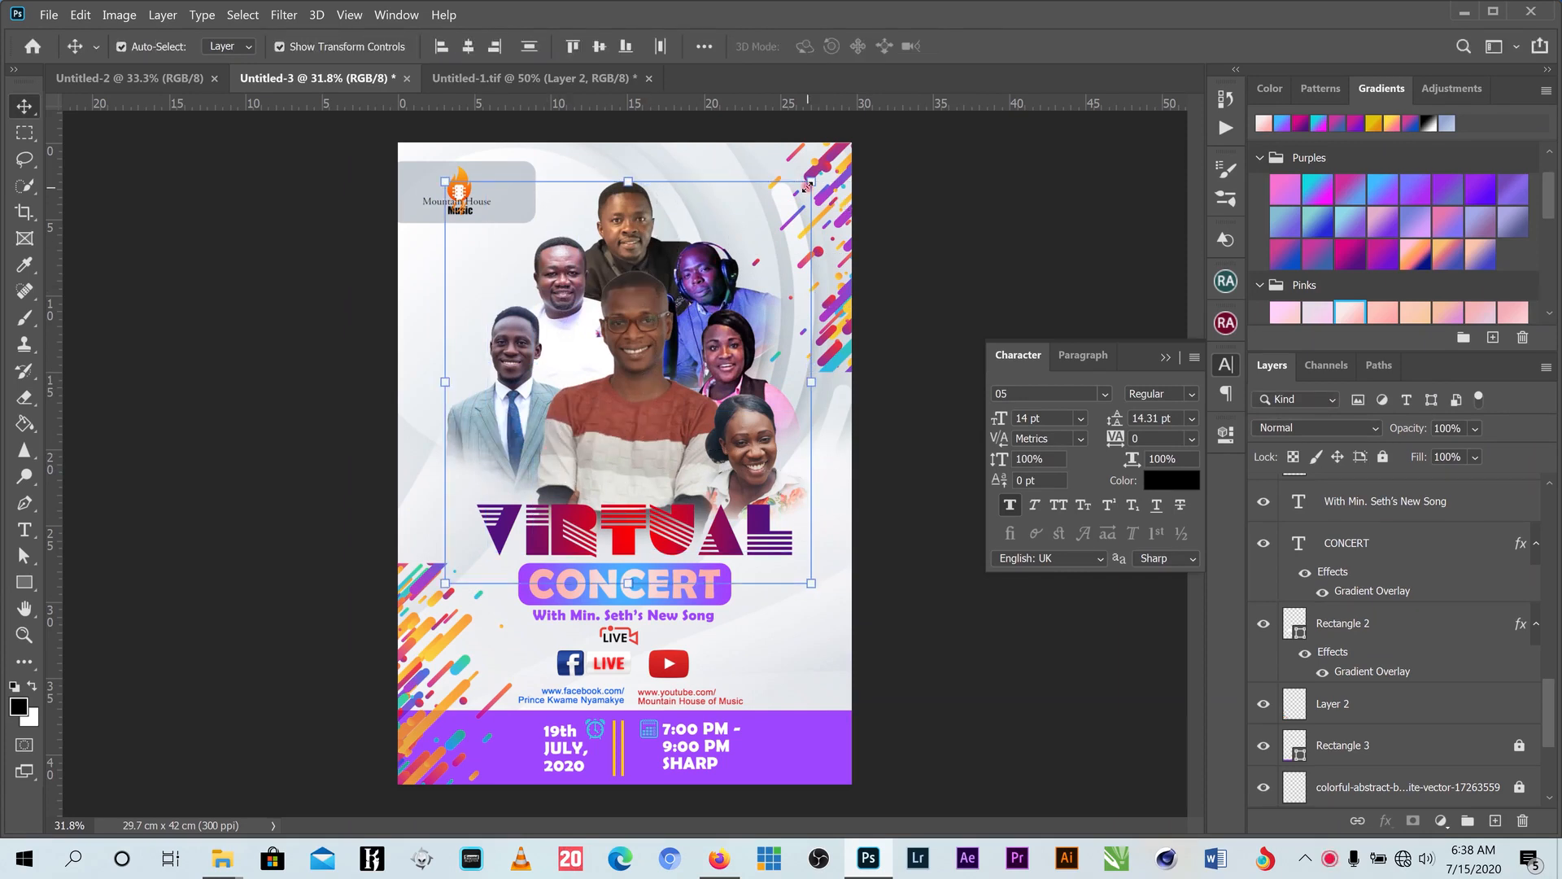
- Enlarge the seven performer photos together to 111.99% and re-centre them above VIRTUAL
mouse_move(804, 193)
mouse_down()
mouse_move(762, 269)
mouse_move(822, 176)
mouse_up()
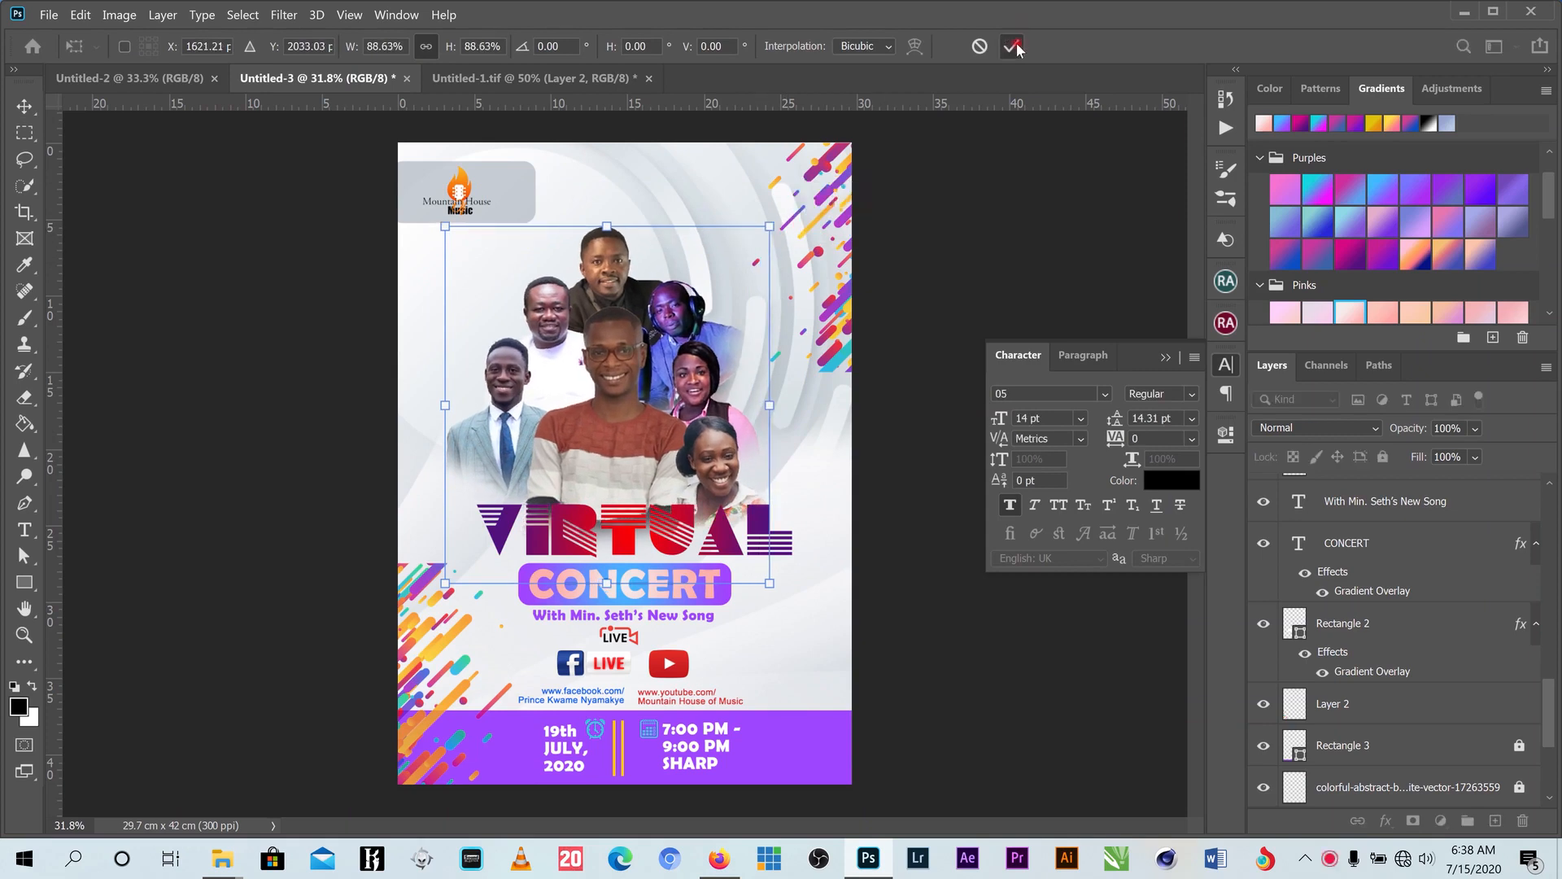
click(1012, 46)
mouse_move(622, 358)
mouse_down()
mouse_move(648, 331)
mouse_move(637, 338)
mouse_up()
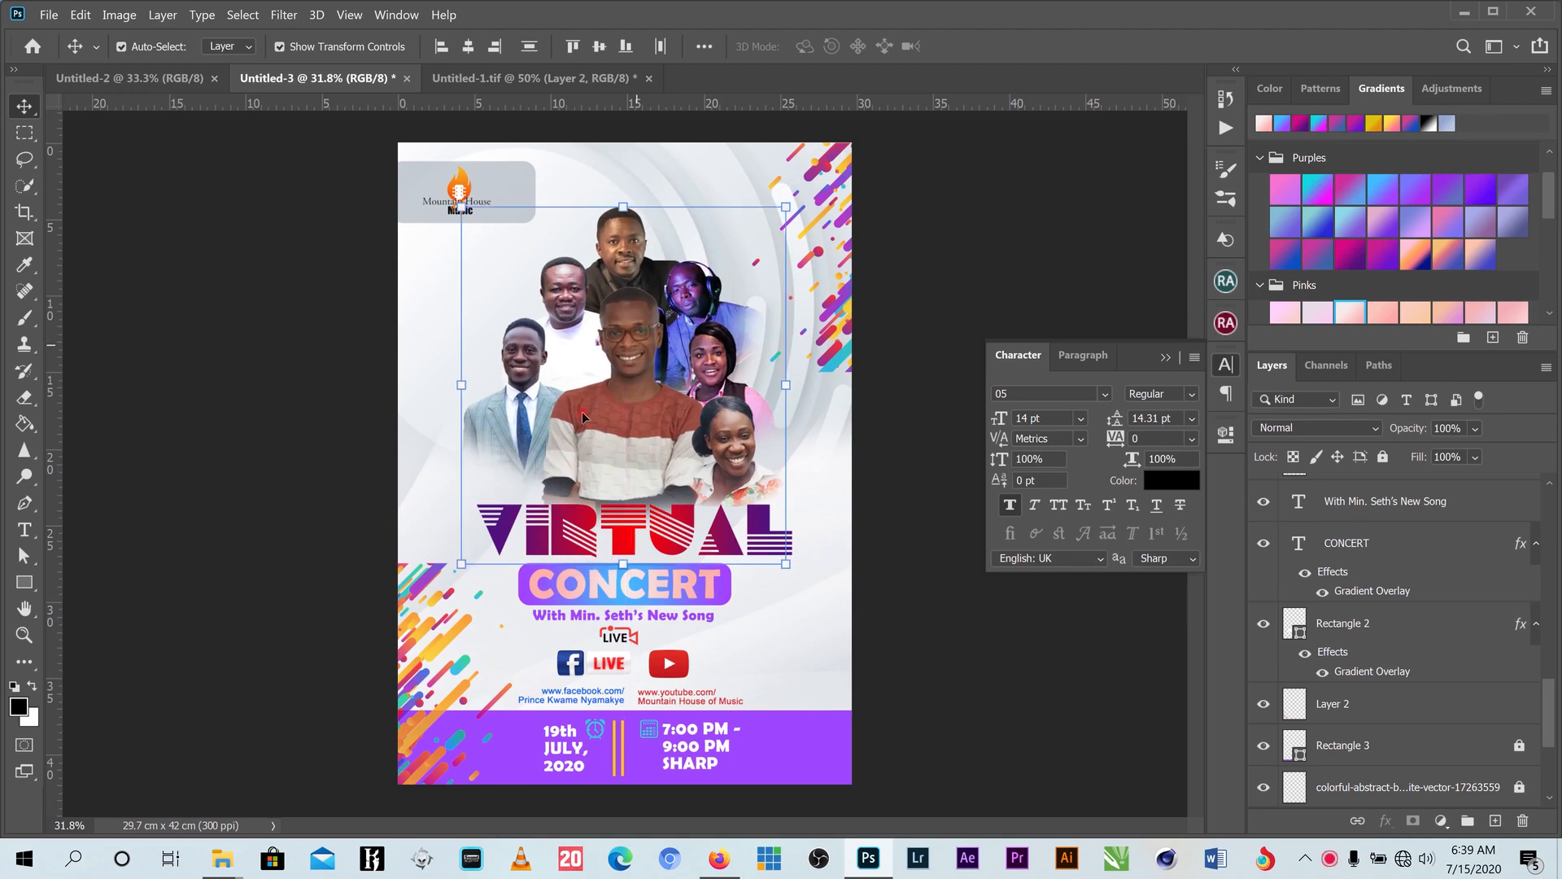
drag(464, 560, 453, 572)
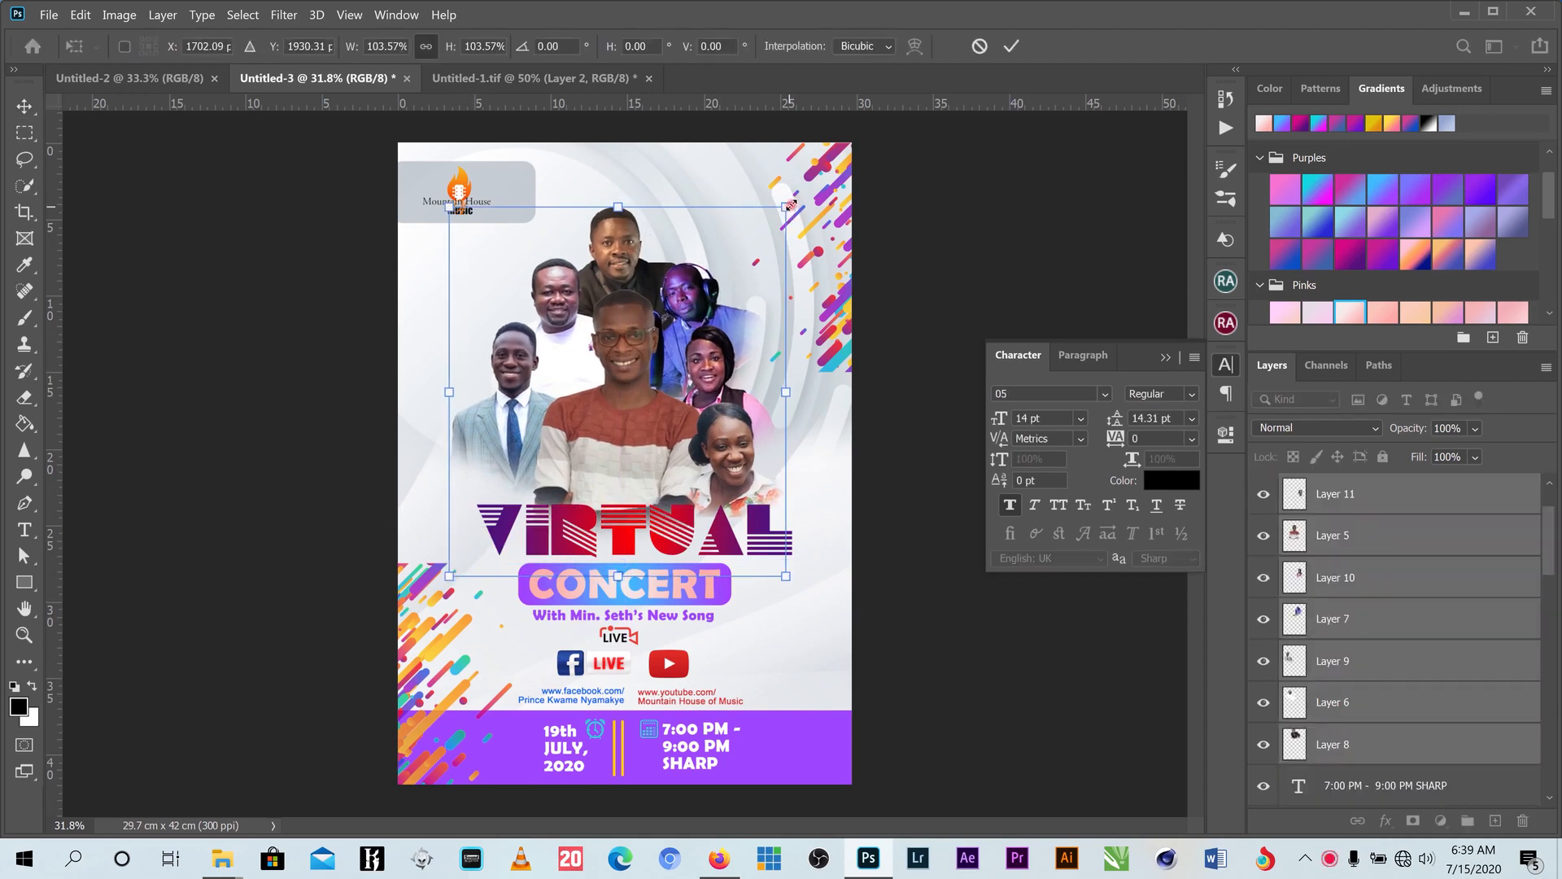
drag(791, 205, 814, 176)
drag(667, 291, 661, 286)
click(1010, 45)
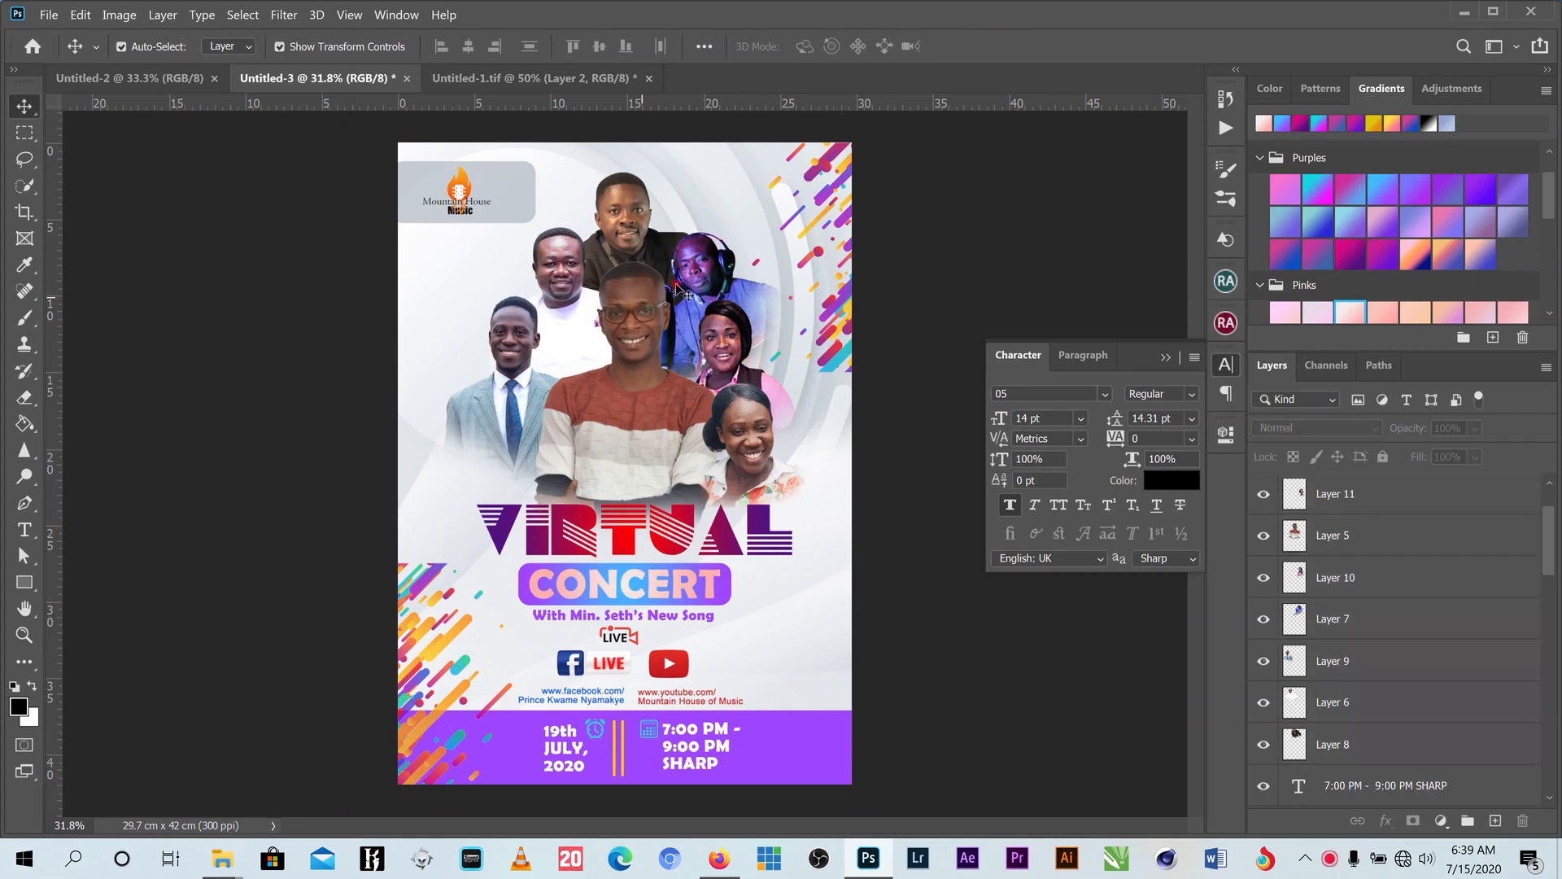
drag(937, 179, 563, 404)
click(994, 286)
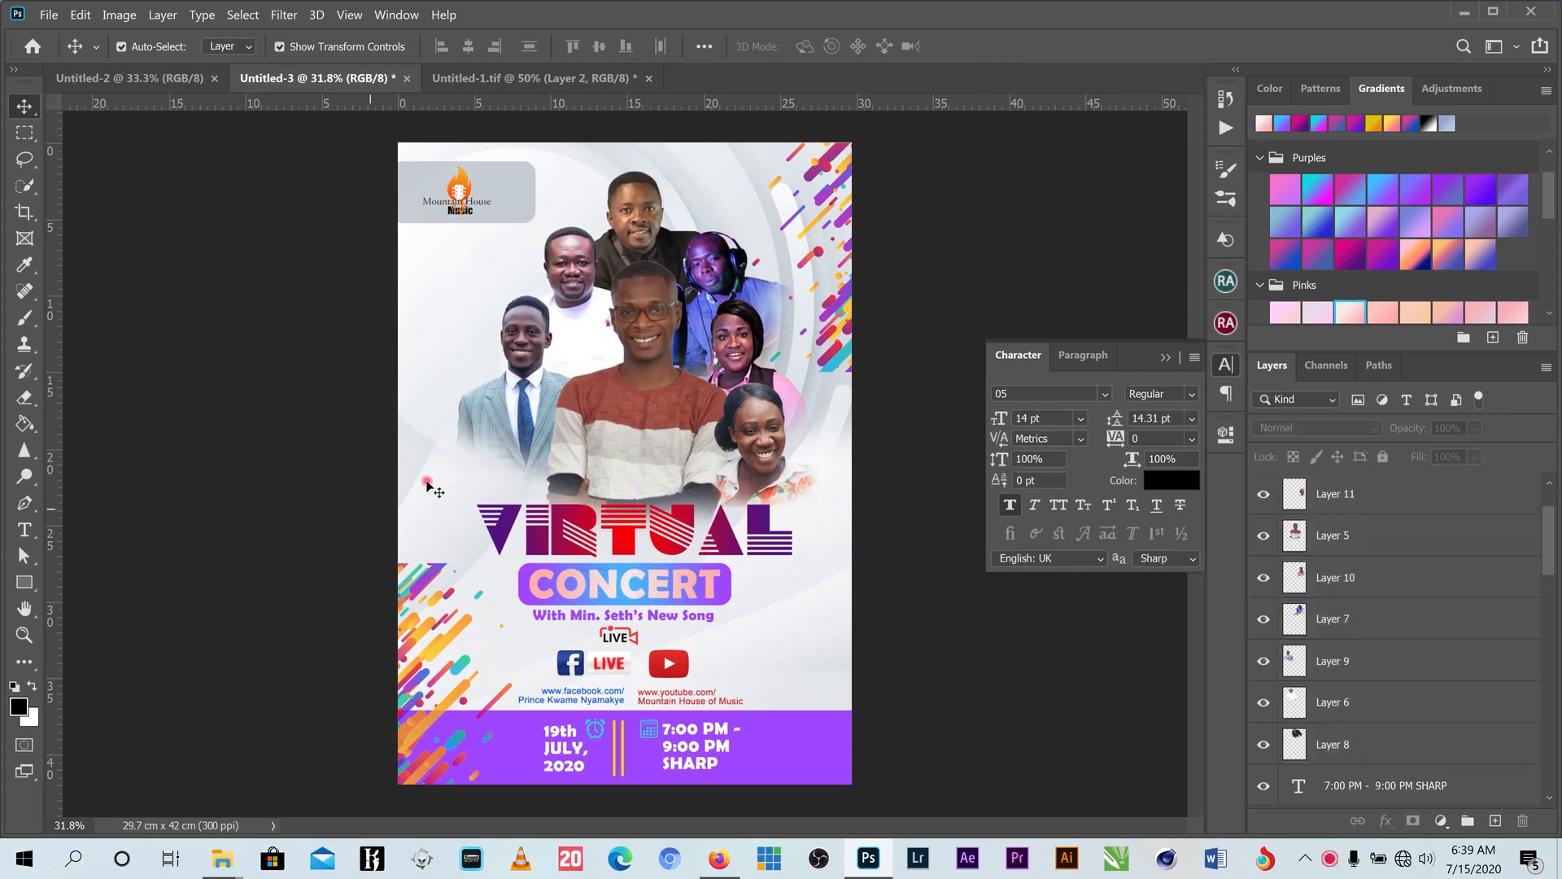
- Add a 'Host' text caption on the central performer's shirt
scroll(572, 619, up, 4)
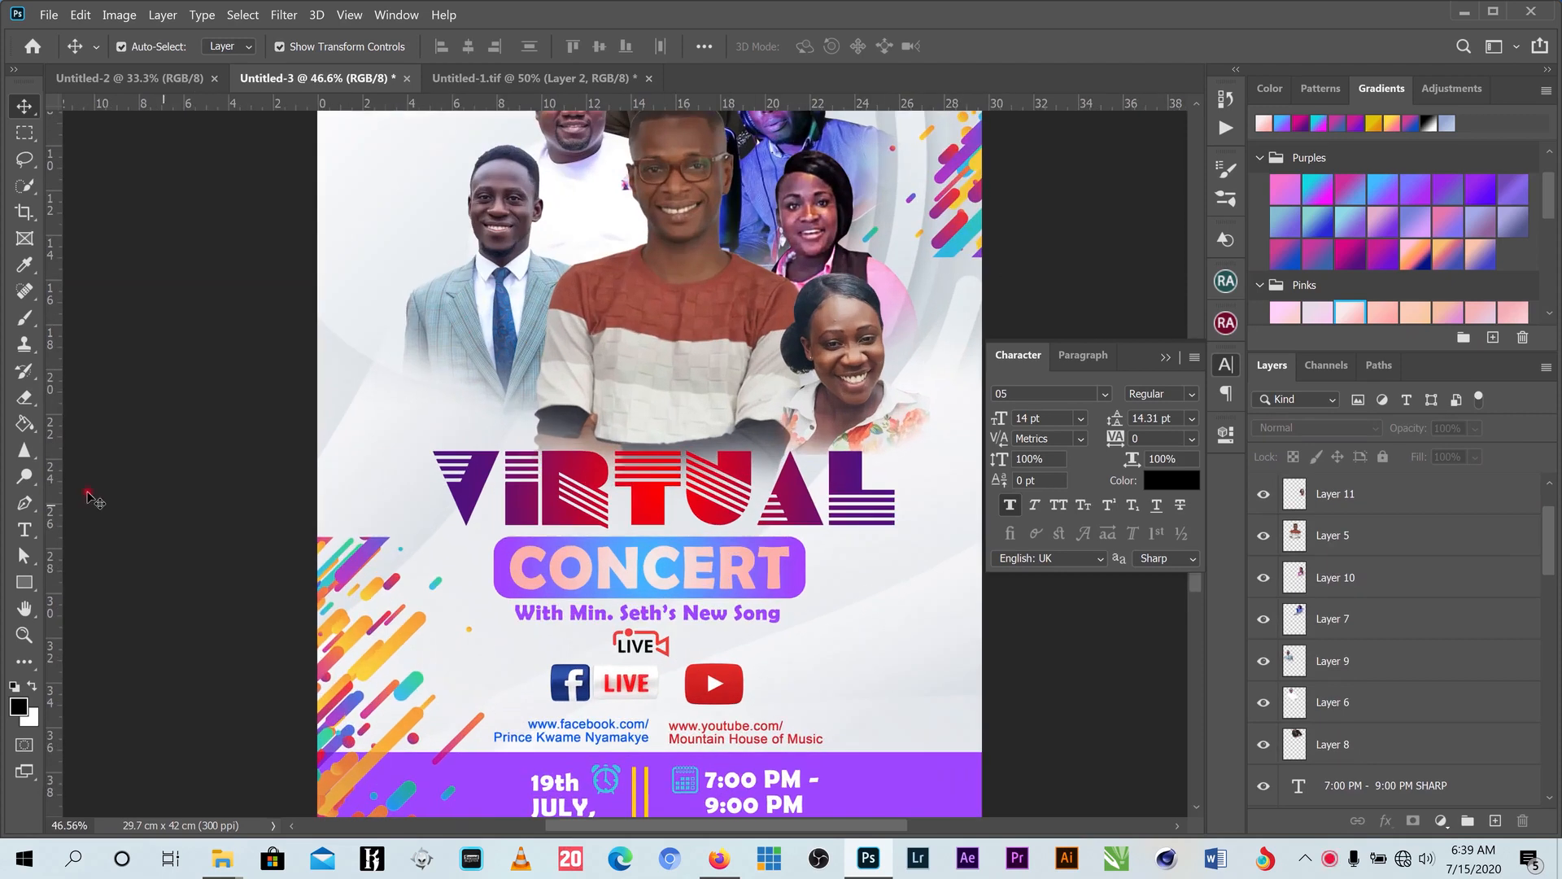
click(28, 529)
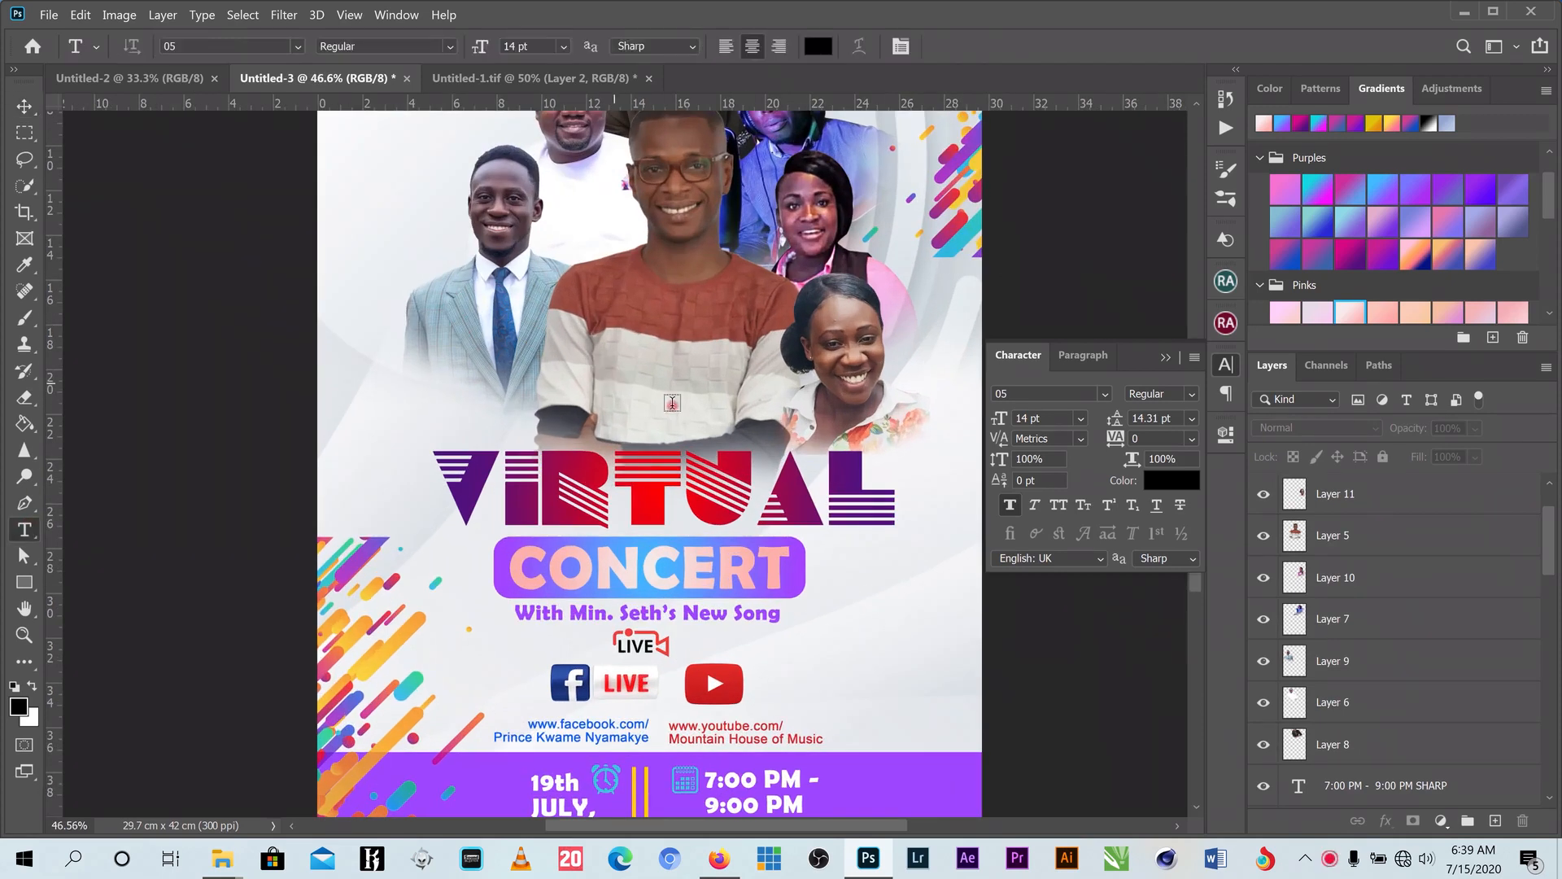
click(673, 404)
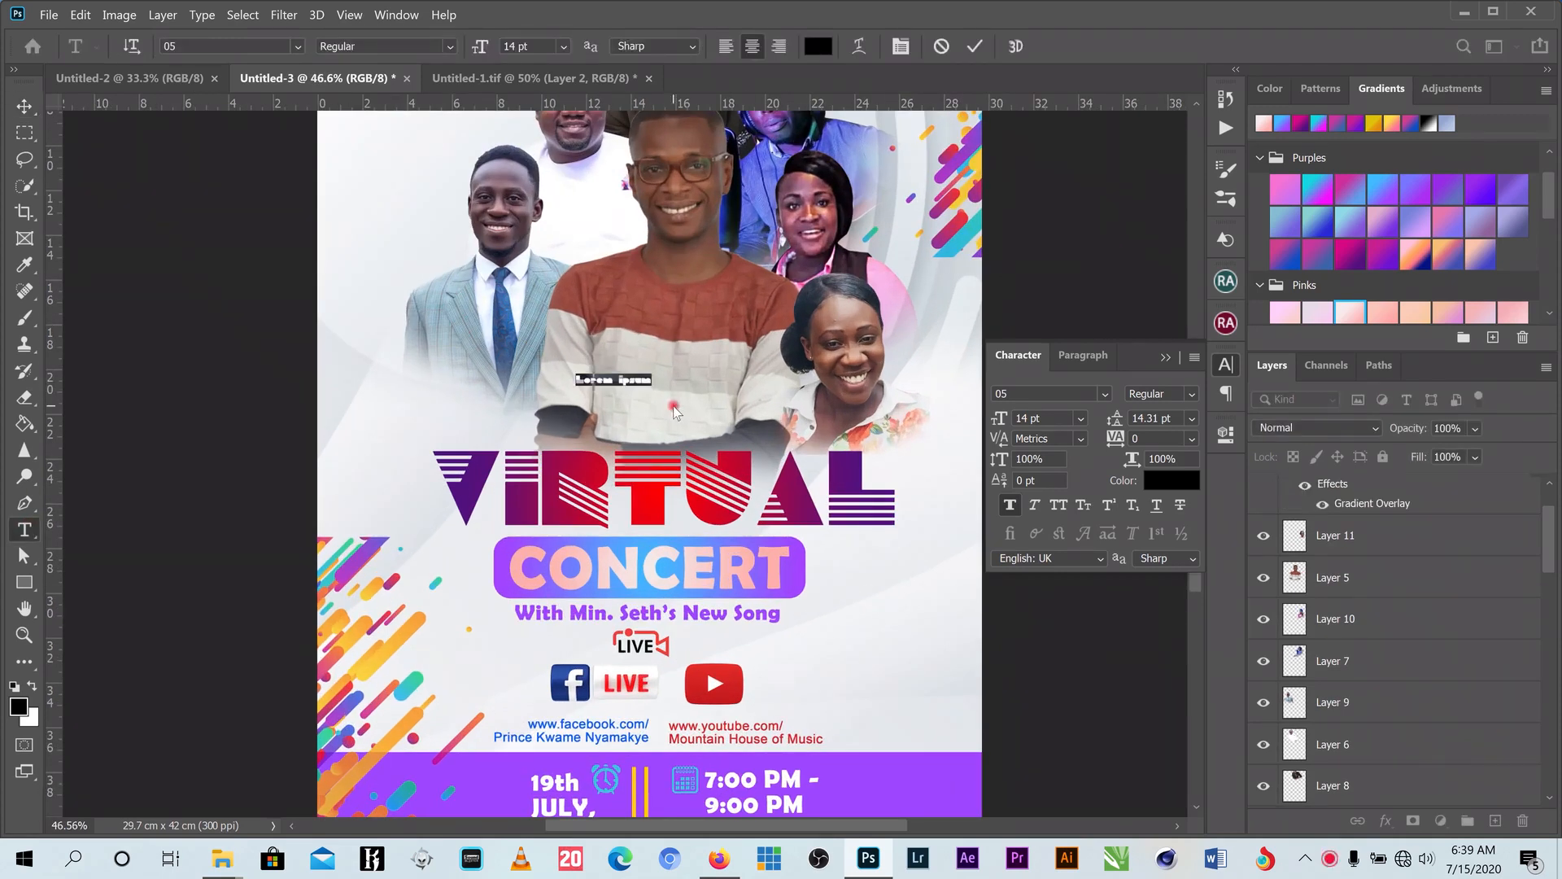
text(Host)
click(974, 47)
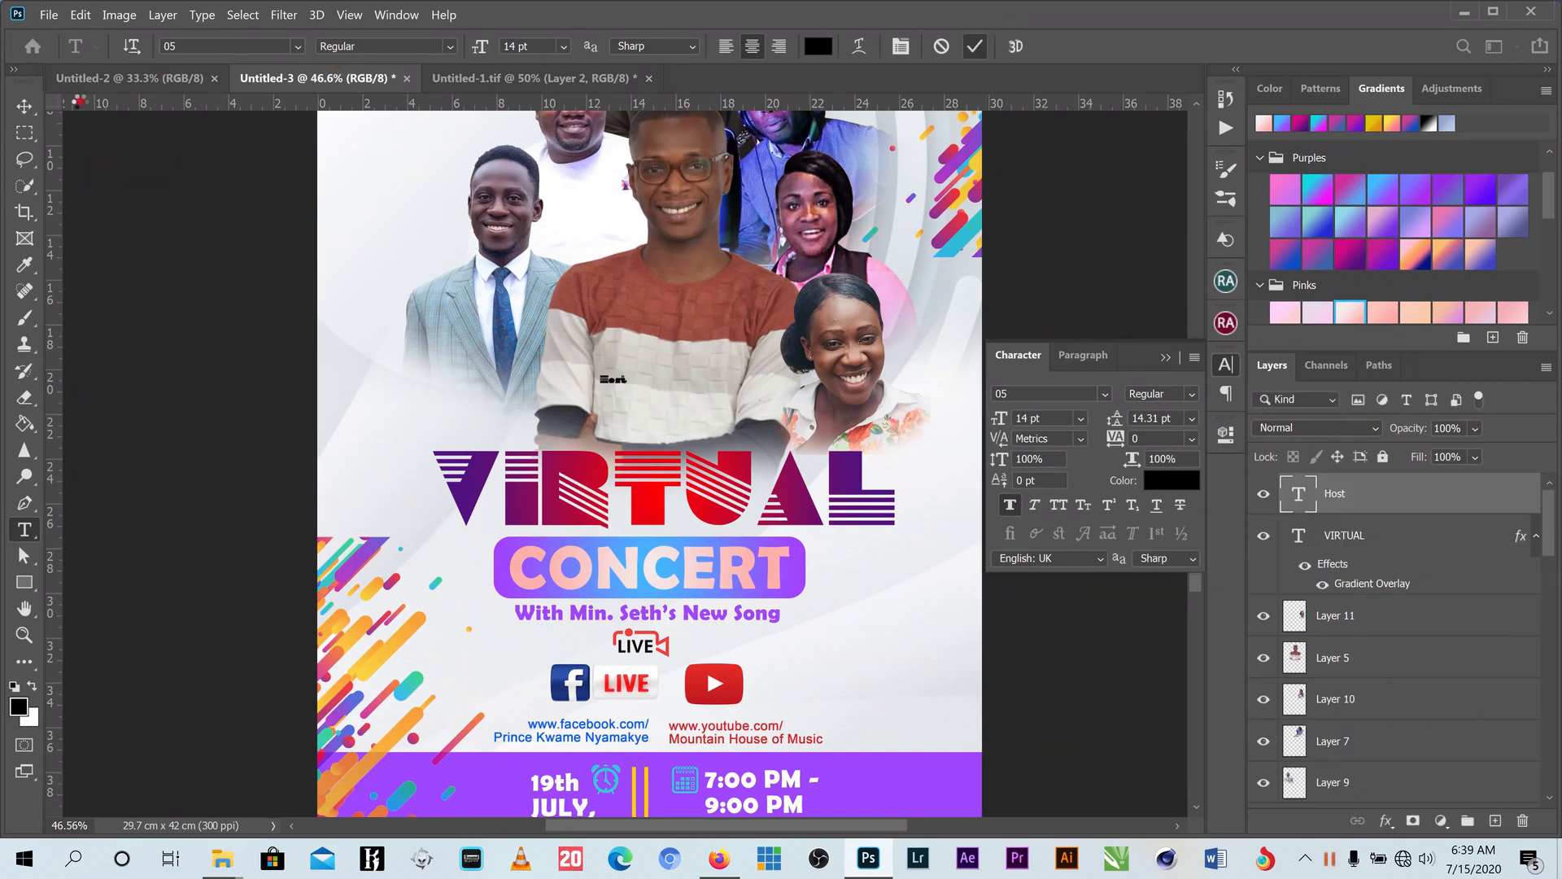
- Enlarge Host about 3.5 times, set it in the script font at 52, and place it on the shirt
click(25, 106)
drag(632, 373, 694, 346)
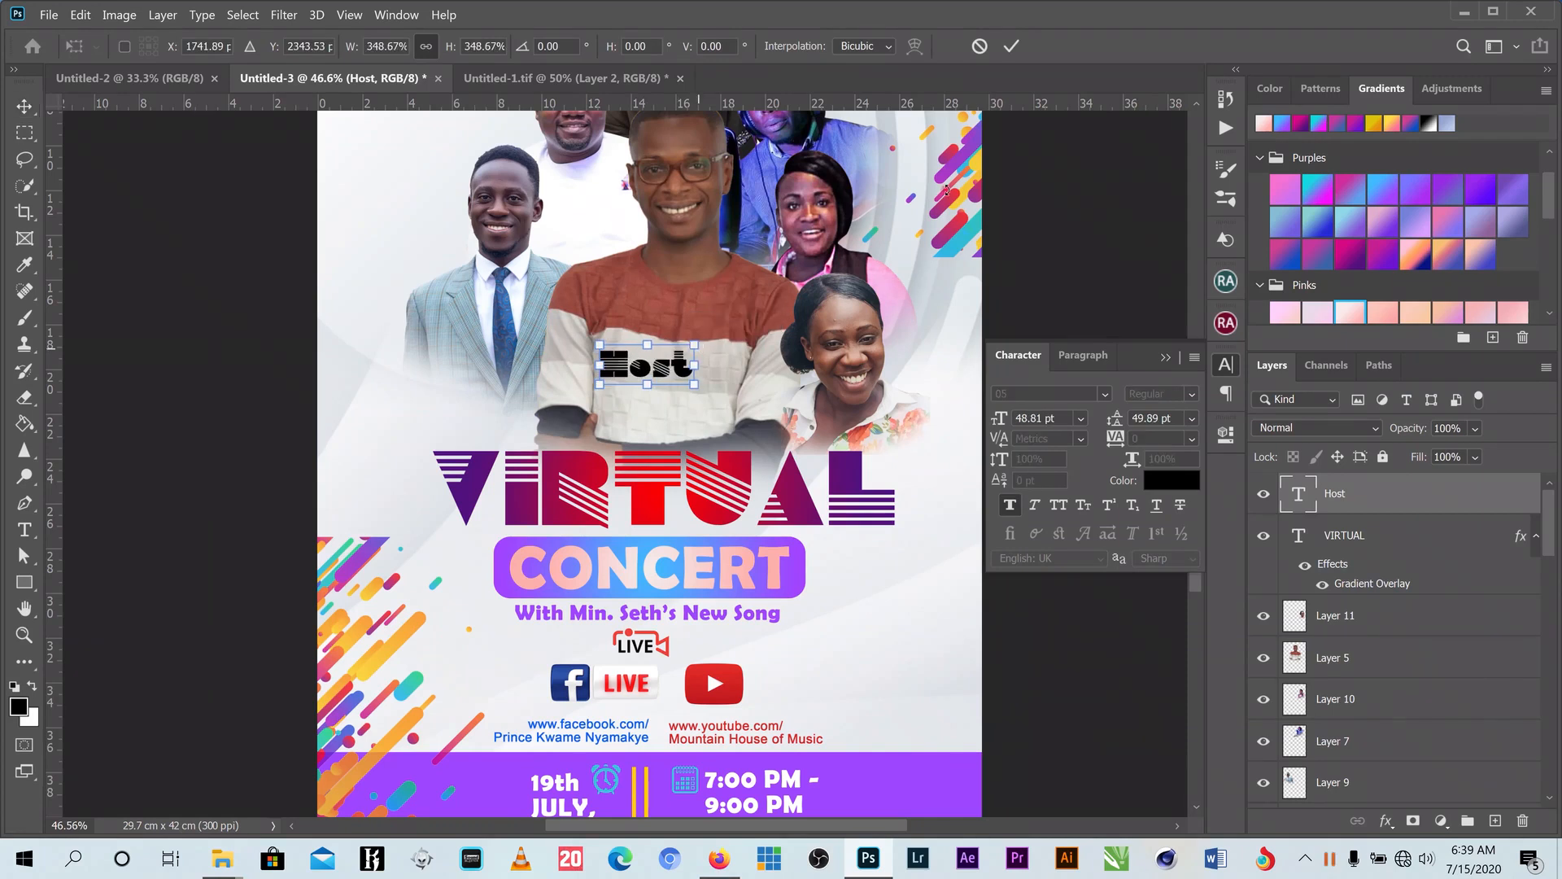
click(1012, 46)
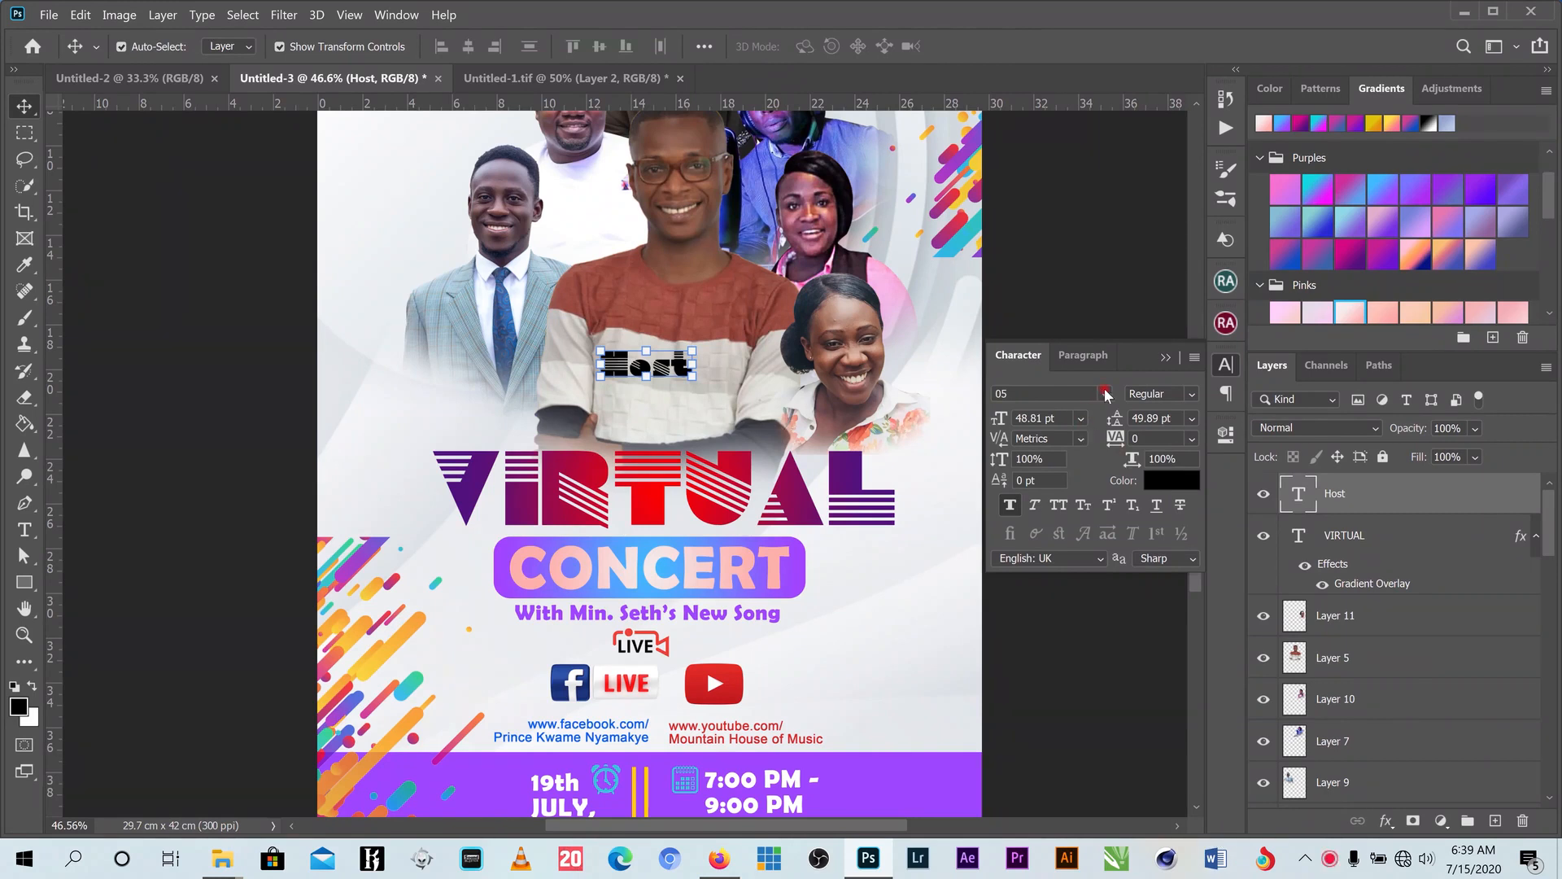
click(1105, 394)
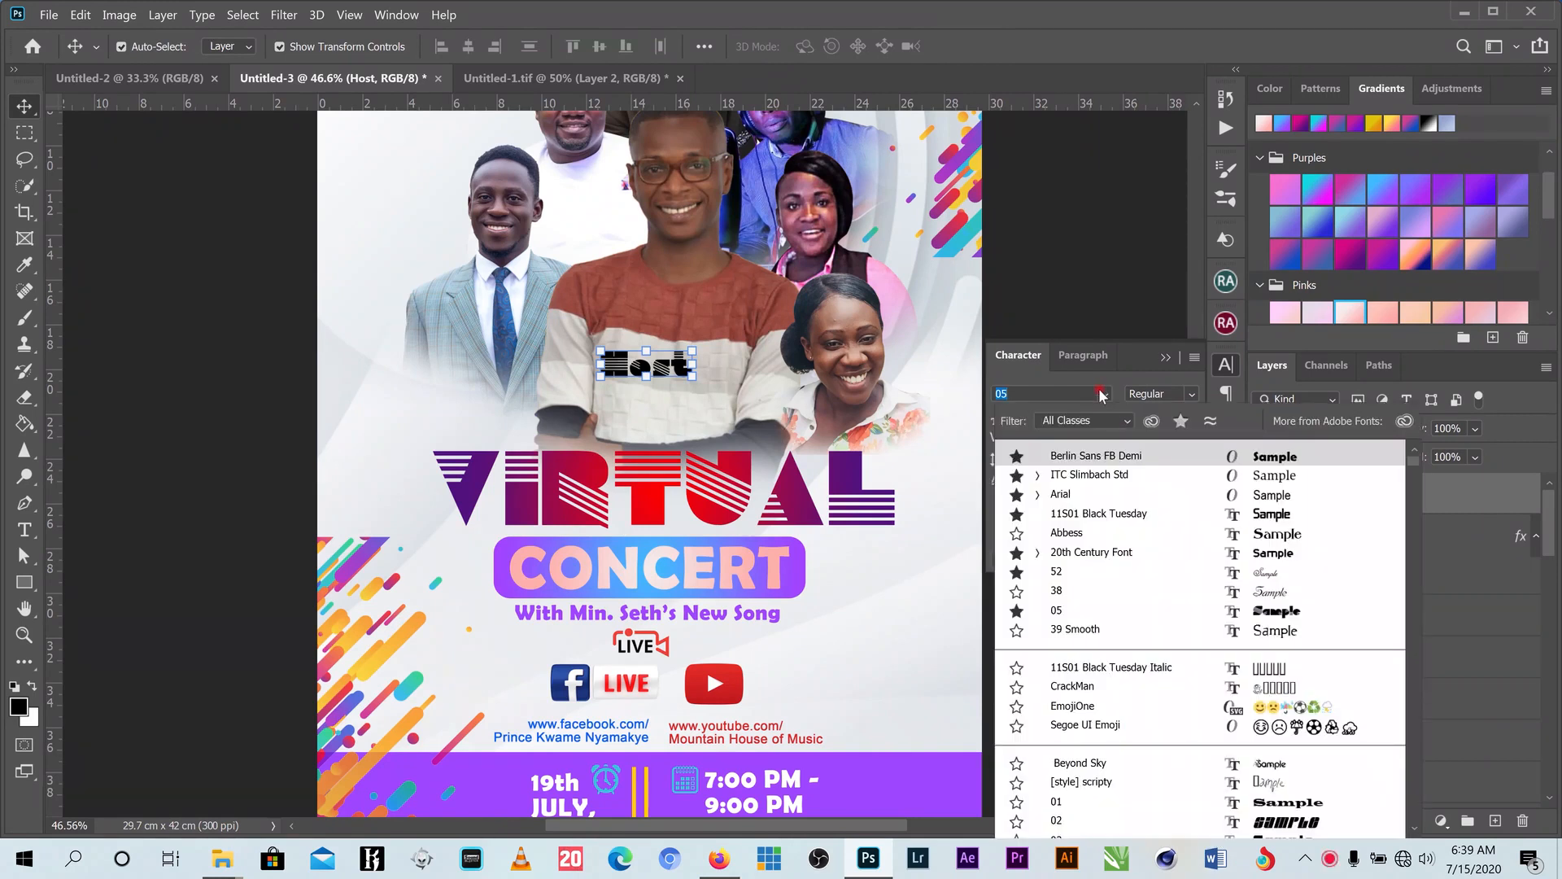
click(1090, 571)
drag(661, 375, 647, 405)
drag(697, 348, 697, 347)
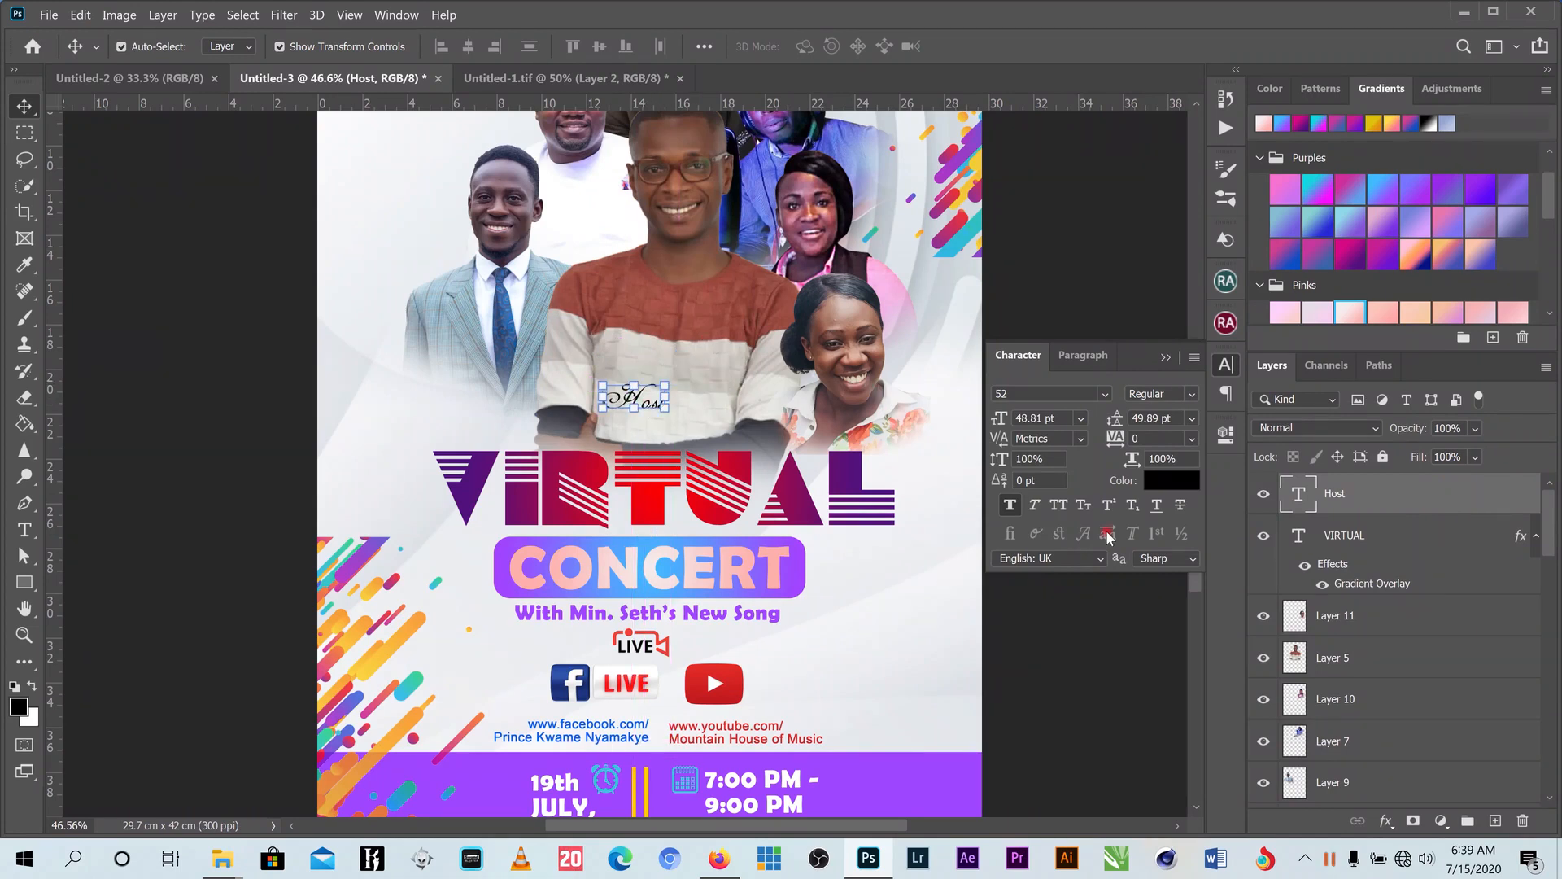
- Color the Host caption a deep purple (6f17ce)
click(1164, 486)
click(799, 568)
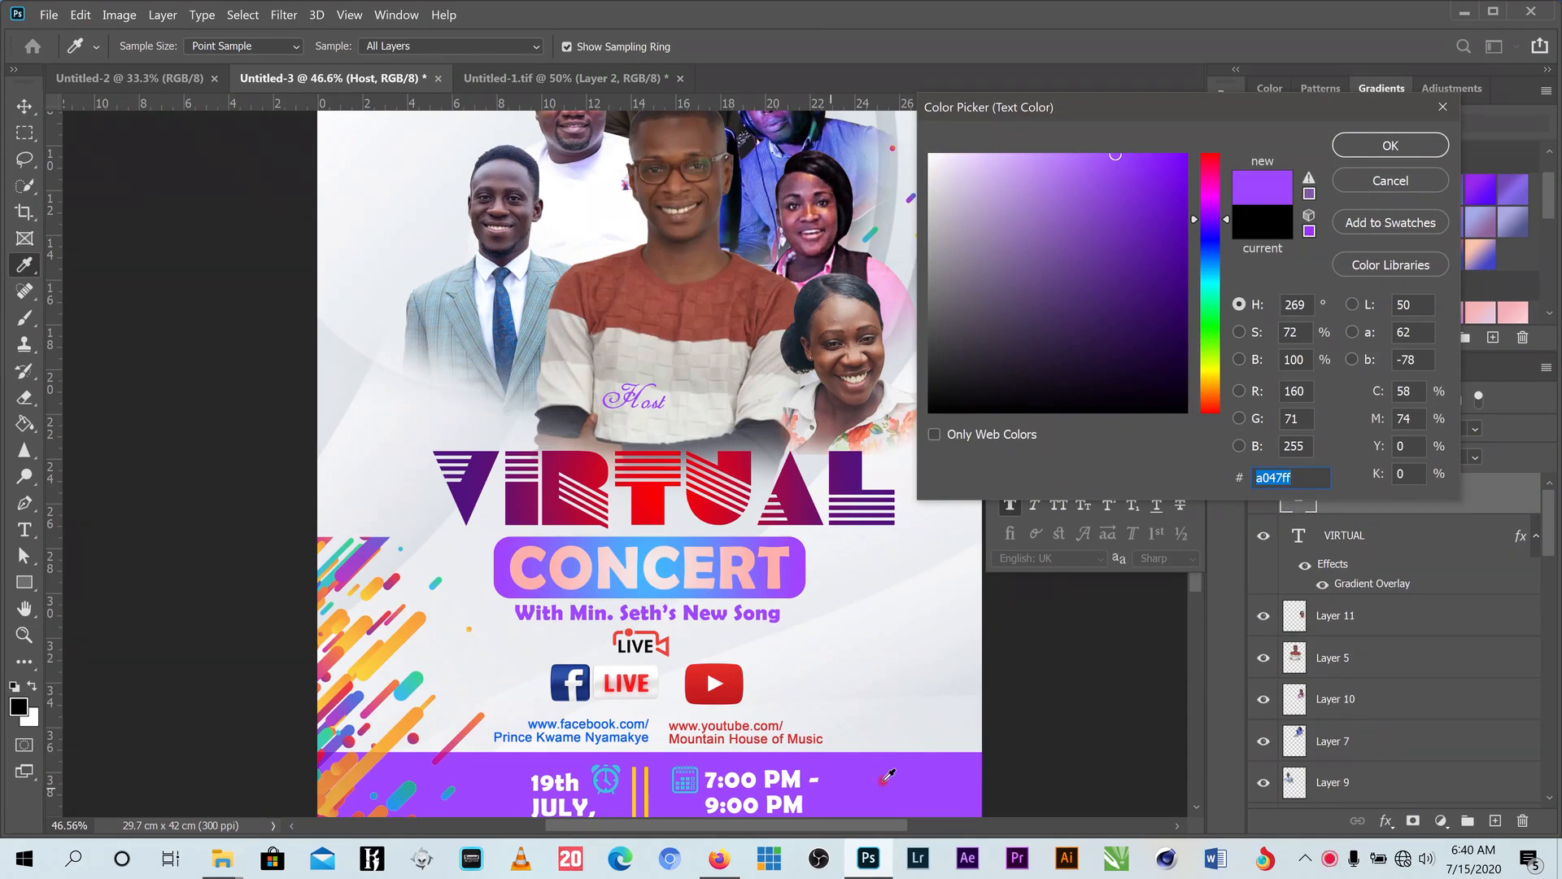
click(1168, 218)
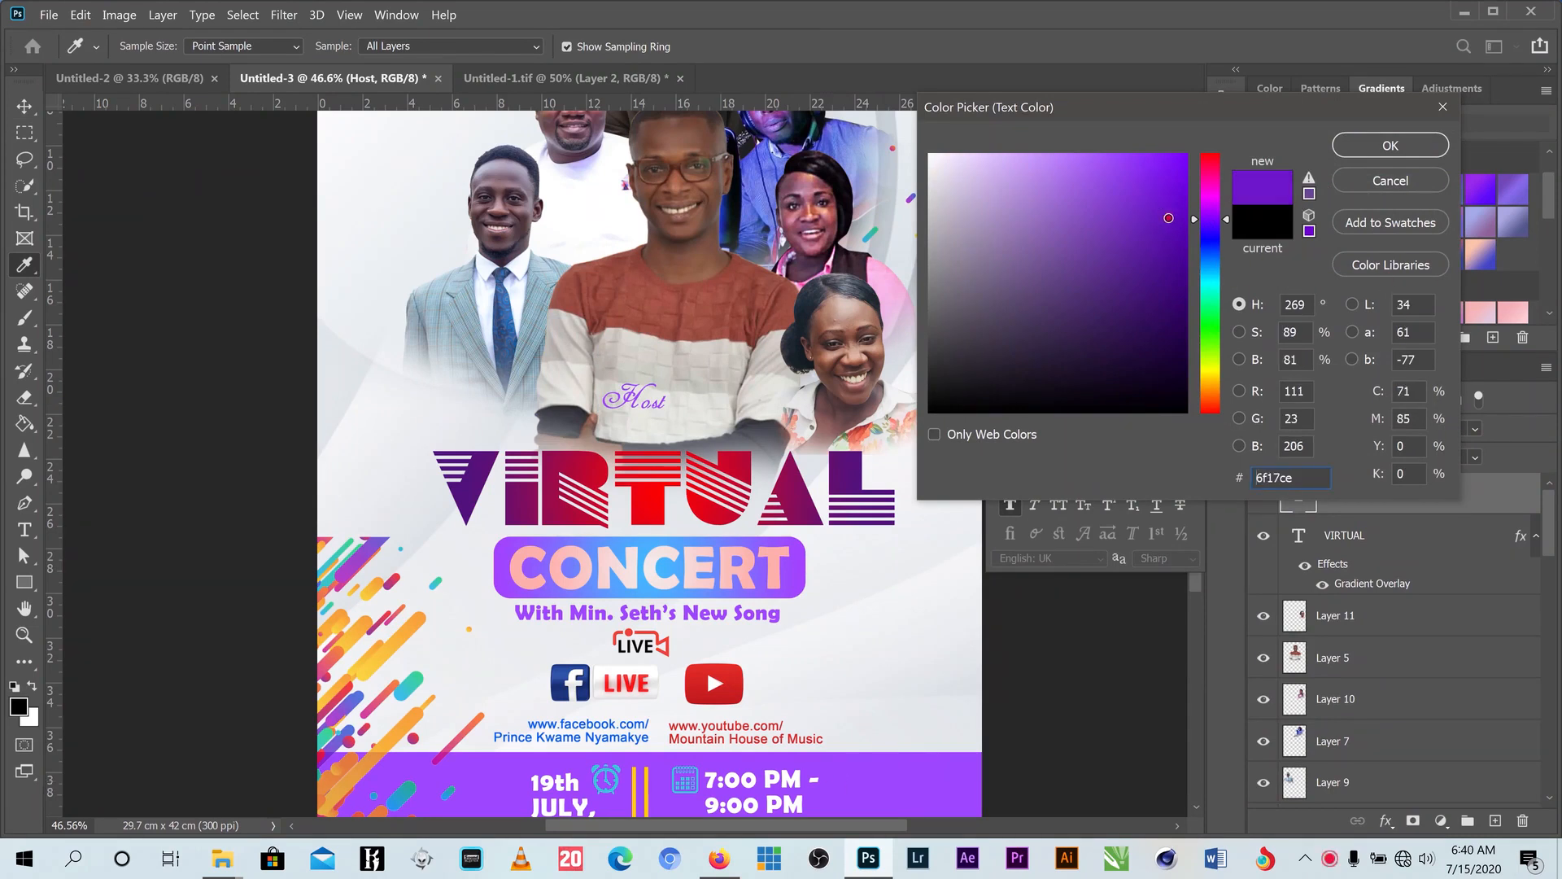
key(Return)
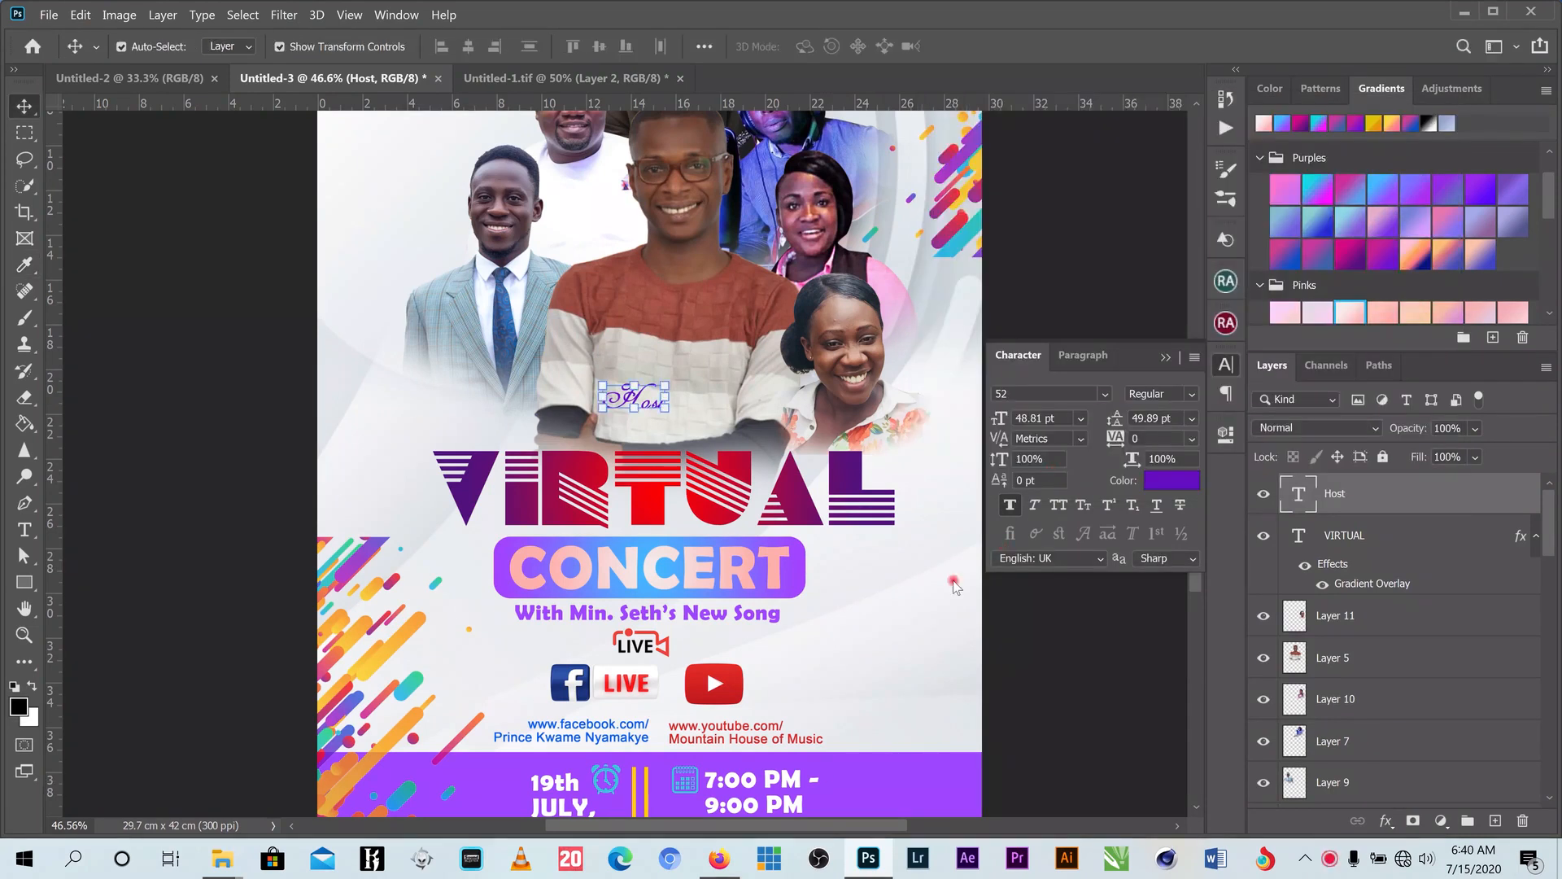
click(633, 407)
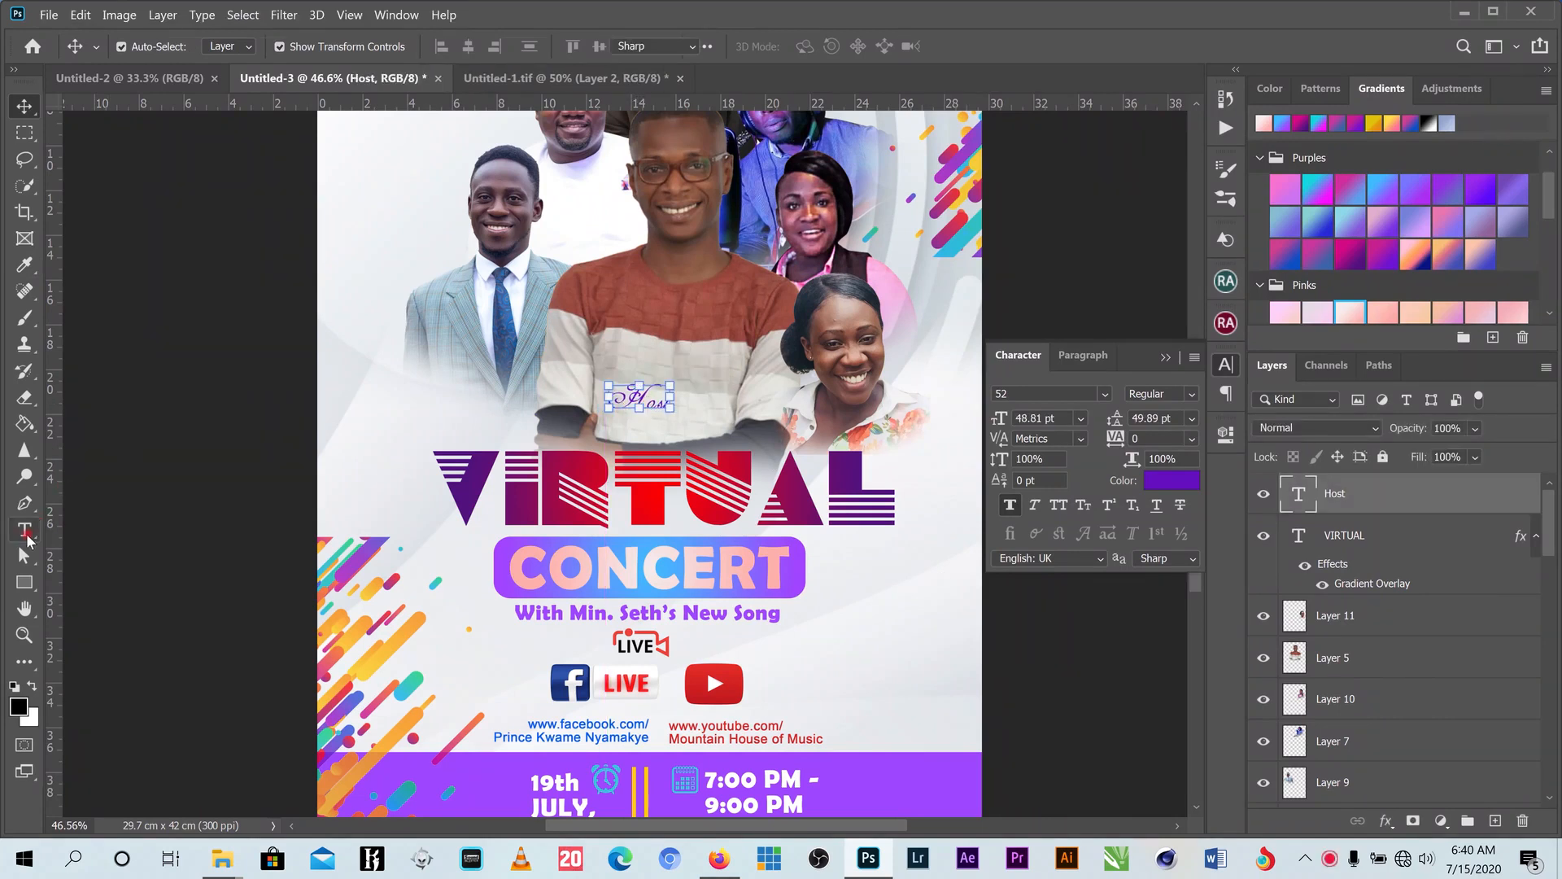
click(25, 529)
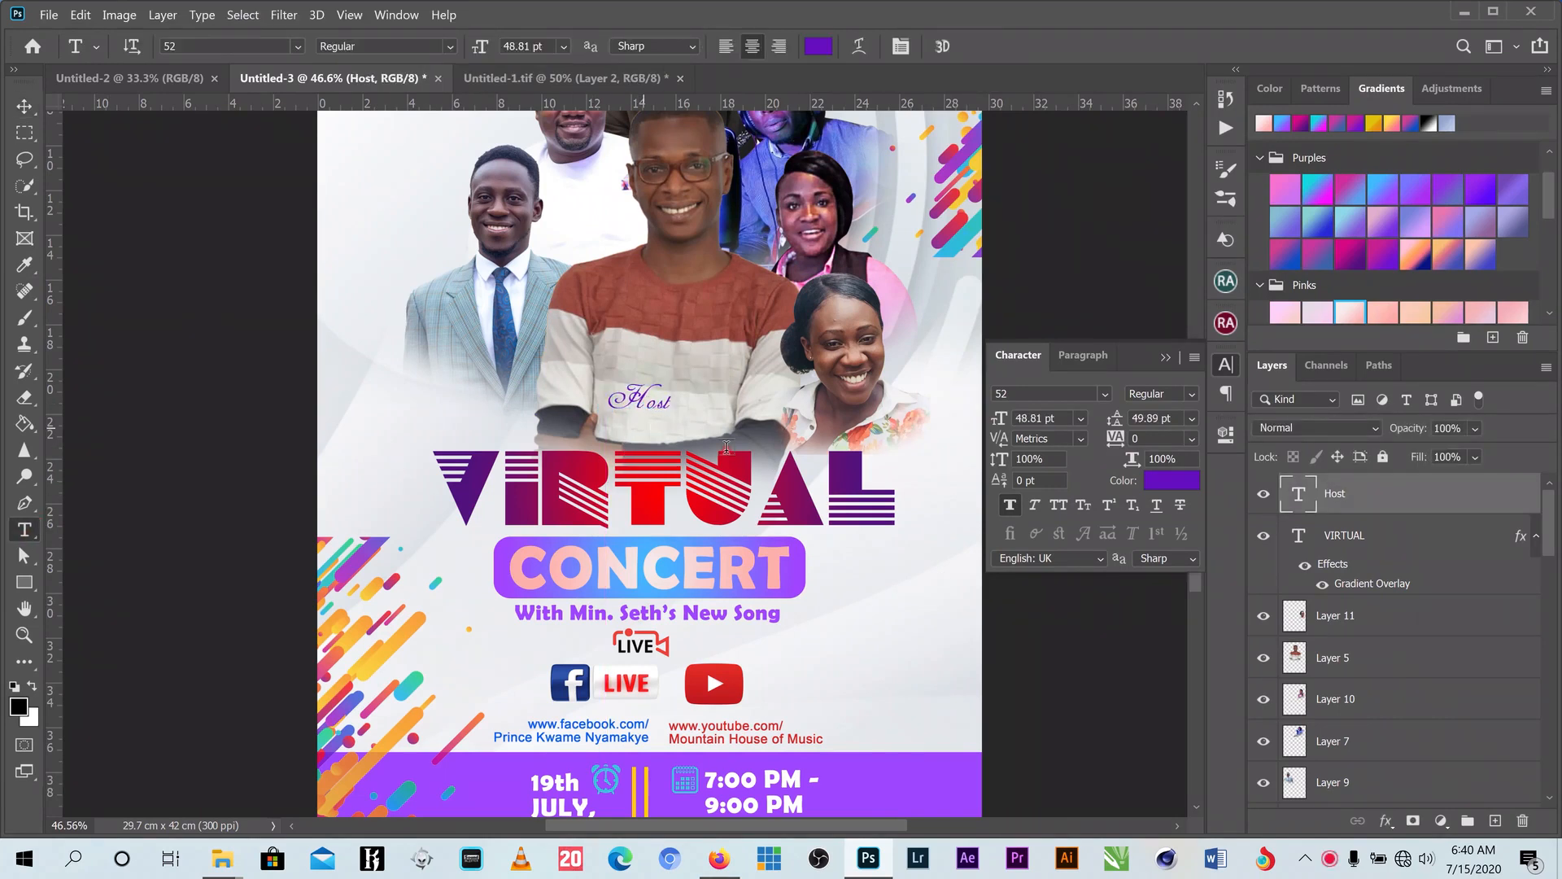
- Add the host's name caption below Host in 20th Century Font and enlarge it
click(643, 426)
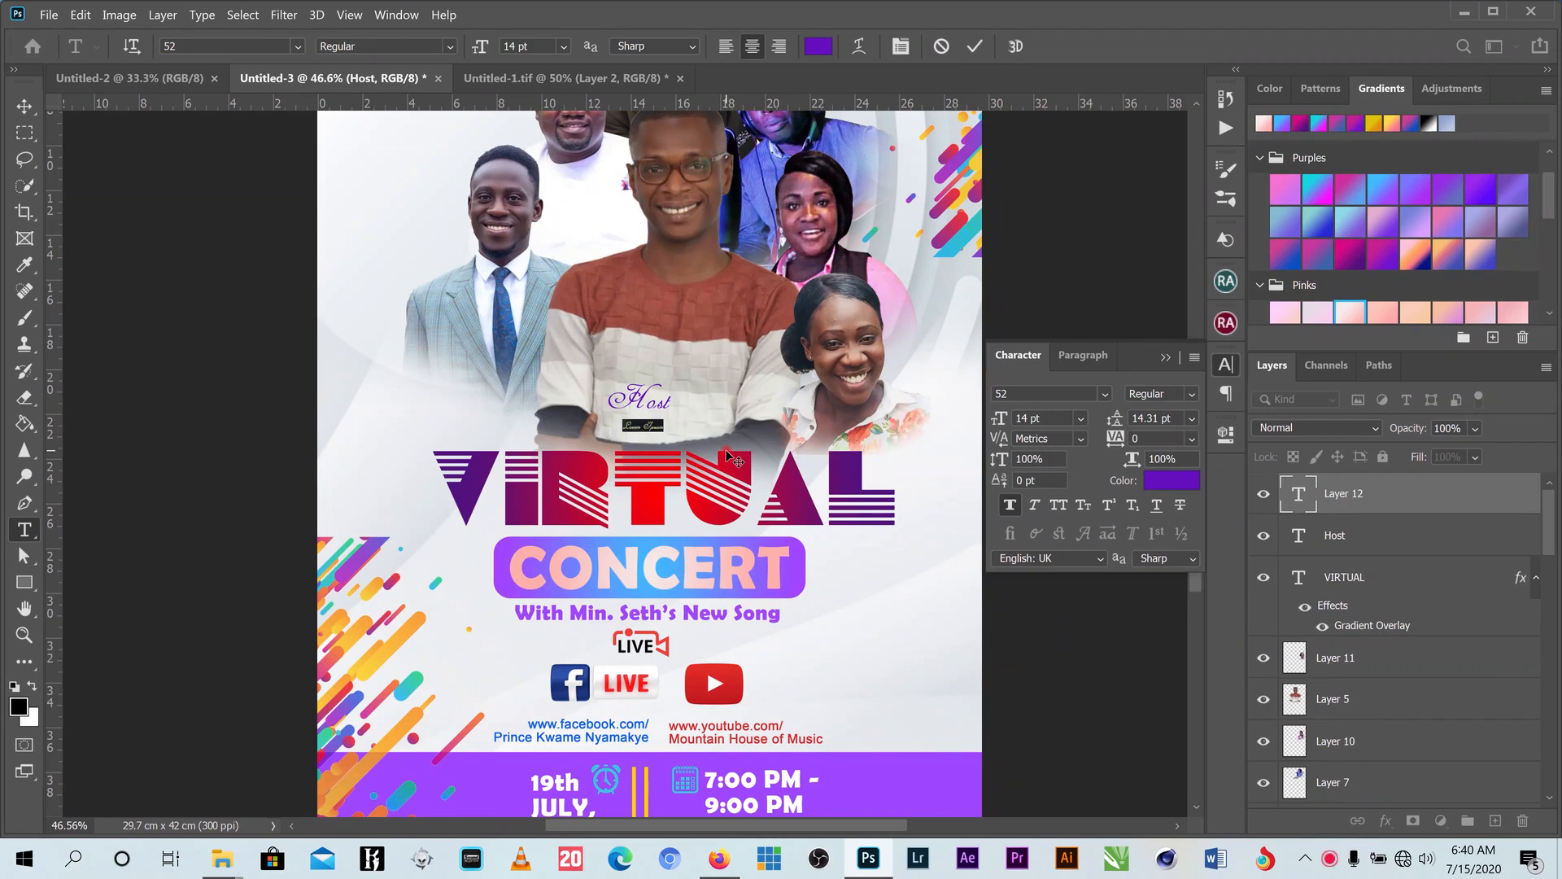
text(Min. Seth)
click(977, 47)
key(v)
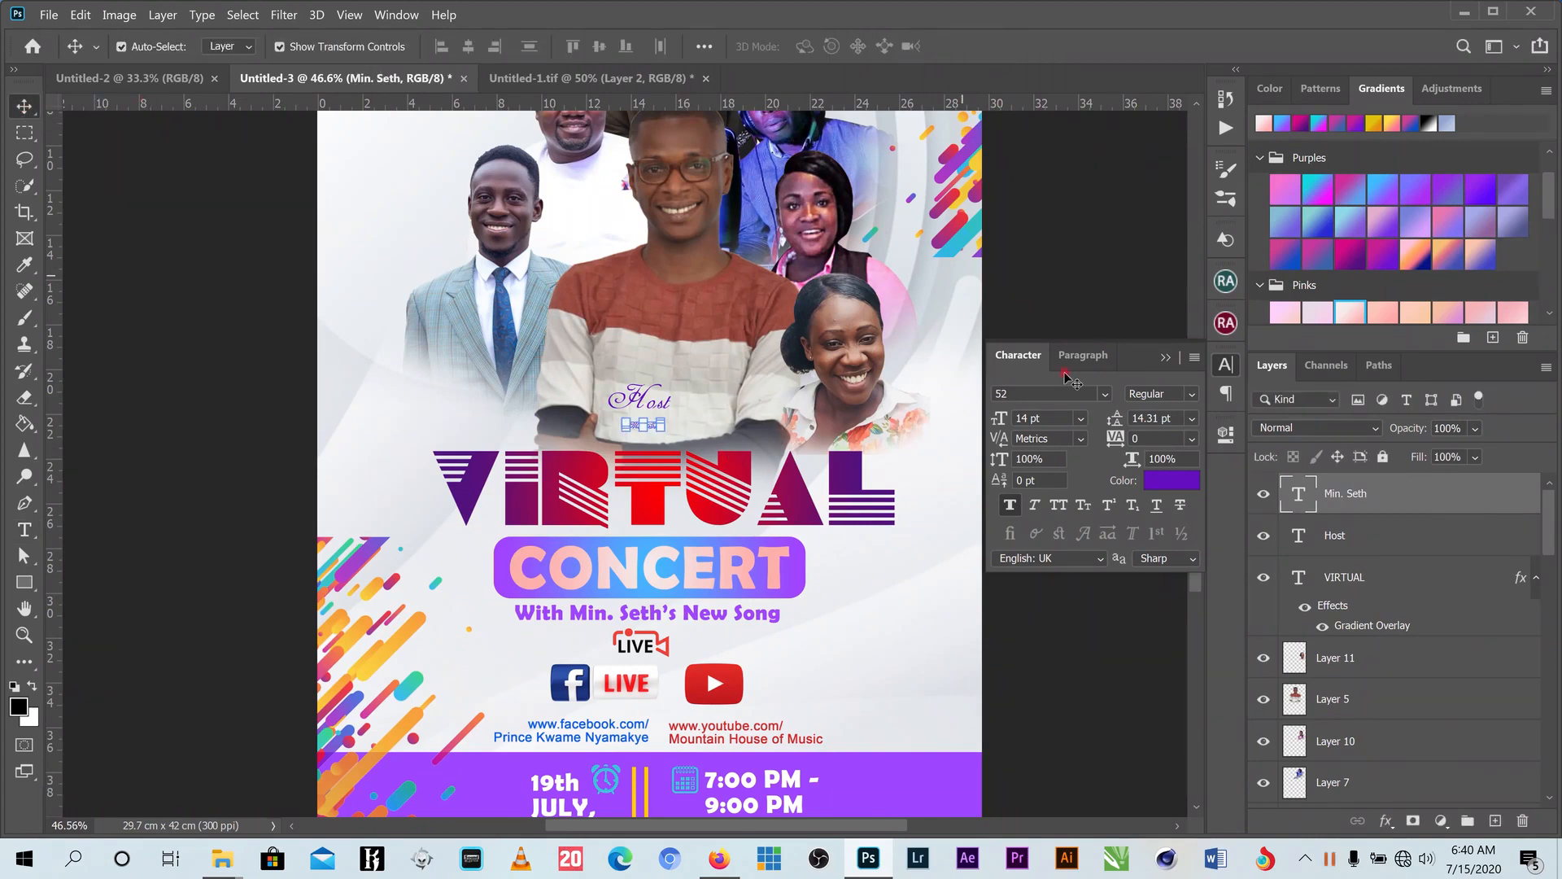
click(1100, 393)
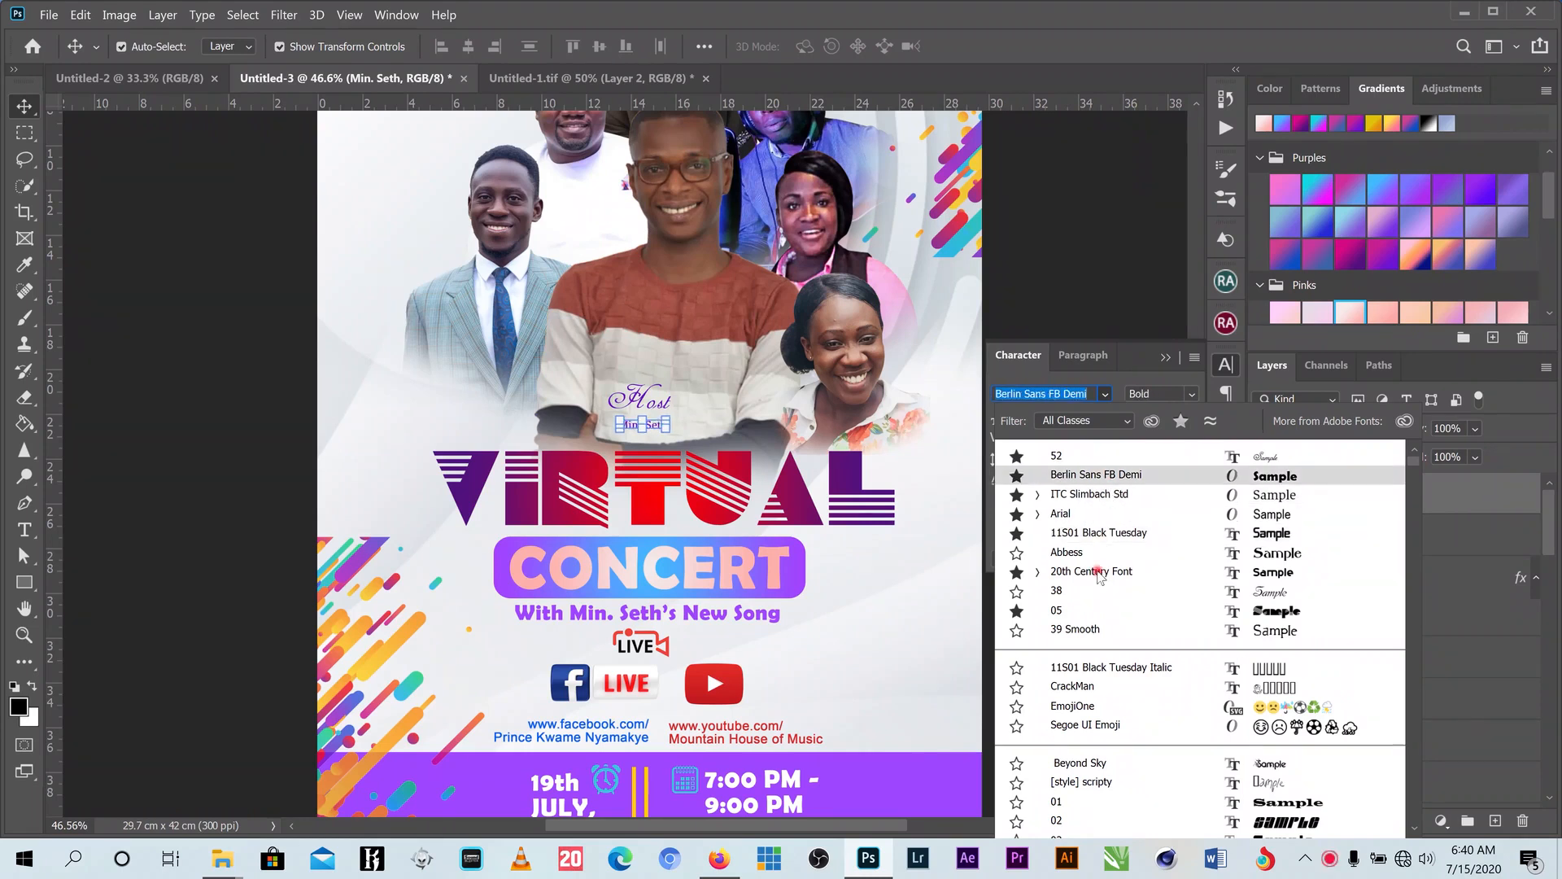
click(1090, 572)
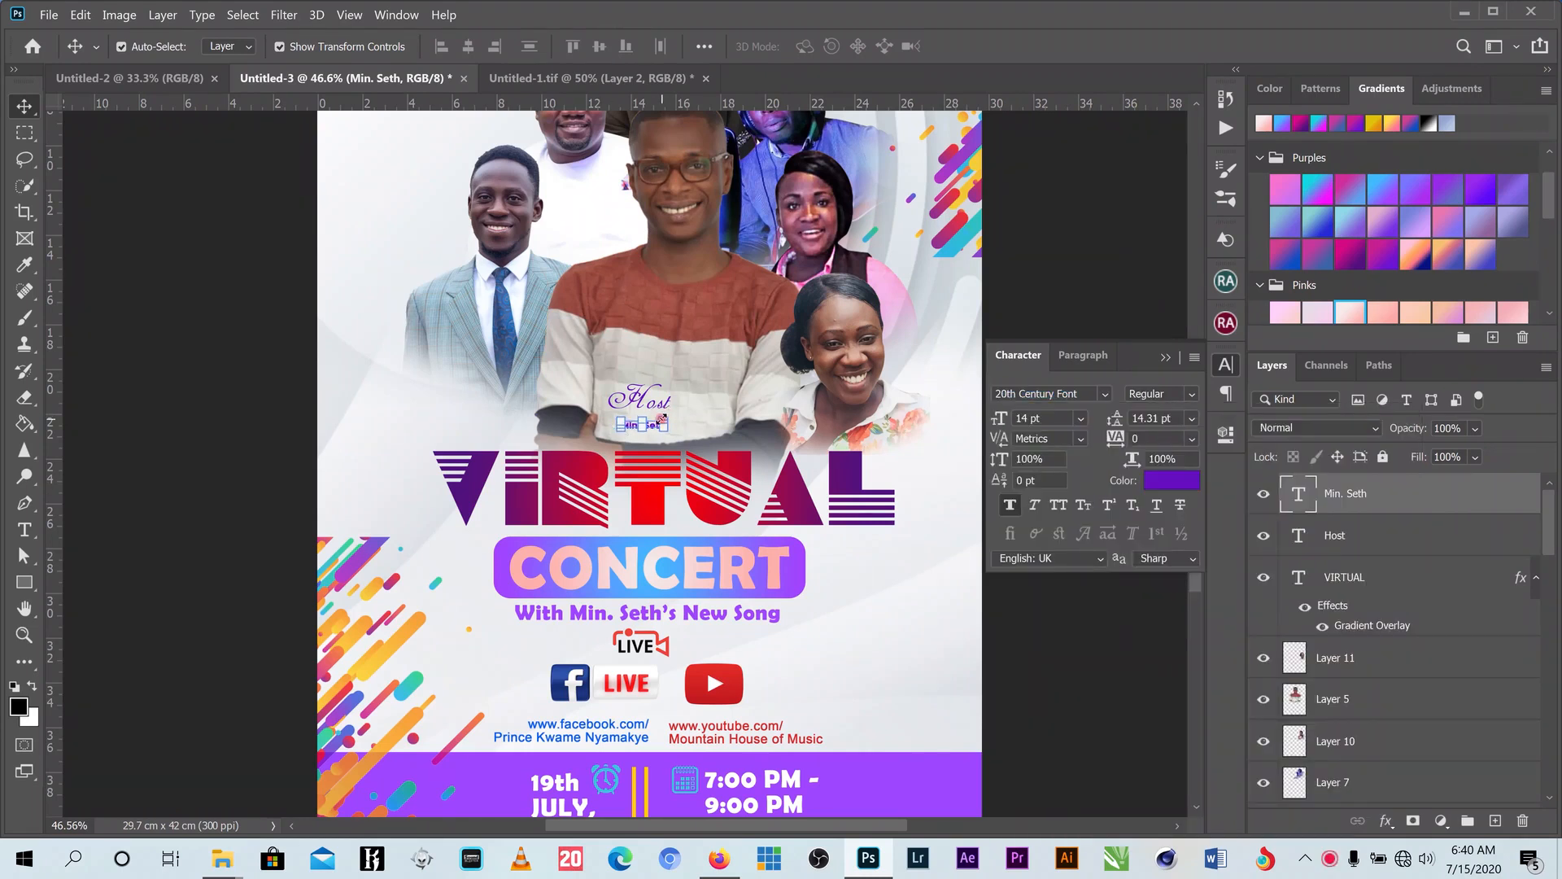
drag(662, 417, 684, 402)
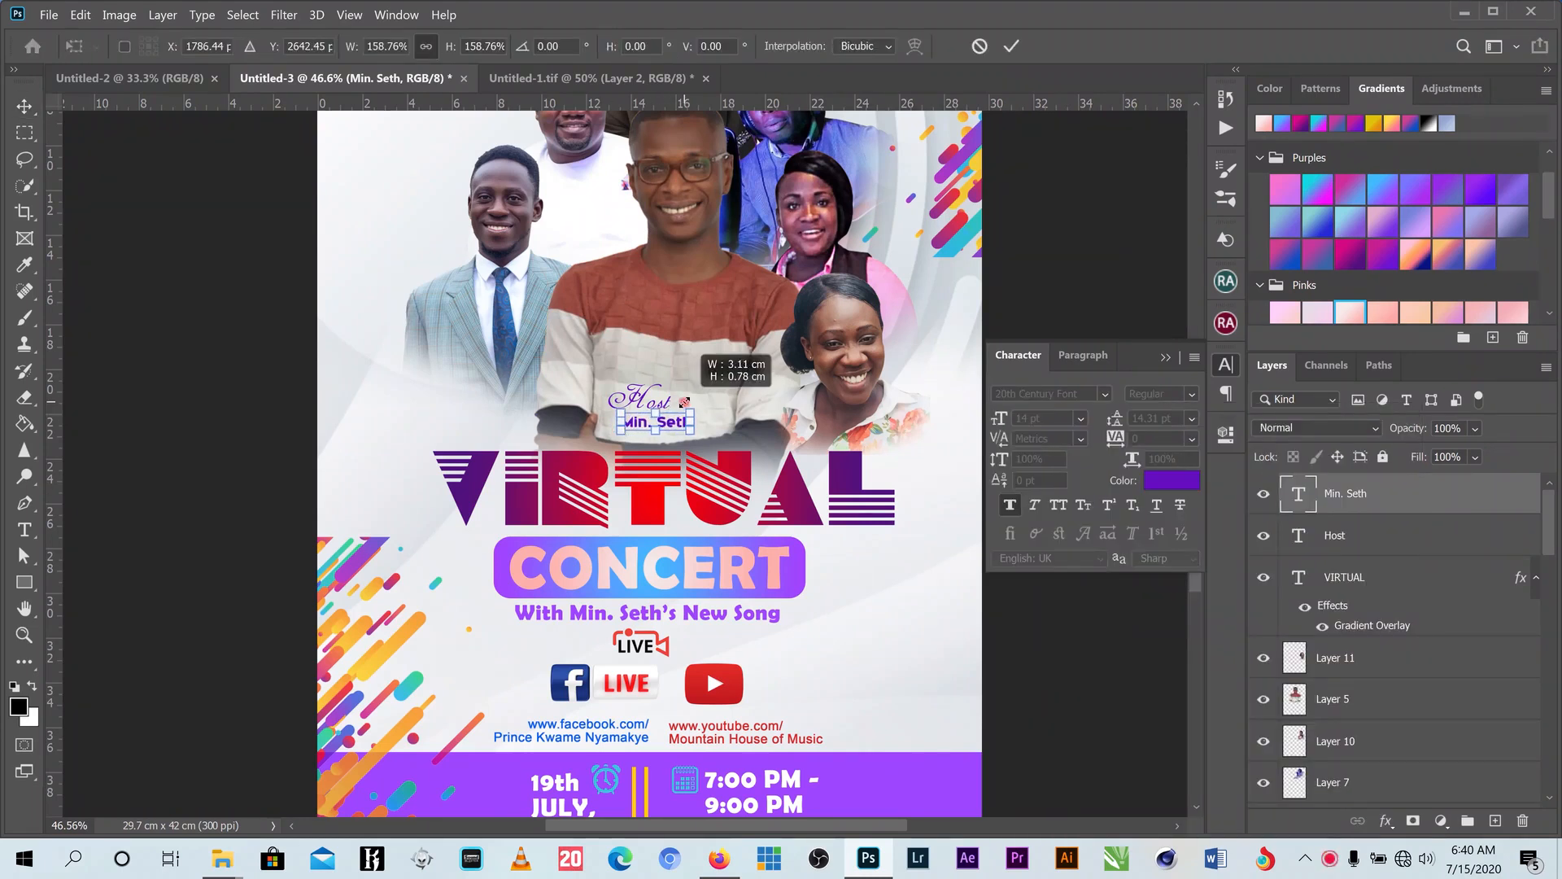
click(1012, 47)
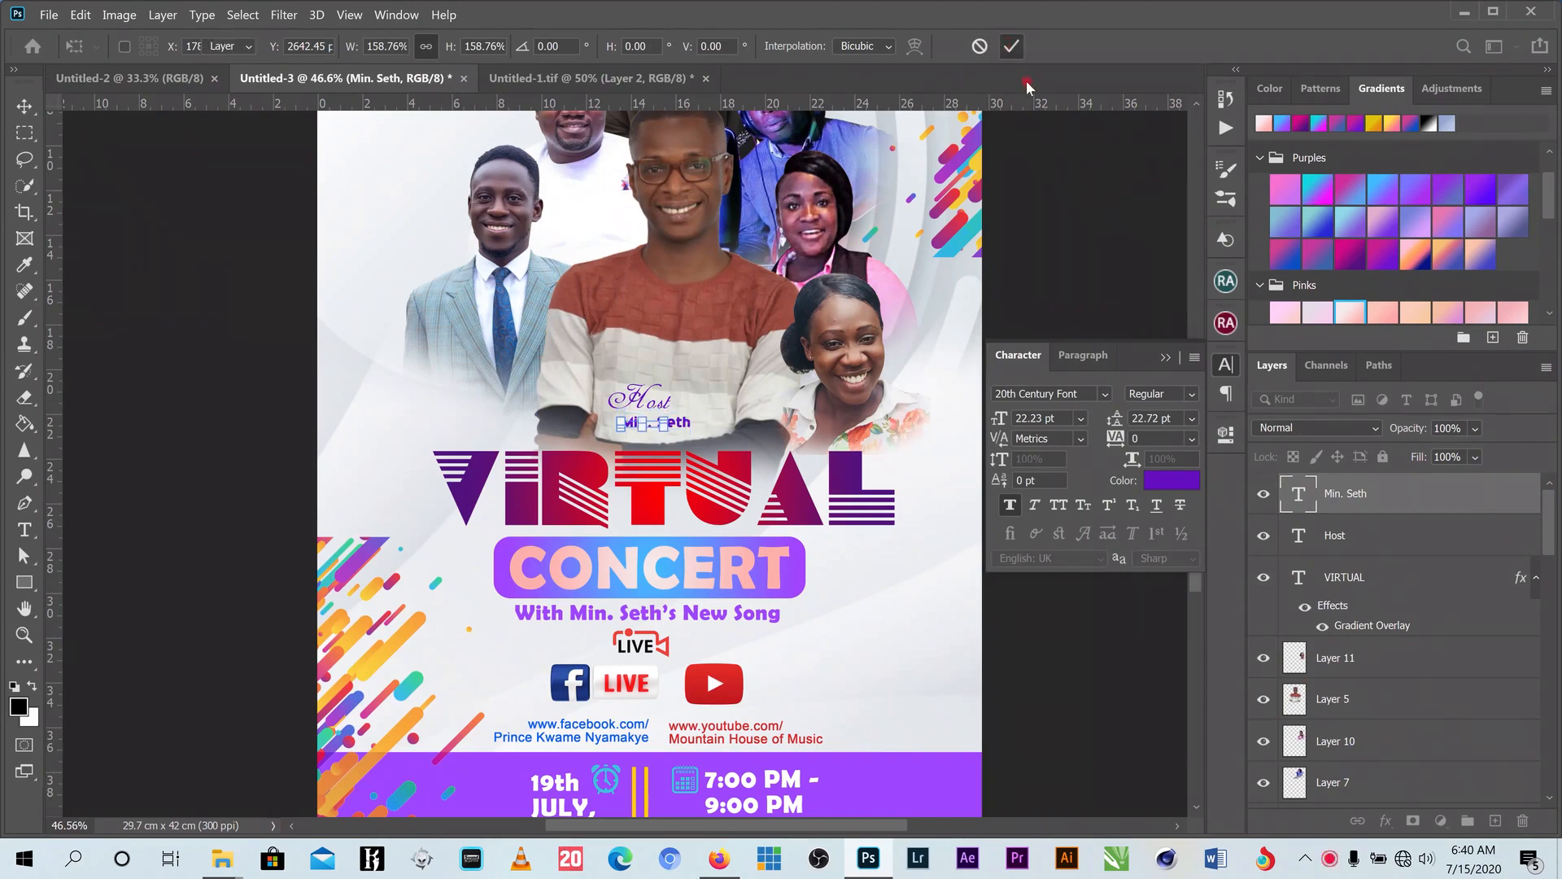
- Make the name caption black and scale it slightly up to about 22.93 pt
click(1182, 481)
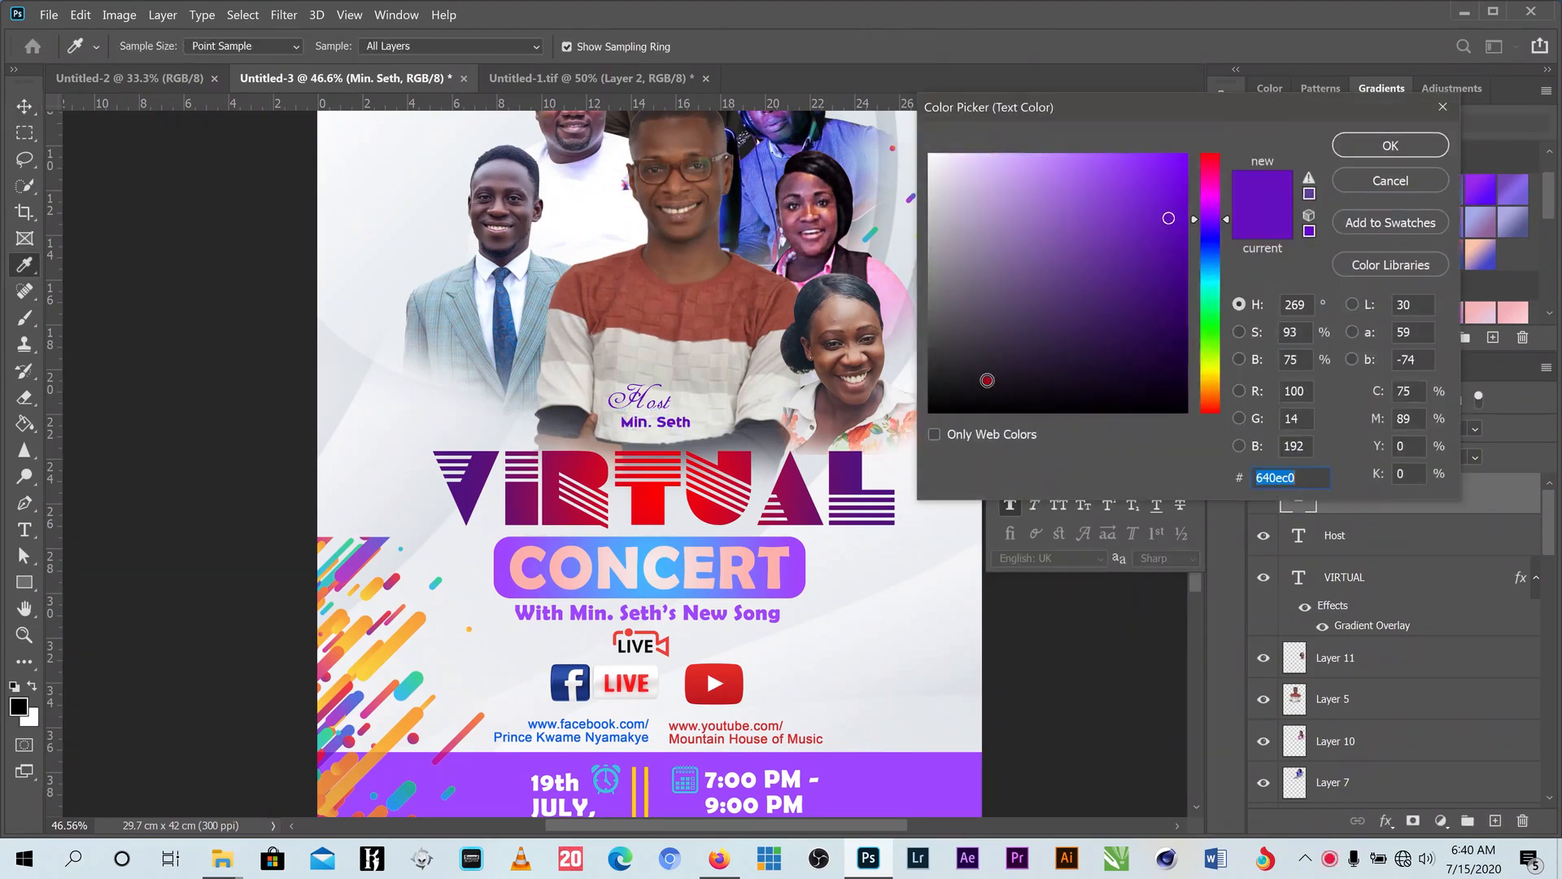
click(970, 411)
click(1389, 144)
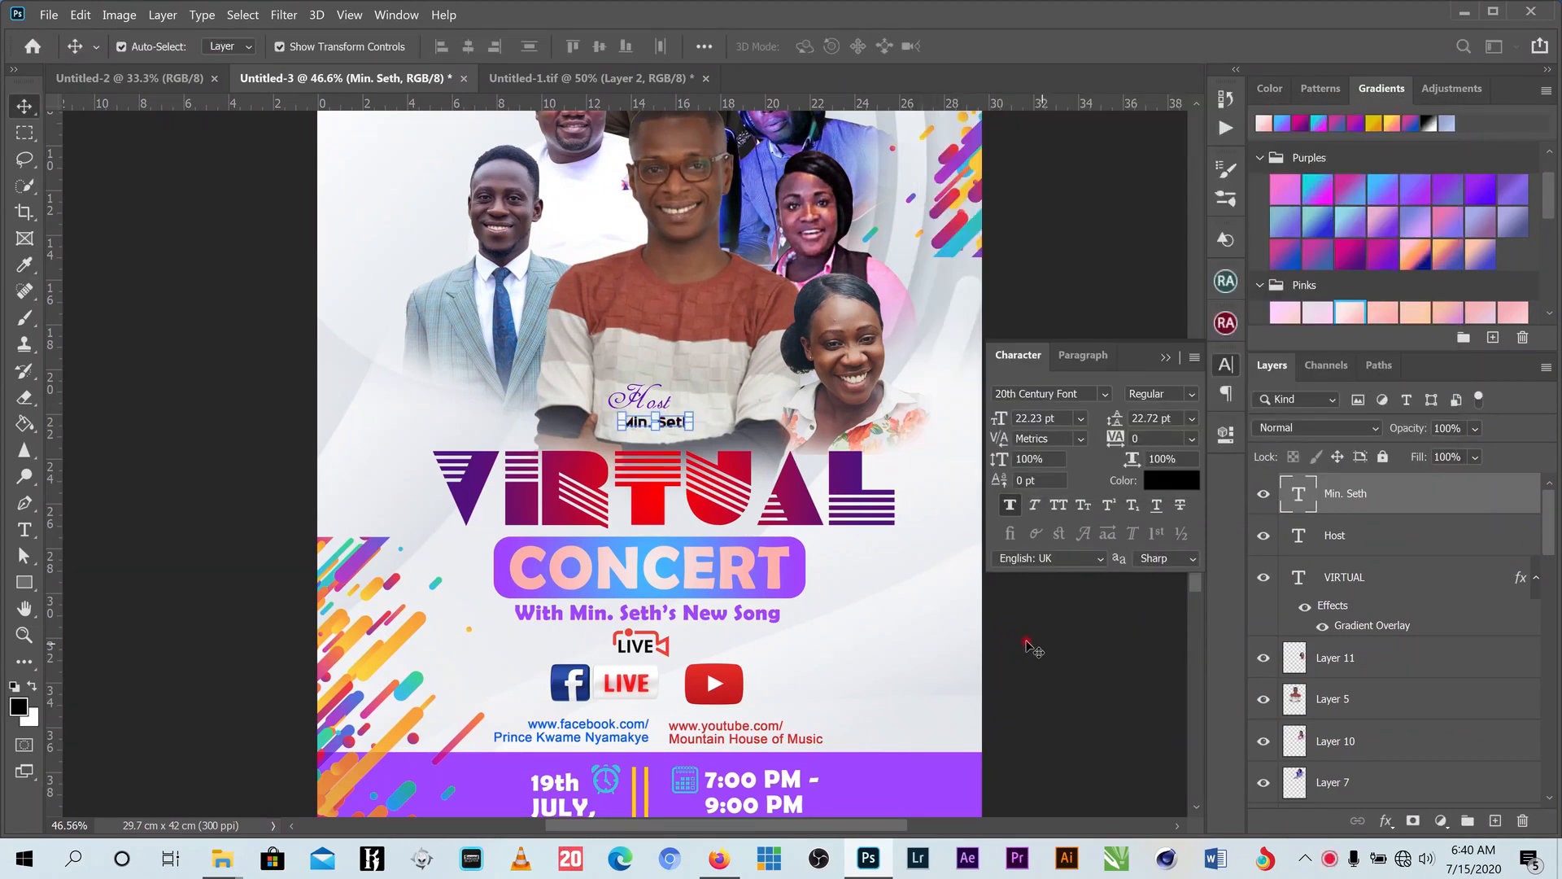
click(668, 428)
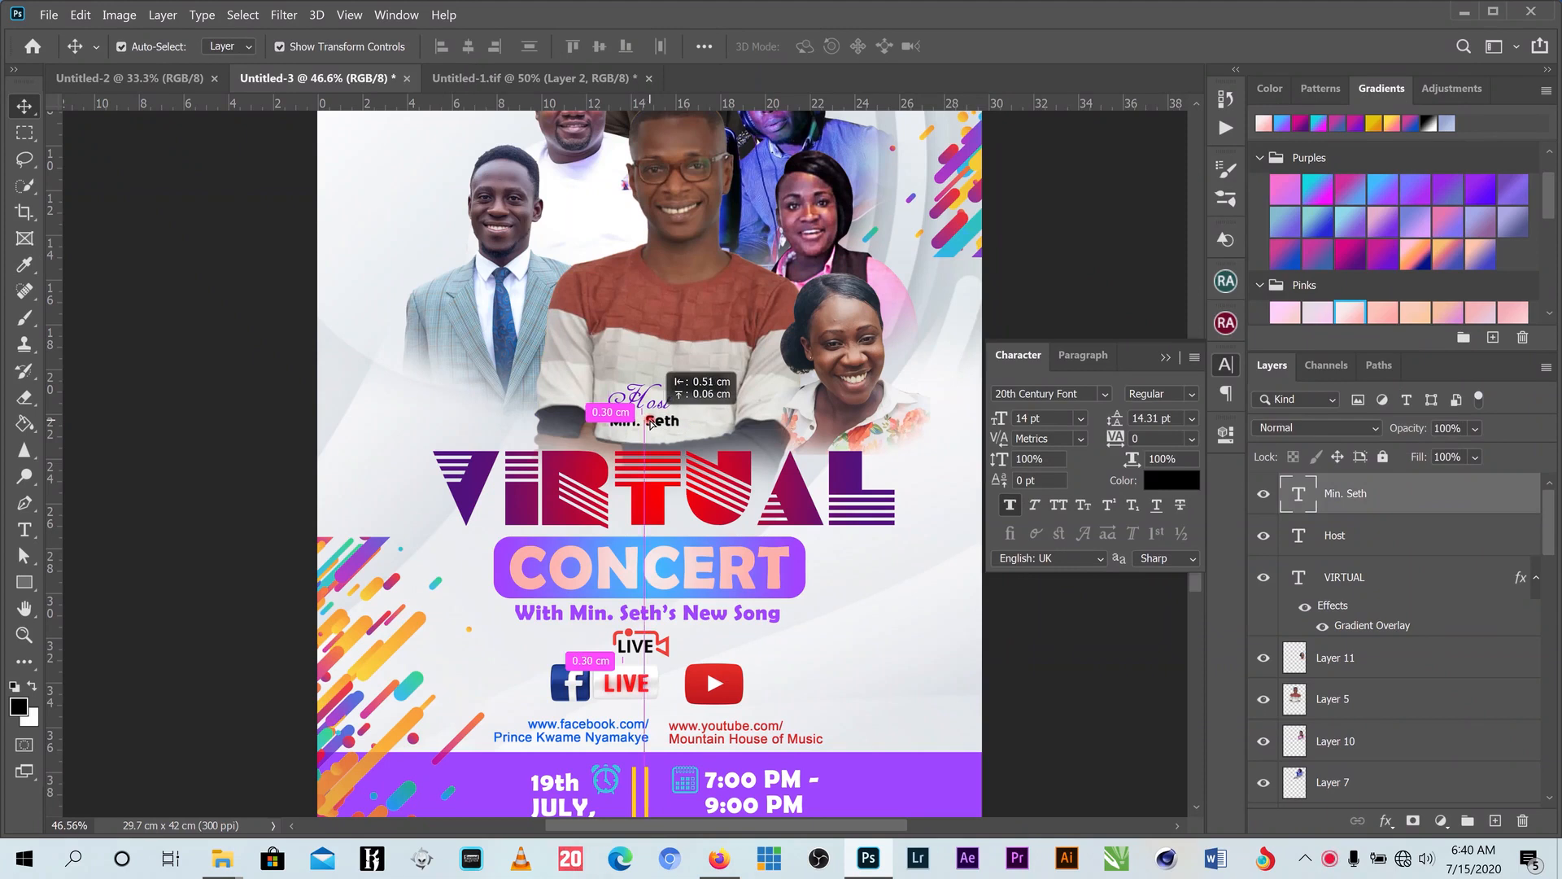
drag(681, 425, 683, 426)
scroll(733, 397, up, 3)
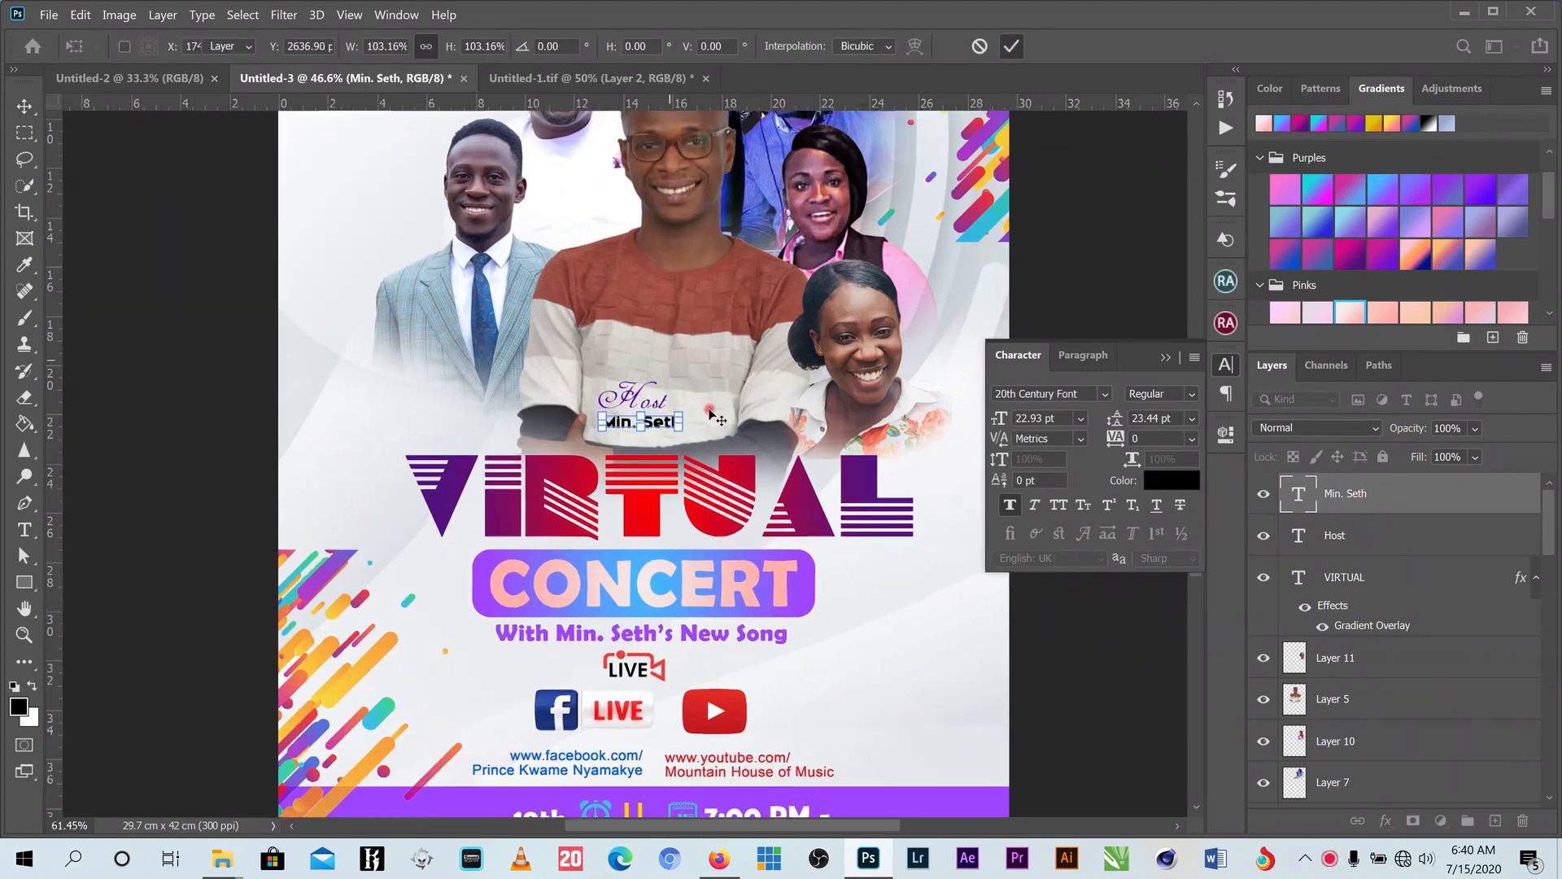
key(Return)
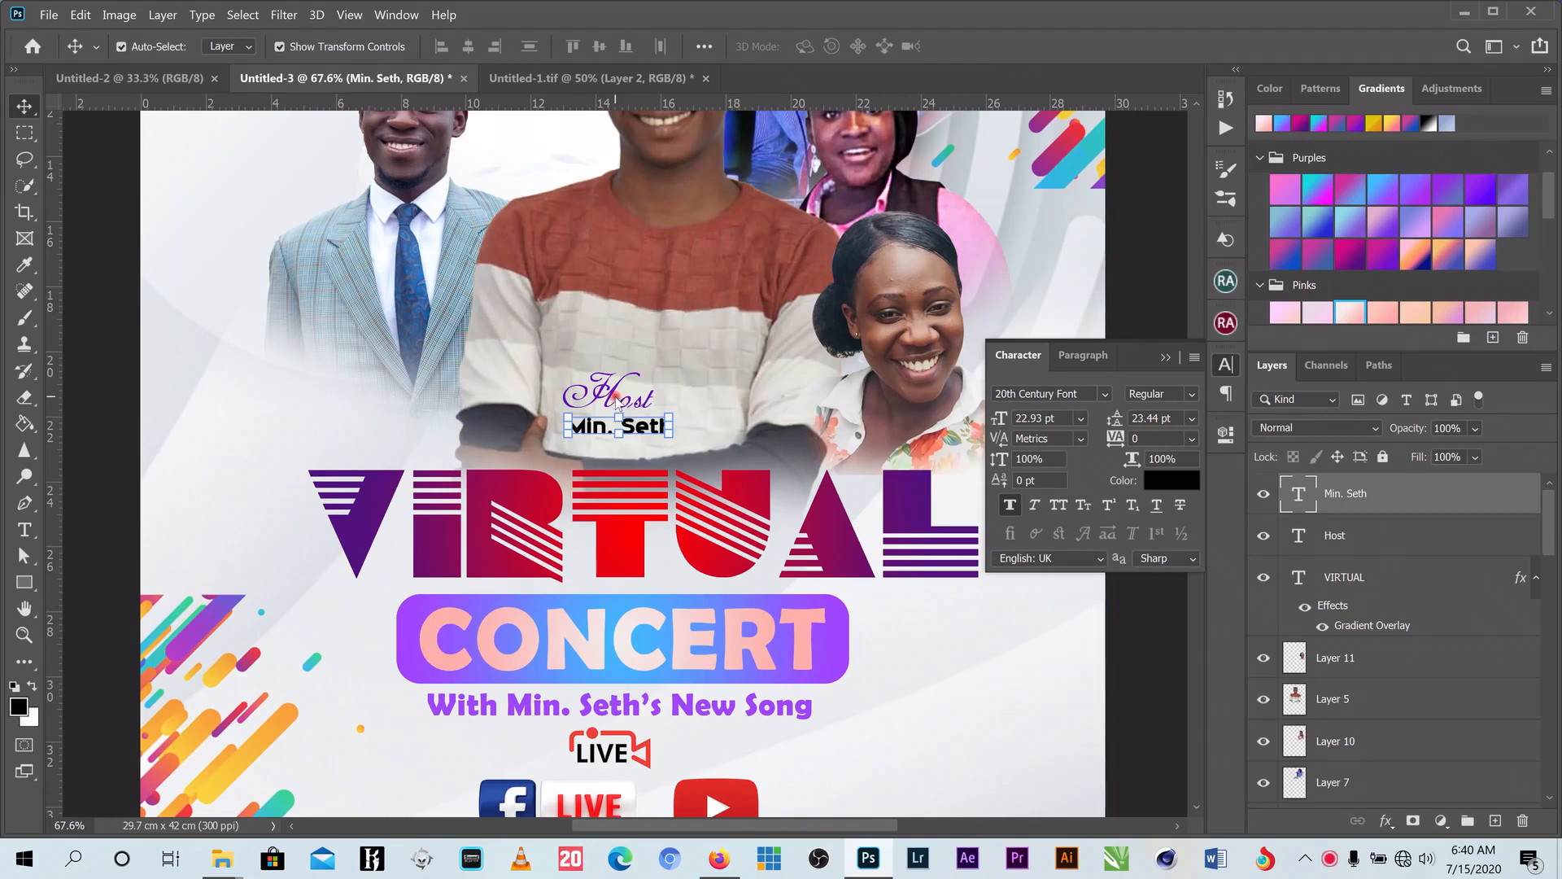
- Select the Host title layer together with the name caption layer
right_click(616, 400)
click(421, 452)
right_click(616, 399)
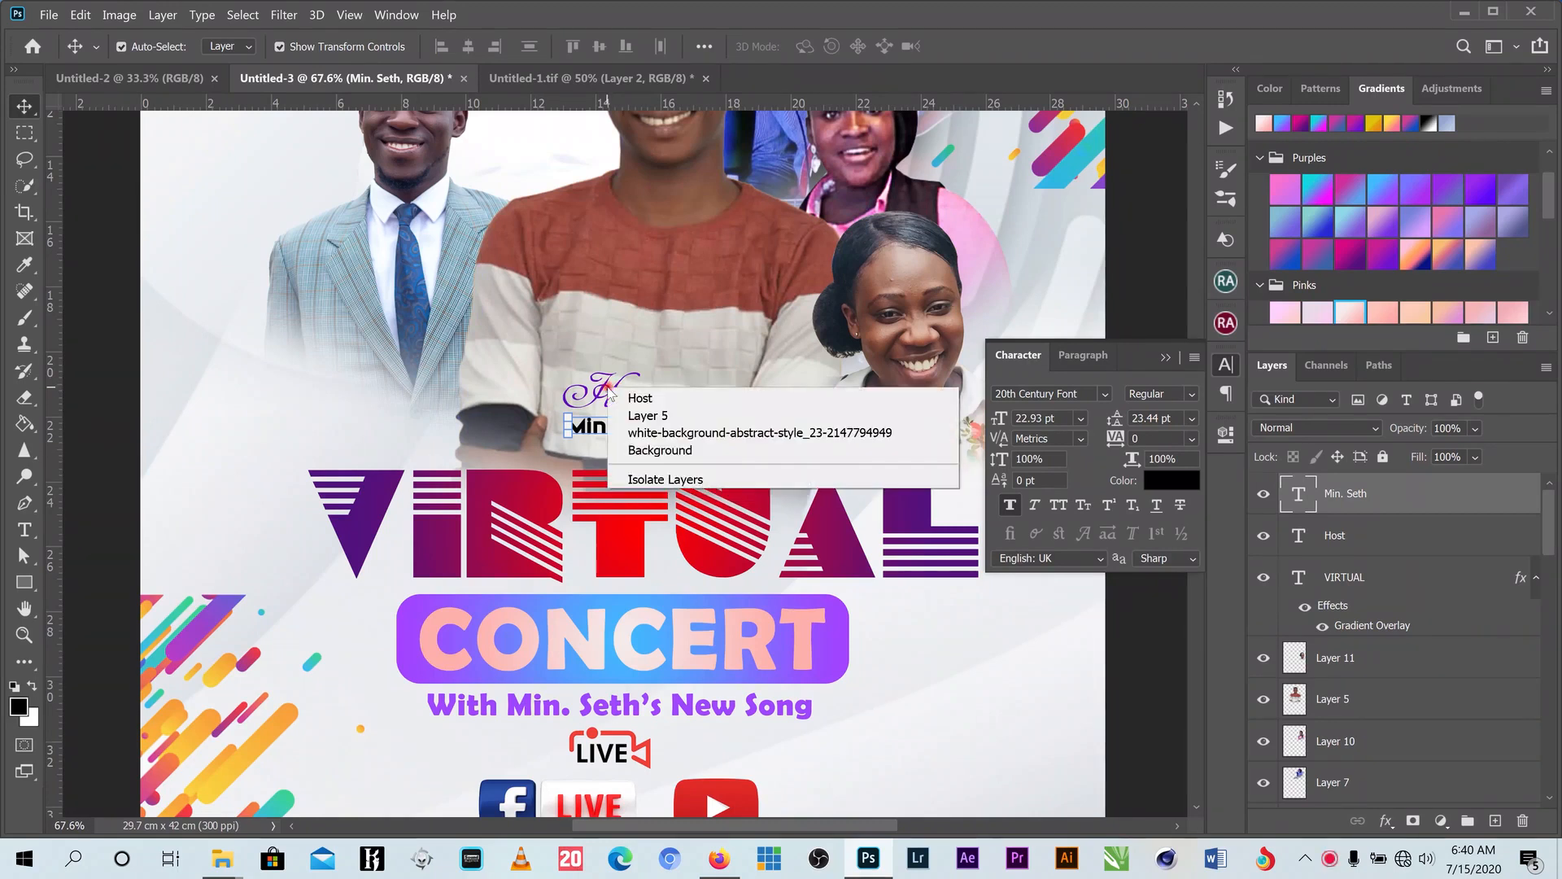
shift+click(627, 396)
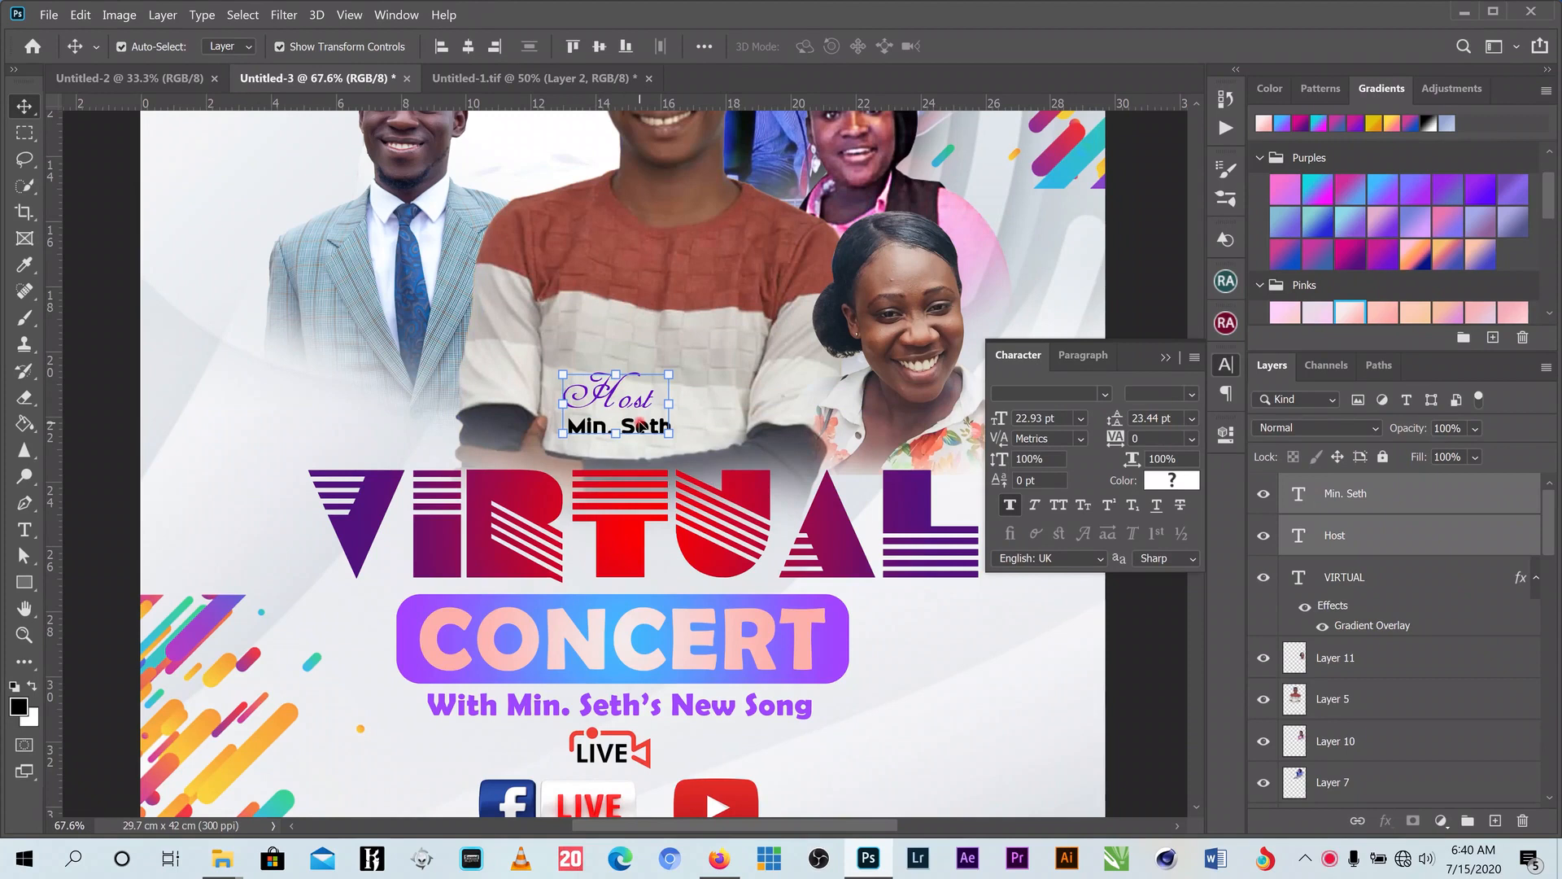
- Copy the Host caption beside the suited performer and retitle it 'Min.'
drag(608, 405, 324, 399)
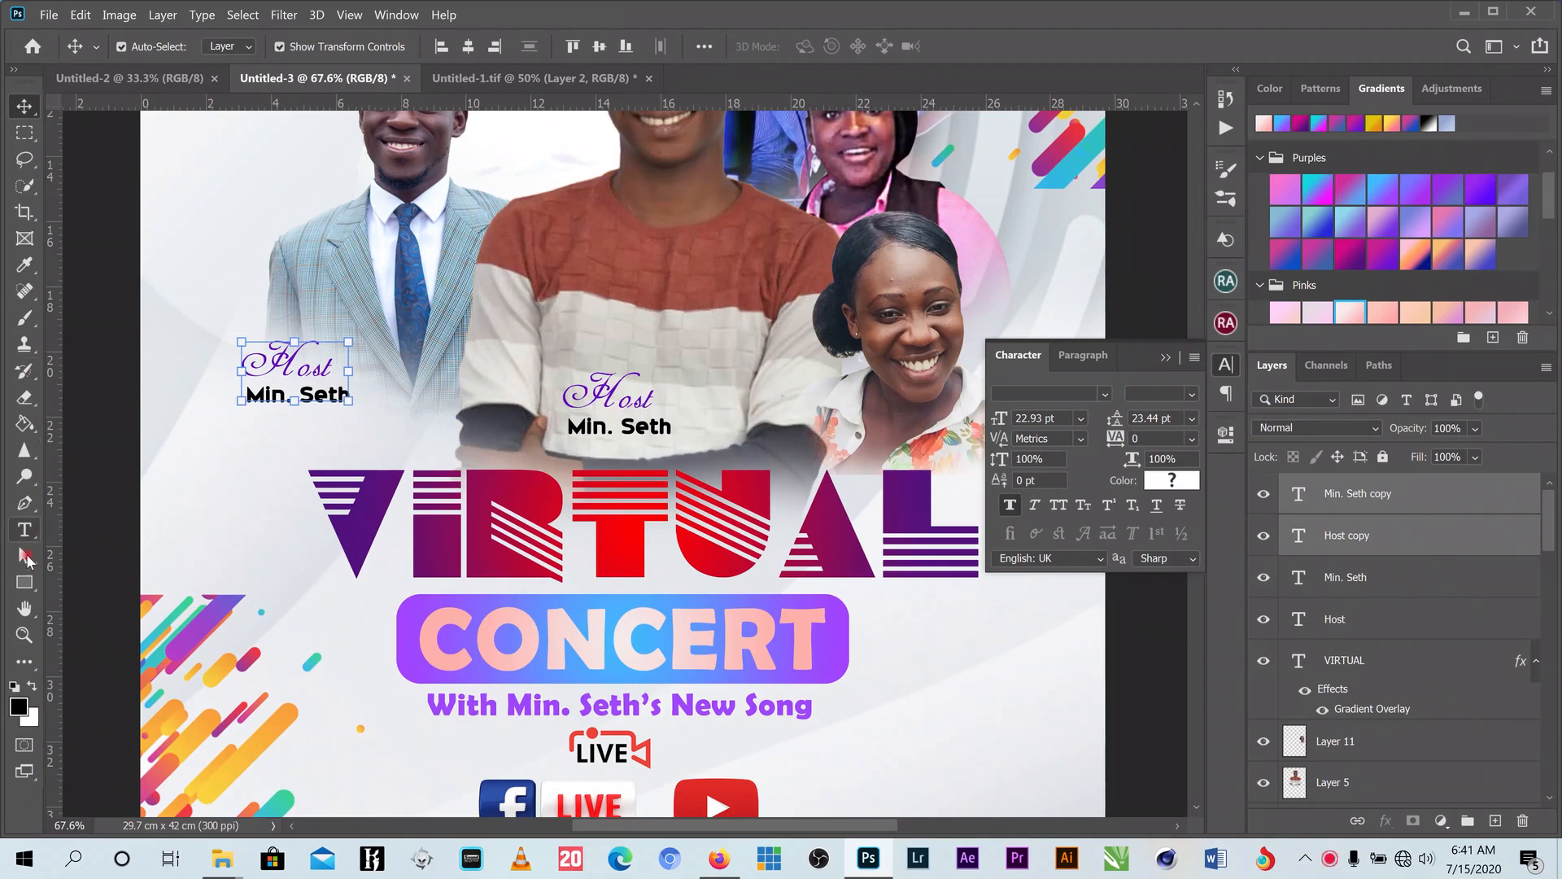
click(25, 529)
double_click(245, 359)
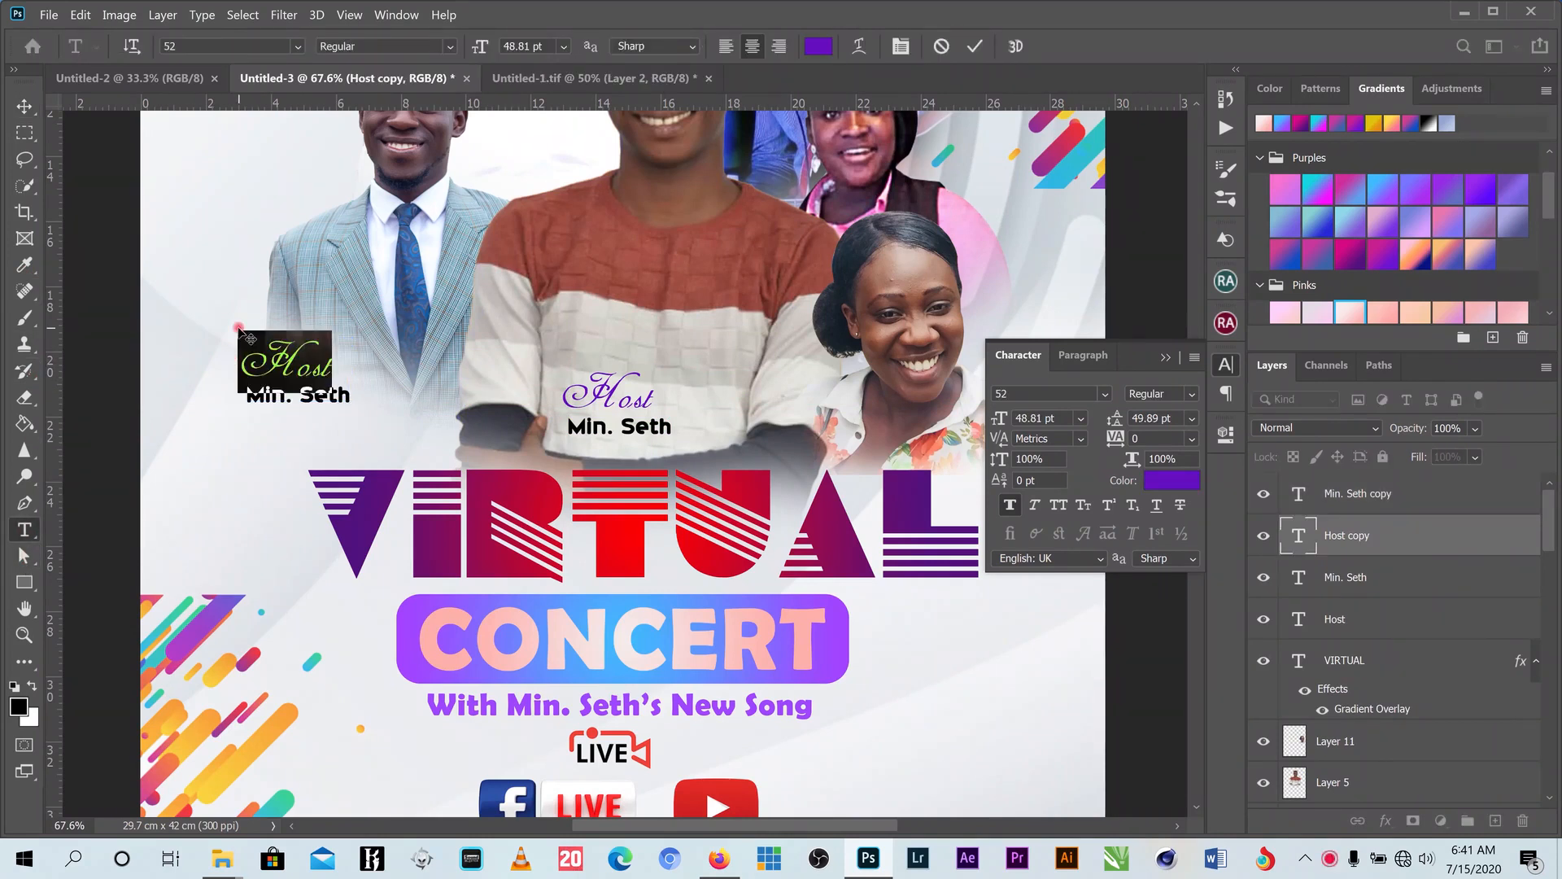
text(Mon)
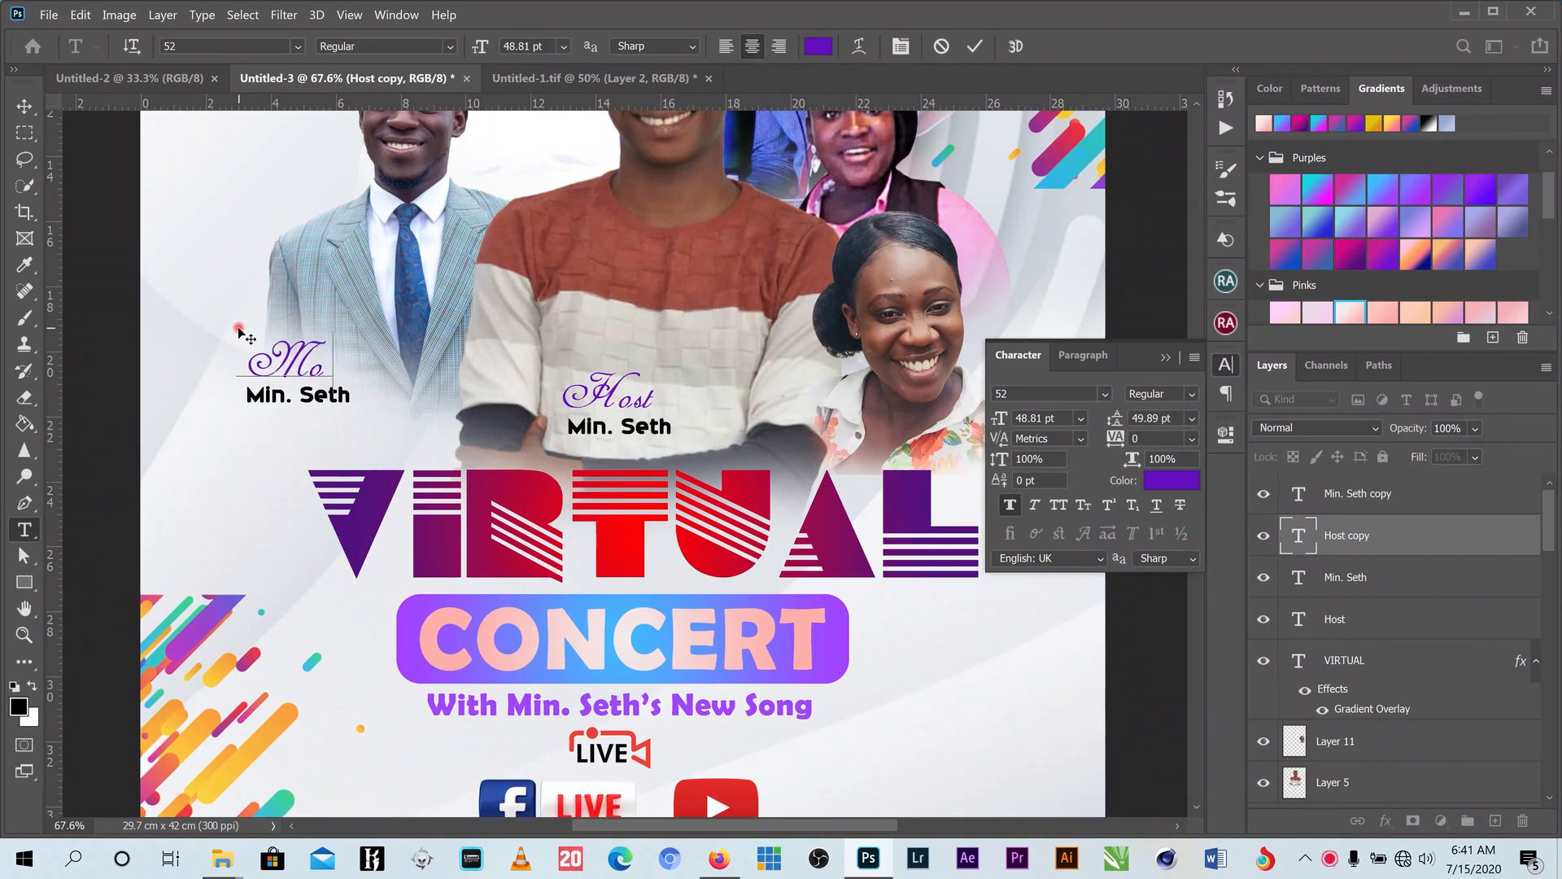
key(BackSpace)
key(BackSpace)
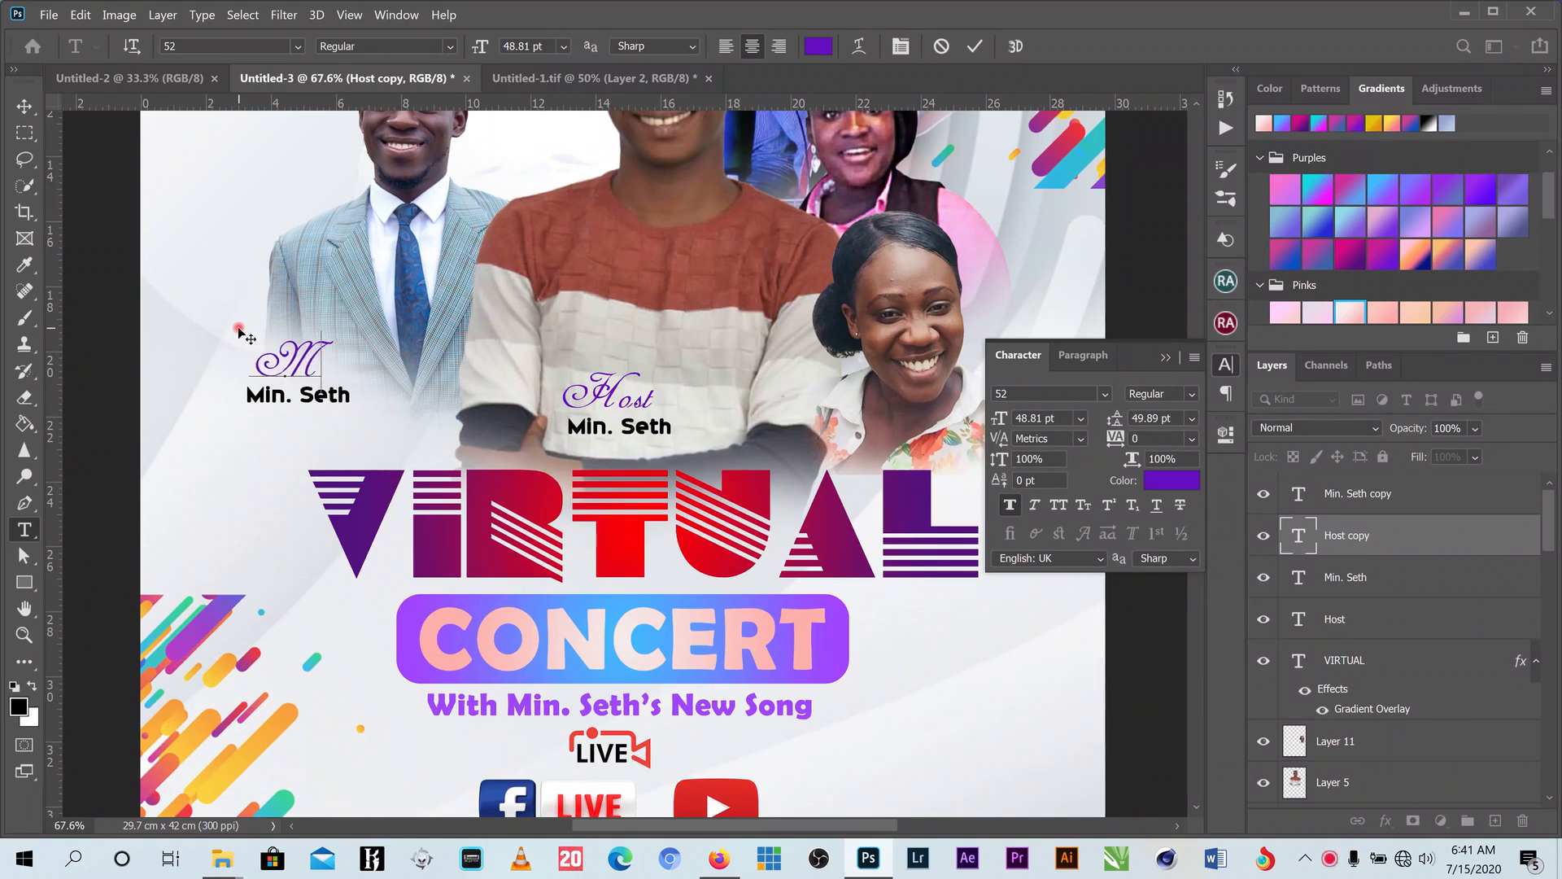
text(in.)
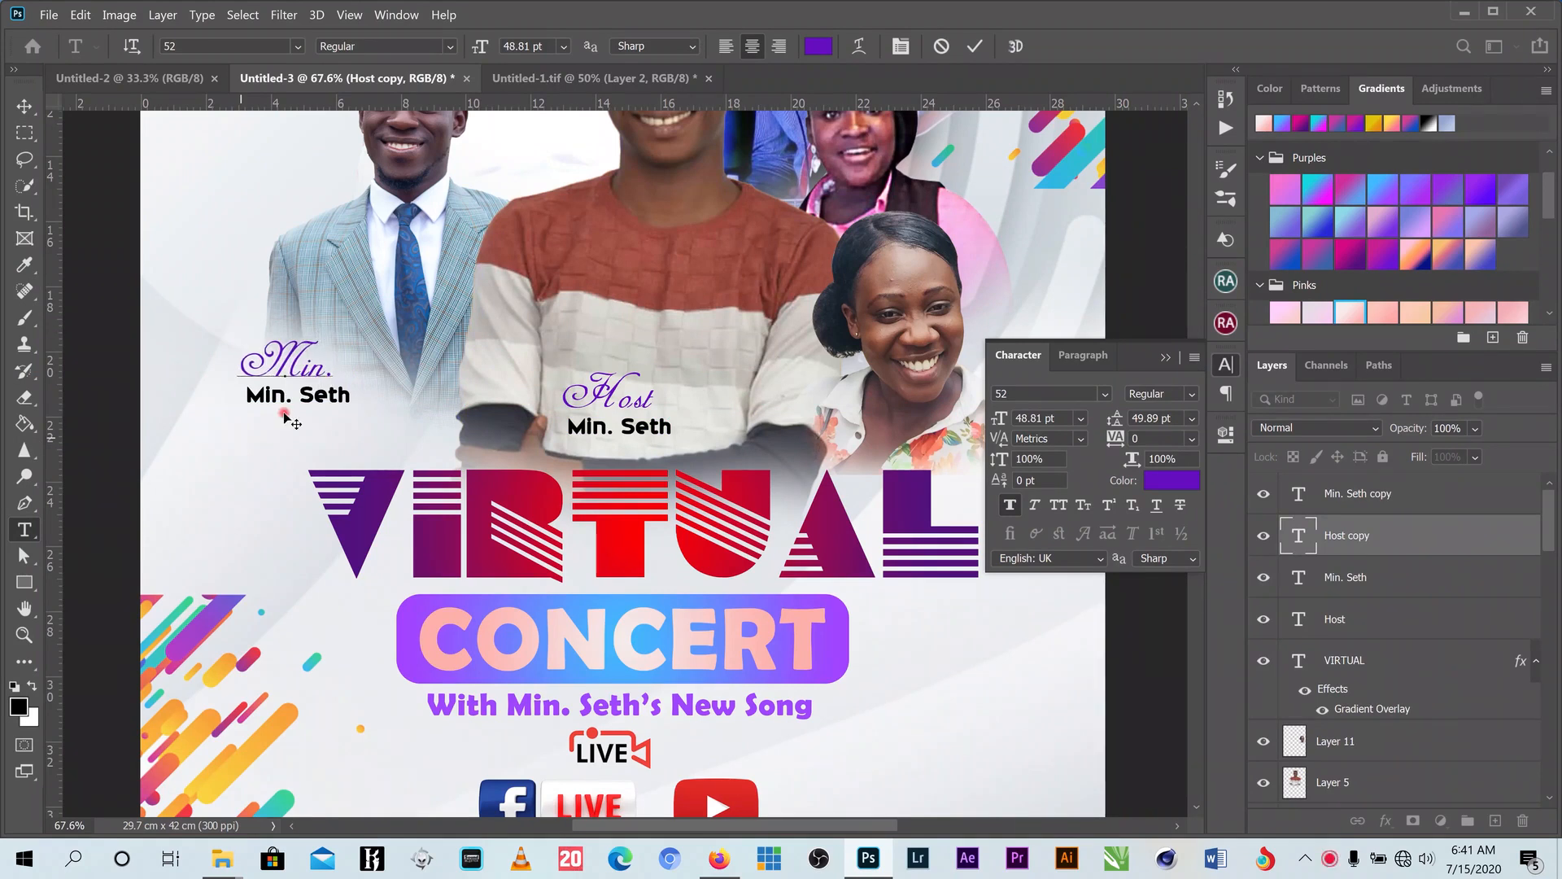
click(974, 46)
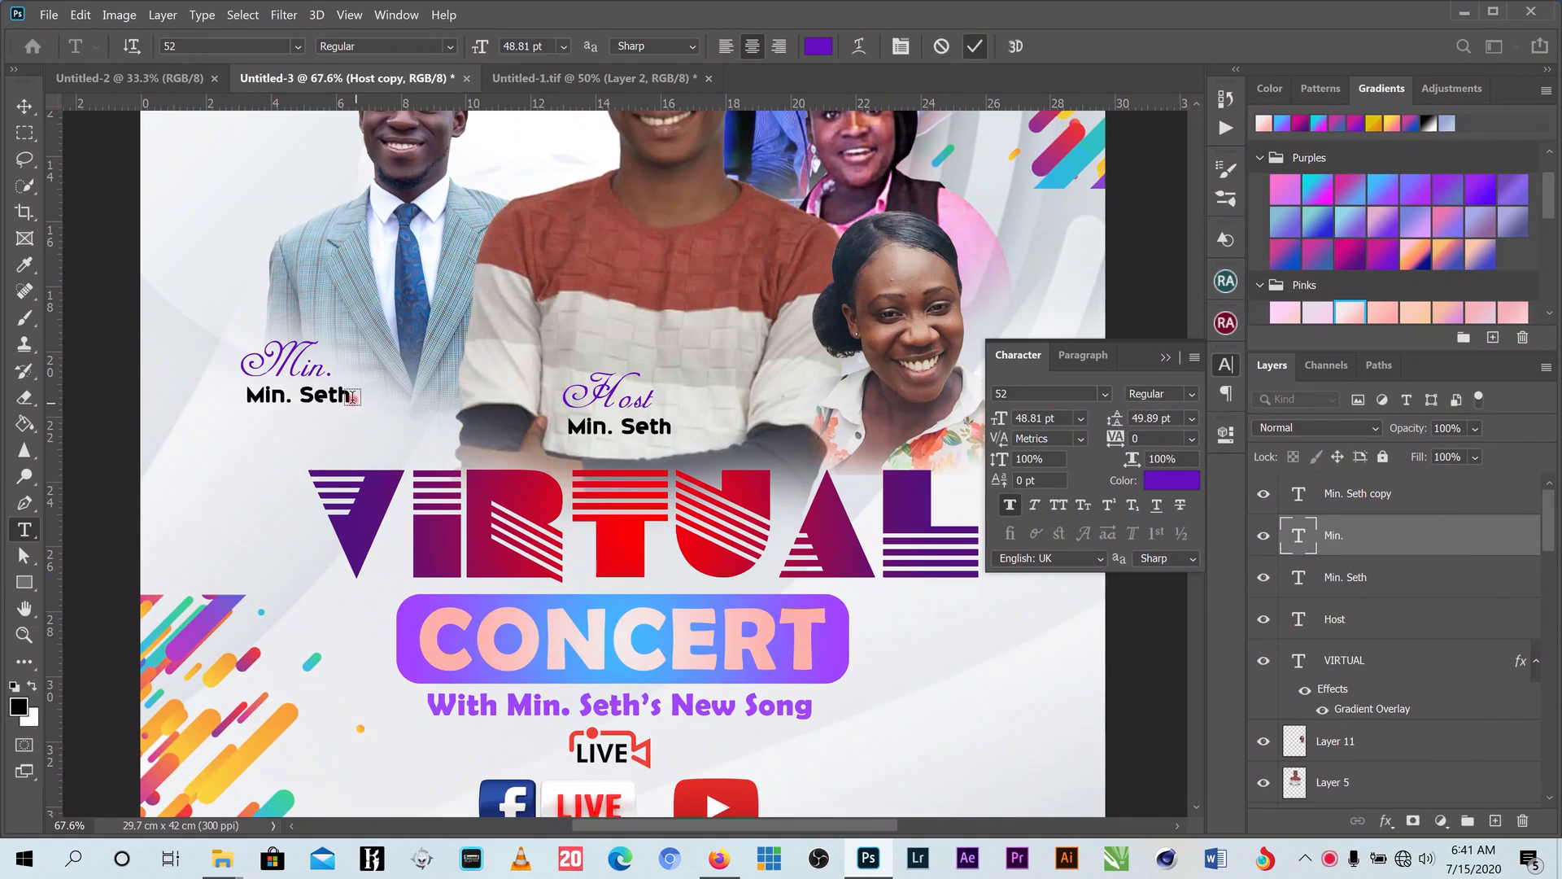
- Replace the copied name with the suited performer's full name and enlarge it slightly
drag(352, 396, 250, 399)
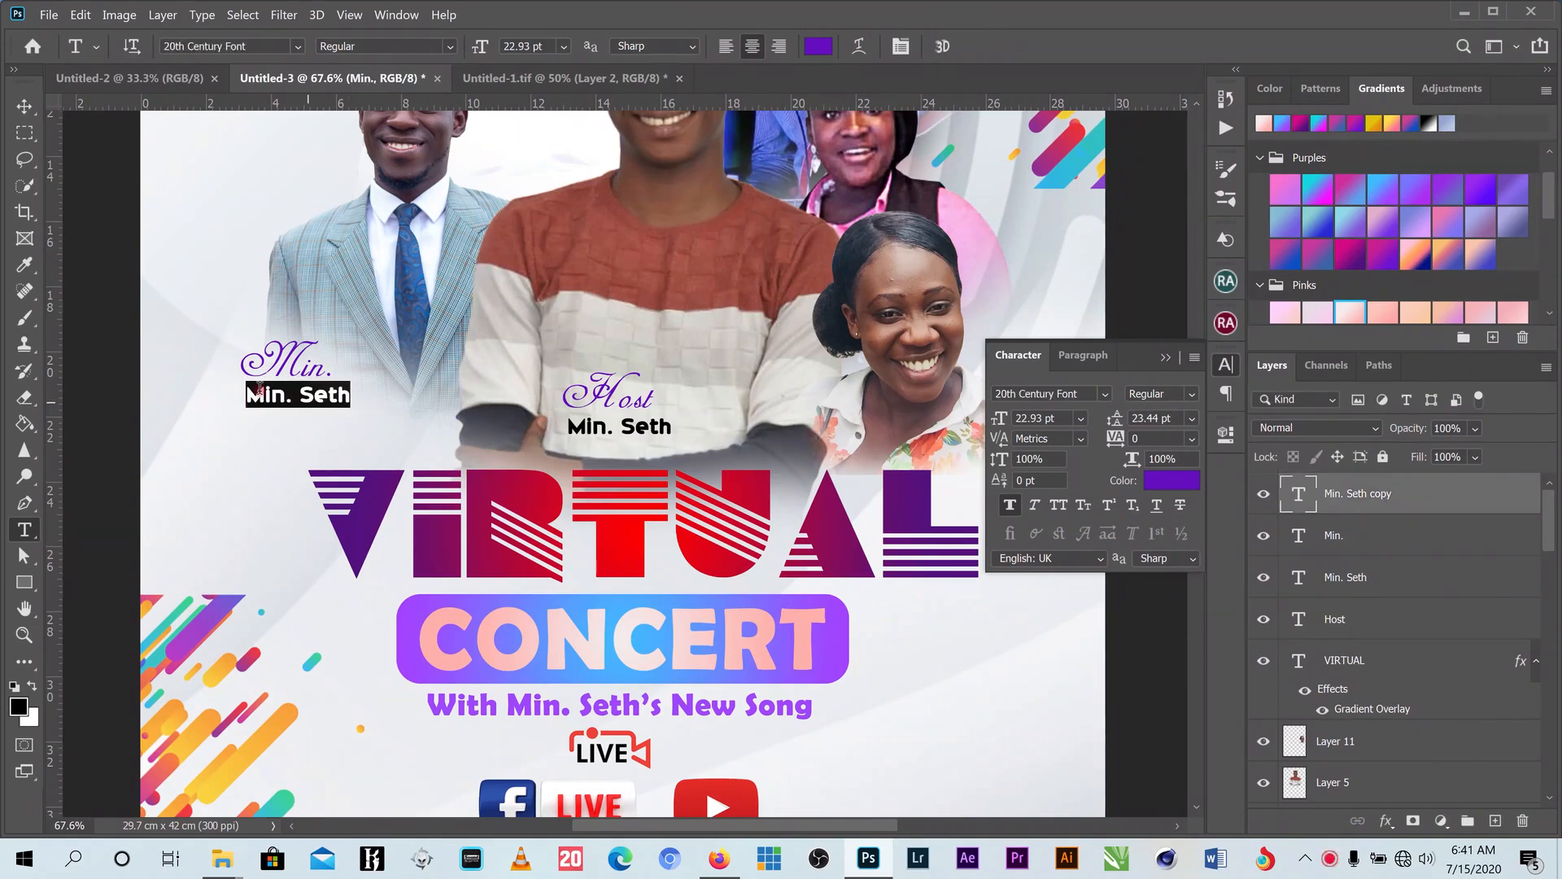
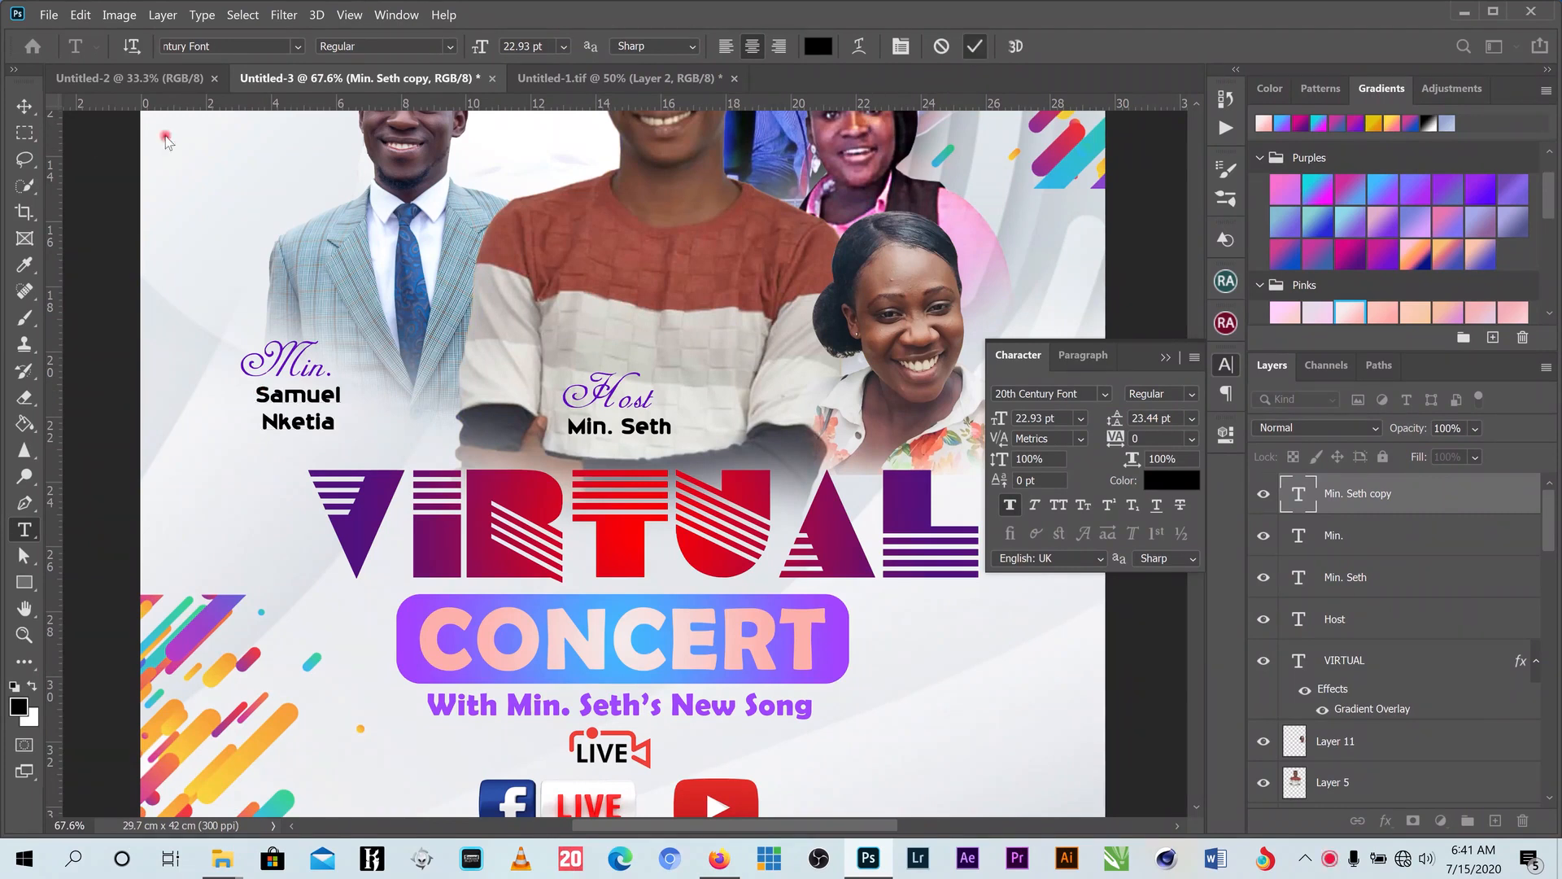
click(24, 106)
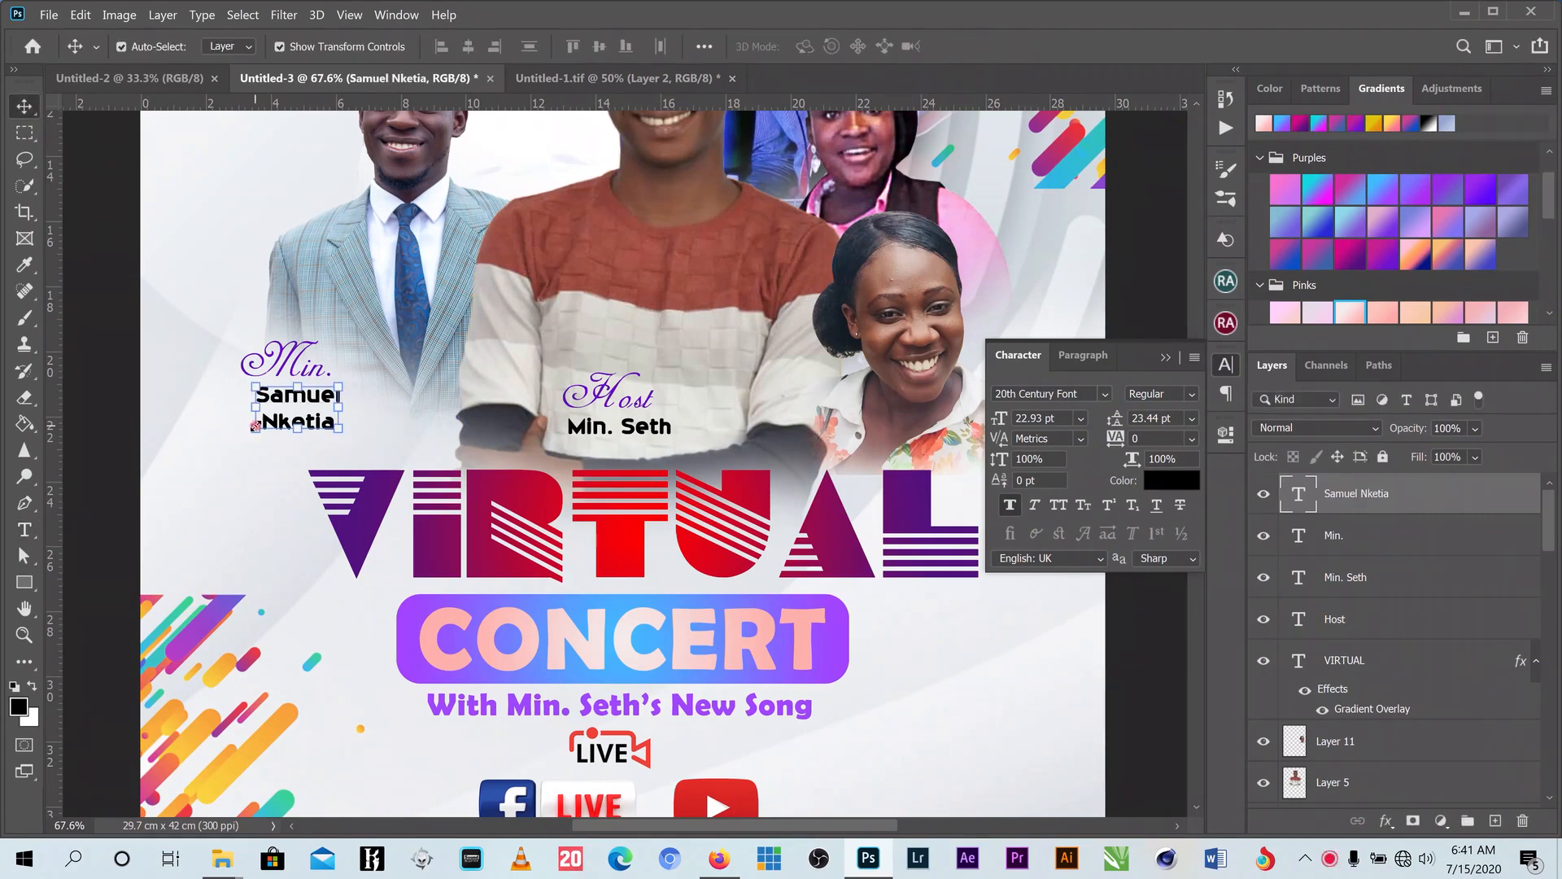
key(ctrl+t)
drag(254, 432, 235, 450)
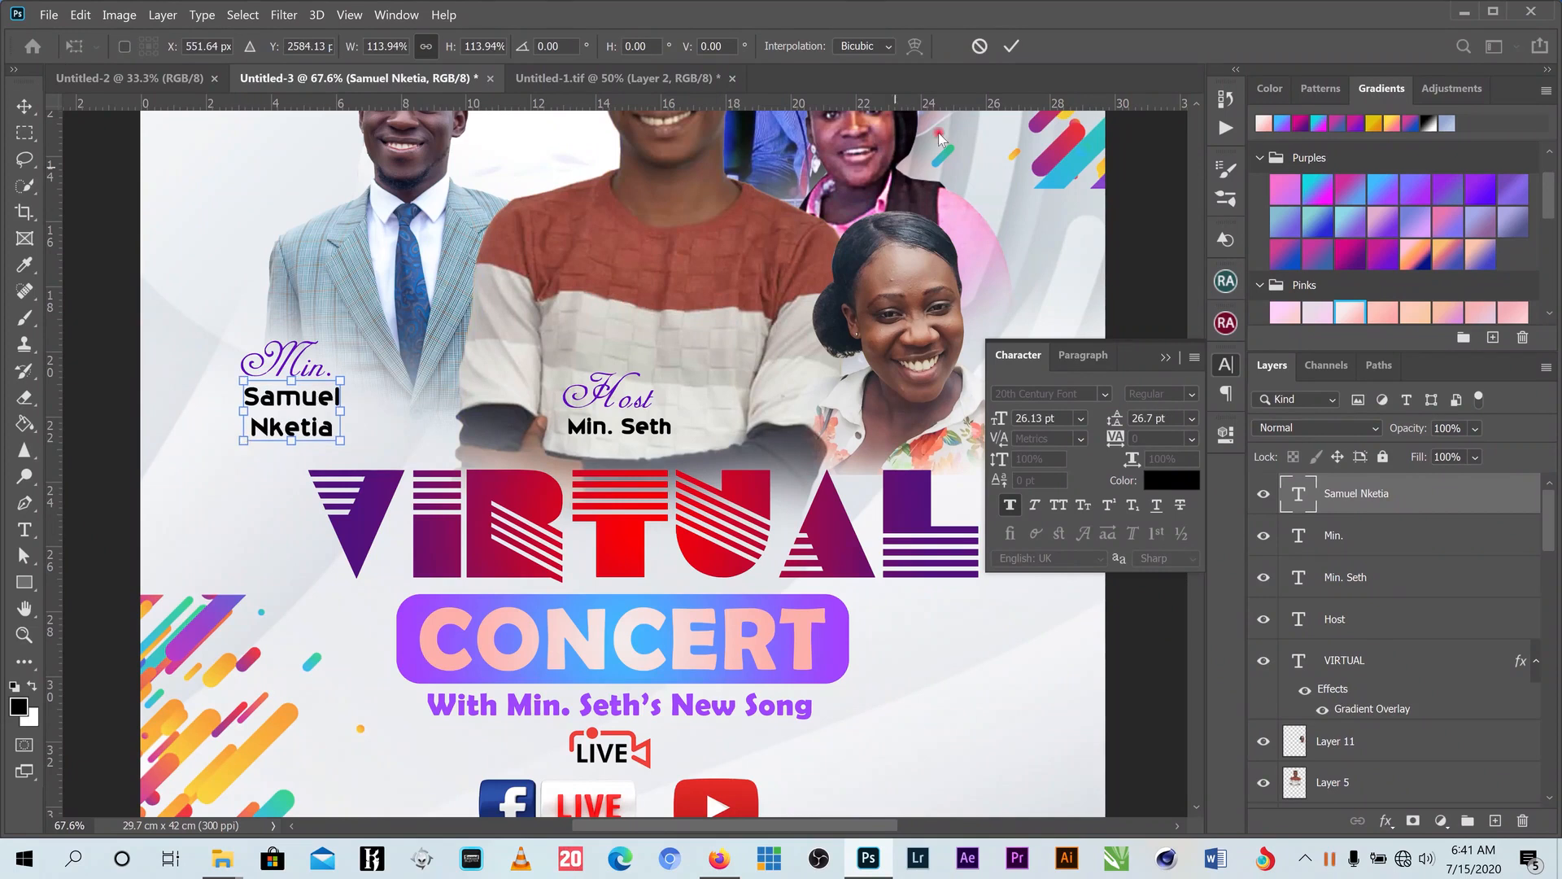
- Shrink the Min. title and name together to about 81%
click(1013, 48)
scroll(288, 375, up, 2)
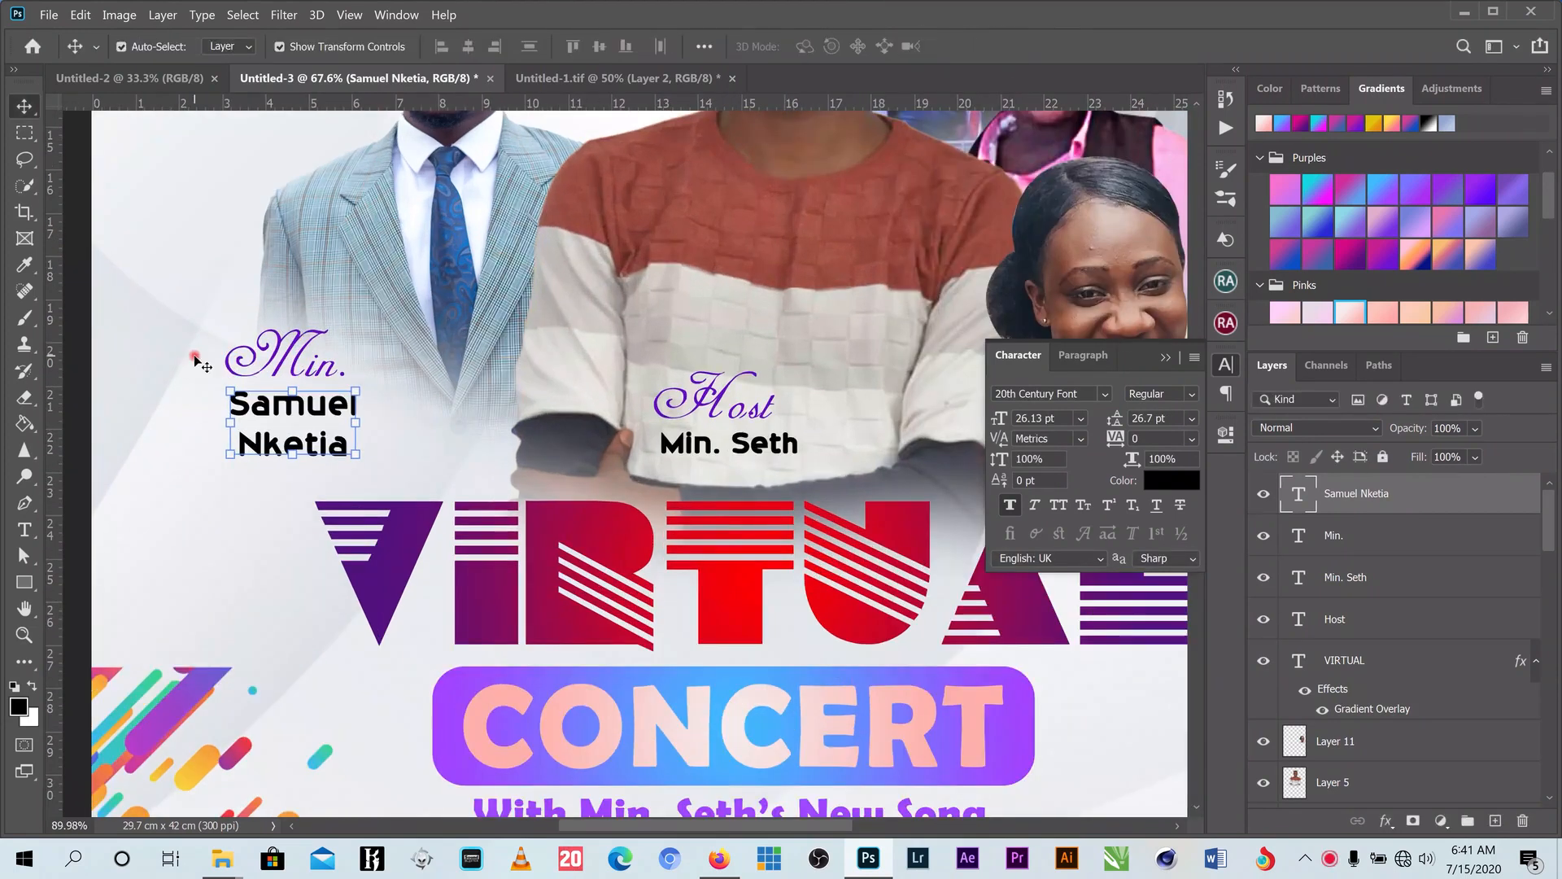
click(269, 374)
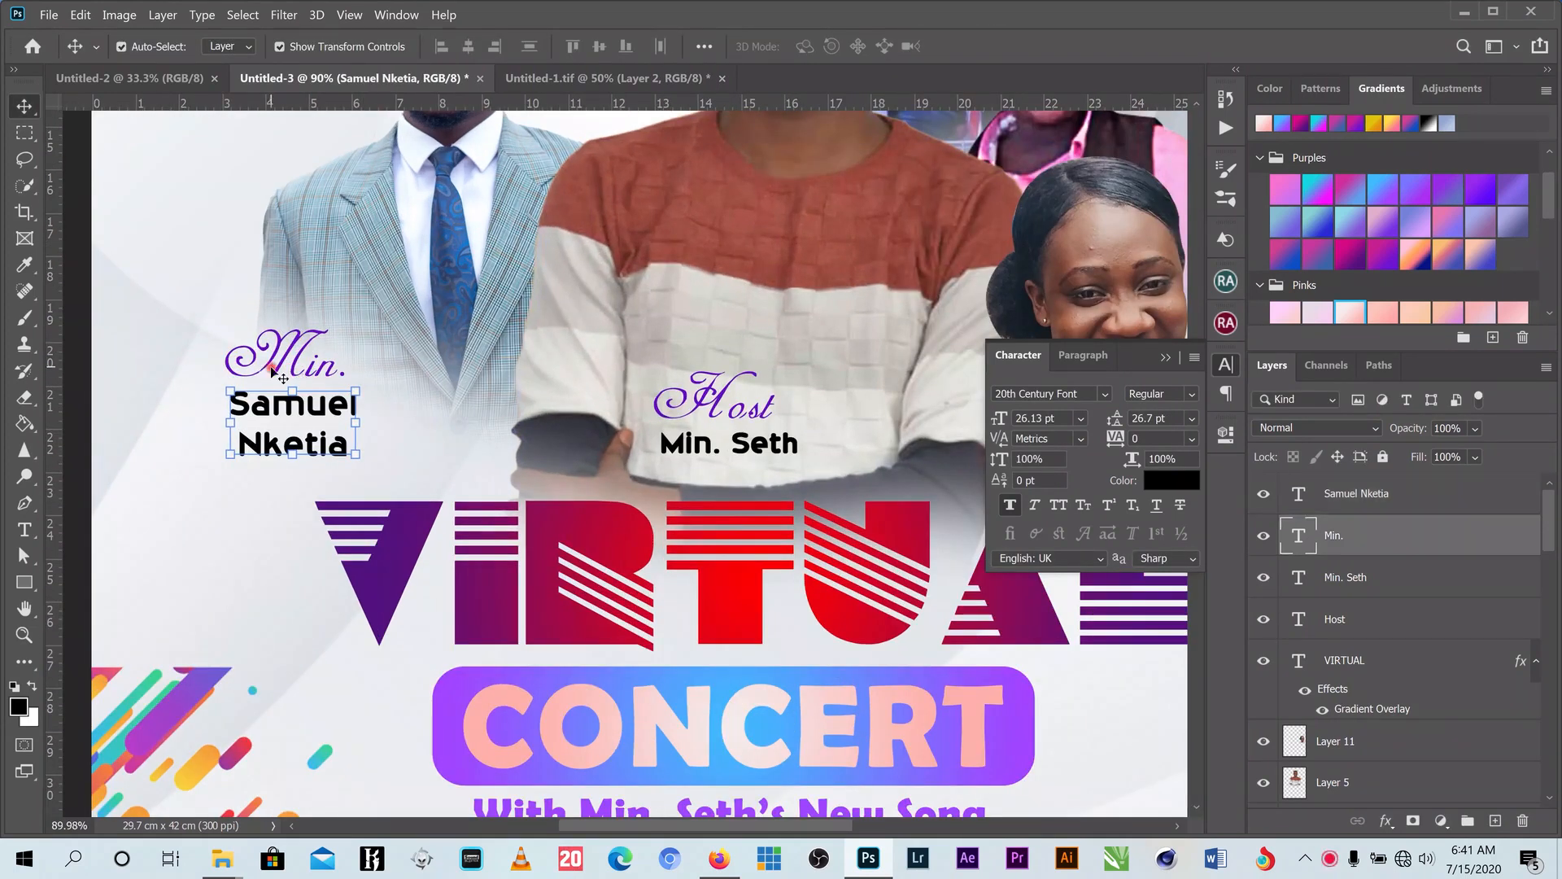
right_click(297, 450)
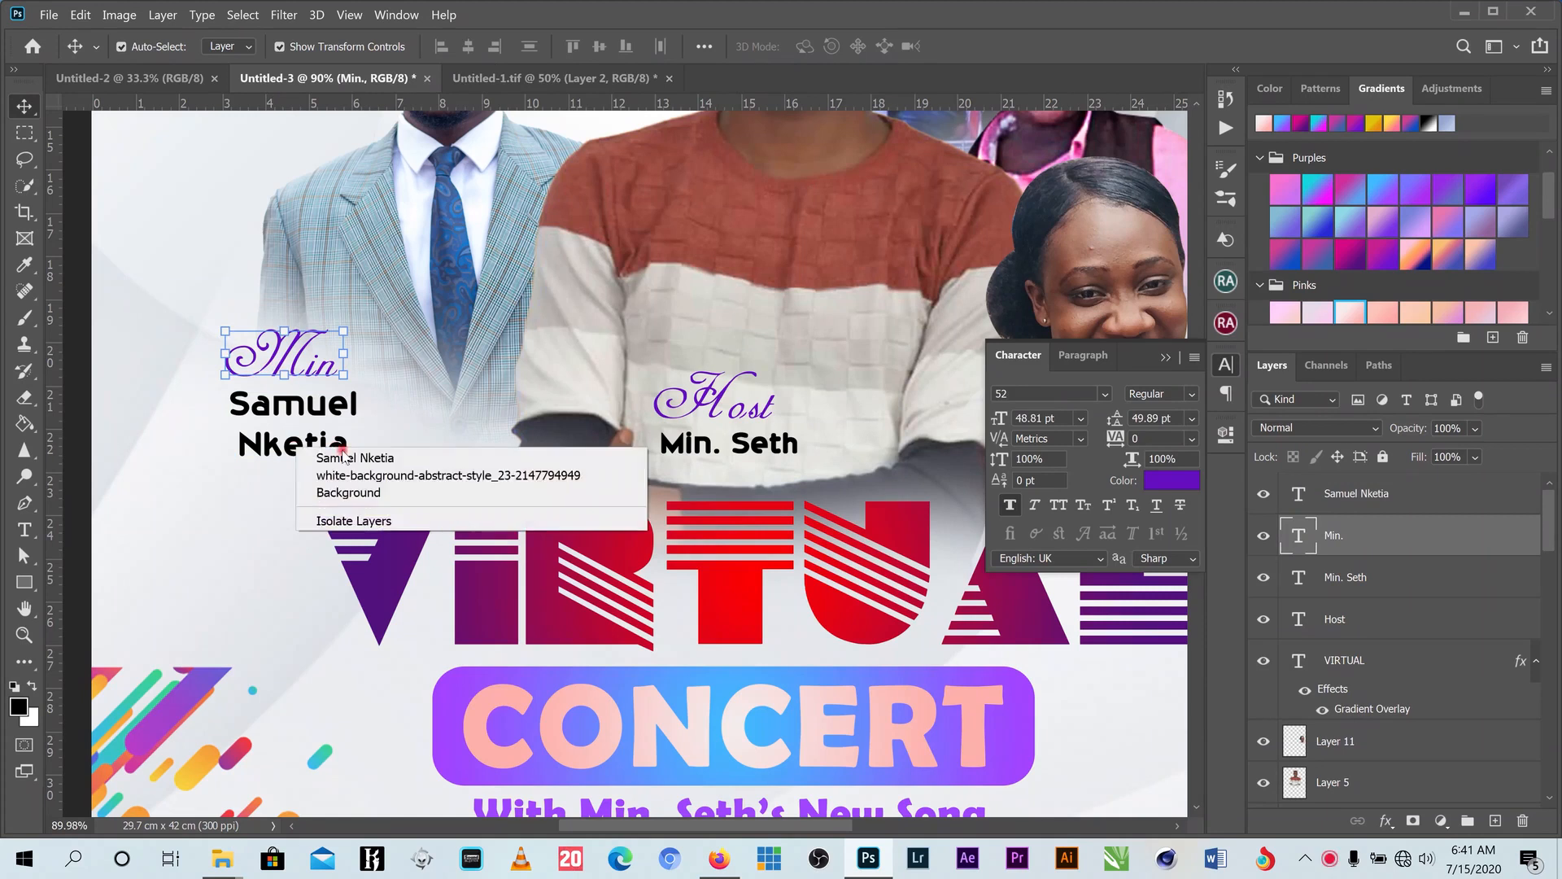
shift+click(318, 457)
key(ctrl+t)
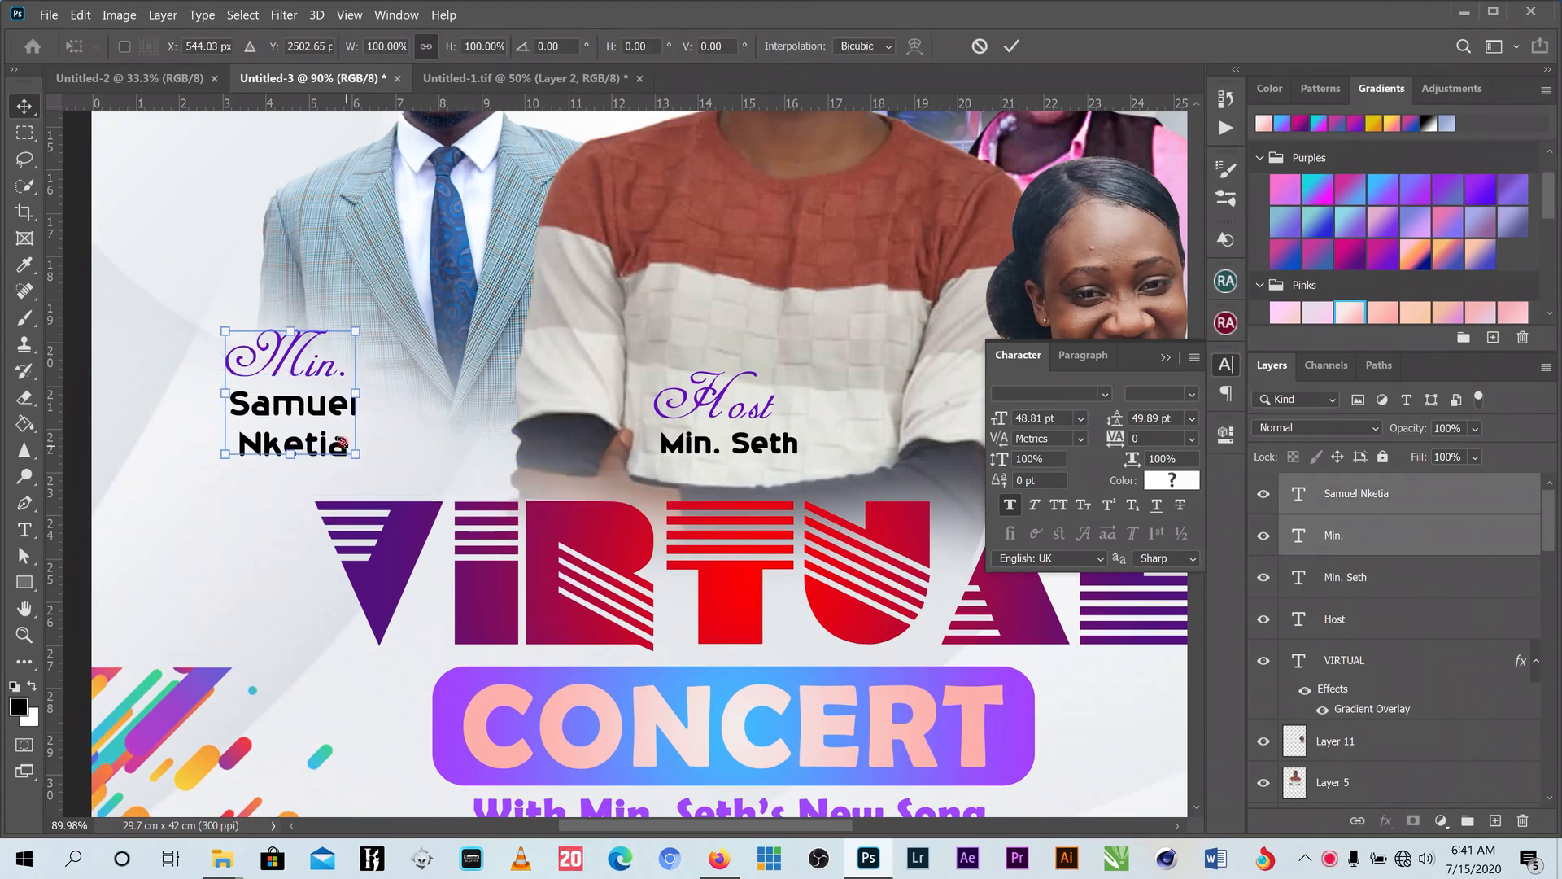
drag(343, 443, 317, 423)
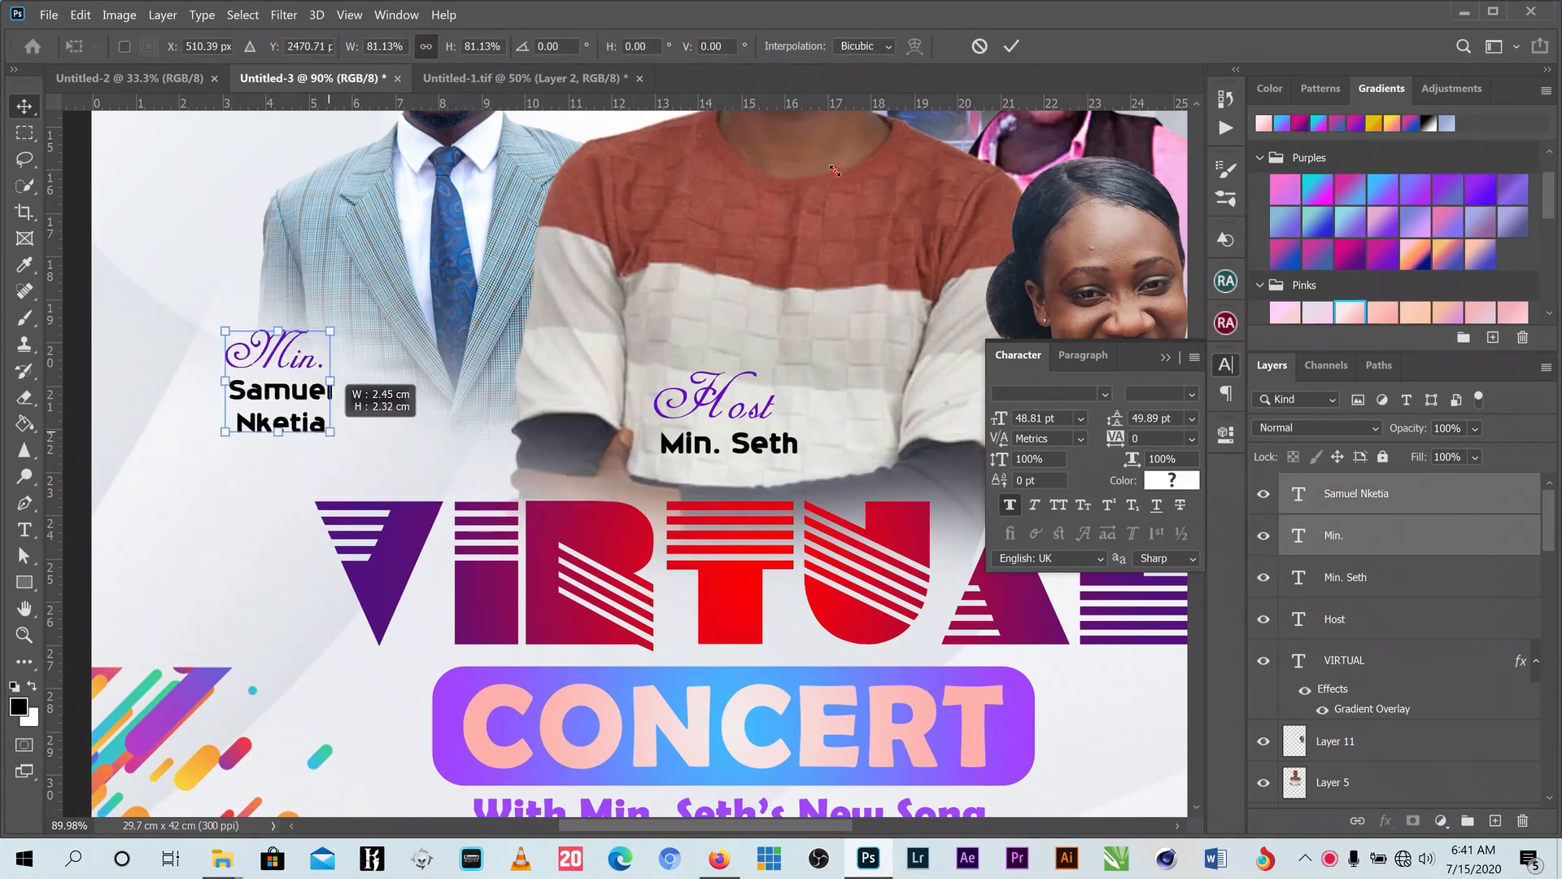
click(1013, 51)
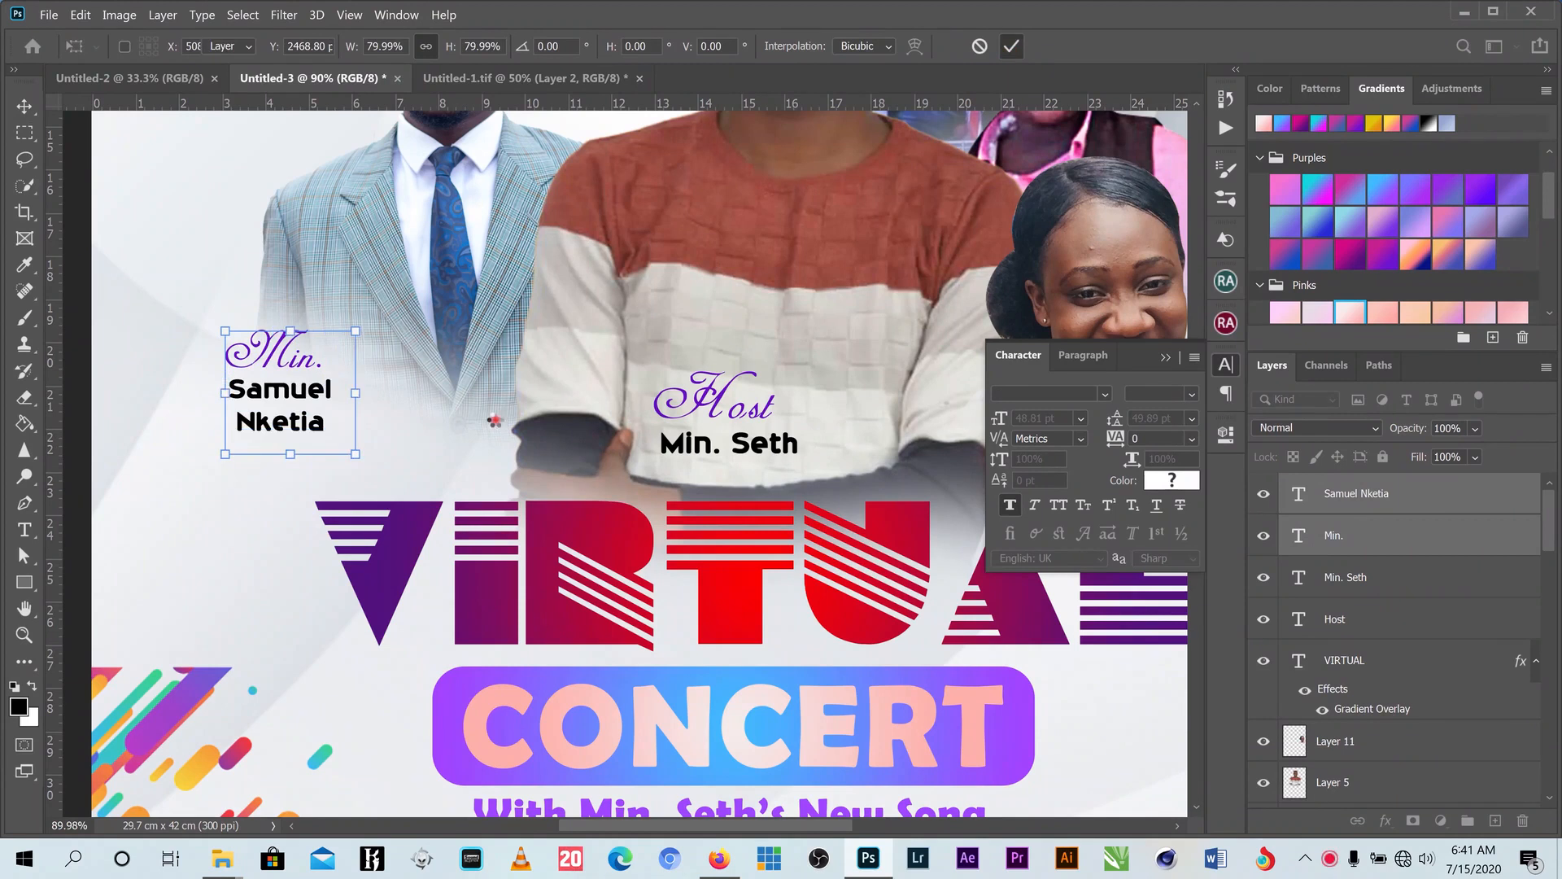
- Fine-tune the caption's size and place a copy of it higher up
scroll(497, 418, down, 5)
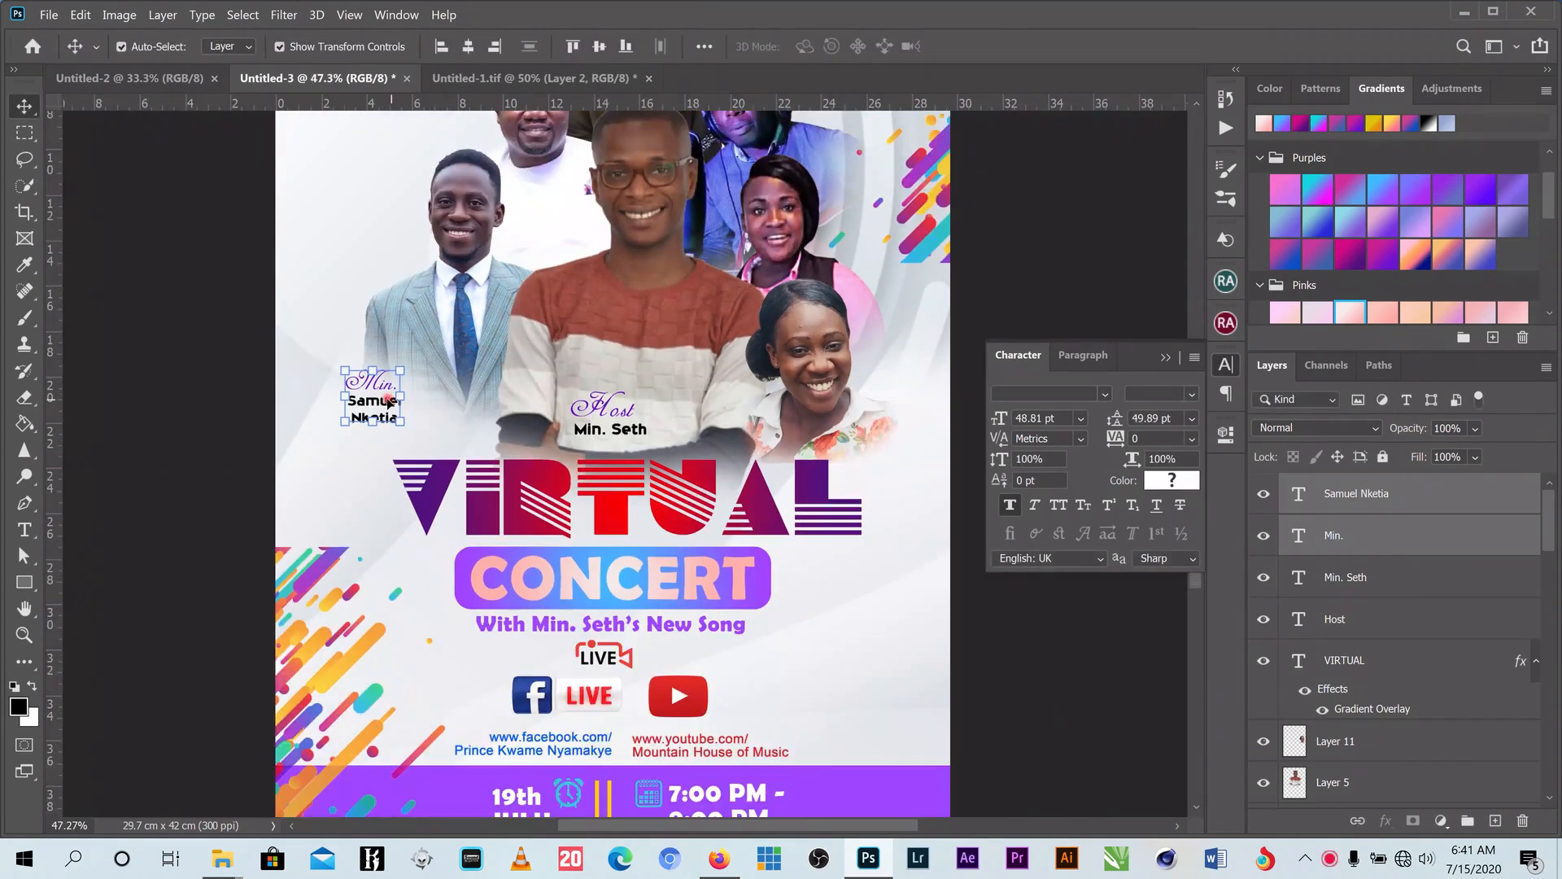
drag(392, 380, 390, 380)
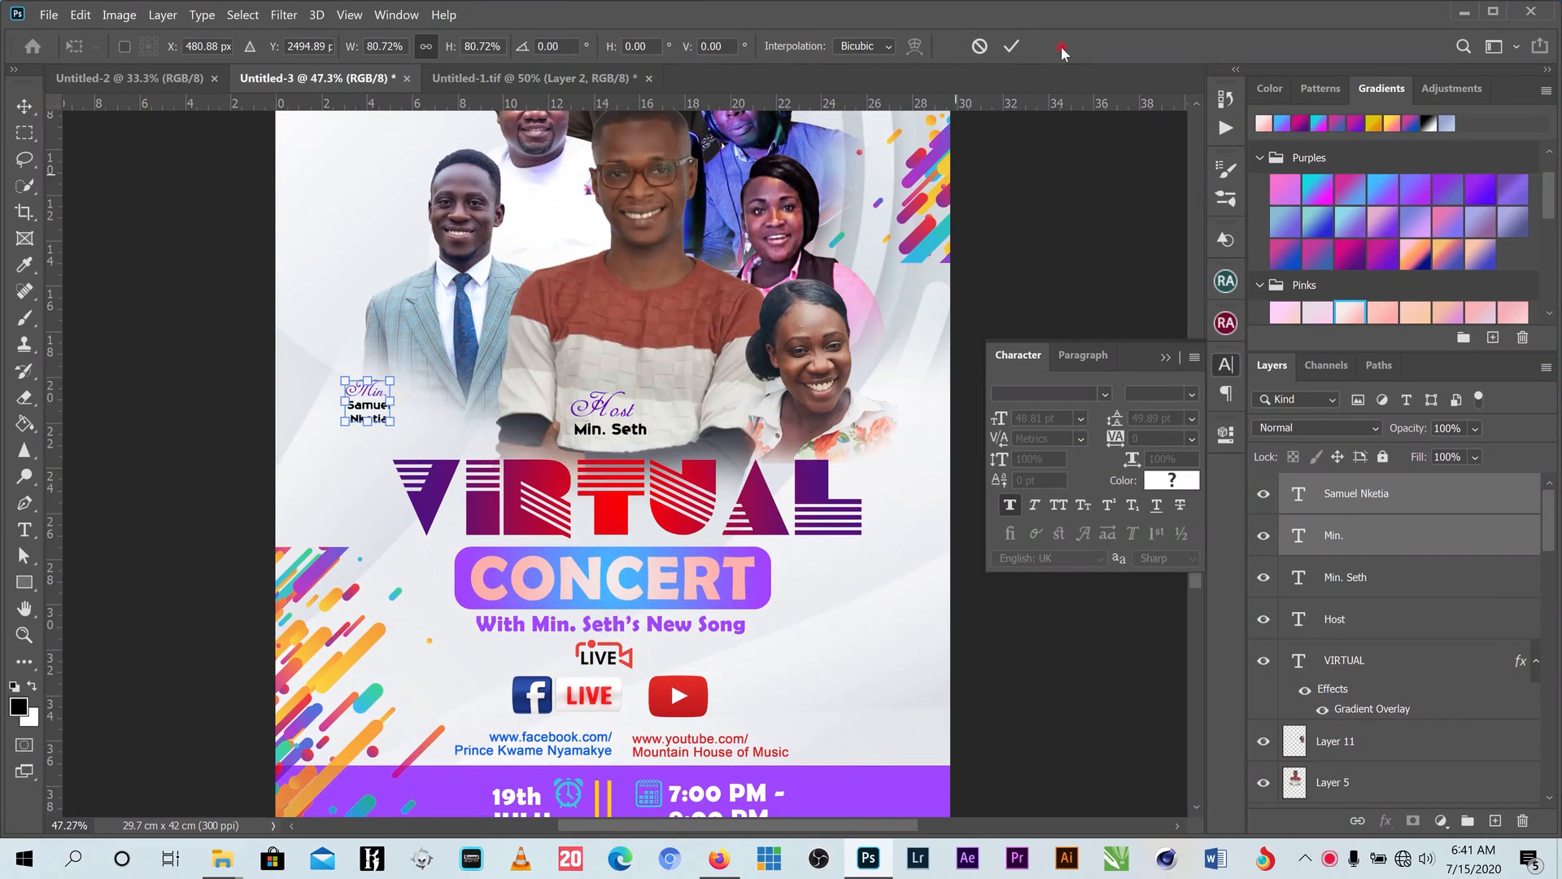
click(1012, 46)
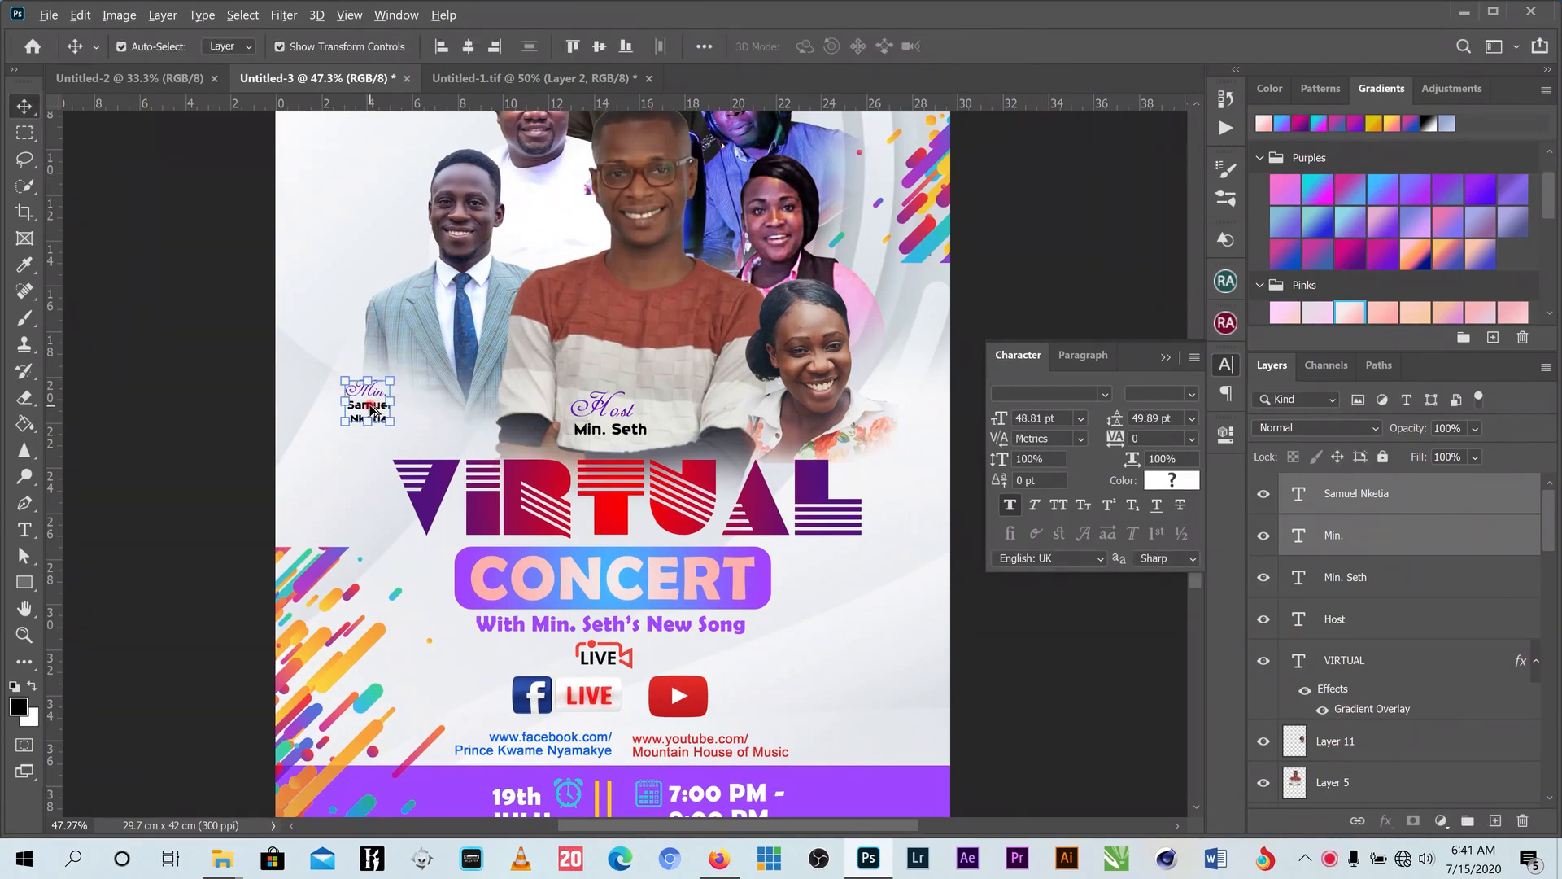
drag(370, 409, 424, 115)
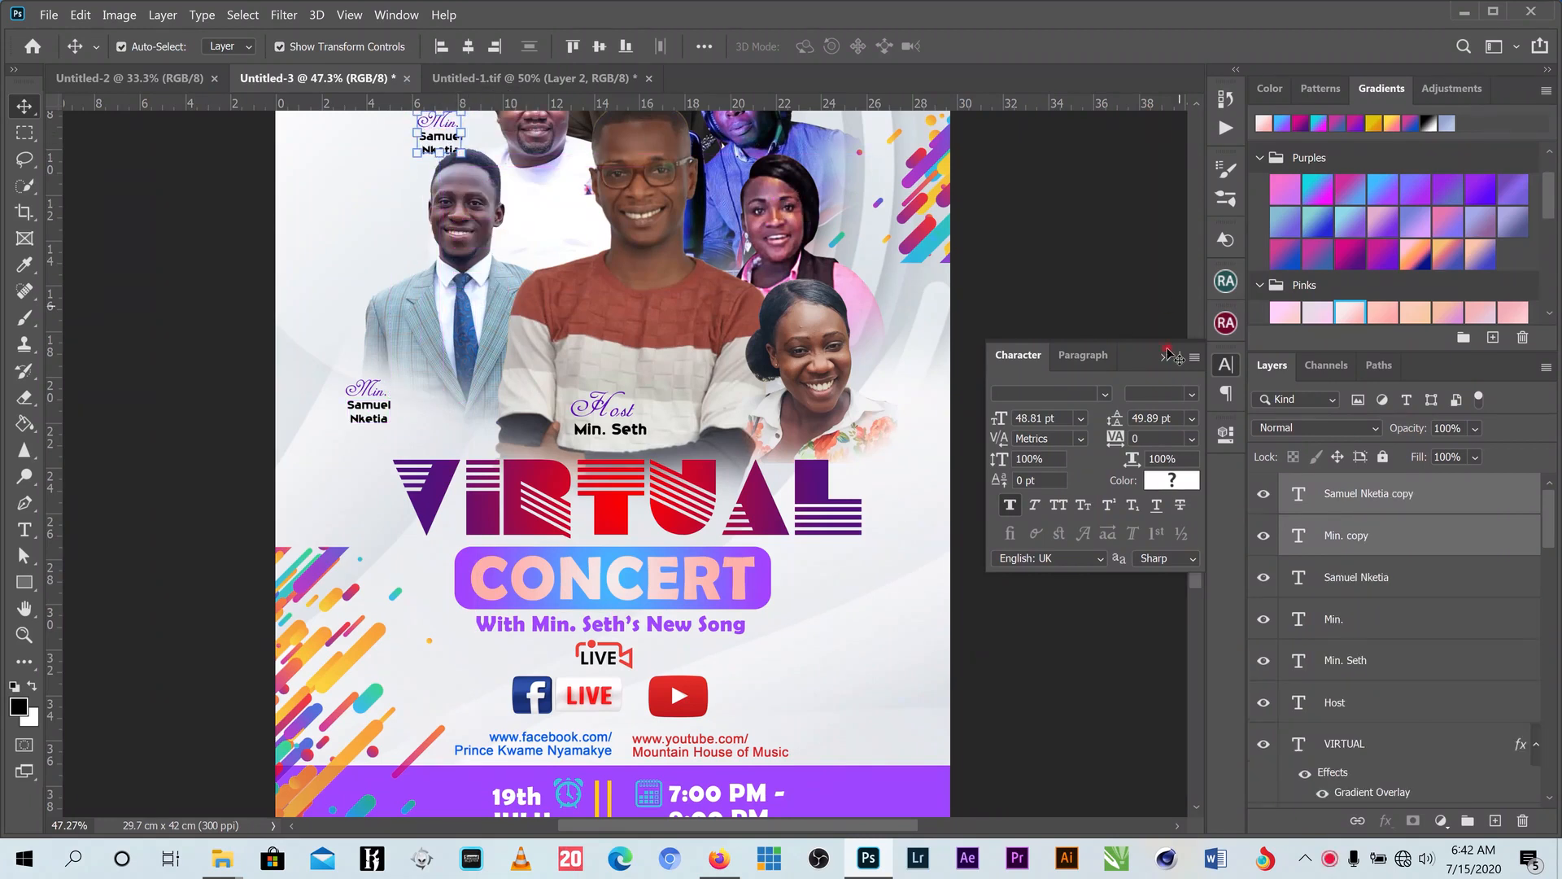
- Position the copied caption beside the man in white, retitled 'Pas.' with his first name
click(1170, 357)
scroll(1180, 342, up, 5)
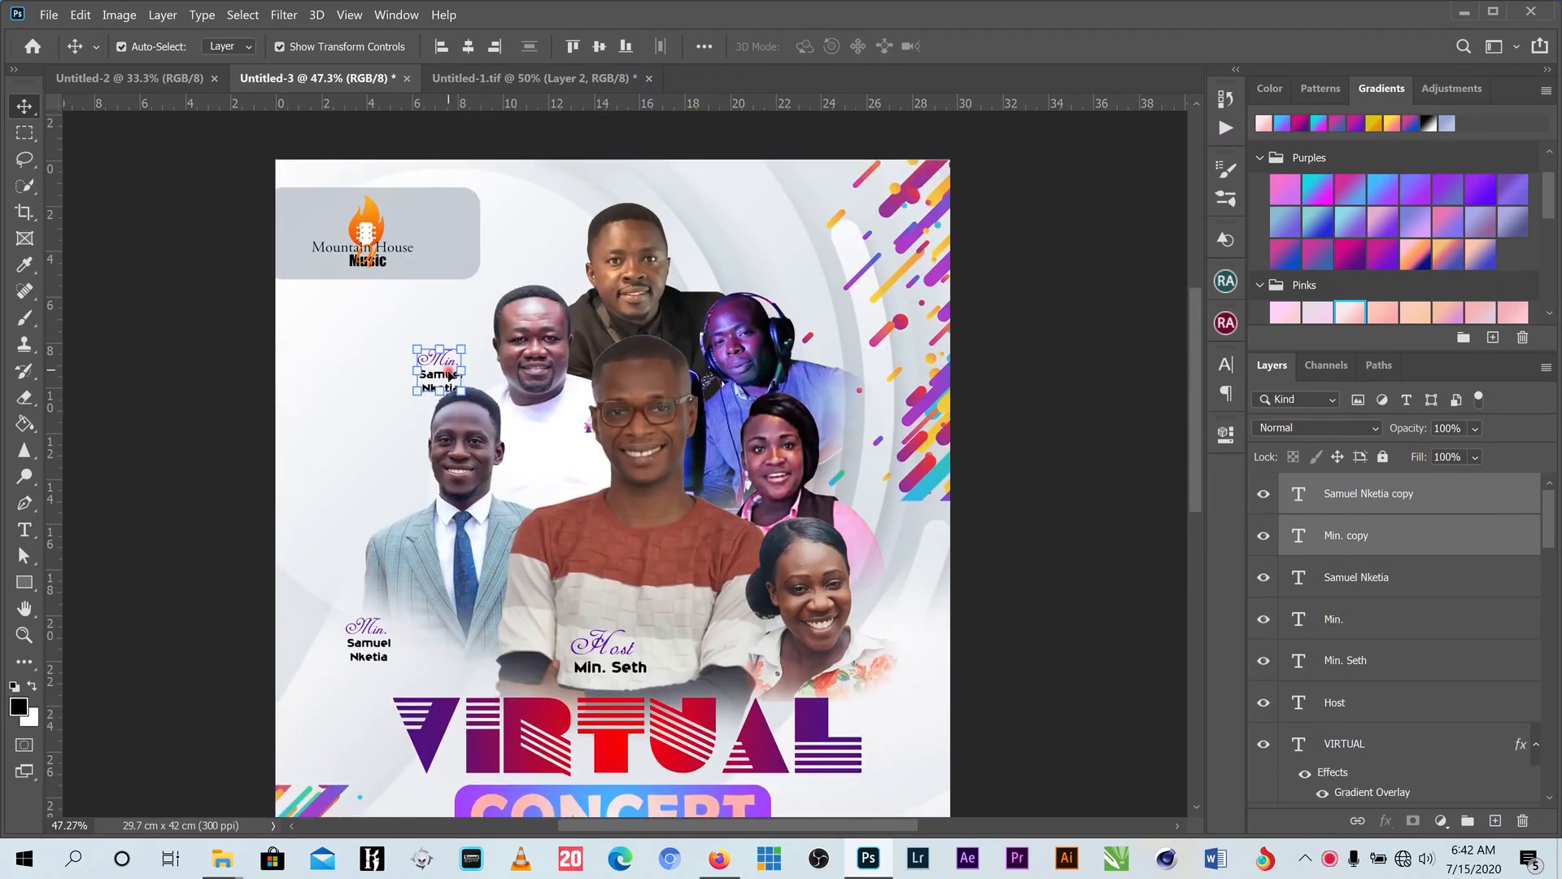
drag(449, 374, 462, 357)
scroll(452, 364, up, 2)
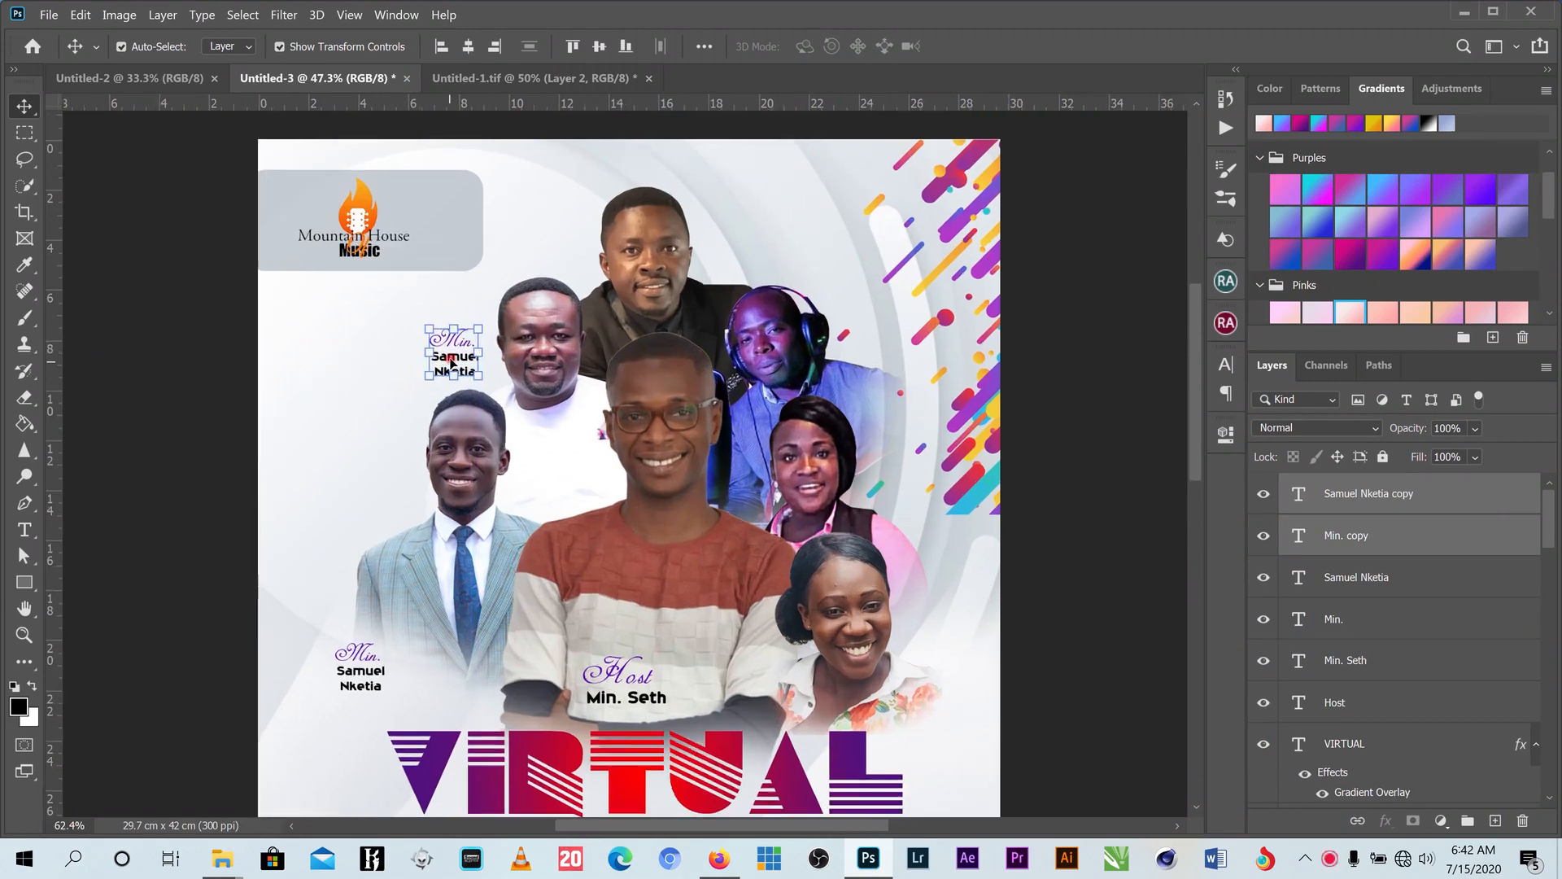
scroll(451, 364, up, 2)
click(24, 533)
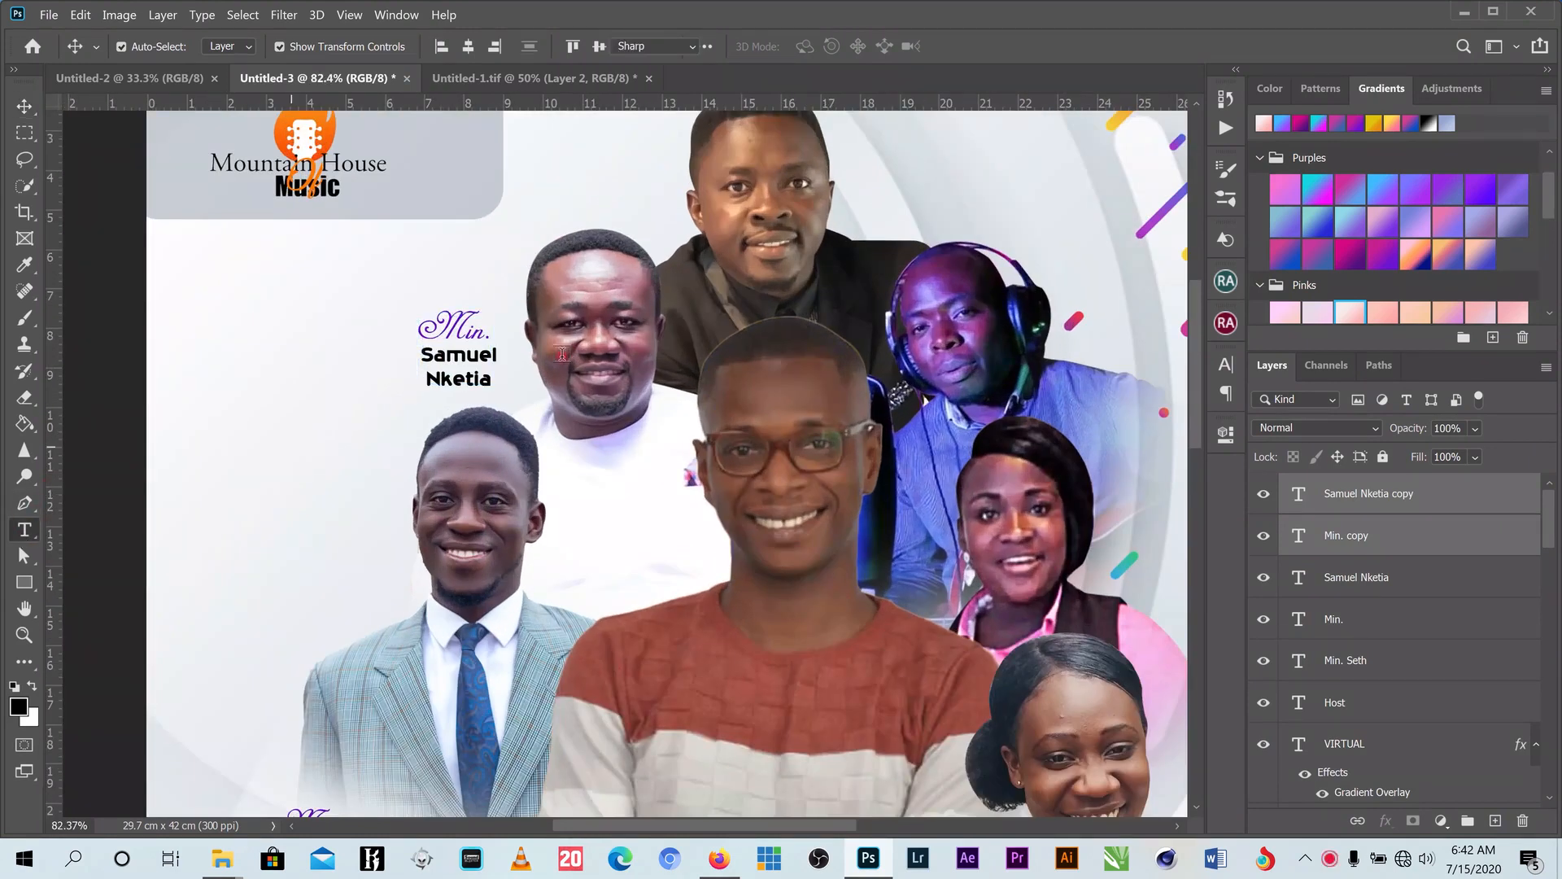
click(486, 336)
key(ctrl+a)
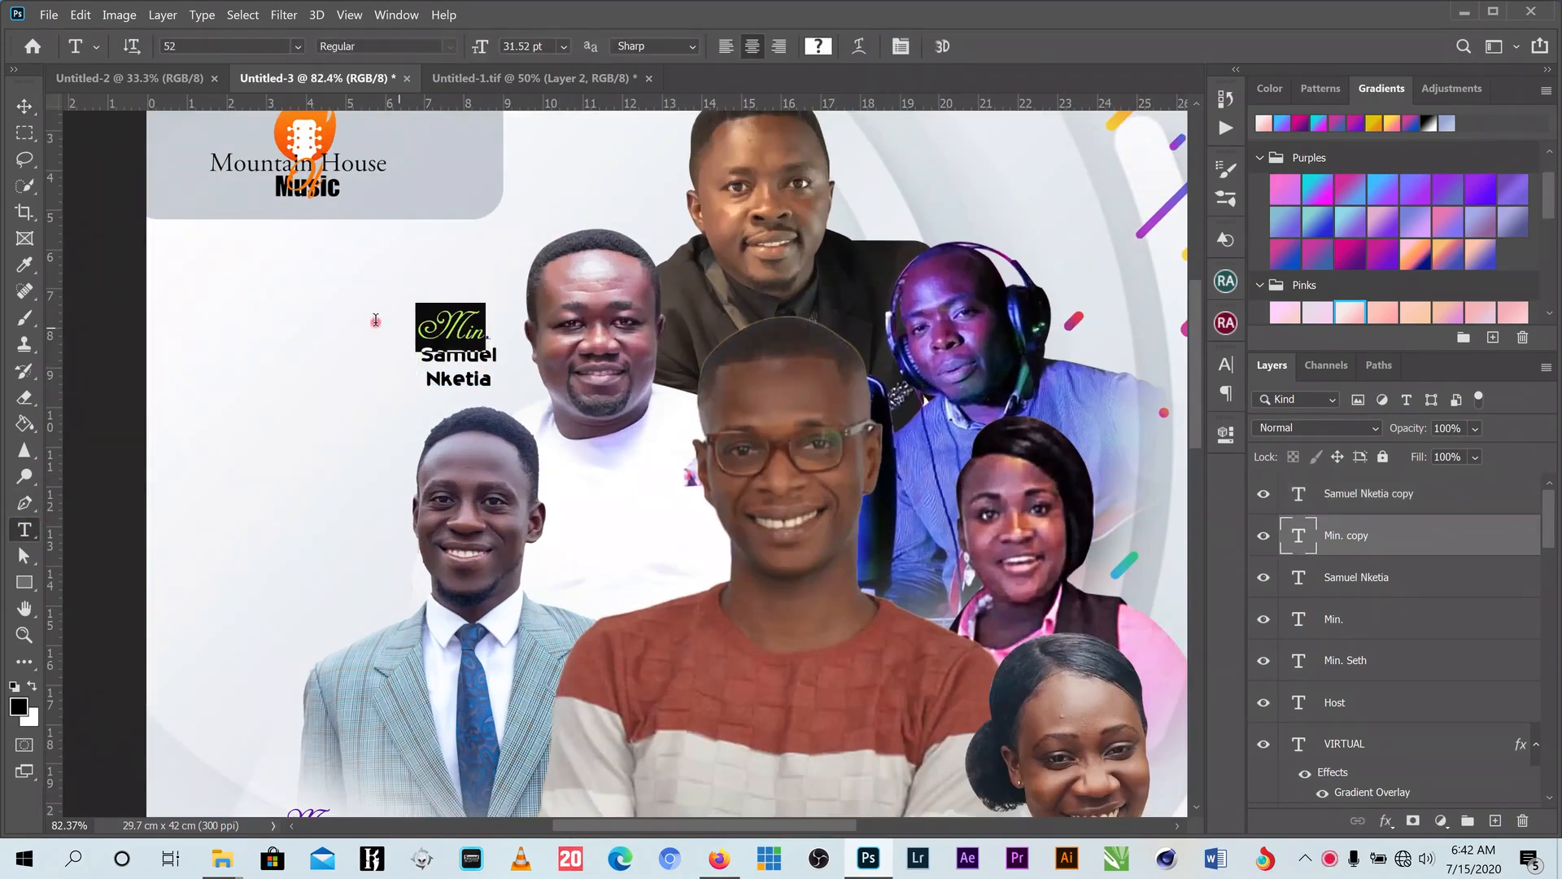
text(Pas.)
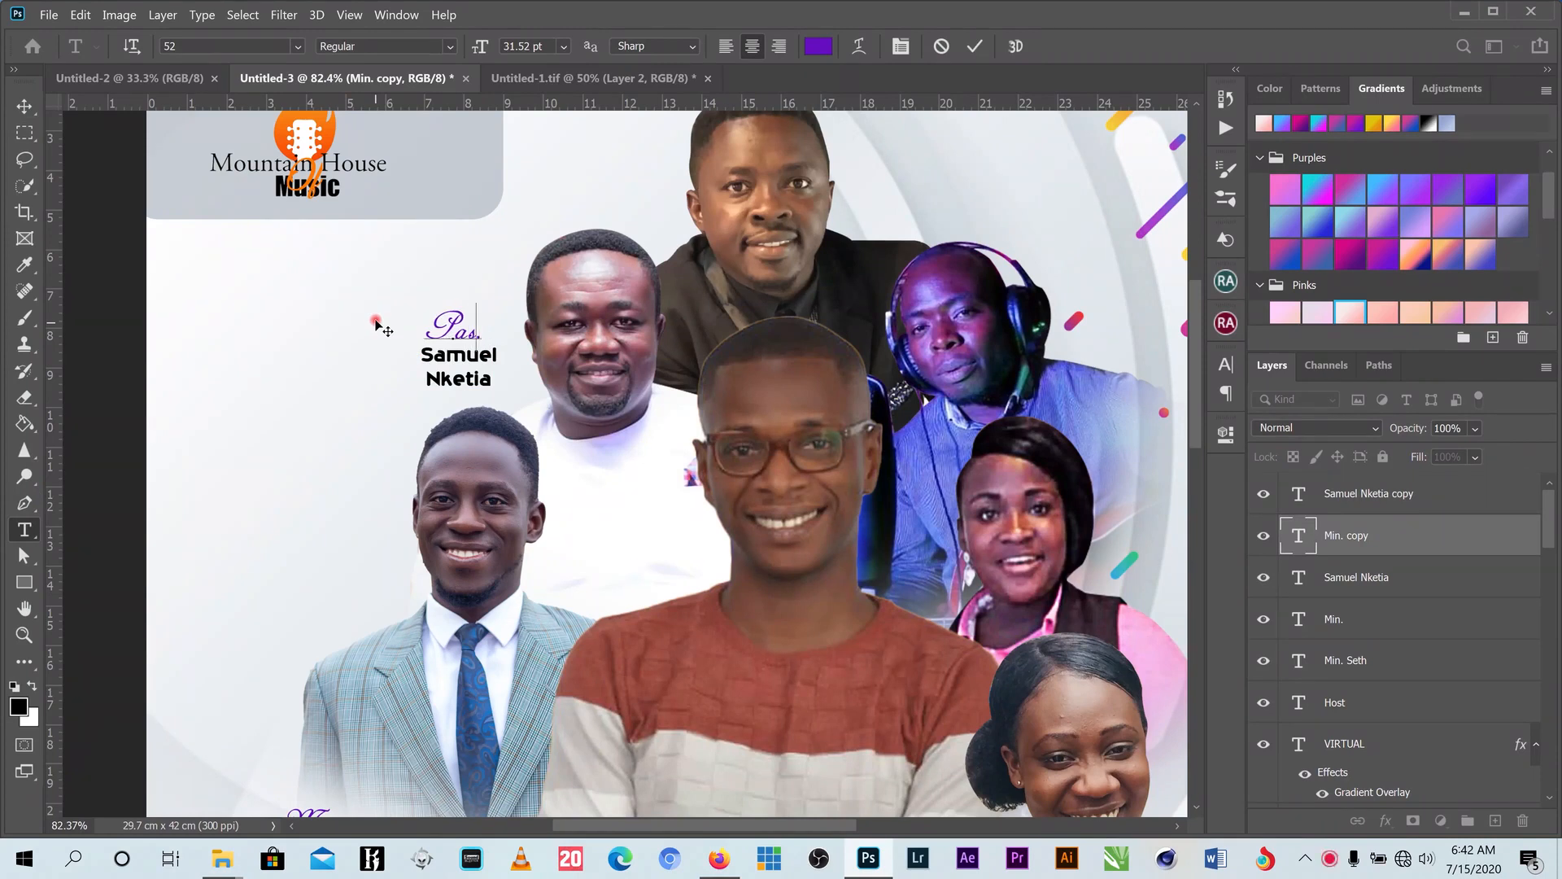
click(974, 46)
drag(493, 384, 379, 350)
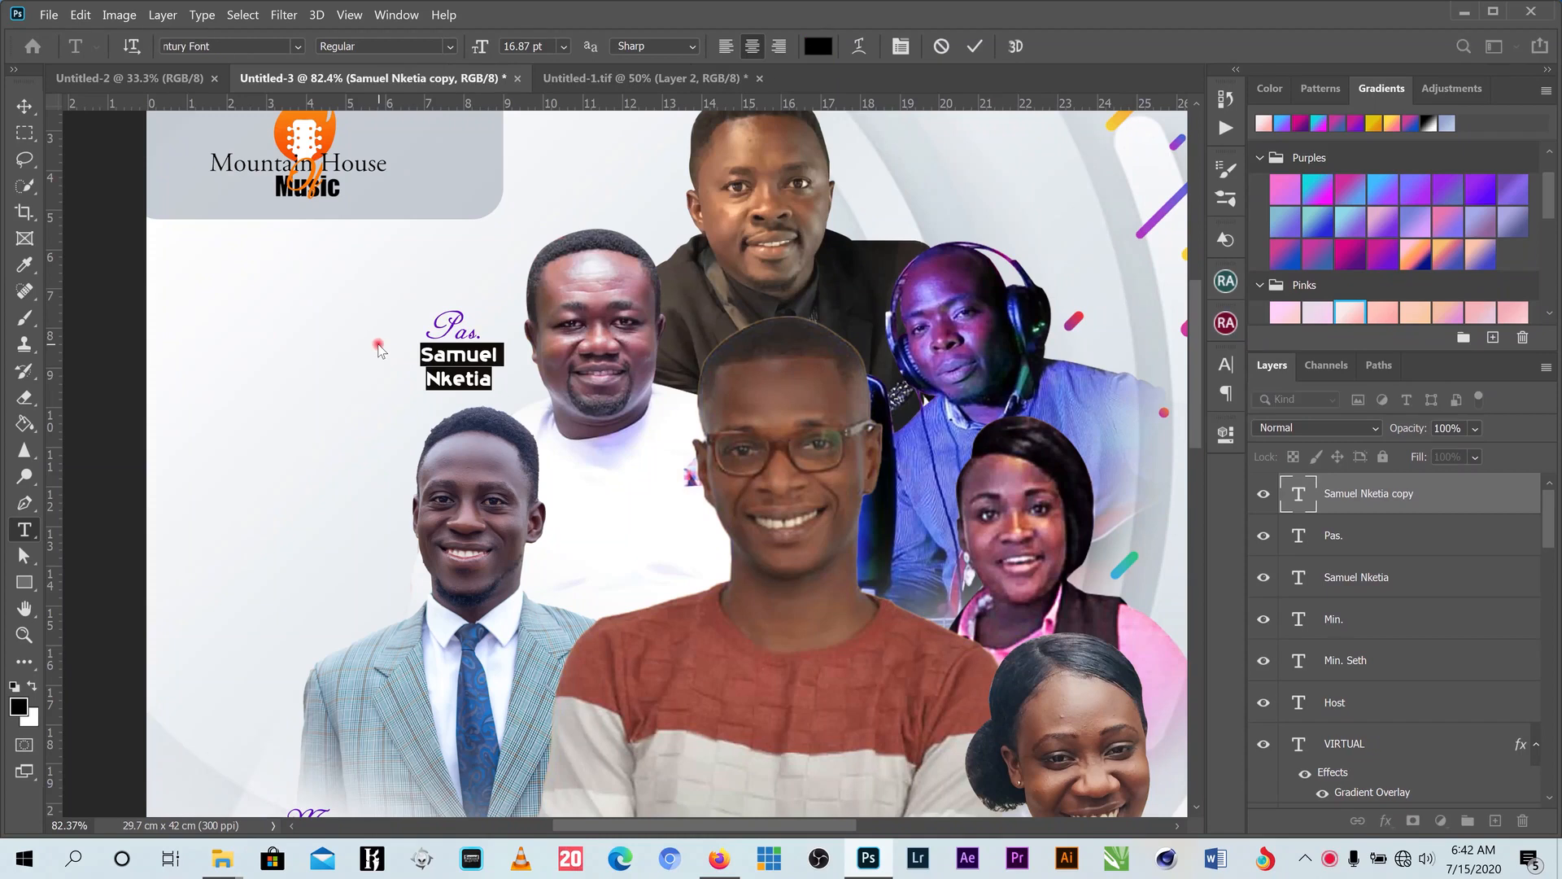
text(Andy)
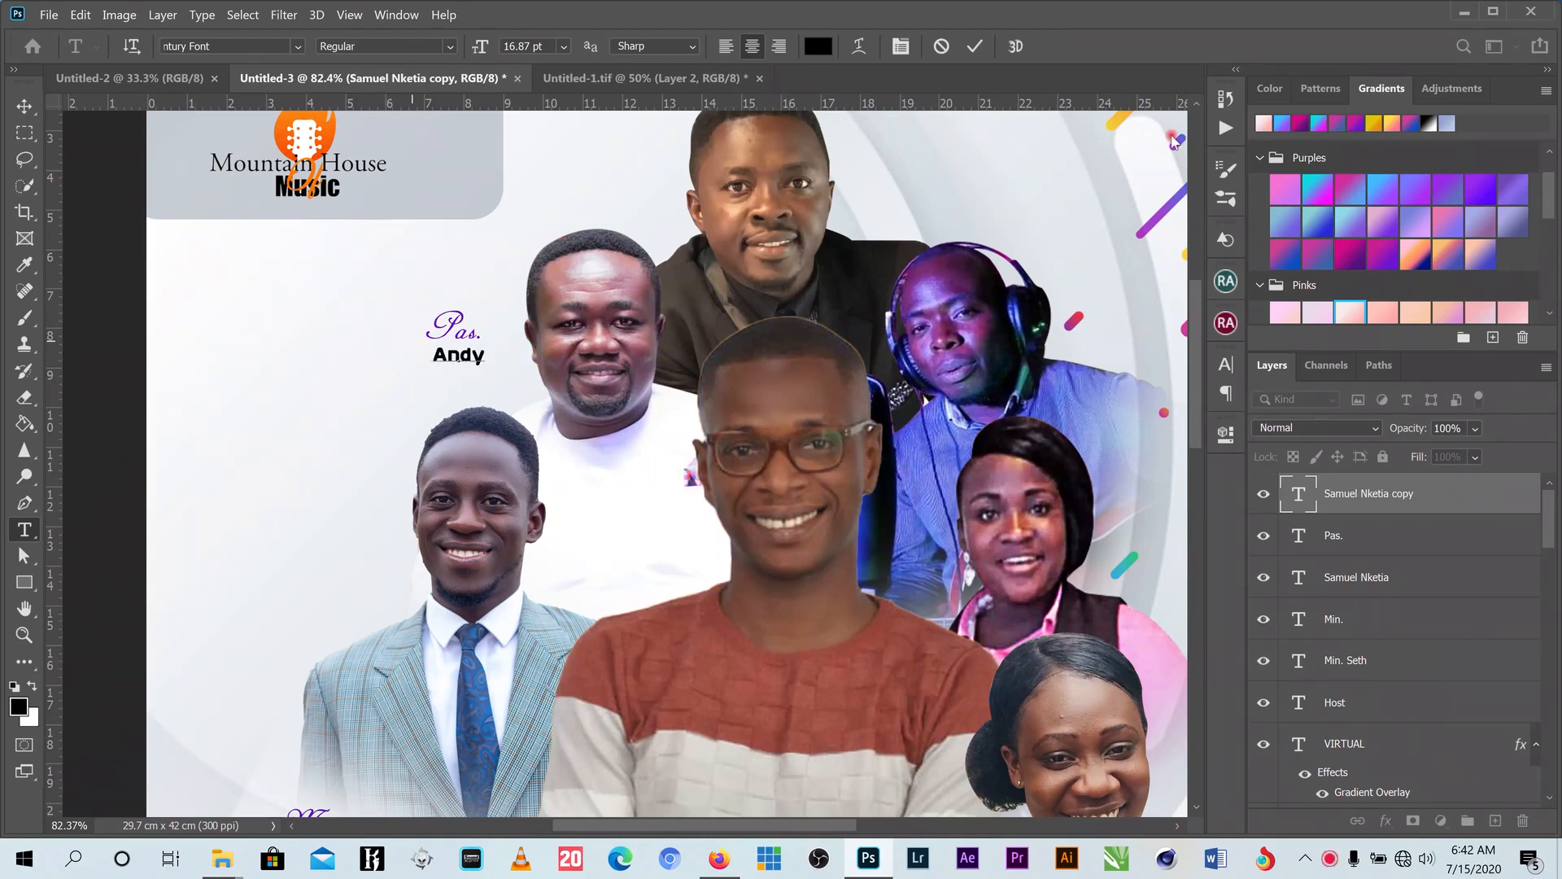
click(24, 106)
- Enlarge the Pas. title and name together to about 126%
drag(351, 313, 441, 324)
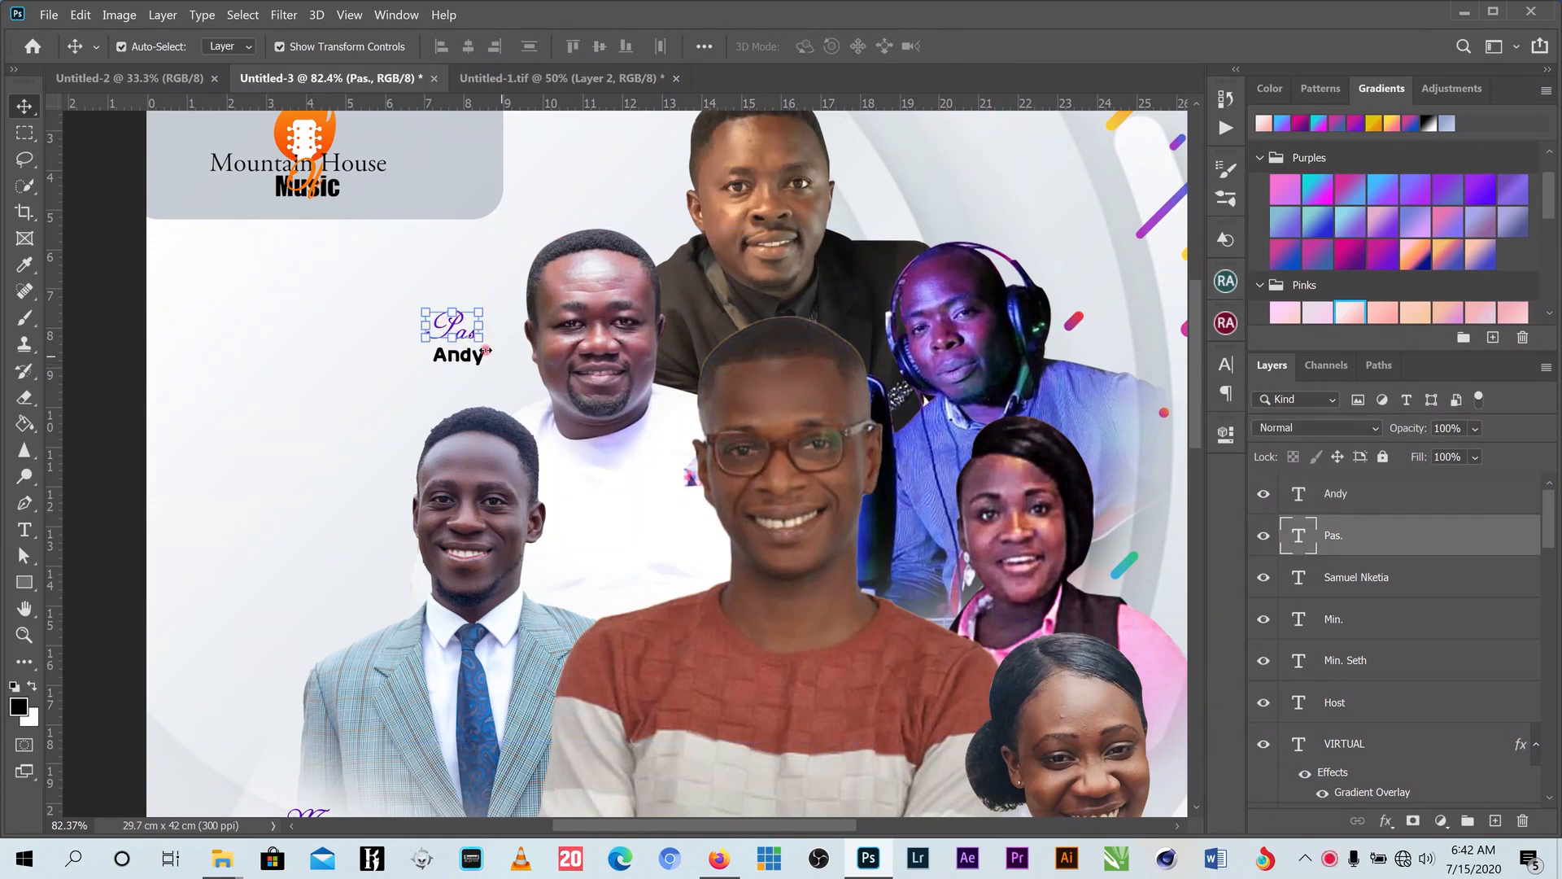
right_click(475, 357)
shift+click(488, 363)
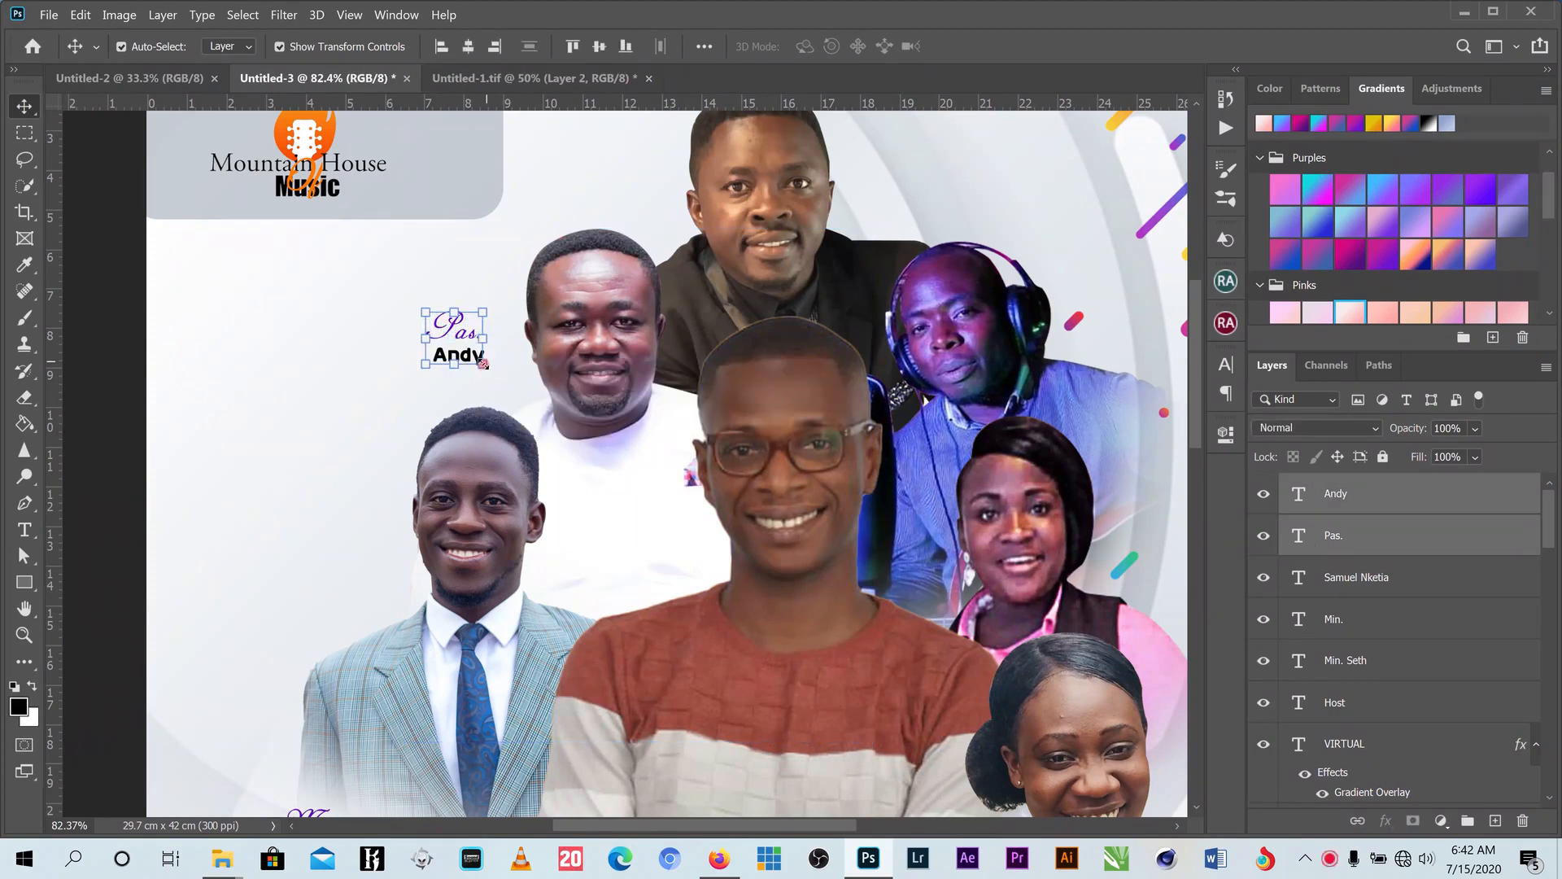
mouse_move(483, 364)
mouse_down()
mouse_move(501, 381)
mouse_move(407, 365)
mouse_move(607, 279)
mouse_move(641, 612)
mouse_move(619, 500)
mouse_move(537, 395)
mouse_move(488, 382)
mouse_move(480, 364)
mouse_up()
key(Return)
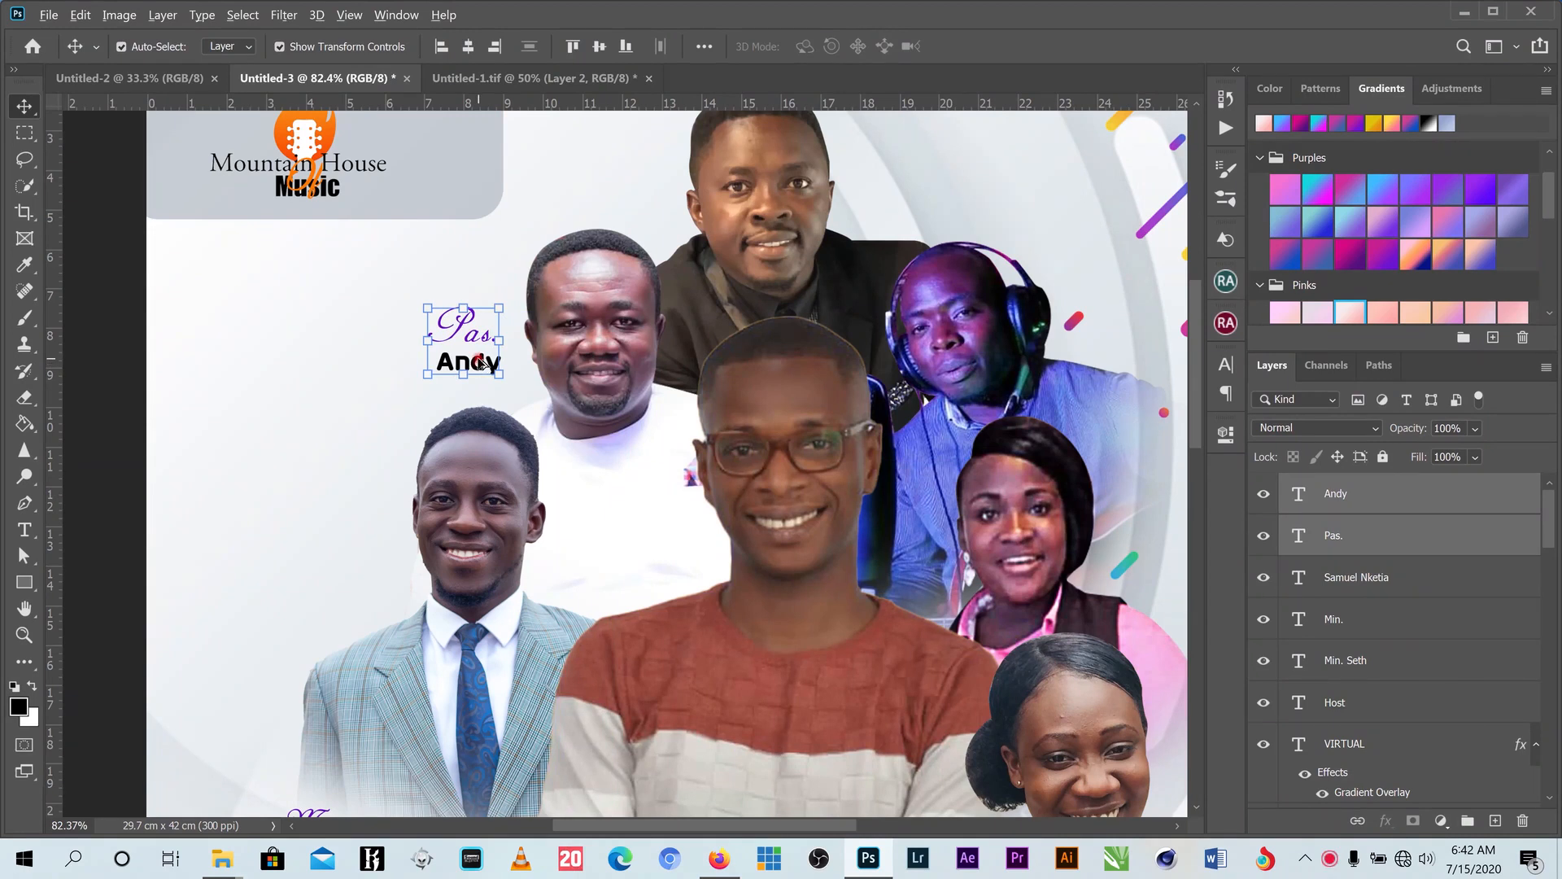
- Copy the caption beside the top performer, retitled 'Owura.' with his first name
drag(482, 364, 916, 188)
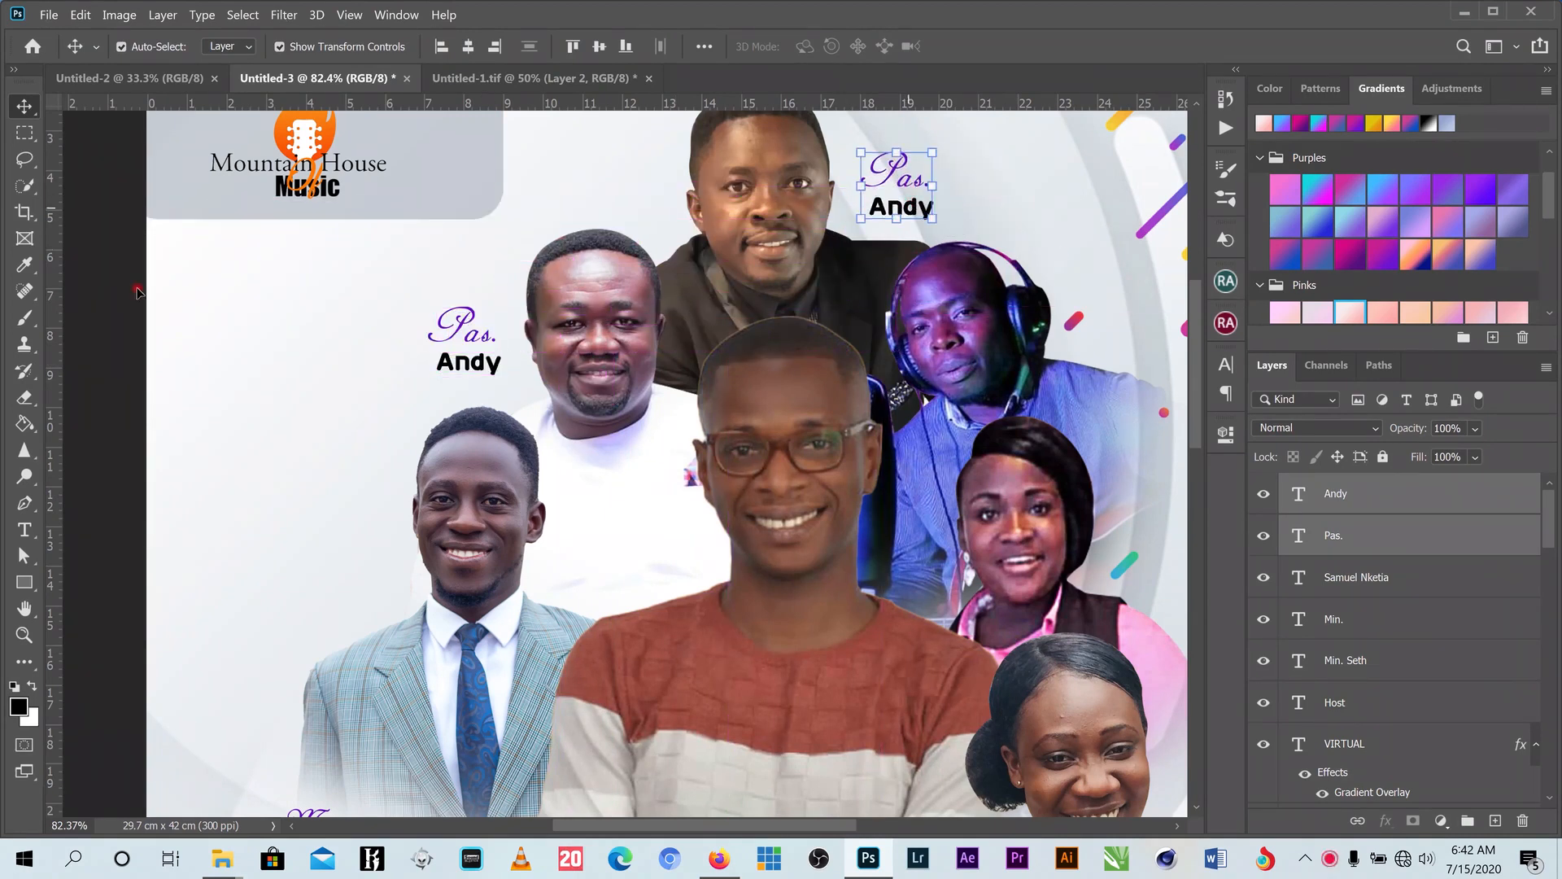
click(25, 531)
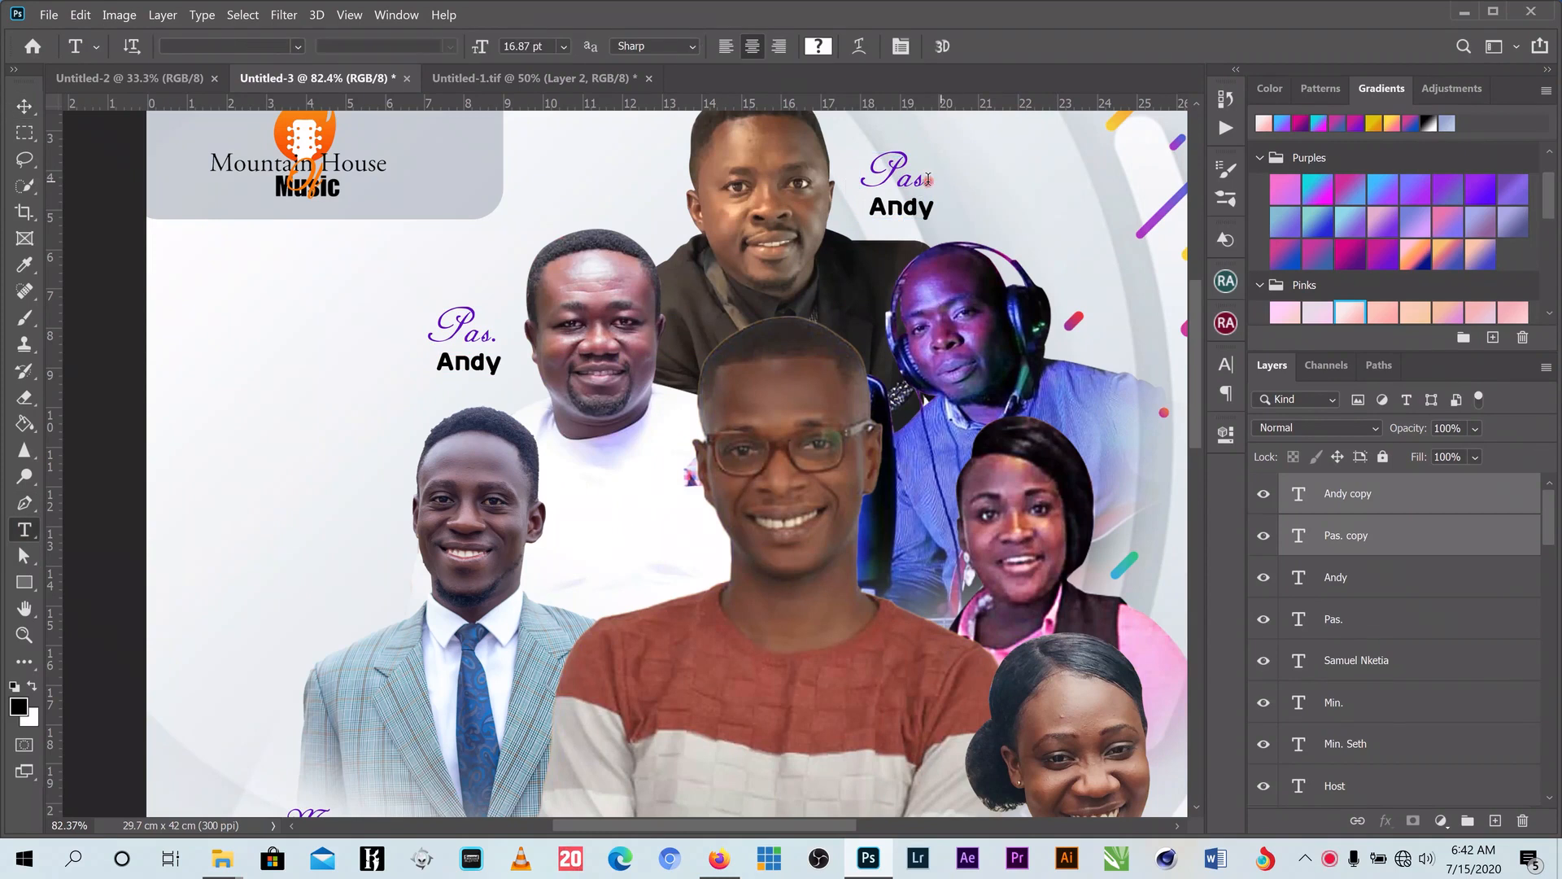
drag(926, 178, 847, 170)
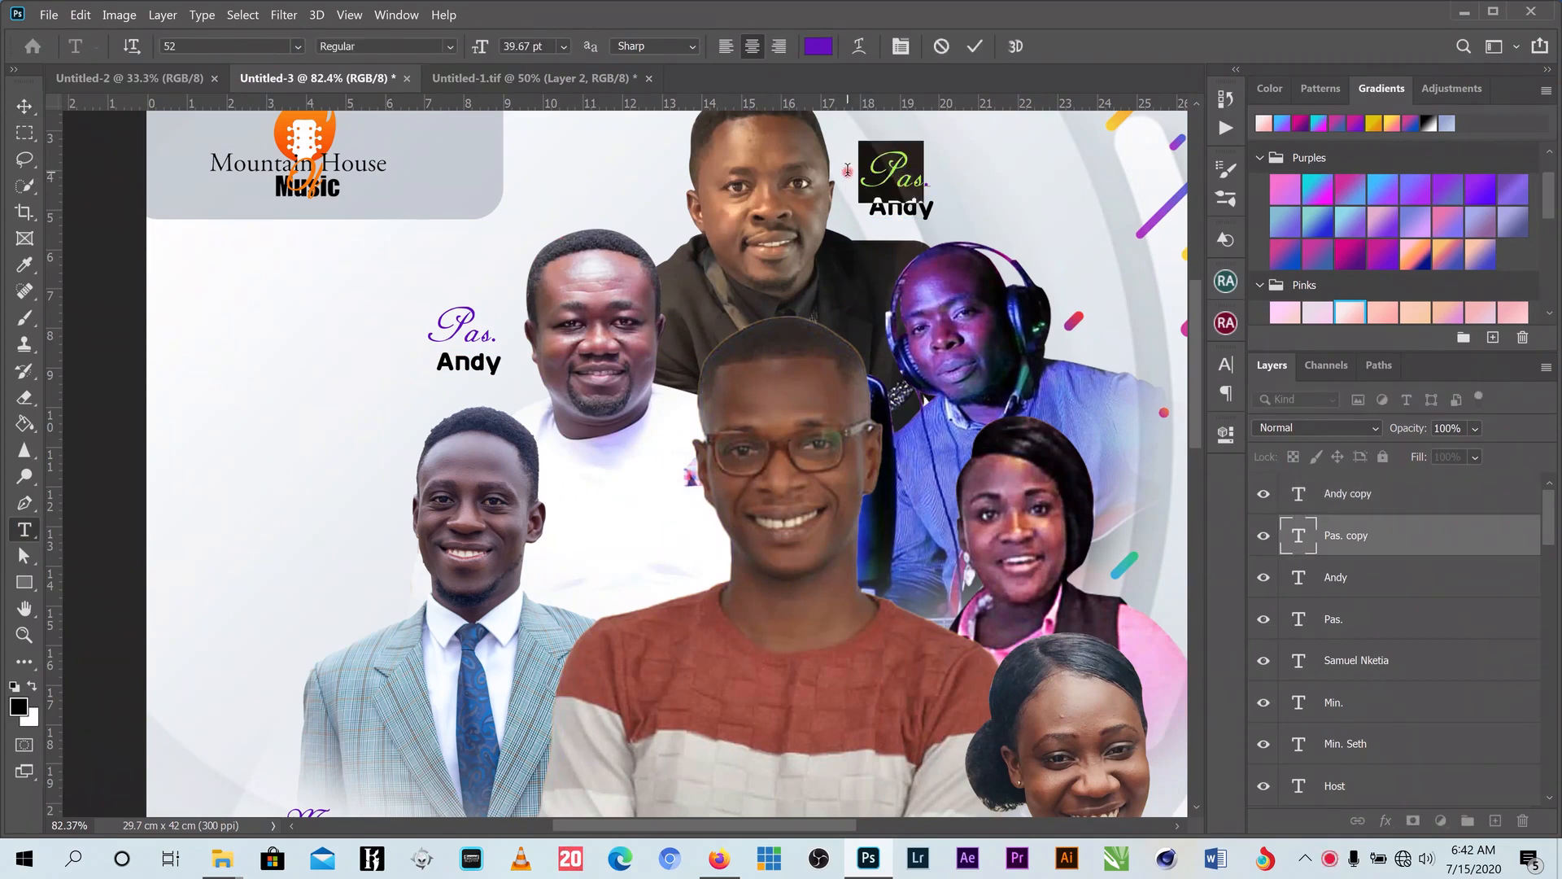
text(Owu)
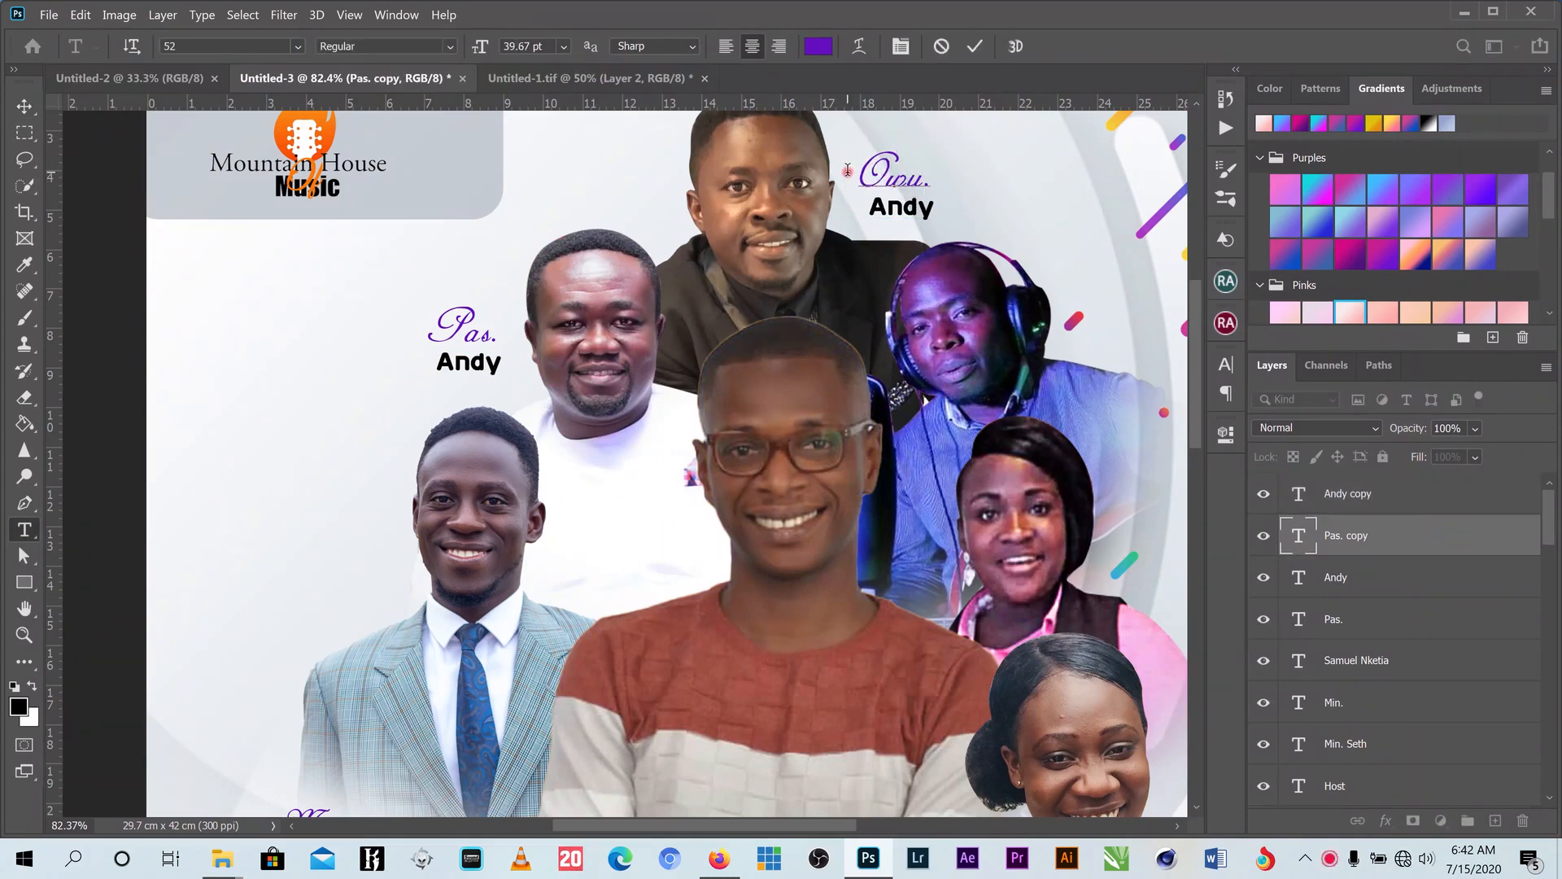
text(ra)
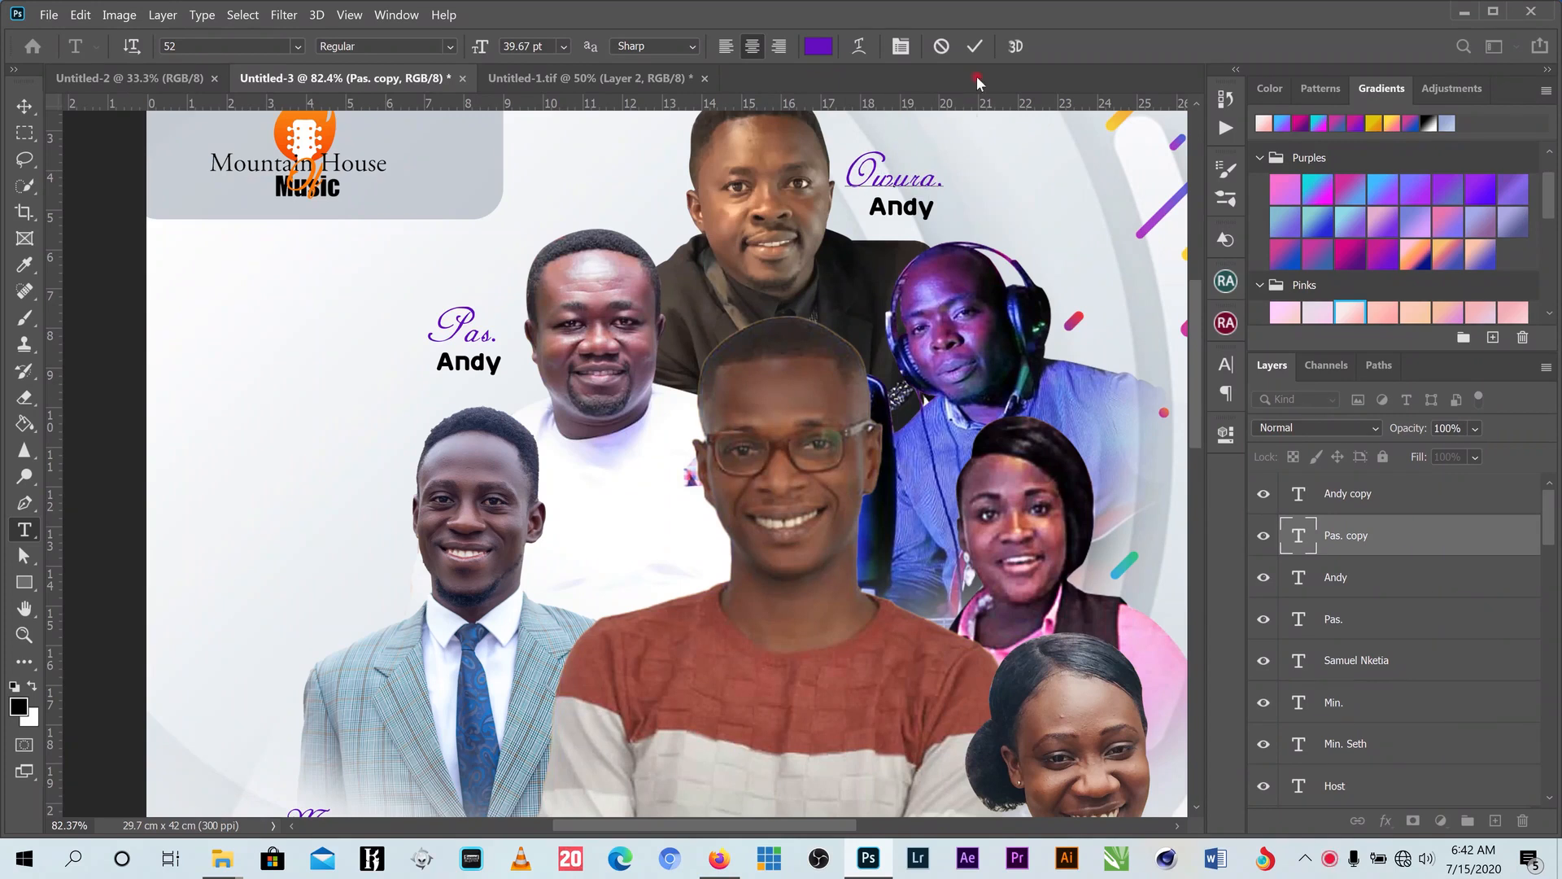
click(975, 47)
click(920, 209)
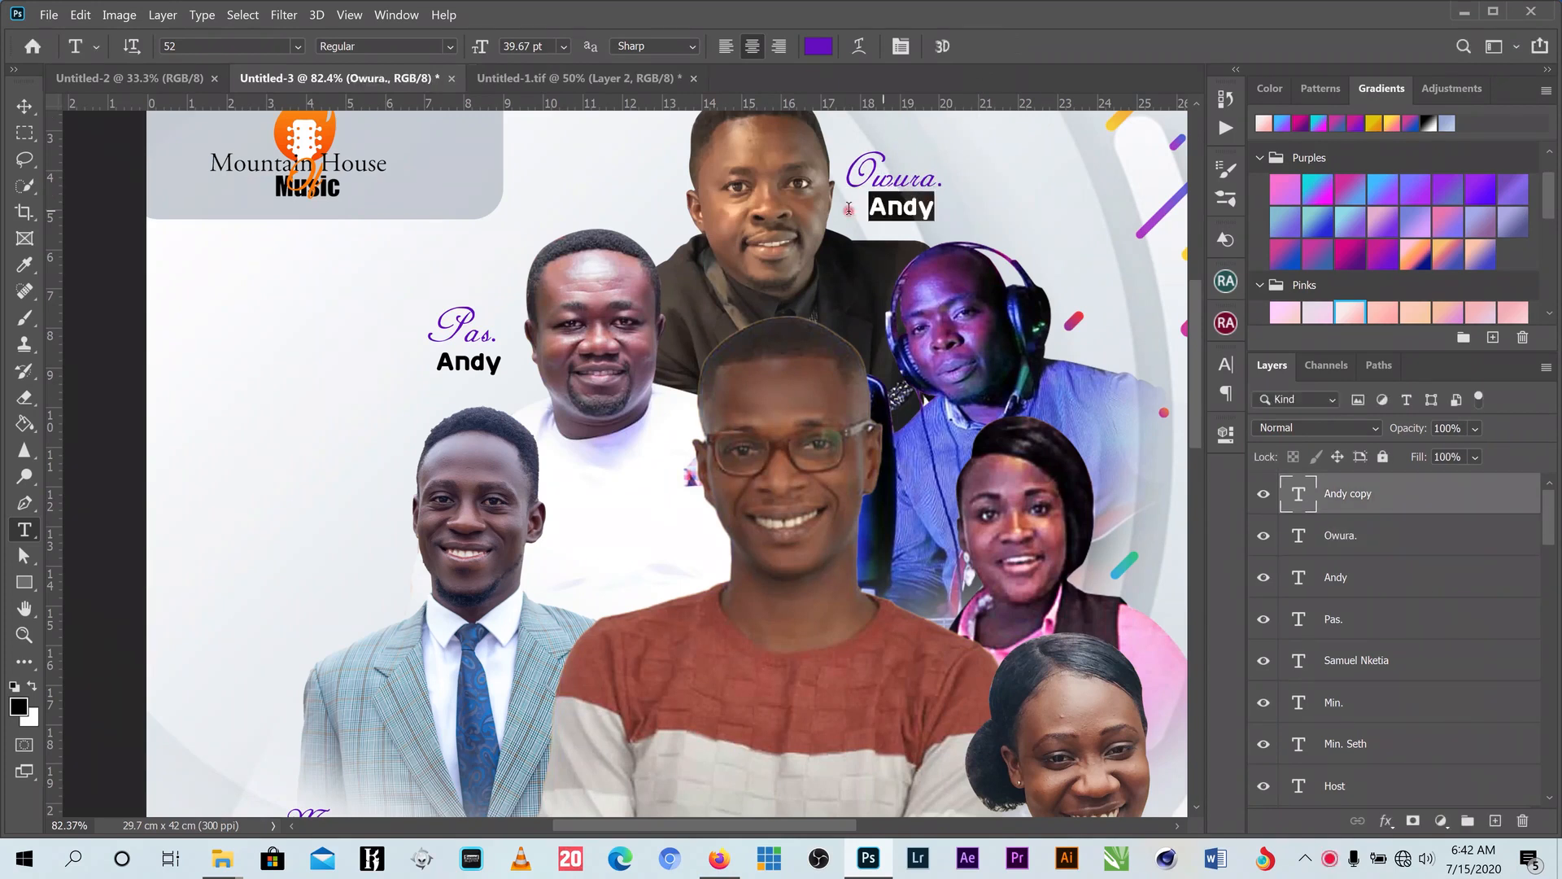
key(ctrl+a)
text(Dan)
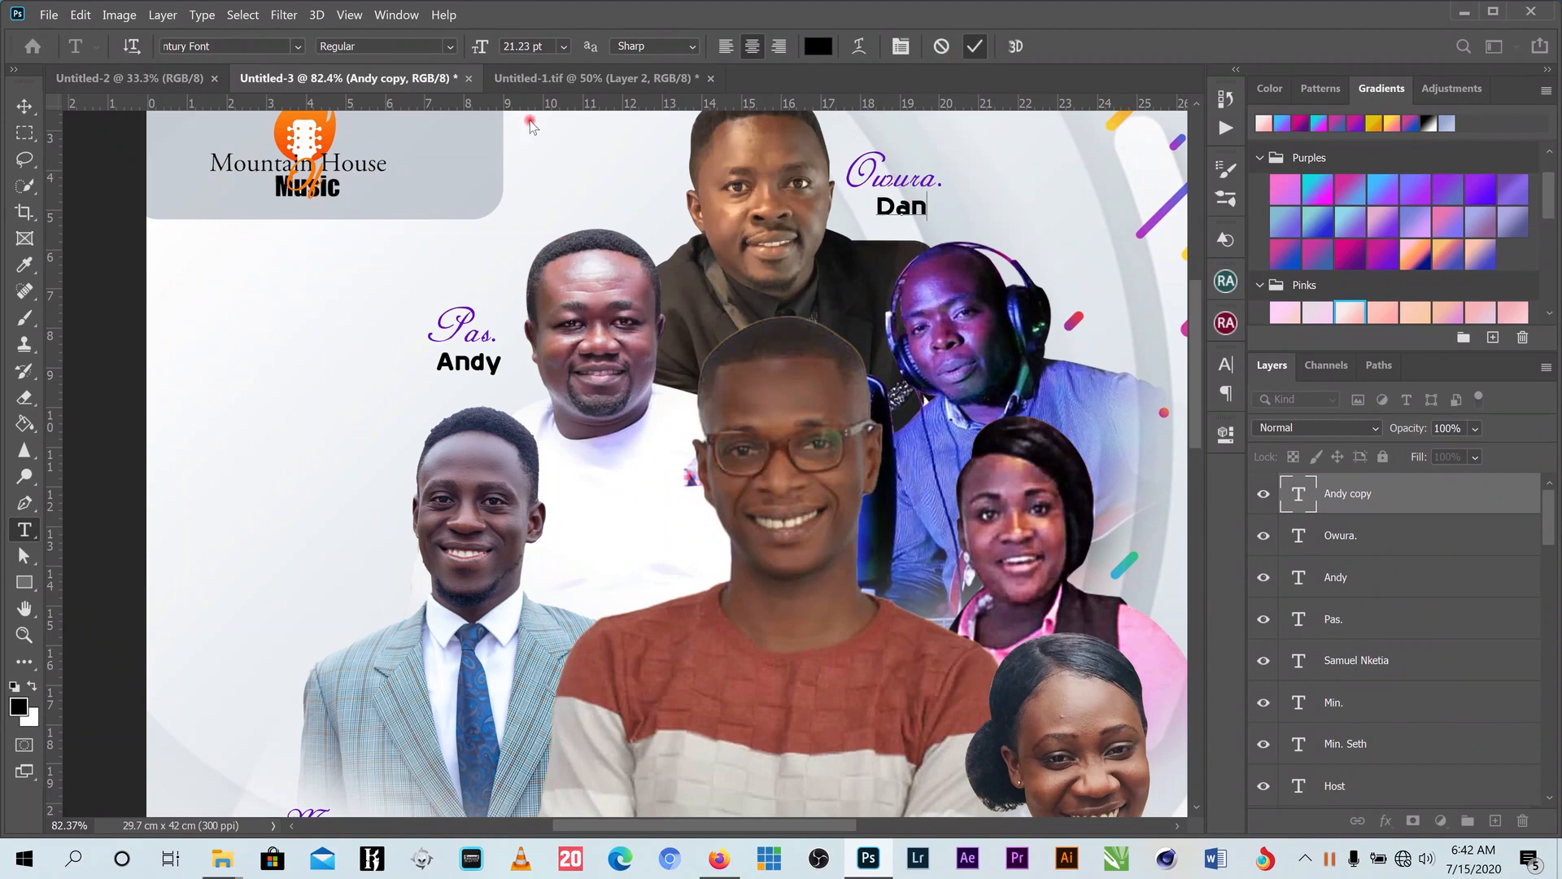
click(24, 107)
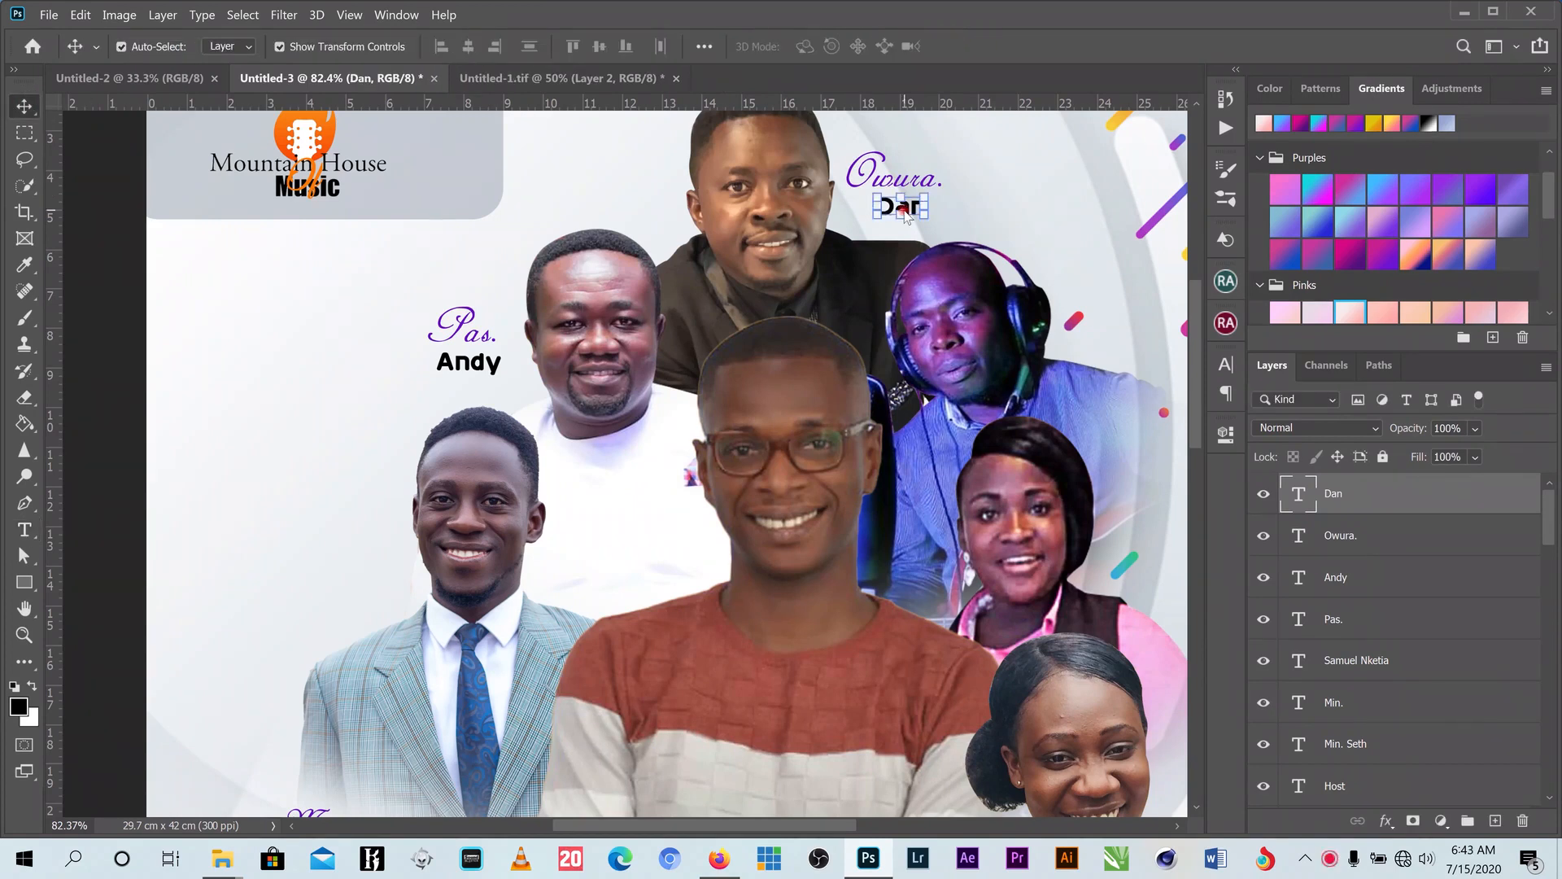
- Nudge the Owura. name left, tilt it about -1.5°, and select it with its title
key(Left)
key(Left)
key(Left)
key(Left)
key(Left)
key(Left)
key(Left)
key(Left)
key(Left)
key(Left)
key(Left)
key(Left)
key(Left)
key(Left)
key(Left)
key(Left)
key(Left)
key(Left)
key(Left)
key(Left)
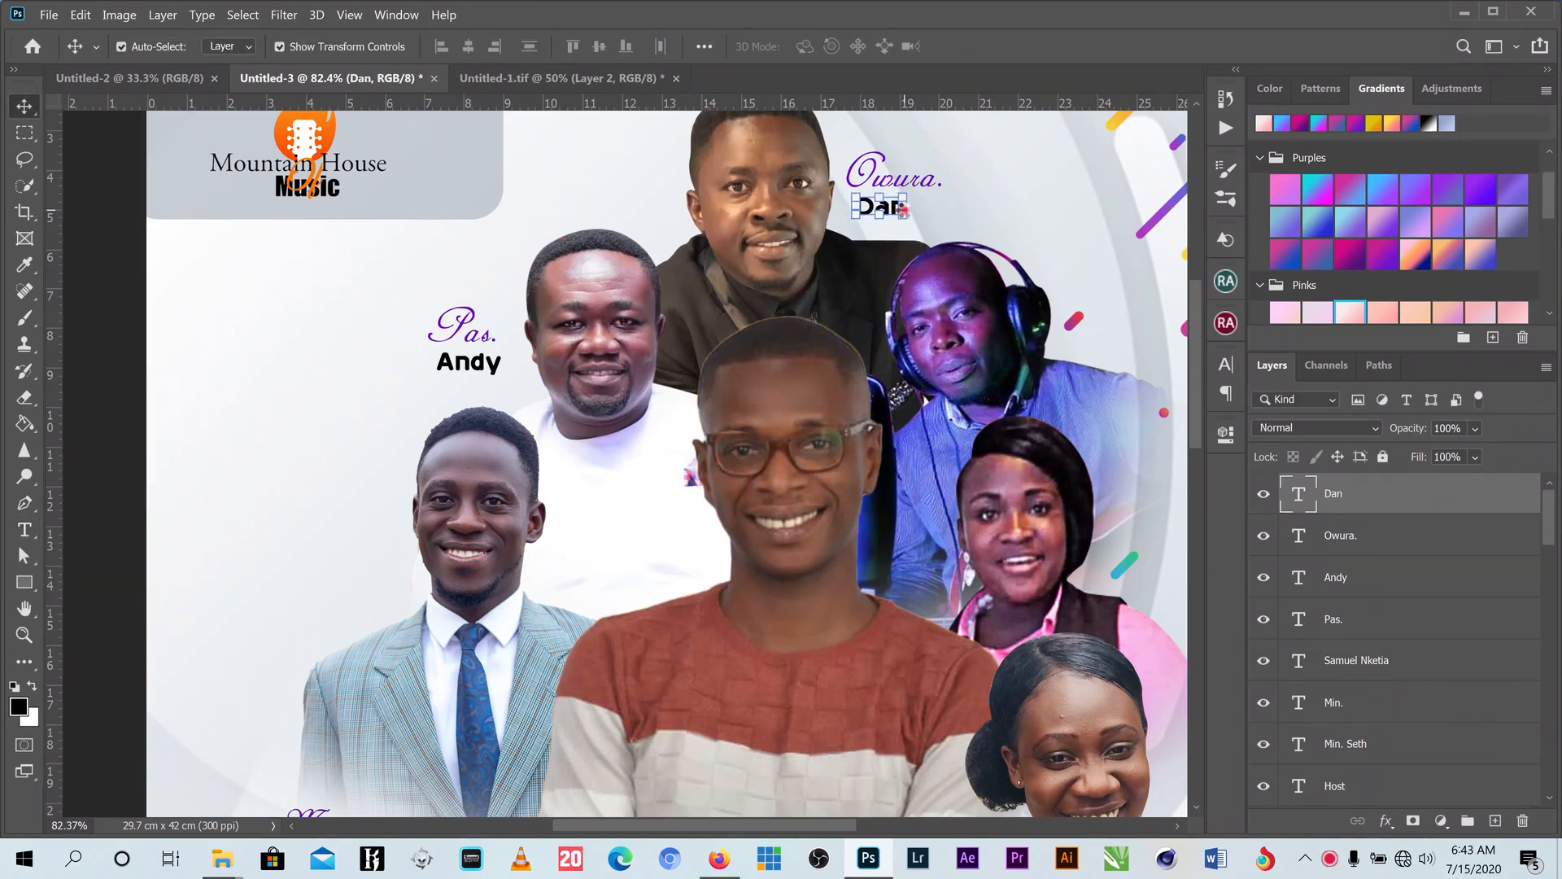
drag(883, 176, 882, 176)
click(1005, 48)
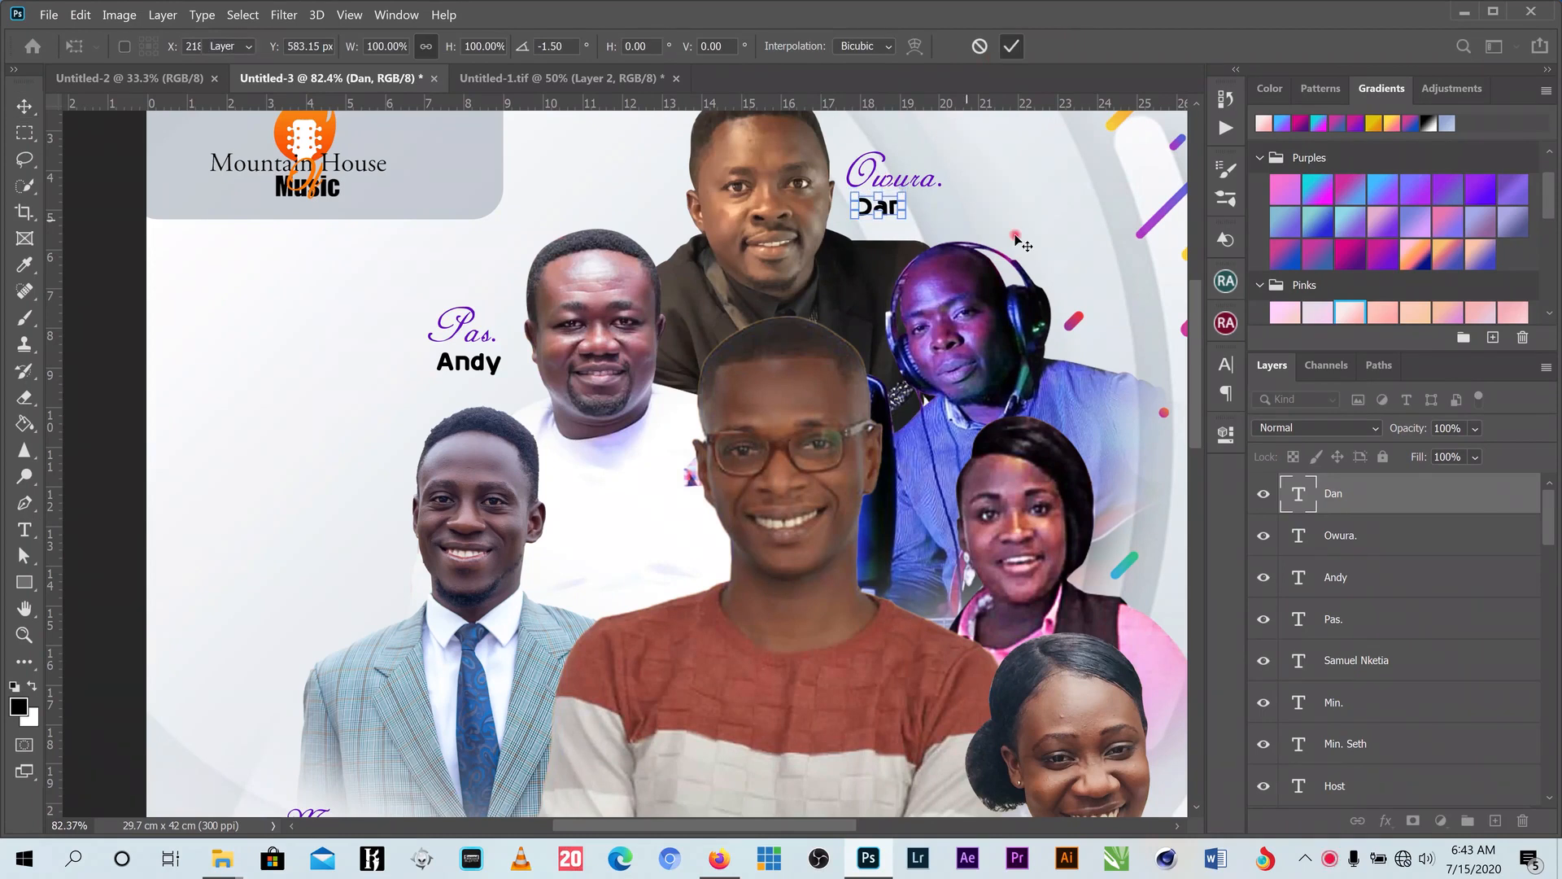
right_click(912, 180)
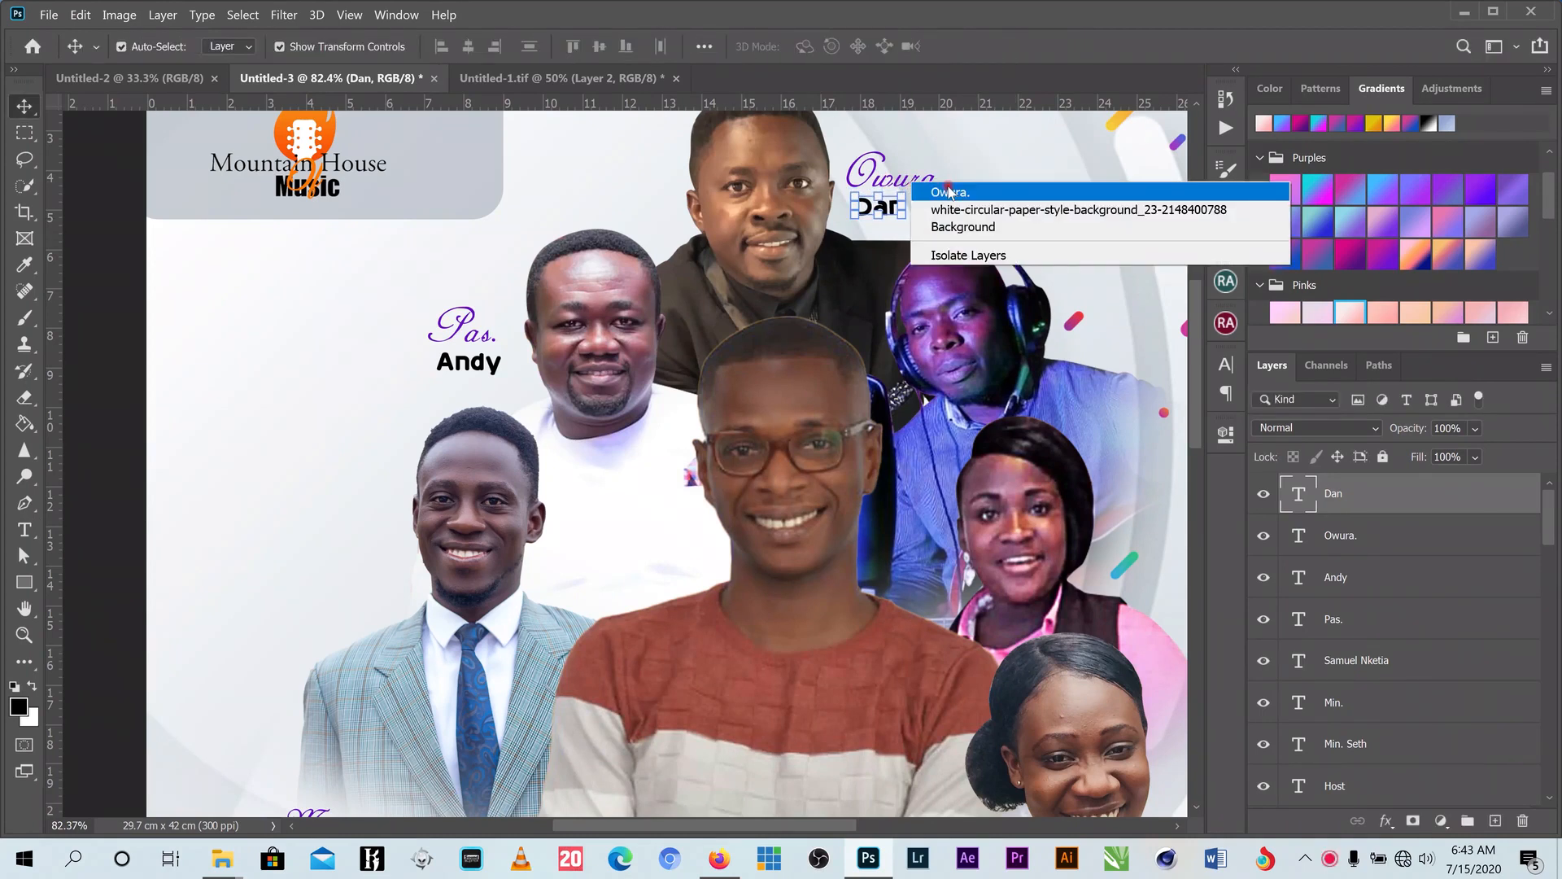
shift+click(949, 188)
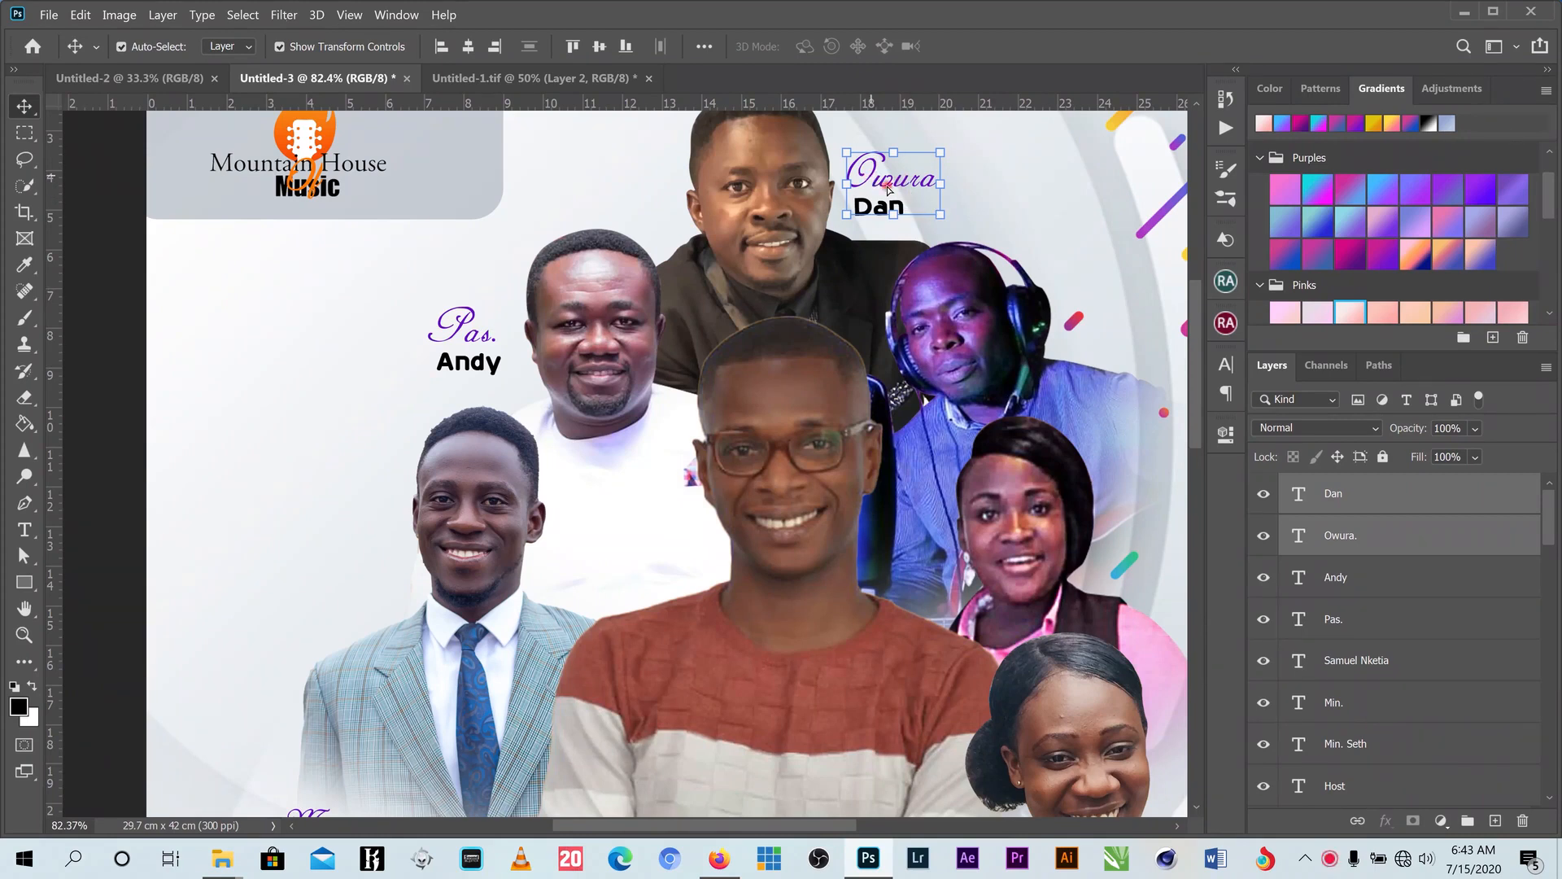
- Copy the Owura. caption beside the headphone-wearing performer and retitle it 'Fada.'
drag(867, 181, 1110, 317)
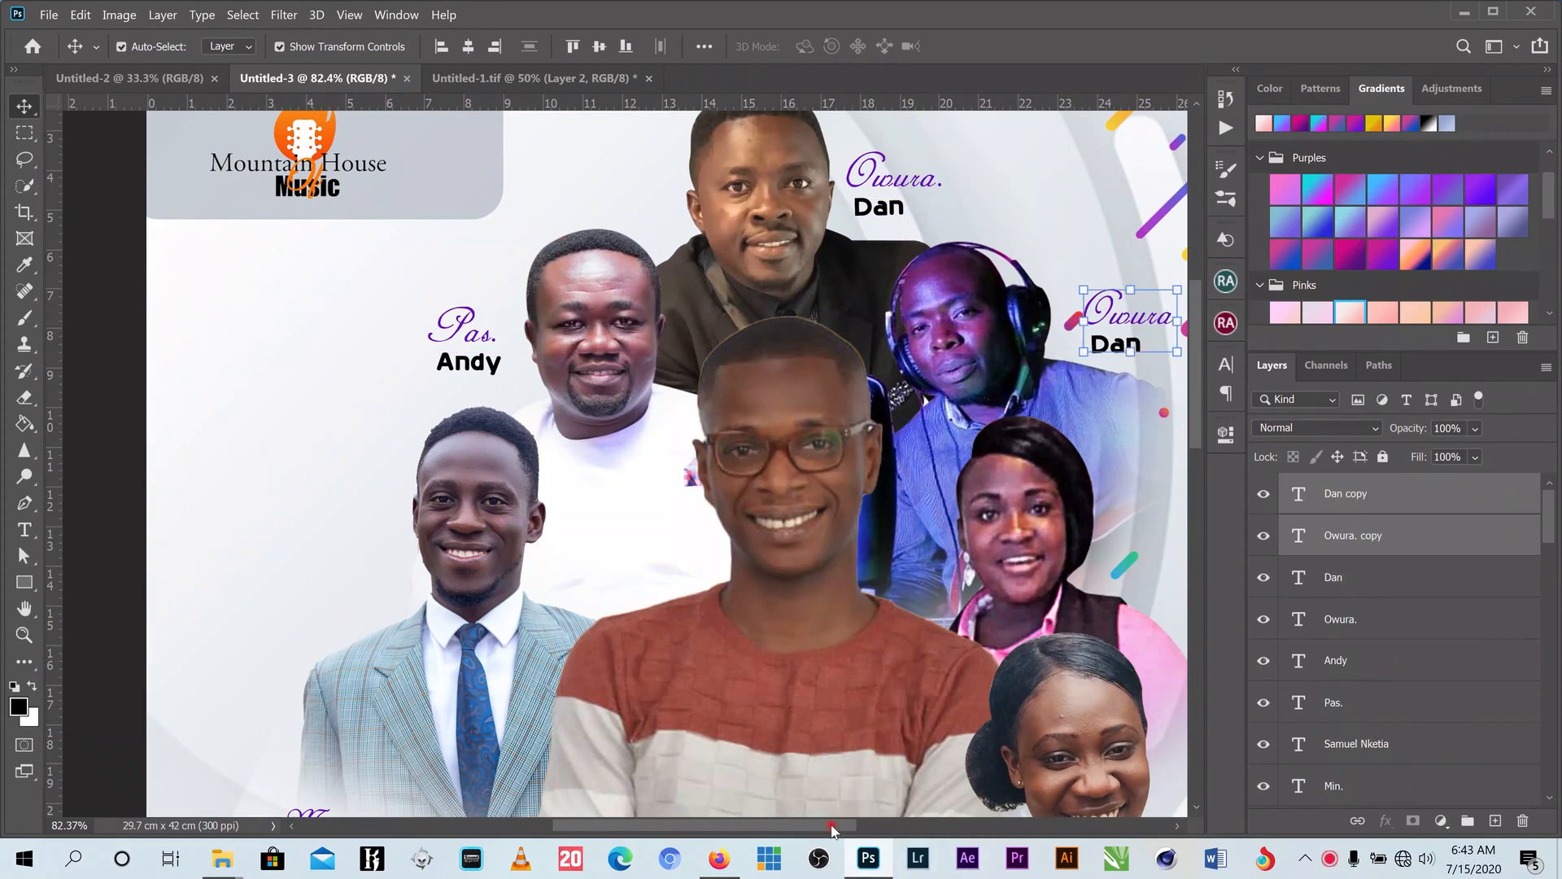
drag(830, 827, 875, 830)
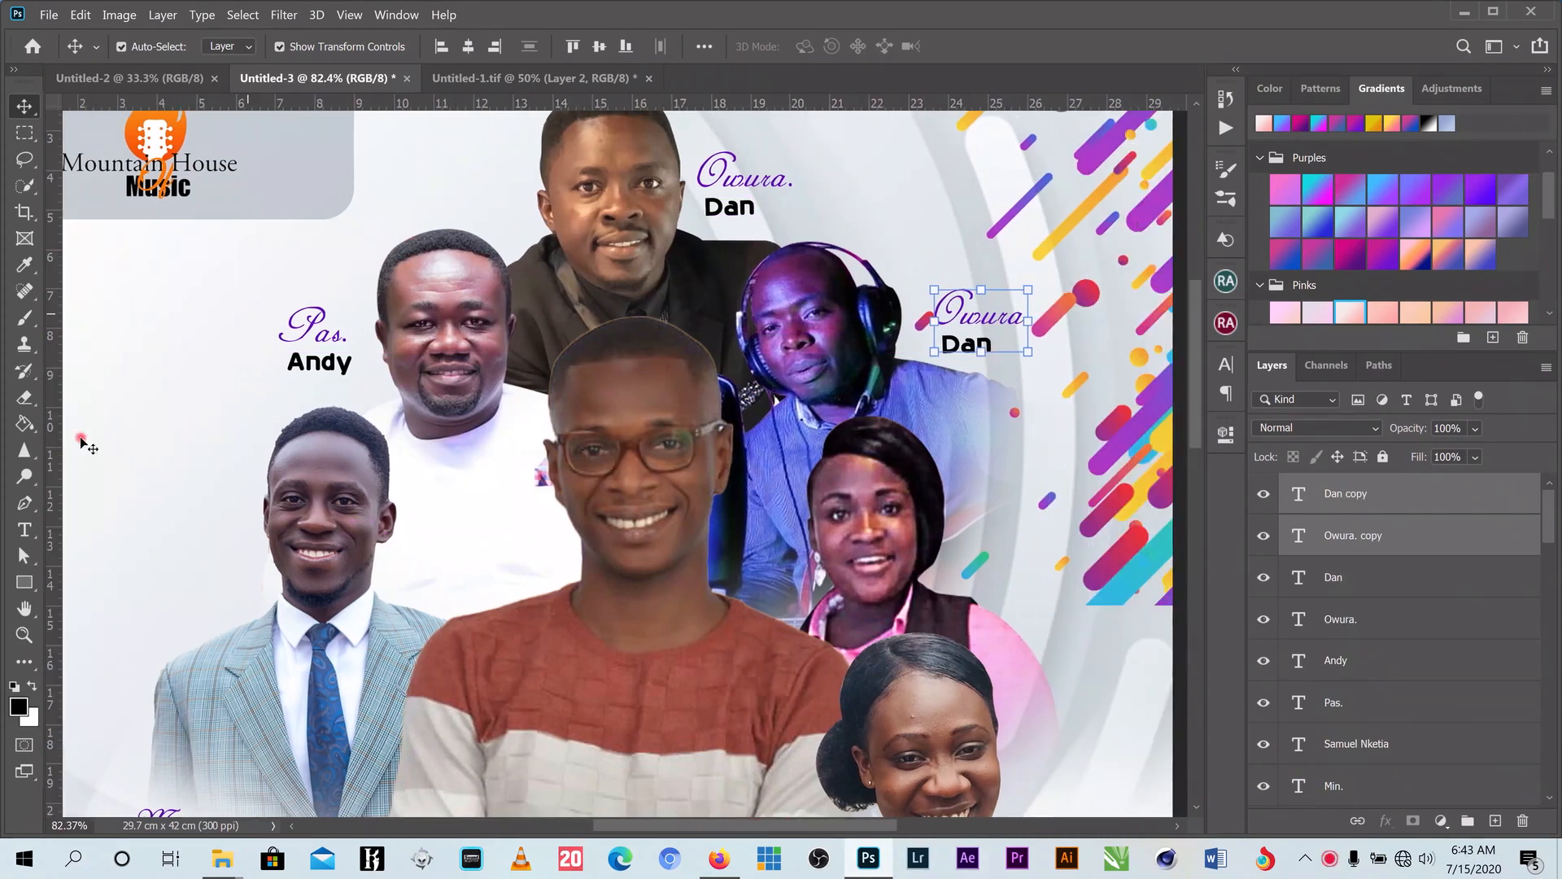
click(25, 530)
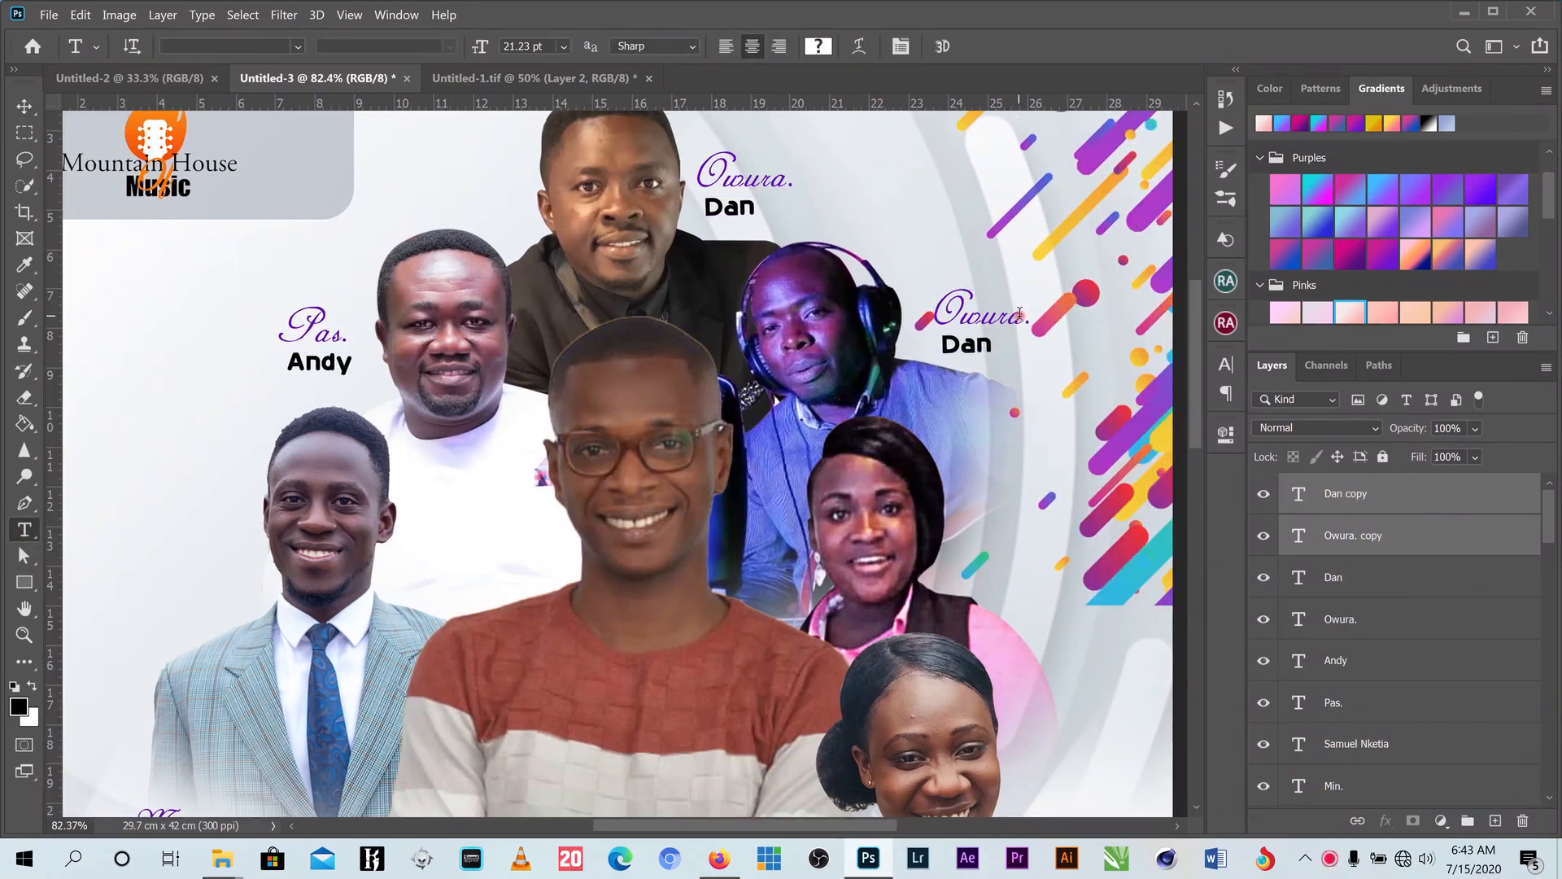
drag(1023, 317, 918, 321)
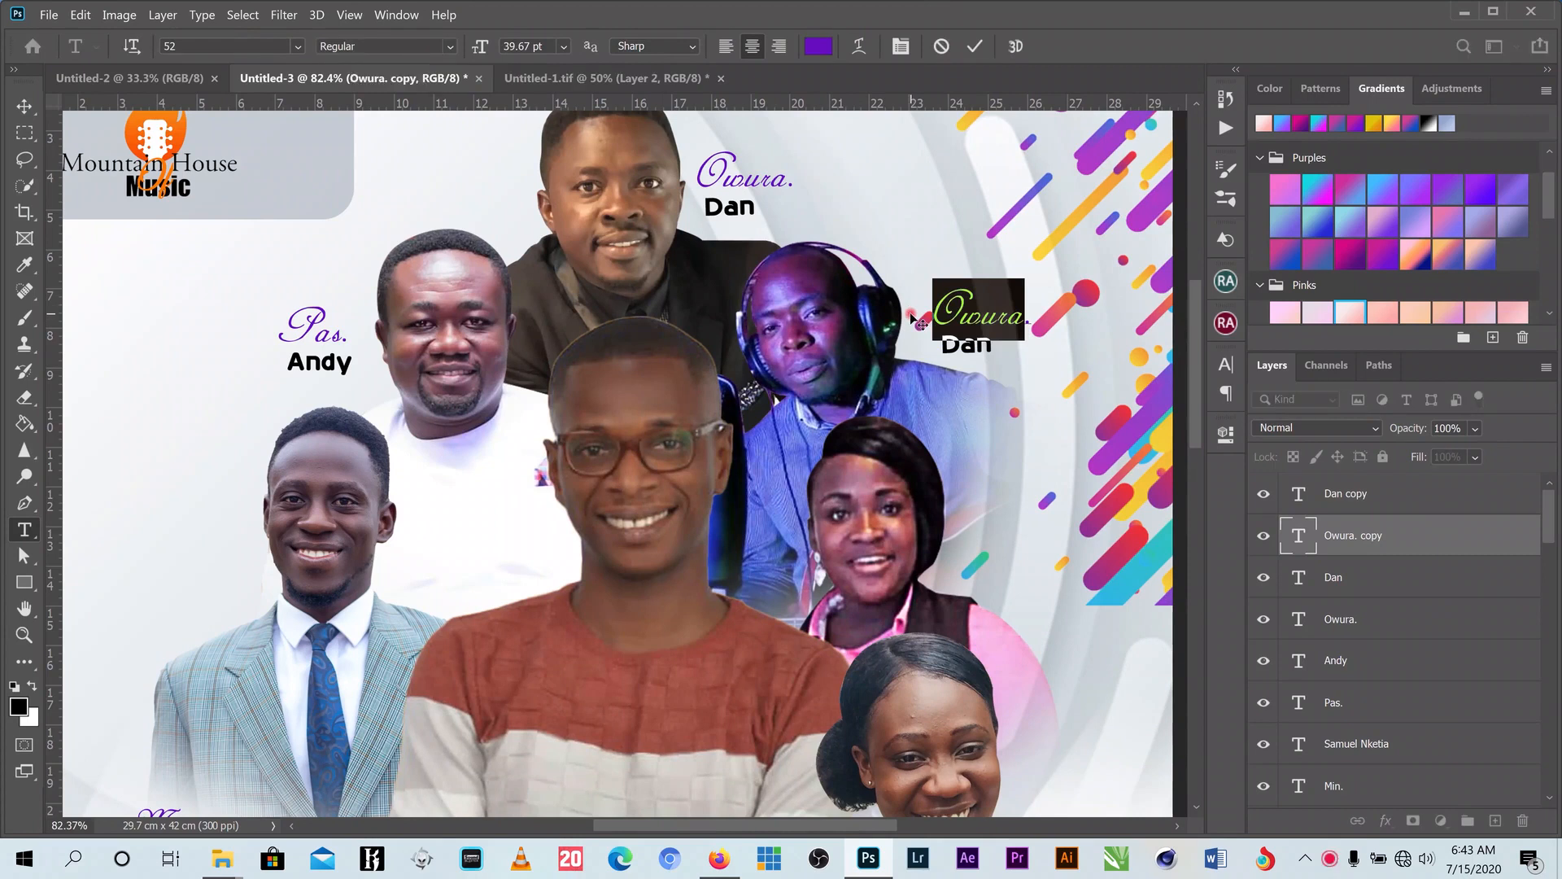
text(Fda)
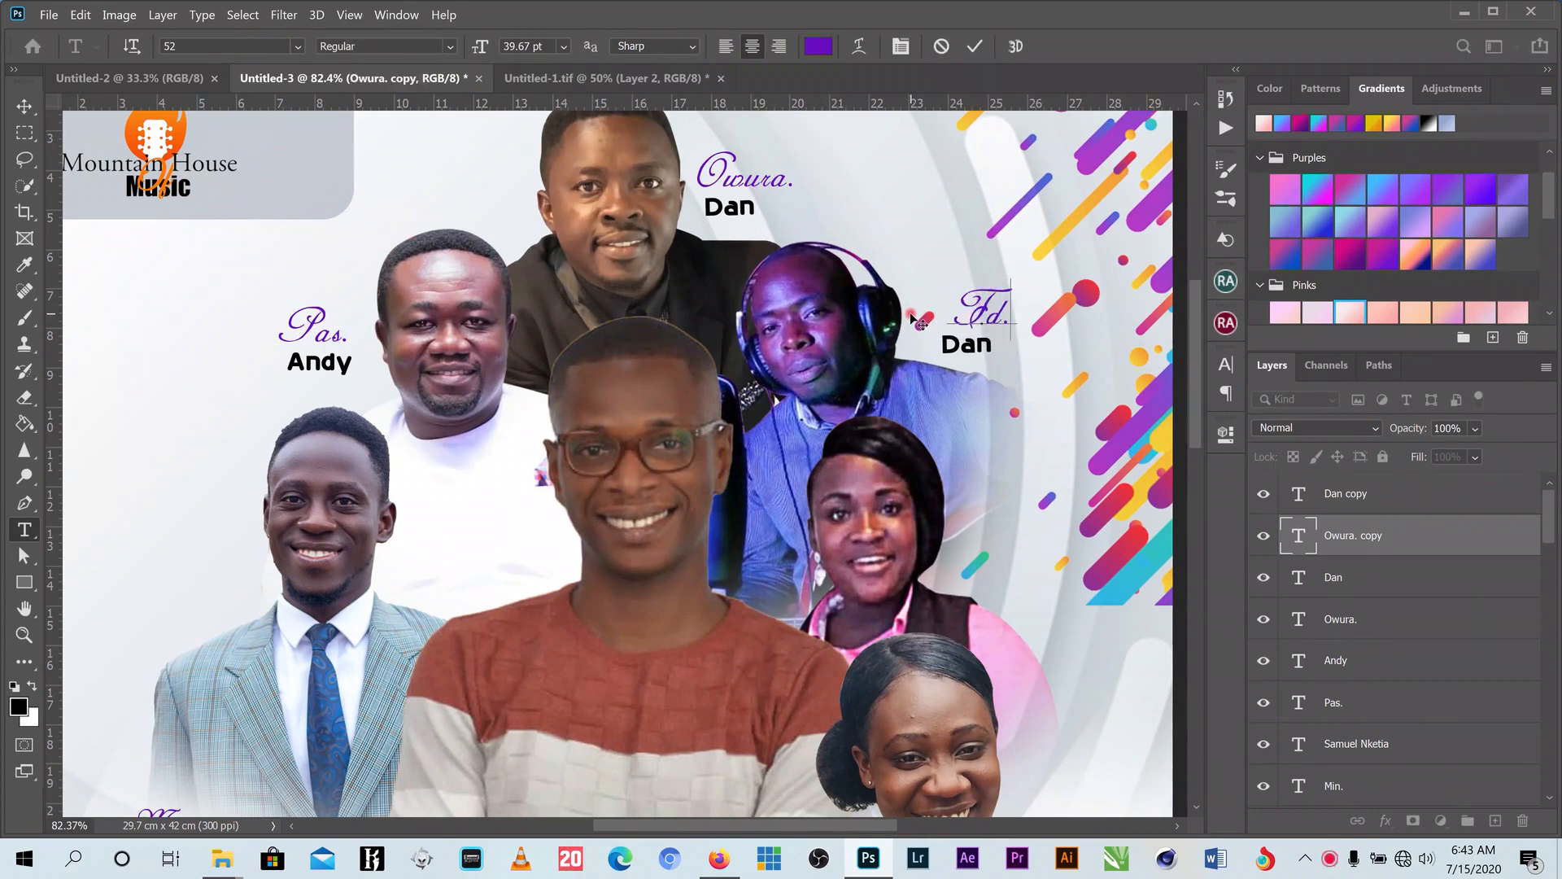
key(BackSpace)
key(BackSpace)
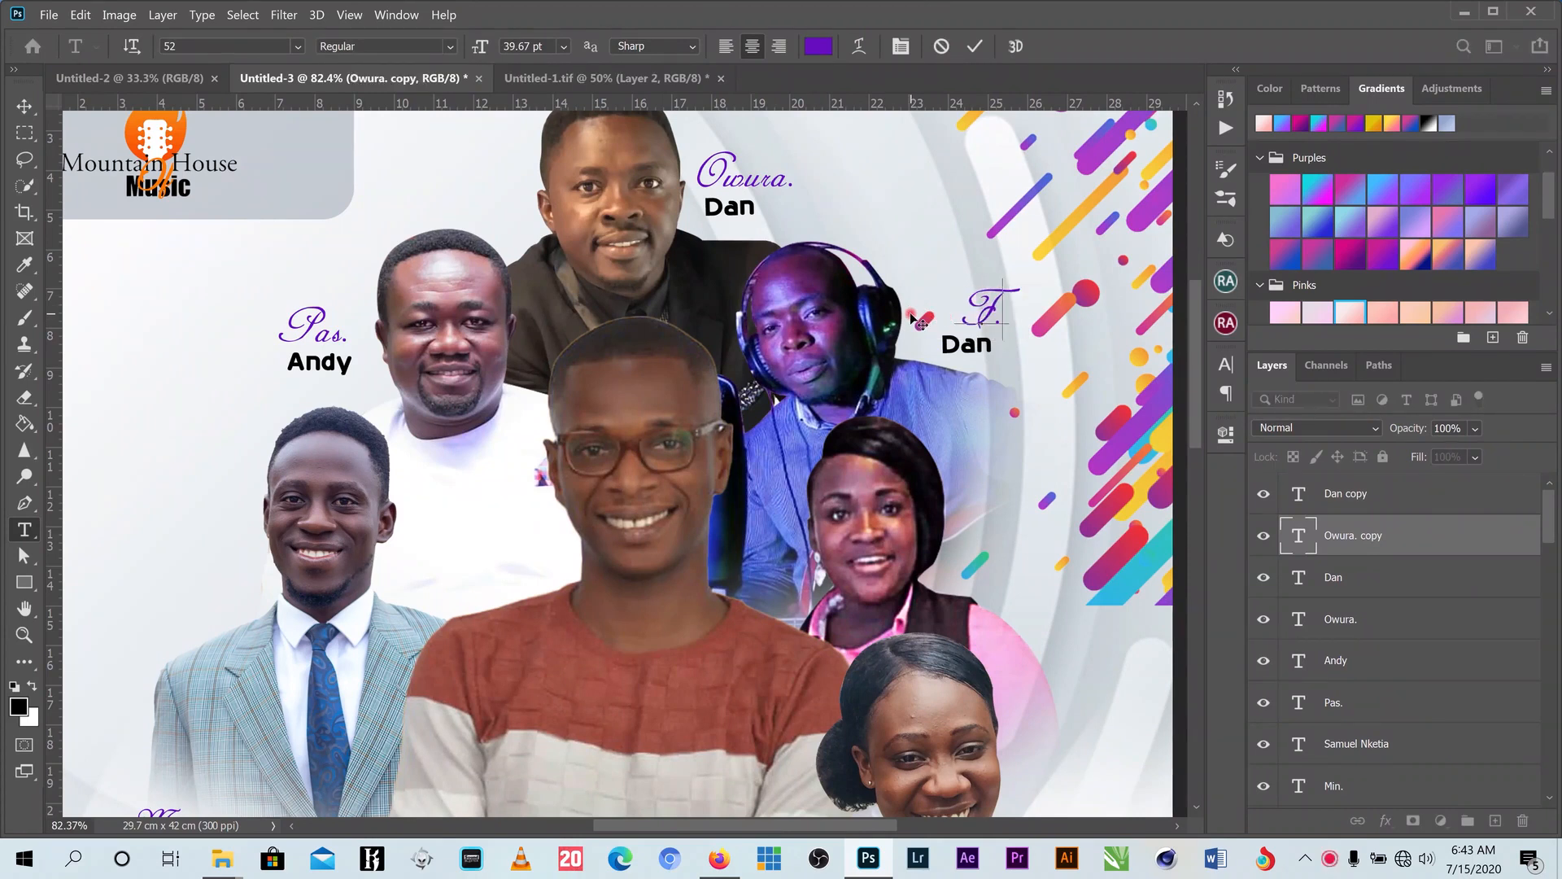
text(ada)
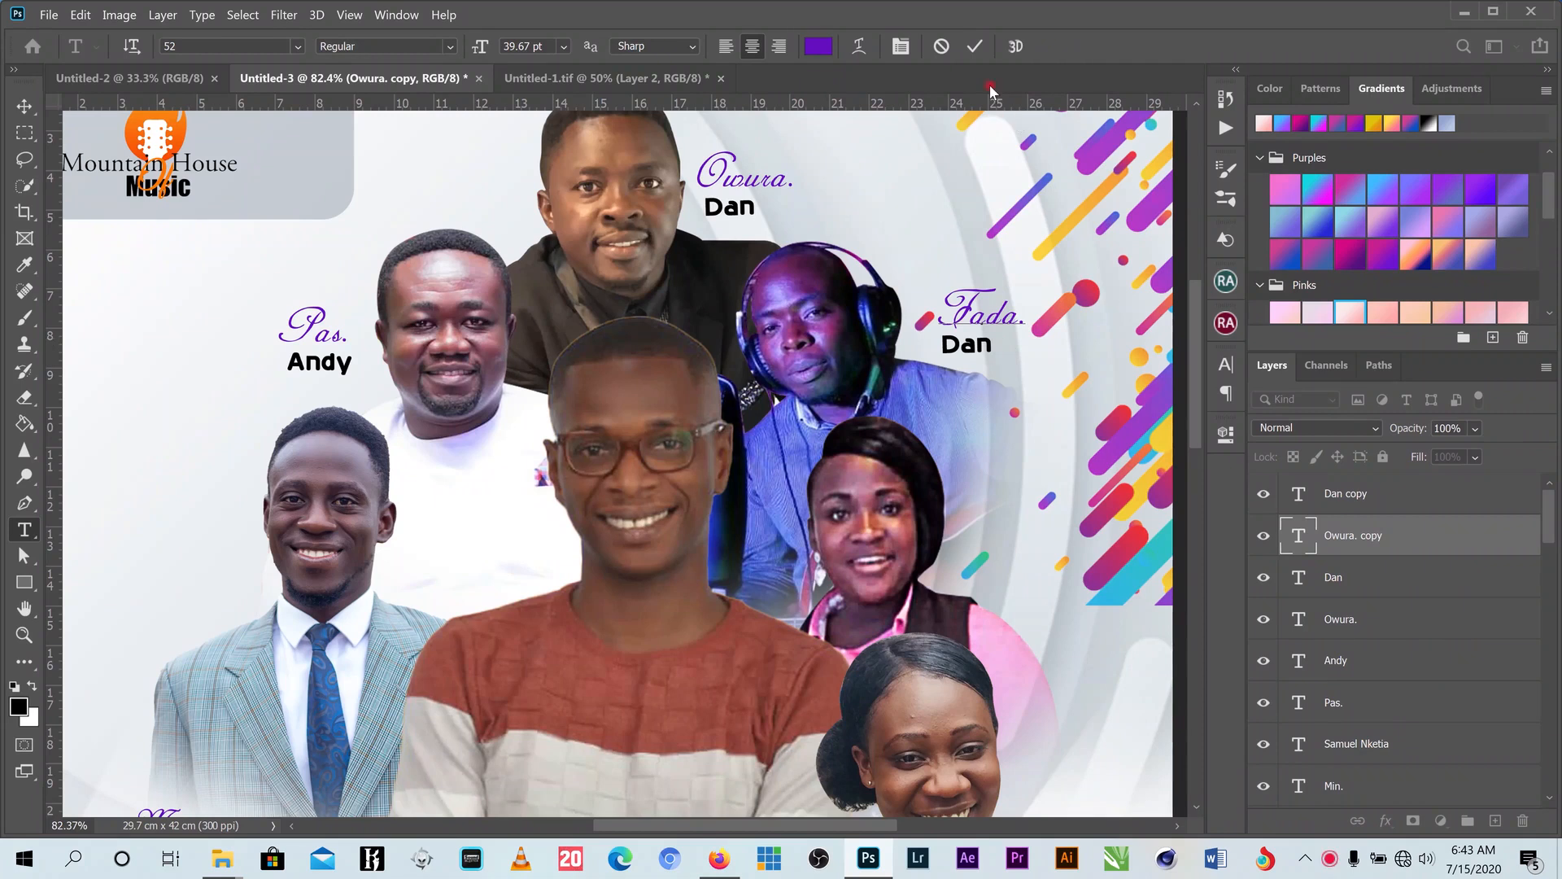
click(974, 47)
- Replace the copied name with the performer's first name and shift it slightly right
click(950, 343)
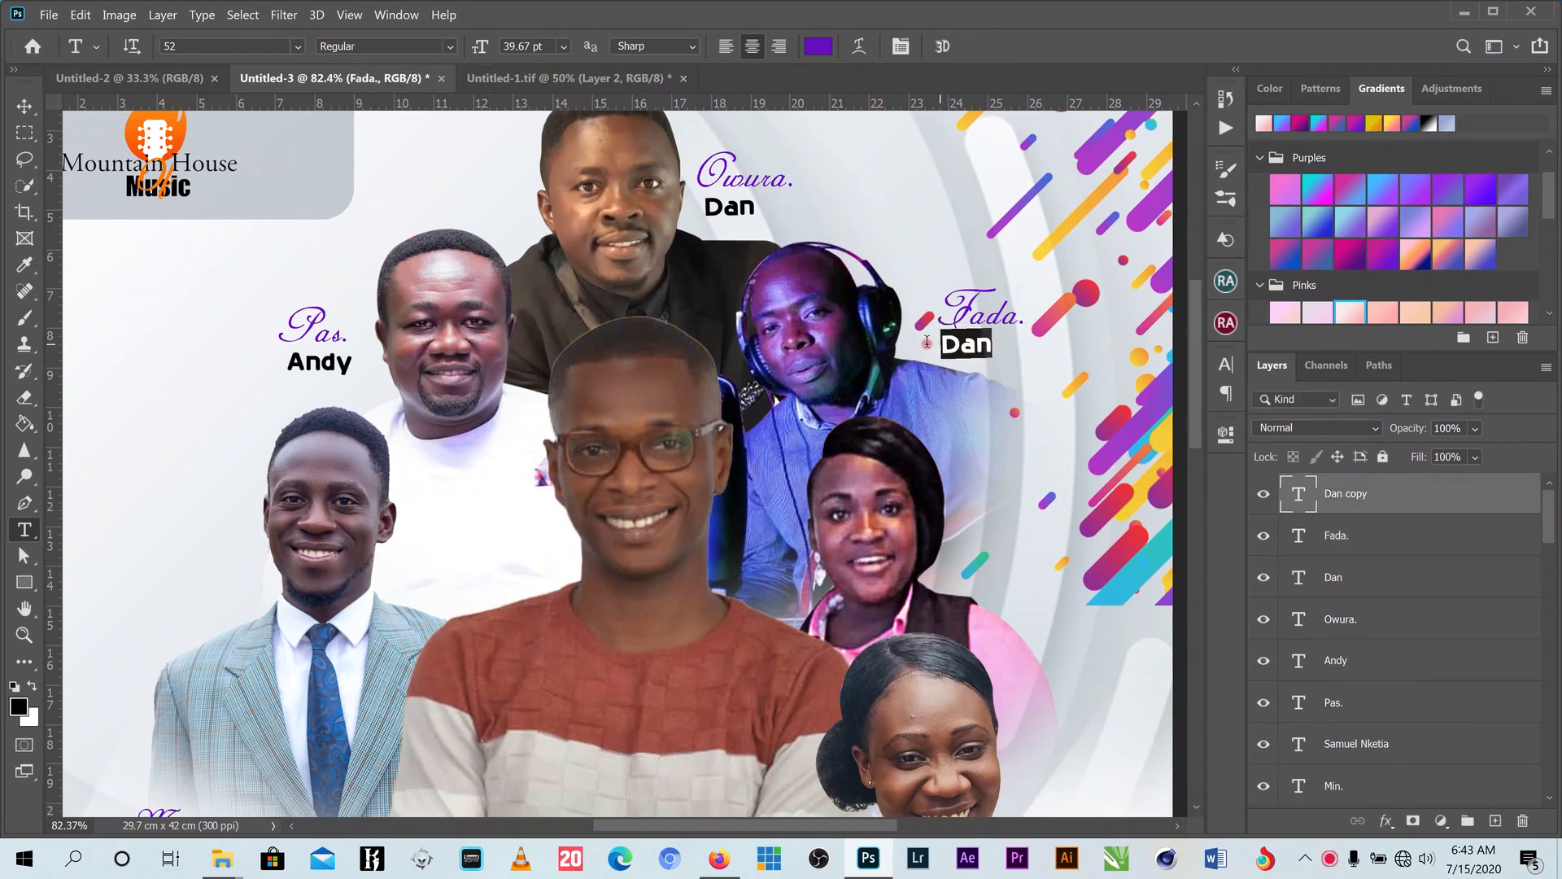
key(BackSpace)
key(BackSpace)
key(BackSpace)
text(Rom)
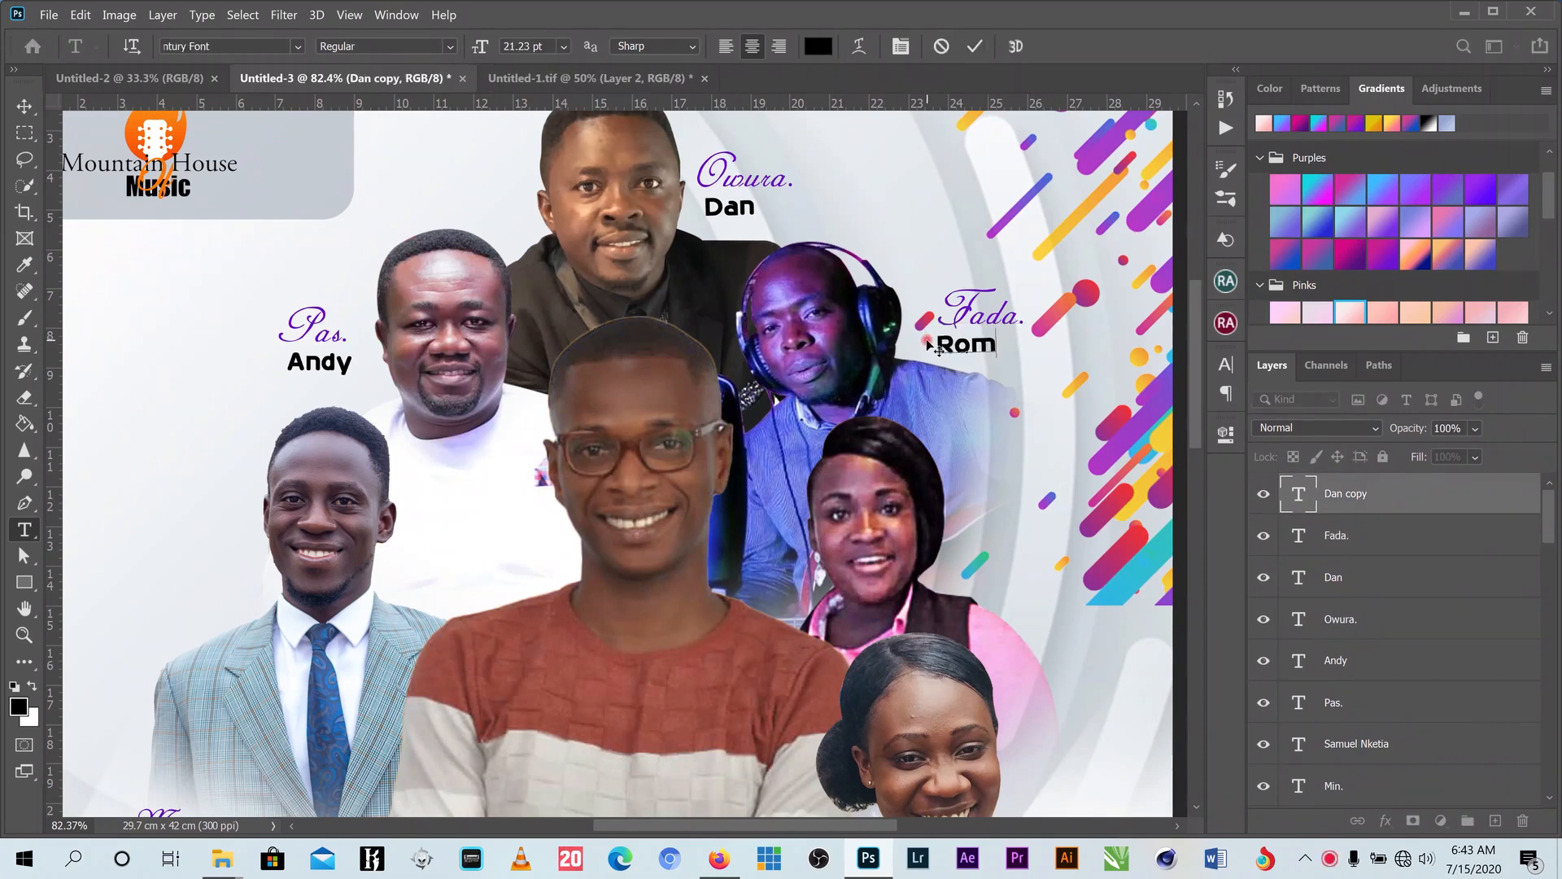
text(an)
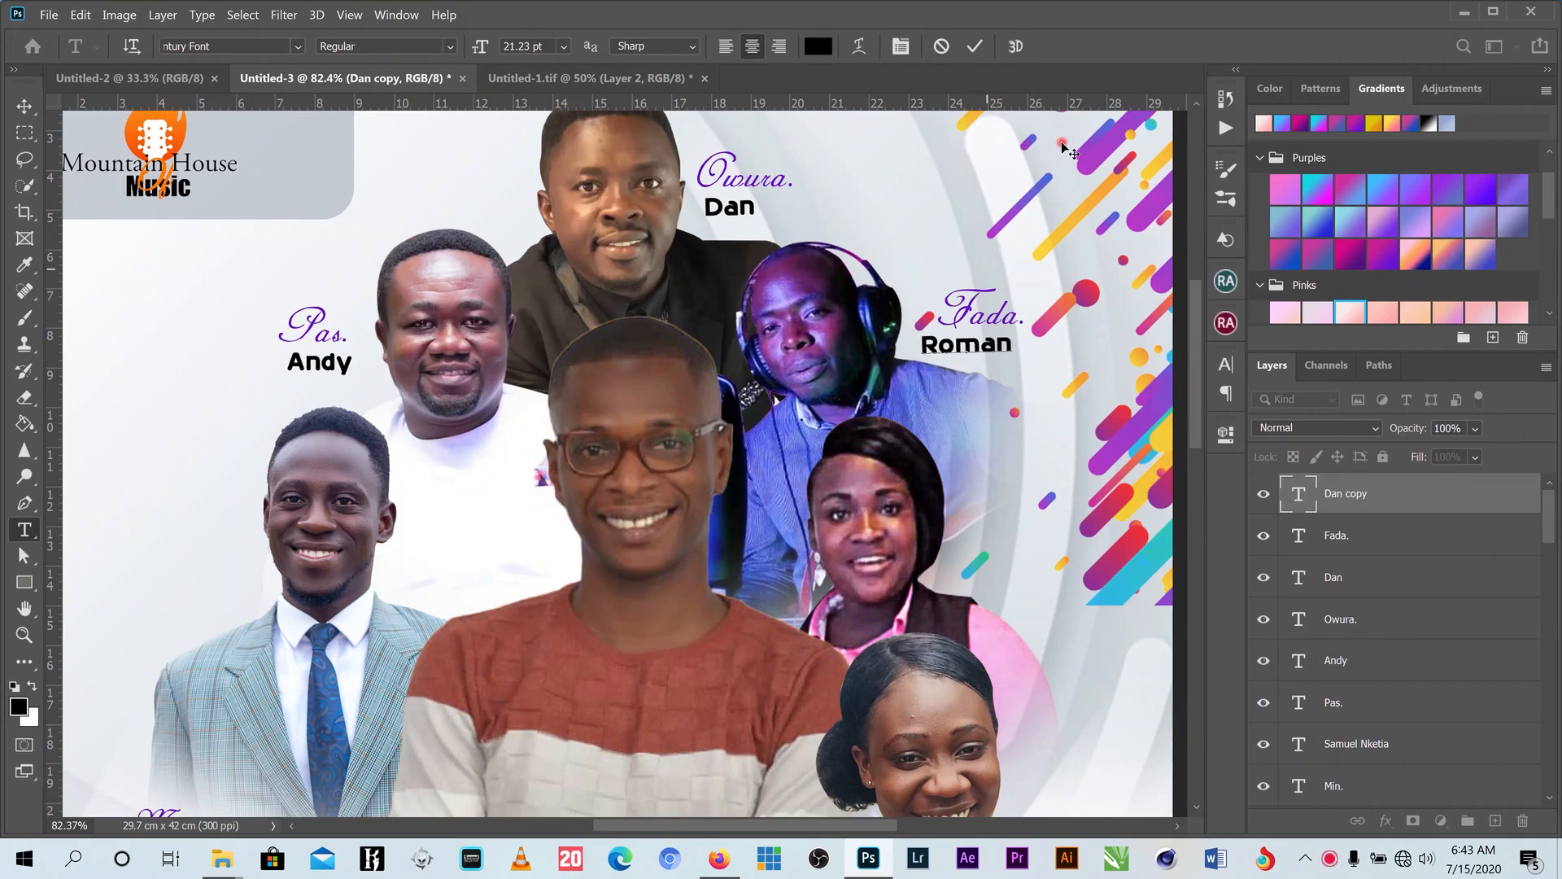
click(980, 47)
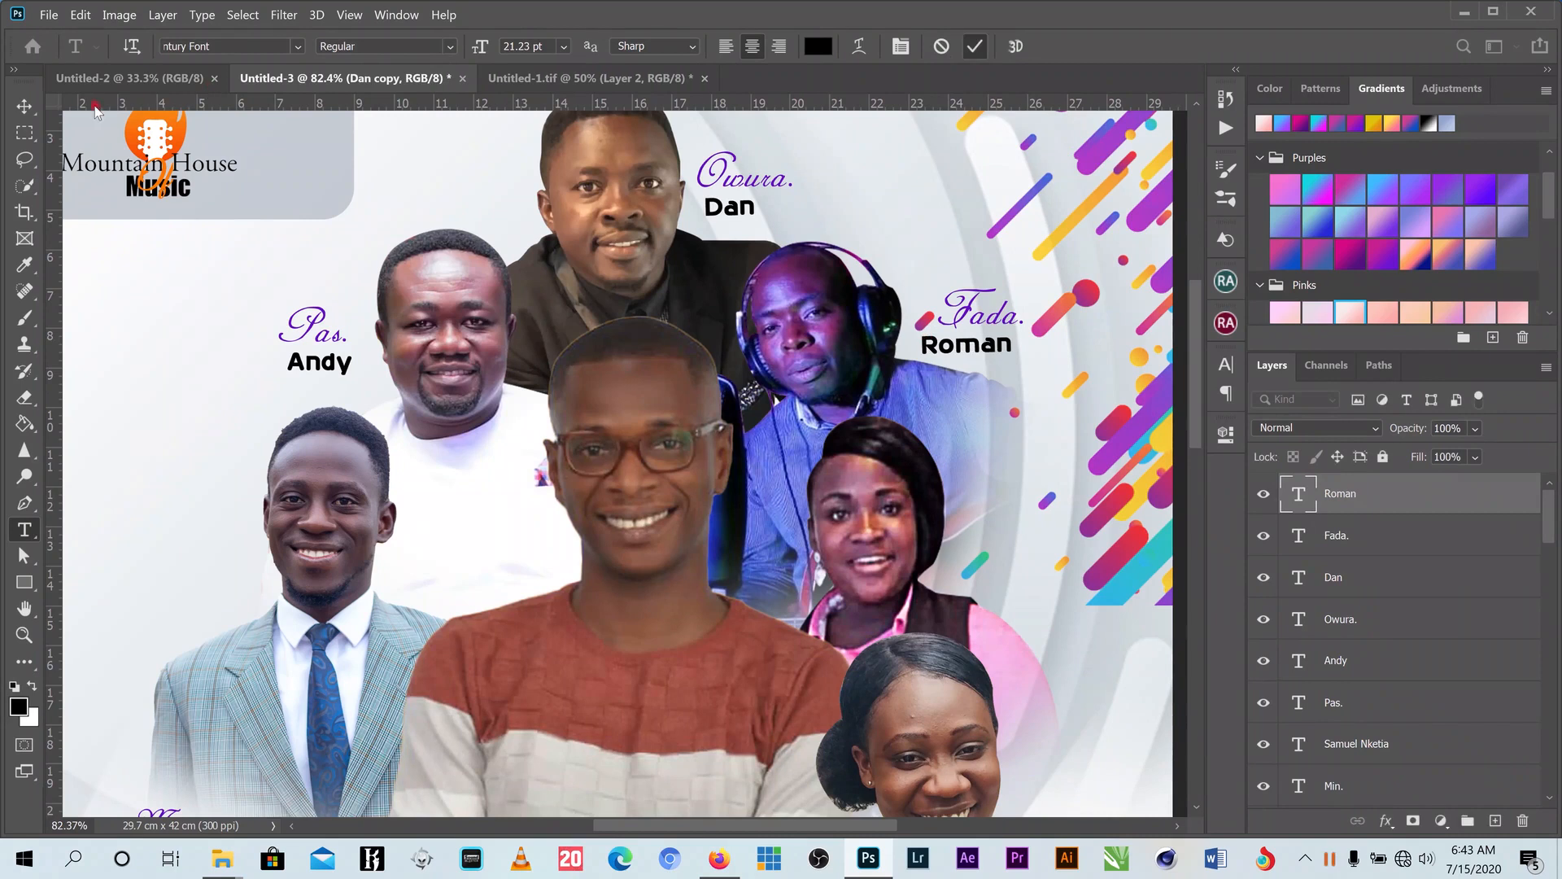
click(25, 106)
drag(948, 347, 976, 343)
- Select the Fada. title and name and copy them beside the woman in pink
scroll(1035, 321, down, 5)
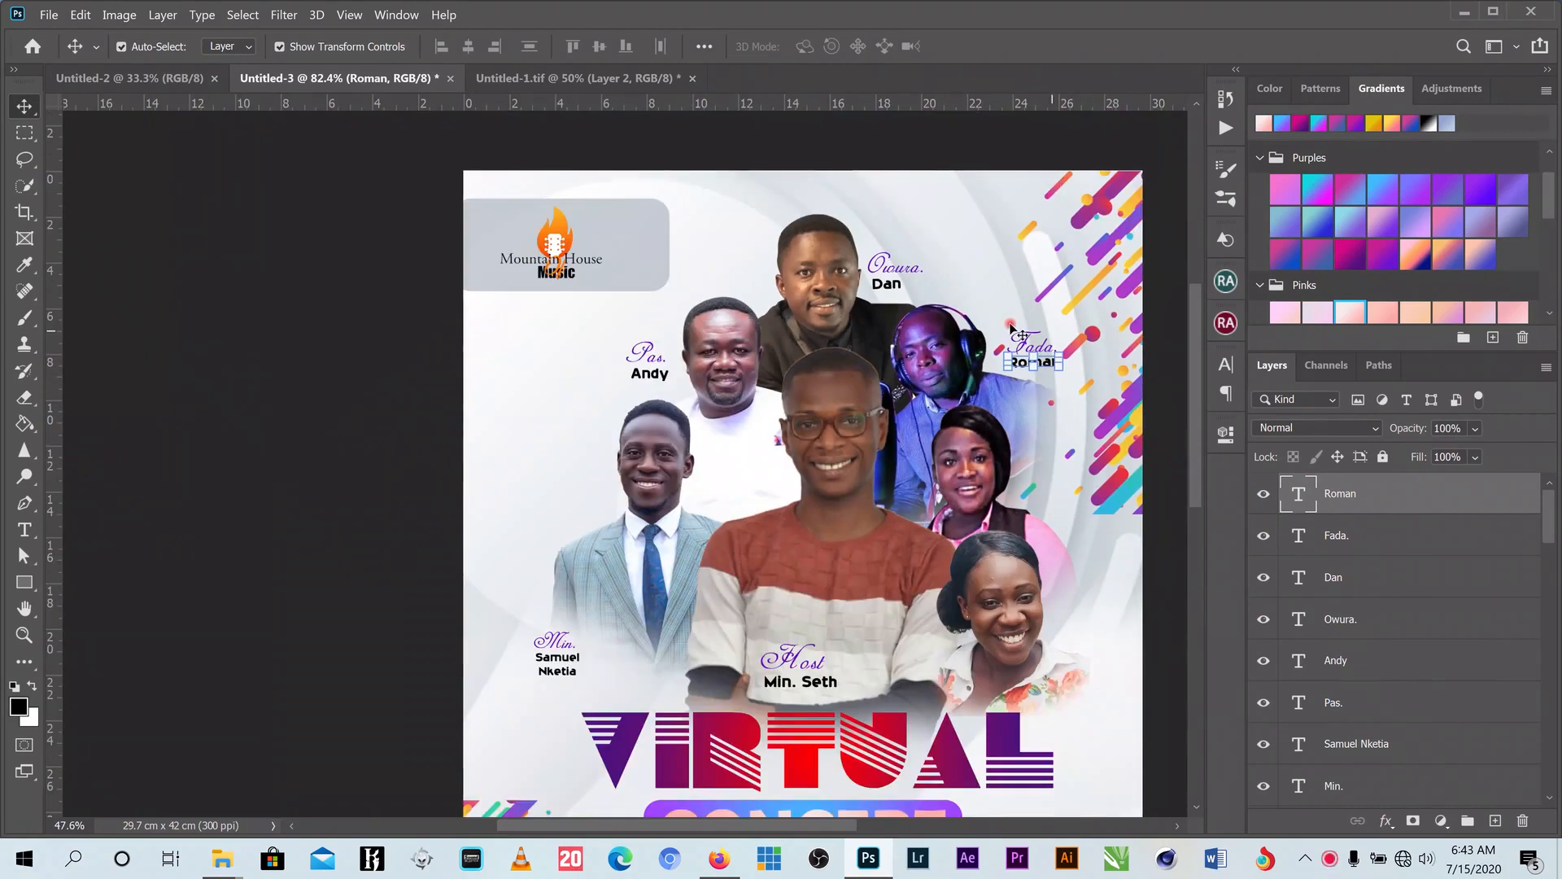
drag(1014, 319, 1046, 362)
scroll(1044, 374, up, 3)
scroll(1043, 376, up, 3)
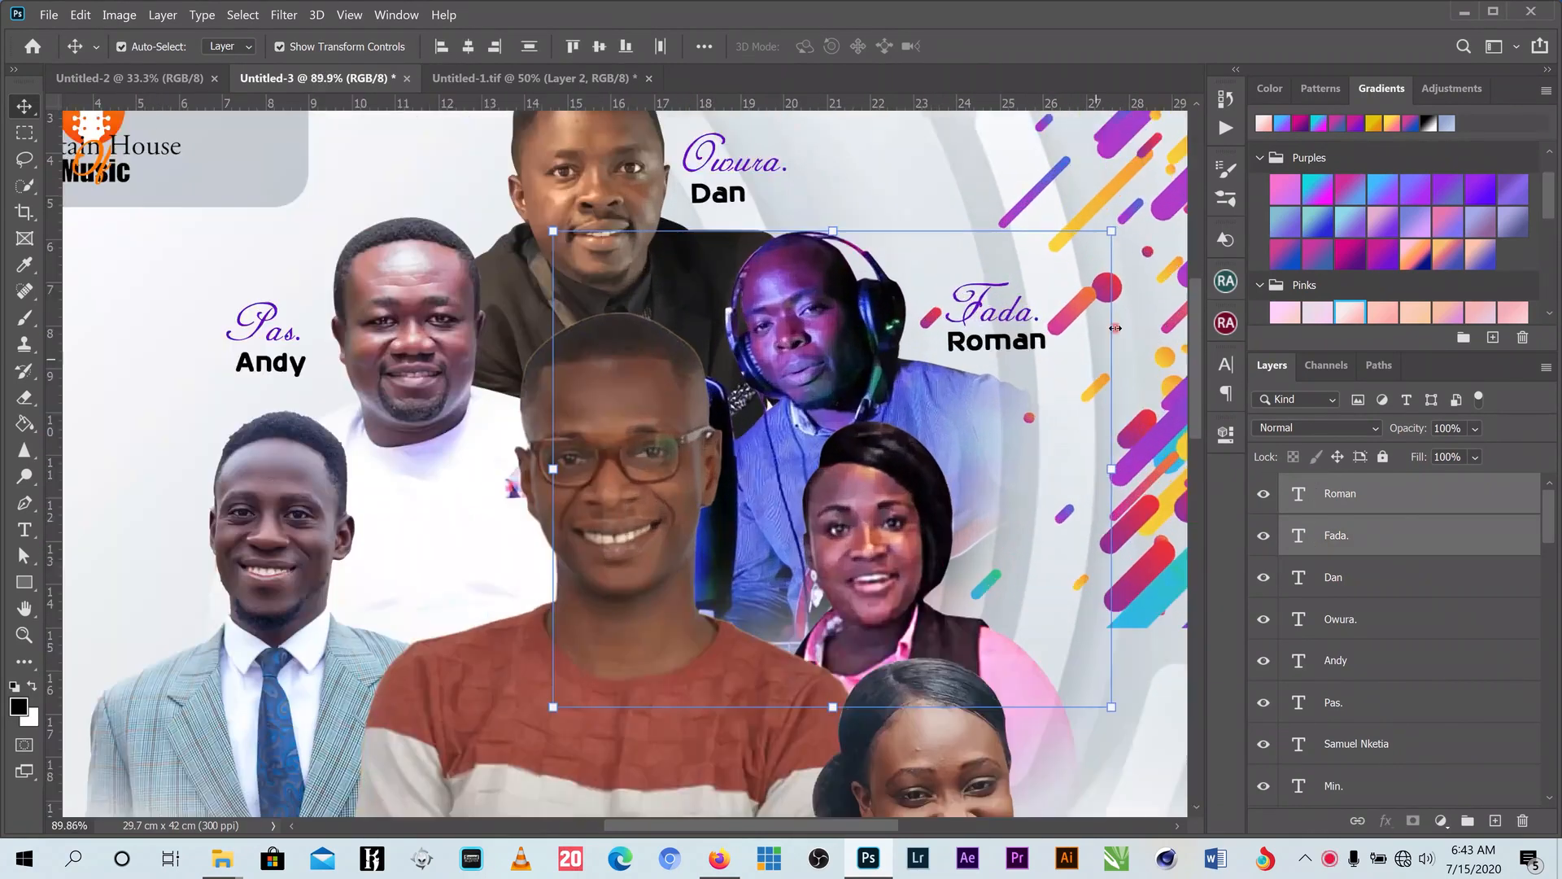
key(ctrl+t)
click(1011, 46)
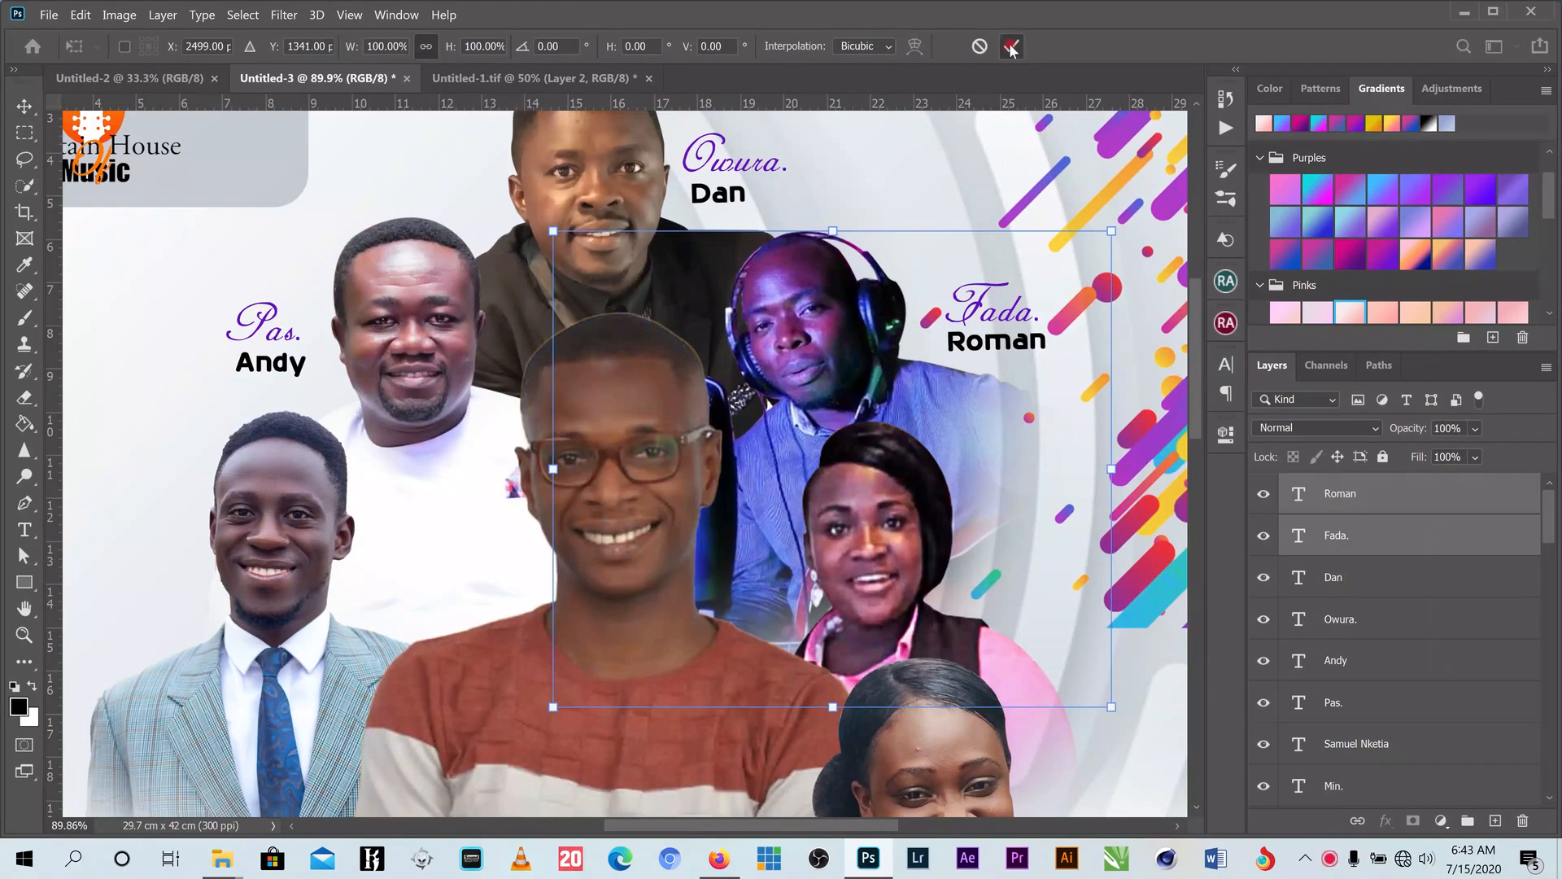
click(1005, 324)
click(1001, 320)
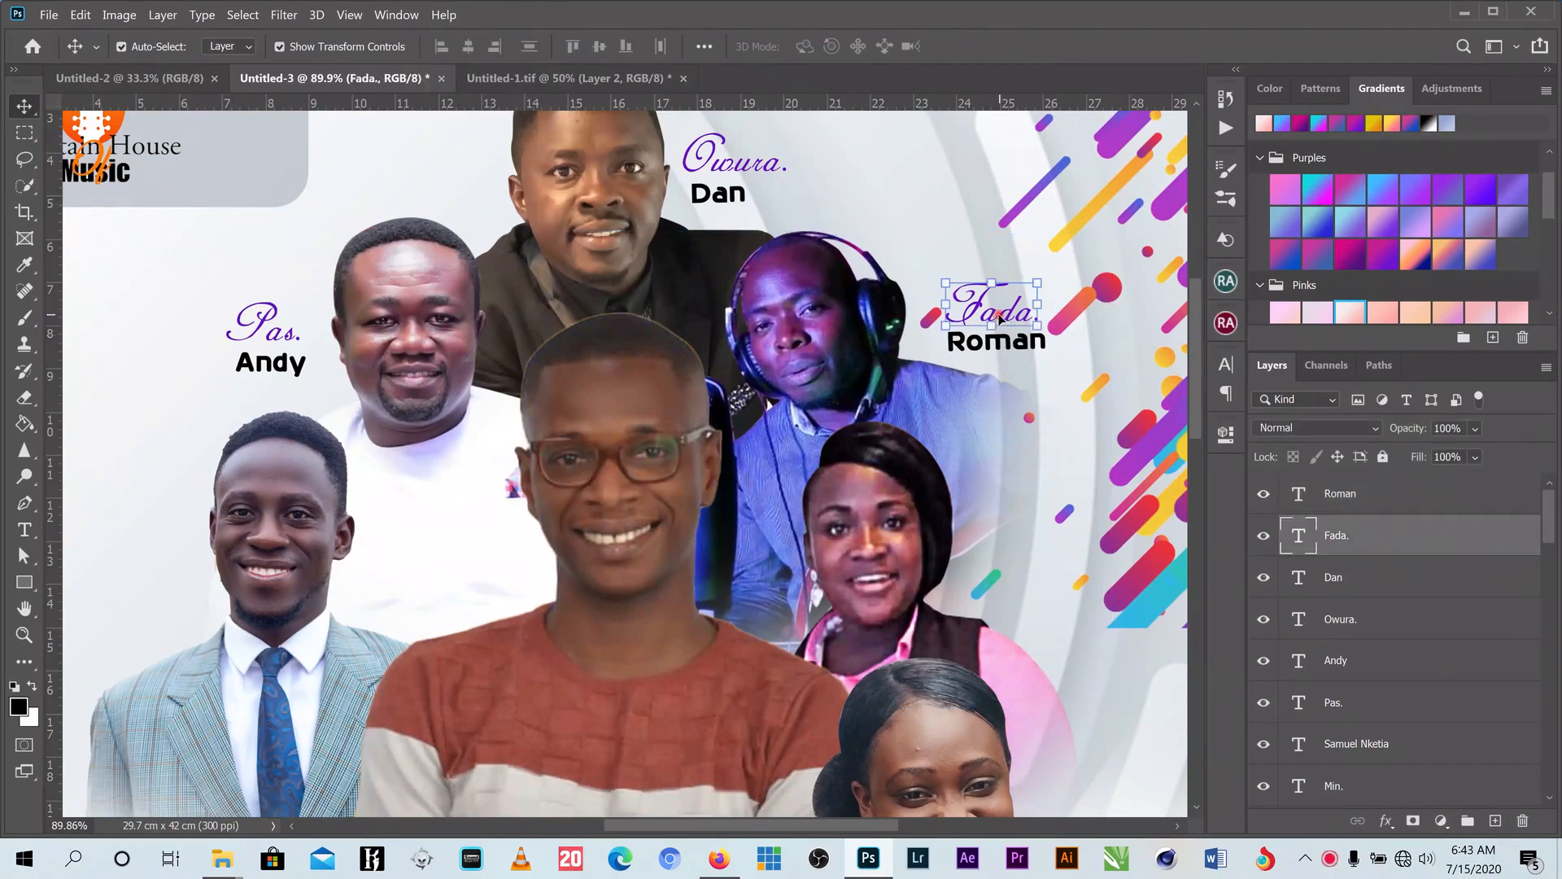
shift+right_click(1003, 339)
shift+click(1047, 349)
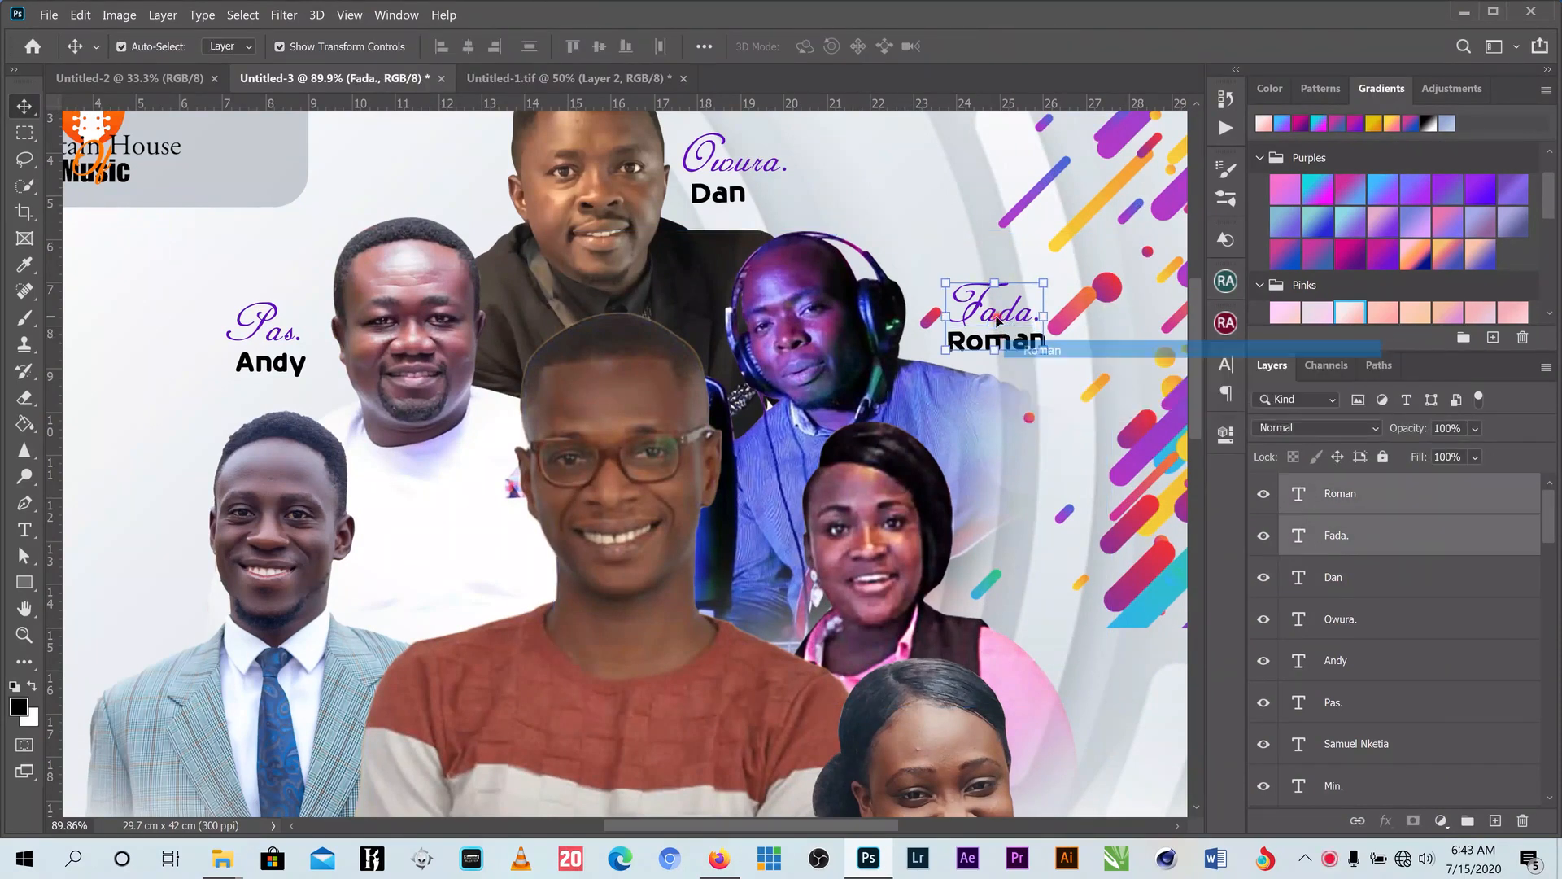
drag(1017, 342, 934, 592)
- Retitle the copied caption 'Sister.' and replace the name with hers
click(25, 530)
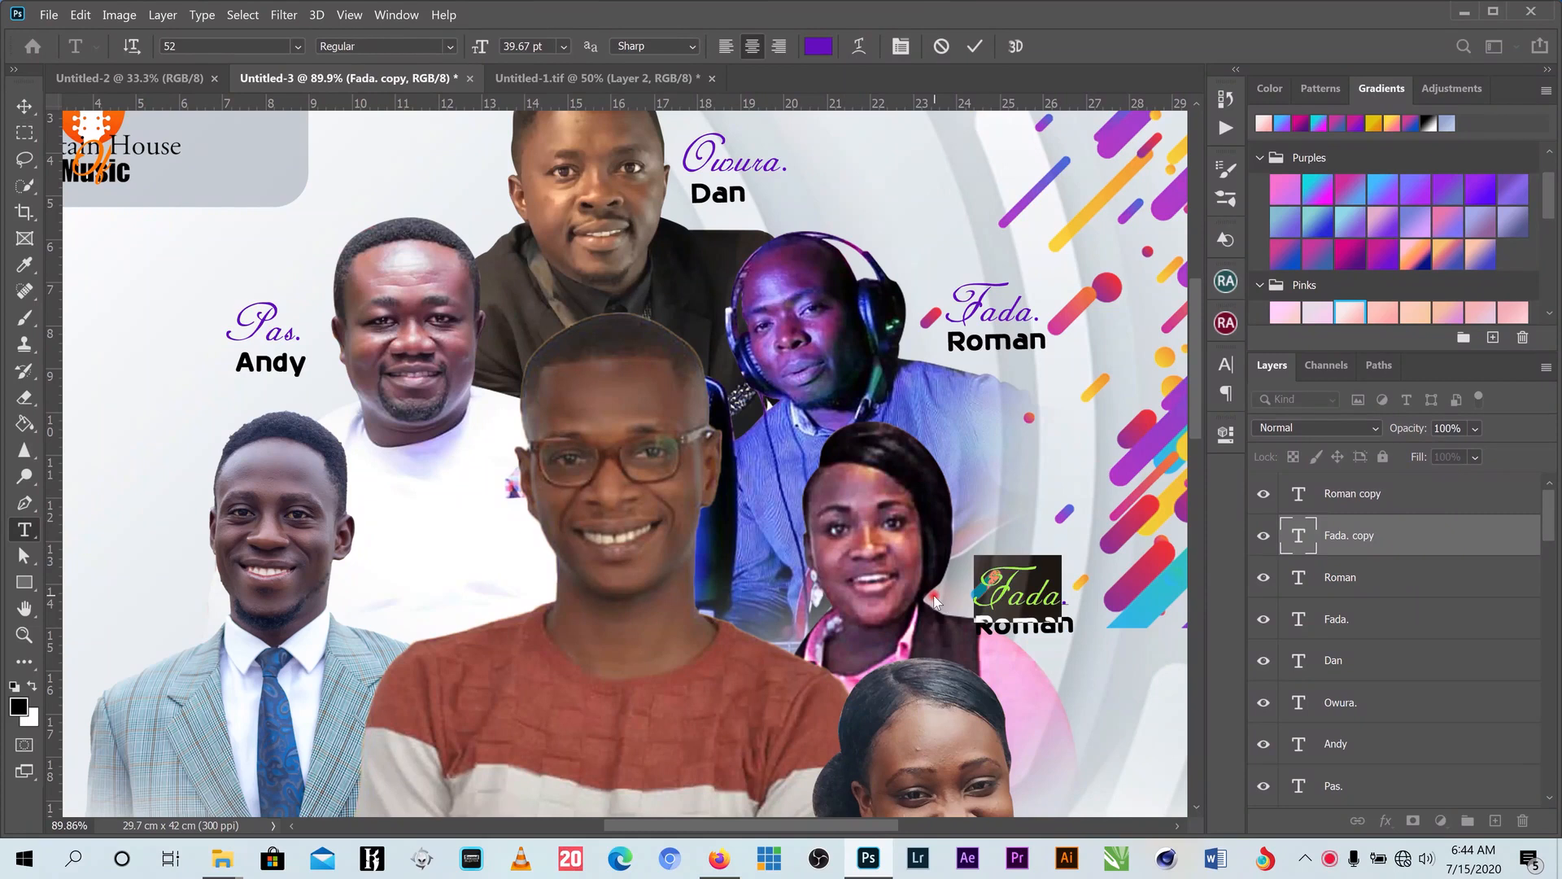
text(Sister.)
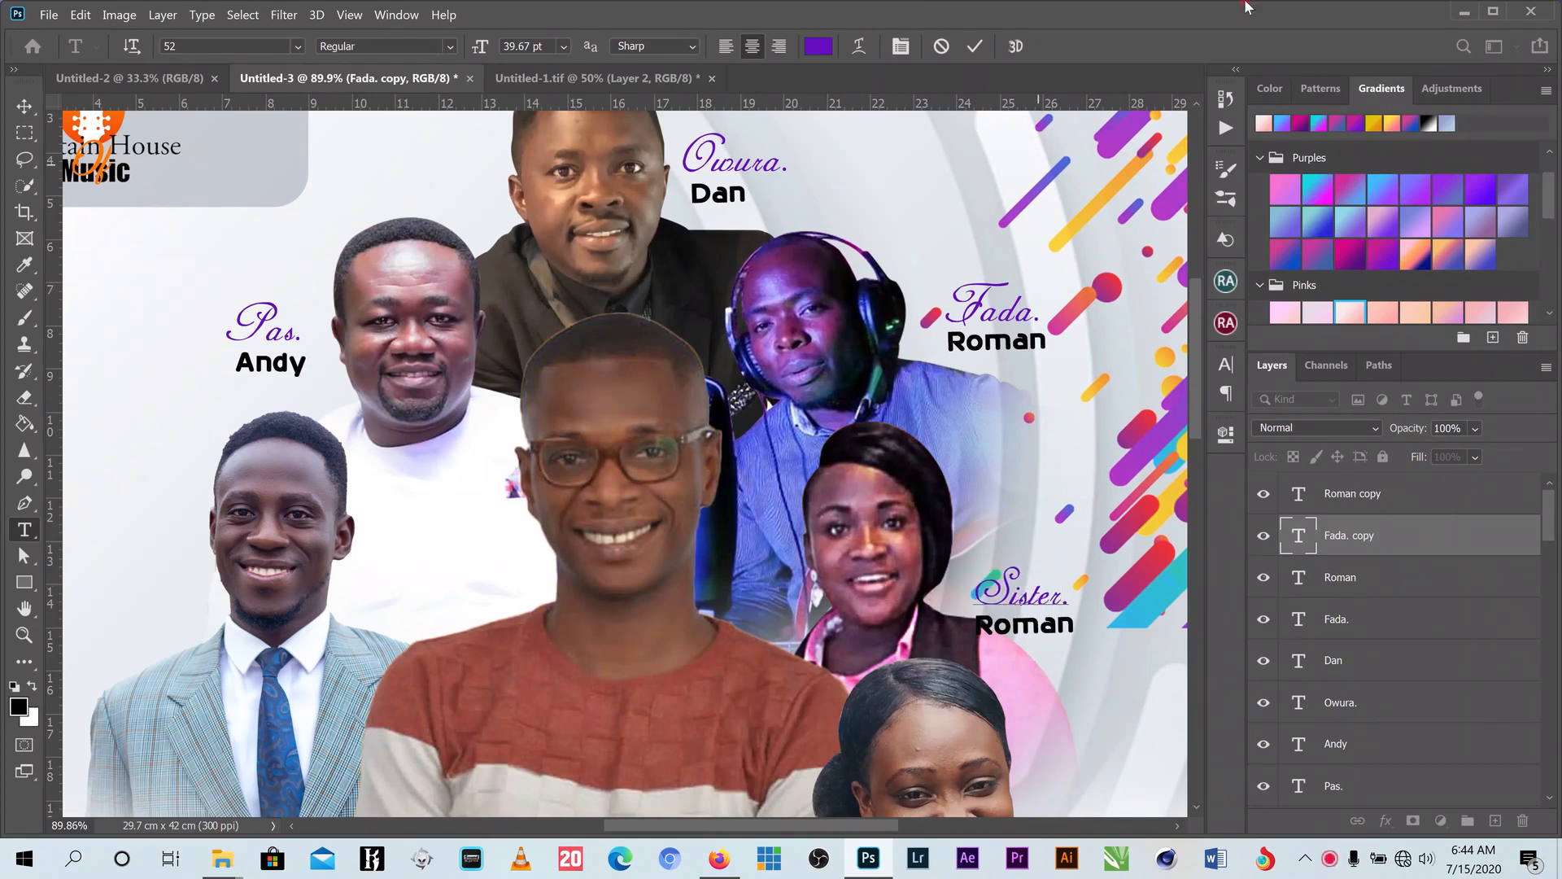
click(974, 46)
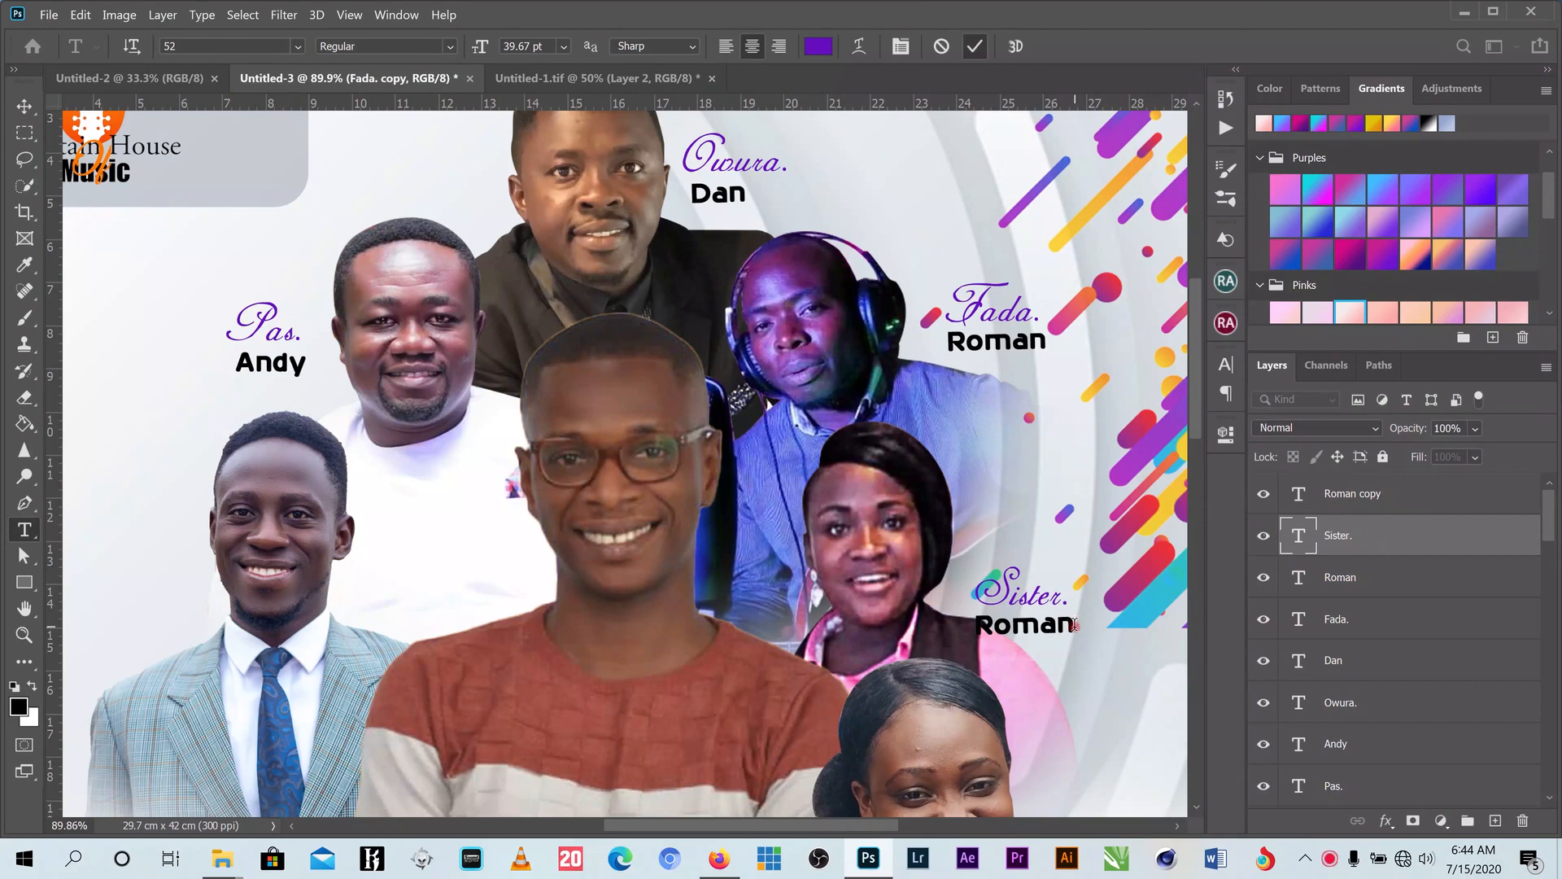
click(1037, 627)
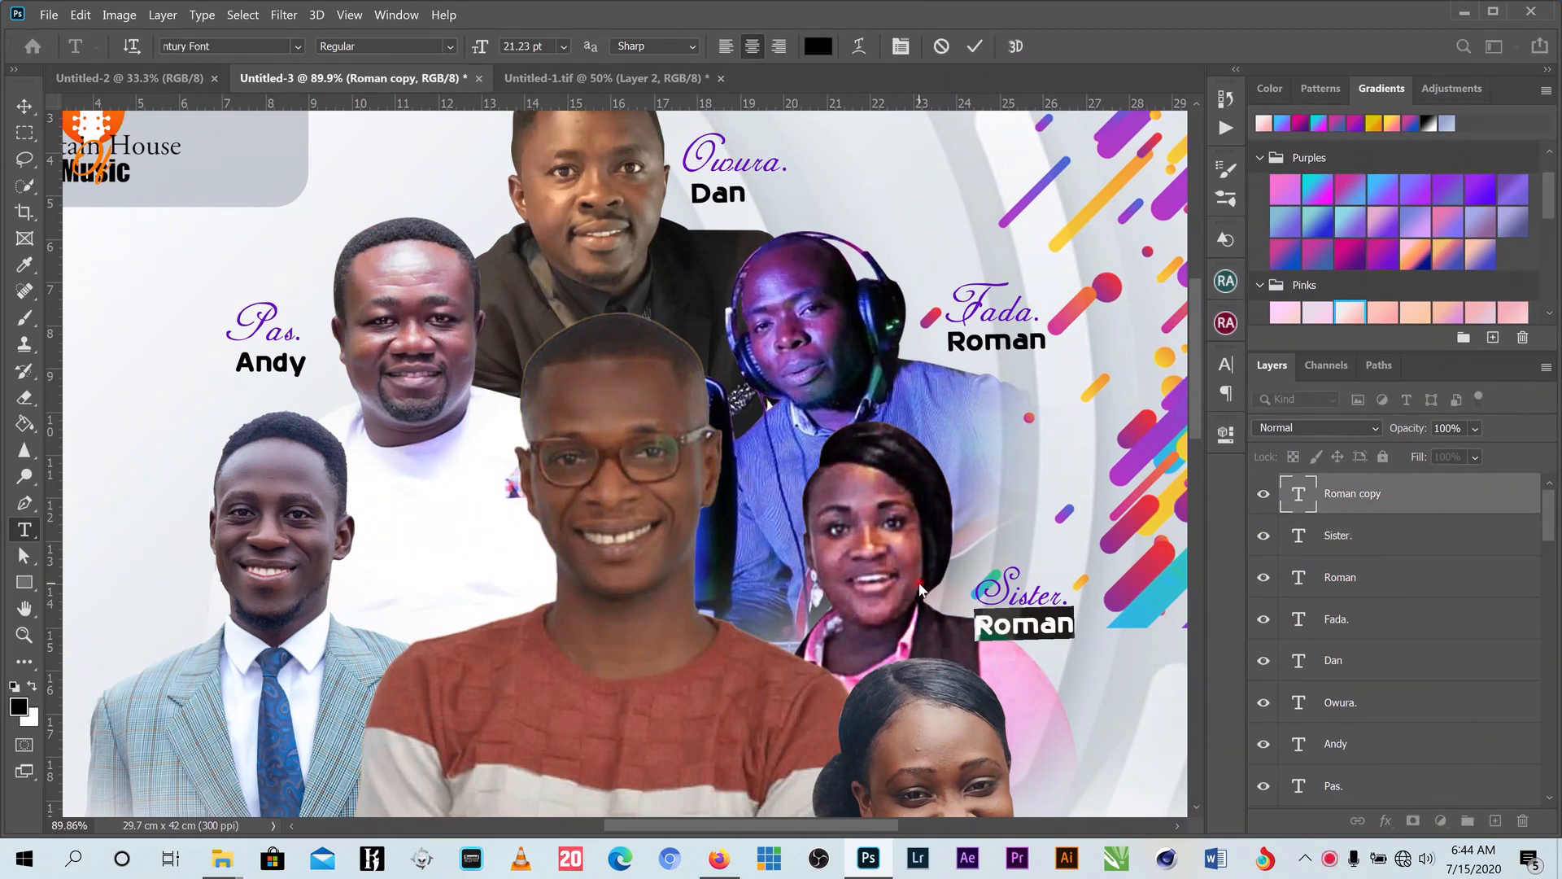
key(ctrl+a)
text(Dorcas)
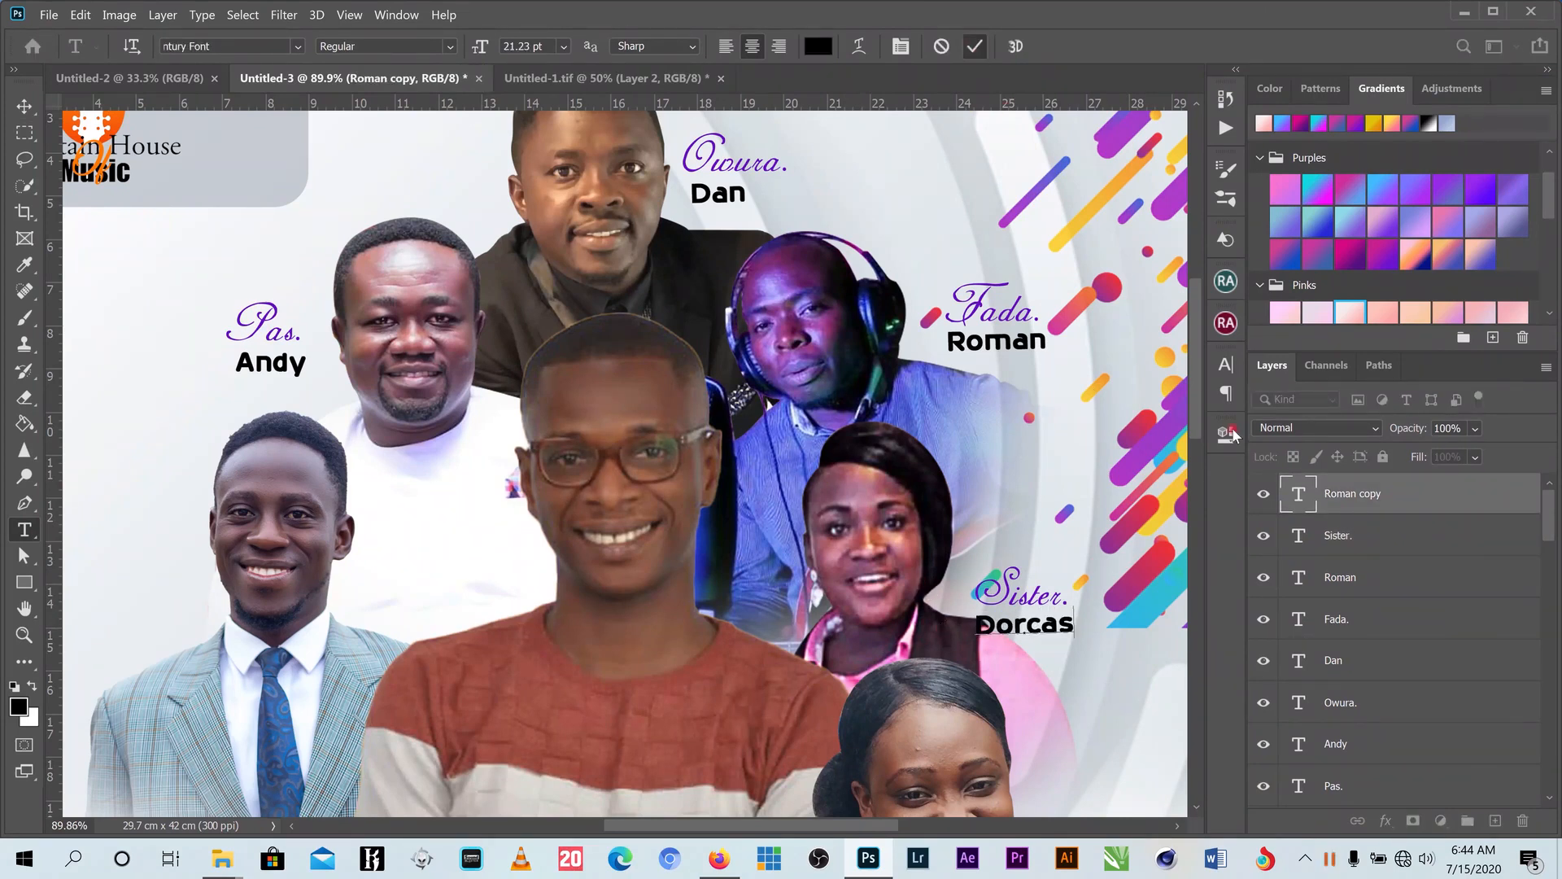
click(975, 47)
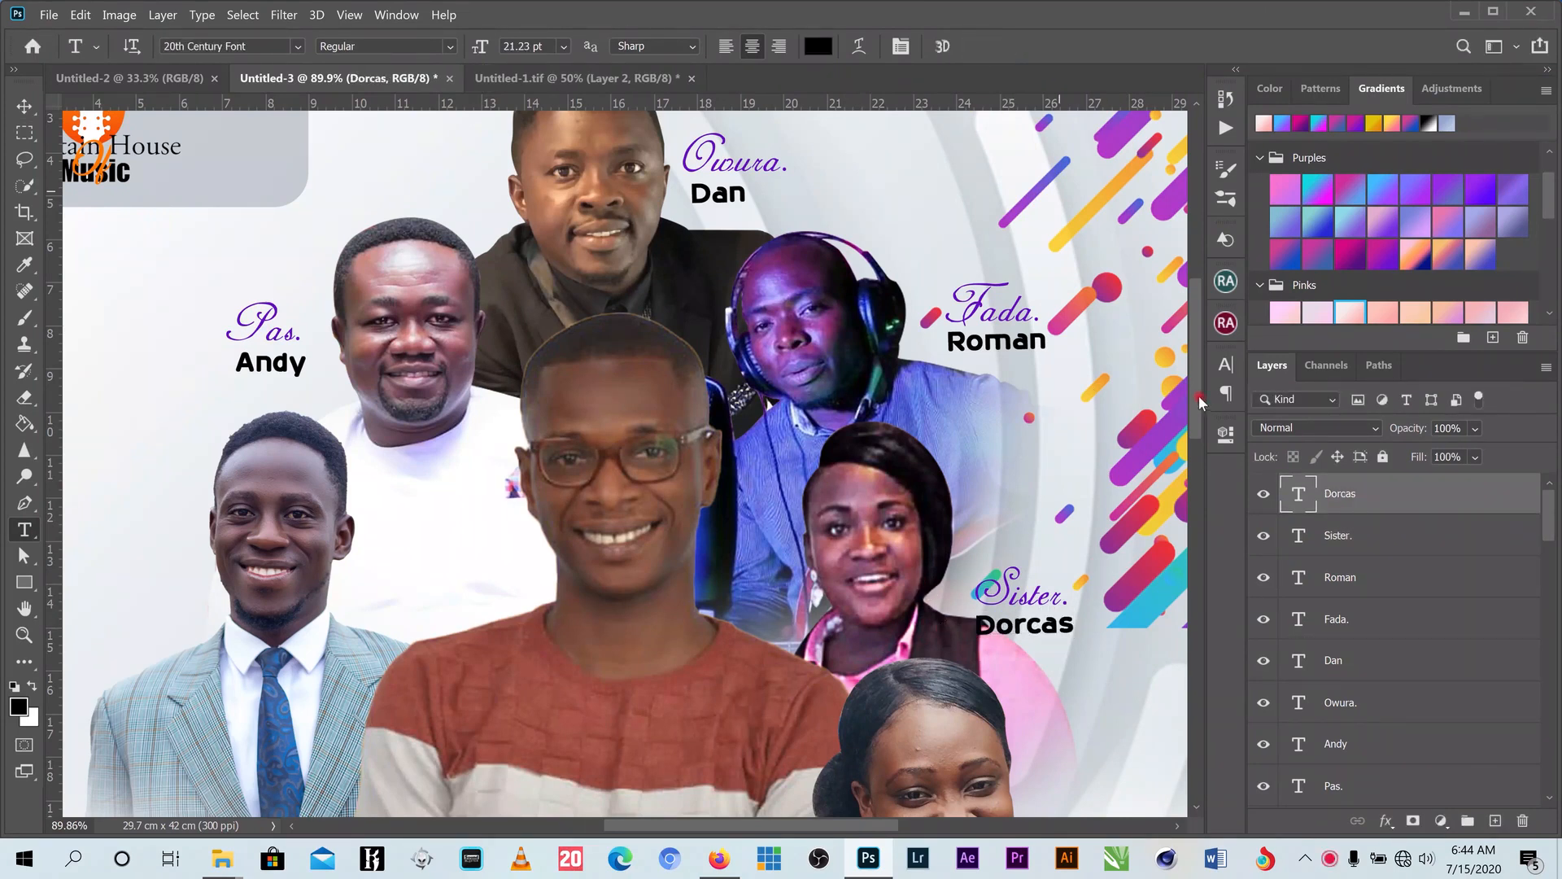
drag(1199, 396, 1194, 550)
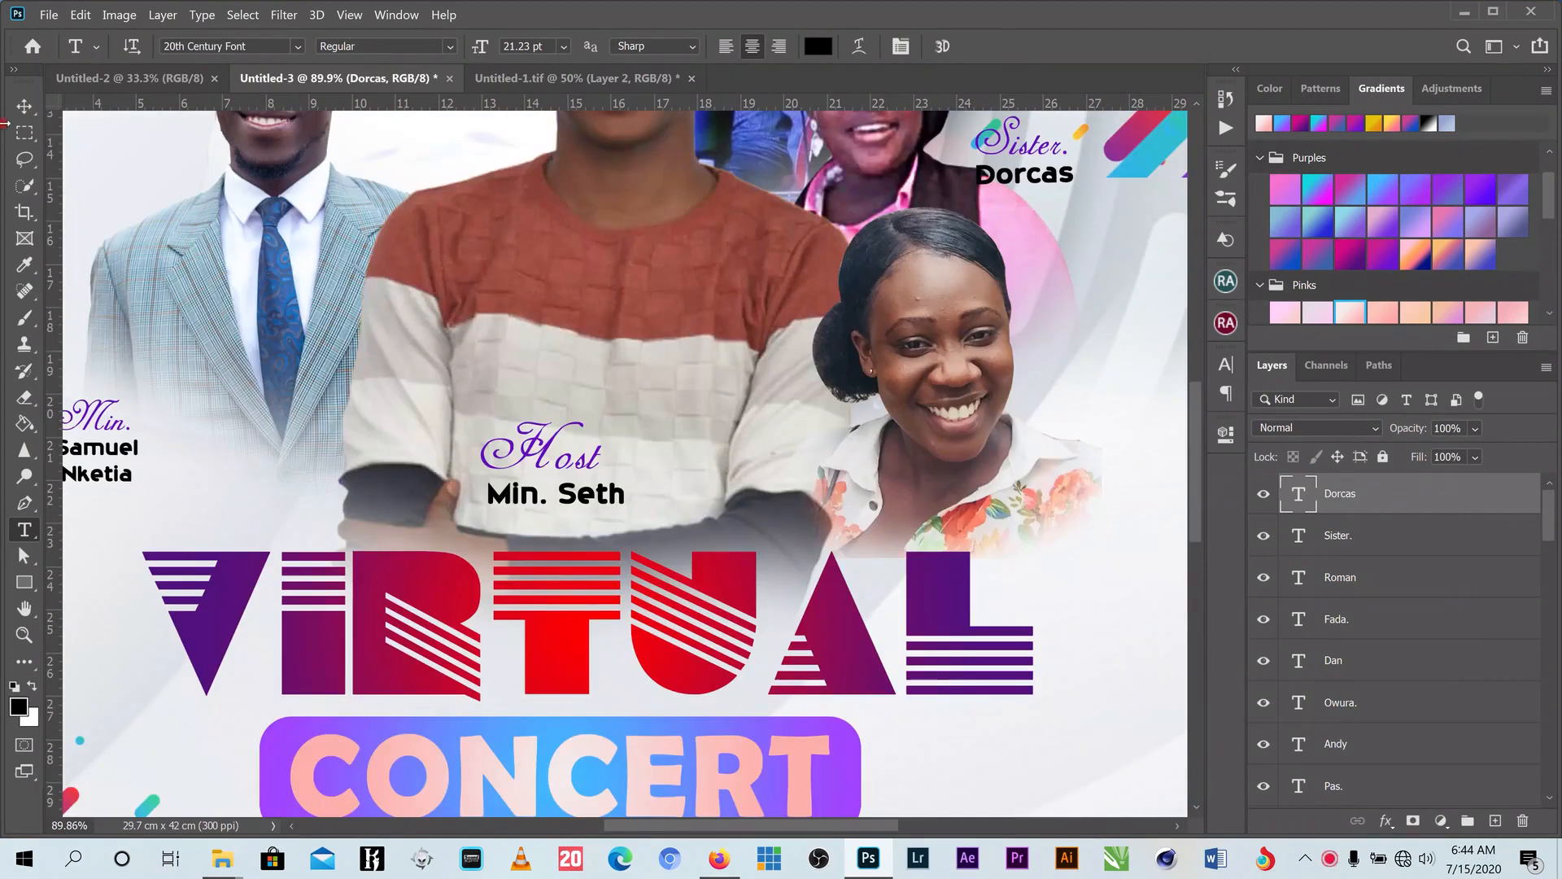
- Copy the Sister. caption beside the woman in the floral top
click(24, 107)
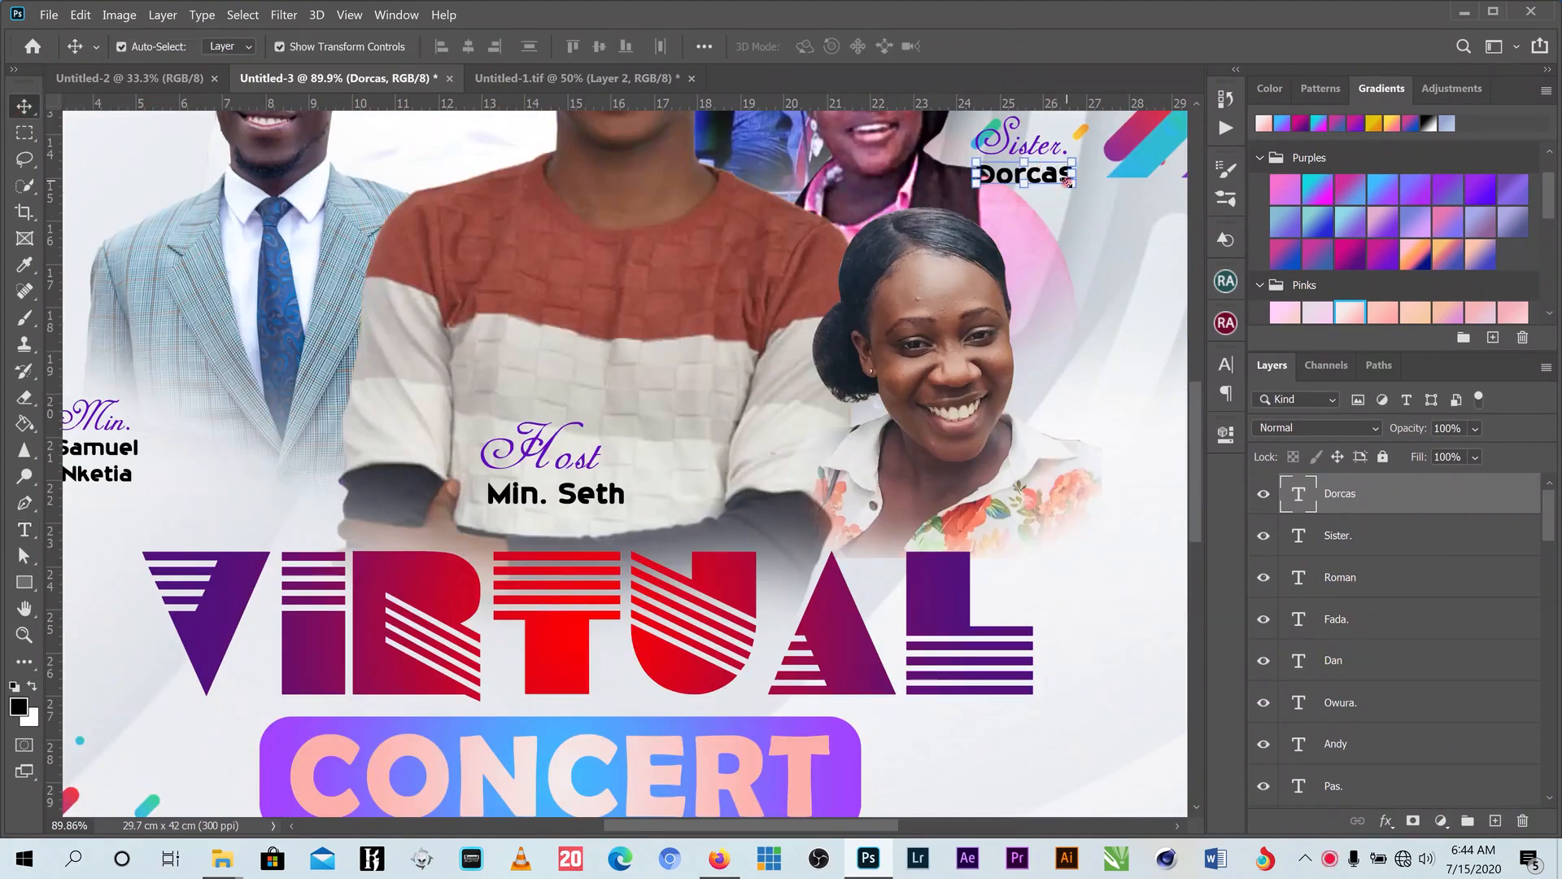
drag(1194, 406, 1191, 394)
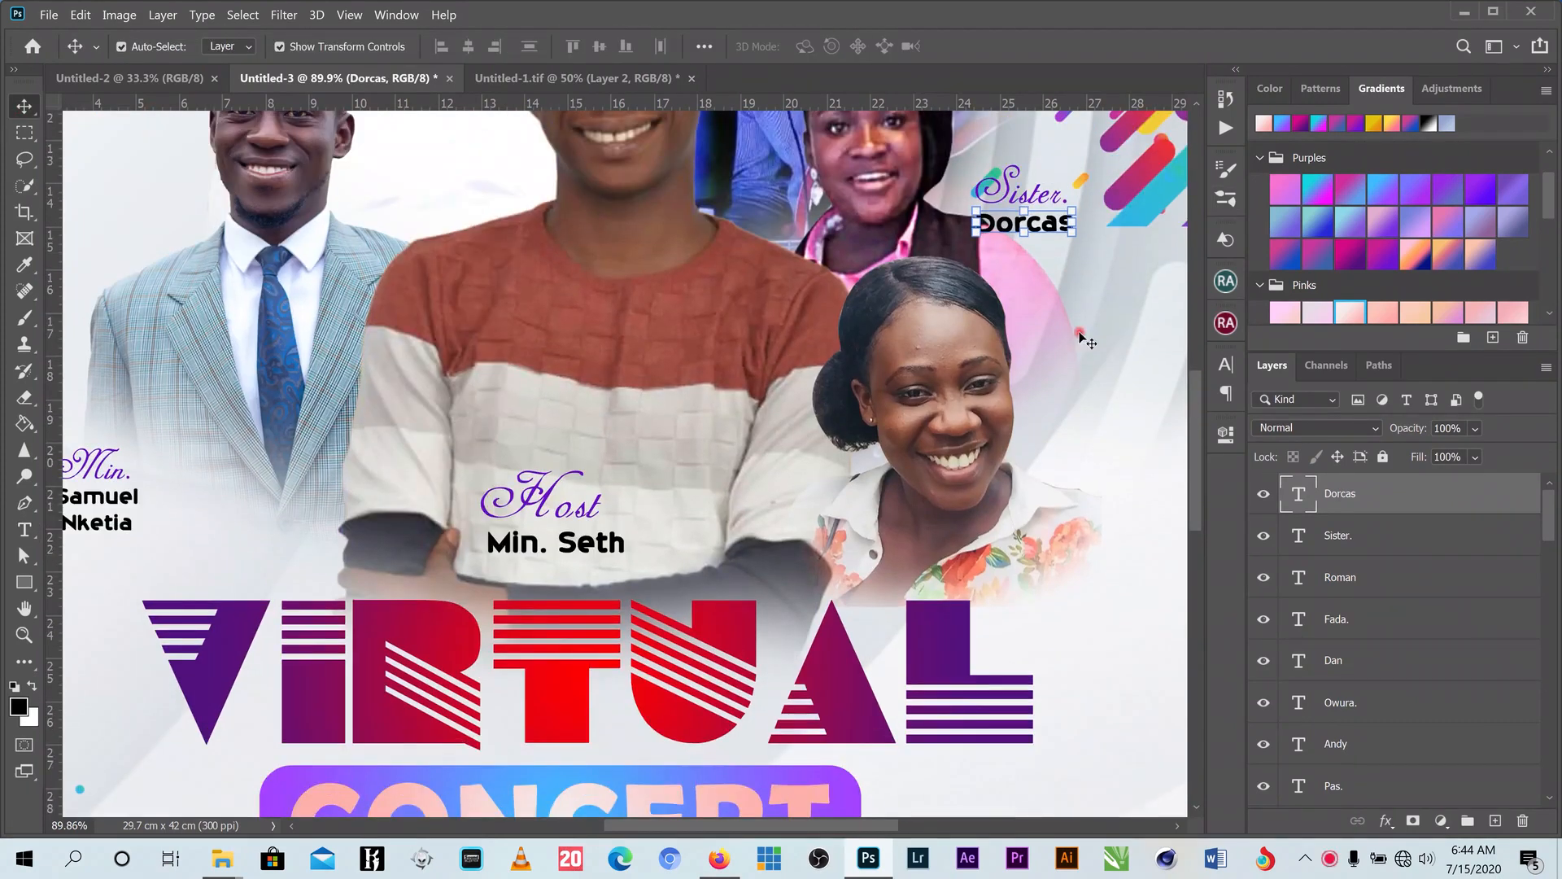
right_click(1008, 199)
shift+click(1039, 206)
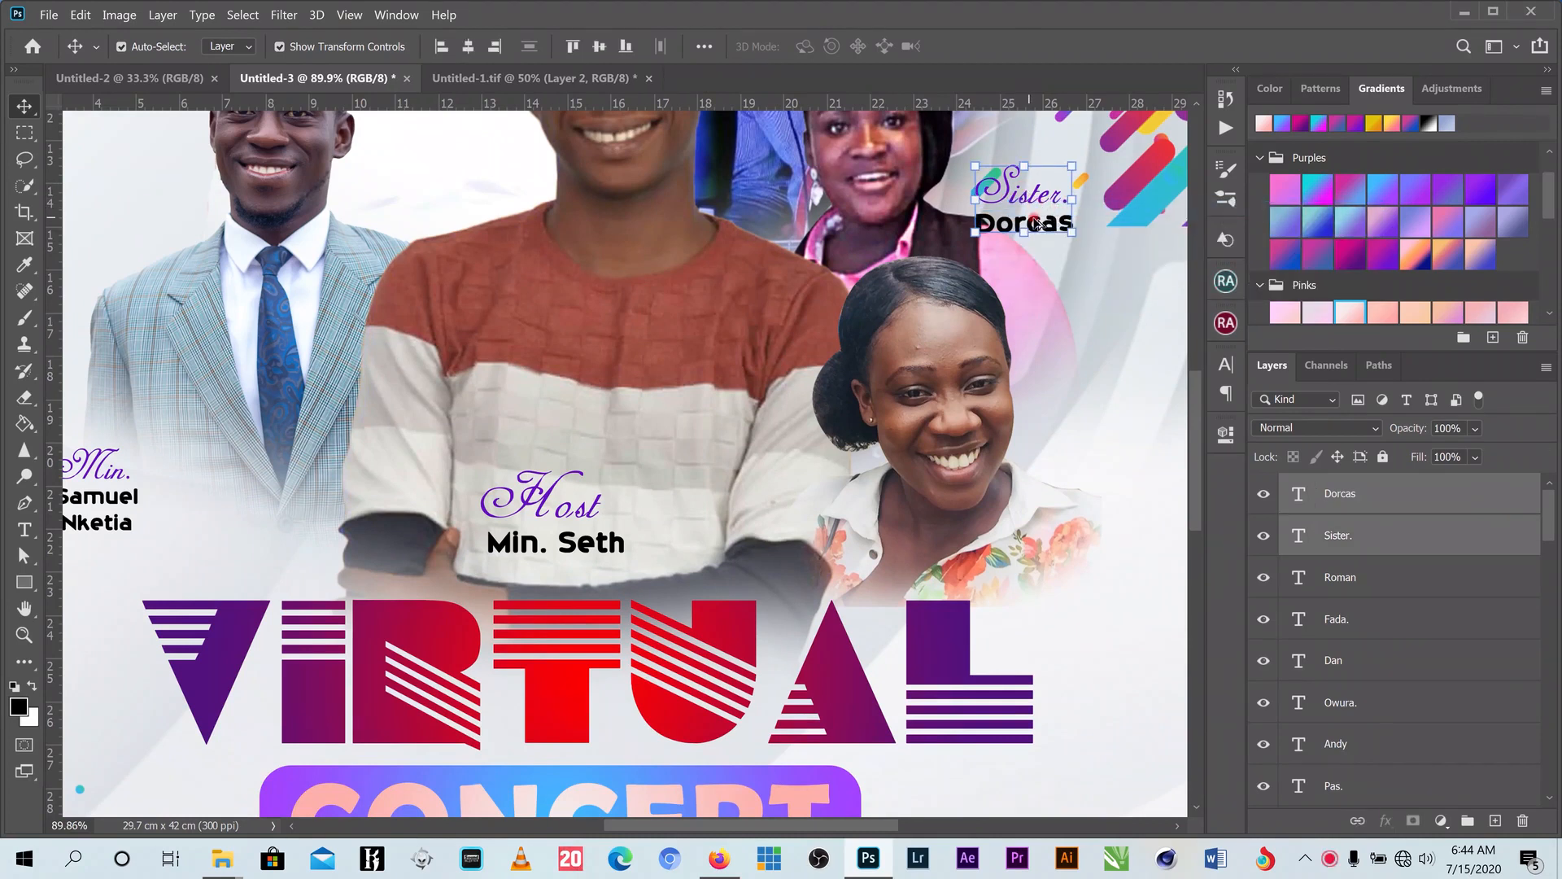
drag(1027, 210, 1087, 440)
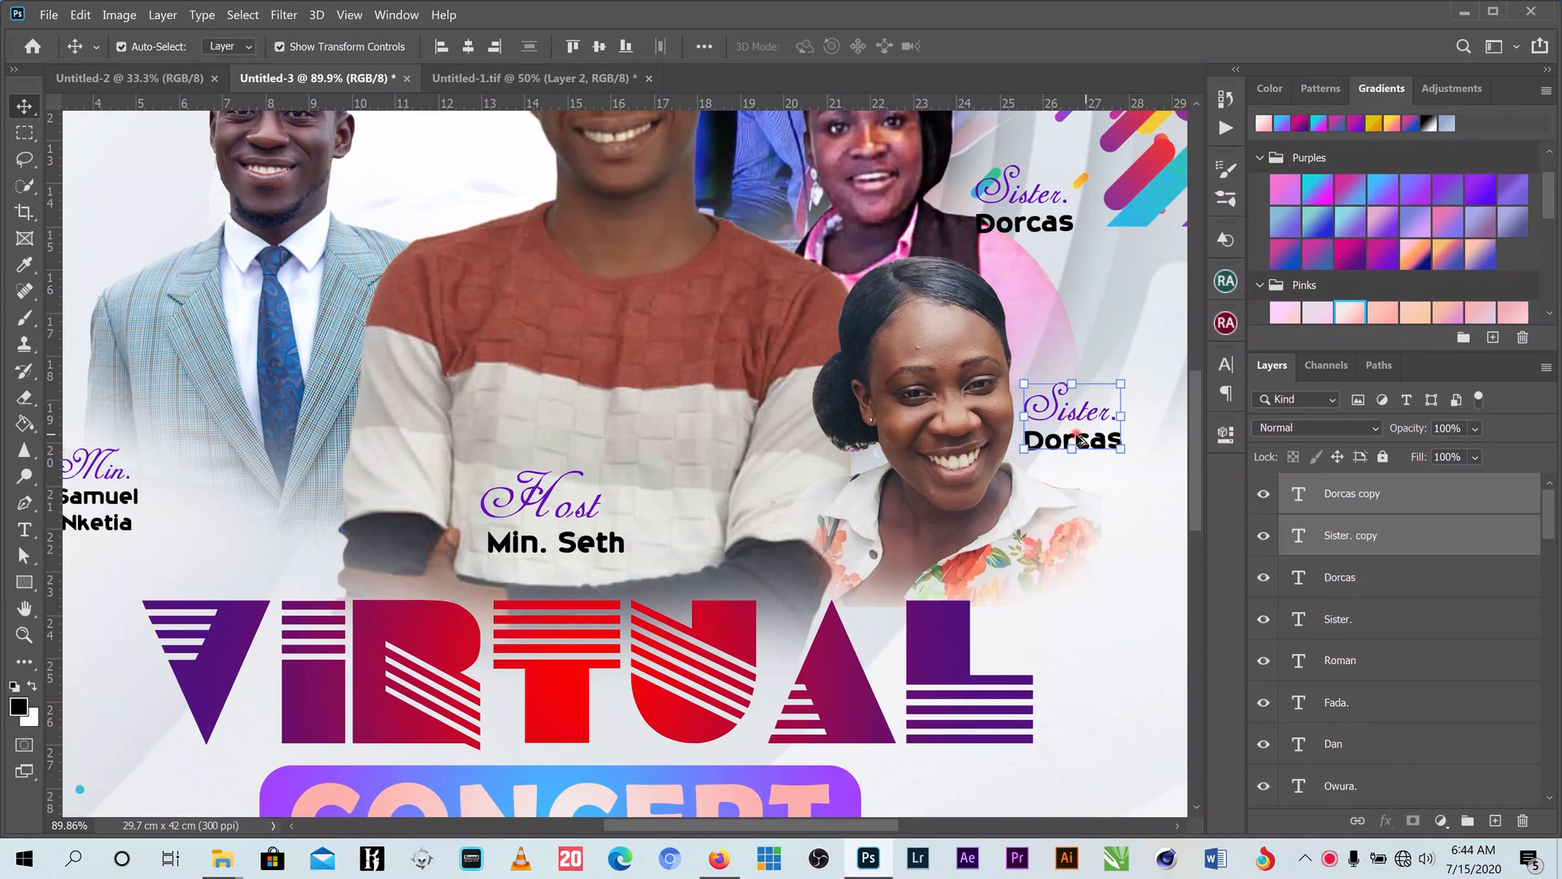
- Retitle the copy 'Nana.' with her own name, then fit the whole poster in view
click(24, 529)
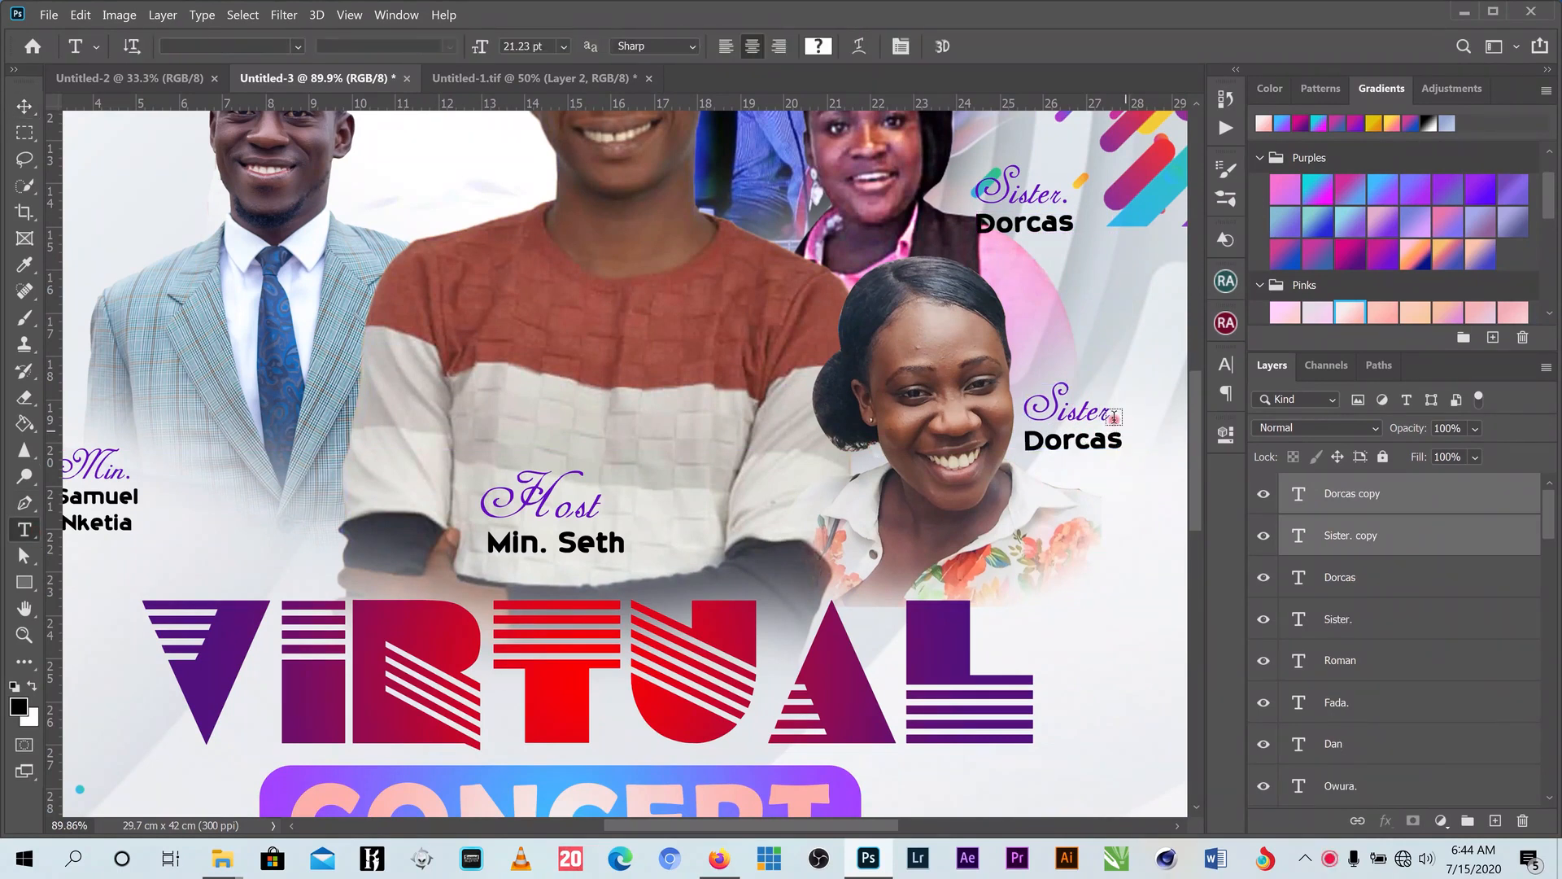
double_click(1111, 417)
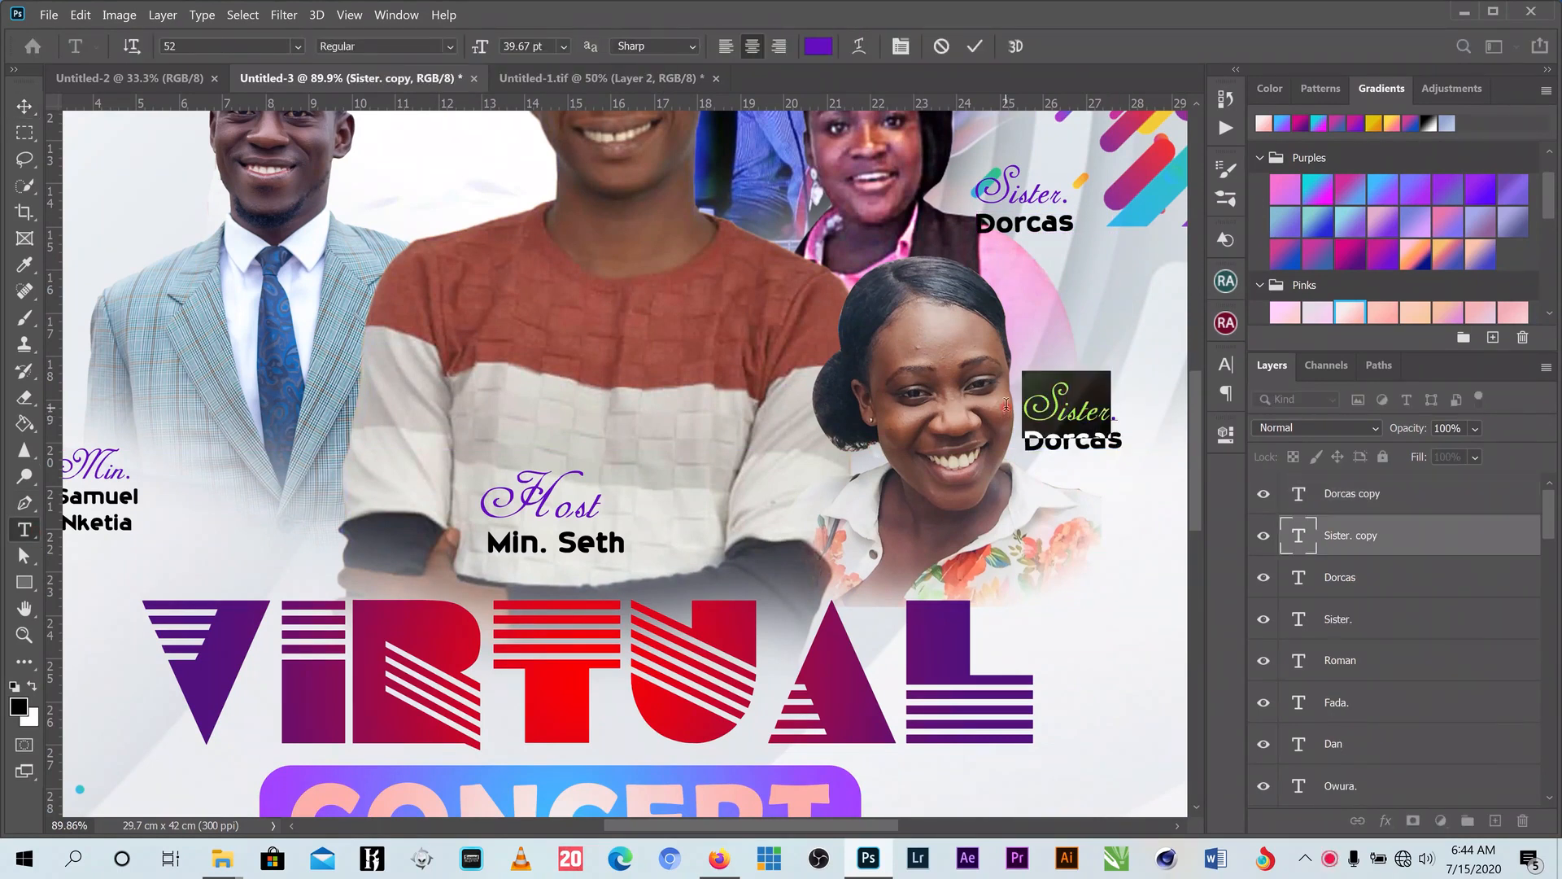
text(Nana.)
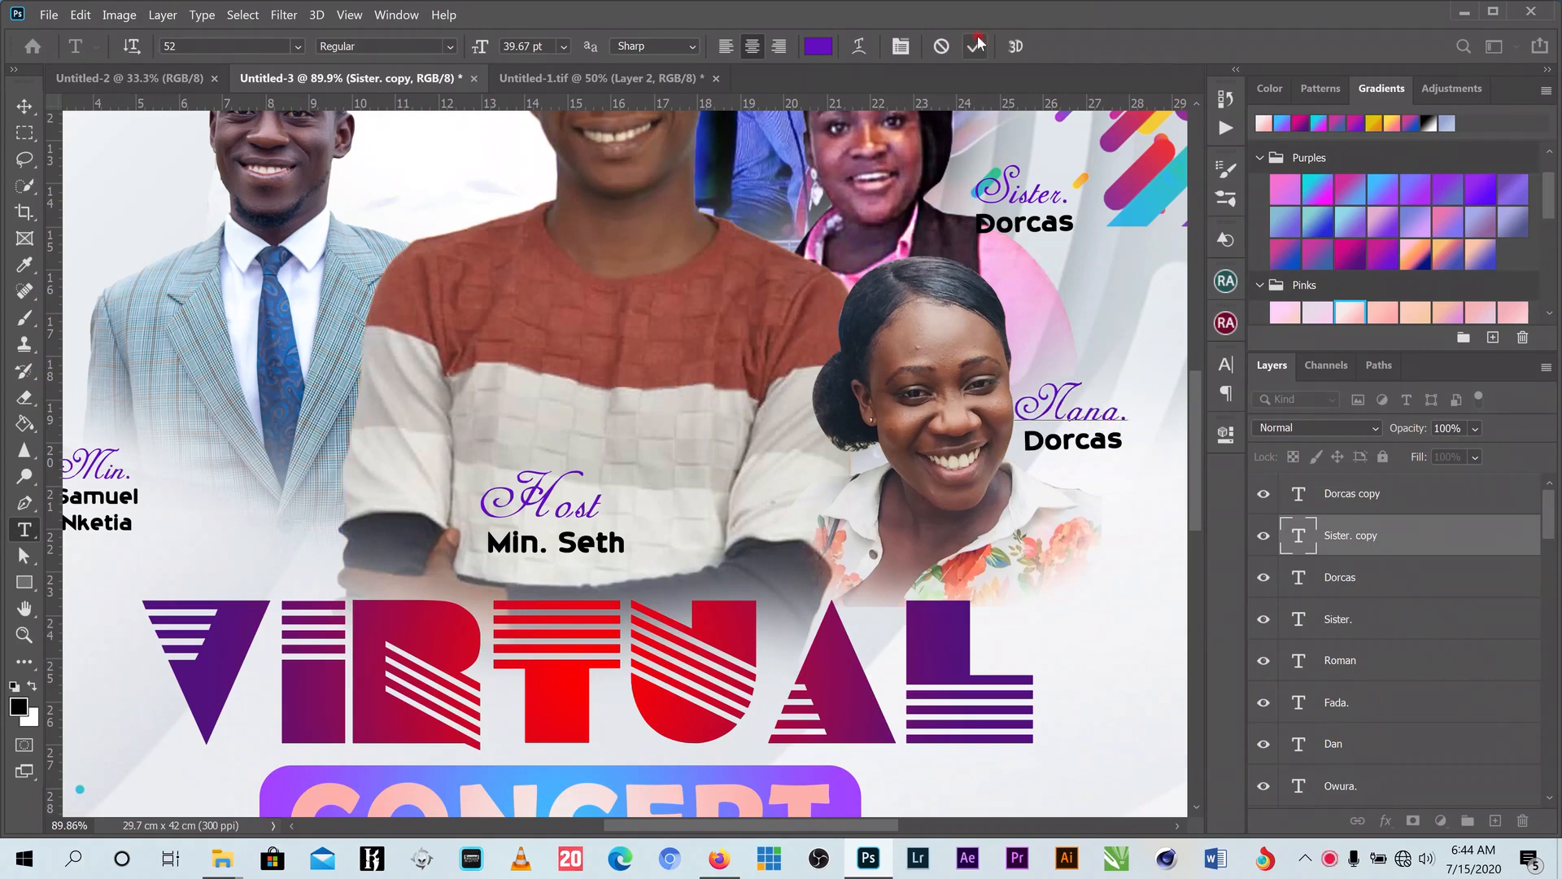
click(1092, 440)
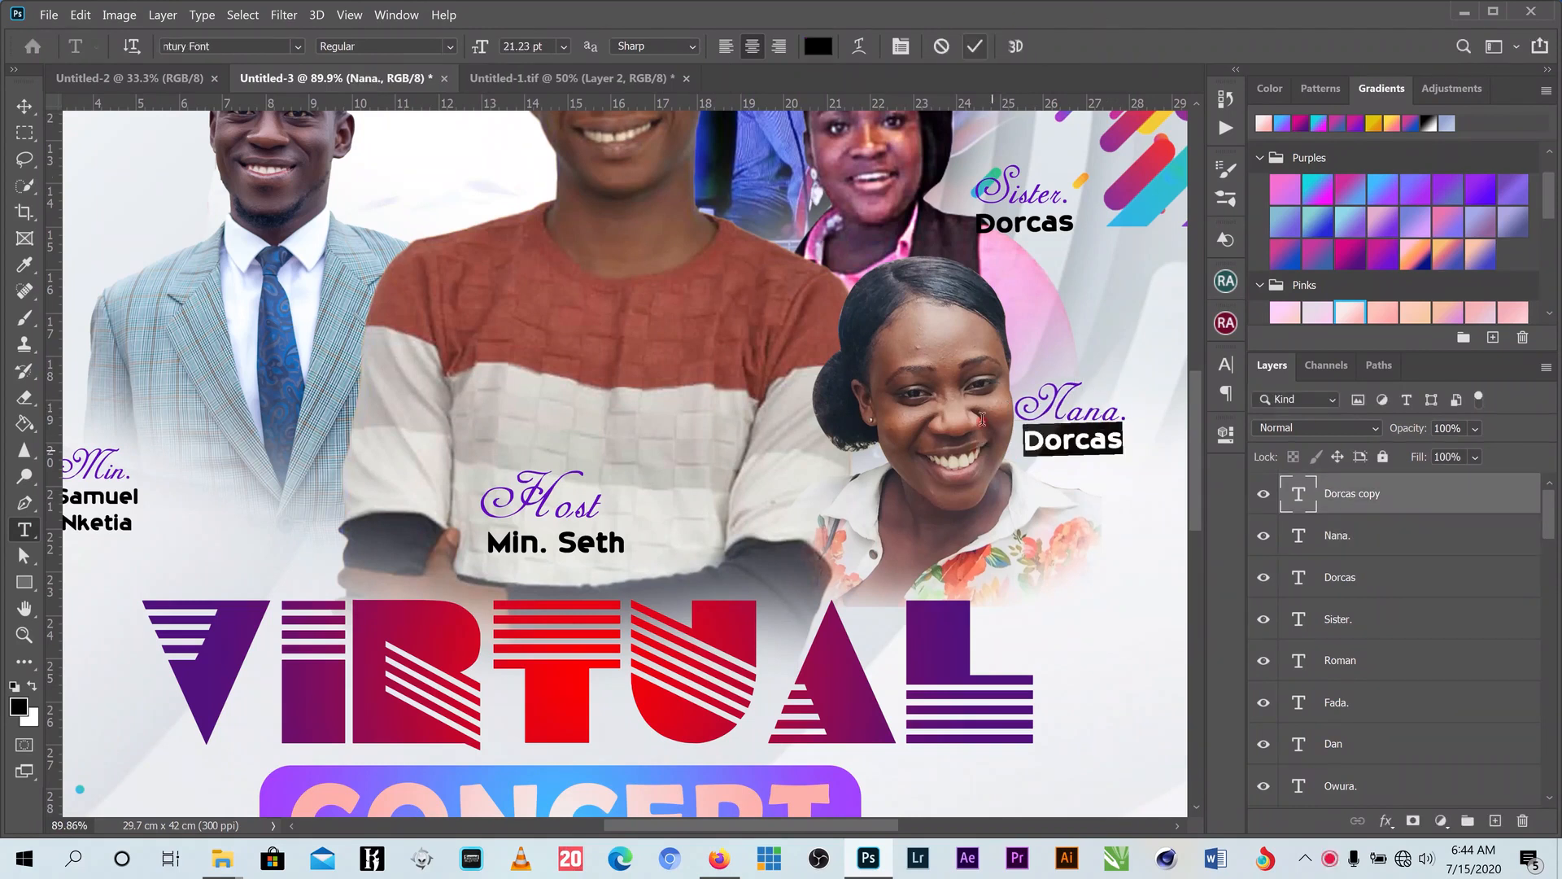
key(ctrl+a)
text(Adwoa)
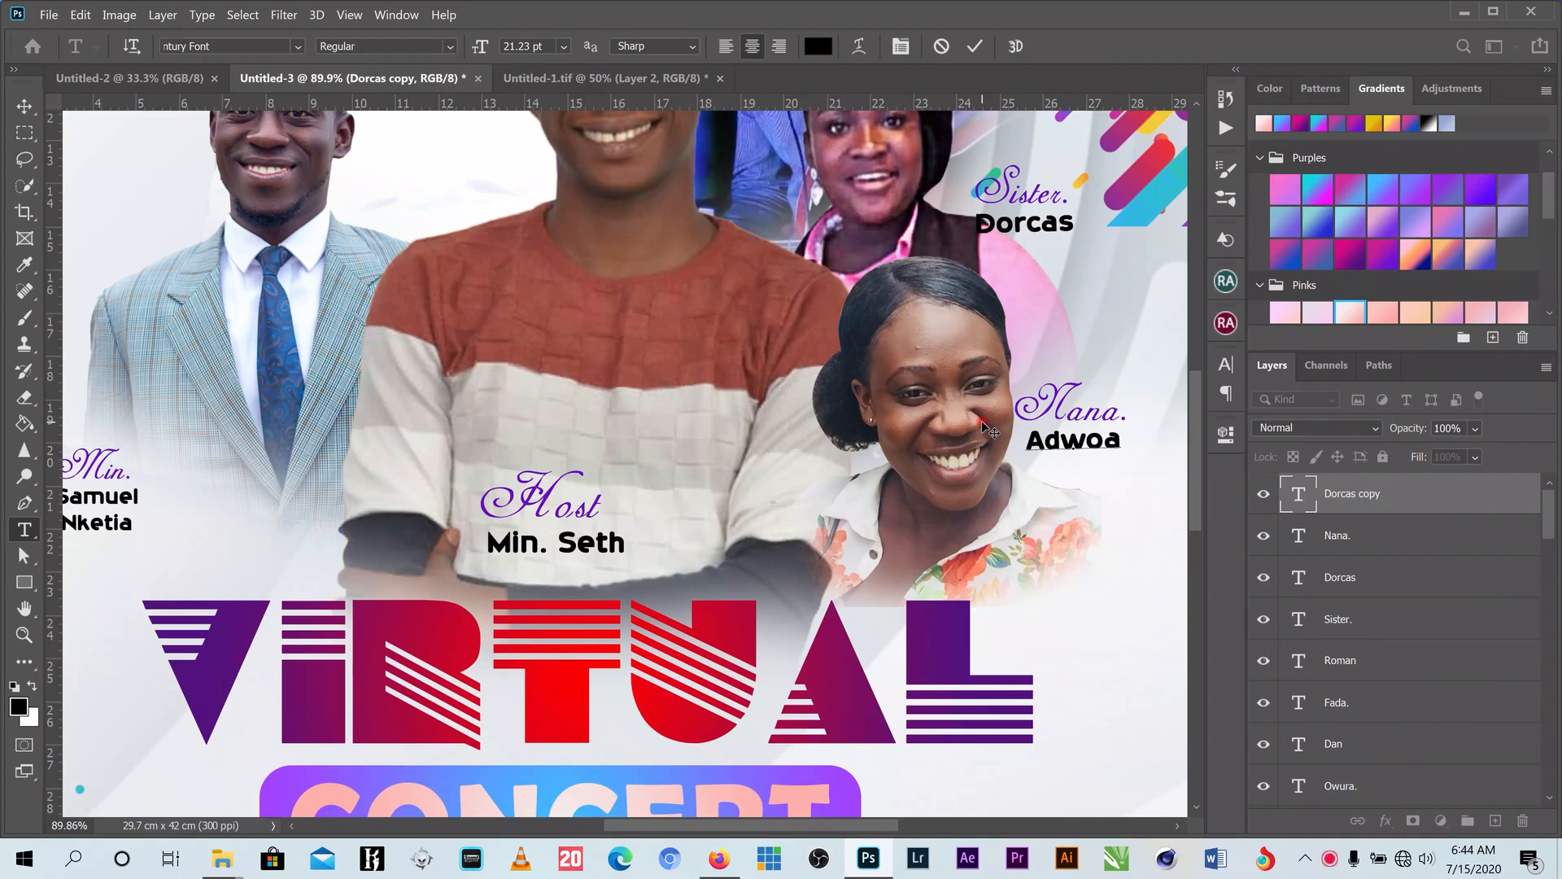
click(976, 47)
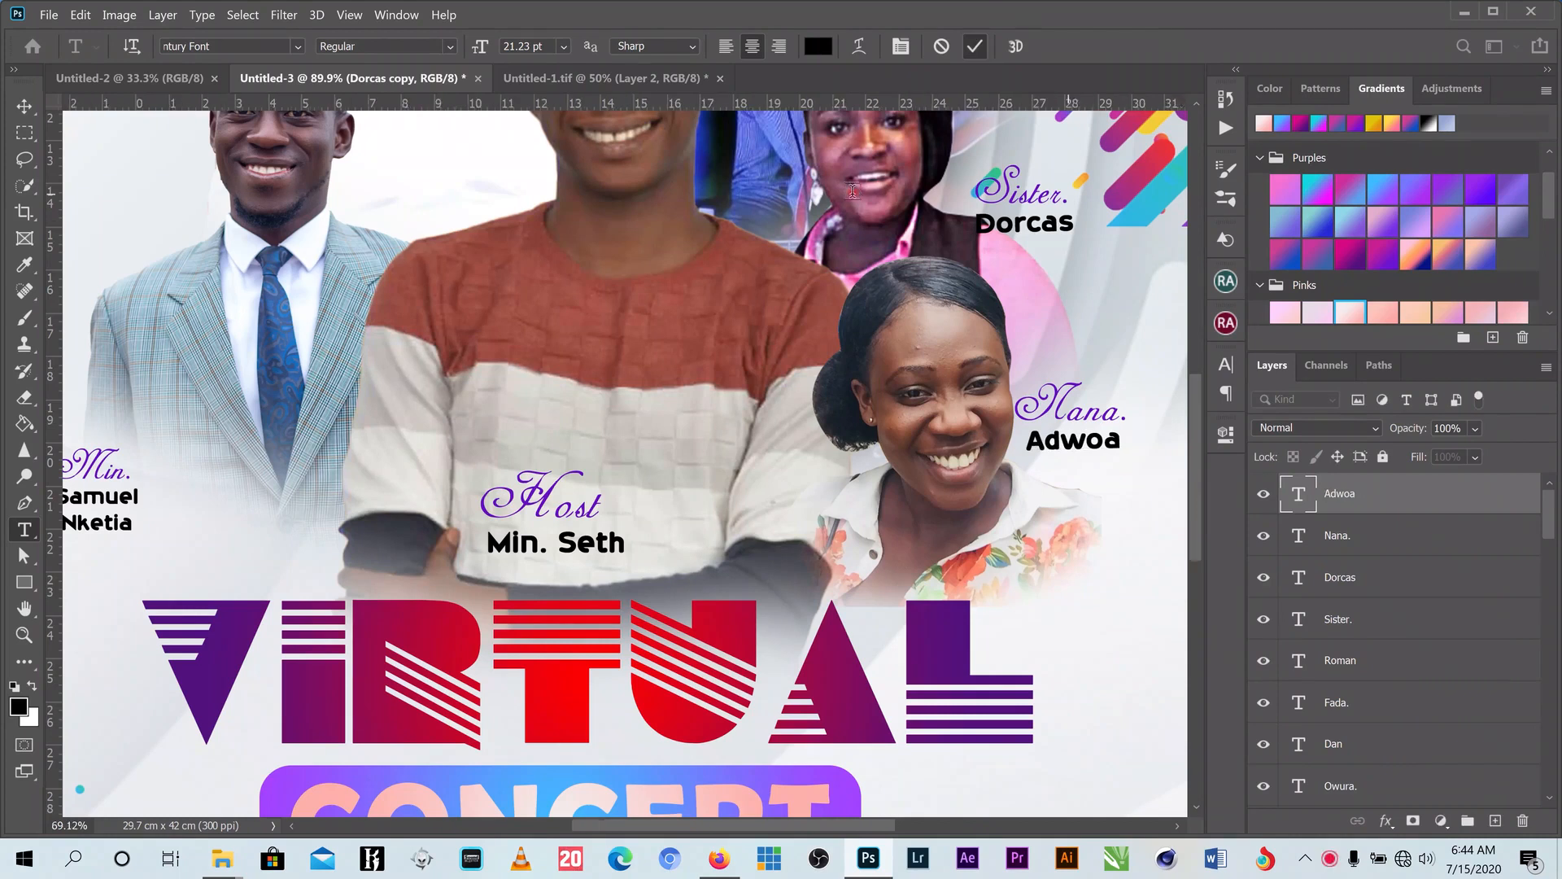
key(ctrl+0)
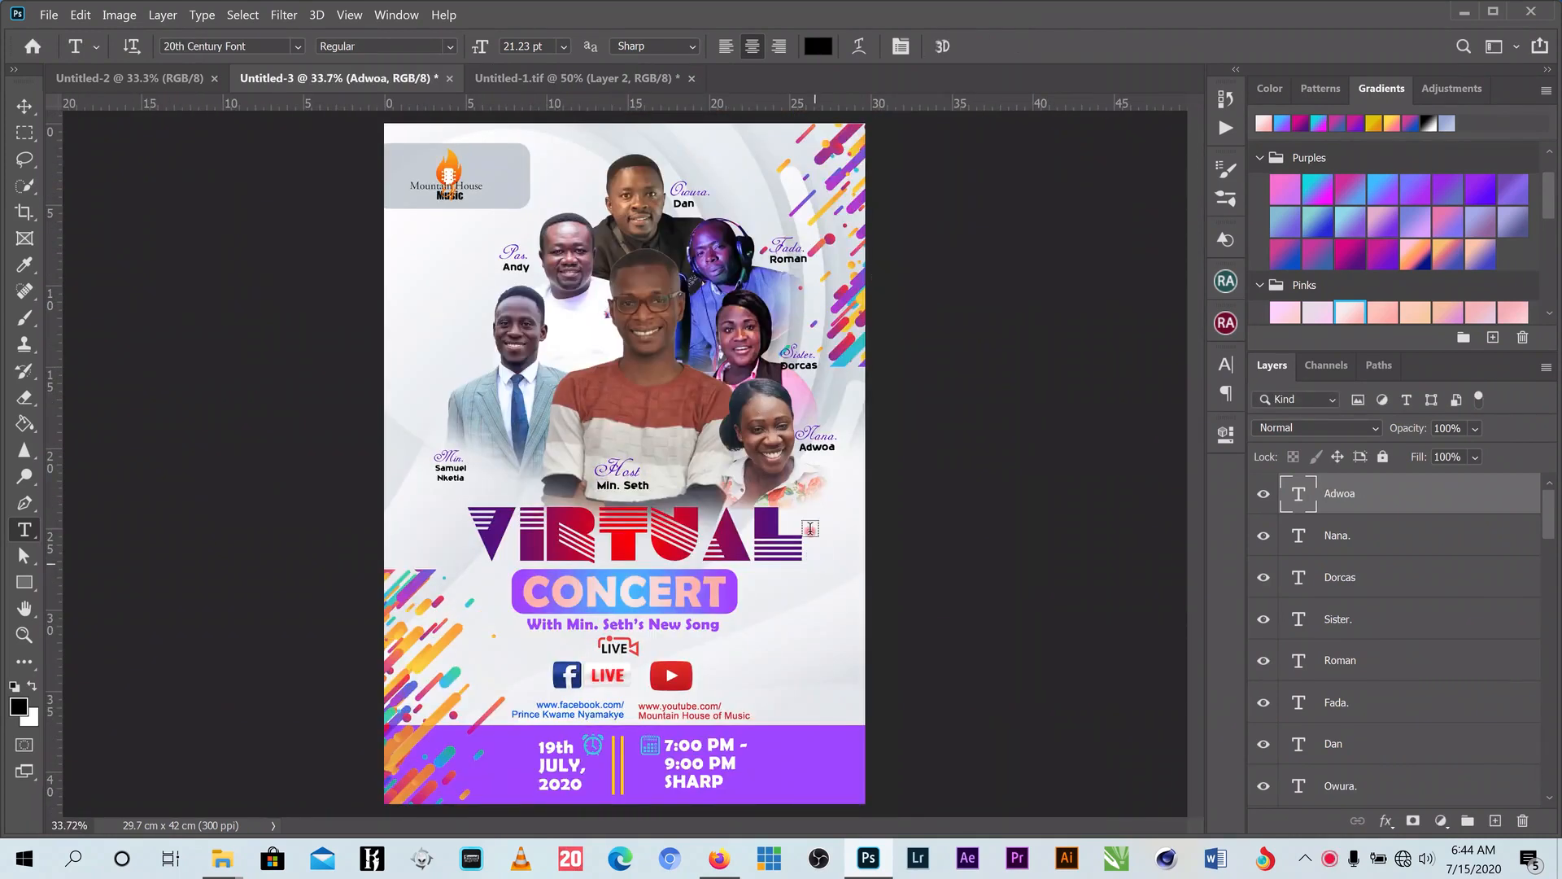